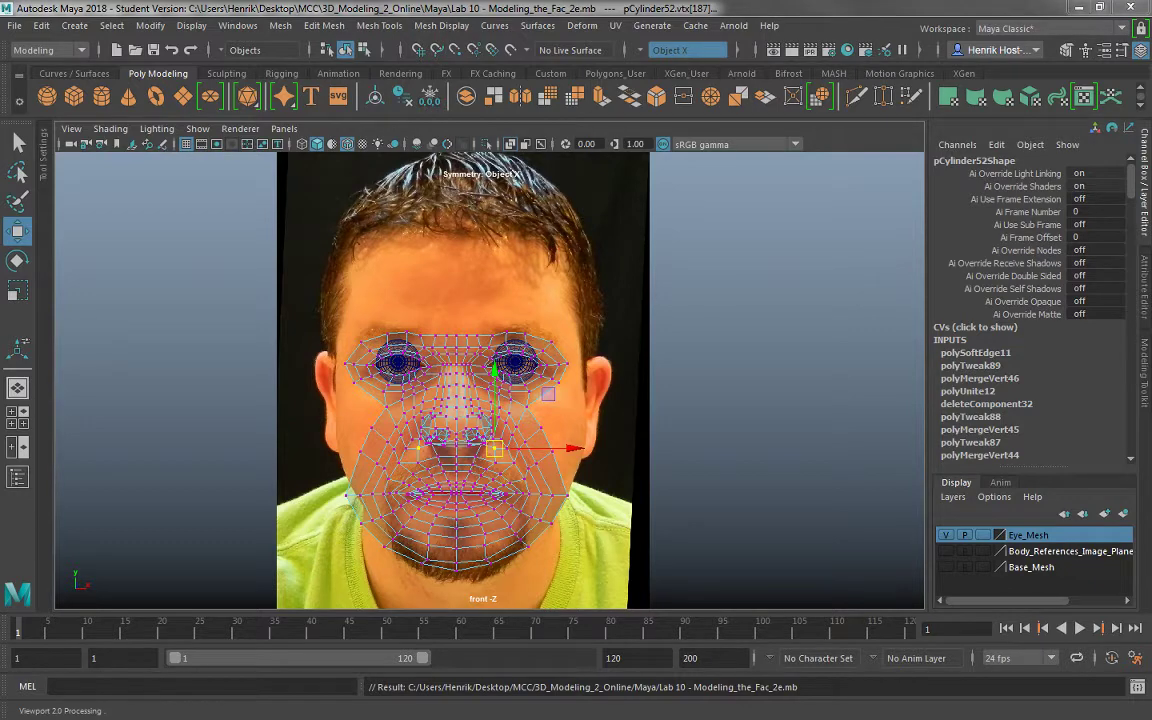
# Move the mirrored outer cheek vertices below the eyes slightly toward the ear in the side view.
pyautogui.press('space')
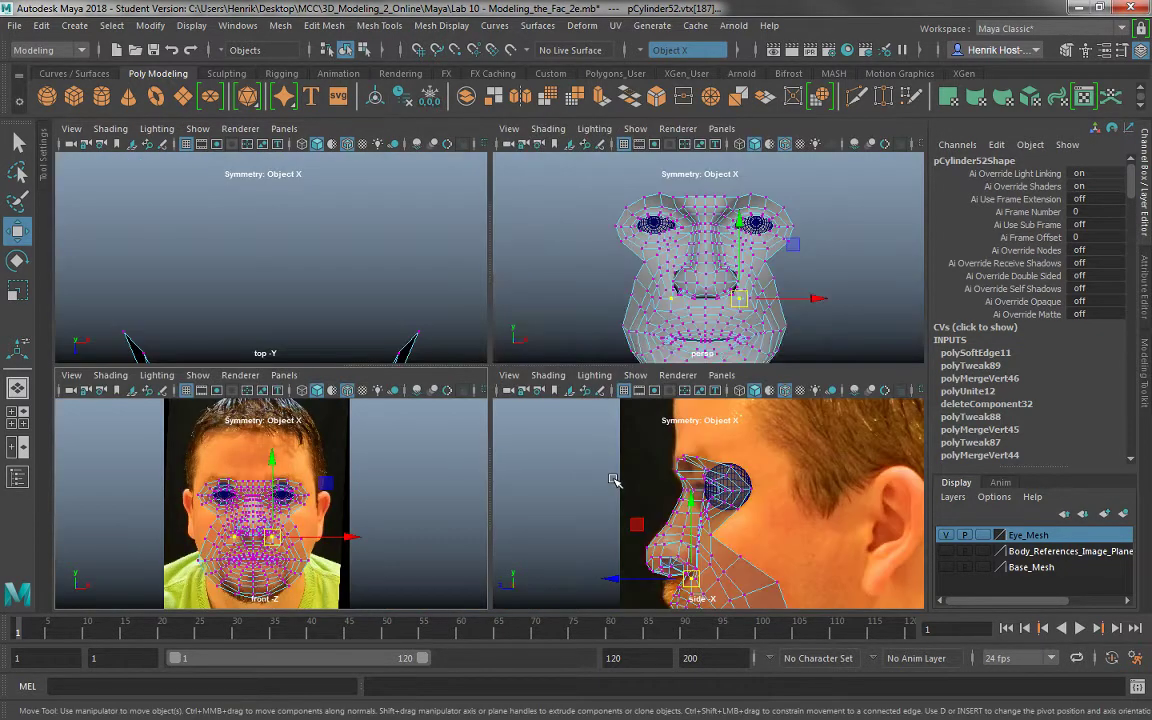
pyautogui.keyDown('alt'); pyautogui.moveTo(602, 516); pyautogui.dragTo(583, 424, button='middle'); pyautogui.keyUp('alt')
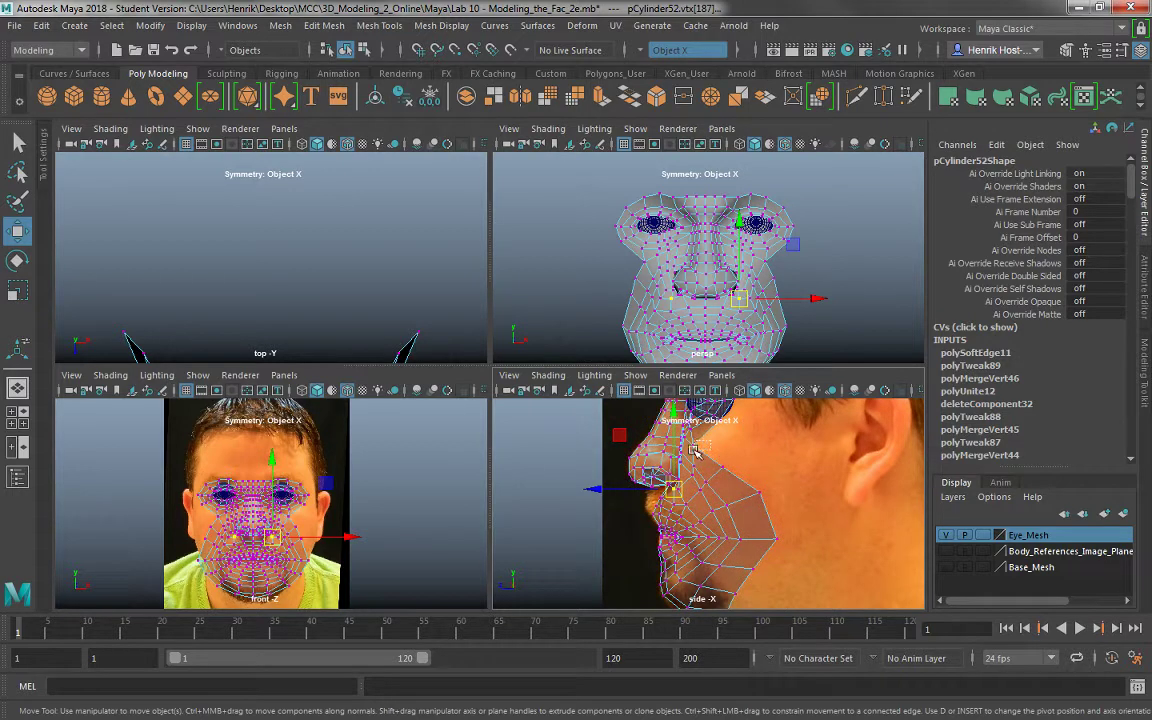
pyautogui.click(621, 446)
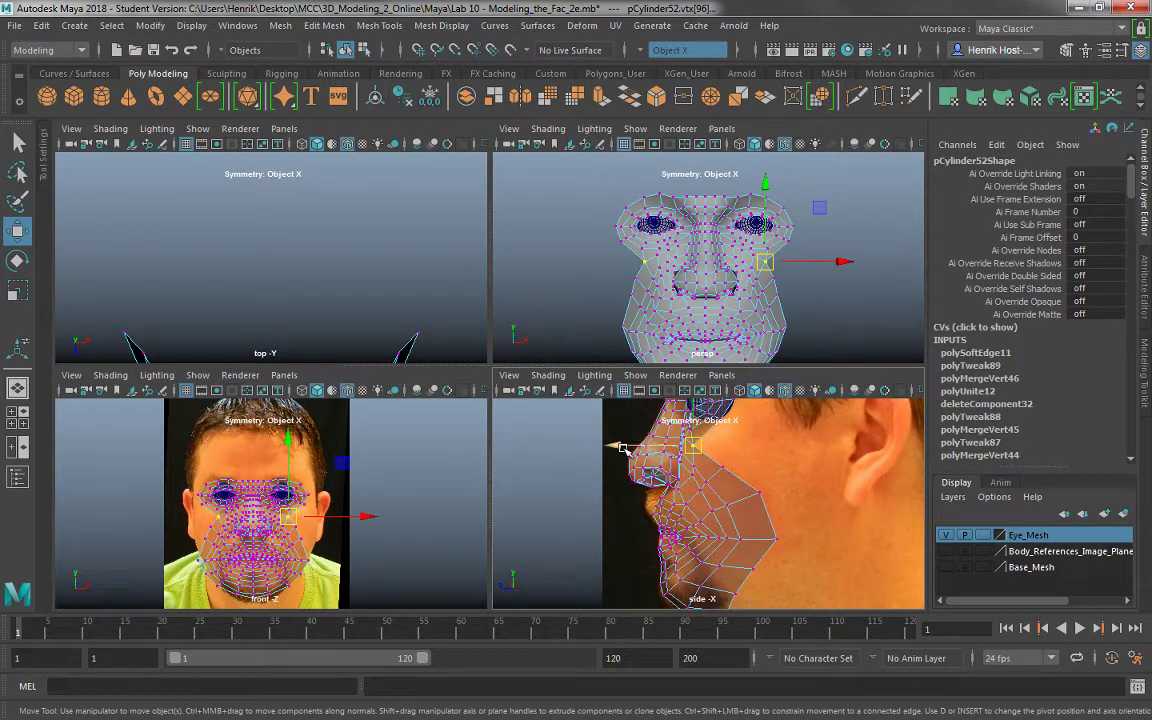
pyautogui.moveTo(617, 446); pyautogui.dragTo(621, 445)
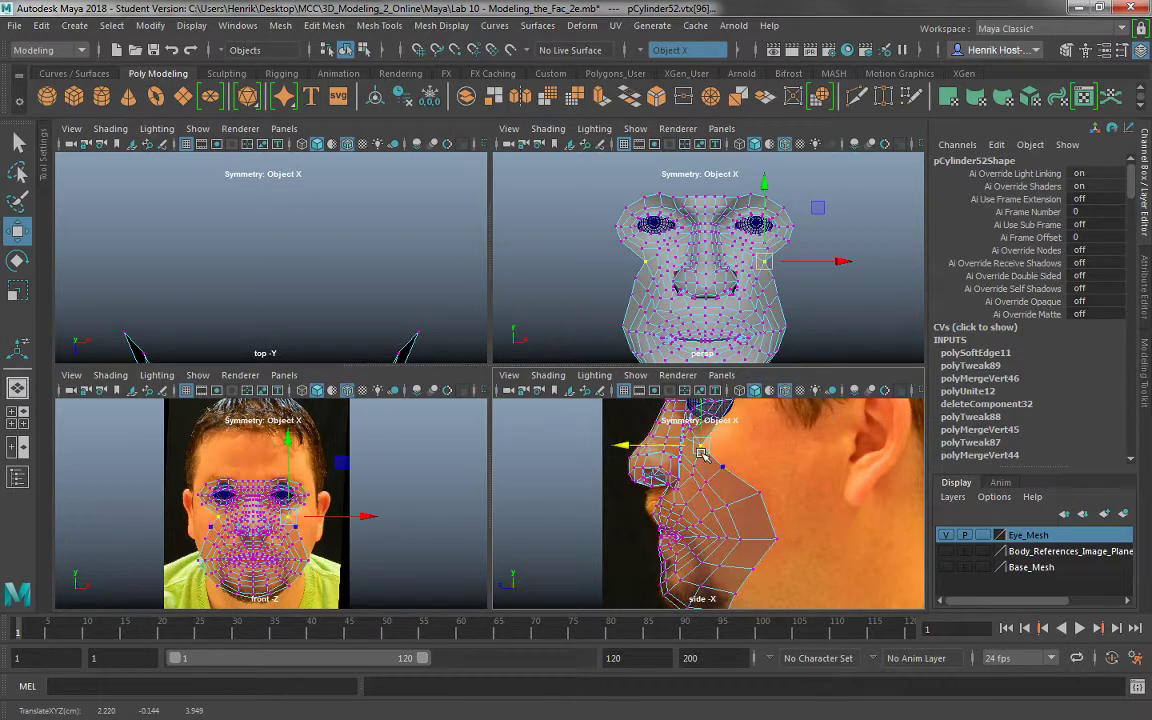
# Examine the full head profile in the side view, including the skull area behind the face mesh.
pyautogui.keyDown('alt'); pyautogui.moveTo(776, 551); pyautogui.dragTo(727, 543, button='middle'); pyautogui.keyUp('alt')
pyautogui.keyDown('alt'); pyautogui.moveTo(727, 543); pyautogui.dragTo(727, 513, button='right'); pyautogui.keyUp('alt')
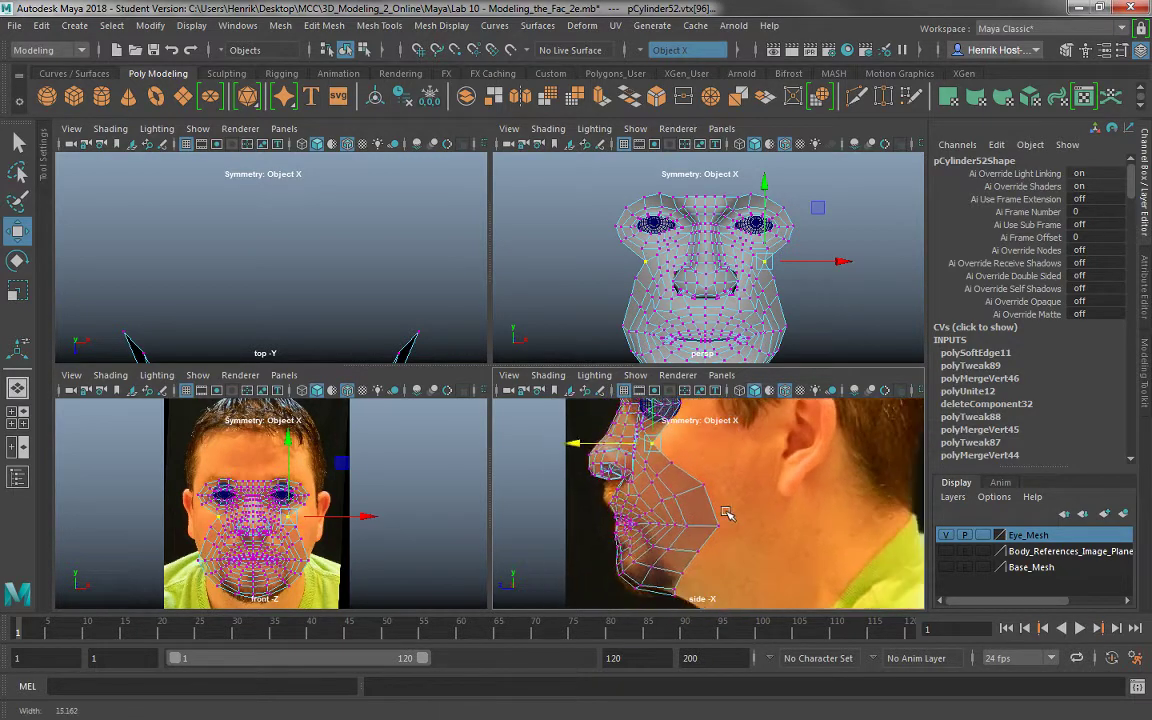
pyautogui.scroll(-1, 726, 511)
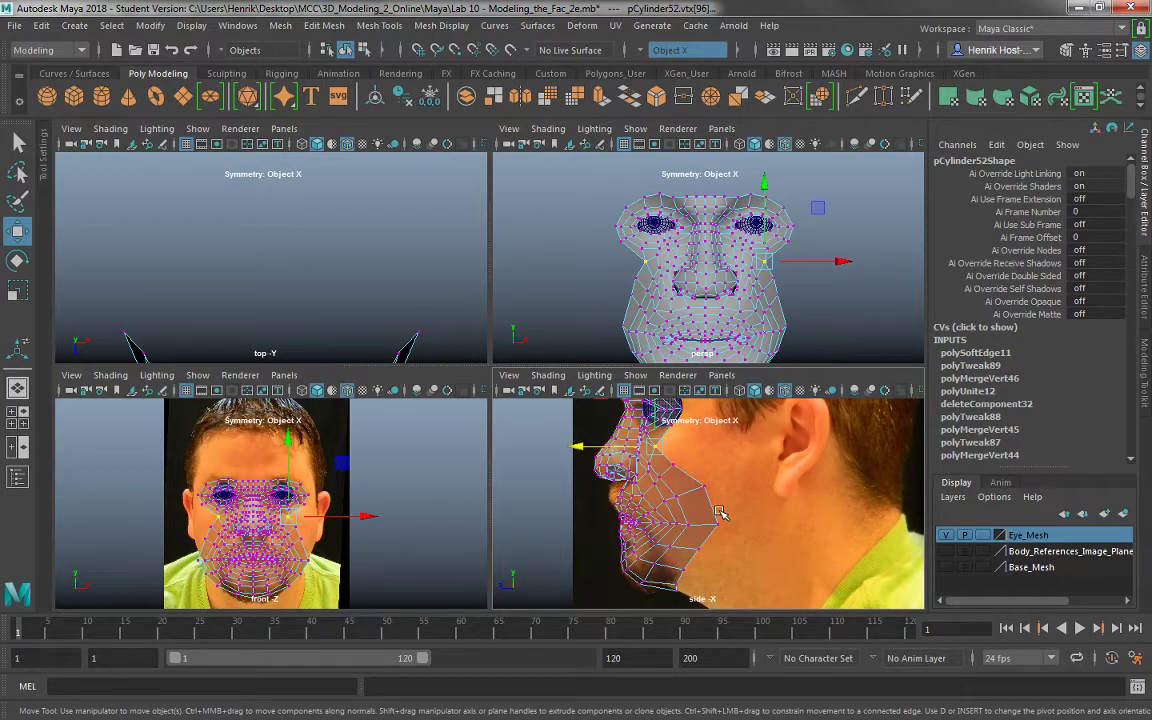
pyautogui.scroll(-4, 711, 476)
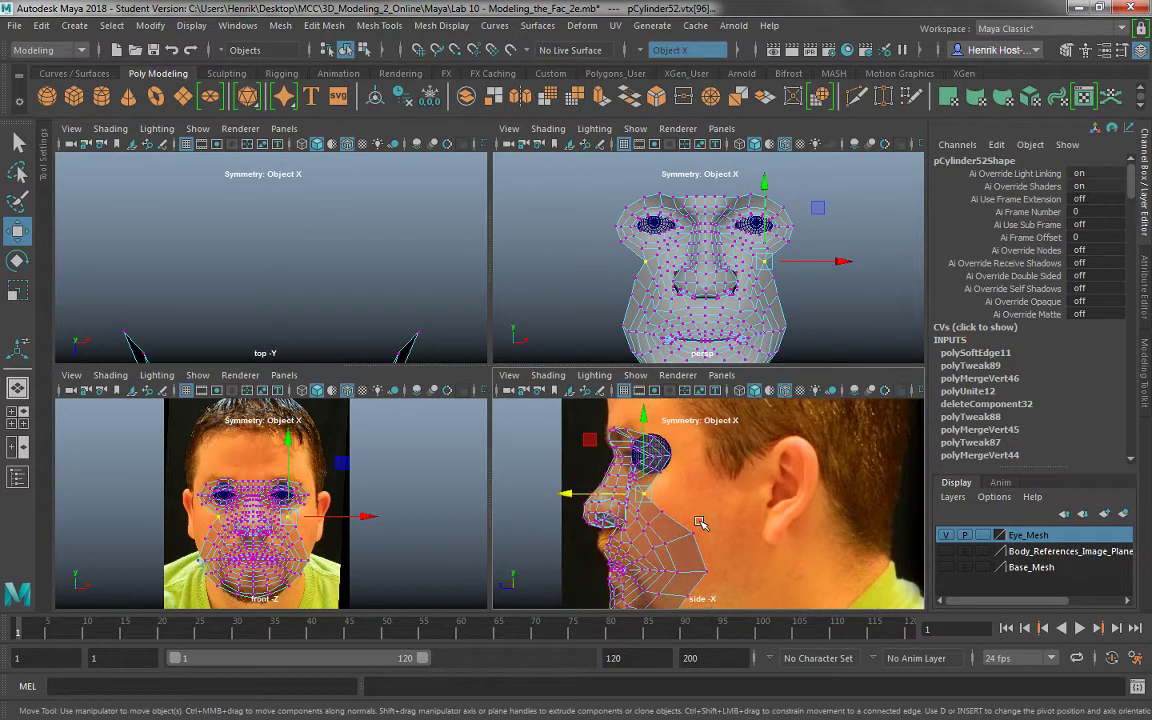
pyautogui.scroll(-1, 697, 500)
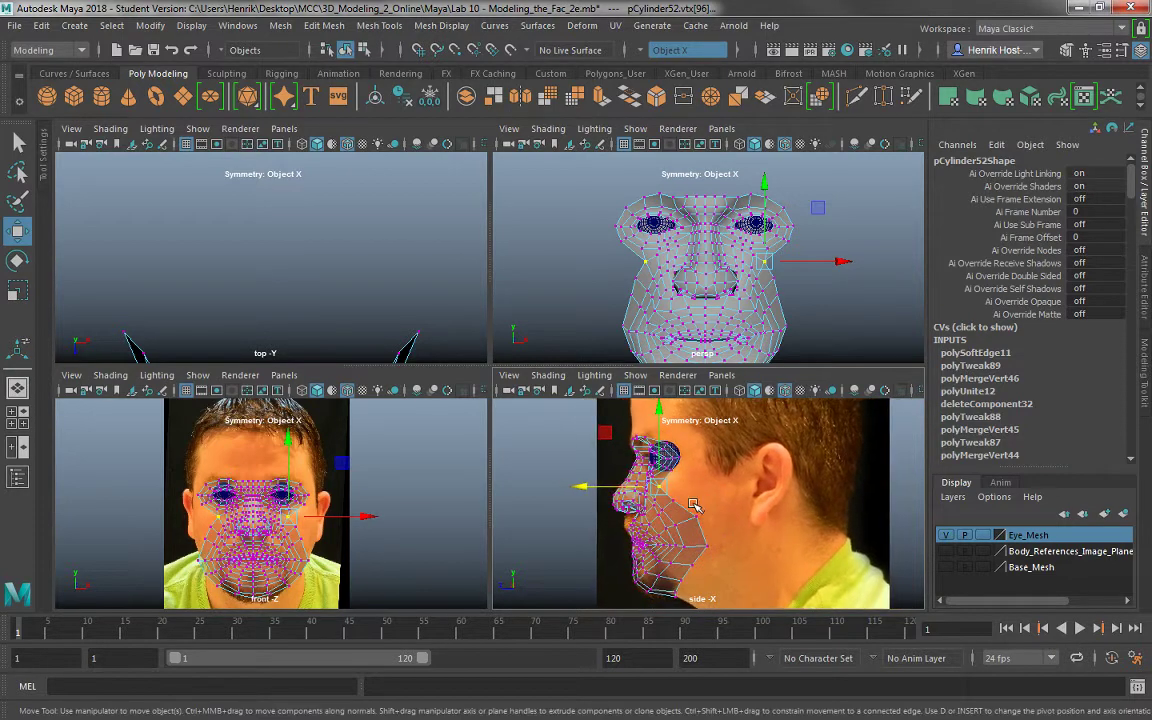
pyautogui.keyDown('alt'); pyautogui.moveTo(680, 515); pyautogui.dragTo(659, 481, button='middle'); pyautogui.keyUp('alt')
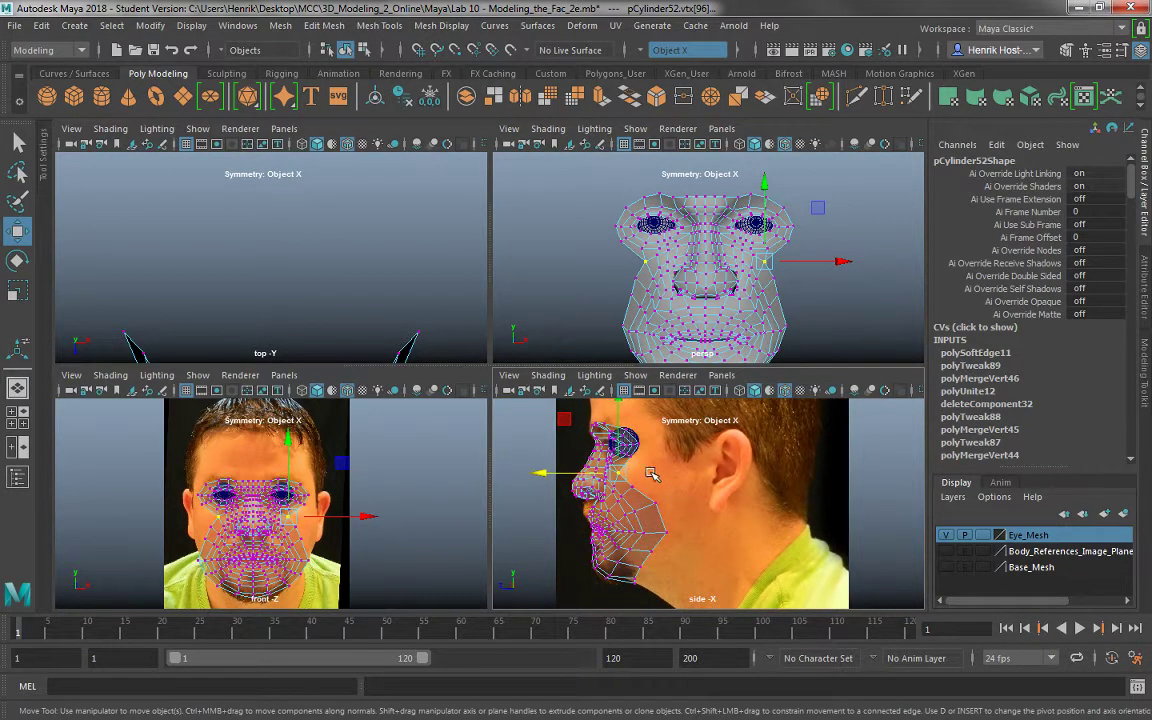
pyautogui.keyDown('alt'); pyautogui.moveTo(650, 473); pyautogui.dragTo(679, 501, button='right'); pyautogui.keyUp('alt')
pyautogui.keyDown('alt'); pyautogui.moveTo(687, 472); pyautogui.dragTo(674, 530, button='middle'); pyautogui.keyUp('alt')
pyautogui.keyDown('alt'); pyautogui.moveTo(674, 530); pyautogui.dragTo(663, 491, button='right'); pyautogui.keyUp('alt')
pyautogui.keyDown('alt'); pyautogui.moveTo(672, 536); pyautogui.dragTo(666, 551, button='middle'); pyautogui.keyUp('alt')
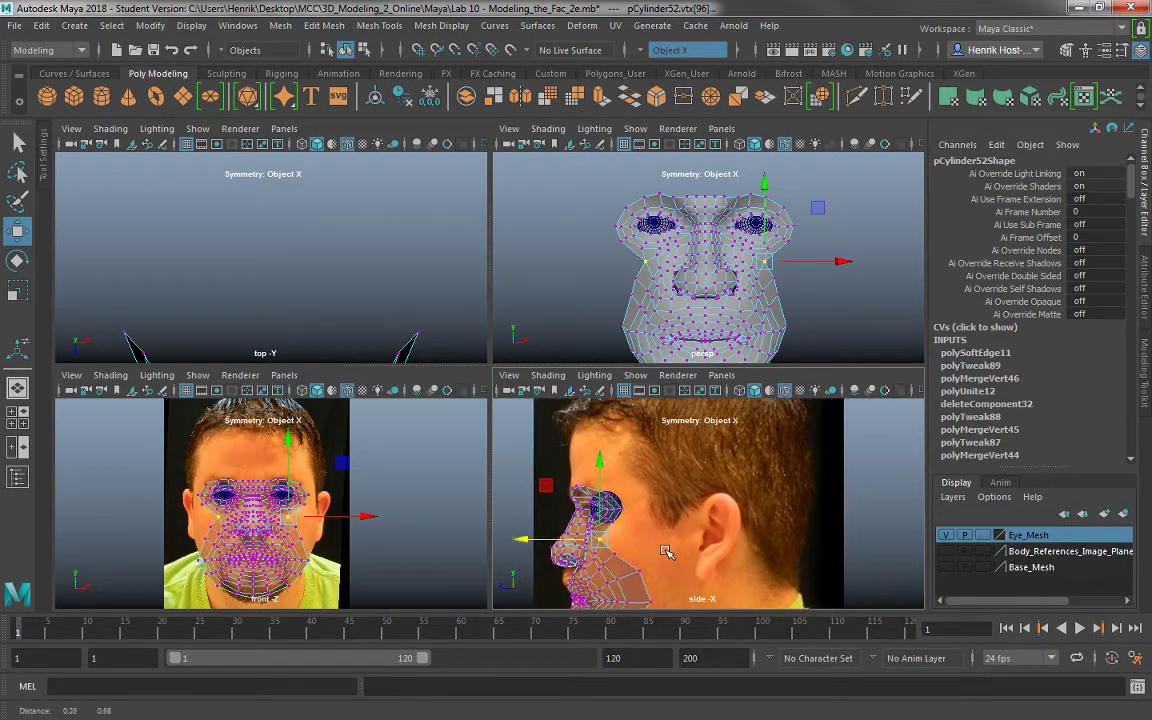
pyautogui.keyDown('alt'); pyautogui.moveTo(666, 551); pyautogui.dragTo(648, 505, button='right'); pyautogui.keyUp('alt')
pyautogui.keyDown('alt'); pyautogui.moveTo(663, 519); pyautogui.dragTo(663, 535, button='middle'); pyautogui.keyUp('alt')
pyautogui.keyDown('alt'); pyautogui.moveTo(663, 535); pyautogui.dragTo(648, 488, button='right'); pyautogui.keyUp('alt')
pyautogui.moveTo(680, 453)
pyautogui.keyDown('alt'); pyautogui.mouseDown(button='middle')
pyautogui.moveTo(676, 438)
pyautogui.moveTo(673, 466)
pyautogui.mouseUp(button='middle'); pyautogui.keyUp('alt')
pyautogui.keyDown('alt'); pyautogui.moveTo(736, 427); pyautogui.dragTo(722, 470, button='middle'); pyautogui.keyUp('alt')
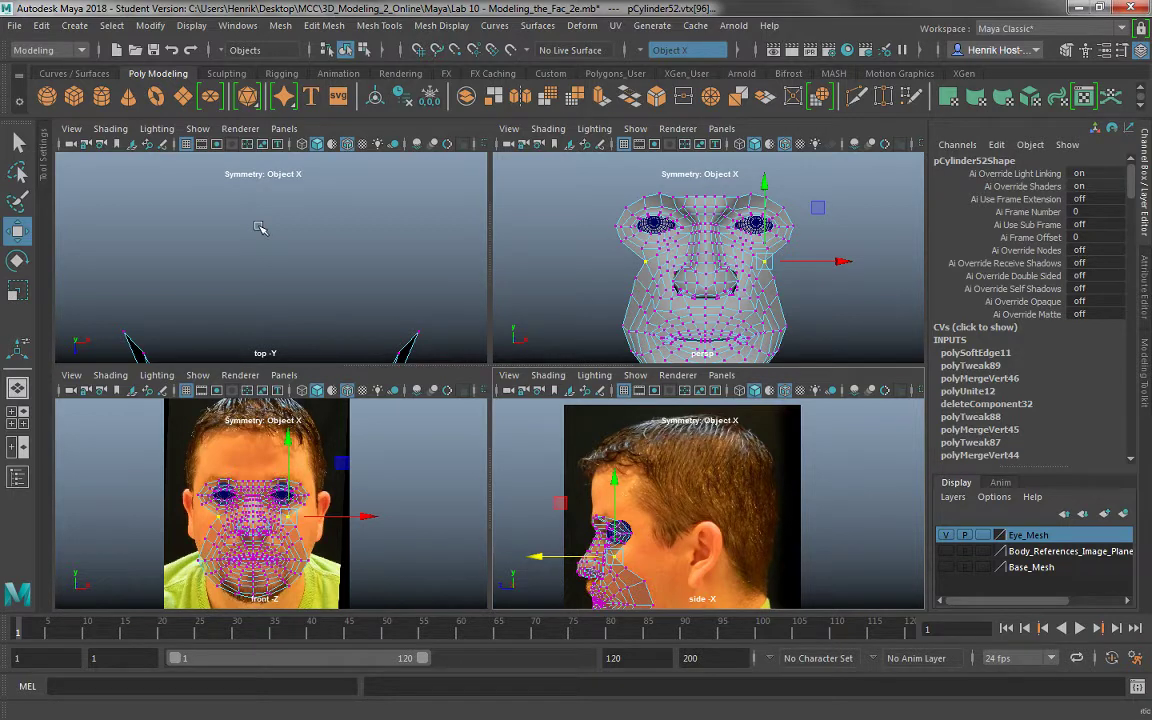
# Create a polygon sphere at the origin and set its Rotate X to 90.
pyautogui.click(47, 96)
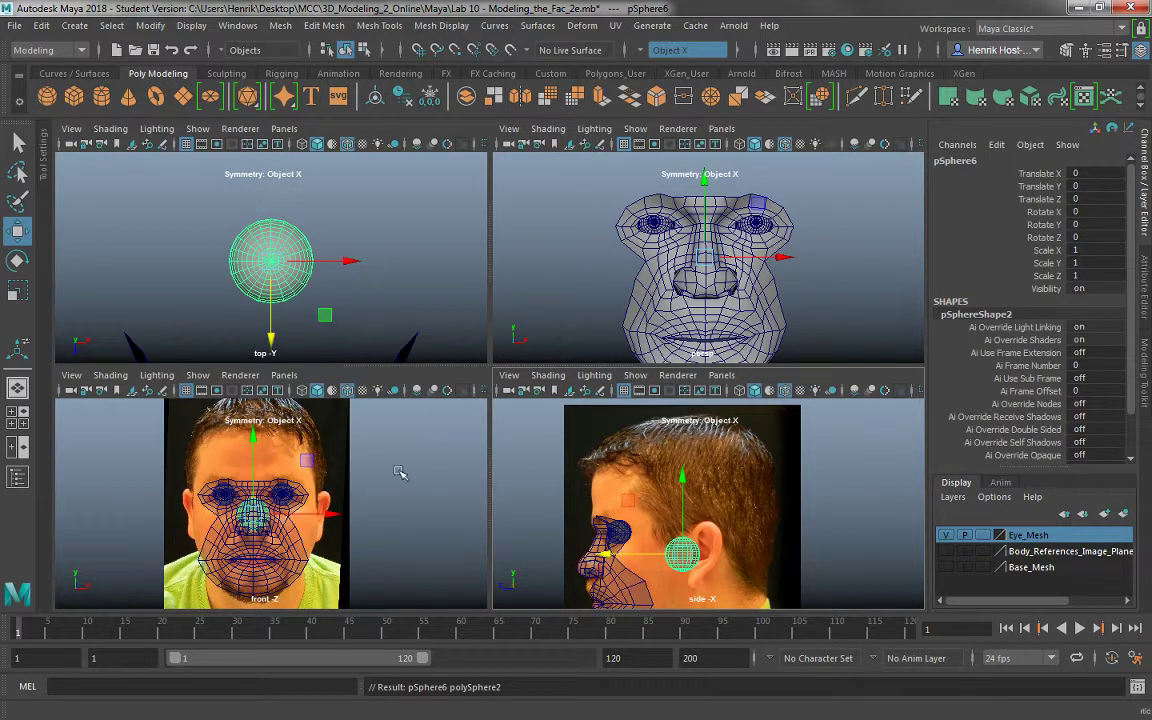
pyautogui.press('e')
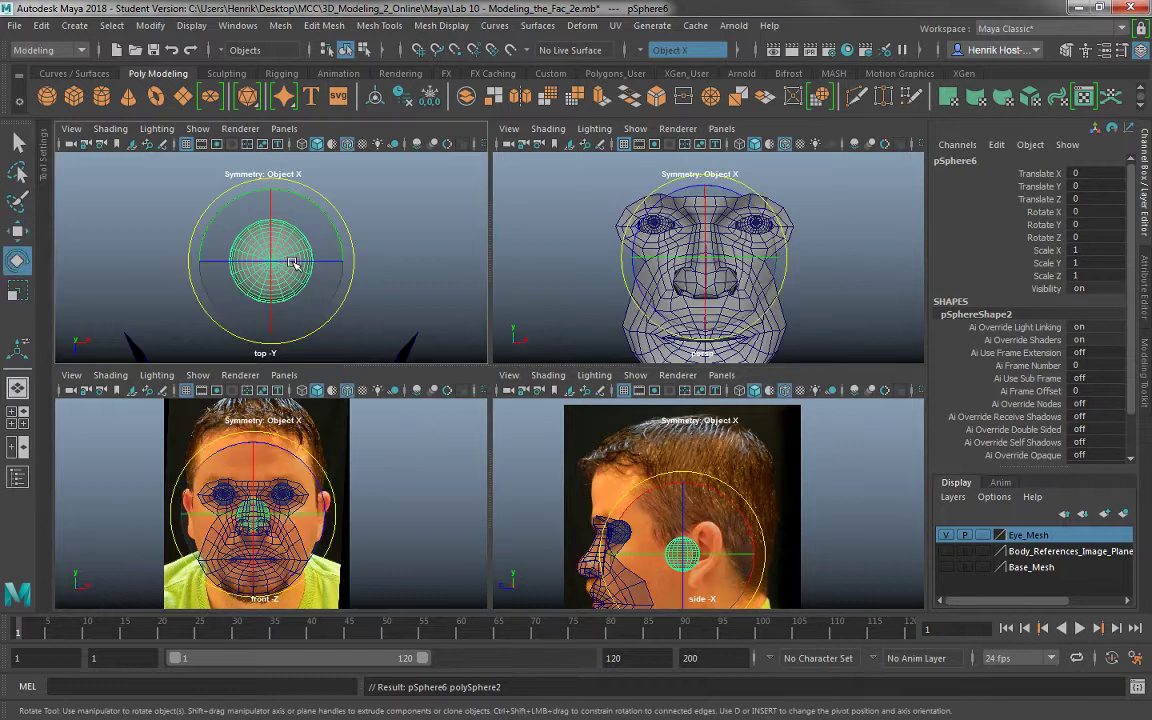
pyautogui.moveTo(296, 260); pyautogui.dragTo(587, 295)
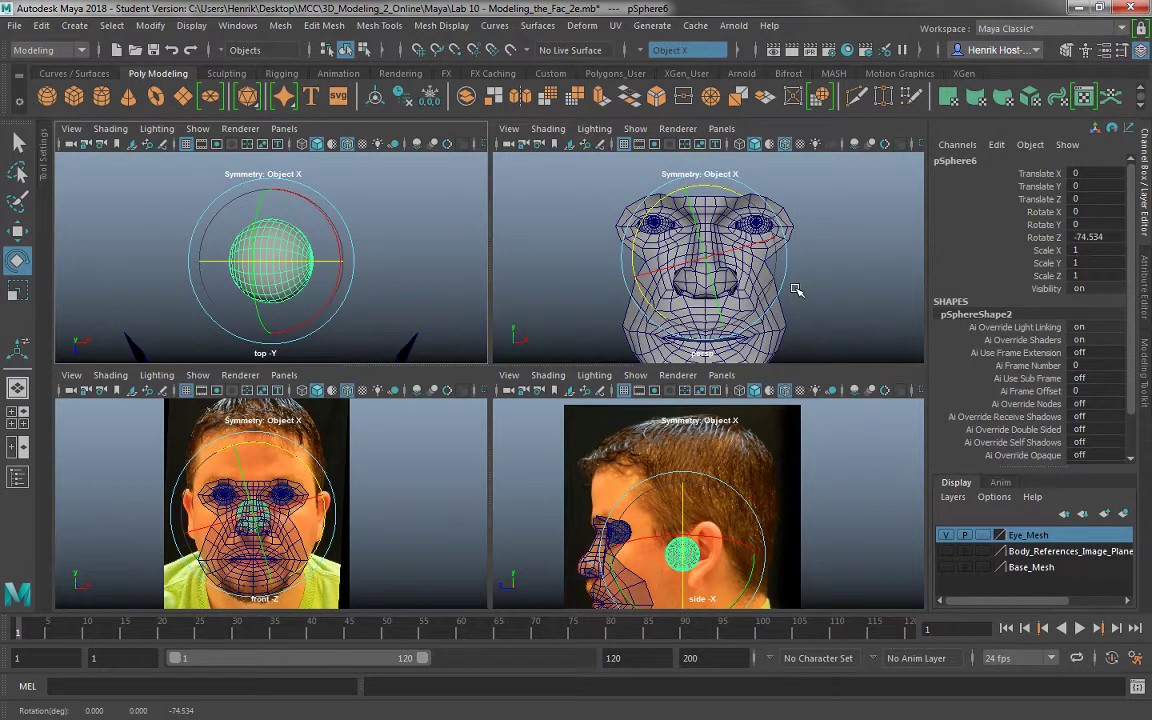
pyautogui.hotkey('ctrl', 'z')
pyautogui.keyDown('alt'); pyautogui.moveTo(684, 247); pyautogui.dragTo(792, 276); pyautogui.keyUp('alt')
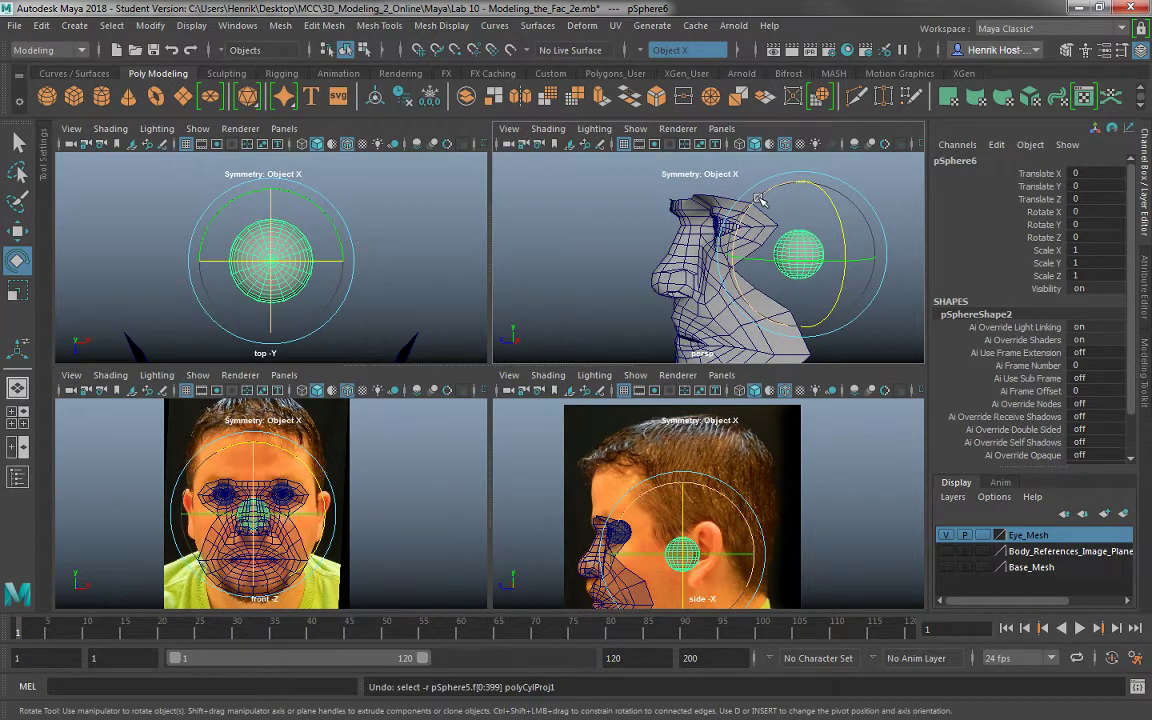
pyautogui.moveTo(760, 200); pyautogui.dragTo(960, 195)
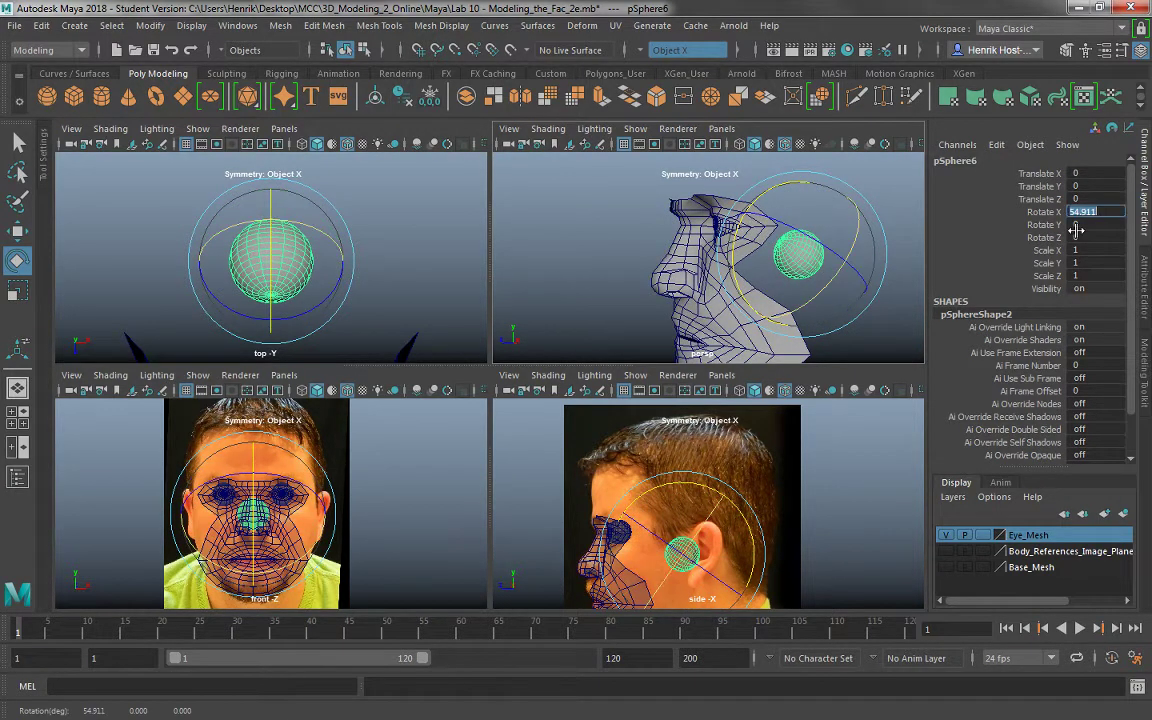
pyautogui.write('90')
pyautogui.press('Return')
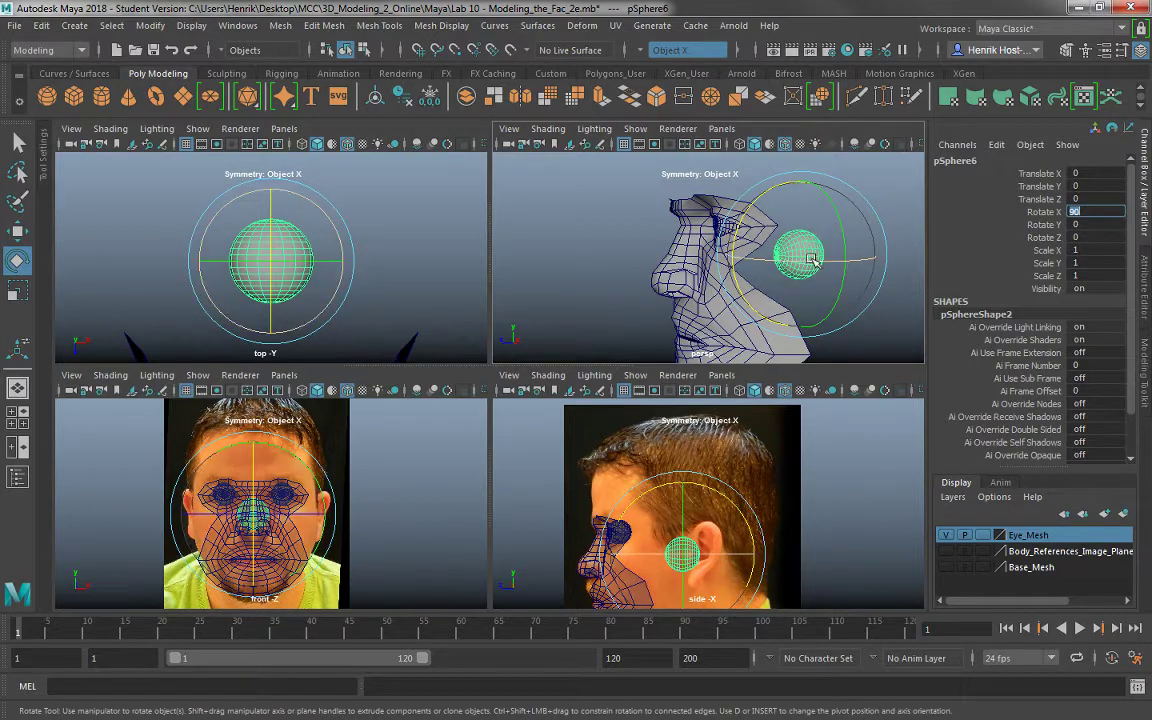
# Set the sphere's Rotate Y to 90 so its poles point toward the ears.
pyautogui.moveTo(784, 261); pyautogui.dragTo(770, 260)
pyautogui.click(1092, 226)
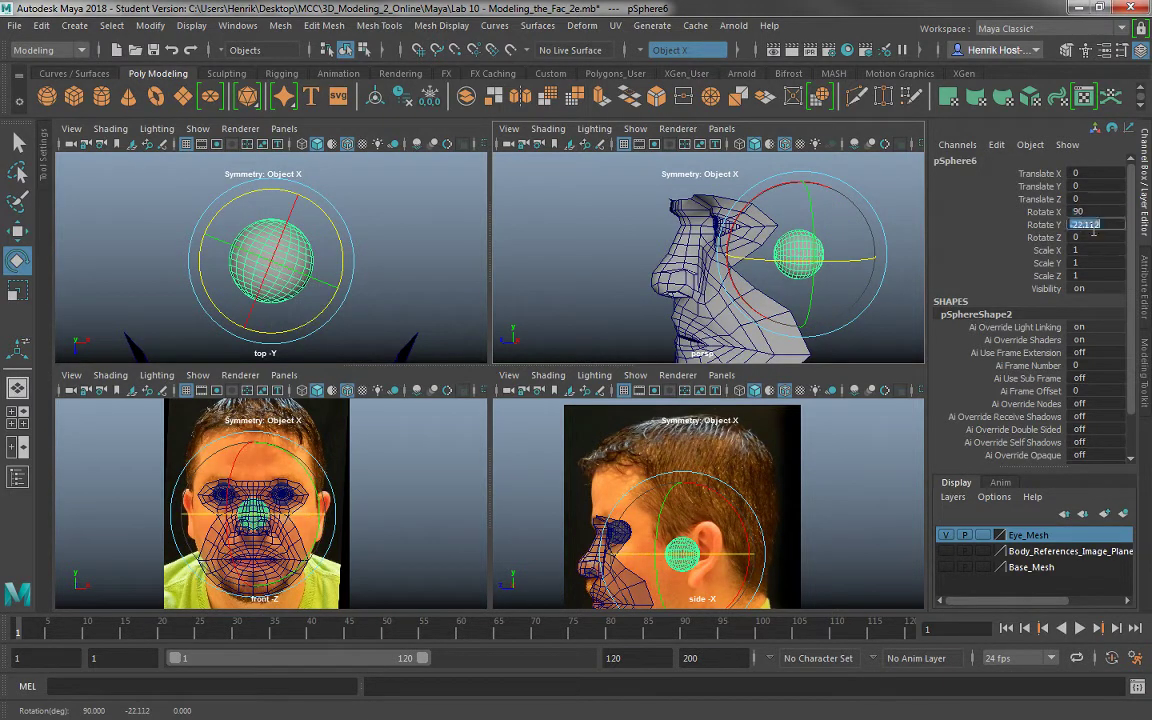
pyautogui.write('90')
pyautogui.press('Return')
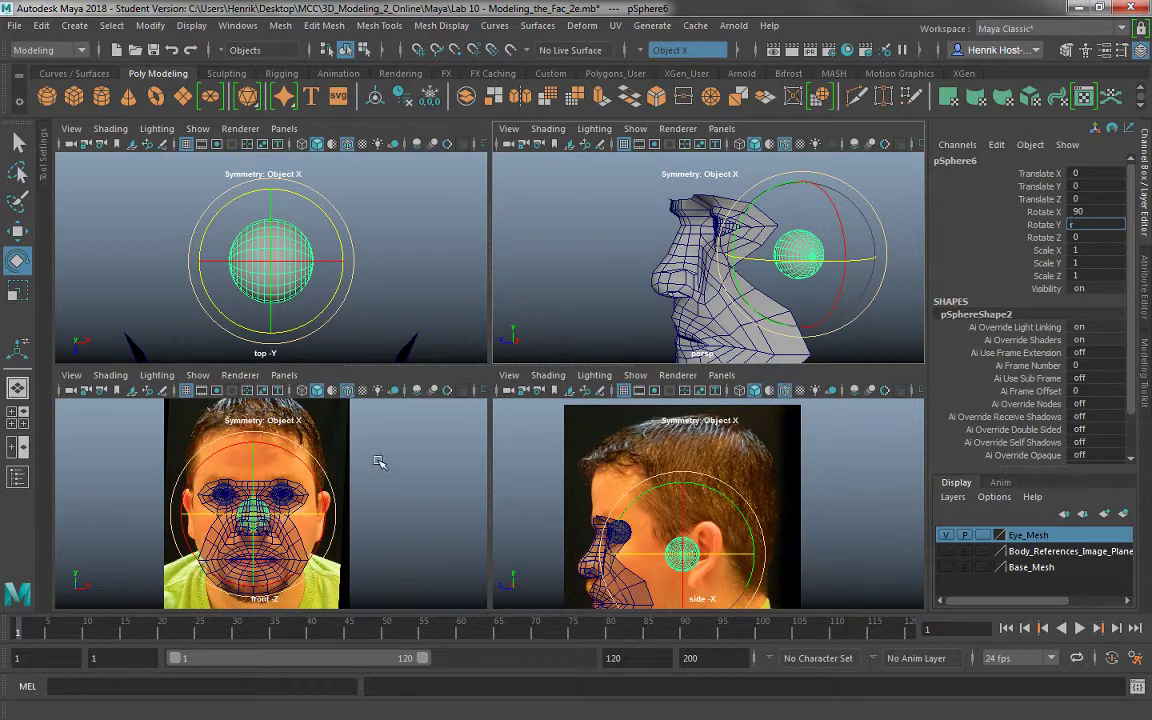
# Scale the sphere uniformly to about 4.35 and raise it to Translate Y about 3.38, matching the skull in the front view.
pyautogui.press('r')
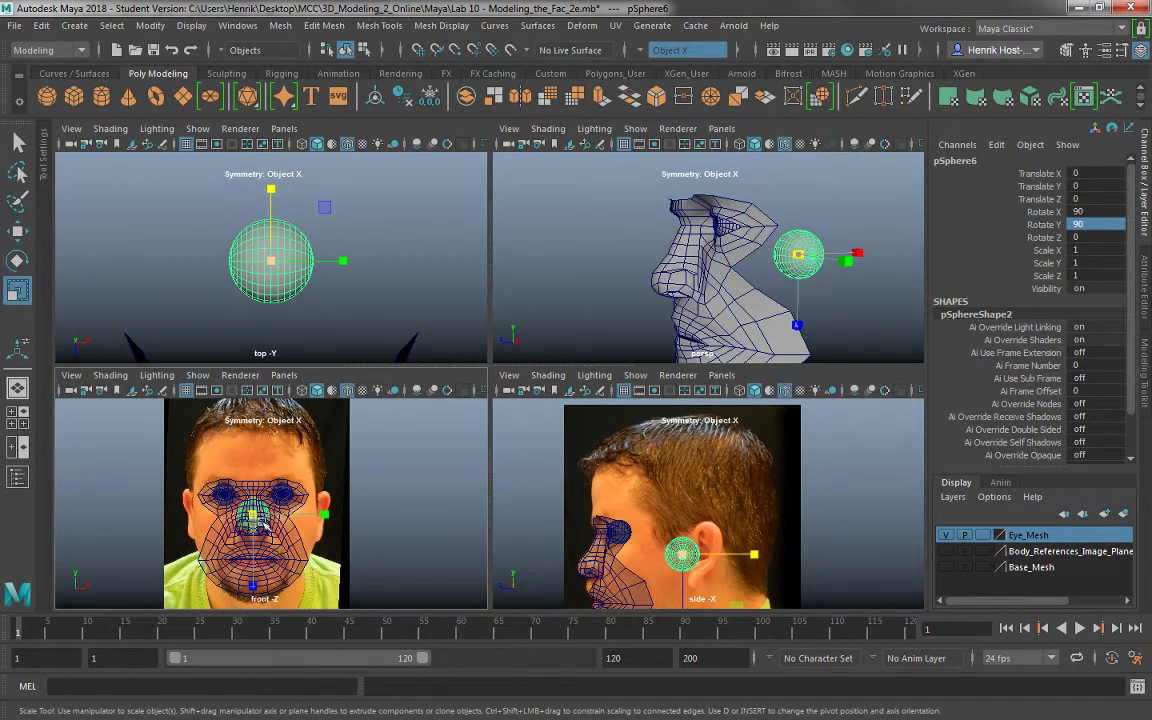
pyautogui.moveTo(264, 521); pyautogui.dragTo(335, 572)
pyautogui.press('w')
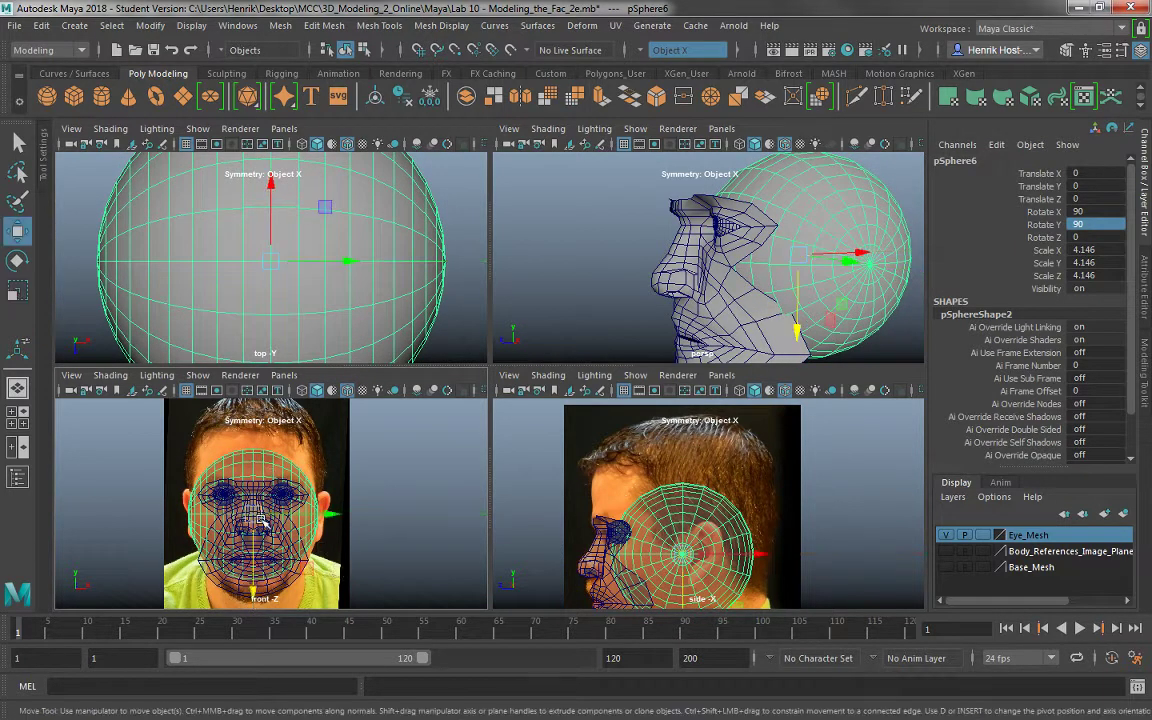
pyautogui.moveTo(262, 520); pyautogui.dragTo(260, 542)
pyautogui.press('space')
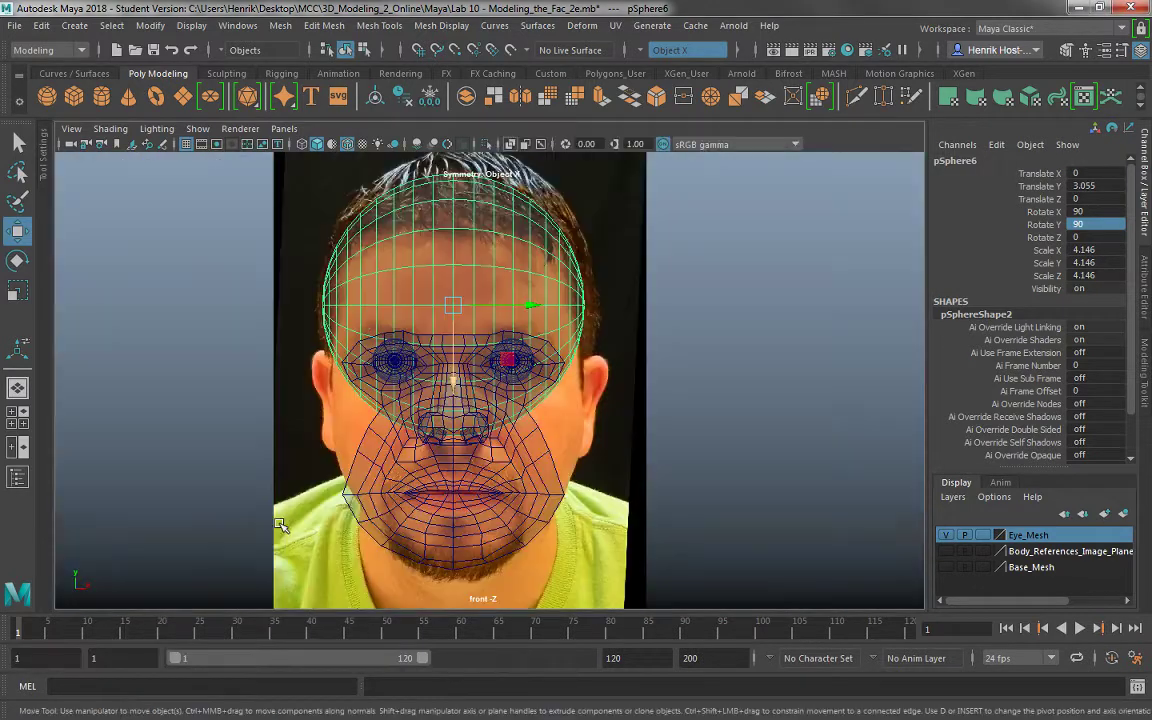
pyautogui.keyDown('alt'); pyautogui.moveTo(424, 447); pyautogui.dragTo(408, 492, button='middle'); pyautogui.keyUp('alt')
pyautogui.moveTo(440, 427); pyautogui.dragTo(440, 418)
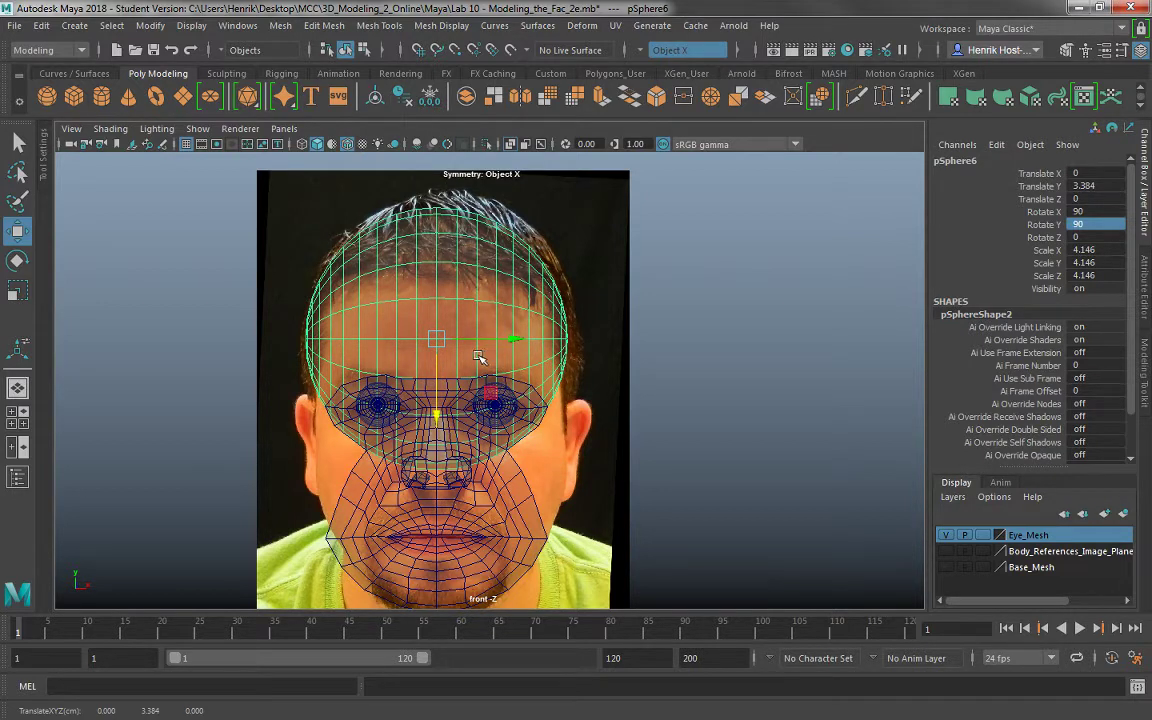
pyautogui.press('r')
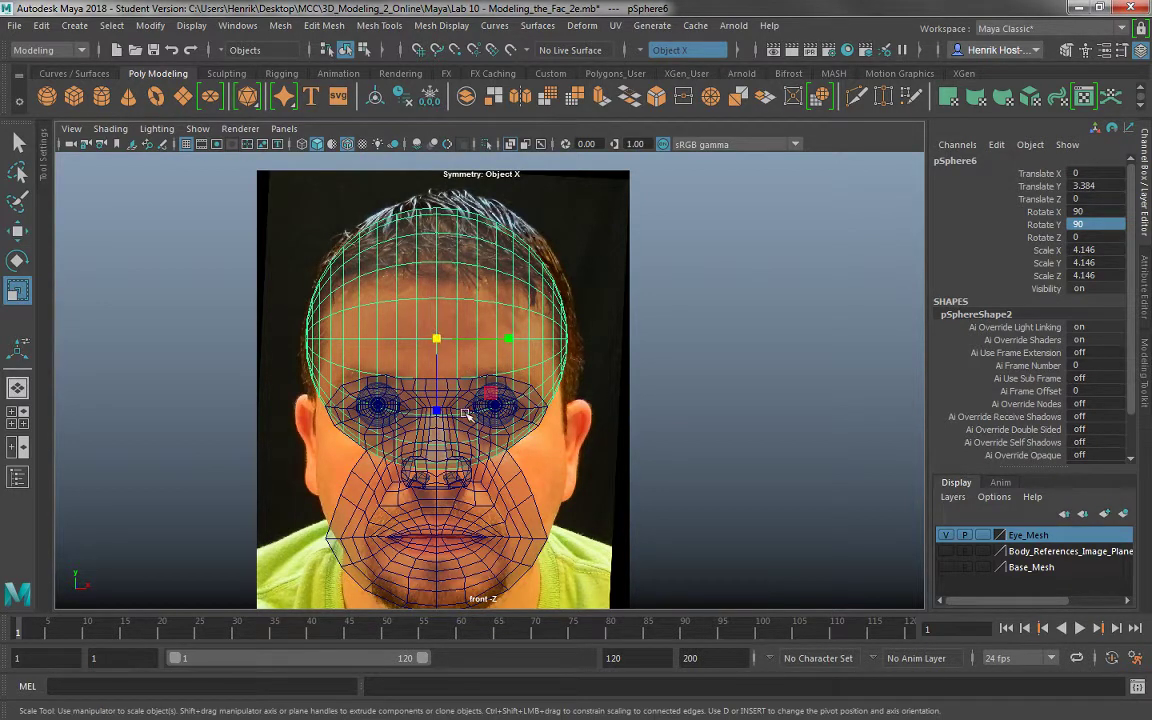
pyautogui.moveTo(440, 349); pyautogui.dragTo(450, 353)
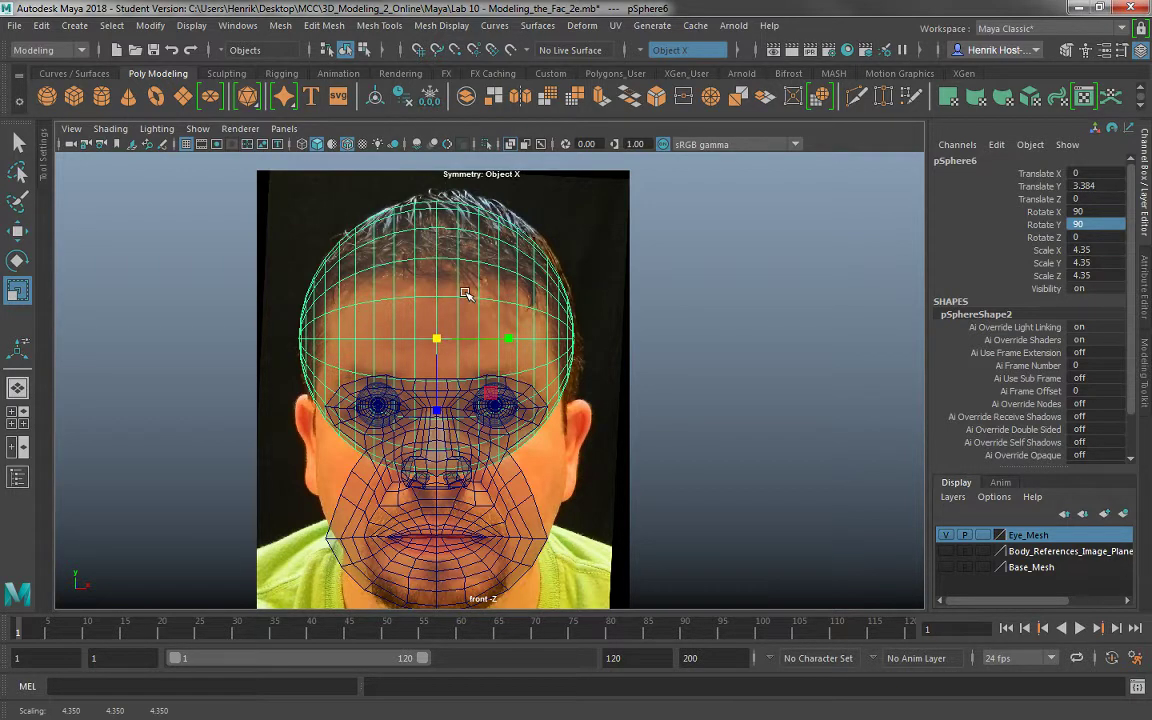
# Shift the sphere over the back of the skull in the side view, to Translate Y about 3.59 and Translate Z about -1.11.
pyautogui.press('space')
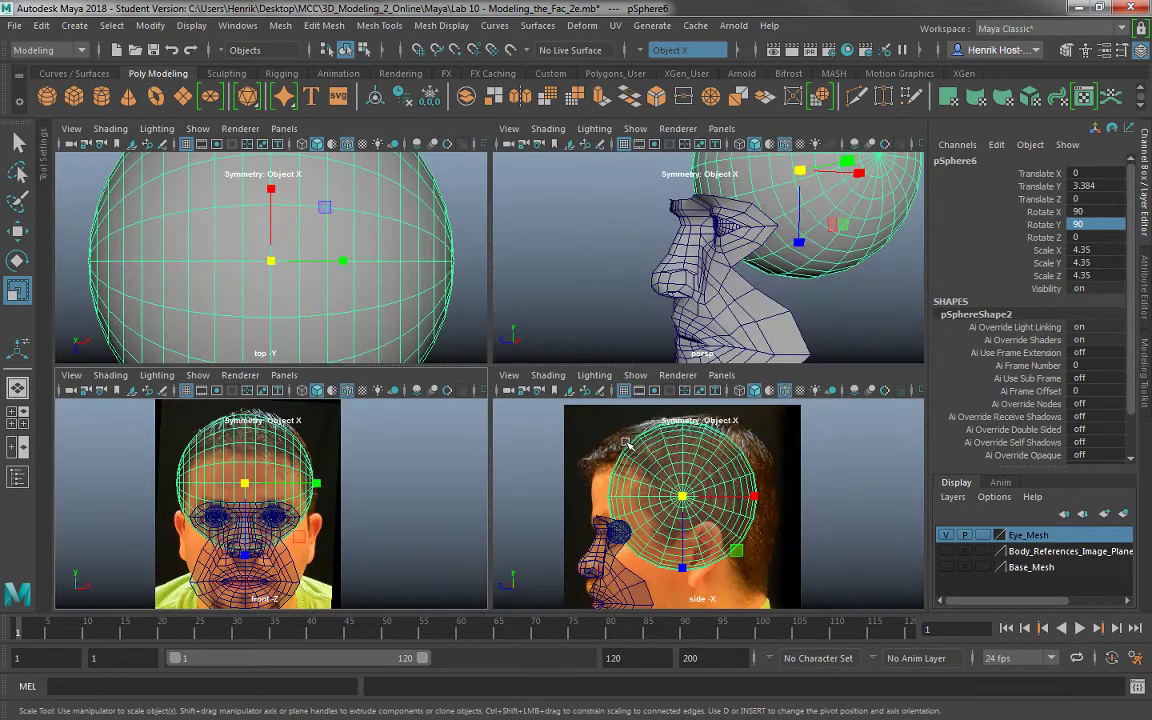
pyautogui.press('space')
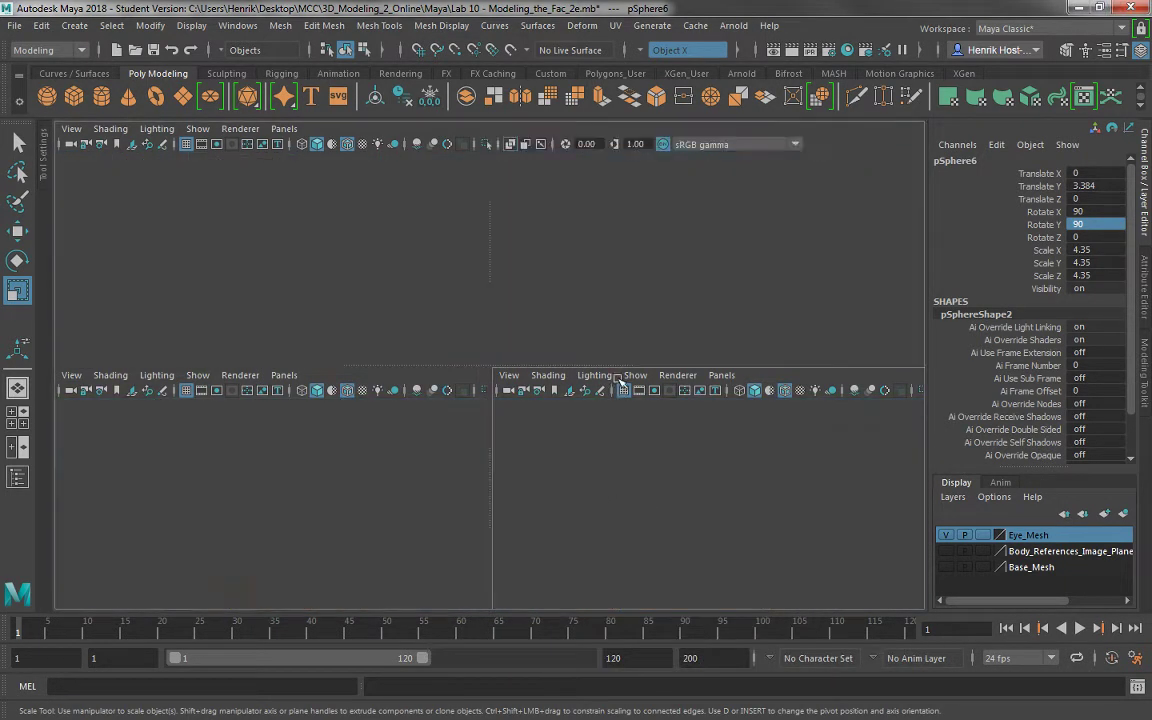
pyautogui.press('w')
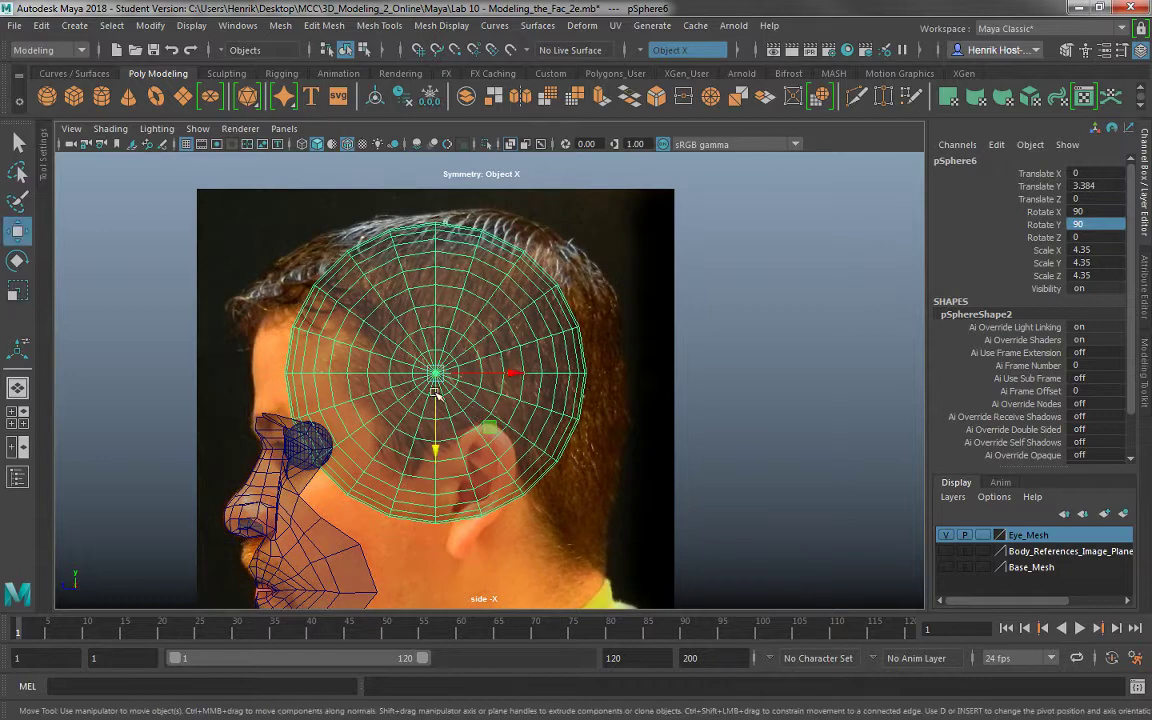
pyautogui.moveTo(440, 373); pyautogui.dragTo(478, 367)
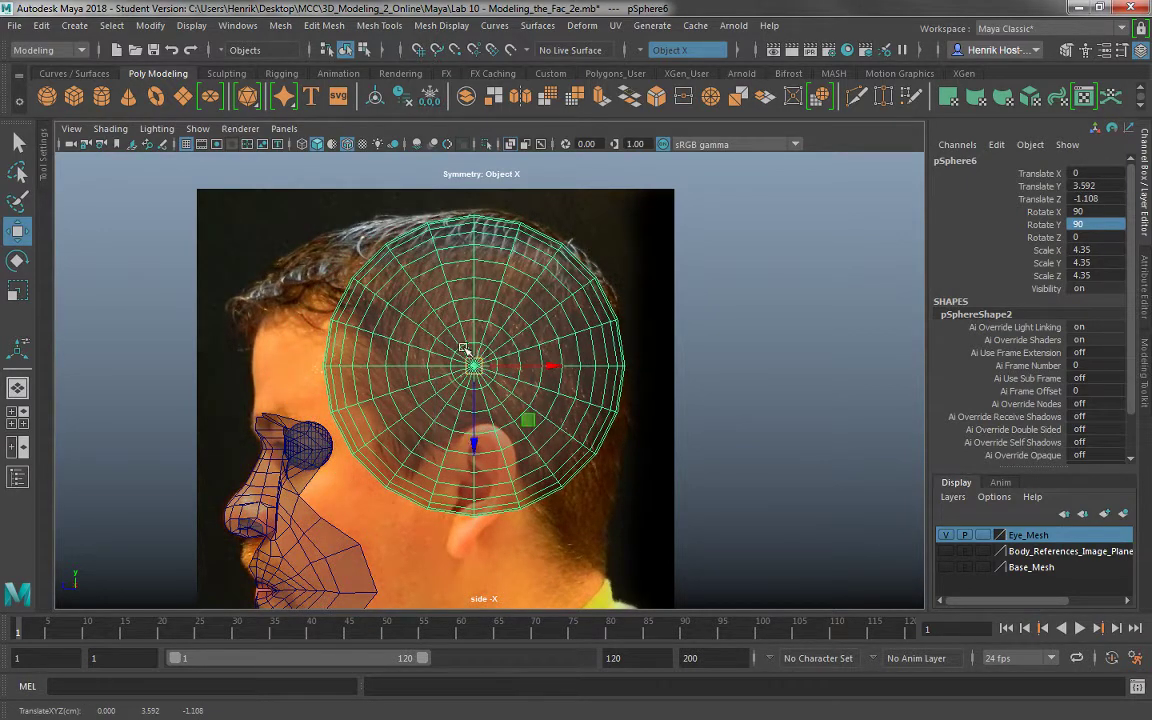
# Turn off Object X symmetry and put the sphere into face selection mode.
pyautogui.moveTo(464, 348); pyautogui.dragTo(462, 288, button='right')
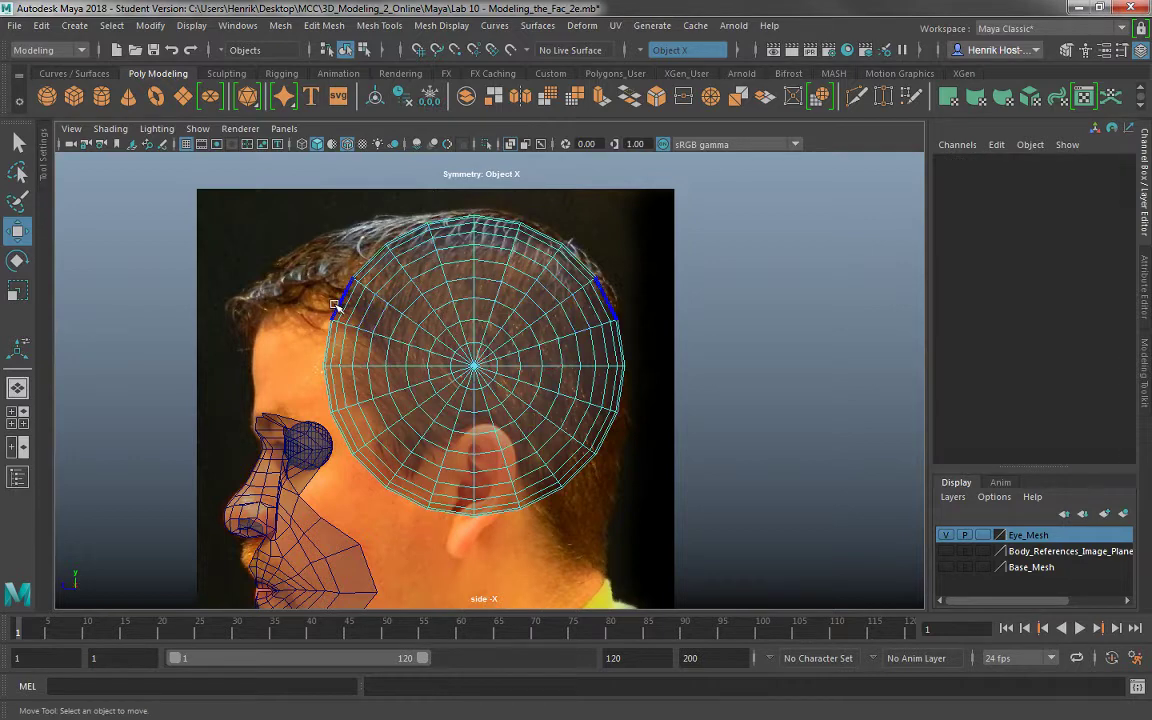
pyautogui.moveTo(381, 322); pyautogui.dragTo(322, 300)
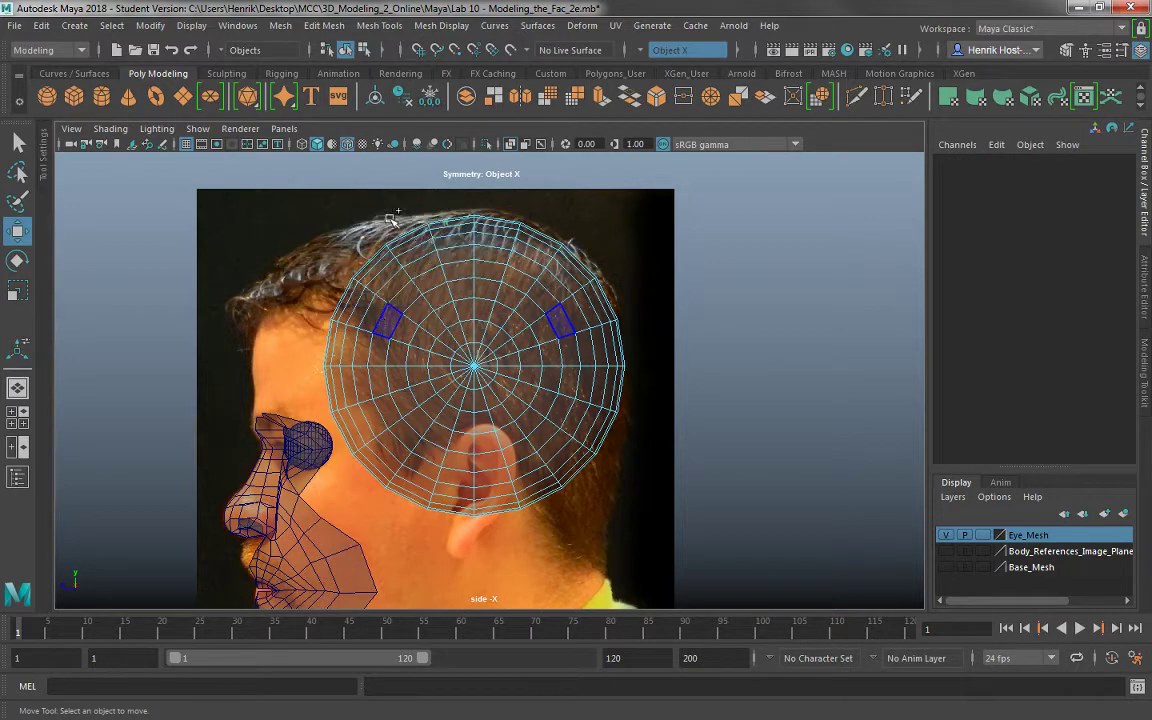
pyautogui.click(325, 312)
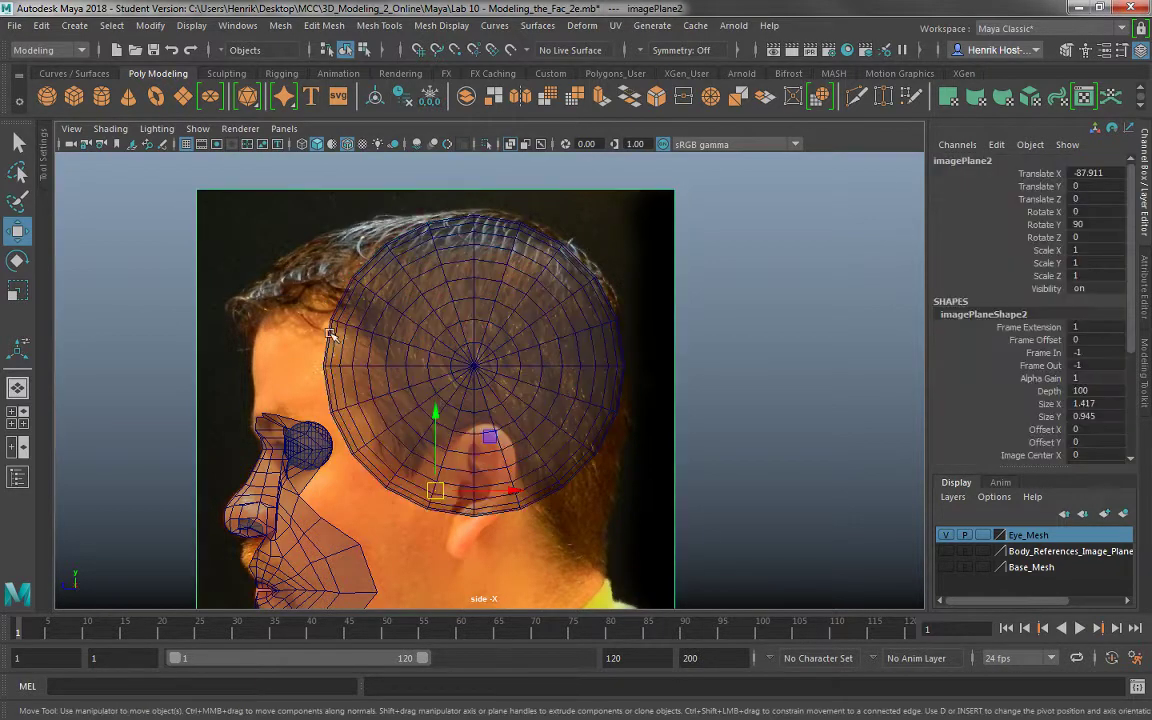
pyautogui.click(378, 394)
pyautogui.moveTo(350, 365); pyautogui.dragTo(350, 287, button='right')
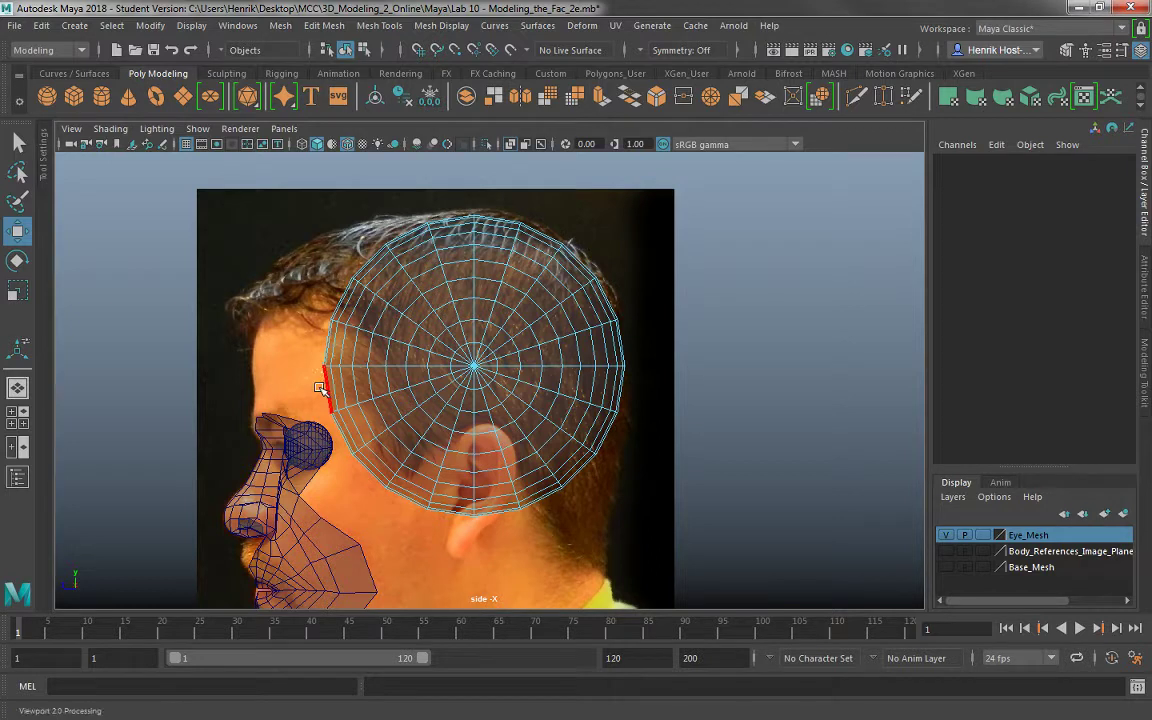
# Delete the faces in the sphere's lower front quarter and the remaining triangular faces around its side poles.
pyautogui.moveTo(321, 388); pyautogui.dragTo(455, 500)
pyautogui.moveTo(307, 376); pyautogui.dragTo(466, 533)
pyautogui.press('Delete')
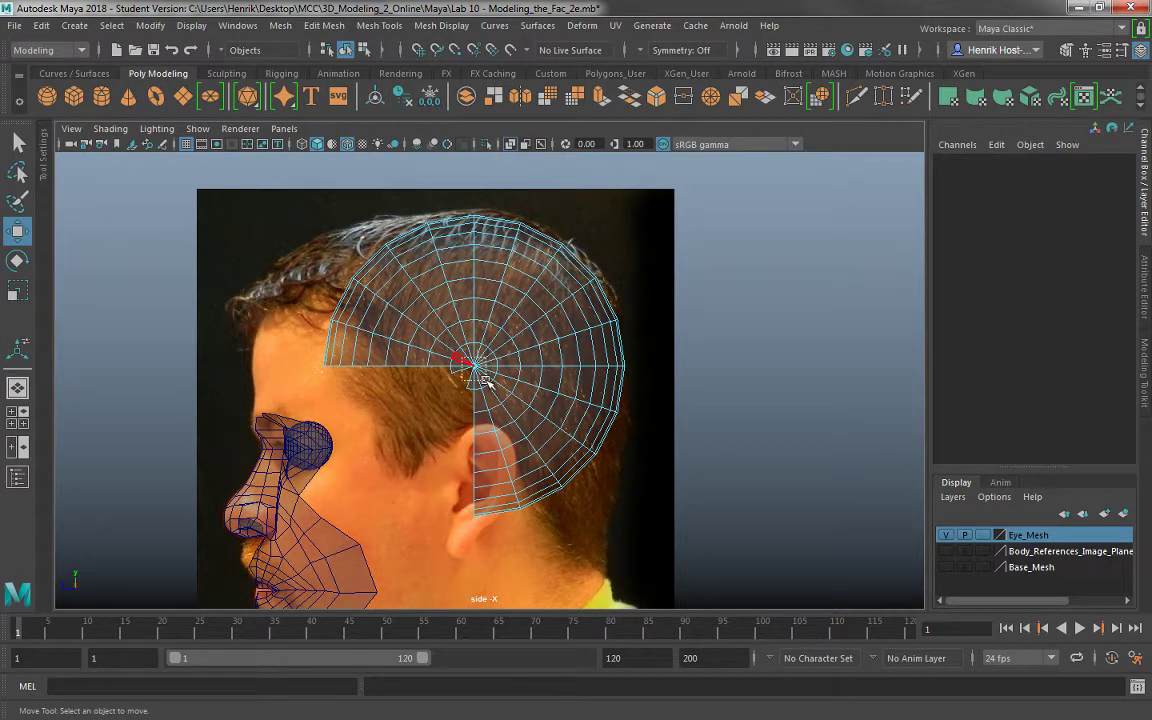
pyautogui.moveTo(477, 370); pyautogui.dragTo(487, 382)
pyautogui.press('Delete')
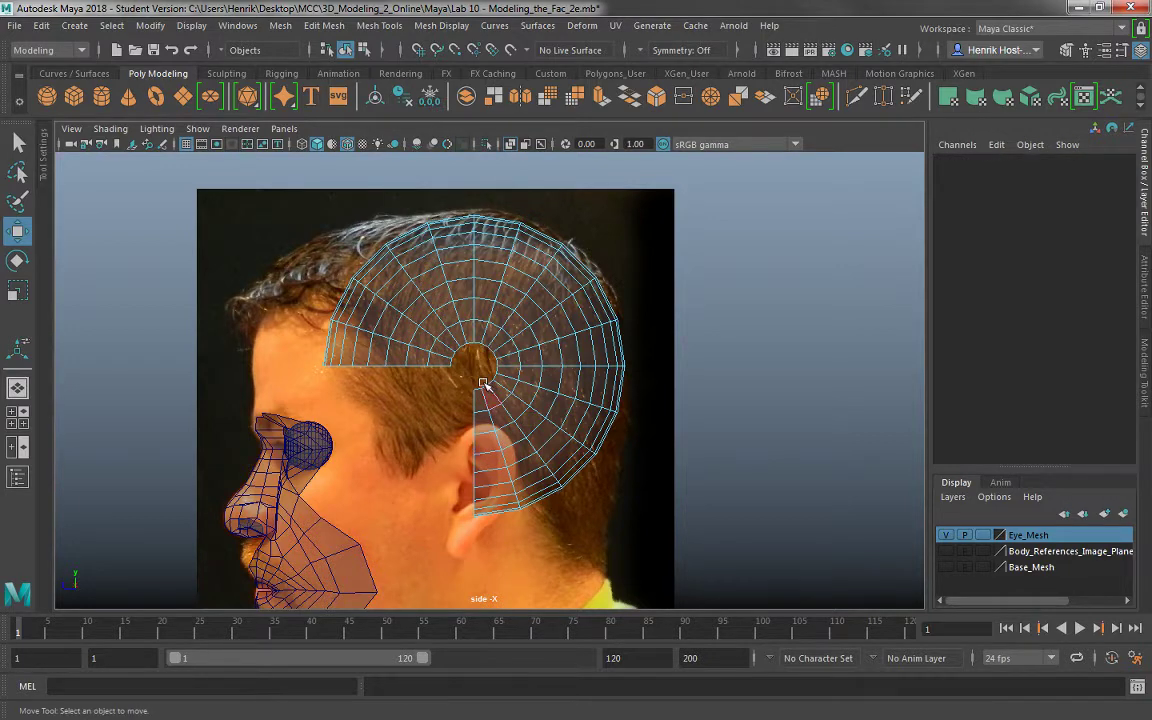
# Delete the row of sphere faces running down from the side opening over the ear, along the cut front edge in side view.
pyautogui.press('space')
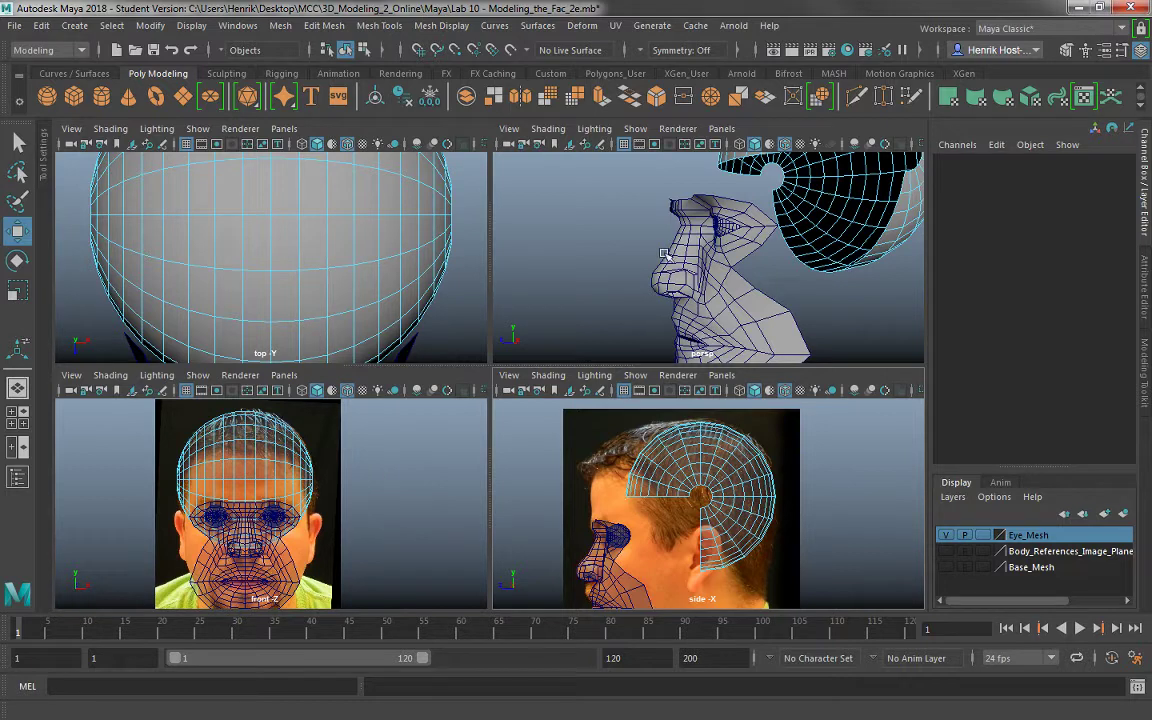
pyautogui.click(700, 508)
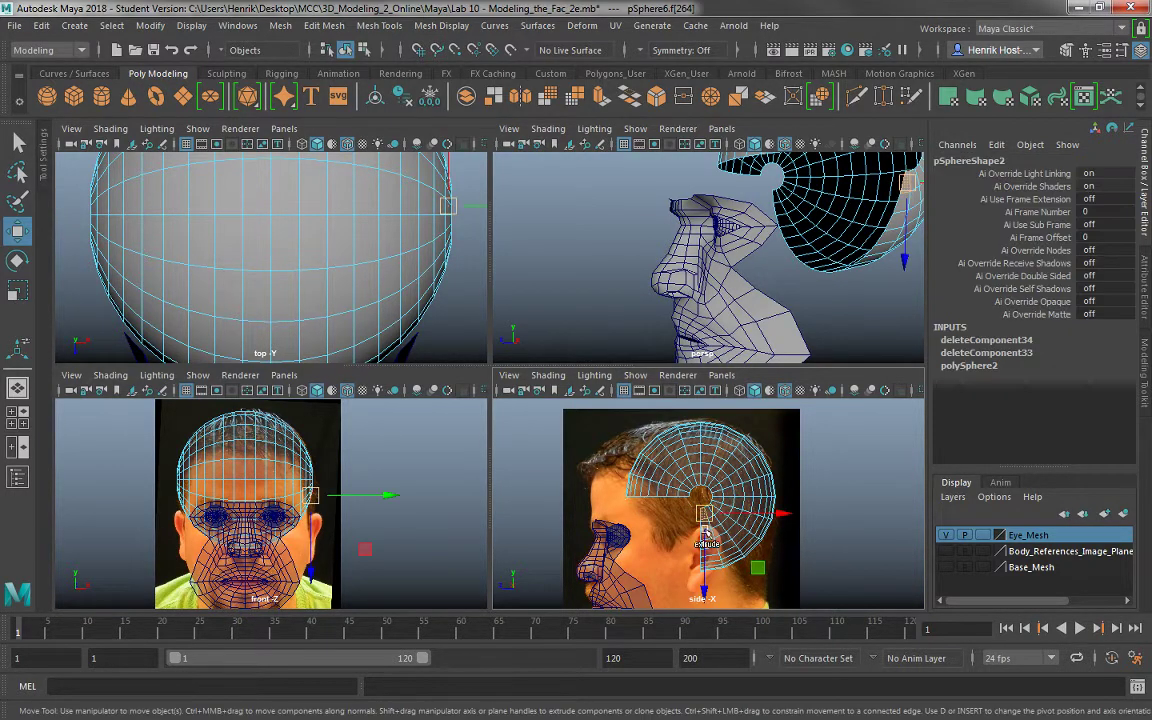
pyautogui.press('space')
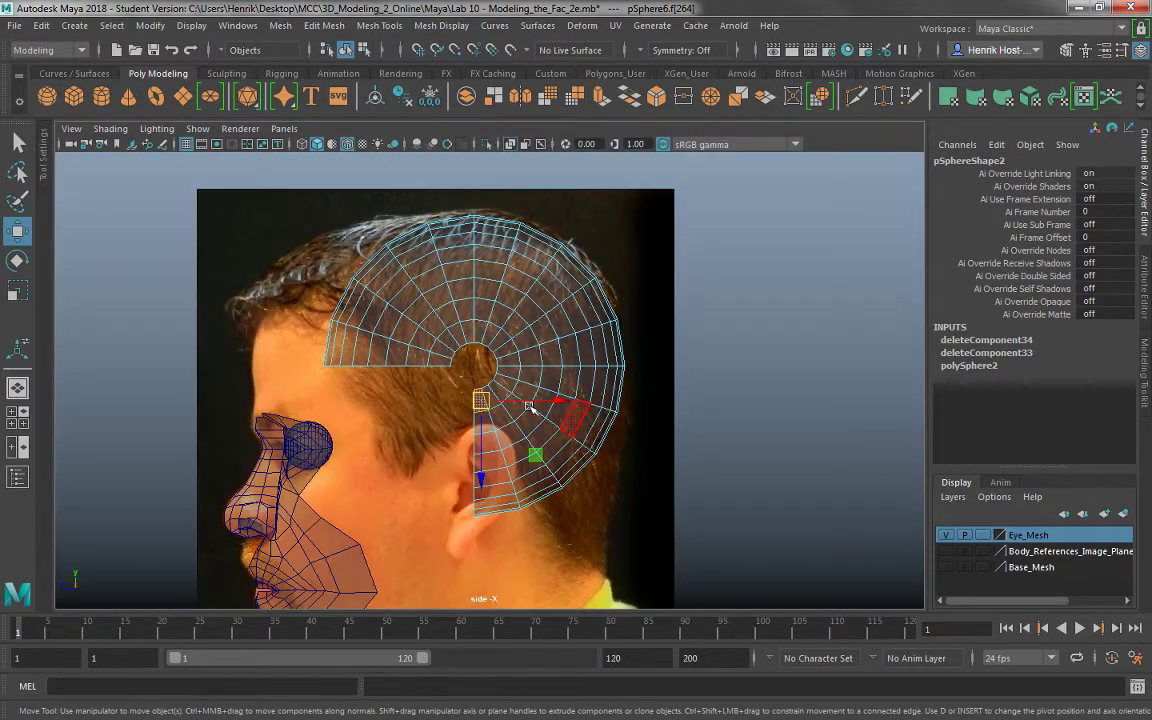
pyautogui.keyDown('alt'); pyautogui.moveTo(535, 408); pyautogui.dragTo(648, 552, button='right'); pyautogui.keyUp('alt')
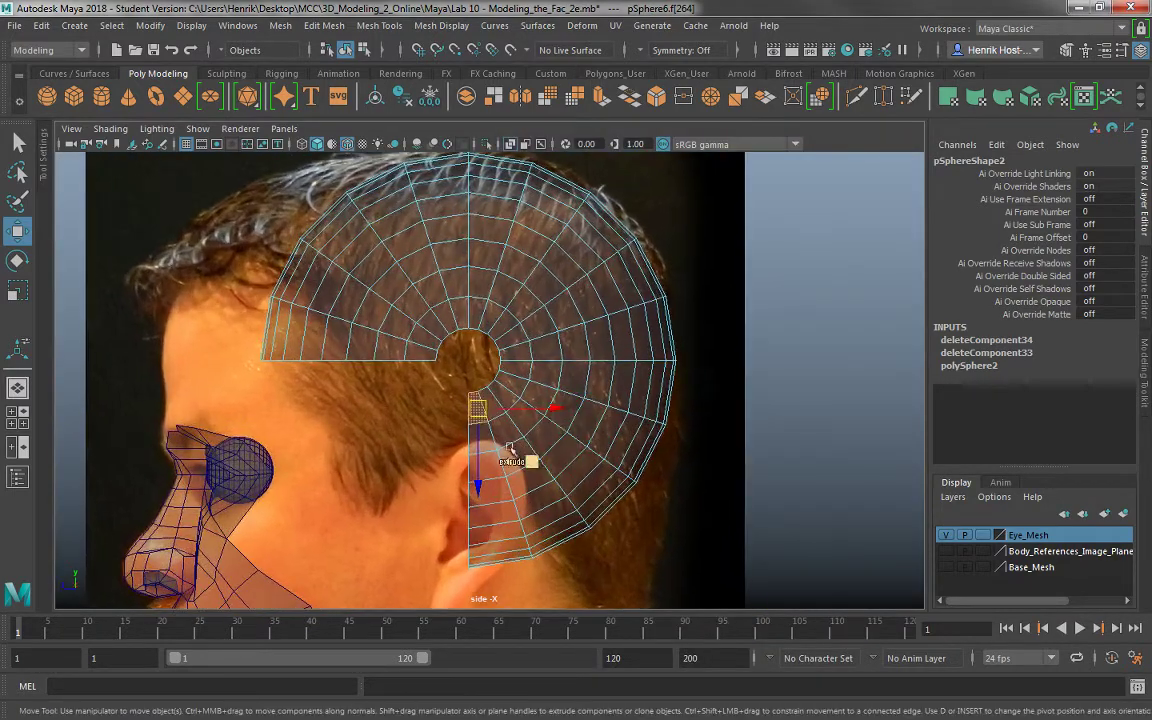
pyautogui.doubleClick(490, 434)
pyautogui.click(440, 398)
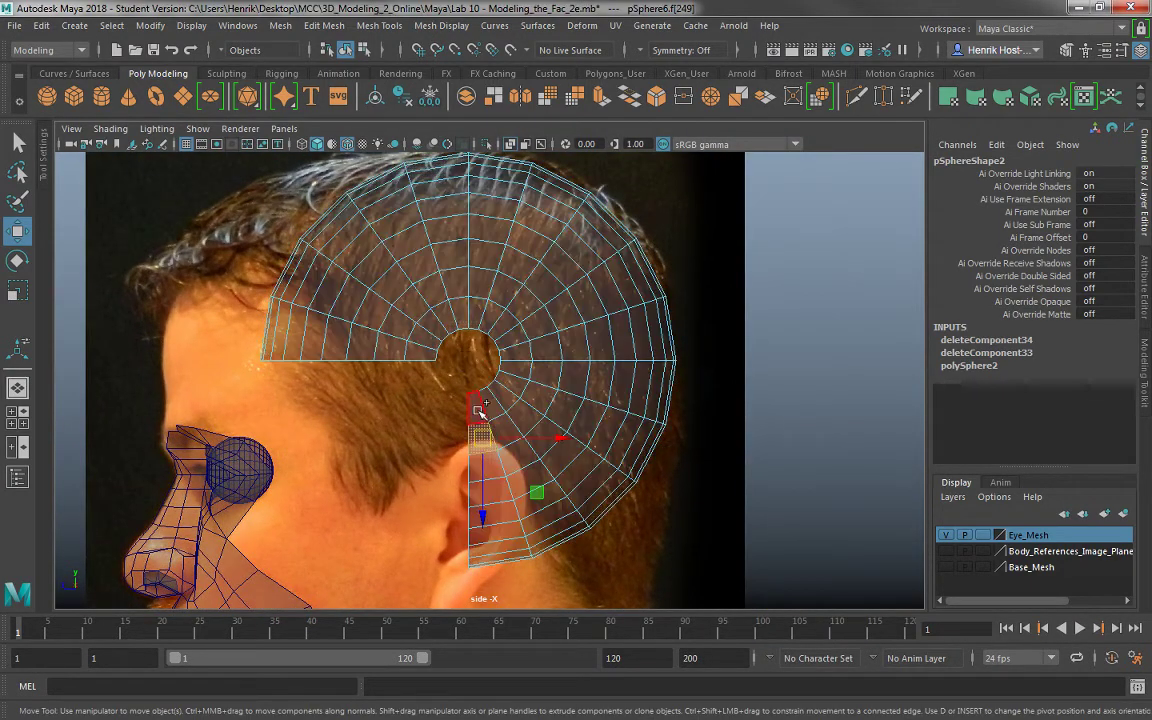
pyautogui.click(478, 409)
pyautogui.press('Delete')
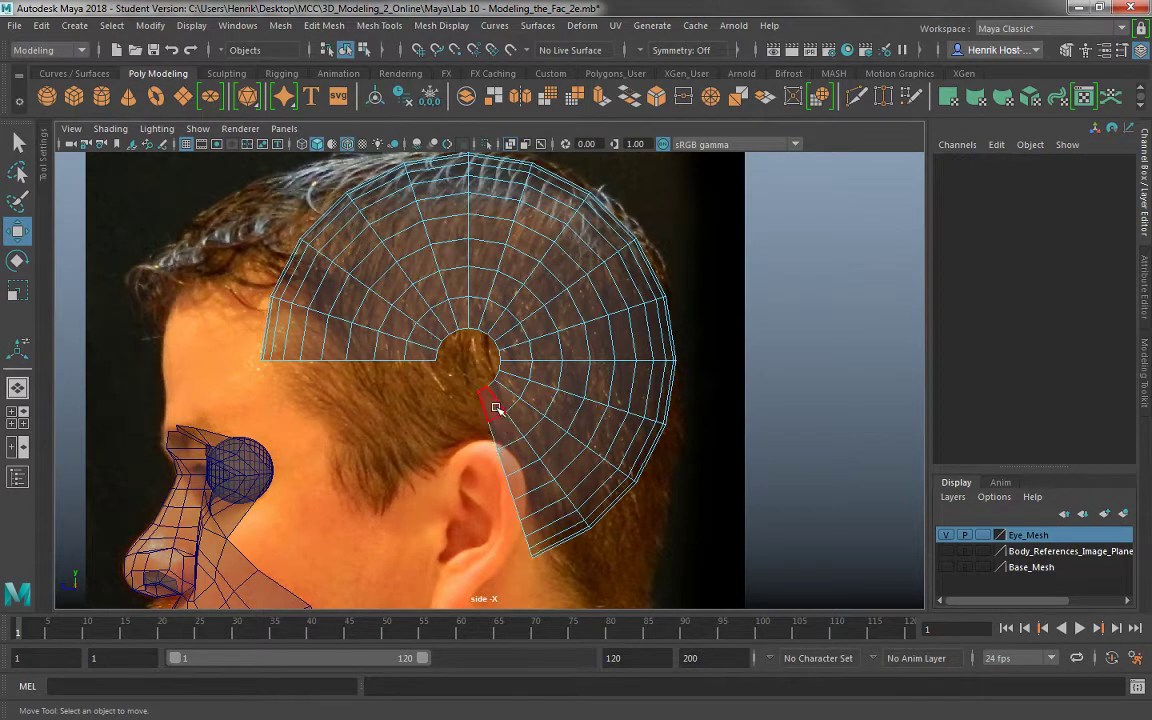
# Delete the next two wedge-shaped face rows behind the ear, leaving the sphere's lower edge sloping from the side opening toward the nape.
pyautogui.click(503, 431)
pyautogui.doubleClick(508, 437)
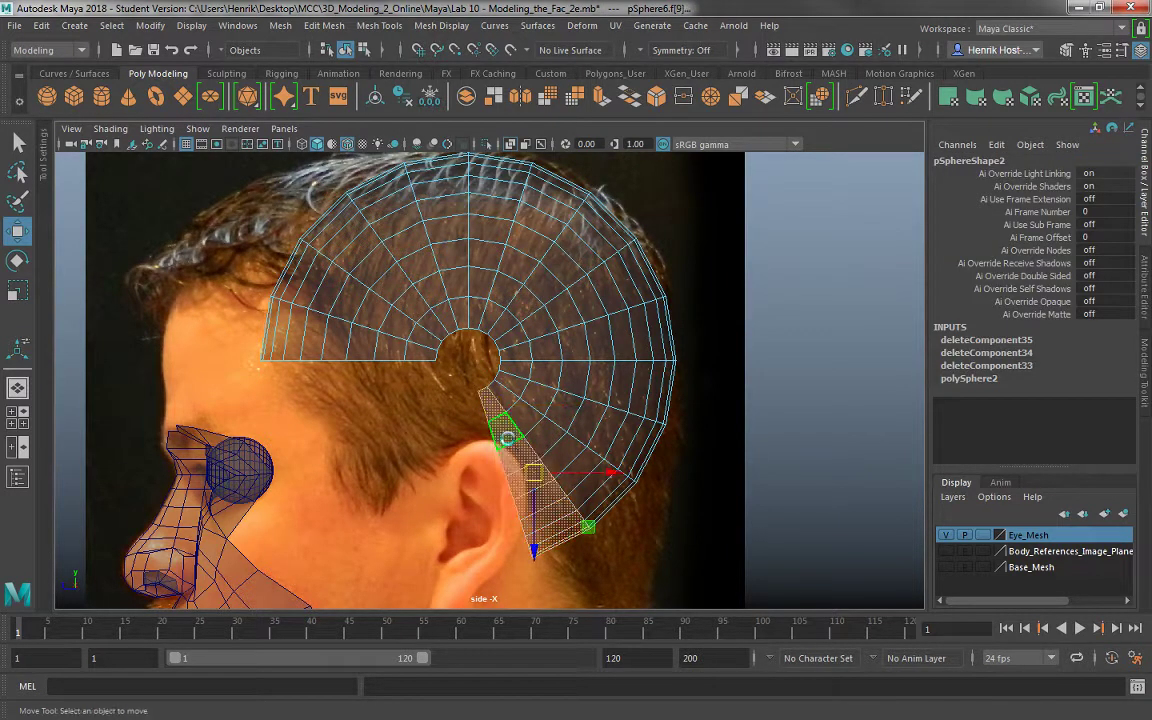
pyautogui.press('Delete')
pyautogui.click(505, 396)
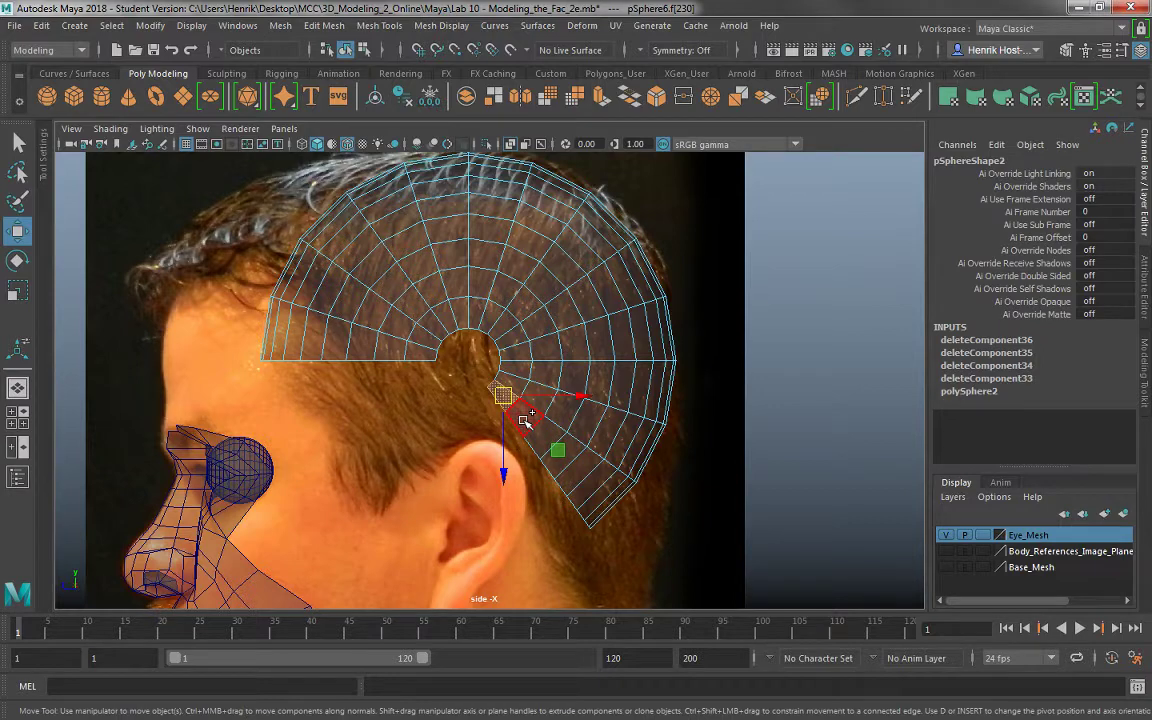
pyautogui.click(525, 420)
pyautogui.moveTo(581, 242)
pyautogui.mouseDown(button='right')
pyautogui.moveTo(582, 506)
pyautogui.moveTo(564, 248)
pyautogui.moveTo(581, 243)
pyautogui.mouseUp(button='right')
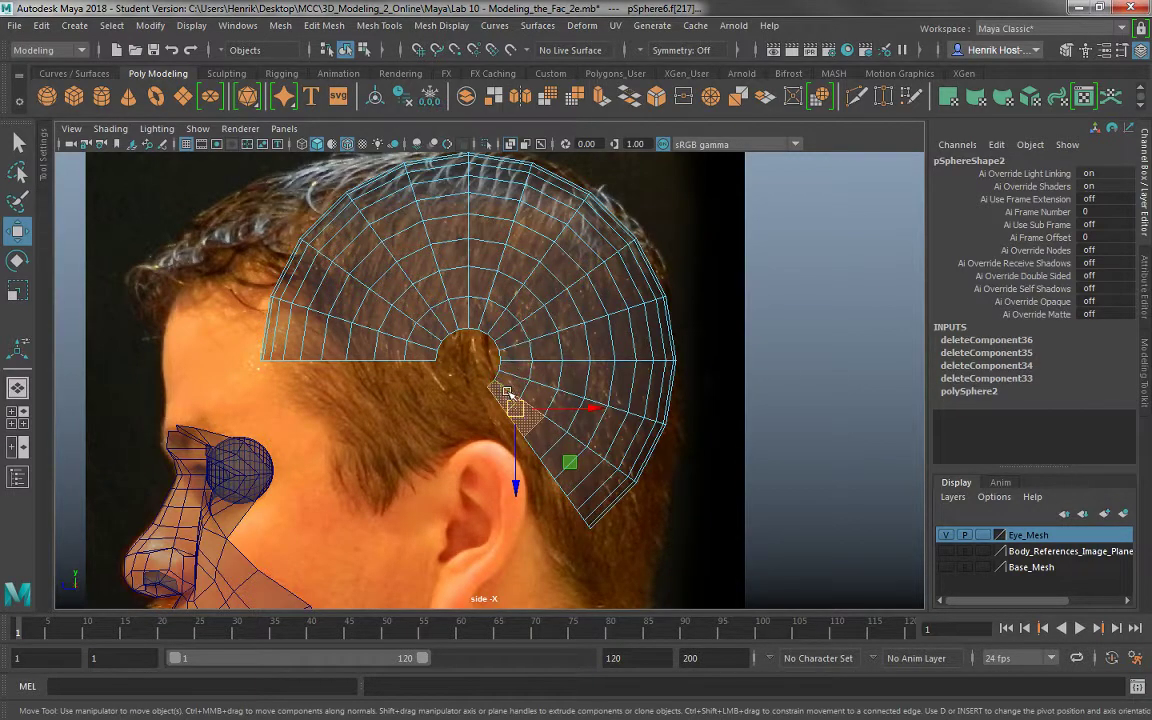
pyautogui.doubleClick(528, 414)
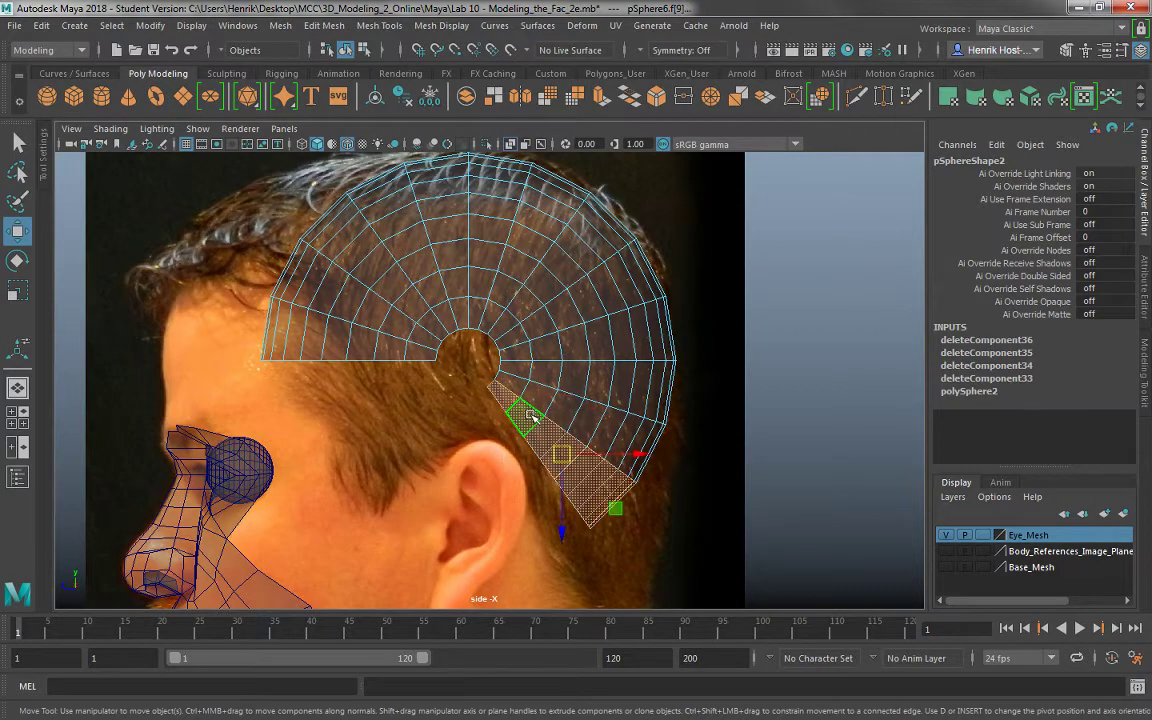
pyautogui.press('Delete')
# Try to delete one more wedge of faces along the sphere's sloping lower back edge.
pyautogui.moveTo(588, 420); pyautogui.dragTo(495, 241, button='right')
pyautogui.click(620, 477)
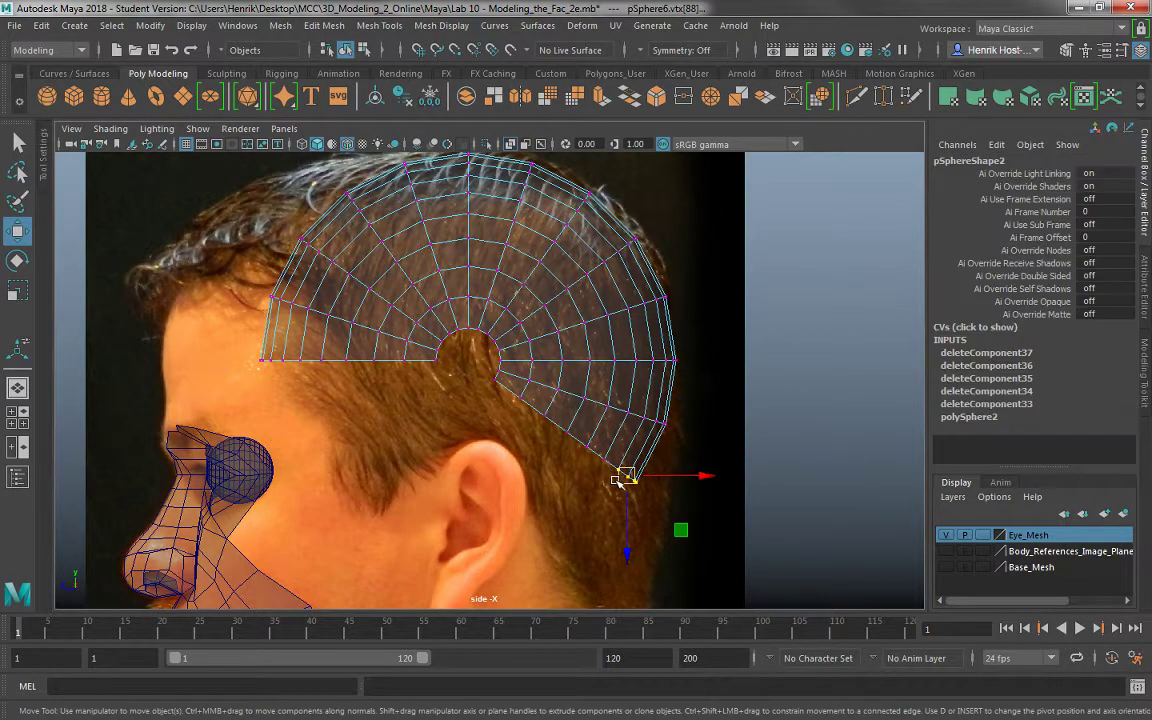
pyautogui.moveTo(590, 243); pyautogui.dragTo(587, 290, button='right')
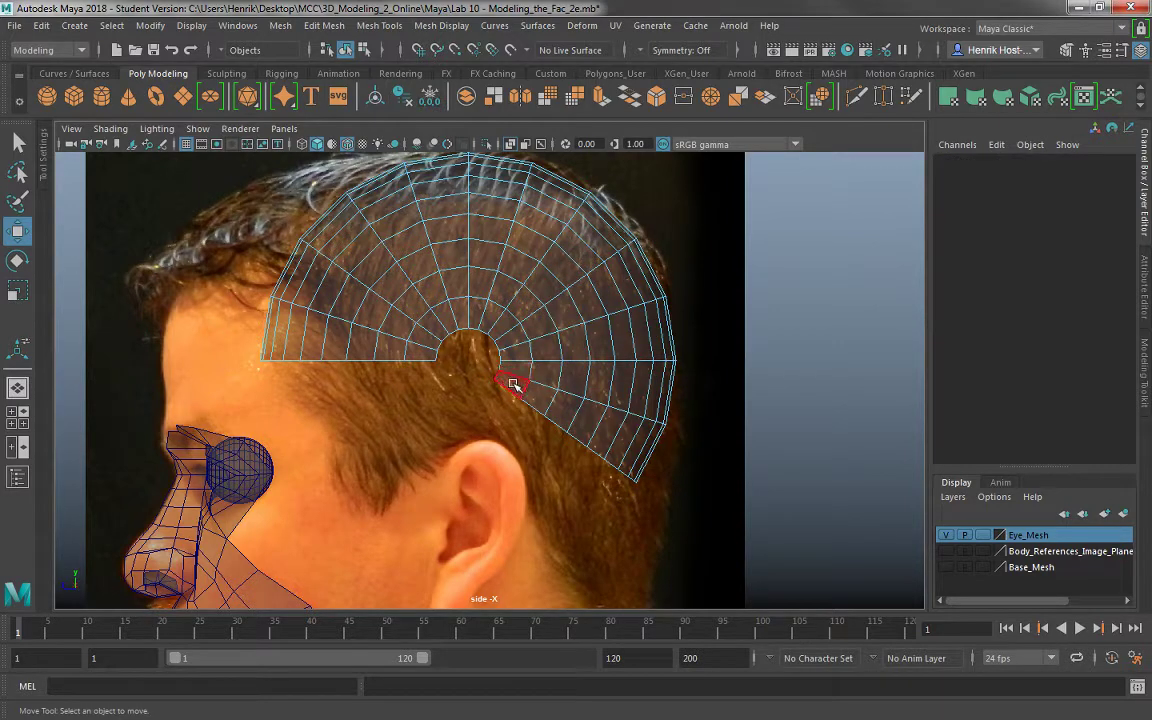
pyautogui.click(513, 381)
pyautogui.doubleClick(565, 410)
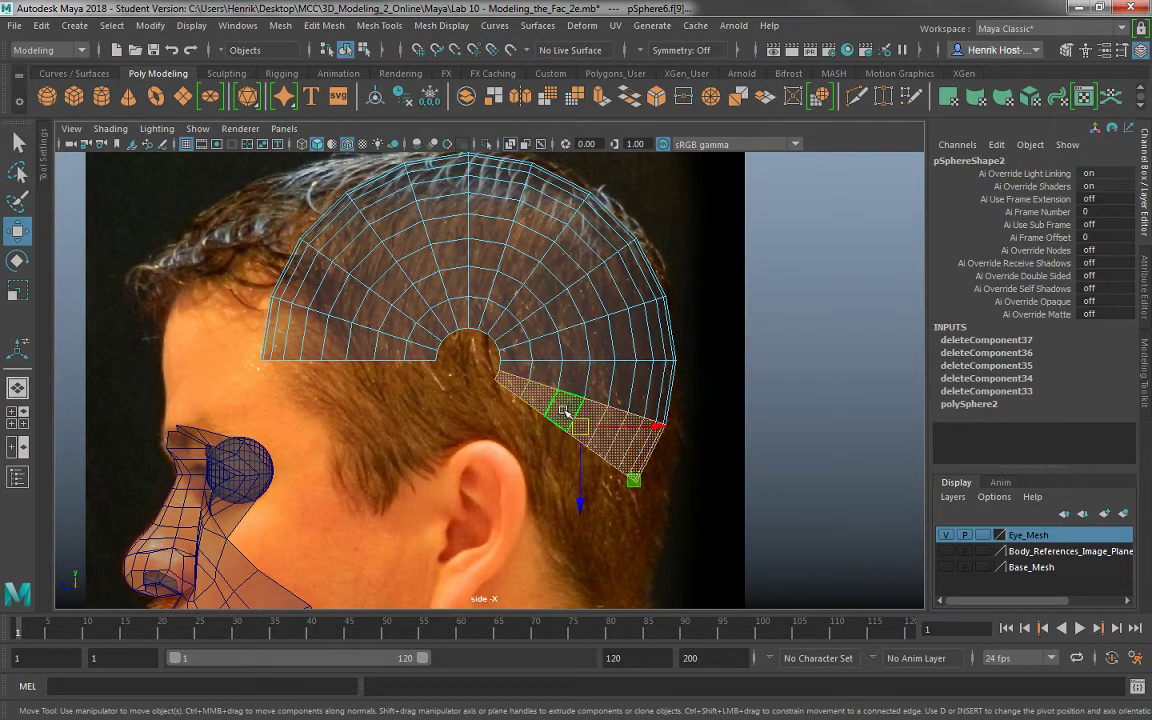
pyautogui.press('Delete')
pyautogui.keyDown('alt'); pyautogui.moveTo(545, 400); pyautogui.dragTo(436, 396, button='middle'); pyautogui.keyUp('alt')
pyautogui.hotkey('ctrl', 'z')
# With soft selection on and its falloff adjusted, move the lowest back corner vertices to about Y 0.79, Z -5.01, following the back of the head.
pyautogui.moveTo(528, 455); pyautogui.dragTo(432, 240, button='right')
pyautogui.moveTo(498, 450); pyautogui.dragTo(548, 504)
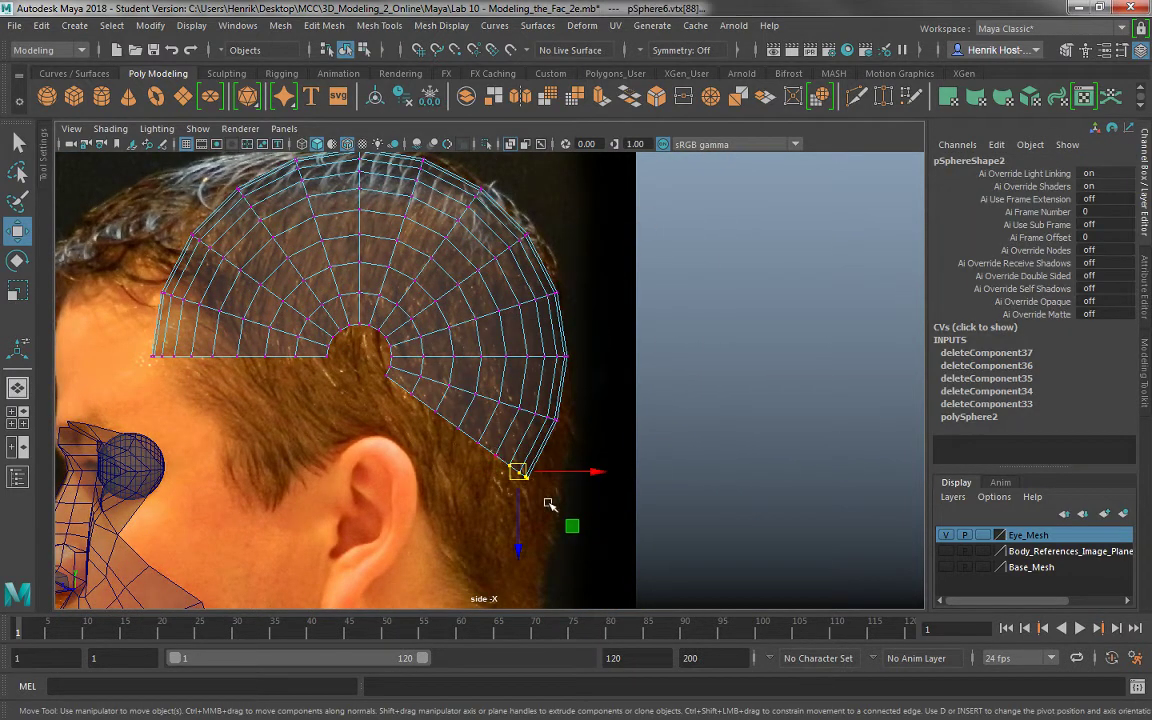
pyautogui.press('b')
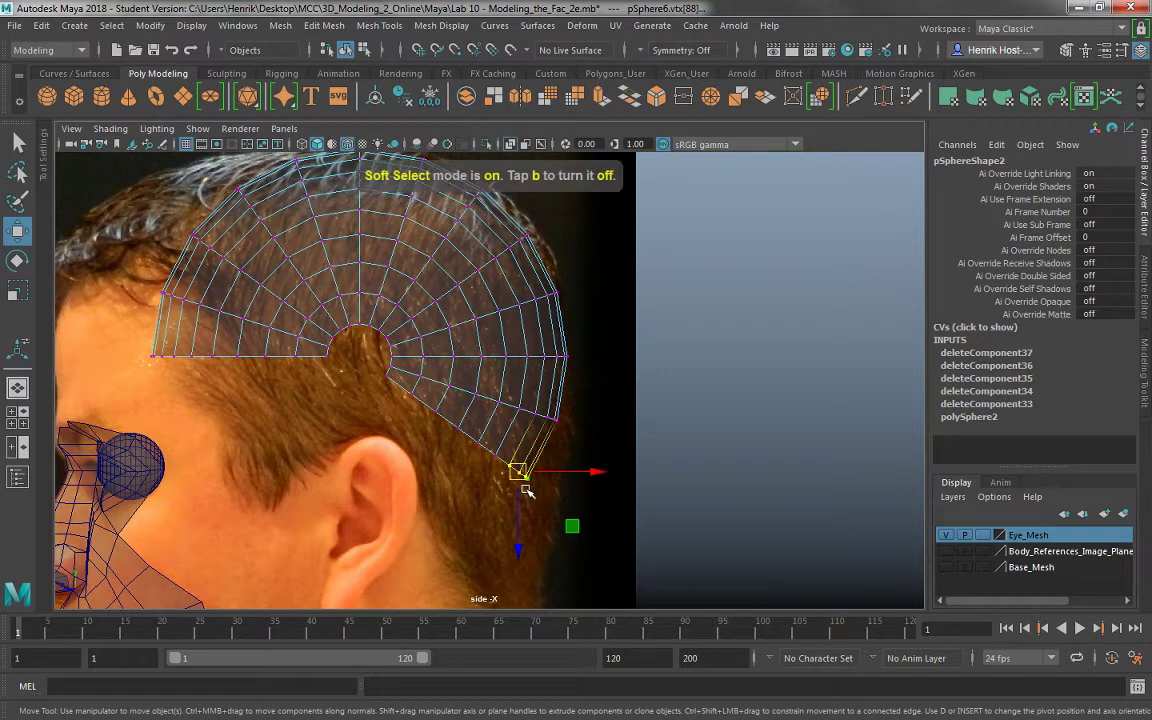
pyautogui.moveTo(491, 449); pyautogui.dragTo(562, 503, button='middle')
pyautogui.moveTo(527, 482)
pyautogui.mouseDown()
pyautogui.moveTo(557, 494)
pyautogui.moveTo(541, 485)
pyautogui.mouseUp()
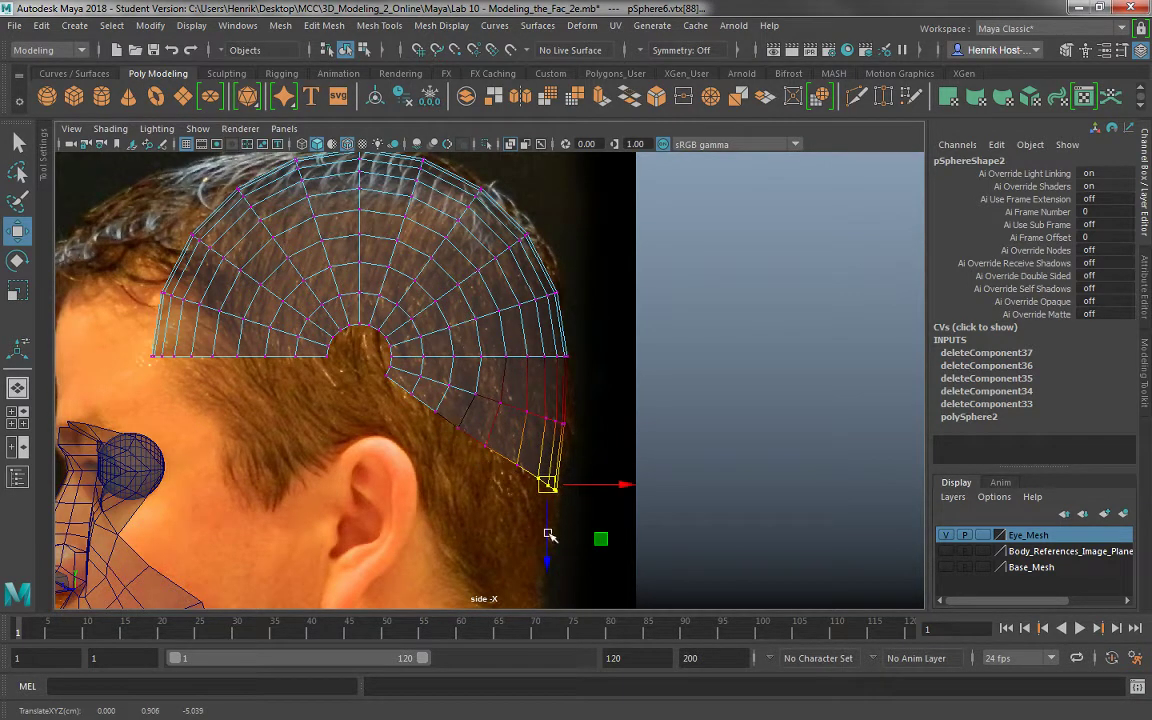
pyautogui.moveTo(548, 535); pyautogui.dragTo(547, 563)
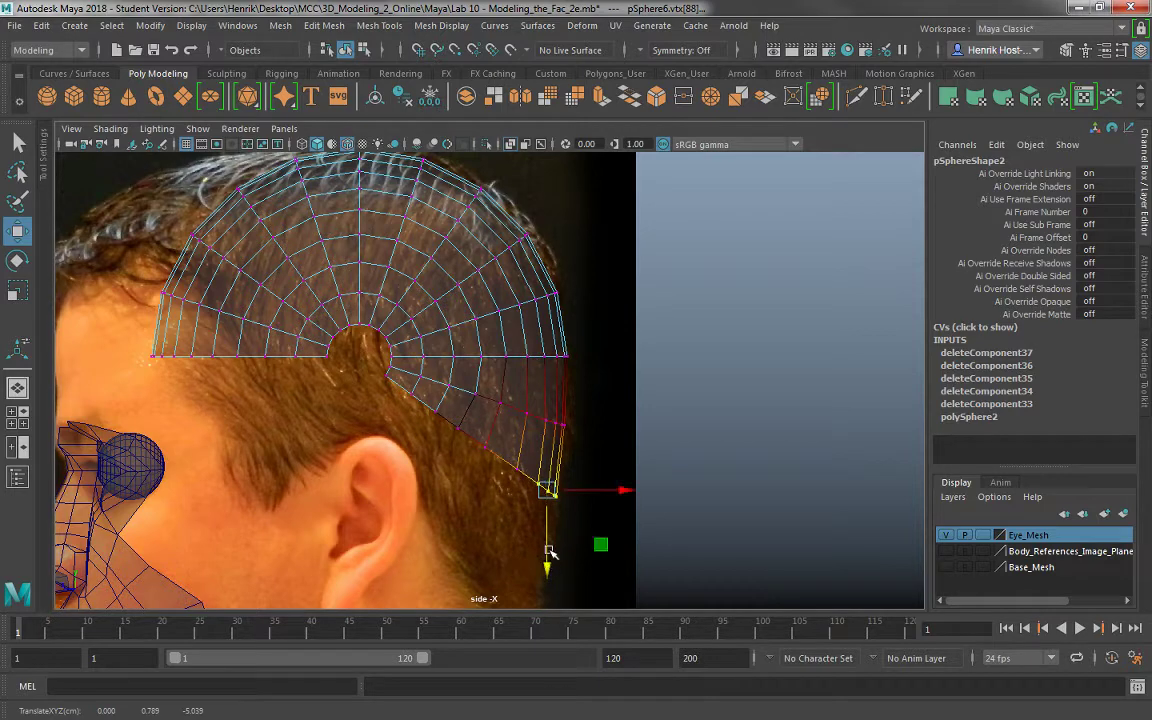
pyautogui.moveTo(626, 493); pyautogui.dragTo(630, 492)
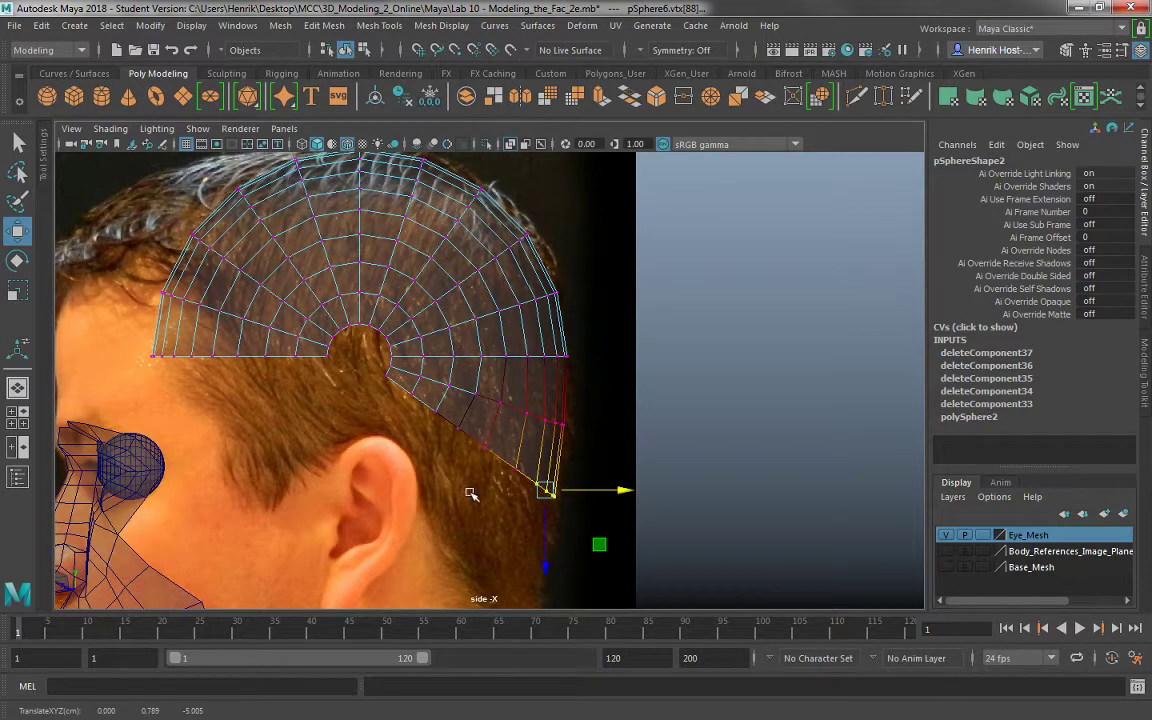
# Try to slide the whole sphere forward in side view, to Translate Z about -0.02.
pyautogui.keyDown('alt'); pyautogui.moveTo(470, 492); pyautogui.dragTo(567, 424, button='middle'); pyautogui.keyUp('alt')
pyautogui.keyDown('alt'); pyautogui.moveTo(538, 478); pyautogui.dragTo(560, 560, button='middle'); pyautogui.keyUp('alt')
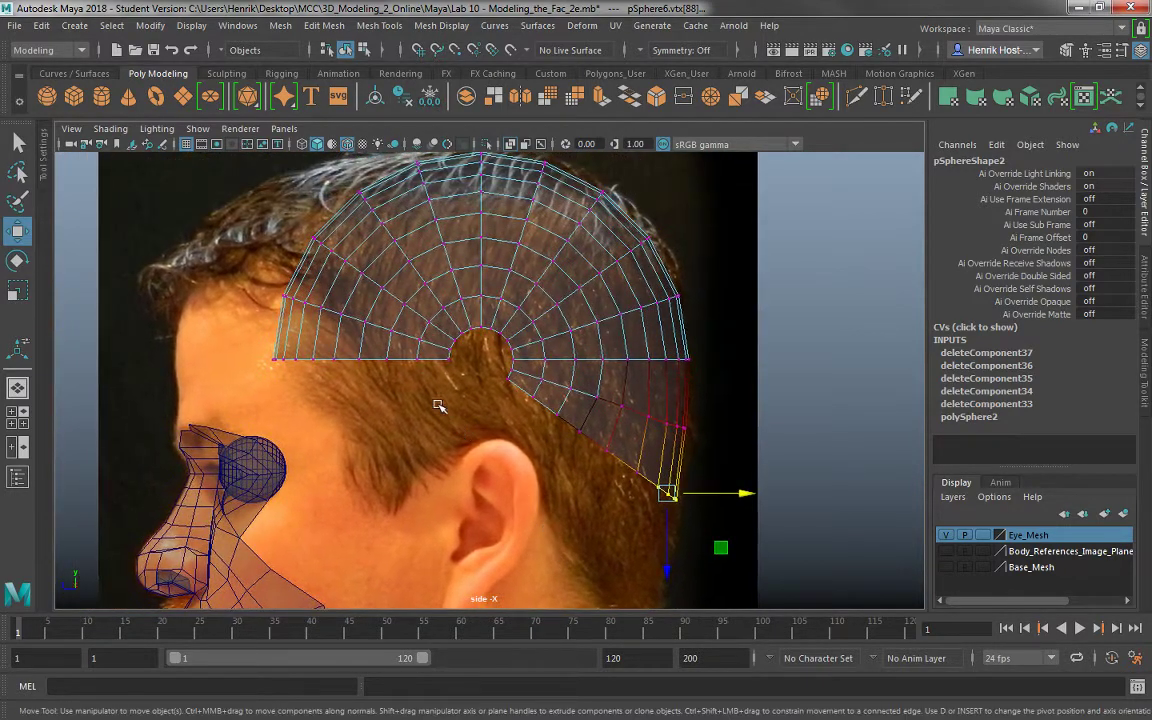
pyautogui.keyDown('alt'); pyautogui.moveTo(438, 405); pyautogui.dragTo(484, 360, button='middle'); pyautogui.keyUp('alt')
pyautogui.moveTo(492, 272); pyautogui.dragTo(550, 218, button='right')
pyautogui.moveTo(657, 379); pyautogui.dragTo(604, 379)
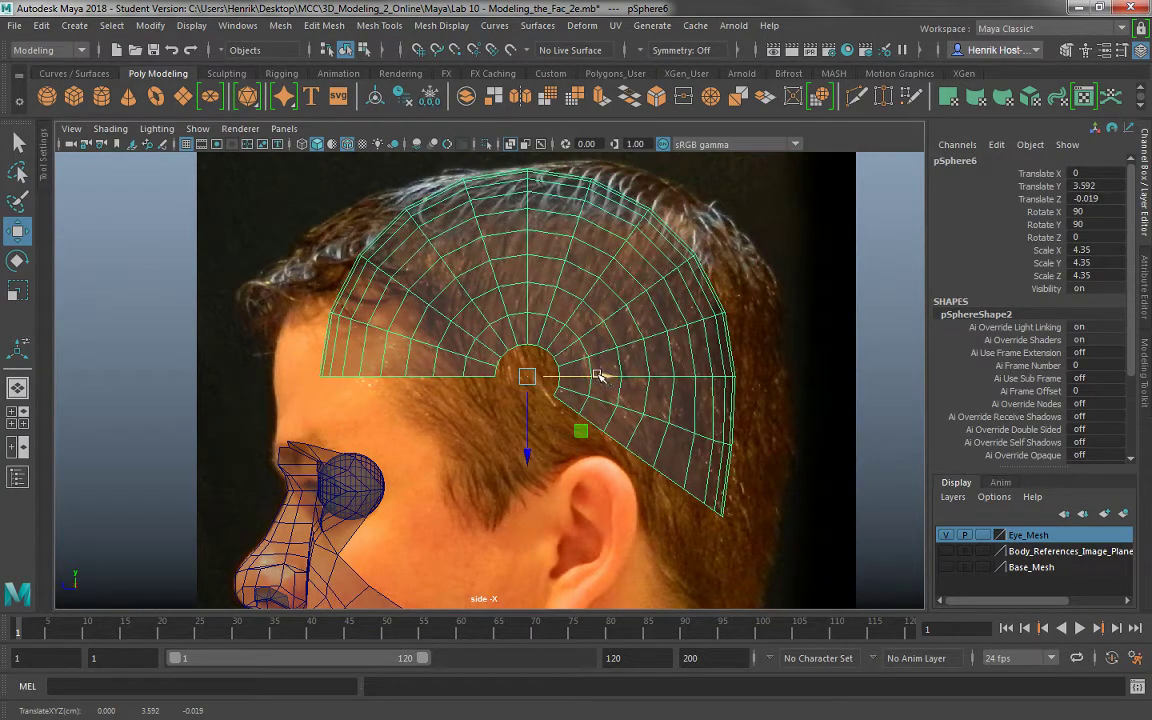
pyautogui.hotkey('ctrl', 'z')
# Select the vertices of the sphere's front half and move them forward with soft selection to about Z 1.56.
pyautogui.rightClick(533, 240)
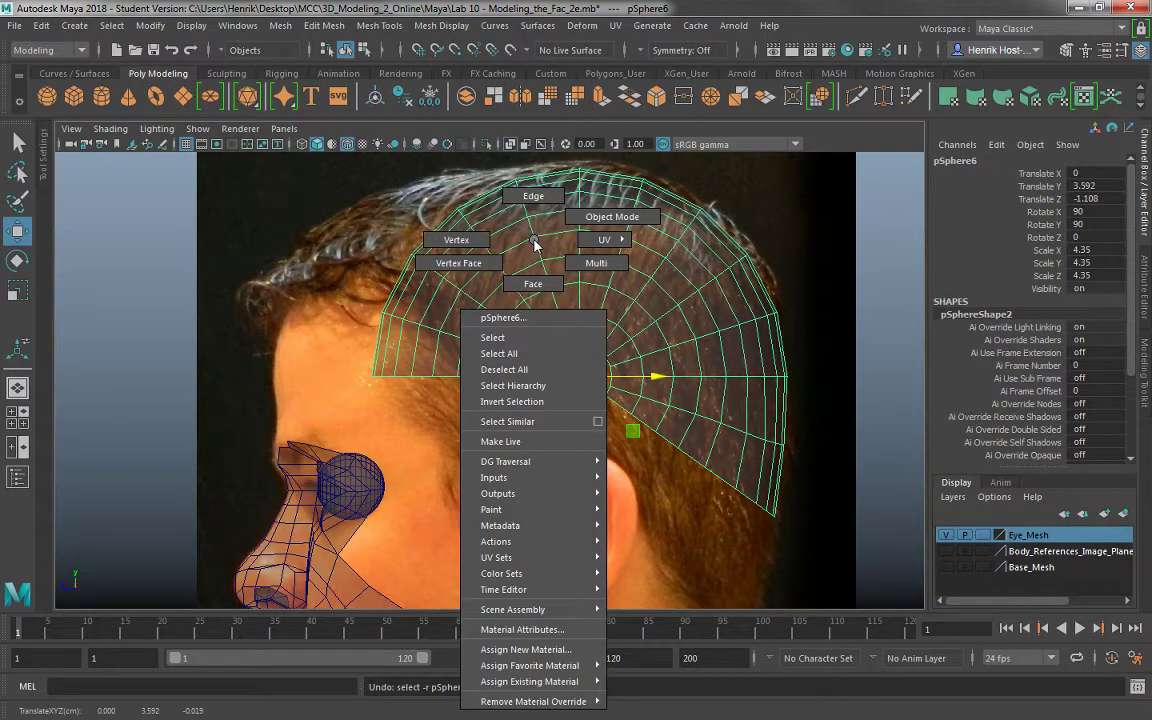
pyautogui.moveTo(534, 243); pyautogui.dragTo(545, 292, button='right')
pyautogui.moveTo(535, 244); pyautogui.dragTo(463, 227, button='right')
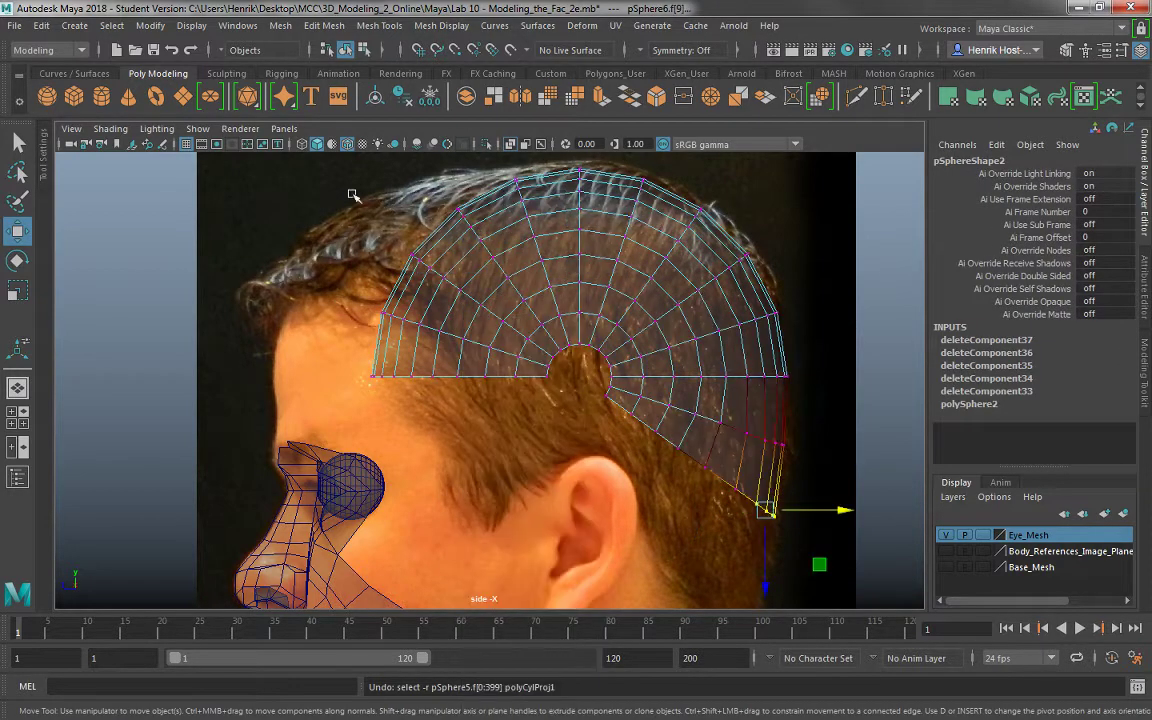
pyautogui.moveTo(313, 170); pyautogui.dragTo(558, 436)
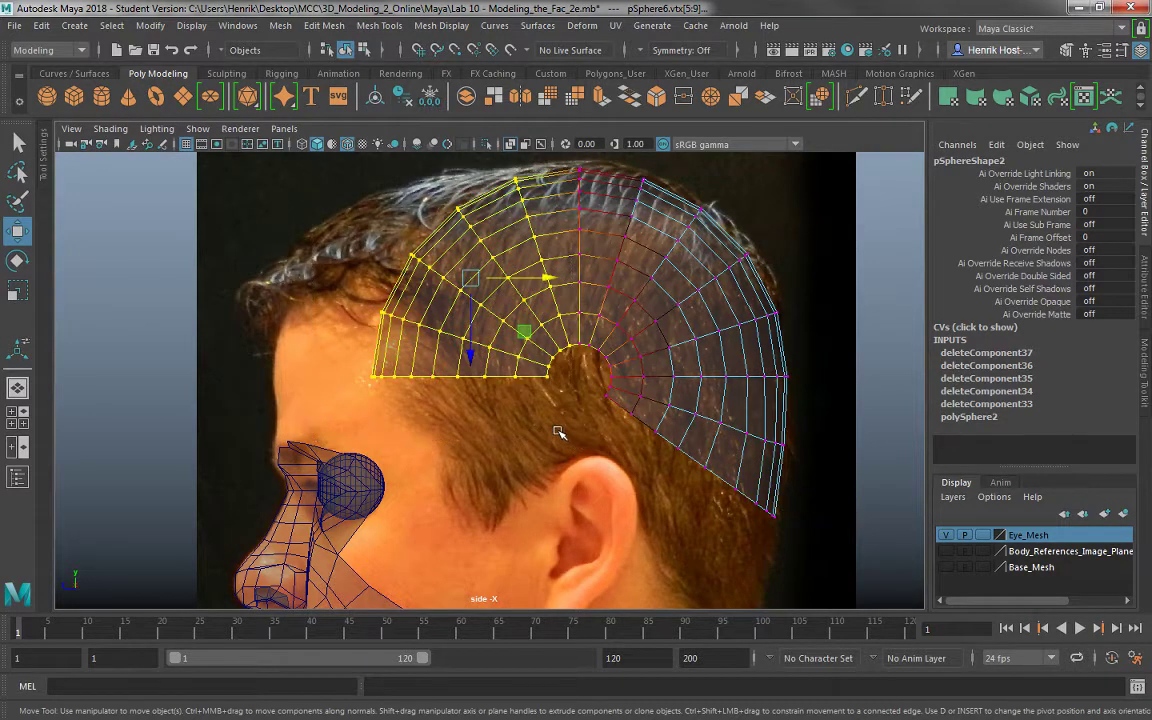
pyautogui.moveTo(542, 279); pyautogui.dragTo(505, 283)
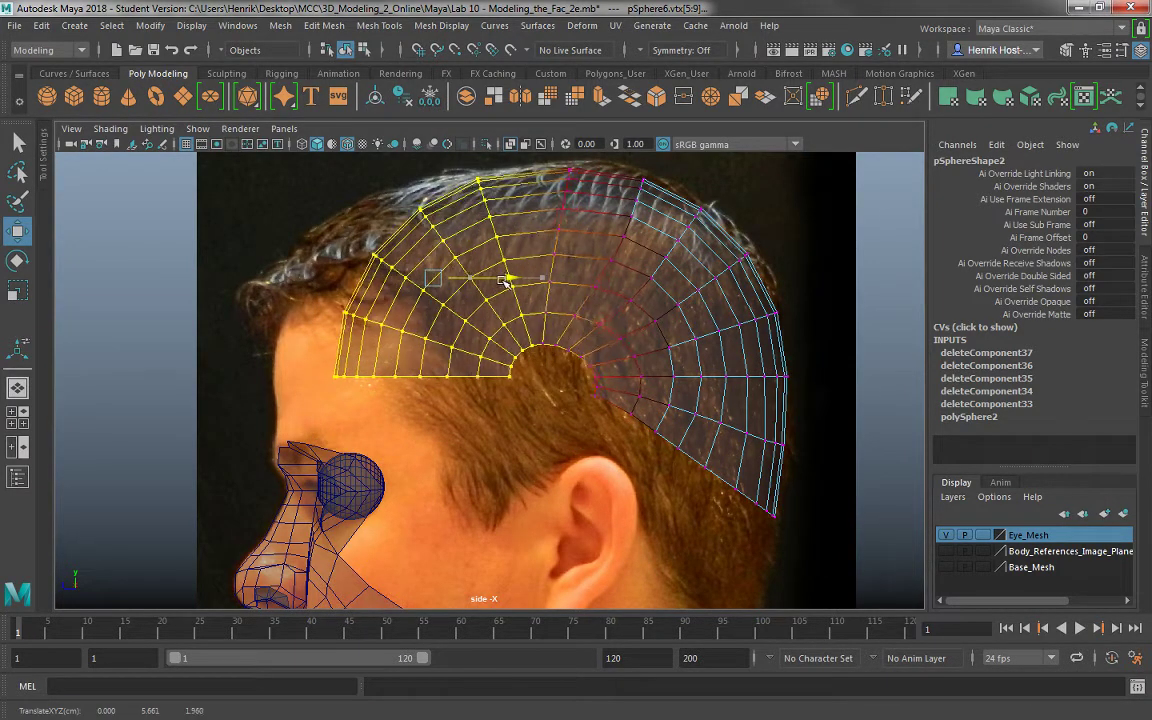
# Adjust the soft-selection falloff and move the two lowest front vertex rows forward to the forehead outline.
pyautogui.moveTo(310, 303); pyautogui.dragTo(486, 394)
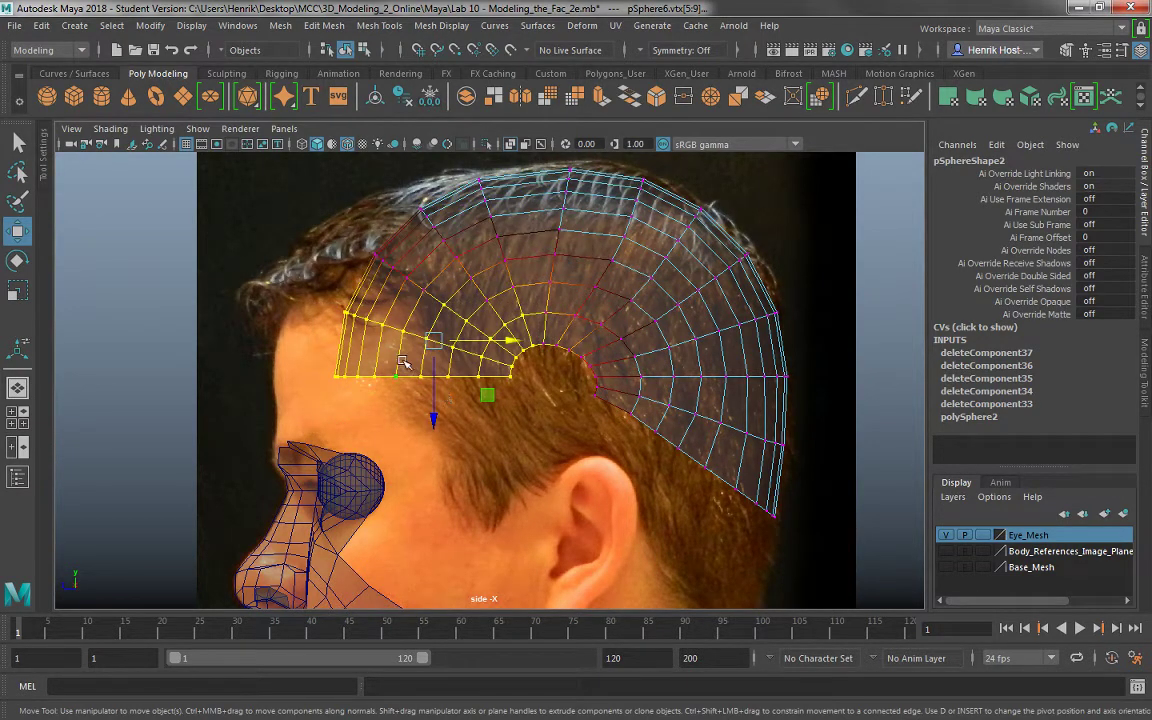
pyautogui.press('b')
pyautogui.moveTo(403, 362); pyautogui.dragTo(457, 393)
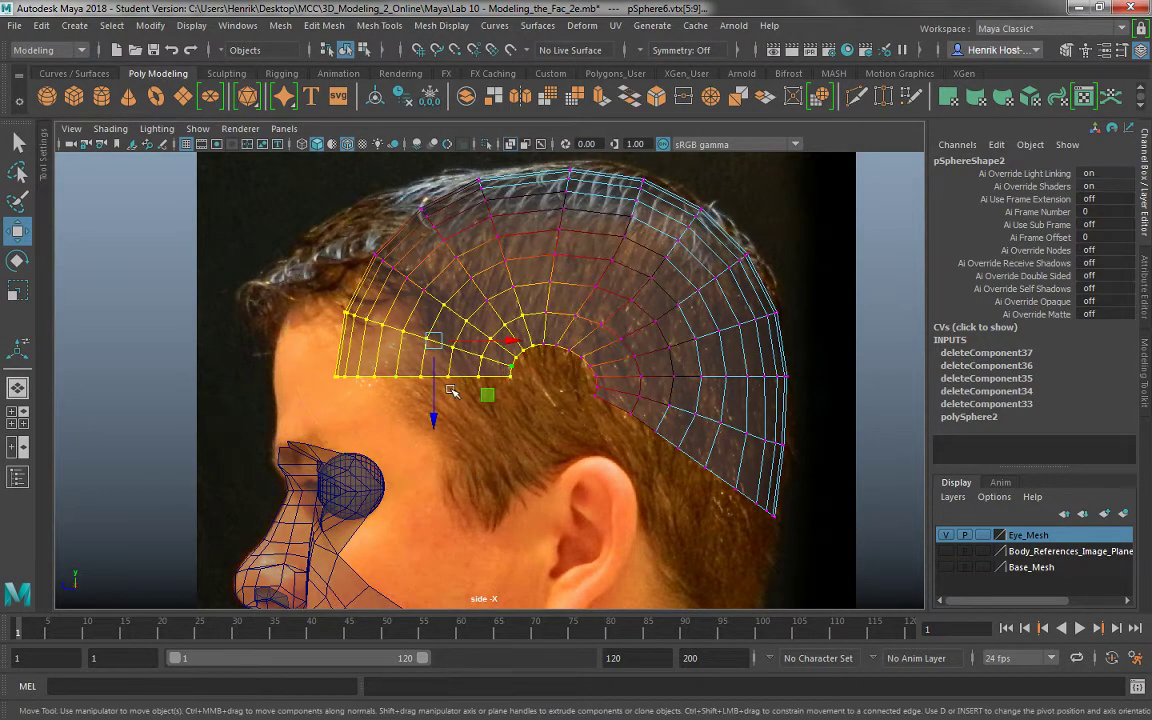
pyautogui.moveTo(510, 347); pyautogui.dragTo(452, 352)
# Soft-move the outer vertices along the hairline, crown and upper back of the skull to match the head silhouette in the side photo.
pyautogui.moveTo(380, 189); pyautogui.dragTo(400, 208)
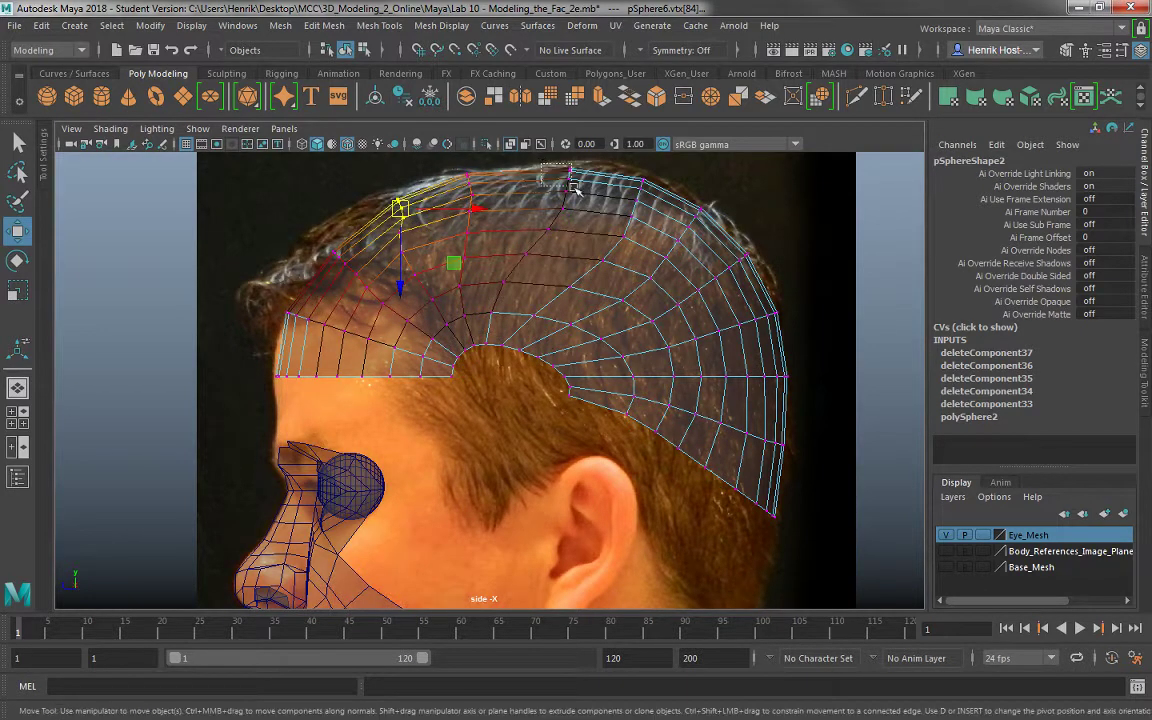
pyautogui.moveTo(524, 164); pyautogui.dragTo(573, 185)
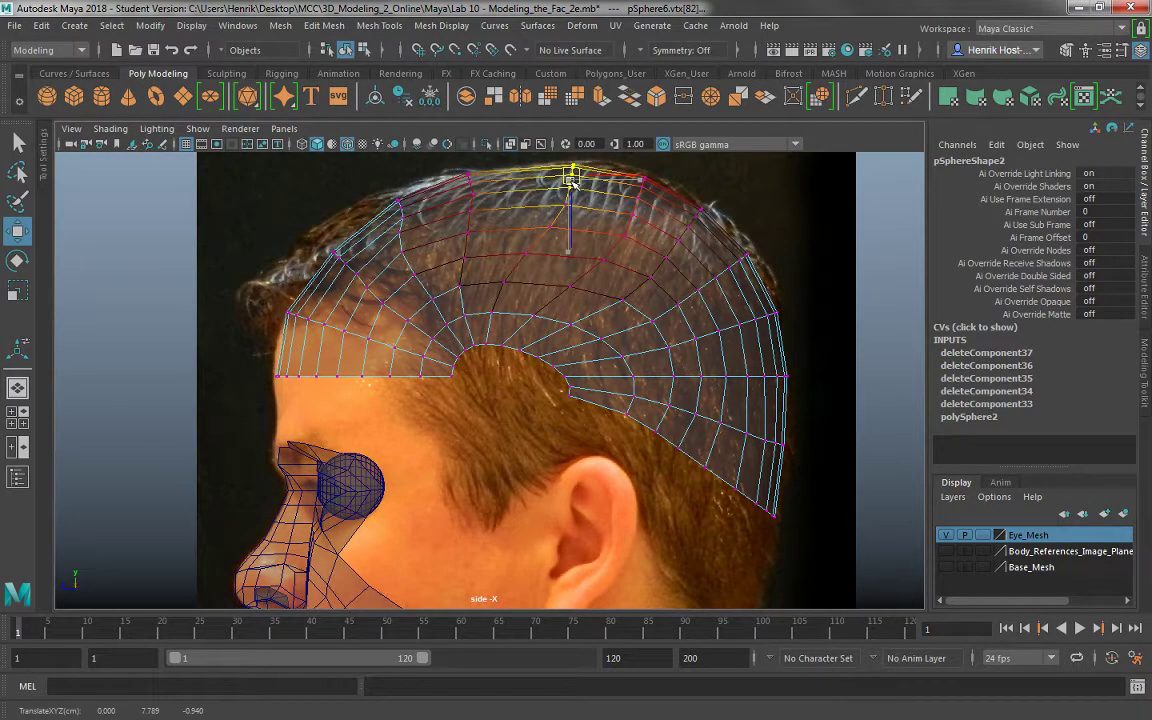
pyautogui.click(700, 212)
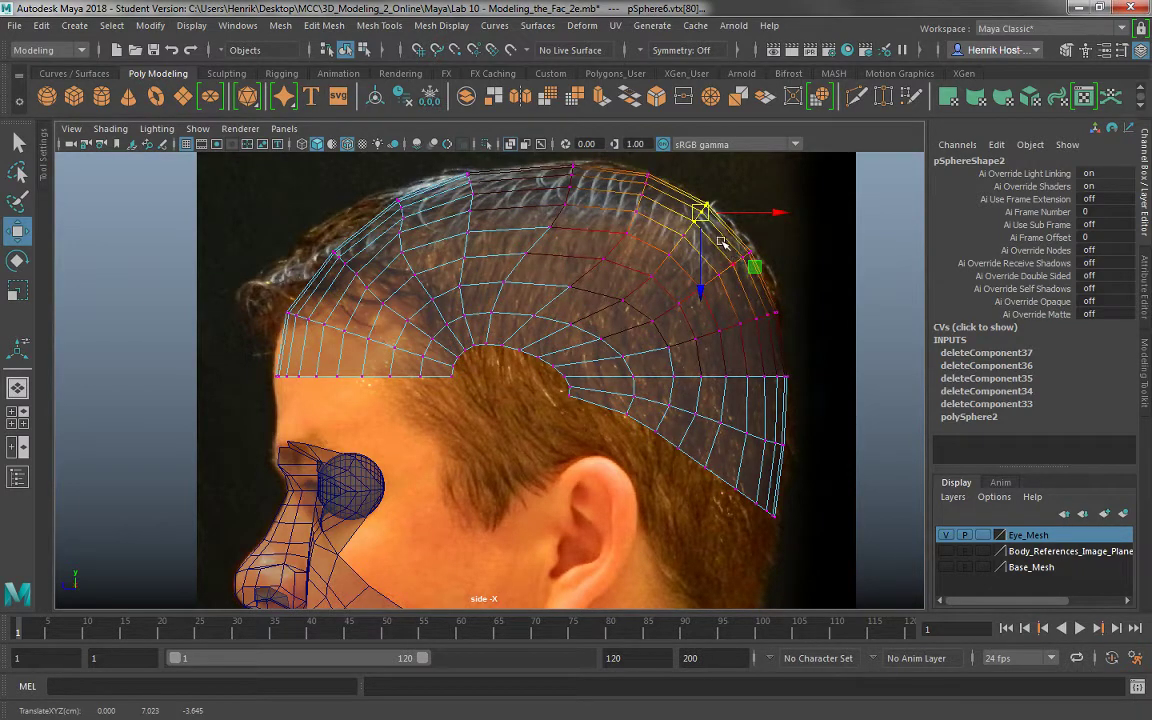
pyautogui.click(756, 258)
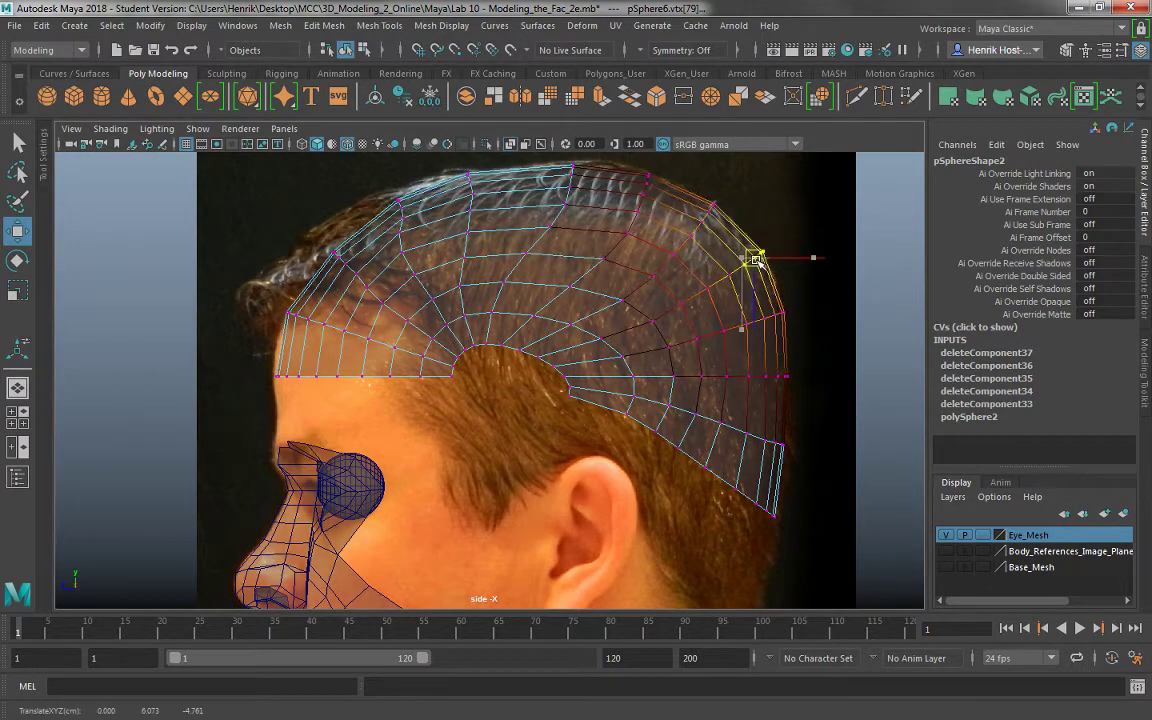
pyautogui.click(328, 254)
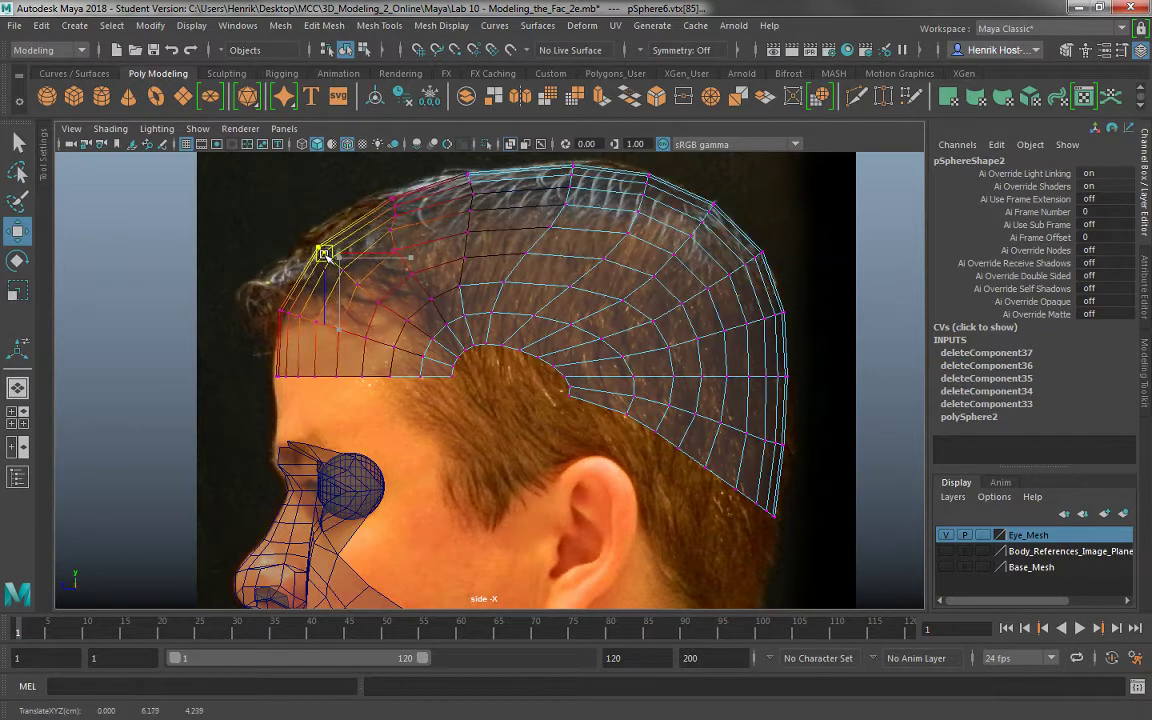
pyautogui.click(393, 210)
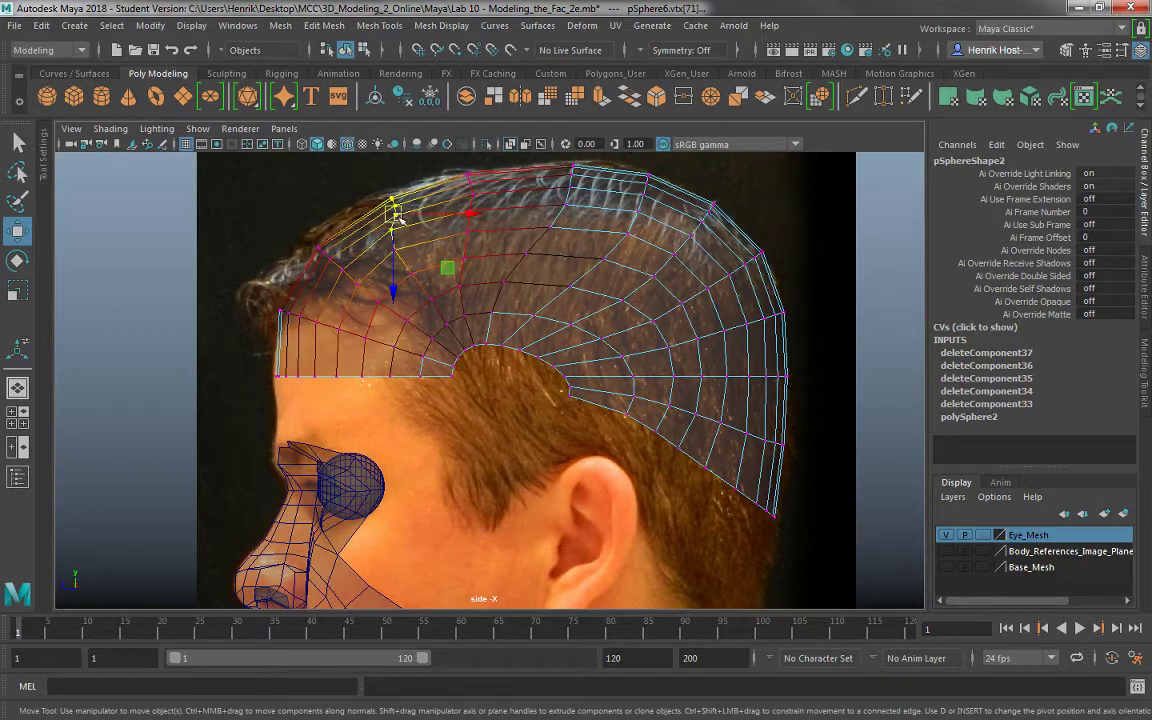
pyautogui.moveTo(397, 217); pyautogui.dragTo(389, 216)
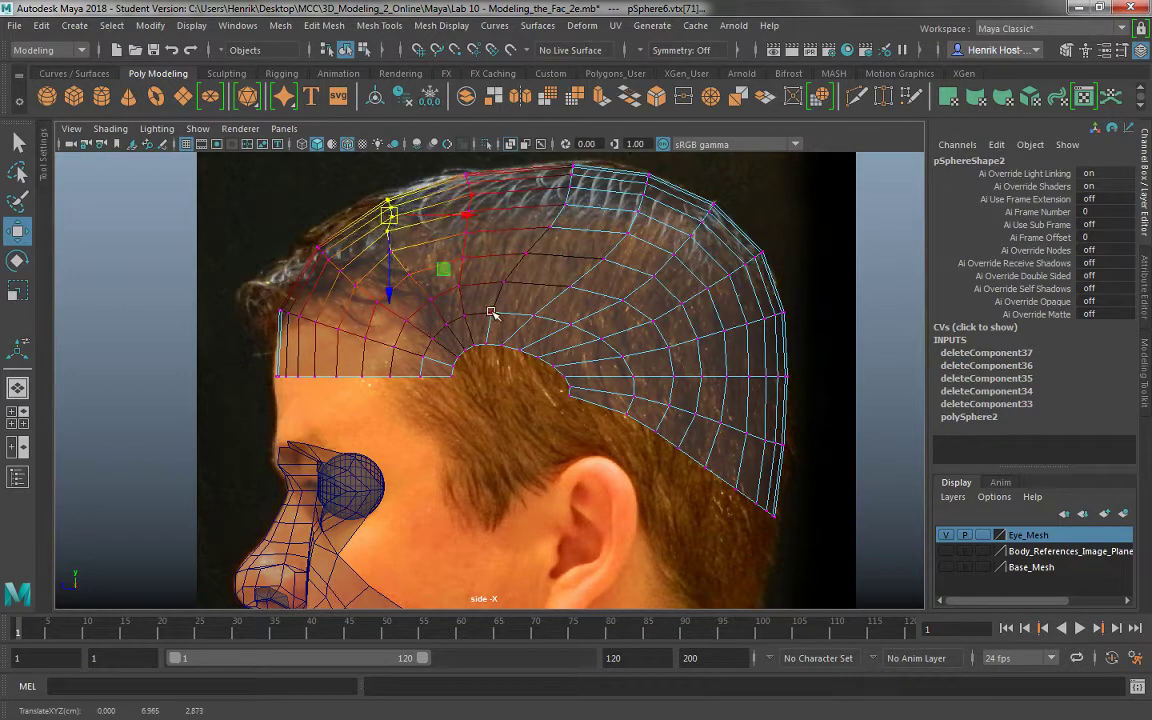
# Delete the innermost ring of faces around the side opening on both the near and far sides of the sphere.
pyautogui.keyDown('alt'); pyautogui.moveTo(489, 336); pyautogui.dragTo(484, 386, button='middle'); pyautogui.keyUp('alt')
pyautogui.keyDown('alt'); pyautogui.moveTo(522, 354); pyautogui.dragTo(494, 275, button='right'); pyautogui.keyUp('alt')
pyautogui.keyDown('alt'); pyautogui.moveTo(512, 373); pyautogui.dragTo(546, 300, button='middle'); pyautogui.keyUp('alt')
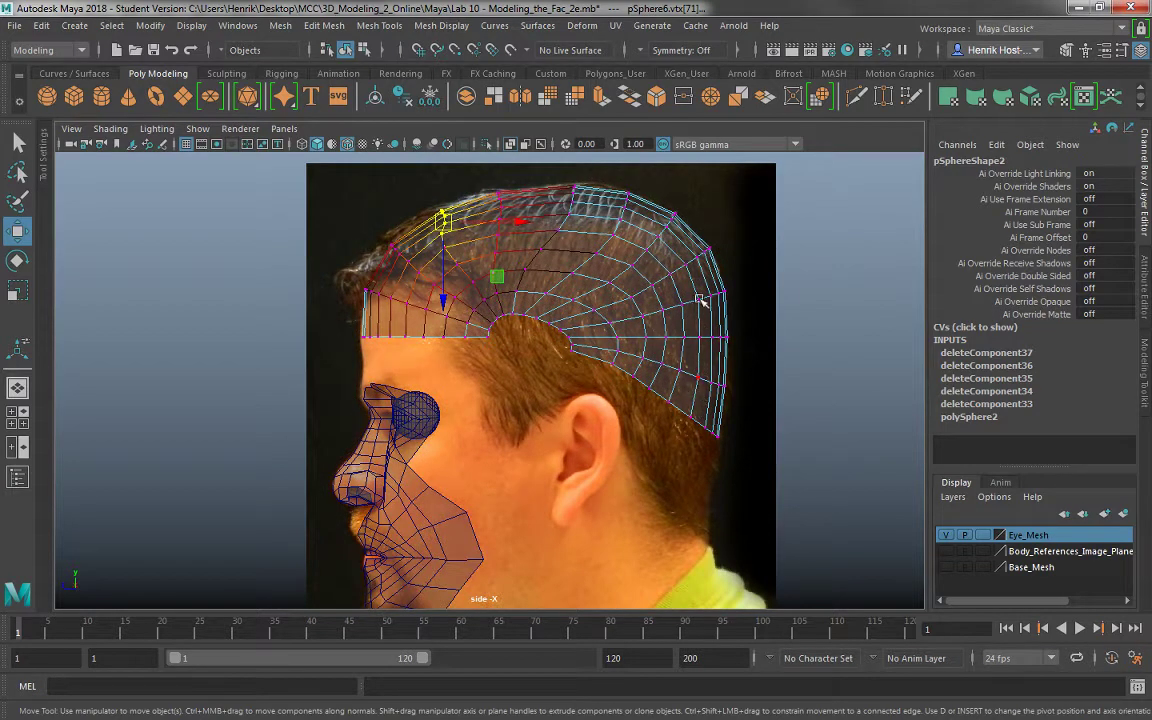
pyautogui.scroll(2, 511, 288)
pyautogui.moveTo(495, 292)
pyautogui.mouseDown(button='right')
pyautogui.moveTo(468, 247)
pyautogui.moveTo(516, 258)
pyautogui.moveTo(506, 291)
pyautogui.mouseUp(button='right')
pyautogui.click(478, 313)
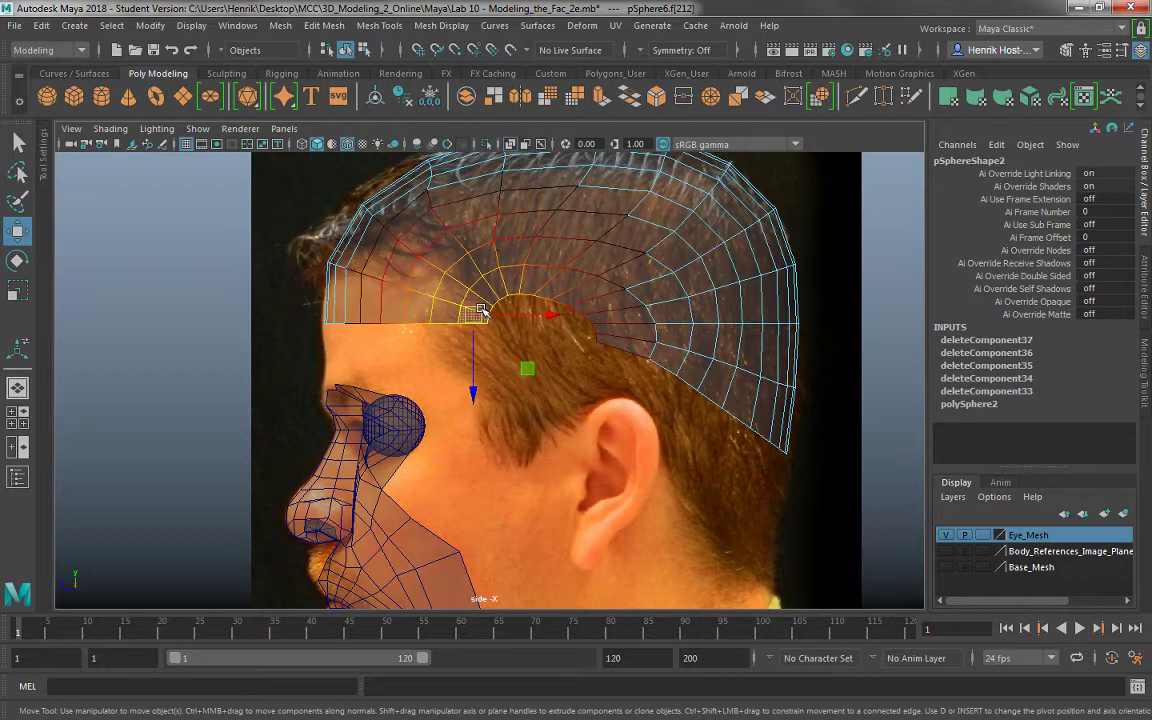
pyautogui.doubleClick(474, 294)
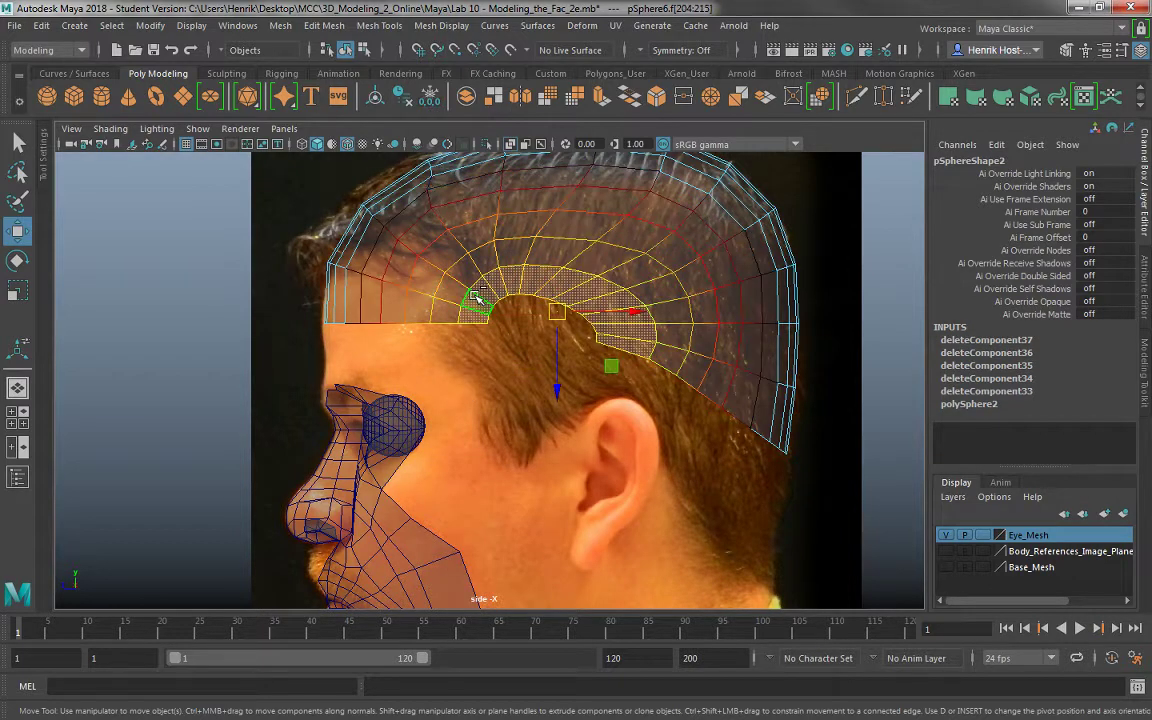
pyautogui.press('Delete')
pyautogui.click(478, 306)
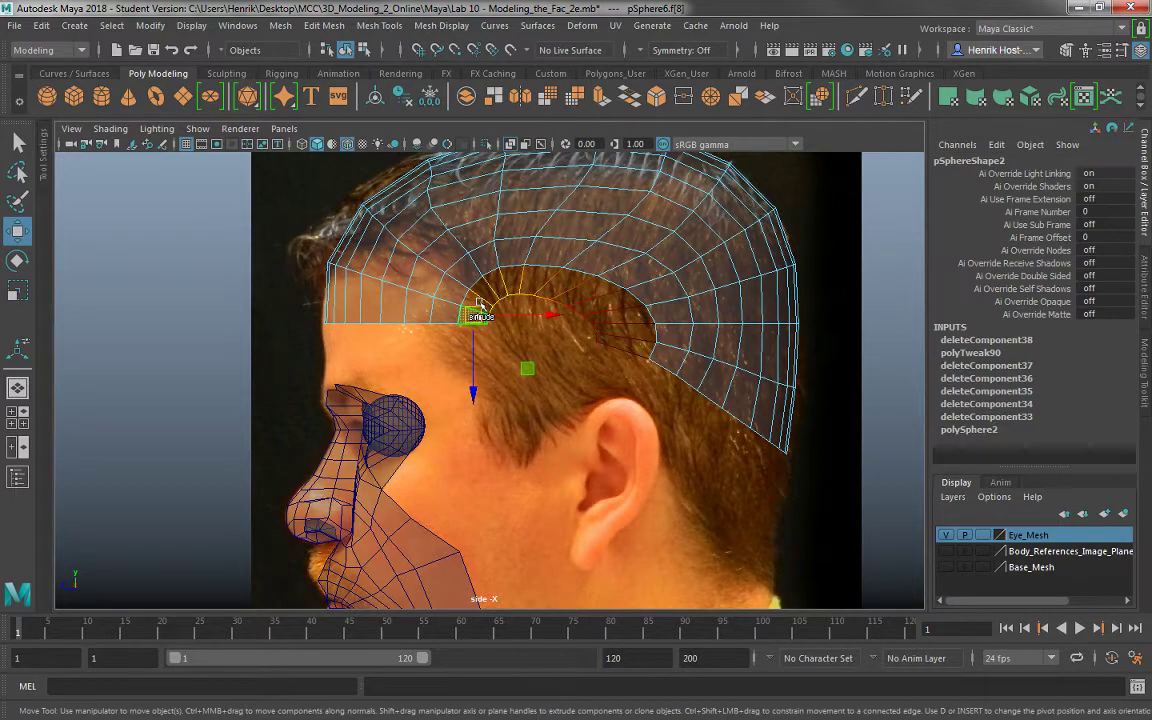
pyautogui.keyDown('shift'); pyautogui.doubleClick(471, 299); pyautogui.keyUp('shift')
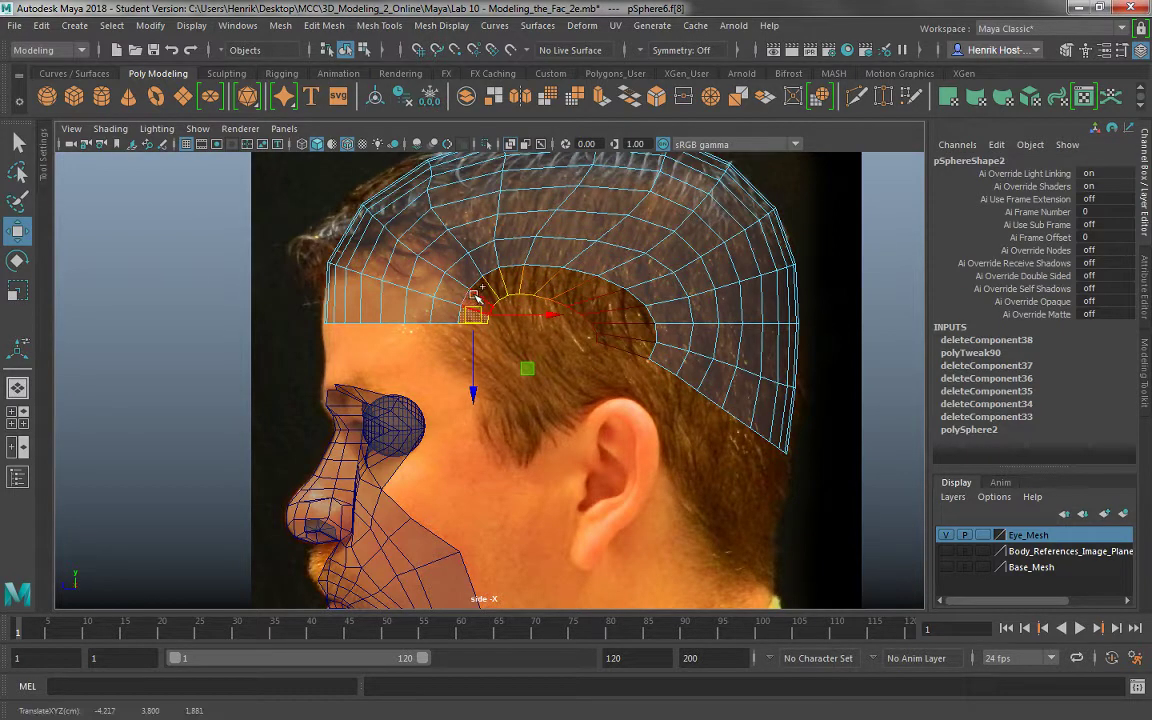
pyautogui.keyDown('shift'); pyautogui.doubleClick(475, 297); pyautogui.keyUp('shift')
pyautogui.press('Delete')
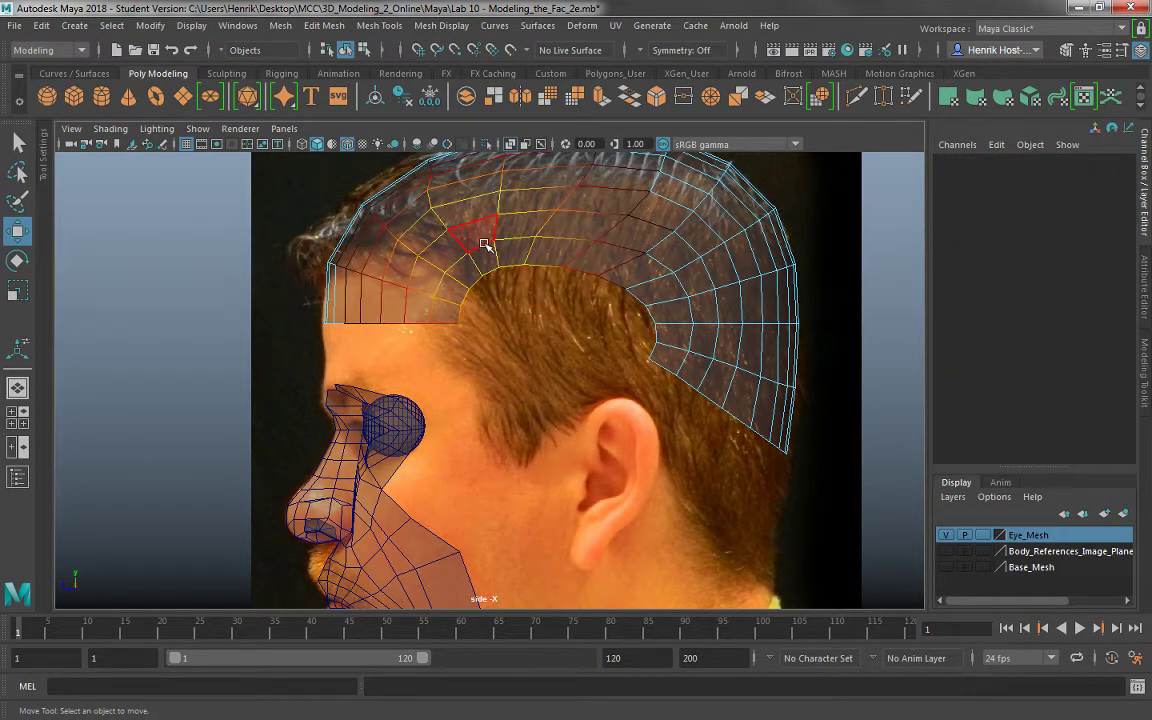
# Examine how the trimmed skull lines up with the face mesh in the side and perspective views.
pyautogui.moveTo(484, 244); pyautogui.dragTo(558, 212, button='right')
pyautogui.click(534, 343)
pyautogui.keyDown('alt'); pyautogui.moveTo(545, 359); pyautogui.dragTo(405, 355, button='middle'); pyautogui.keyUp('alt')
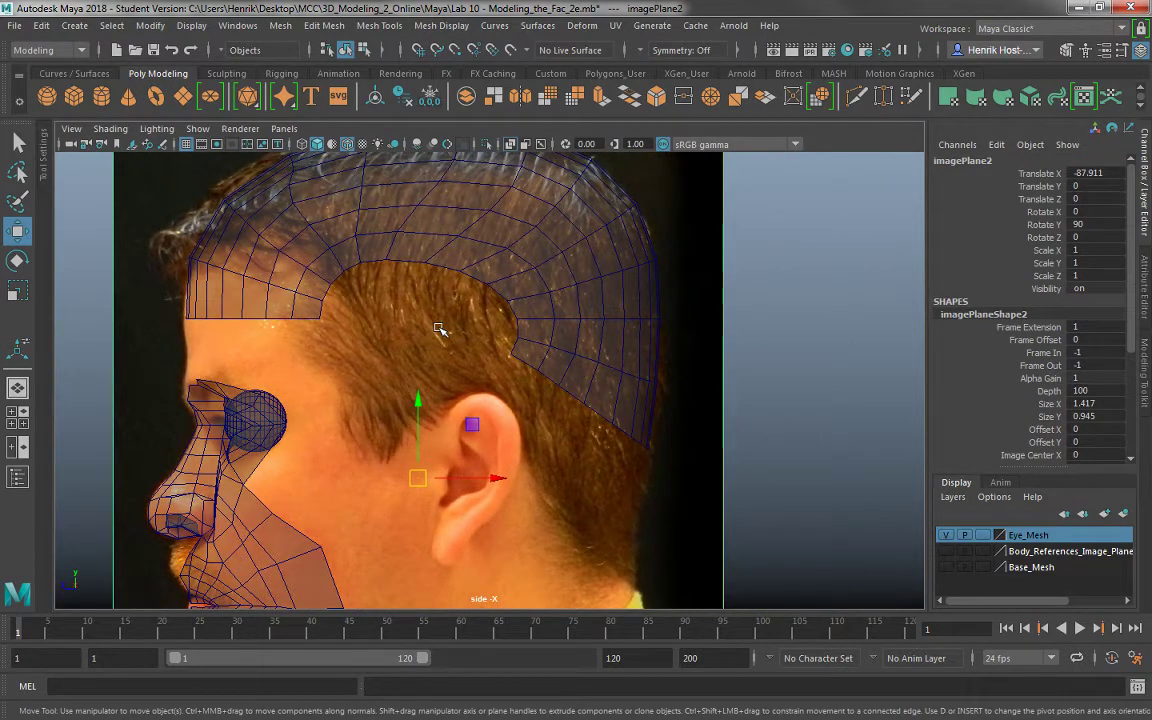
pyautogui.keyDown('alt'); pyautogui.moveTo(338, 368); pyautogui.dragTo(393, 374, button='middle'); pyautogui.keyUp('alt')
pyautogui.press('space')
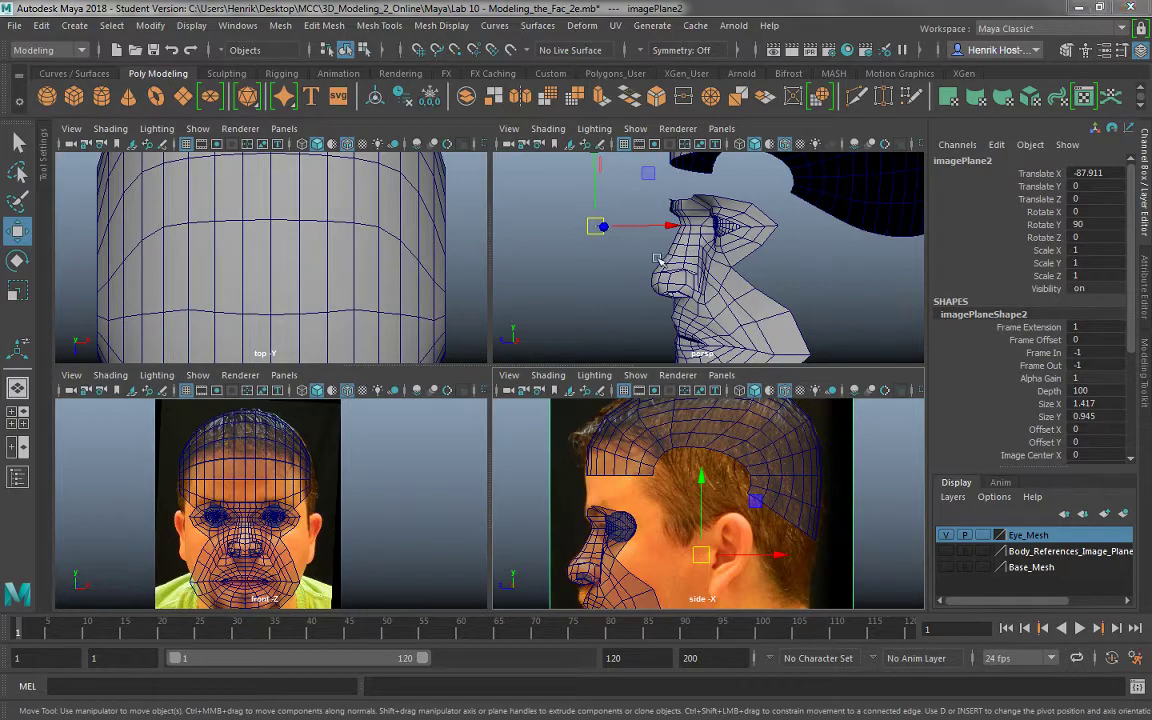
pyautogui.press('space')
pyautogui.keyDown('alt'); pyautogui.moveTo(522, 368); pyautogui.dragTo(442, 337); pyautogui.keyUp('alt')
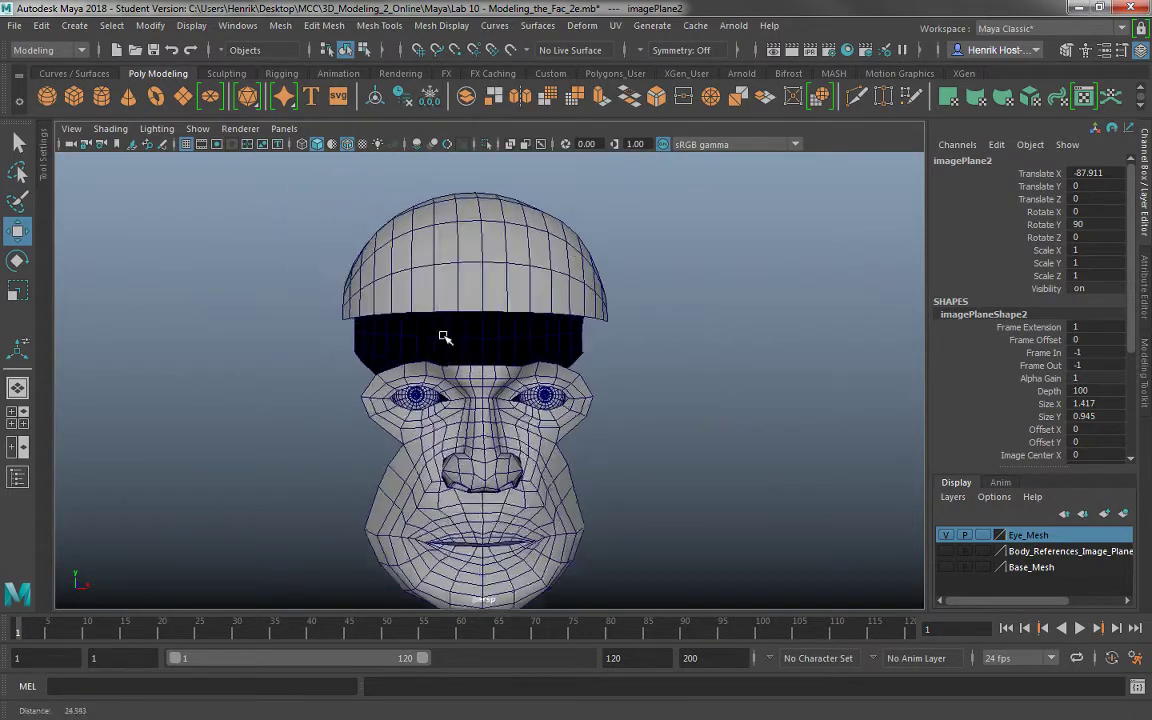
pyautogui.keyDown('alt'); pyautogui.moveTo(442, 337); pyautogui.dragTo(522, 358, button='right'); pyautogui.keyUp('alt')
# With soft selection off, extrude the skull's front lower border edges and move them straight down toward the brow.
pyautogui.click(454, 245)
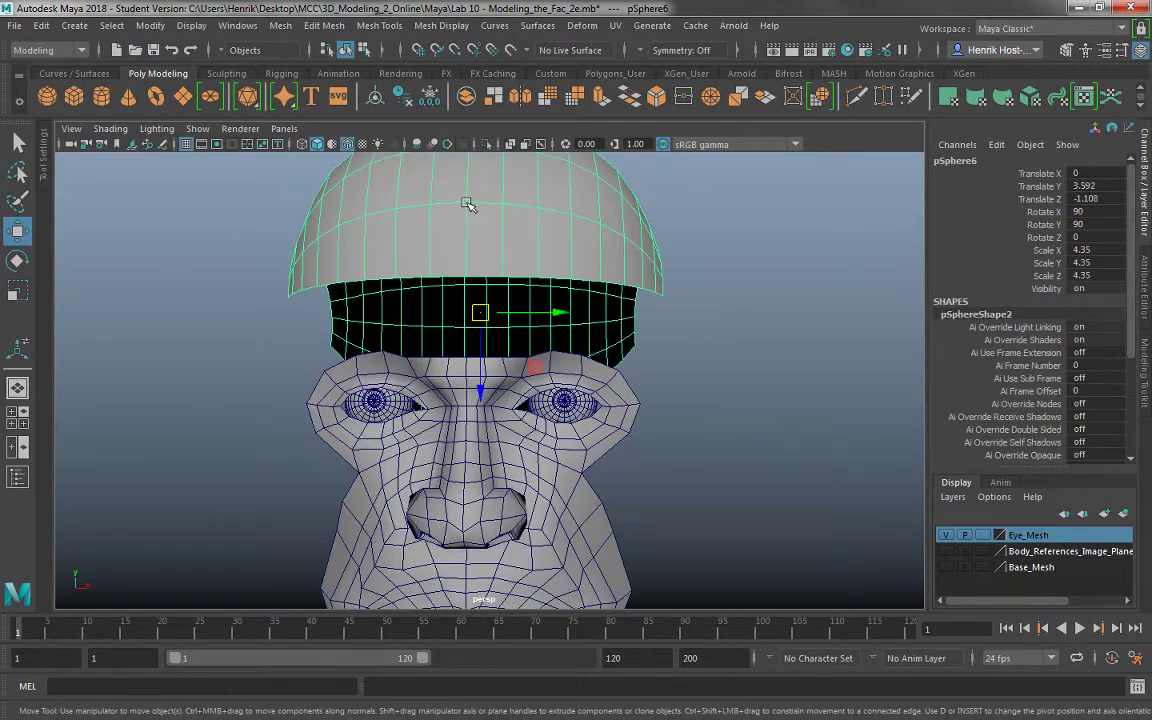
pyautogui.moveTo(468, 203); pyautogui.dragTo(468, 160, button='right')
pyautogui.click(321, 270)
pyautogui.keyDown('alt'); pyautogui.moveTo(321, 270); pyautogui.dragTo(404, 285); pyautogui.keyUp('alt')
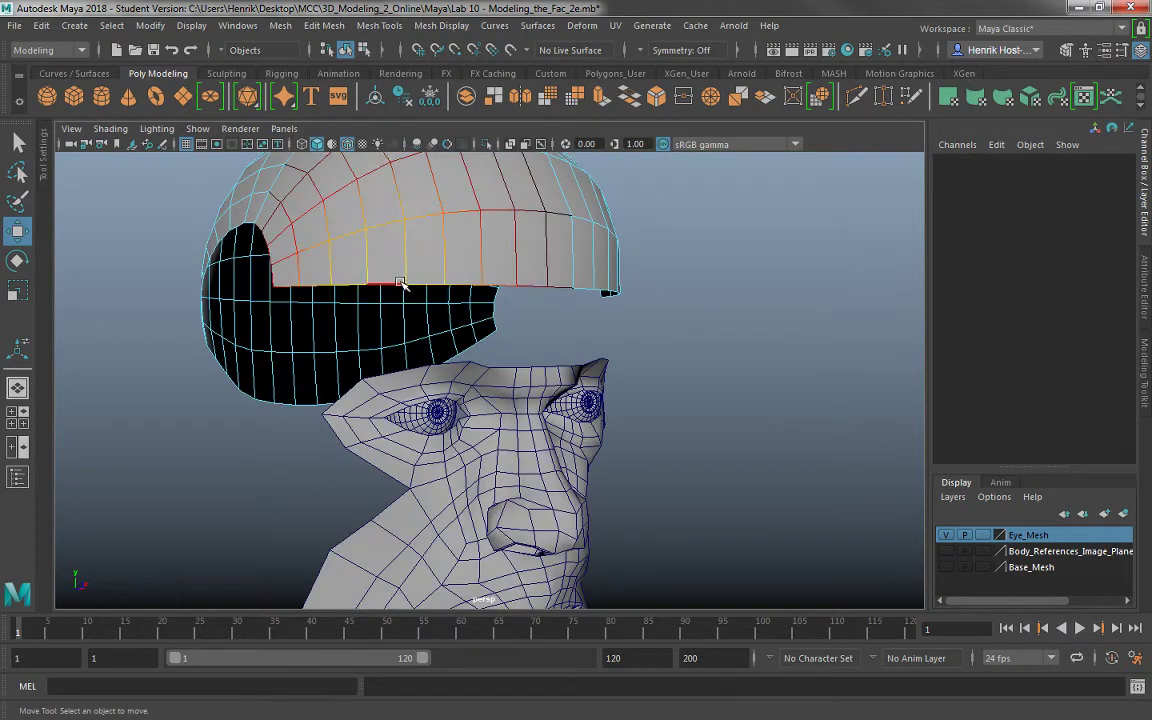
pyautogui.press('b')
pyautogui.click(291, 286)
pyautogui.keyDown('alt'); pyautogui.moveTo(554, 287); pyautogui.dragTo(606, 281); pyautogui.keyUp('alt')
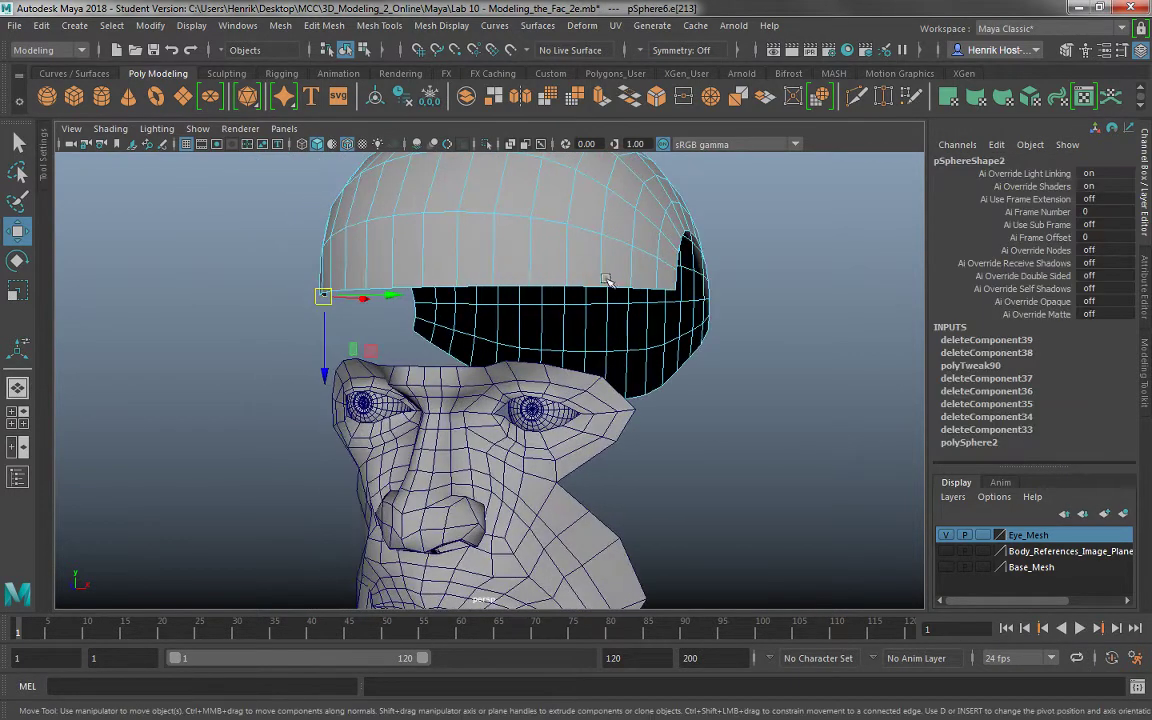
pyautogui.keyDown('shift'); pyautogui.doubleClick(668, 288); pyautogui.keyUp('shift')
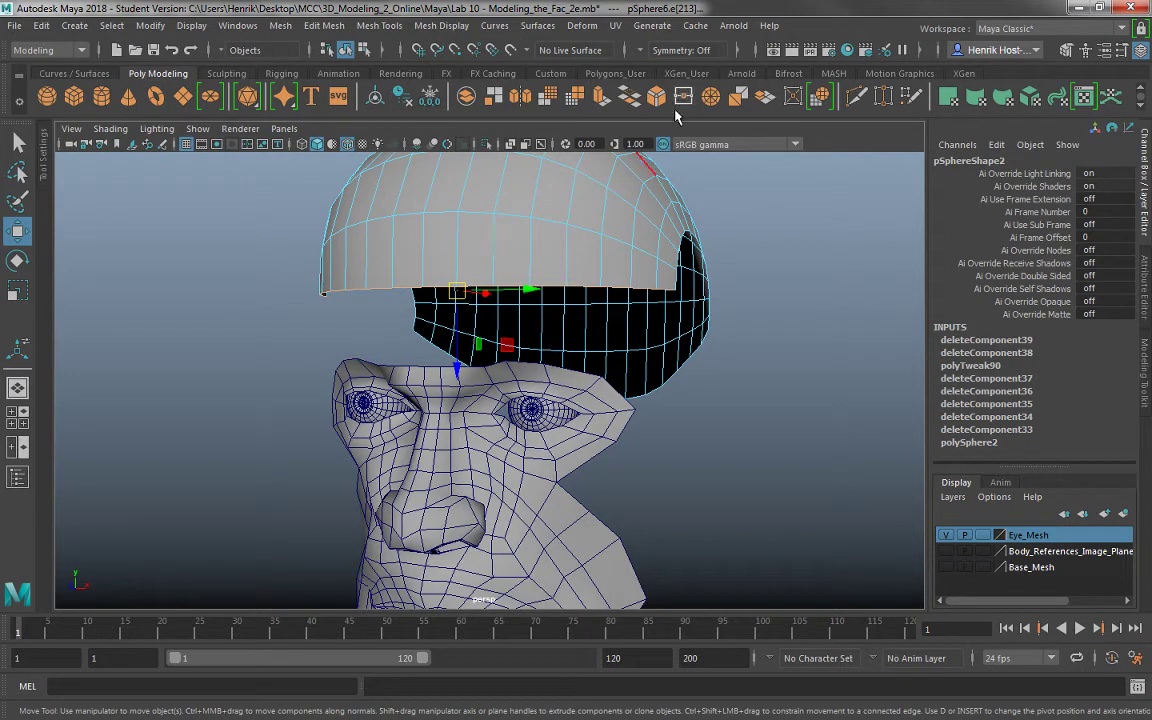
pyautogui.click(602, 102)
pyautogui.hotkey('ctrl', 'e')
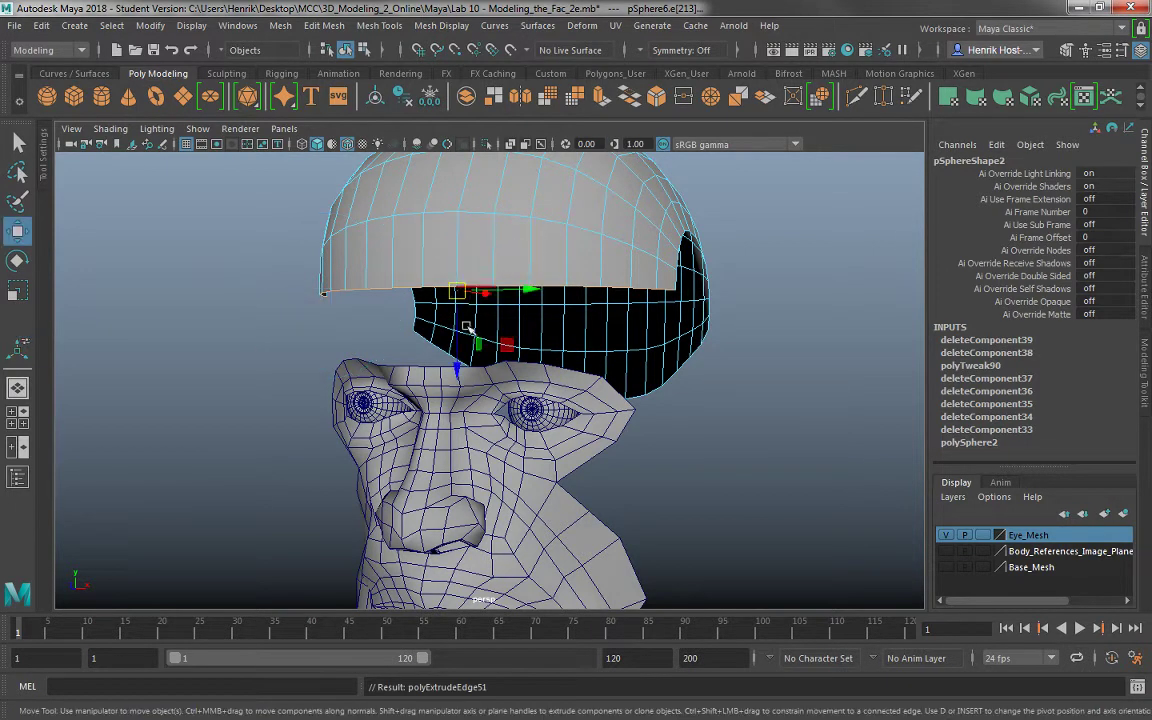
pyautogui.moveTo(456, 362); pyautogui.dragTo(456, 432)
# Using Object X symmetry, snap the face mesh's centre brow vertex and the mirrored pair two vertices out to the skull's lower edge vertices.
pyautogui.keyDown('alt'); pyautogui.moveTo(501, 331); pyautogui.dragTo(514, 380); pyautogui.keyUp('alt')
pyautogui.scroll(4, 514, 380)
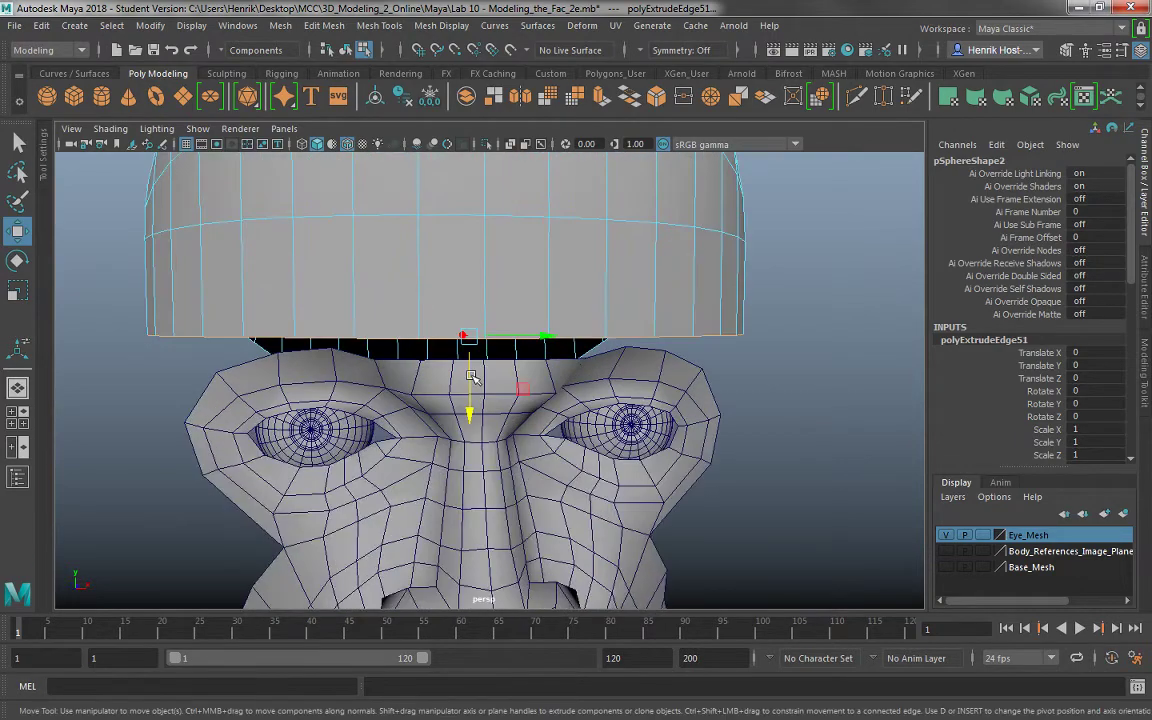
pyautogui.moveTo(483, 402); pyautogui.dragTo(547, 200, button='right')
pyautogui.click(510, 368)
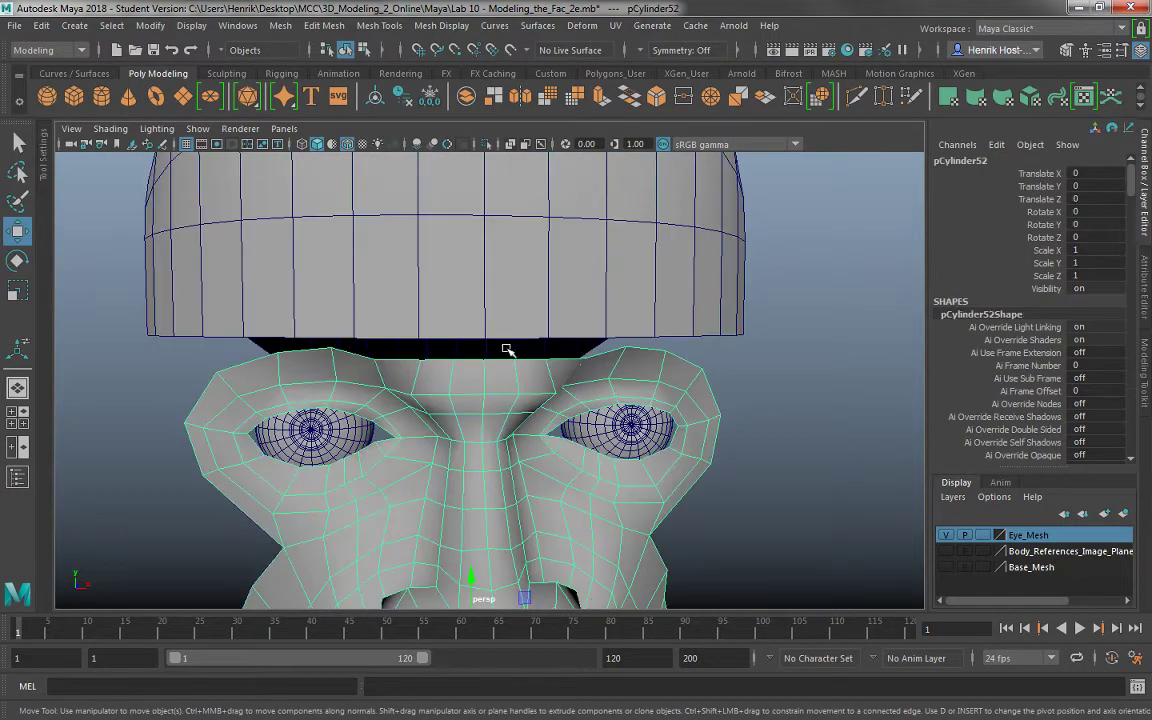
pyautogui.moveTo(500, 242); pyautogui.dragTo(437, 252, button='right')
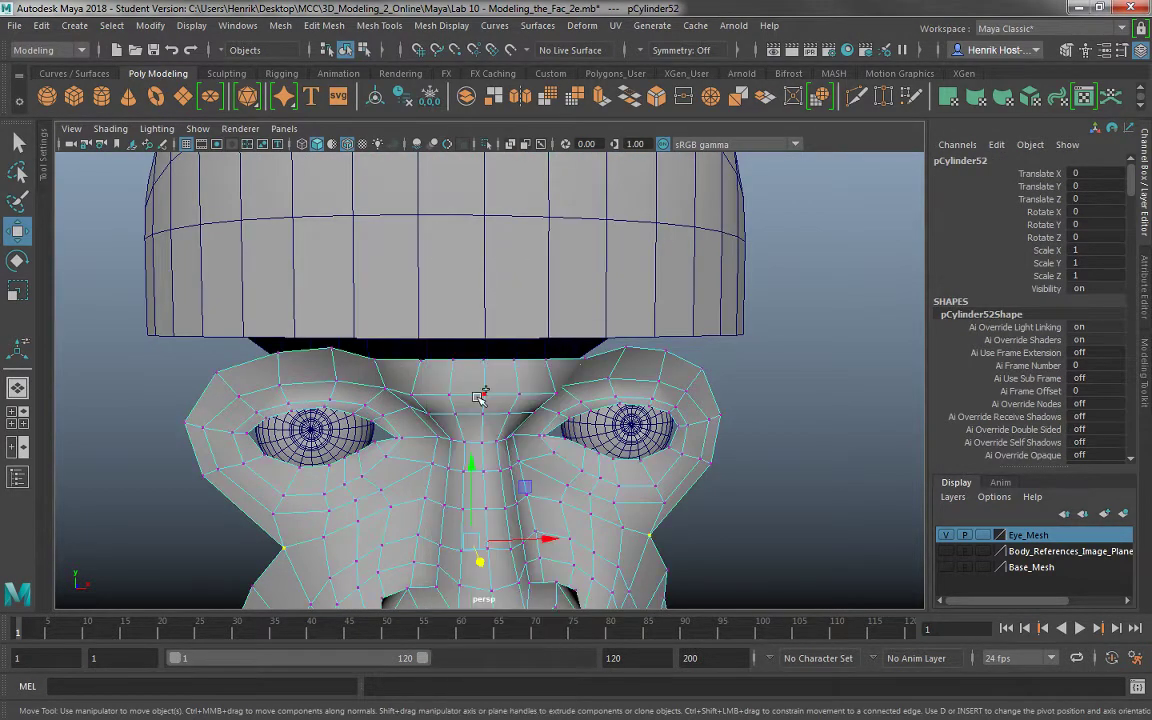
pyautogui.moveTo(478, 391); pyautogui.dragTo(470, 283)
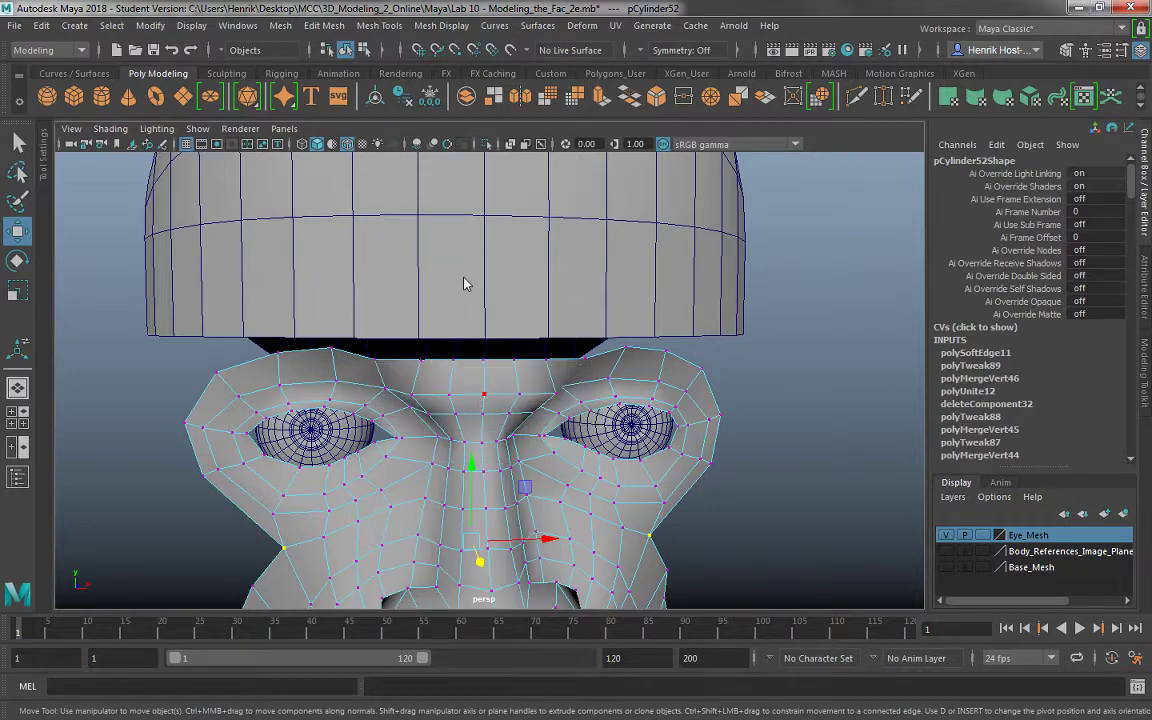
pyautogui.click(483, 360)
pyautogui.moveTo(483, 360); pyautogui.dragTo(484, 340)
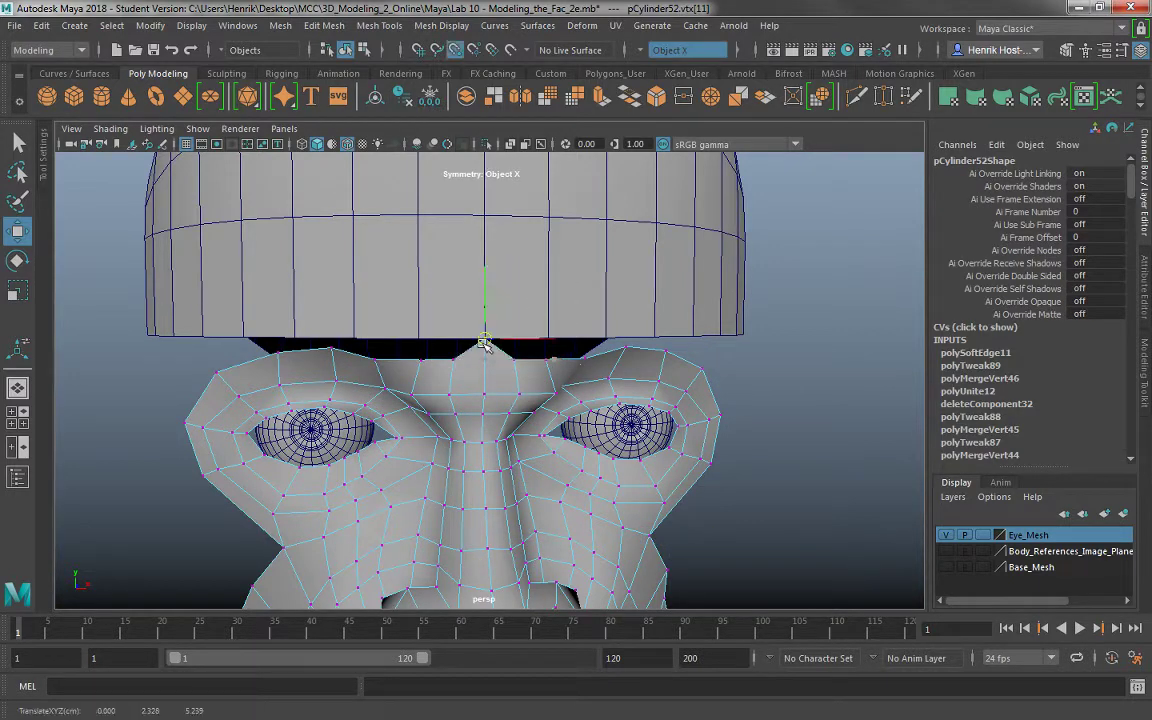
pyautogui.click(524, 374)
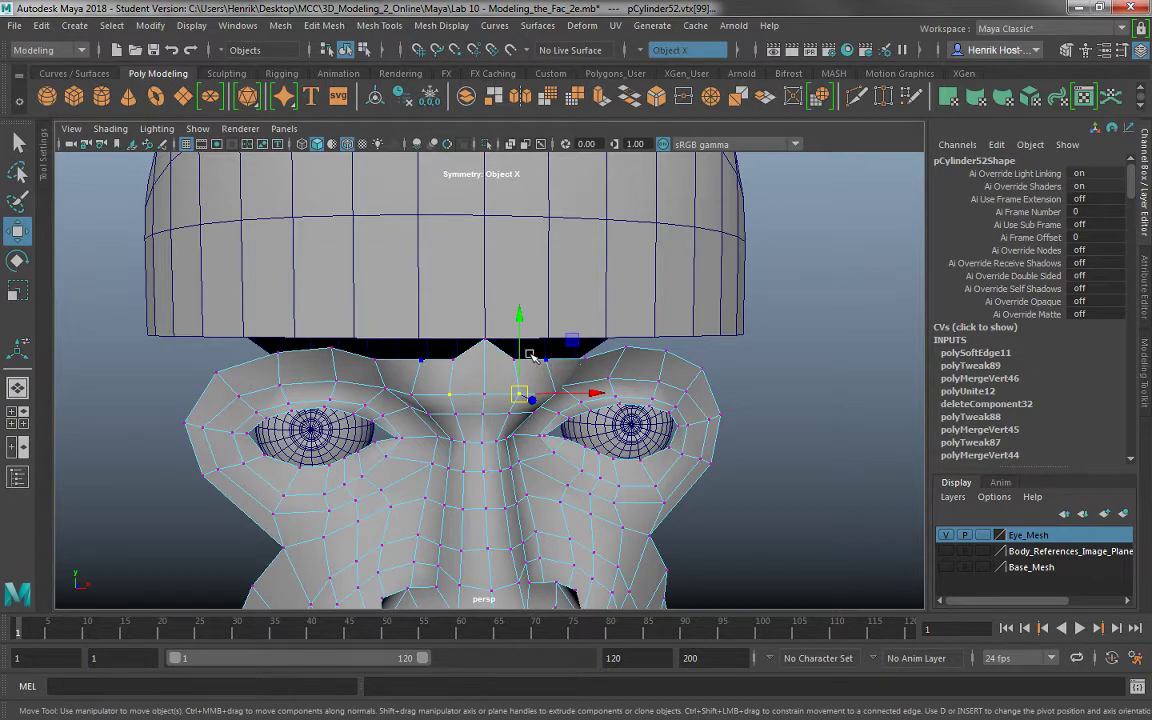
pyautogui.keyDown('alt'); pyautogui.moveTo(531, 356); pyautogui.dragTo(436, 334); pyautogui.keyUp('alt')
pyautogui.click(436, 358)
pyautogui.press('v')
# Try to cut an extra vertical edge line through the skull's front with the Multi-Cut tool, and undo the cut.
pyautogui.click(506, 218)
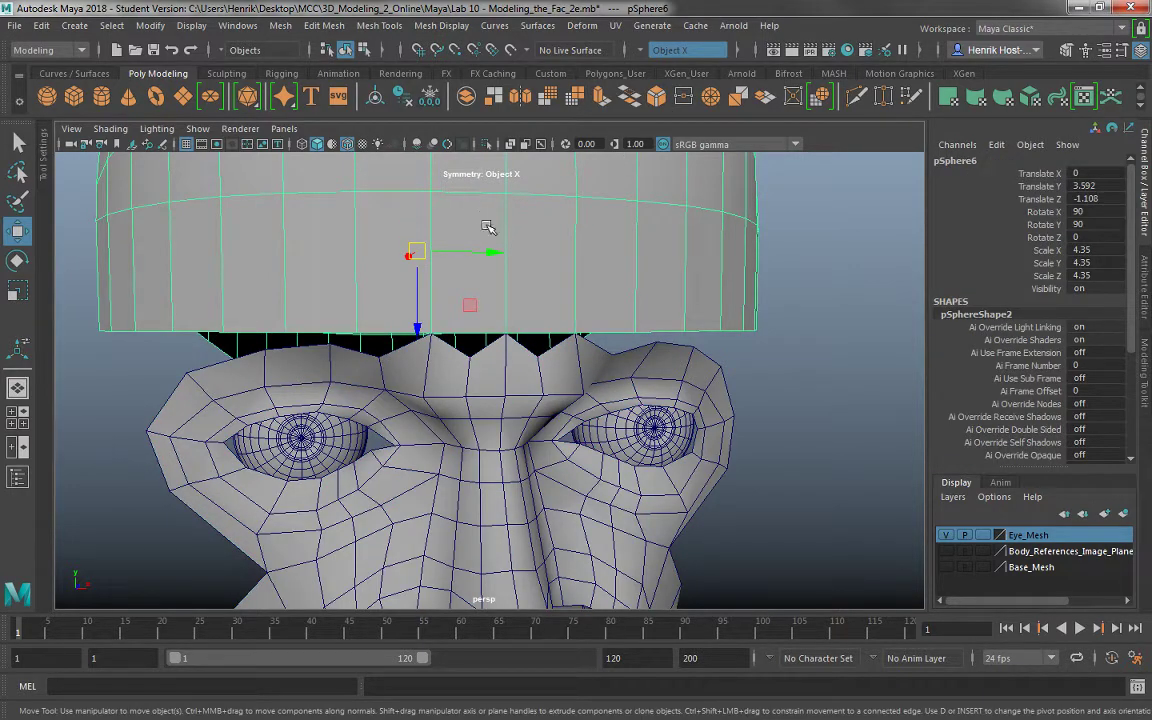
pyautogui.click(856, 96)
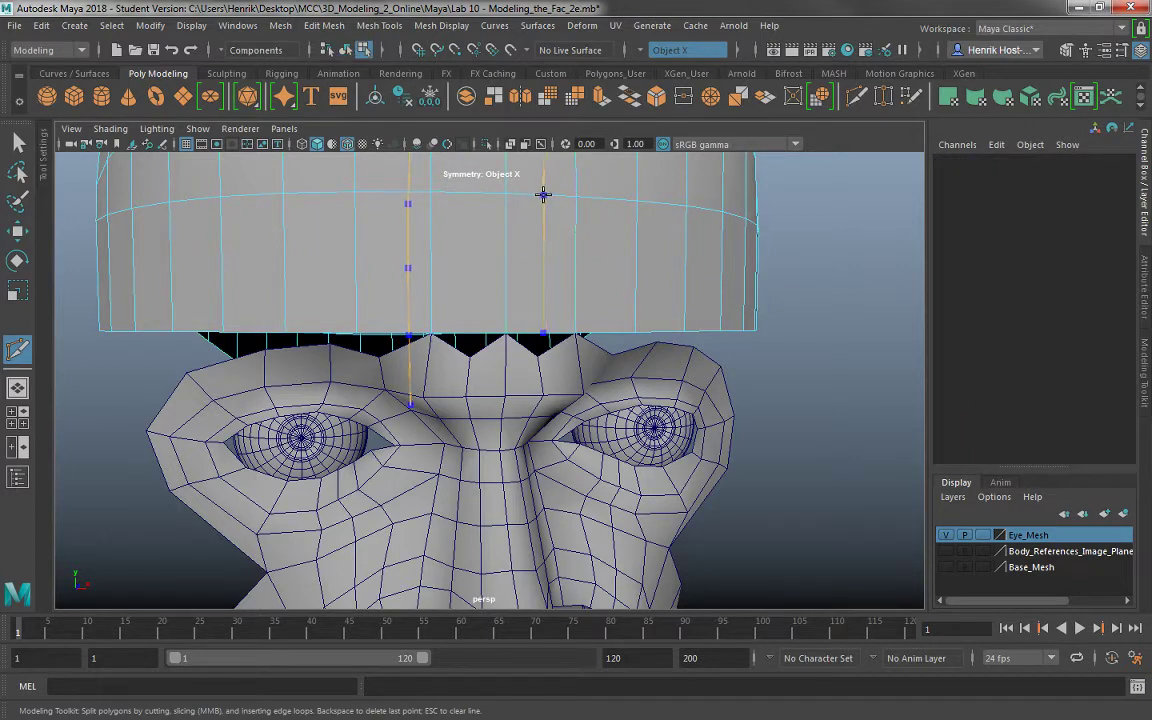
pyautogui.press('ctrl')
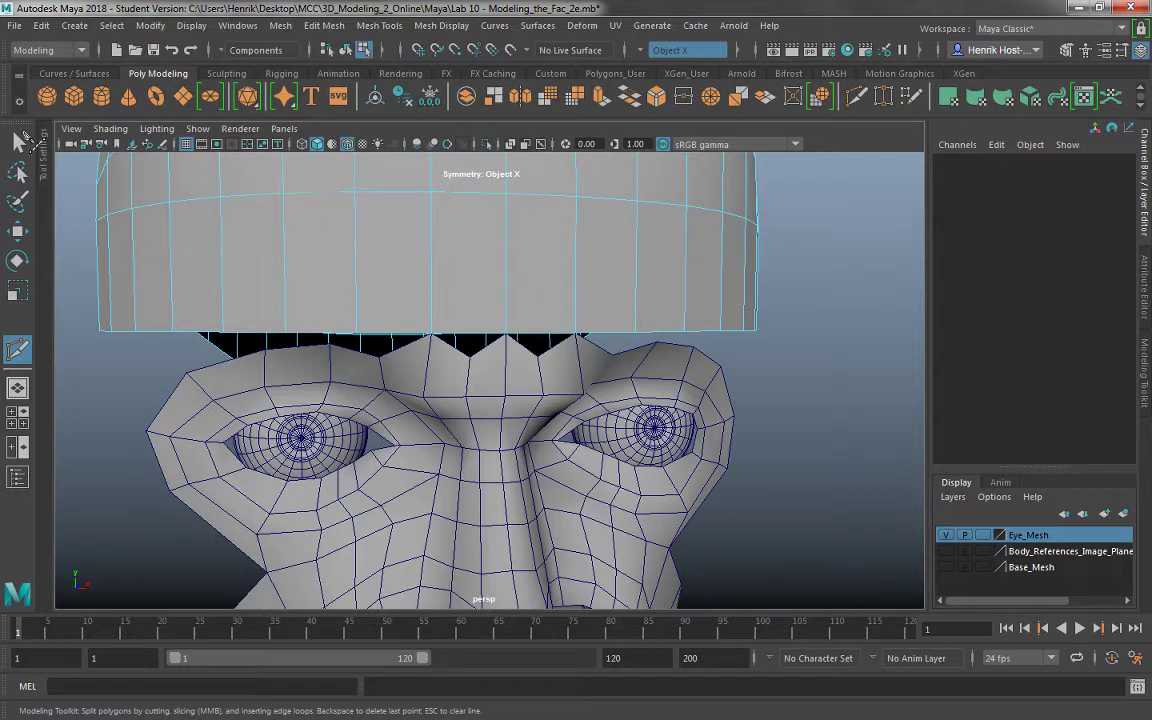
pyautogui.hotkey('ctrl', 'z')
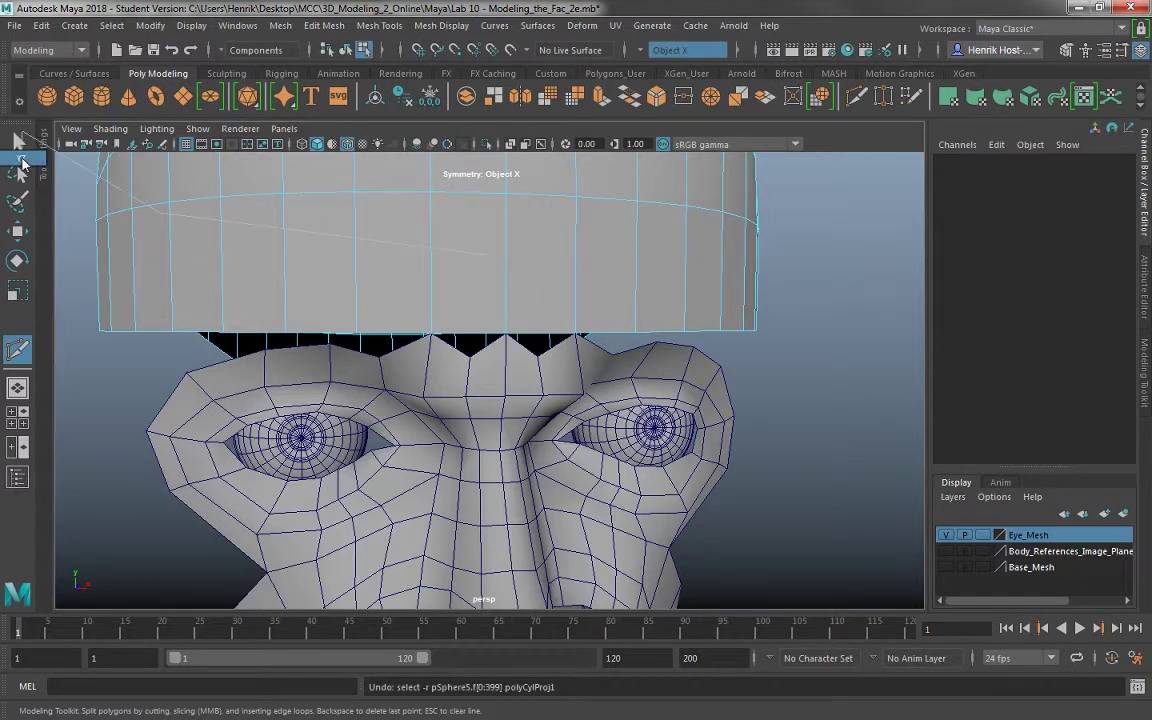
pyautogui.press('Return')
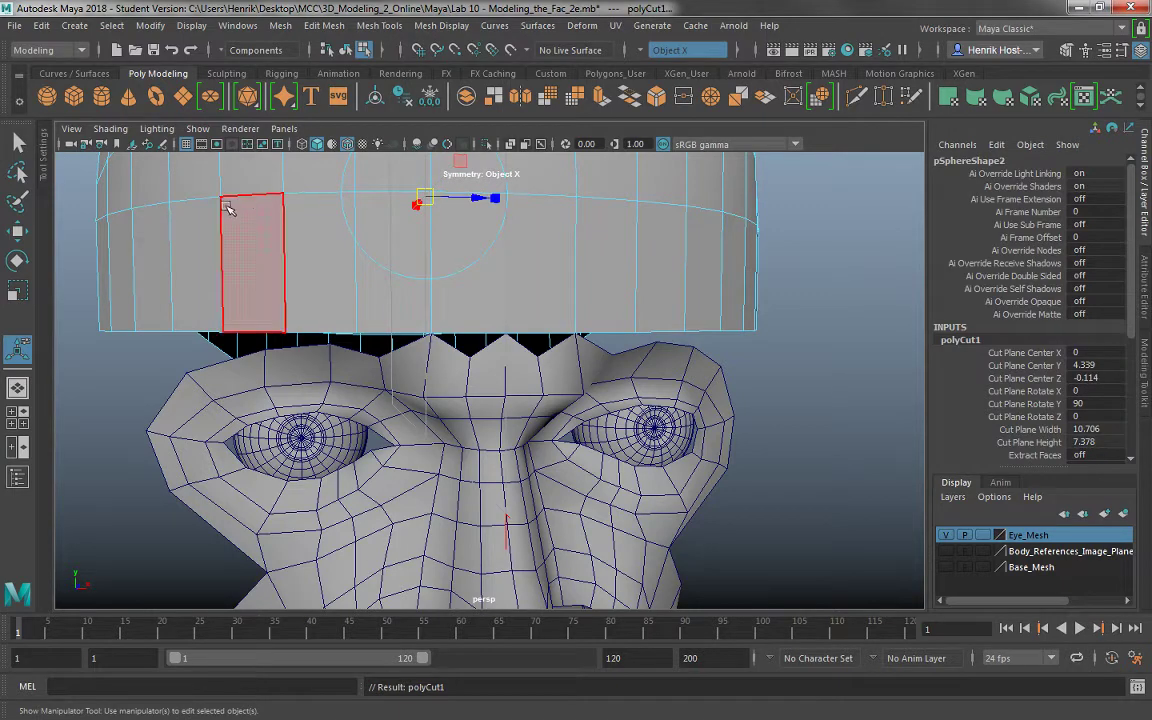
pyautogui.press('q')
pyautogui.scroll(2, 414, 287)
pyautogui.scroll(-1, 414, 287)
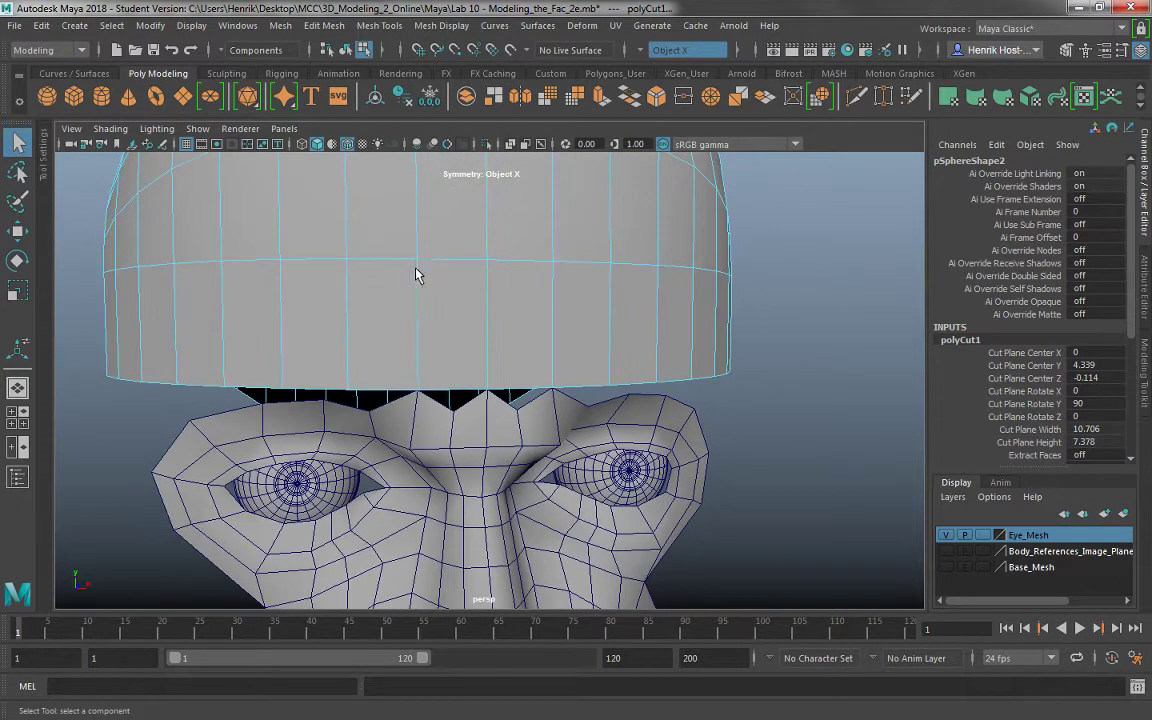
pyautogui.hotkey('ctrl', 'z')
pyautogui.hotkey('ctrl', 'z')
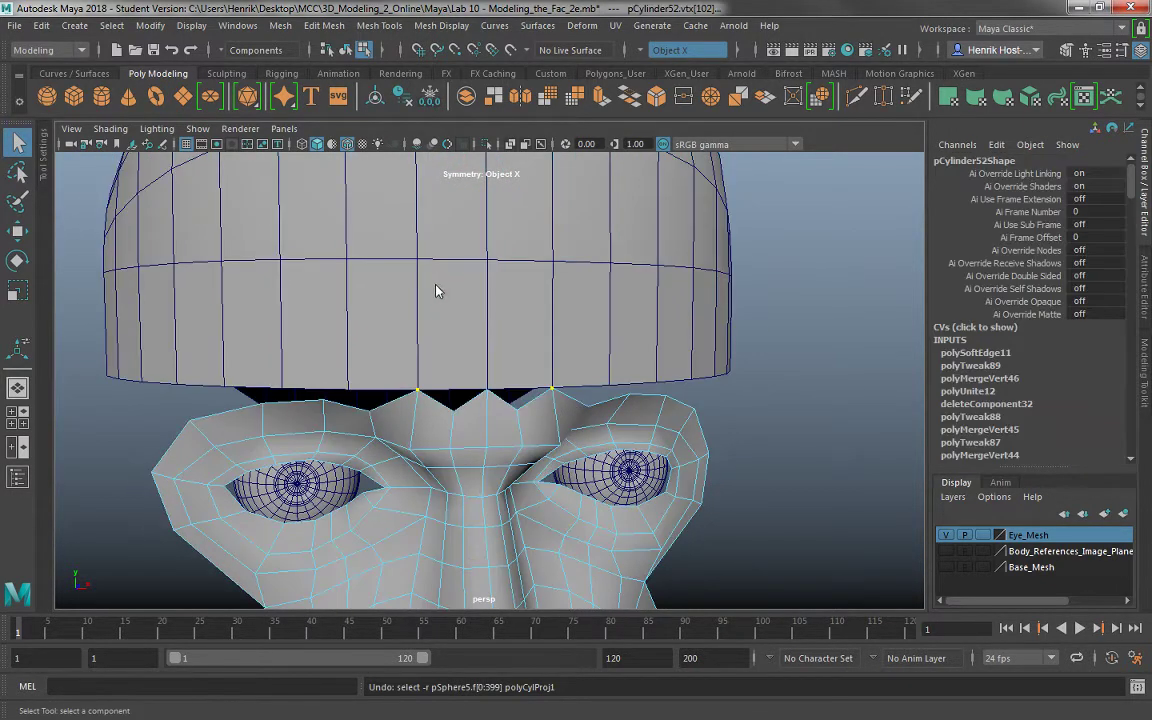
# Select the skull's two middle face strips above the nose and try adding linear divisions of 2 in U and 1 in V.
pyautogui.moveTo(437, 288); pyautogui.dragTo(514, 219, button='right')
pyautogui.moveTo(481, 284); pyautogui.dragTo(564, 387, button='right')
pyautogui.click(455, 329)
pyautogui.keyDown('shift'); pyautogui.doubleClick(460, 230); pyautogui.keyUp('shift')
pyautogui.keyDown('shift'); pyautogui.doubleClick(519, 322); pyautogui.keyUp('shift')
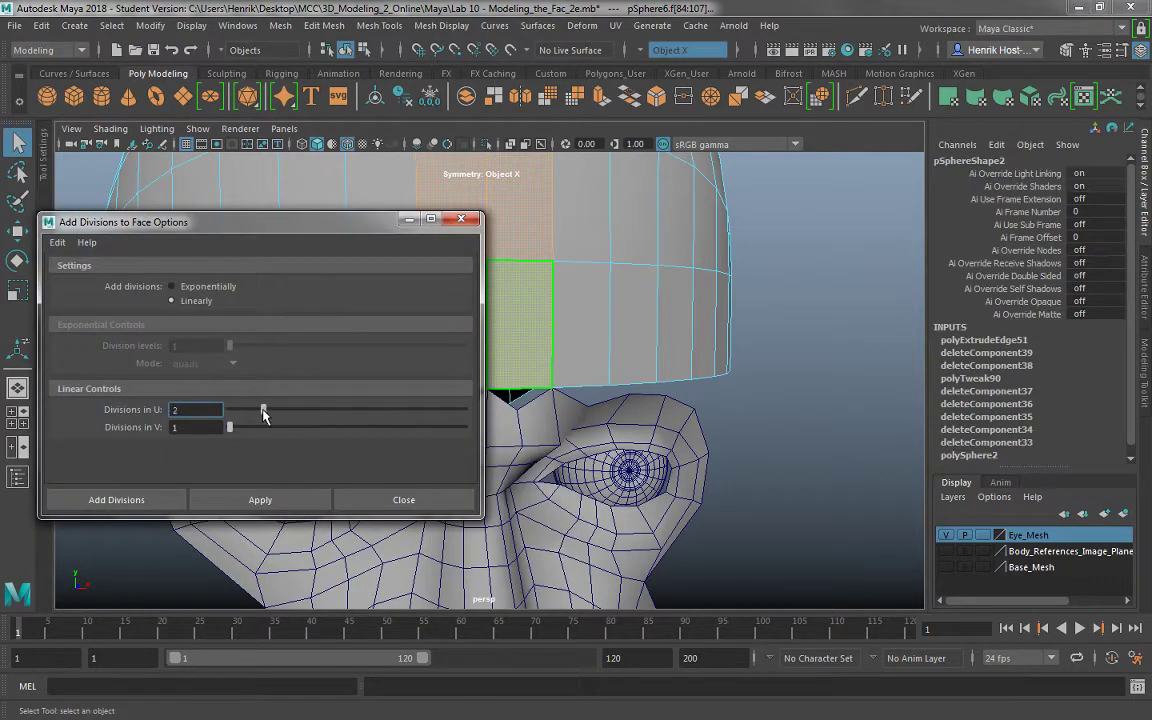
pyautogui.click(258, 497)
pyautogui.keyDown('alt'); pyautogui.moveTo(560, 390); pyautogui.dragTo(588, 312); pyautogui.keyUp('alt')
pyautogui.hotkey('ctrl', 'z')
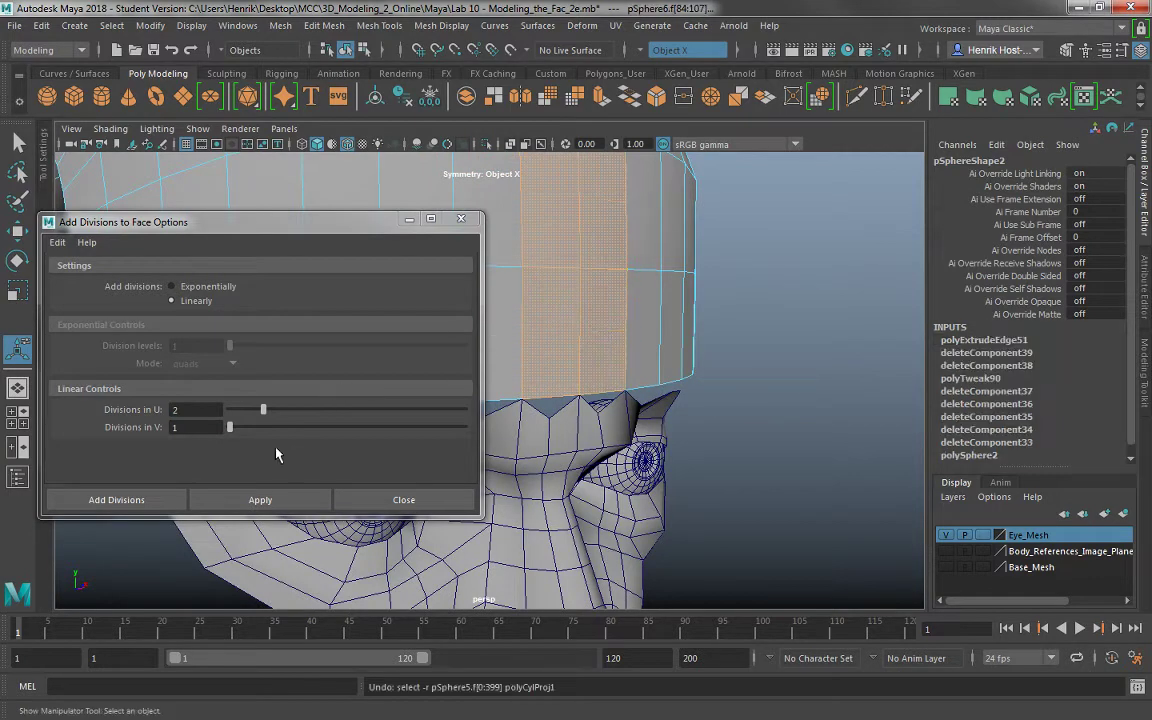
# Subdivide the two selected middle strips linearly with 1 division in U and 2 in V.
pyautogui.moveTo(229, 427); pyautogui.dragTo(266, 430)
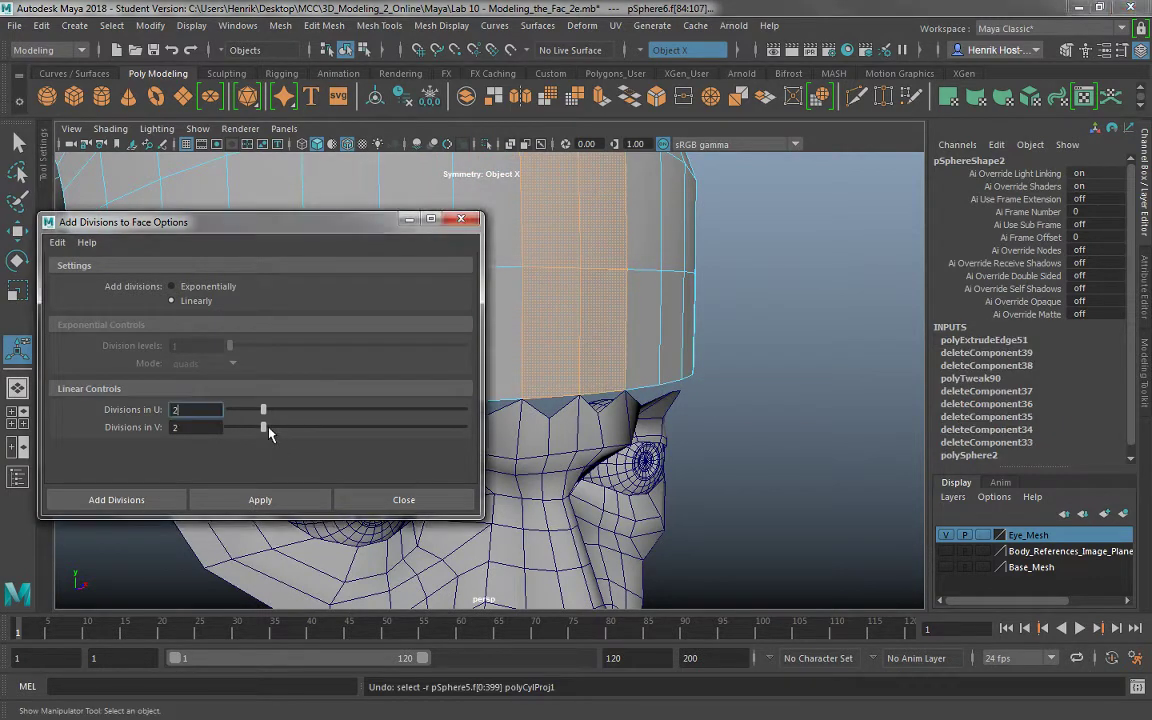
pyautogui.click(258, 497)
pyautogui.click(401, 497)
pyautogui.keyDown('alt'); pyautogui.moveTo(430, 400); pyautogui.dragTo(462, 402); pyautogui.keyUp('alt')
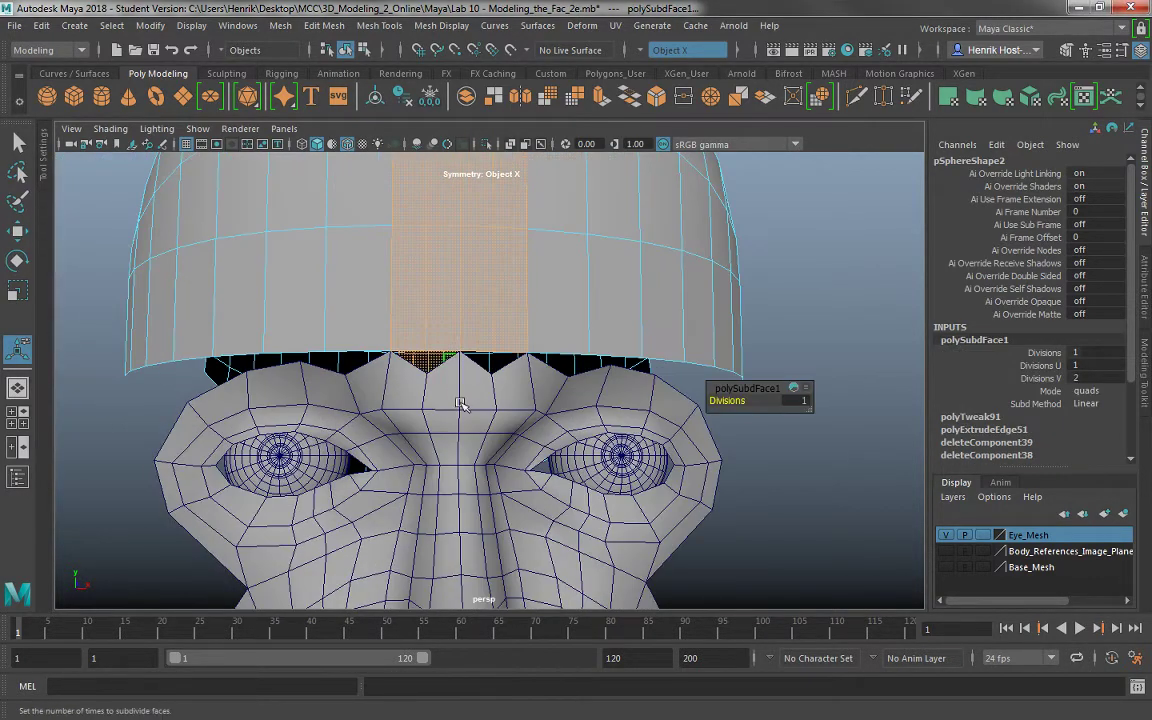
# Snap the mirrored pair of brow vertices beside the face mesh's centre line to the new vertices on the skull's lower edge.
pyautogui.click(669, 468)
pyautogui.rightClick(683, 466)
pyautogui.moveTo(683, 468); pyautogui.dragTo(604, 243, button='right')
pyautogui.press('w')
pyautogui.click(430, 376)
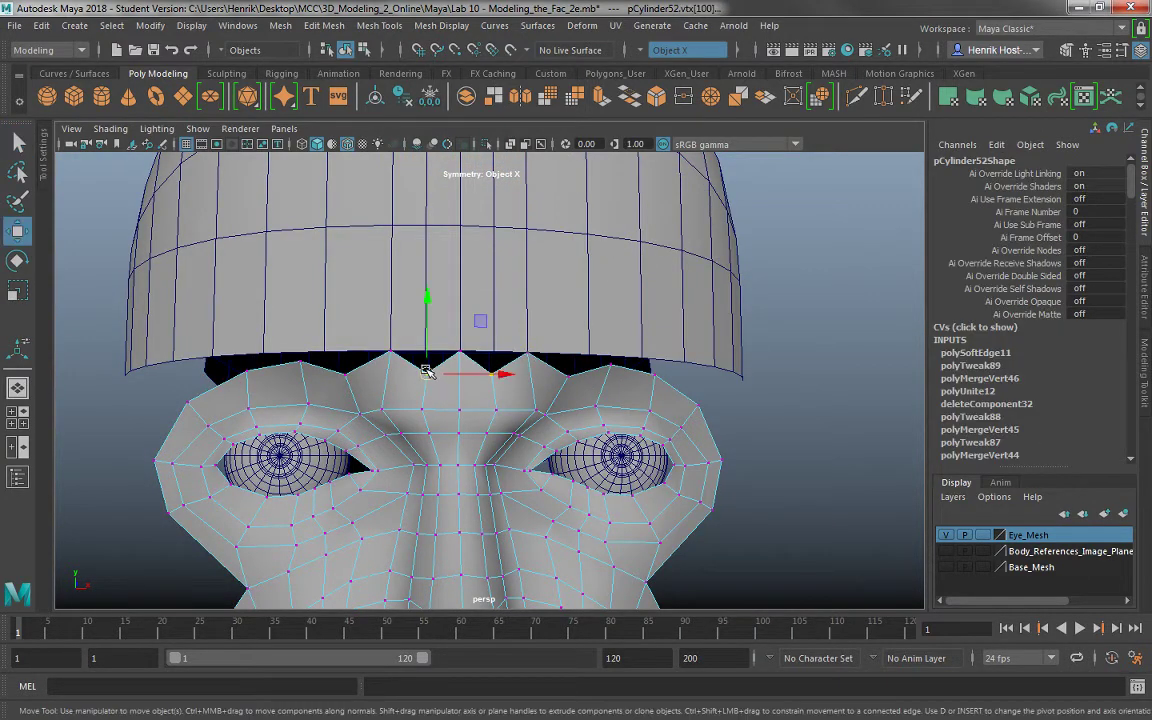
pyautogui.moveTo(430, 376); pyautogui.dragTo(427, 355)
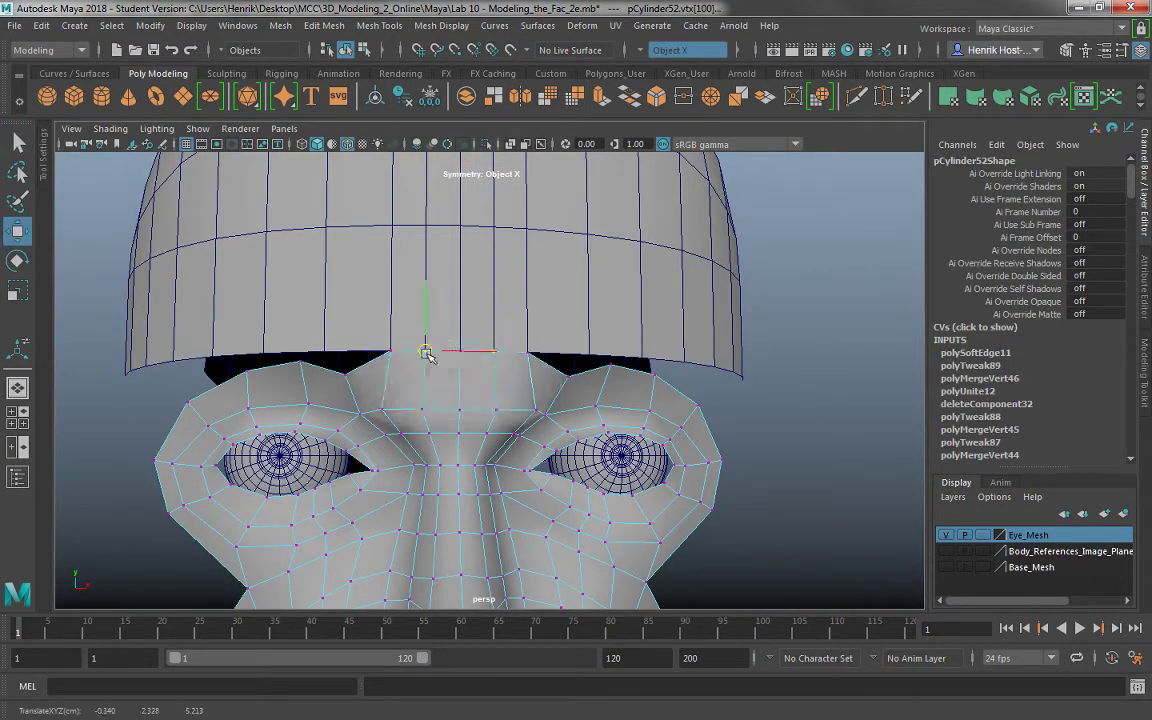
# Snap the face mesh's remaining upper brow vertices outward to matching vertices along the skull's lower edge, and select the skull.
pyautogui.click(567, 380)
pyautogui.moveTo(567, 380); pyautogui.dragTo(646, 372)
pyautogui.click(536, 378)
pyautogui.click(646, 404)
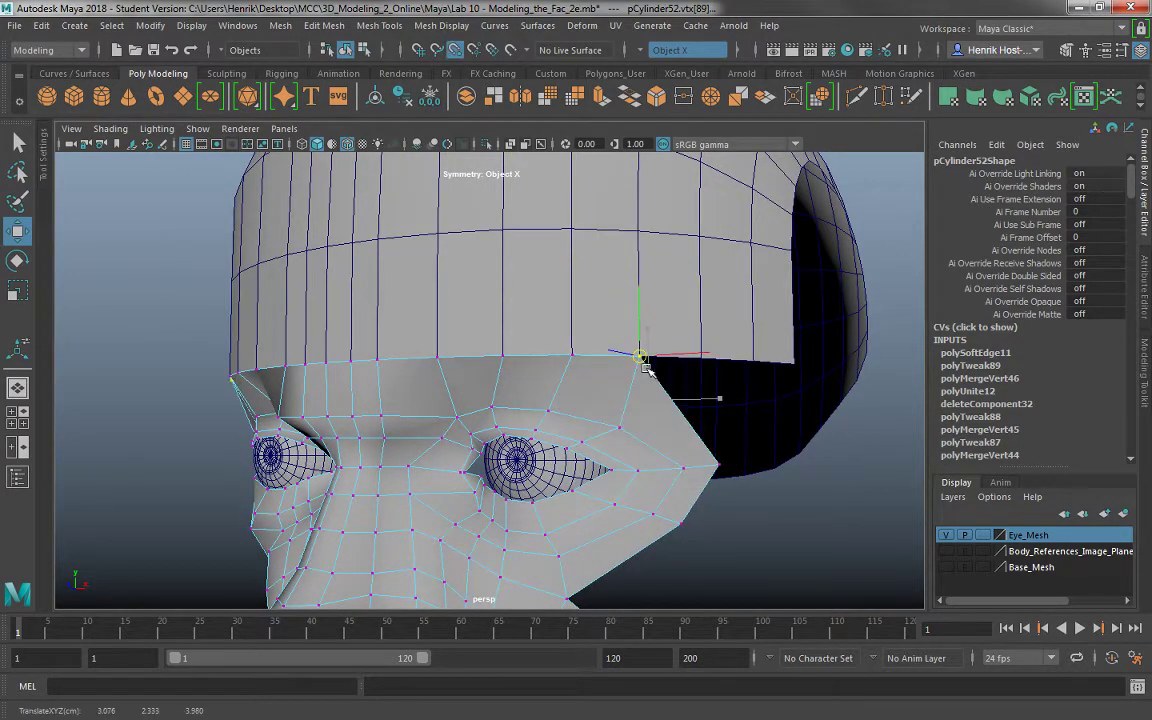
pyautogui.click(651, 283)
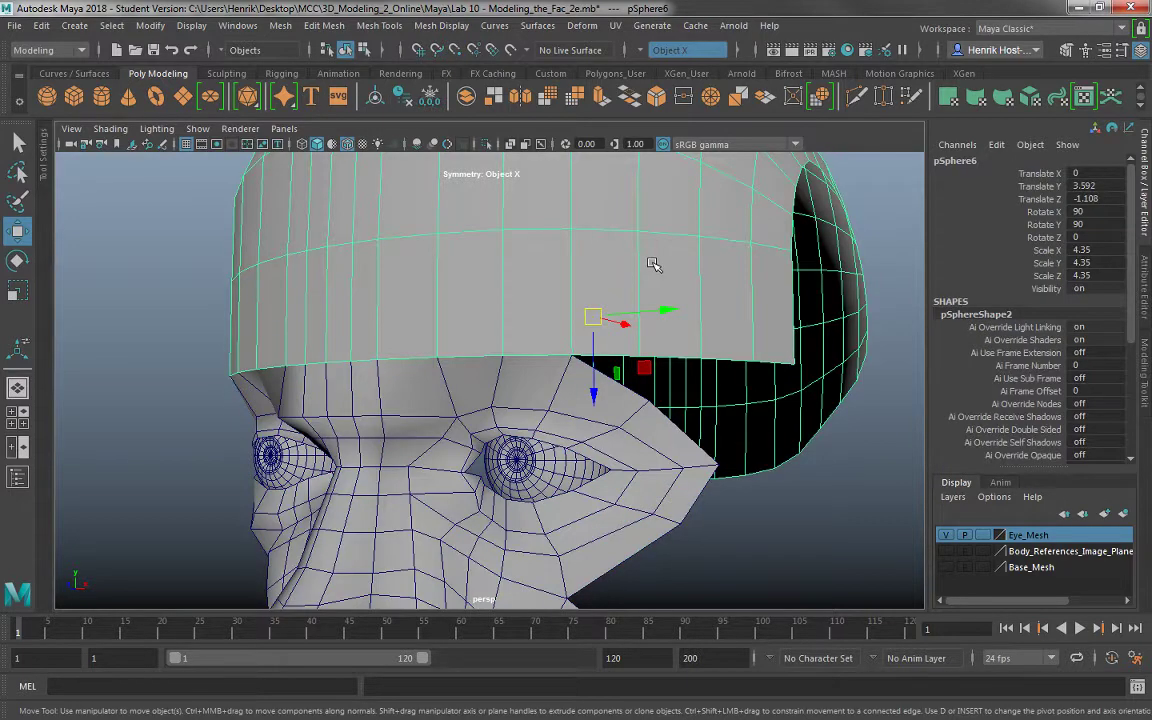
# Snap the next two vertices along the skull's lower edge onto the face mesh's border vertices leading to its outermost point beside the eye.
pyautogui.moveTo(651, 263); pyautogui.dragTo(582, 239, button='right')
pyautogui.click(648, 344)
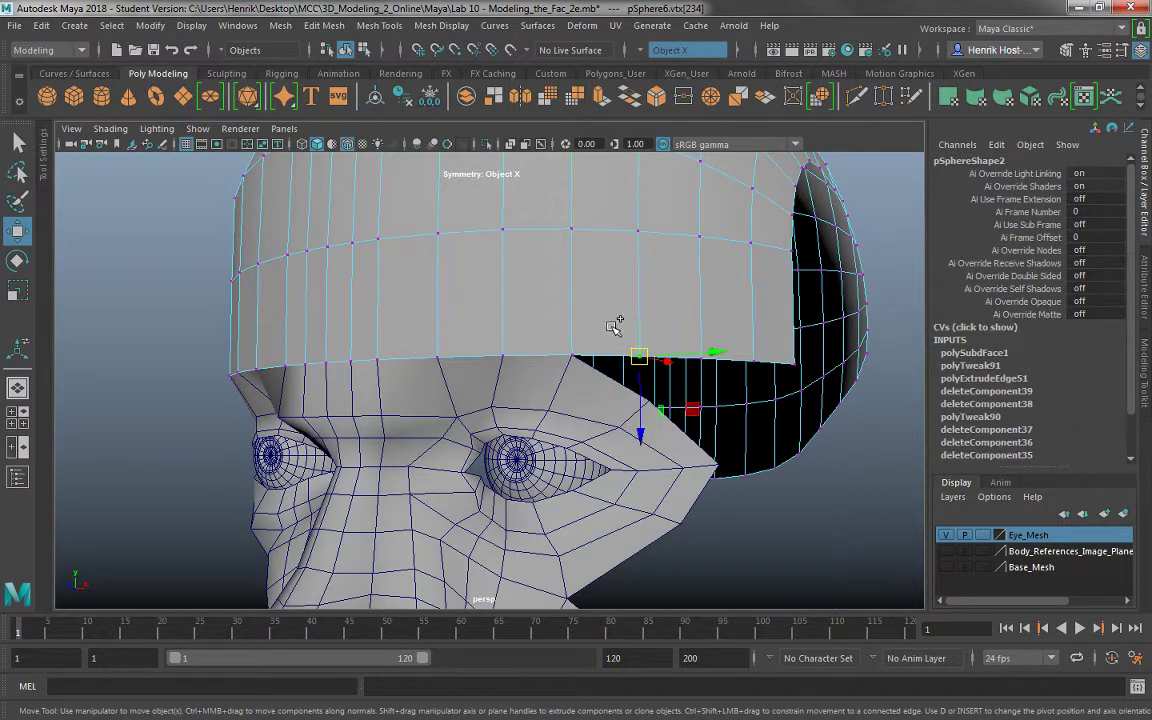
pyautogui.moveTo(613, 326); pyautogui.dragTo(609, 248)
pyautogui.keyDown('alt'); pyautogui.moveTo(609, 248); pyautogui.dragTo(583, 382); pyautogui.keyUp('alt')
pyautogui.click(585, 388)
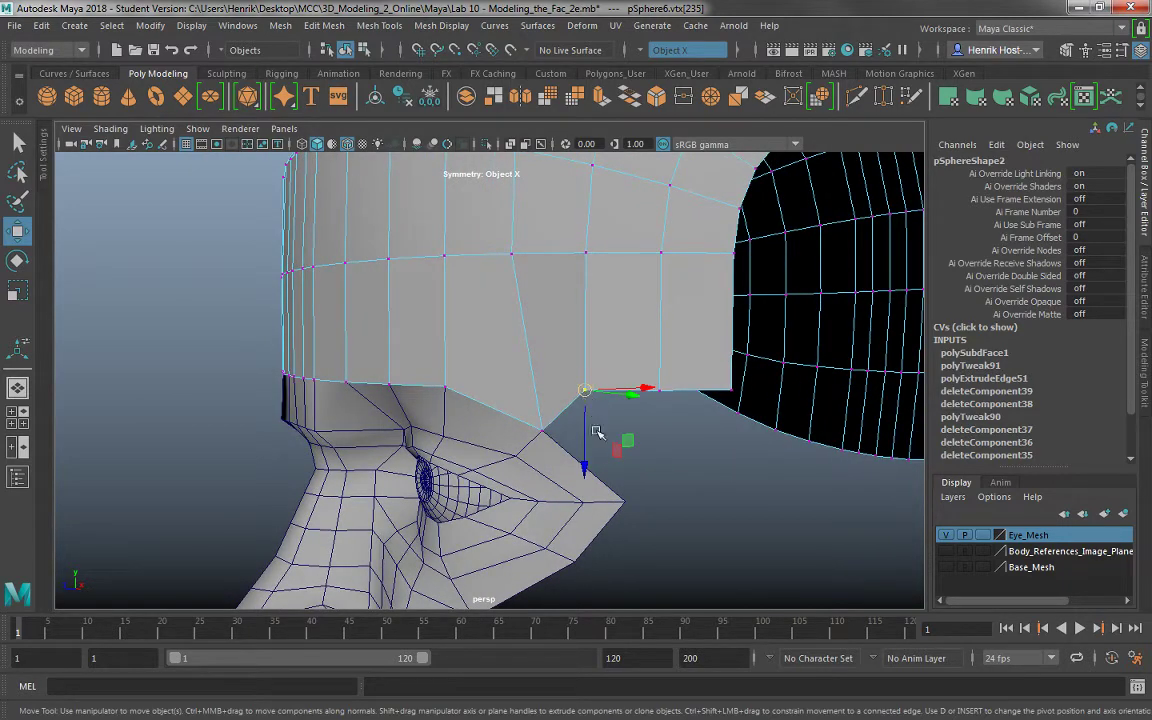
pyautogui.moveTo(595, 432); pyautogui.dragTo(617, 467)
pyautogui.keyDown('alt'); pyautogui.moveTo(657, 474); pyautogui.dragTo(582, 292, button='right'); pyautogui.keyUp('alt')
pyautogui.keyDown('alt'); pyautogui.moveTo(582, 292); pyautogui.dragTo(540, 347, button='middle'); pyautogui.keyUp('alt')
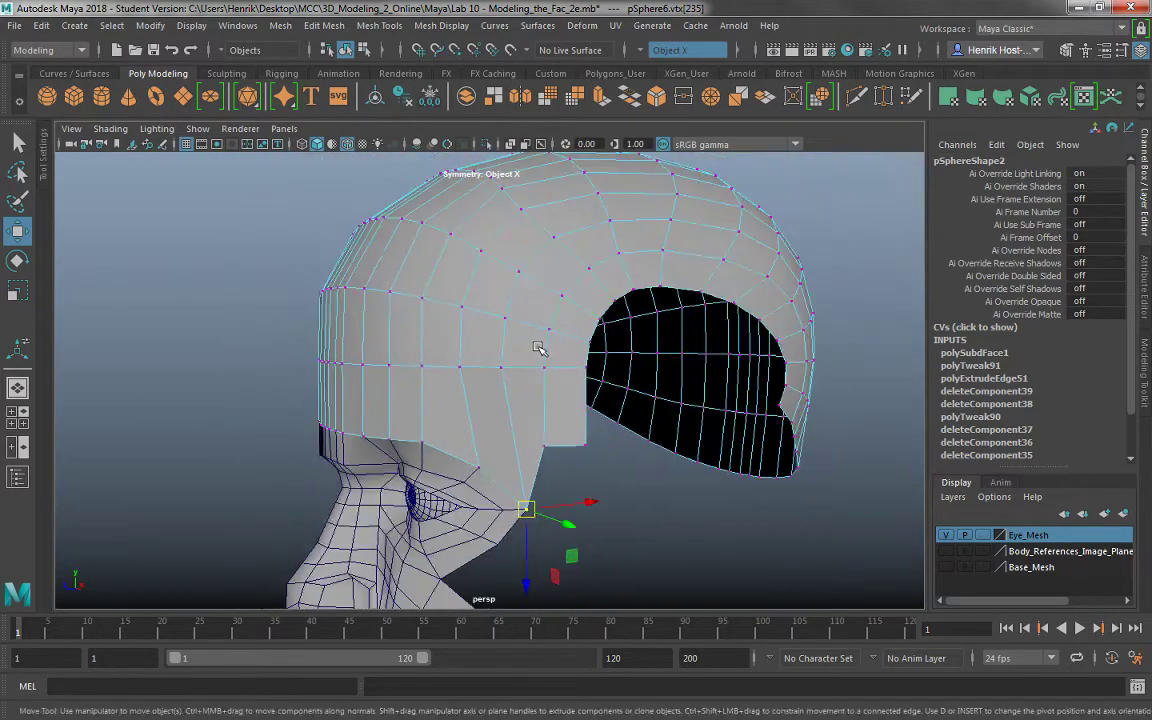
# Lower the skull's next lower-edge vertex to about the eye-corner level and shift it slightly toward the back of the head.
pyautogui.moveTo(540, 347)
pyautogui.keyDown('alt'); pyautogui.mouseDown()
pyautogui.moveTo(620, 416)
pyautogui.moveTo(541, 317)
pyautogui.moveTo(540, 368)
pyautogui.mouseUp(); pyautogui.keyUp('alt')
pyautogui.click(526, 424)
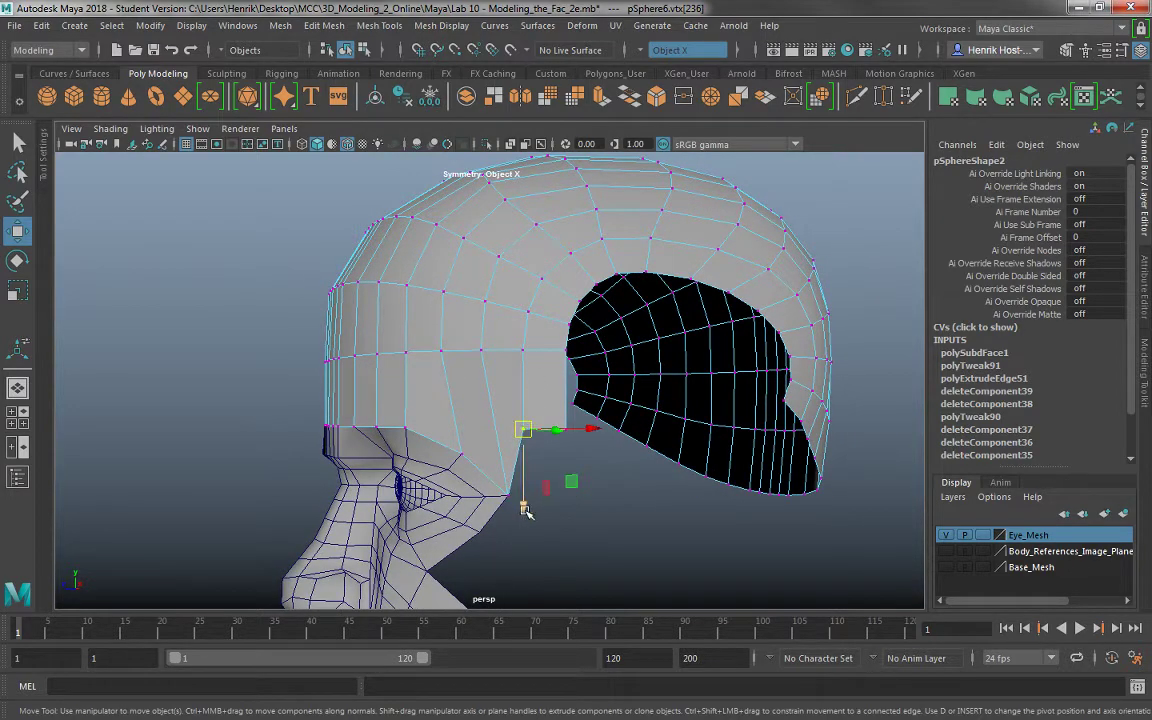
pyautogui.moveTo(526, 511); pyautogui.dragTo(535, 568)
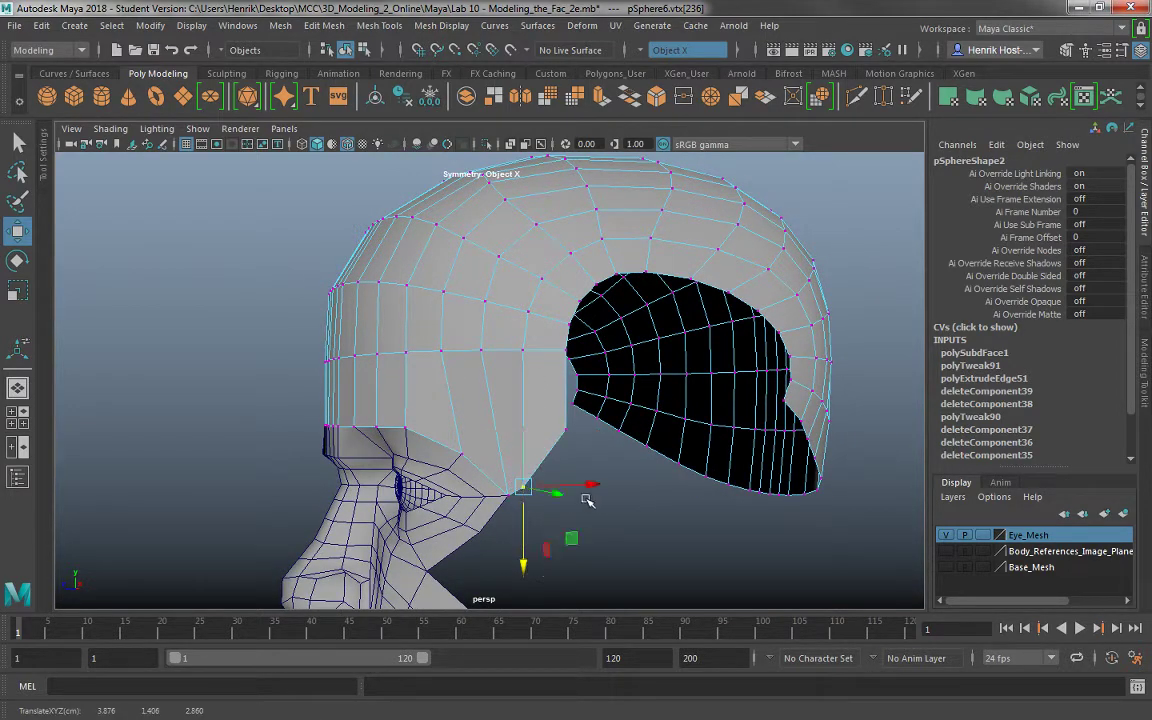
pyautogui.moveTo(589, 486); pyautogui.dragTo(600, 484)
# Delete the skull's strip of faces bordering the front of the side opening.
pyautogui.click(566, 431)
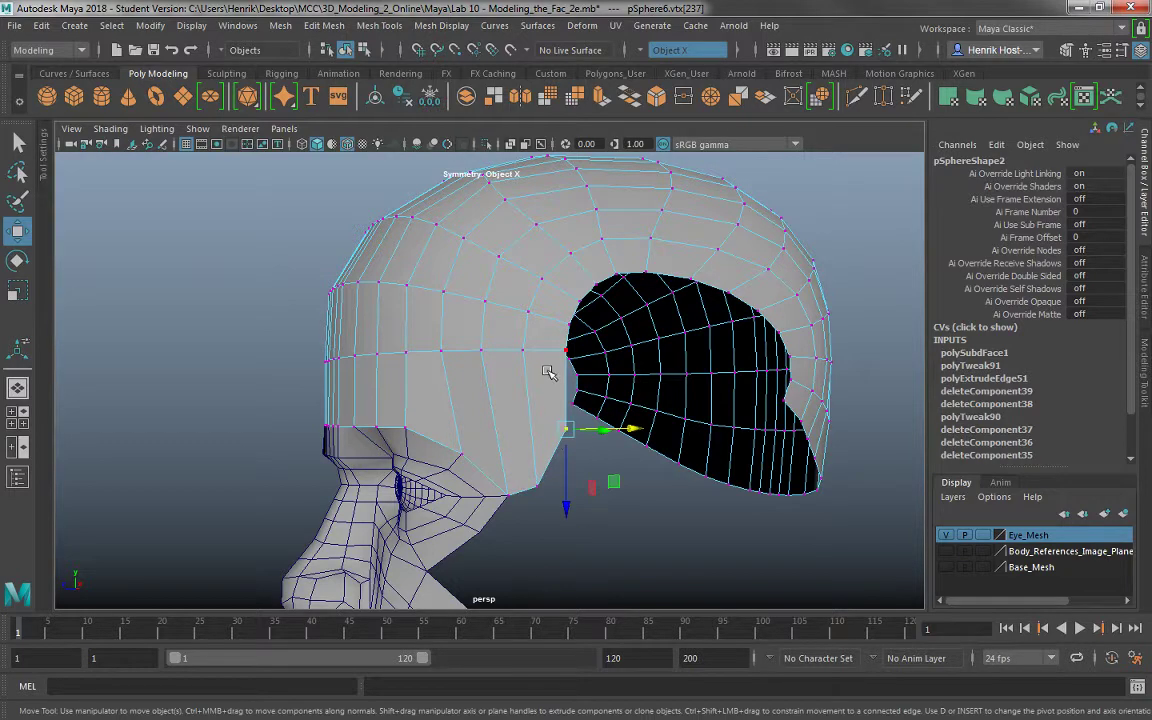
pyautogui.moveTo(550, 375); pyautogui.dragTo(556, 406, button='right')
pyautogui.click(553, 382)
pyautogui.keyDown('shift'); pyautogui.doubleClick(552, 336); pyautogui.keyUp('shift')
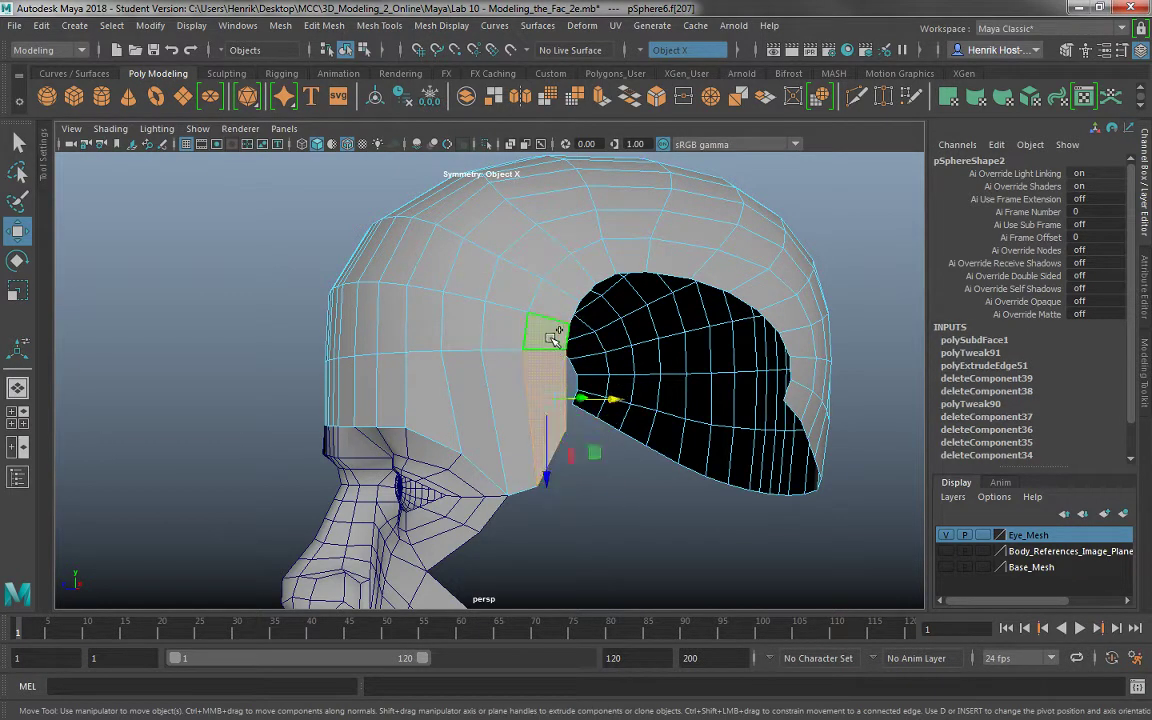
pyautogui.press('Delete')
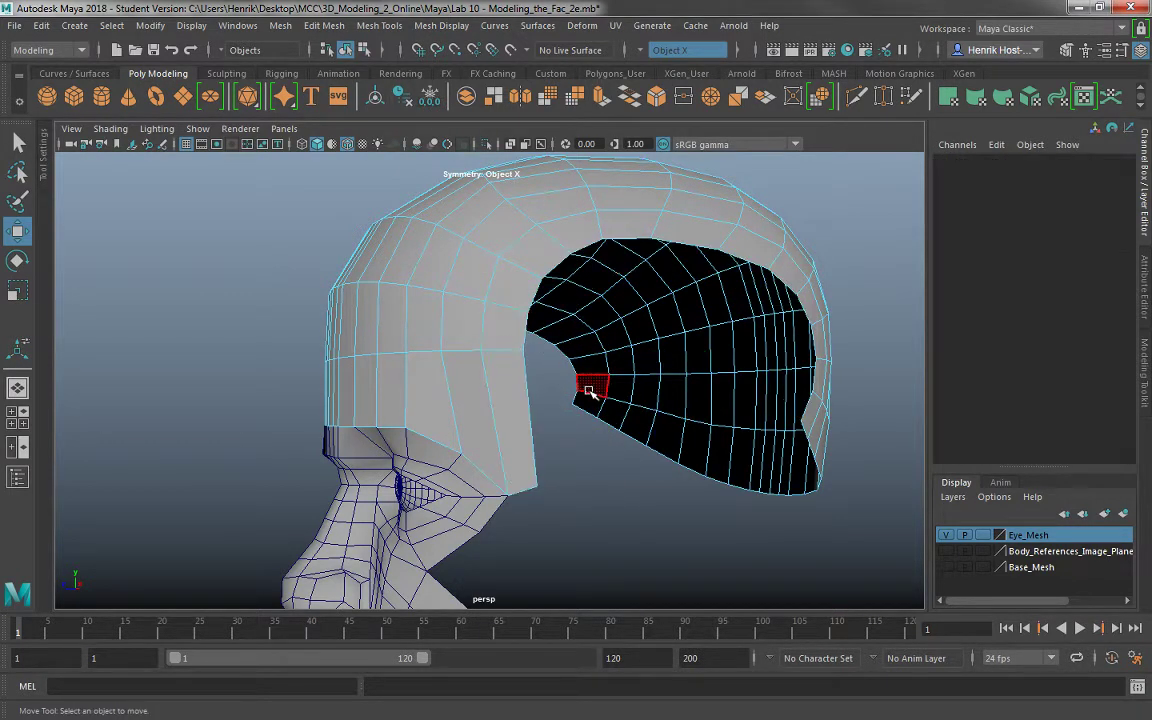
# Insert an edge loop across the skull's lowest forehead band, roughly midway up, using the Multi-Cut tool.
pyautogui.keyDown('alt'); pyautogui.moveTo(590, 390); pyautogui.dragTo(500, 354); pyautogui.keyUp('alt')
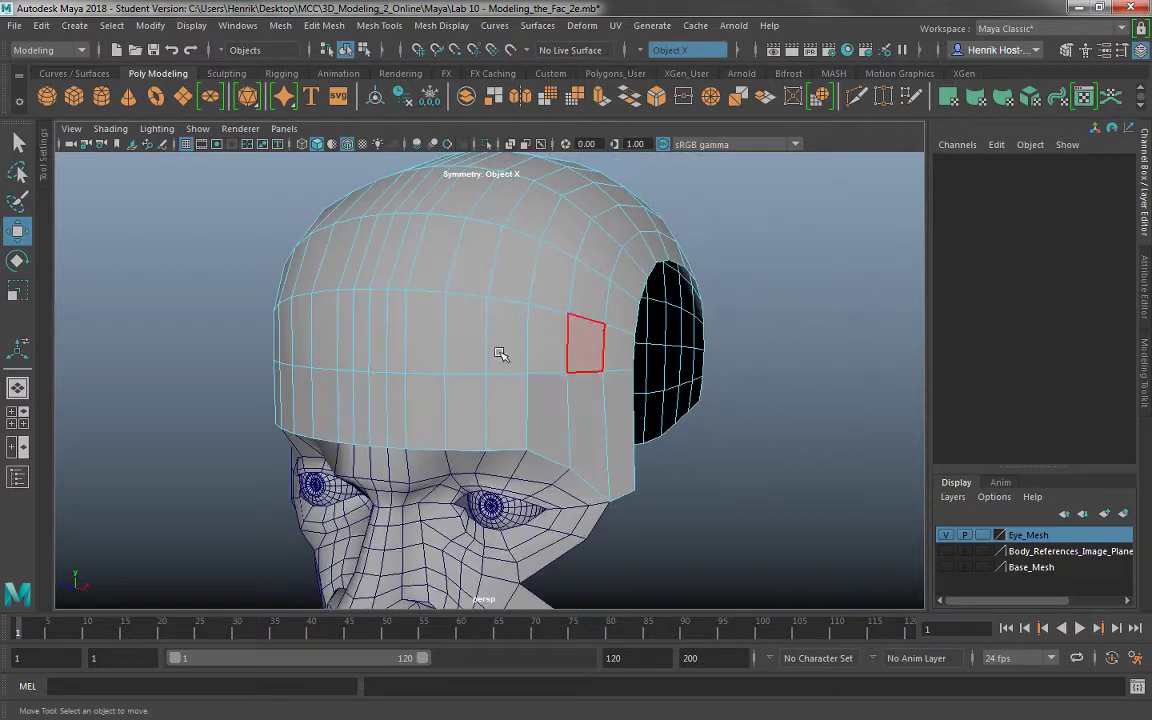
pyautogui.click(856, 96)
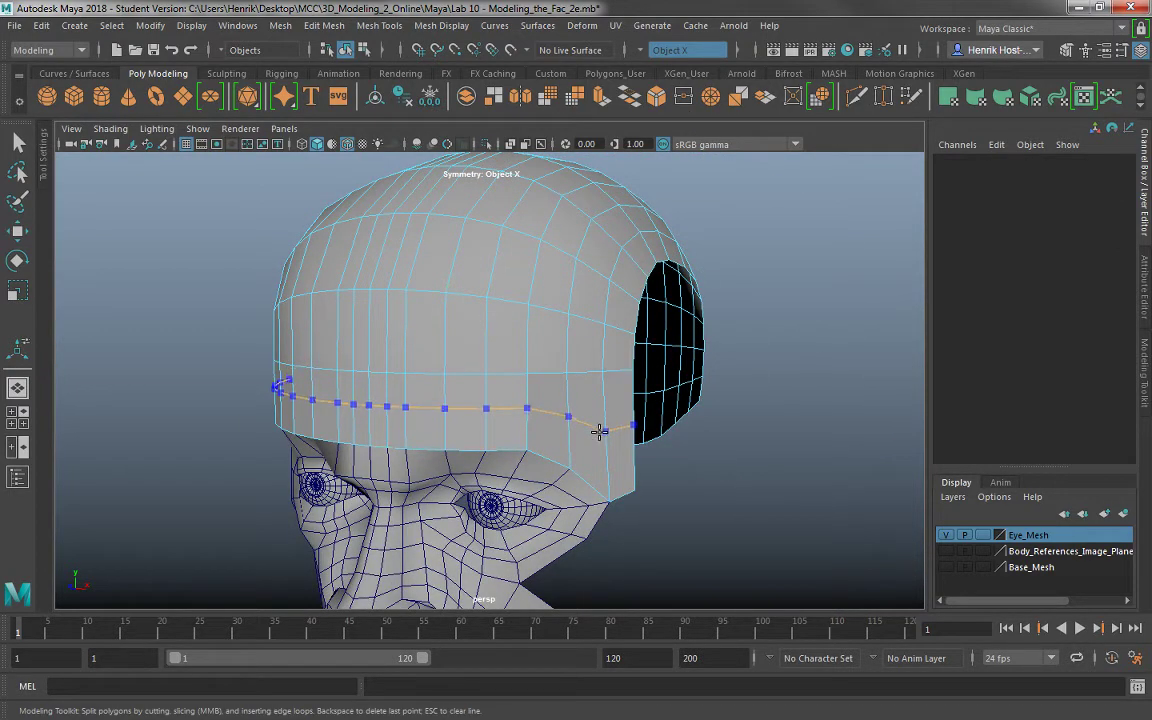
pyautogui.click(600, 431)
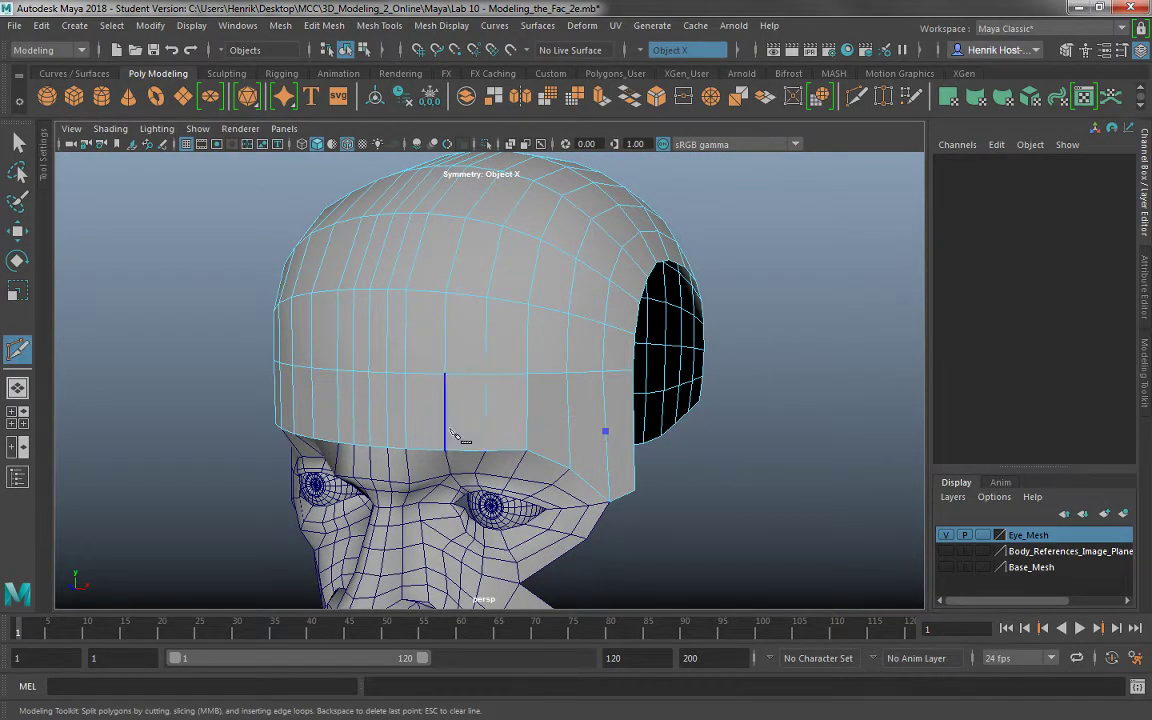
pyautogui.click(526, 416)
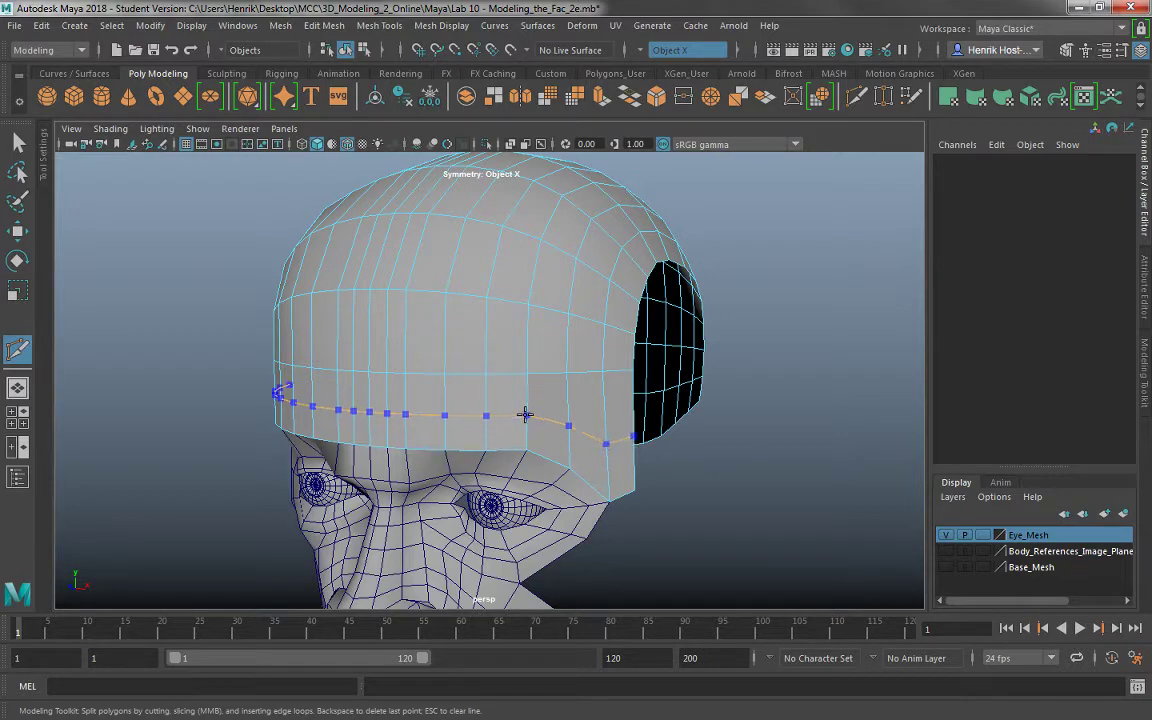
pyautogui.press('Return')
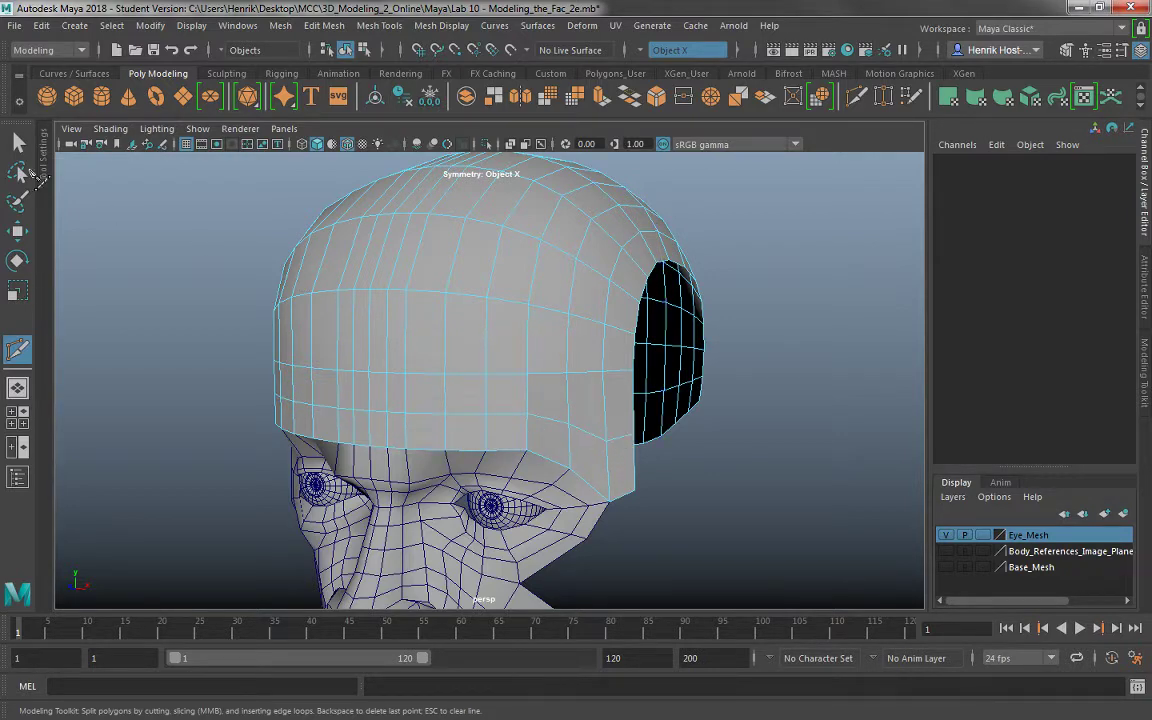
pyautogui.click(18, 142)
# Select the faces on one side of the skull's centre line in the front view and delete that half.
pyautogui.keyDown('alt'); pyautogui.moveTo(394, 301); pyautogui.dragTo(474, 365); pyautogui.keyUp('alt')
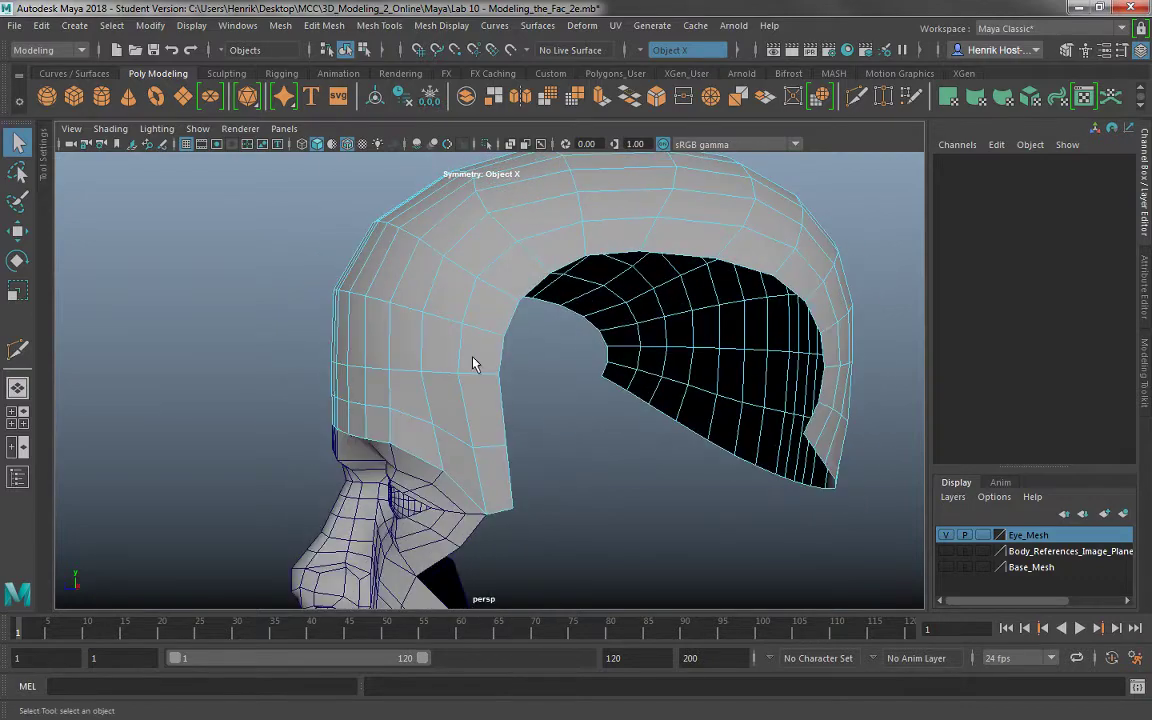
pyautogui.keyDown('alt'); pyautogui.moveTo(559, 429); pyautogui.dragTo(566, 365); pyautogui.keyUp('alt')
pyautogui.keyDown('alt'); pyautogui.moveTo(468, 316); pyautogui.dragTo(450, 296); pyautogui.keyUp('alt')
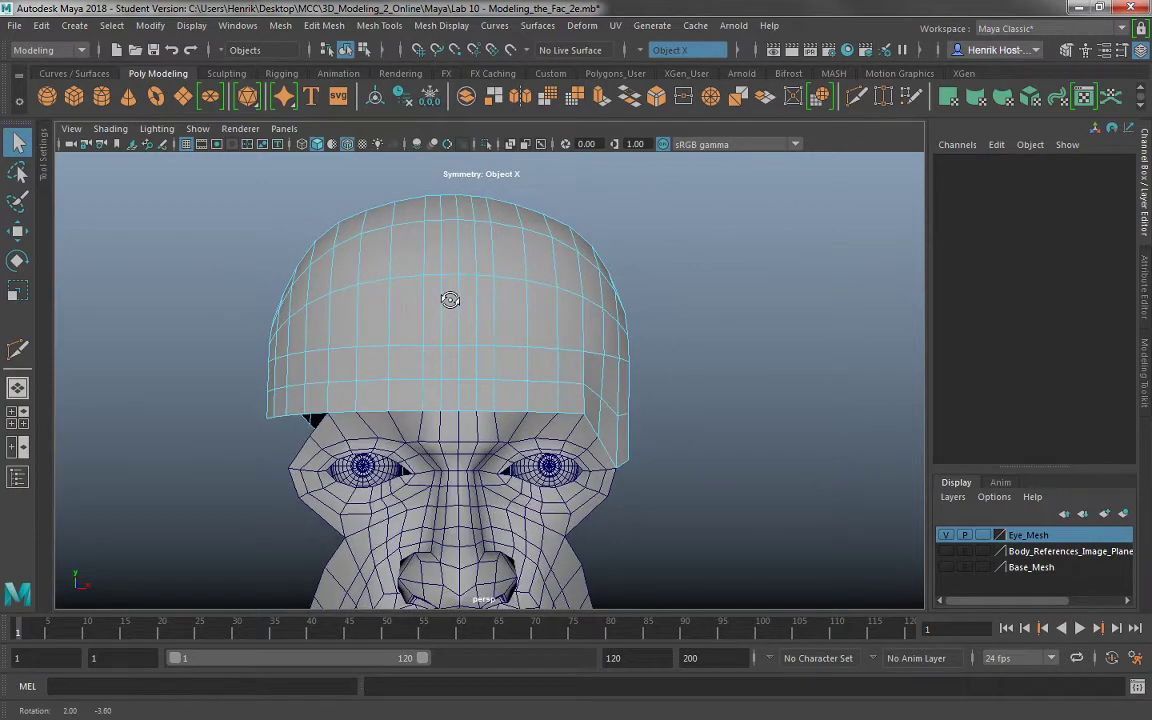
pyautogui.press('space')
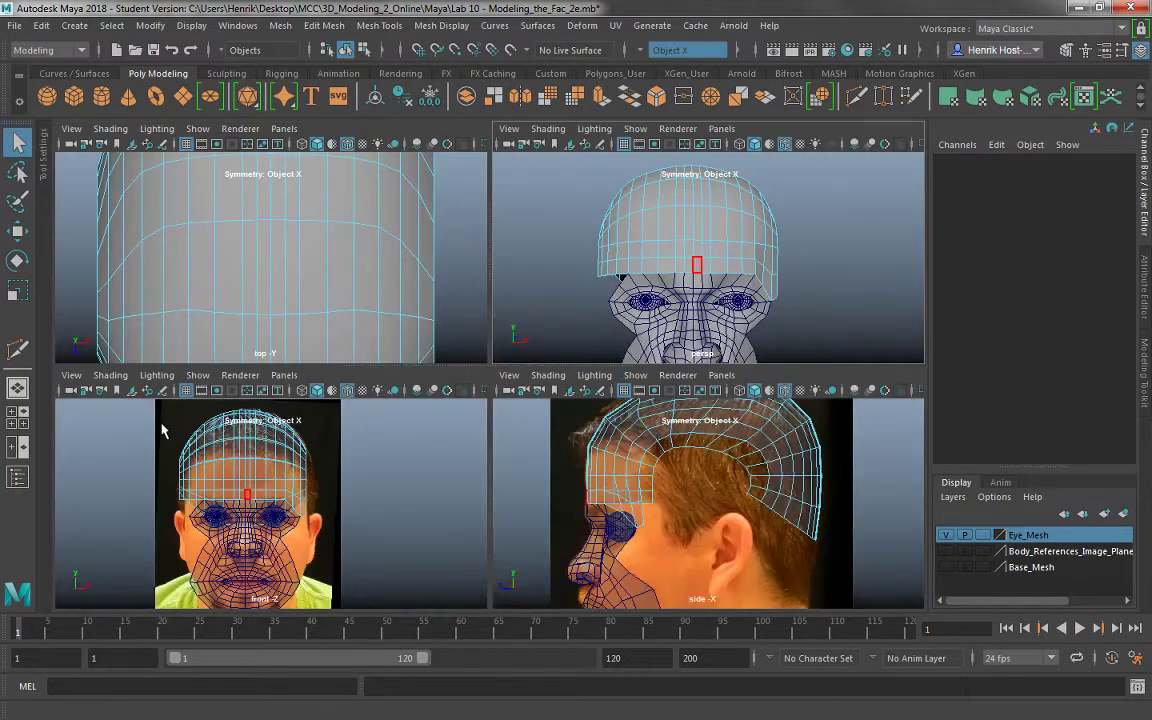
pyautogui.moveTo(162, 405); pyautogui.dragTo(231, 546)
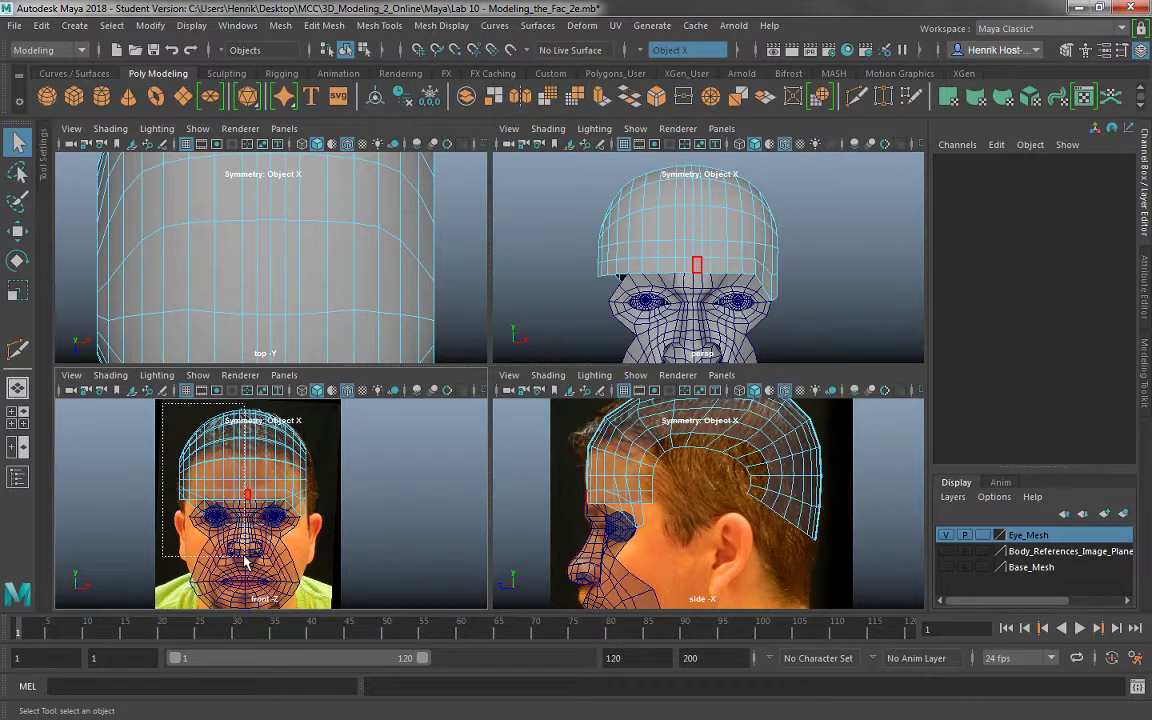
pyautogui.moveTo(245, 562); pyautogui.dragTo(245, 560)
pyautogui.press('Delete')
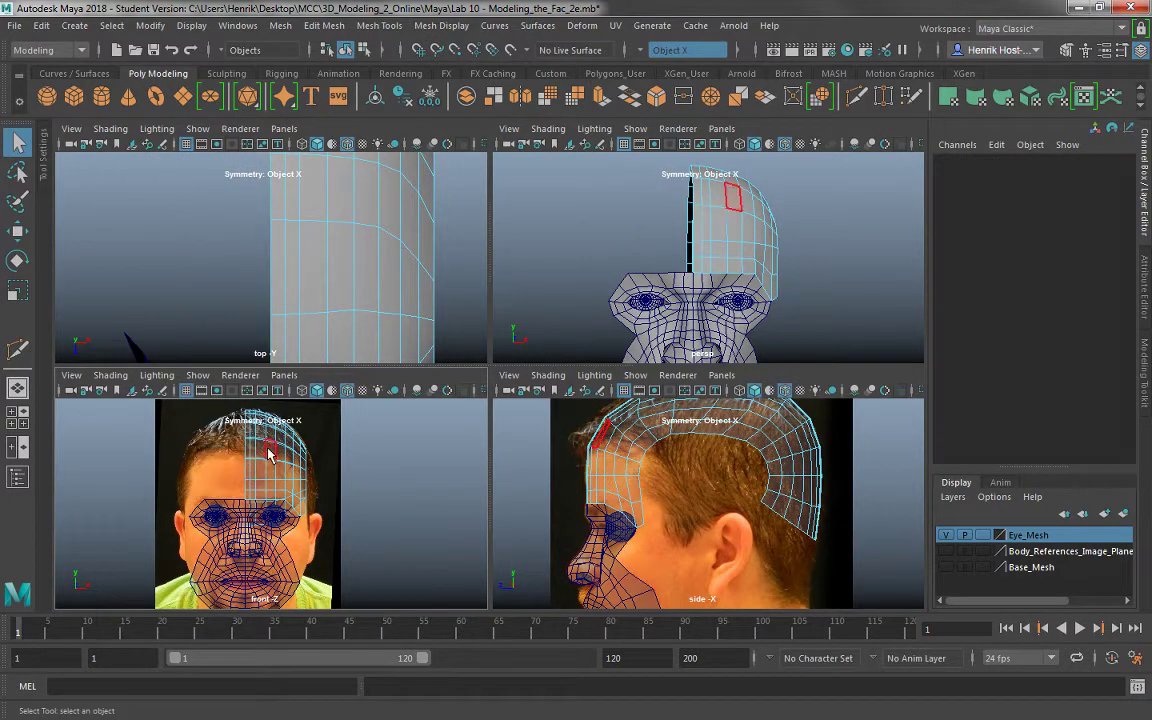
# Duplicate the remaining skull half, freeze the copy's transformations, and mirror it with a Scale X of -1.
pyautogui.moveTo(268, 455); pyautogui.dragTo(277, 477, button='right')
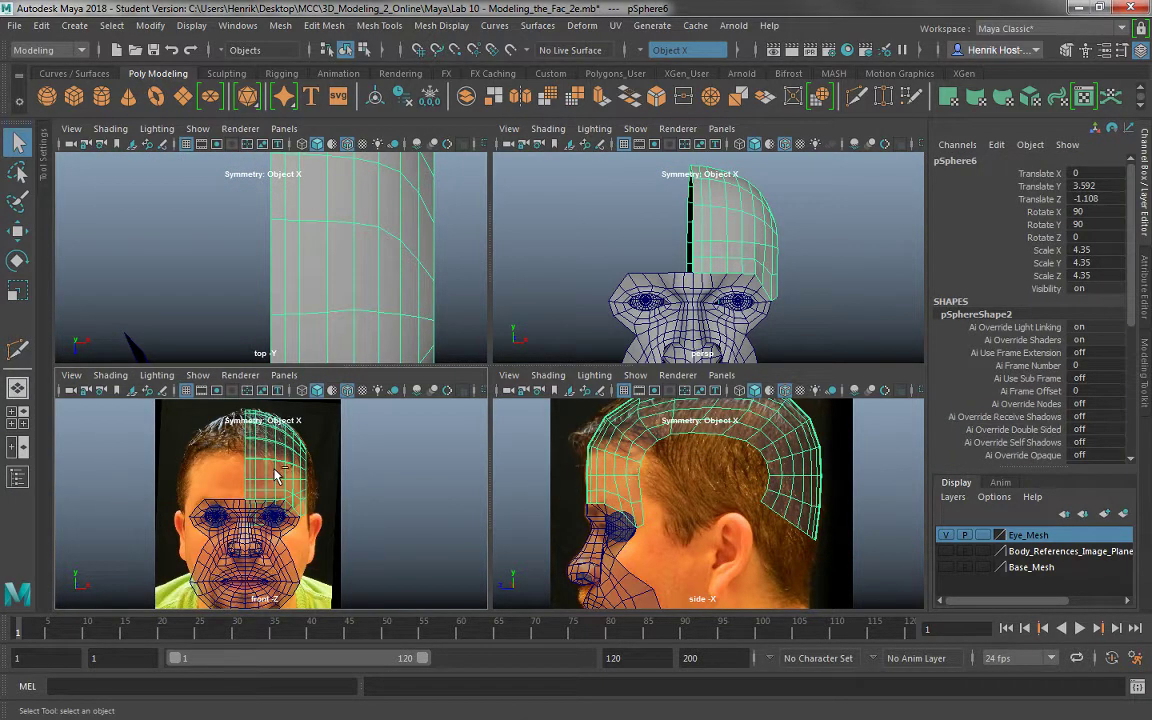
pyautogui.hotkey('ctrl', 'd')
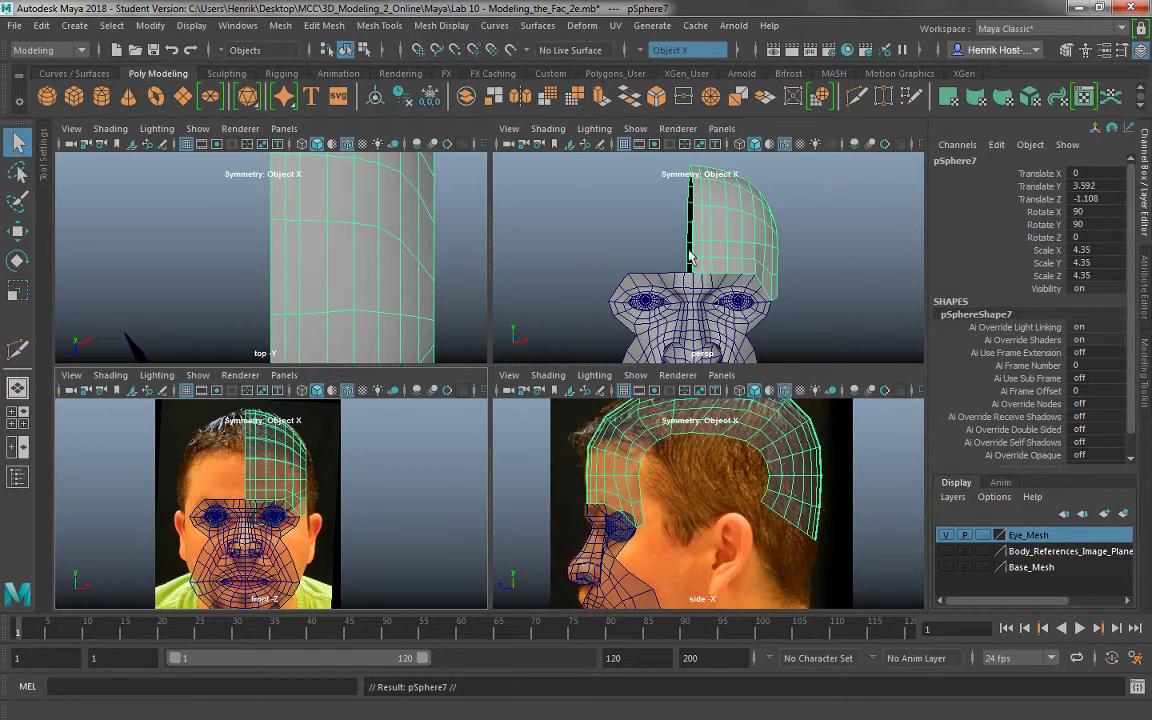
pyautogui.click(153, 27)
pyautogui.click(160, 97)
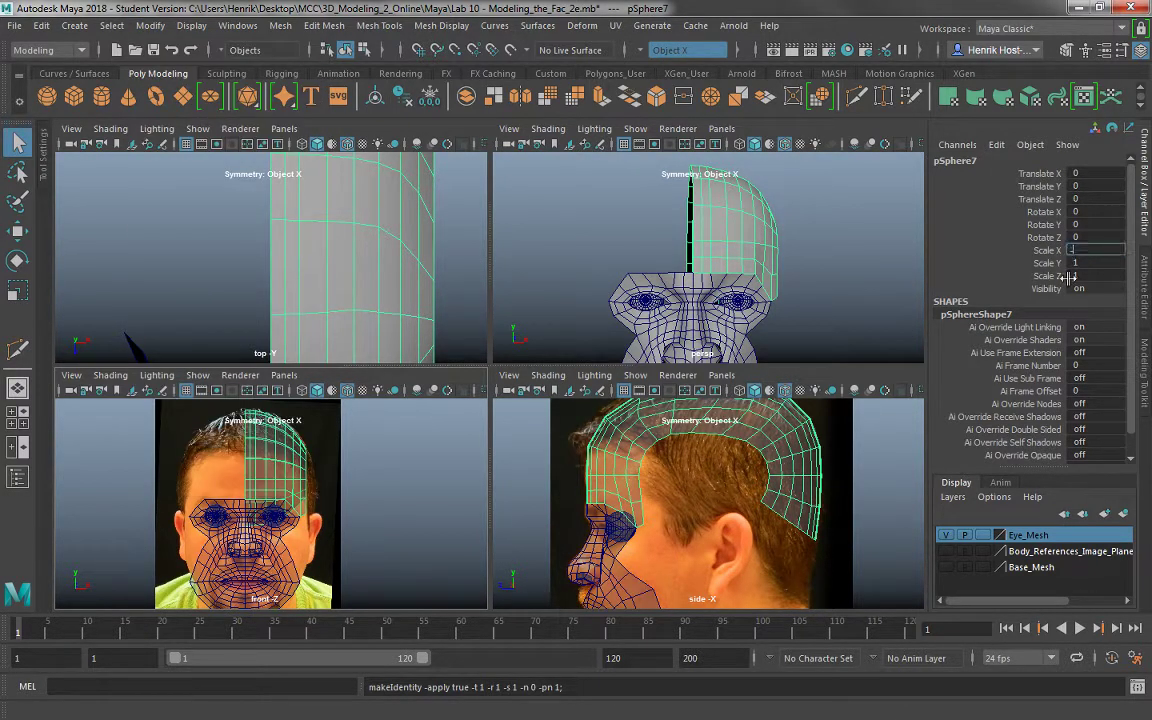
pyautogui.press('Return')
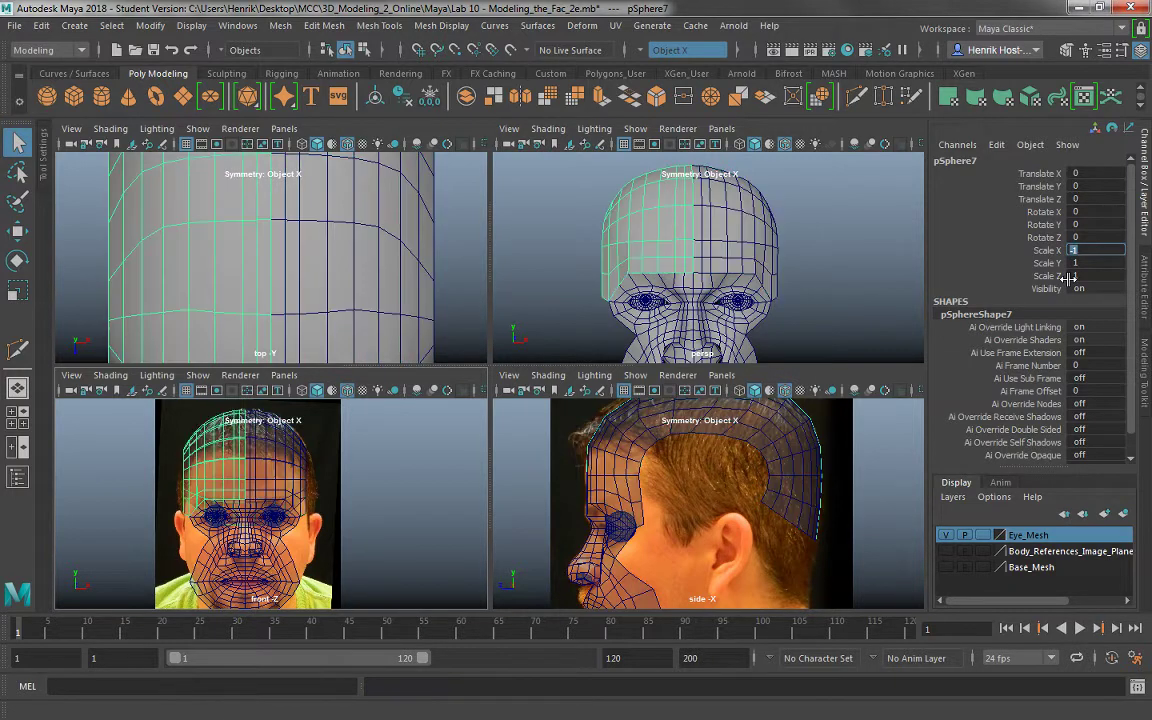
# Combine the two skull halves into one mesh and merge the vertices along its centre line.
pyautogui.keyDown('shift'); pyautogui.click(280, 484); pyautogui.keyUp('shift')
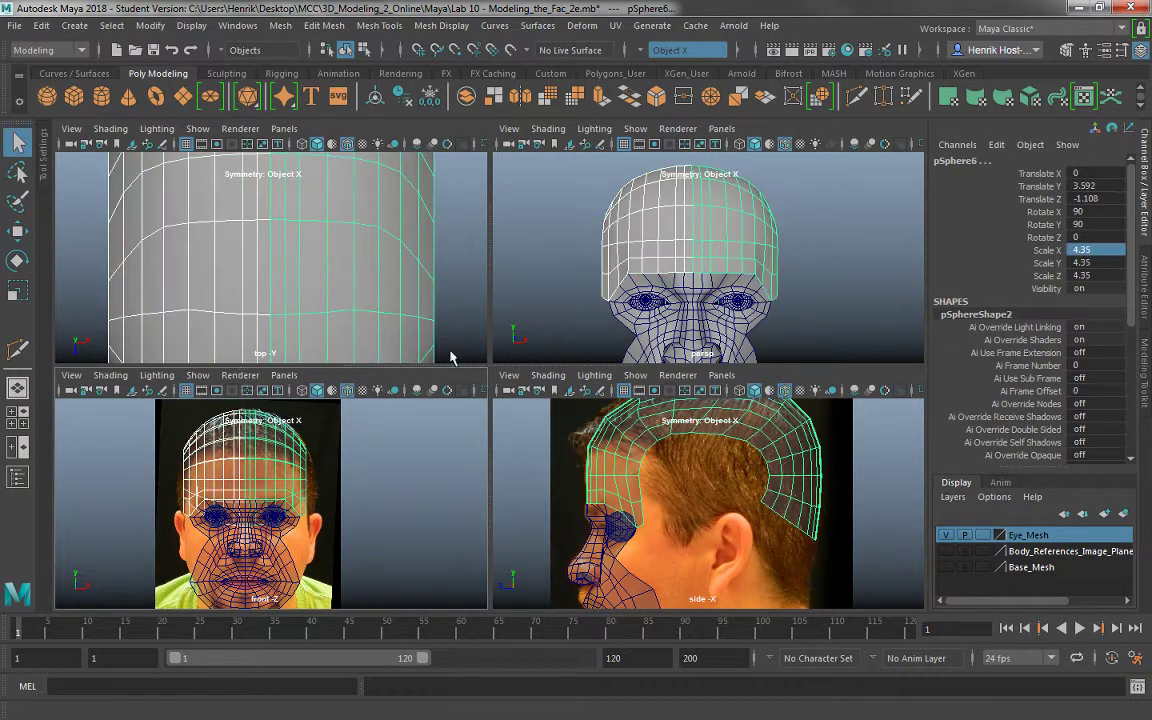
pyautogui.moveTo(283, 458); pyautogui.dragTo(238, 245, button='right')
pyautogui.click(245, 410)
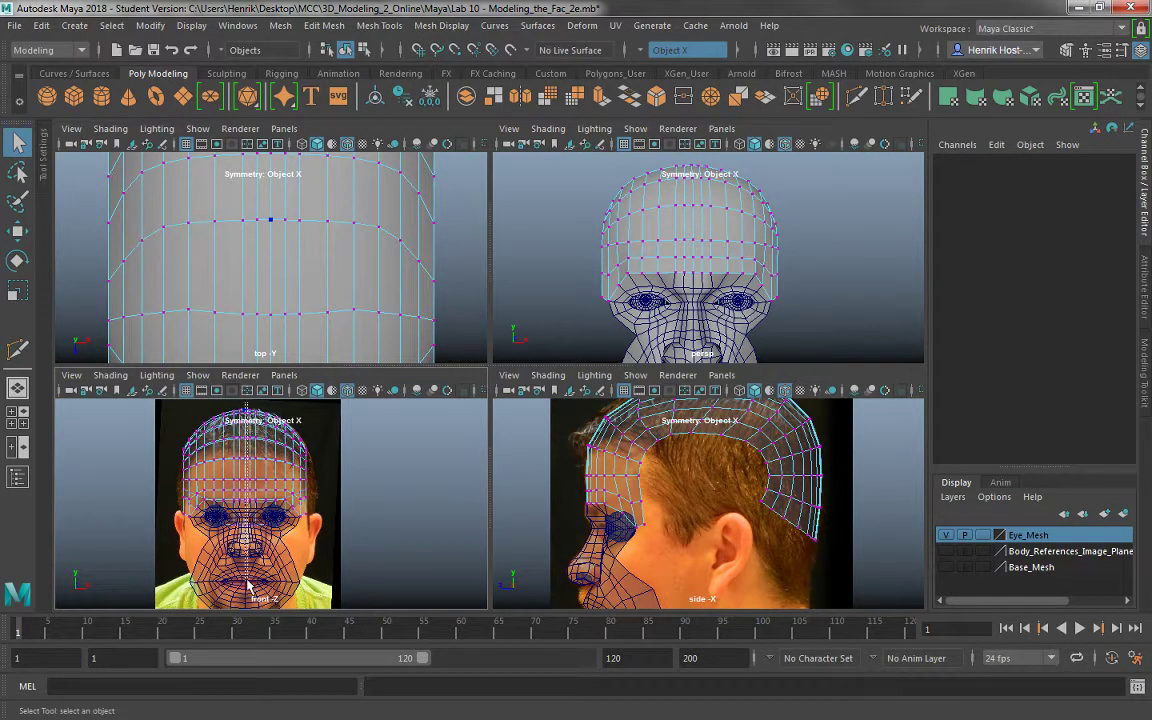
pyautogui.moveTo(247, 580); pyautogui.dragTo(248, 576)
pyautogui.keyDown('shift'); pyautogui.moveTo(255, 472); pyautogui.dragTo(247, 415, button='right'); pyautogui.keyUp('shift')
pyautogui.keyDown('alt'); pyautogui.moveTo(553, 283); pyautogui.dragTo(606, 203); pyautogui.keyUp('alt')
pyautogui.rightClick(669, 224)
pyautogui.moveTo(690, 217); pyautogui.dragTo(706, 210, button='right')
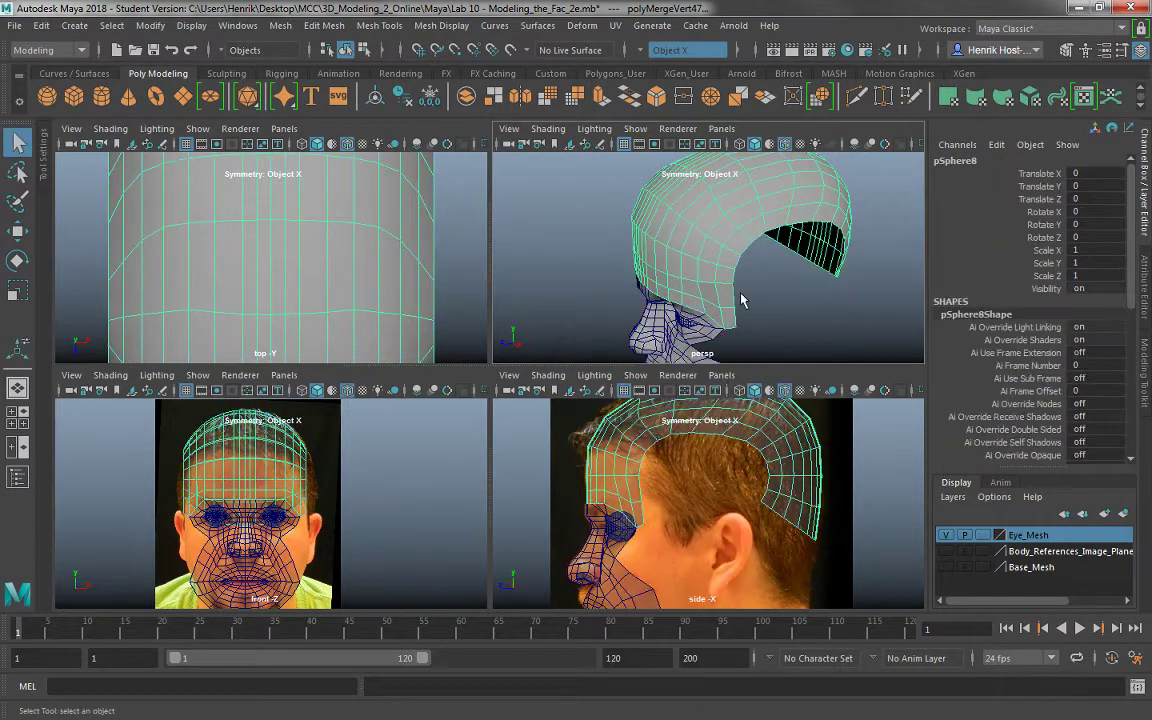
# Turn on Soft Select and pull the skull's rear lower-edge vertices down behind the ear to level that edge in the side view.
pyautogui.click(757, 314)
pyautogui.keyDown('alt'); pyautogui.moveTo(757, 314); pyautogui.dragTo(706, 296); pyautogui.keyUp('alt')
pyautogui.click(671, 298)
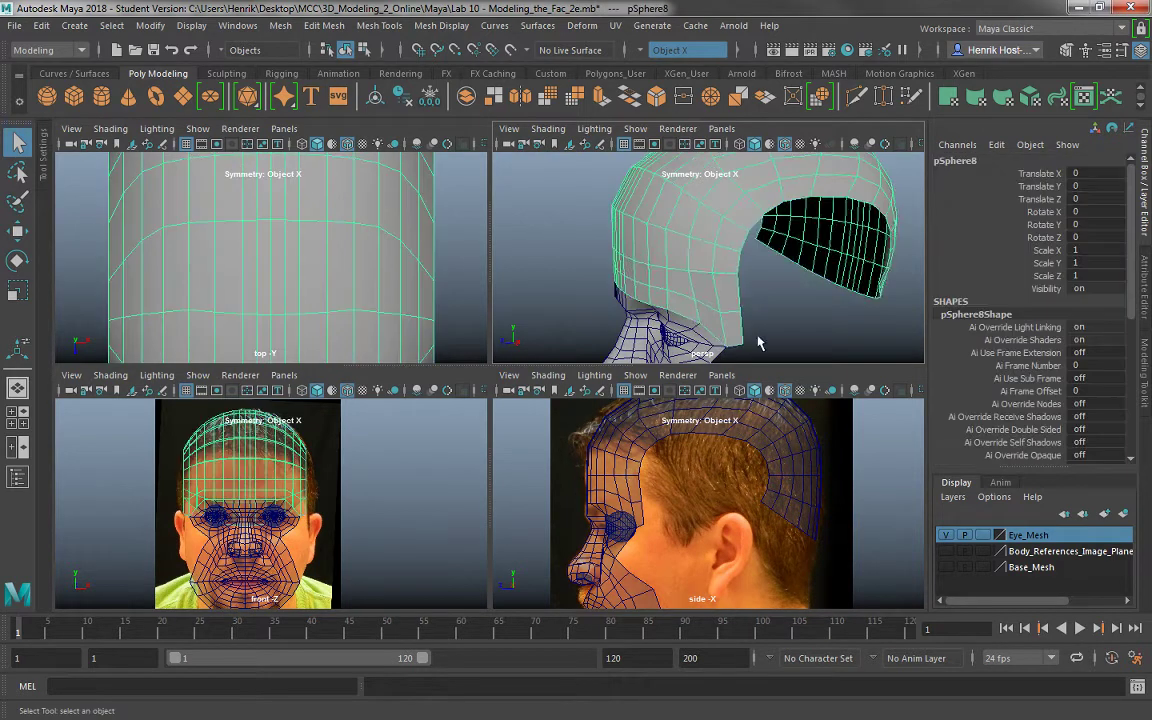
pyautogui.keyDown('alt'); pyautogui.moveTo(758, 343); pyautogui.dragTo(800, 340); pyautogui.keyUp('alt')
pyautogui.moveTo(768, 240); pyautogui.dragTo(627, 233, button='right')
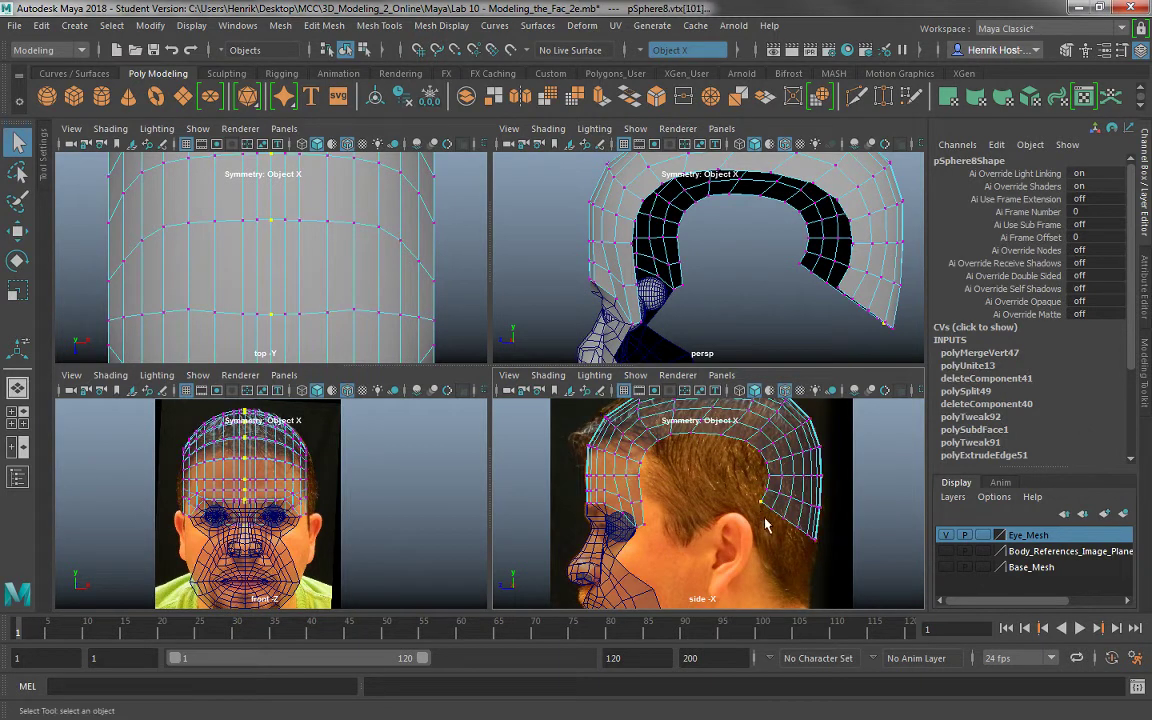
pyautogui.press('b')
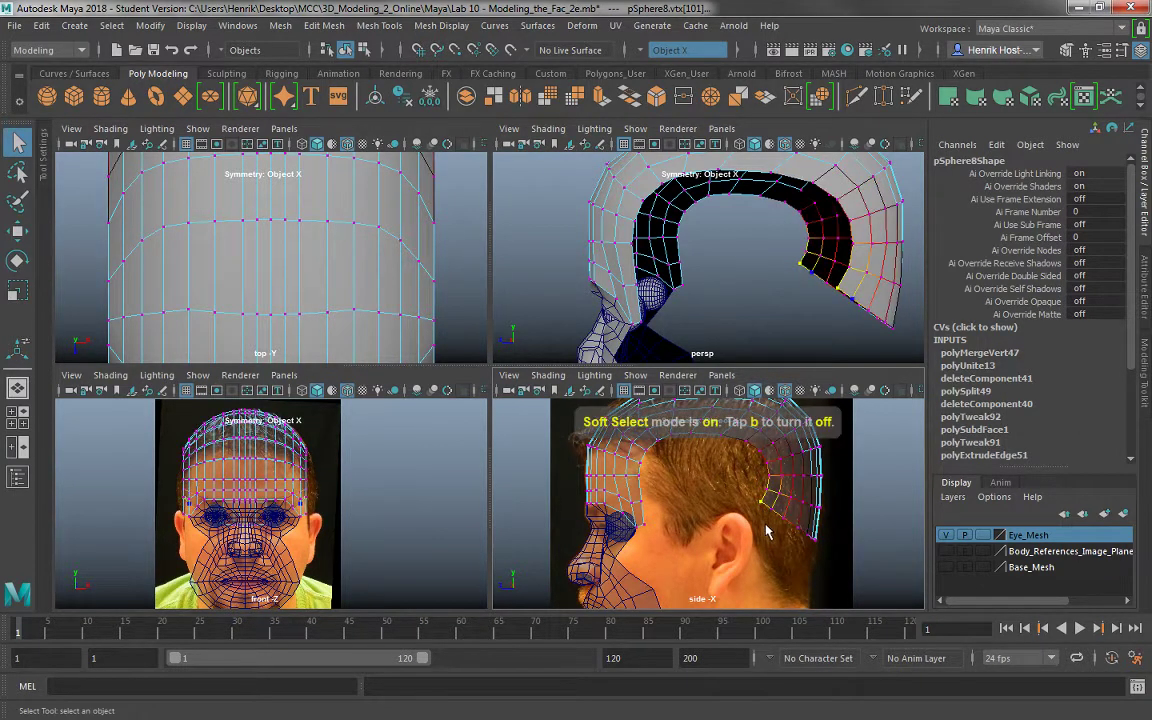
pyautogui.press('w')
pyautogui.moveTo(763, 499); pyautogui.dragTo(762, 530)
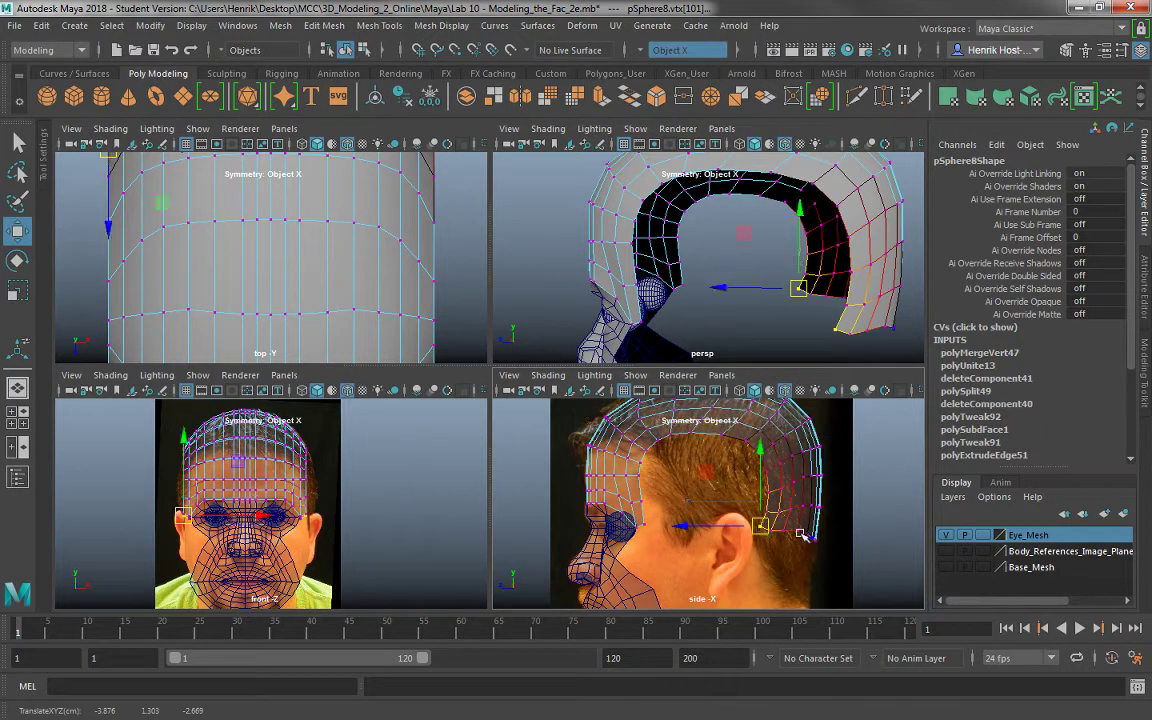
pyautogui.click(798, 537)
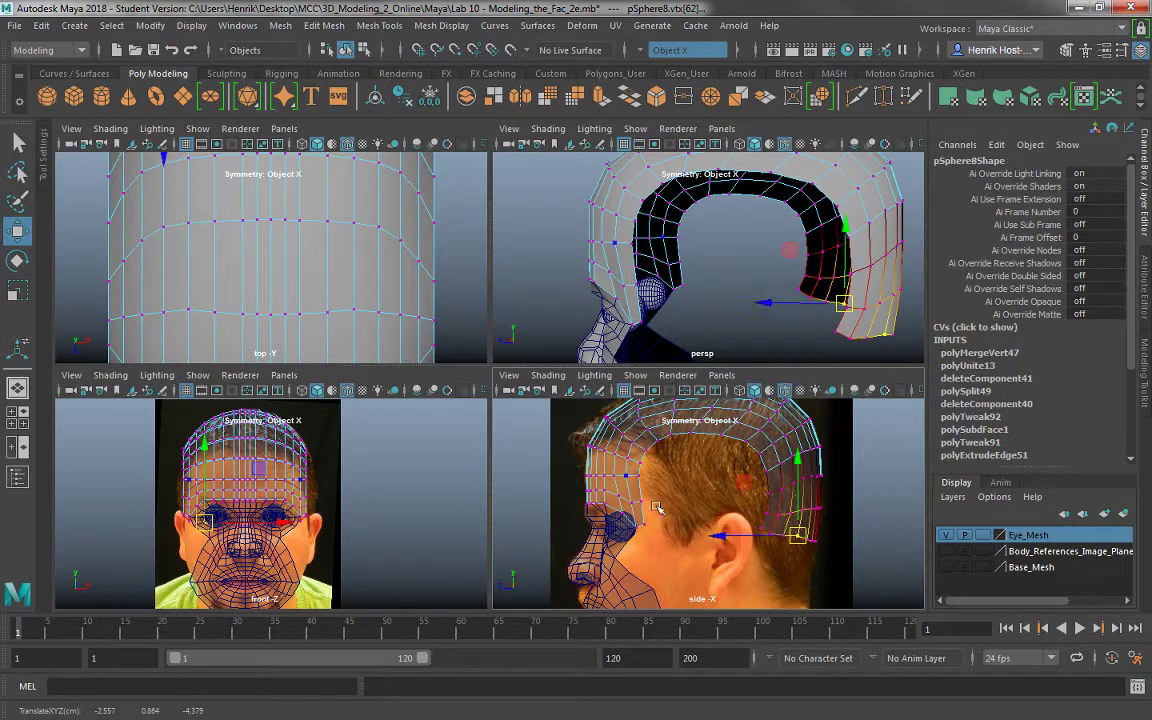
# Switch the skull mesh to edge editing and turn off Soft Select.
pyautogui.click(769, 520)
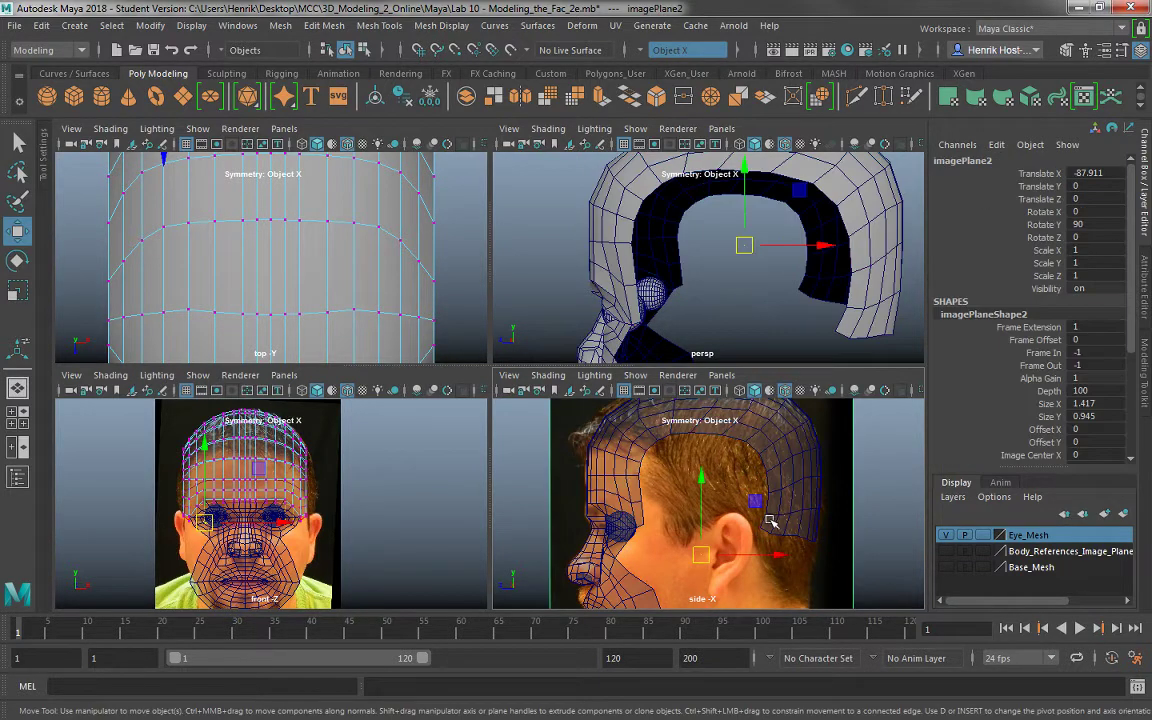
pyautogui.click(697, 410)
pyautogui.moveTo(617, 252); pyautogui.dragTo(622, 198, button='right')
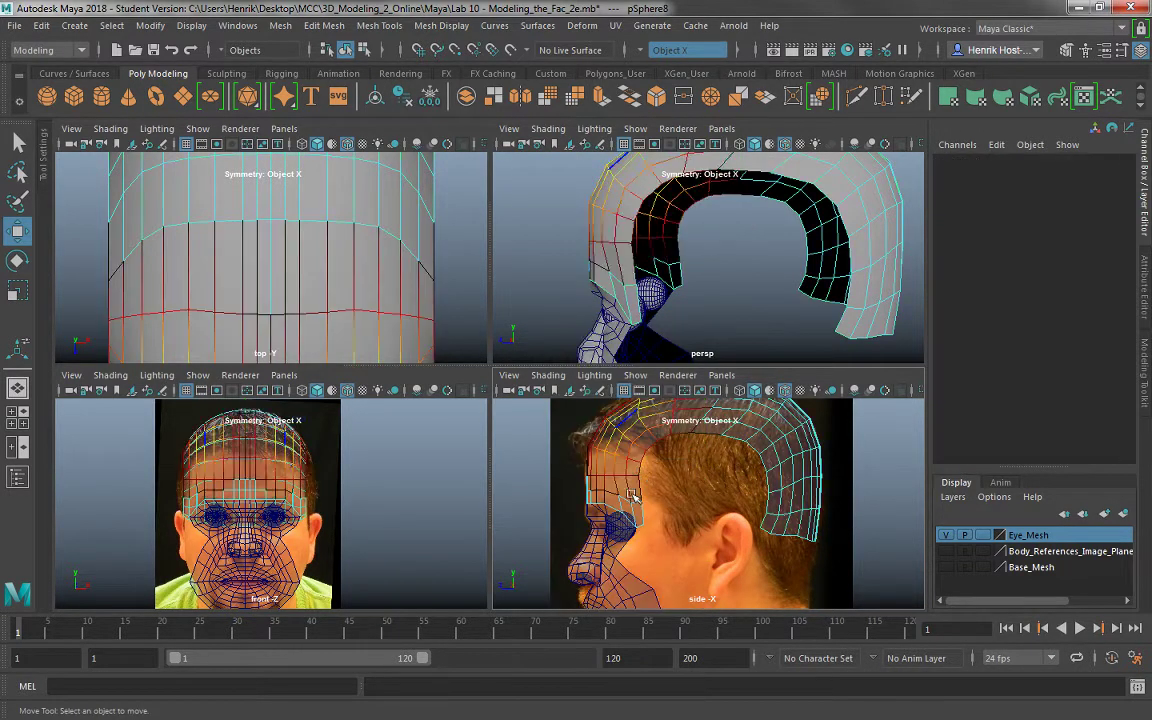
pyautogui.click(641, 513)
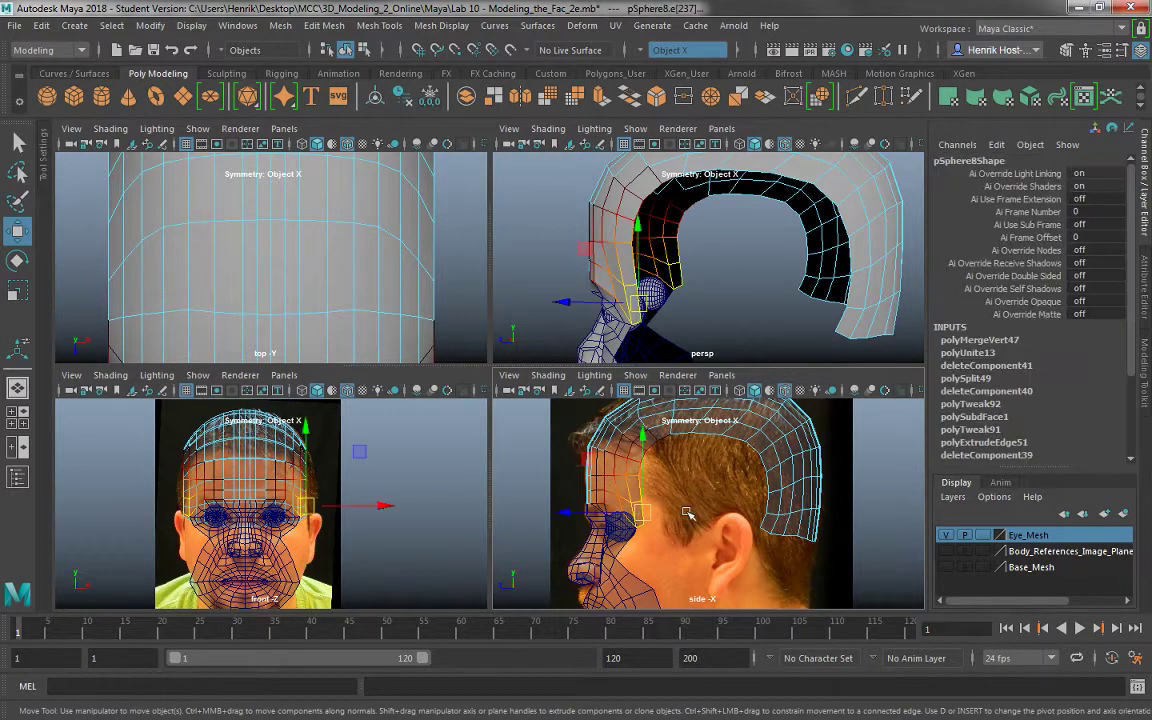
pyautogui.press('b')
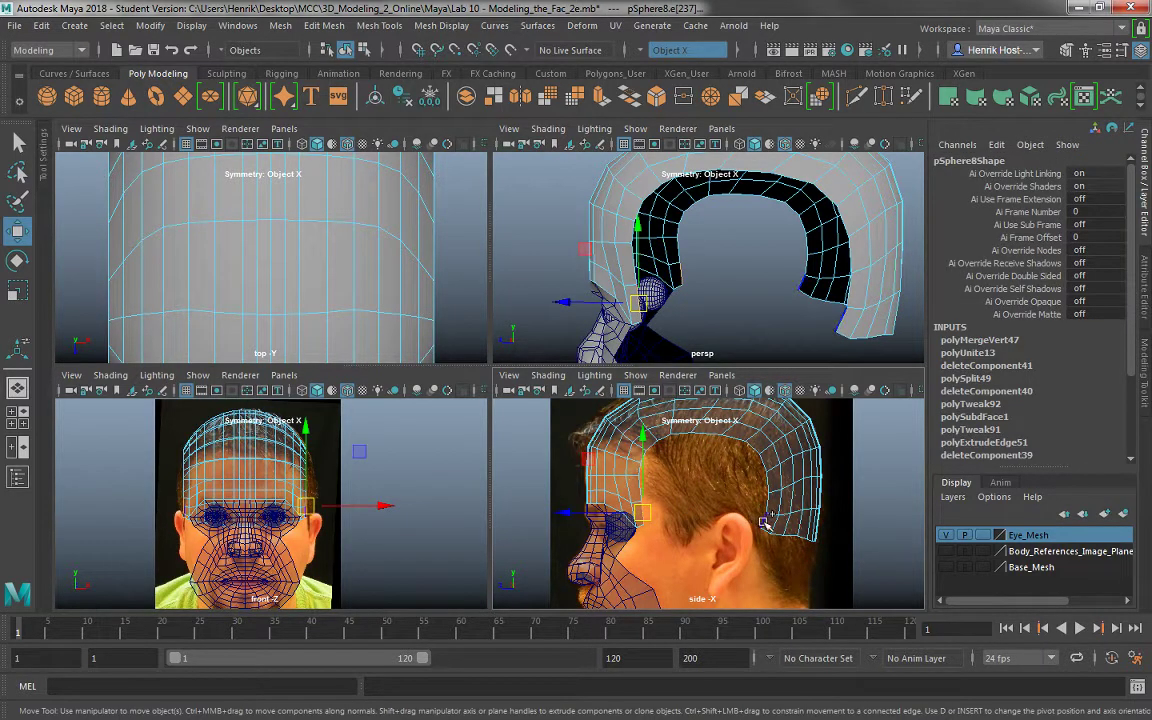
# Try to bridge only the lowest front and rear border edges of the skull's side opening with 1 division.
pyautogui.click(636, 534)
pyautogui.keyDown('alt'); pyautogui.moveTo(845, 358); pyautogui.dragTo(815, 133); pyautogui.keyUp('alt')
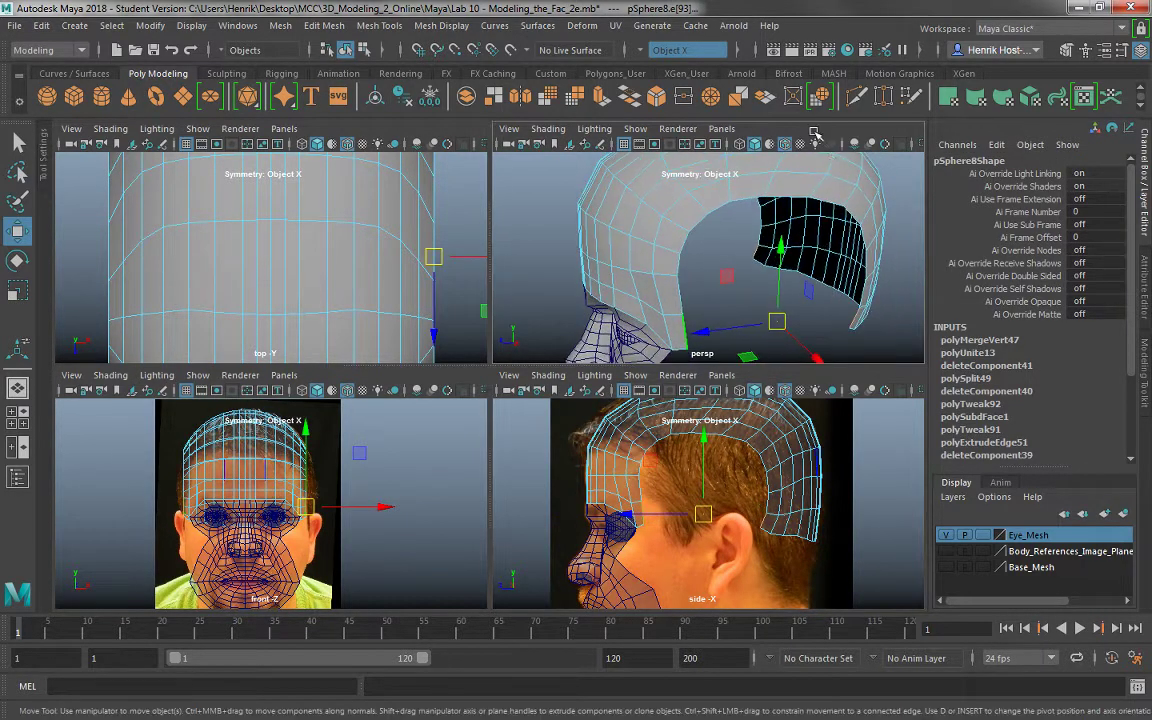
pyautogui.click(819, 98)
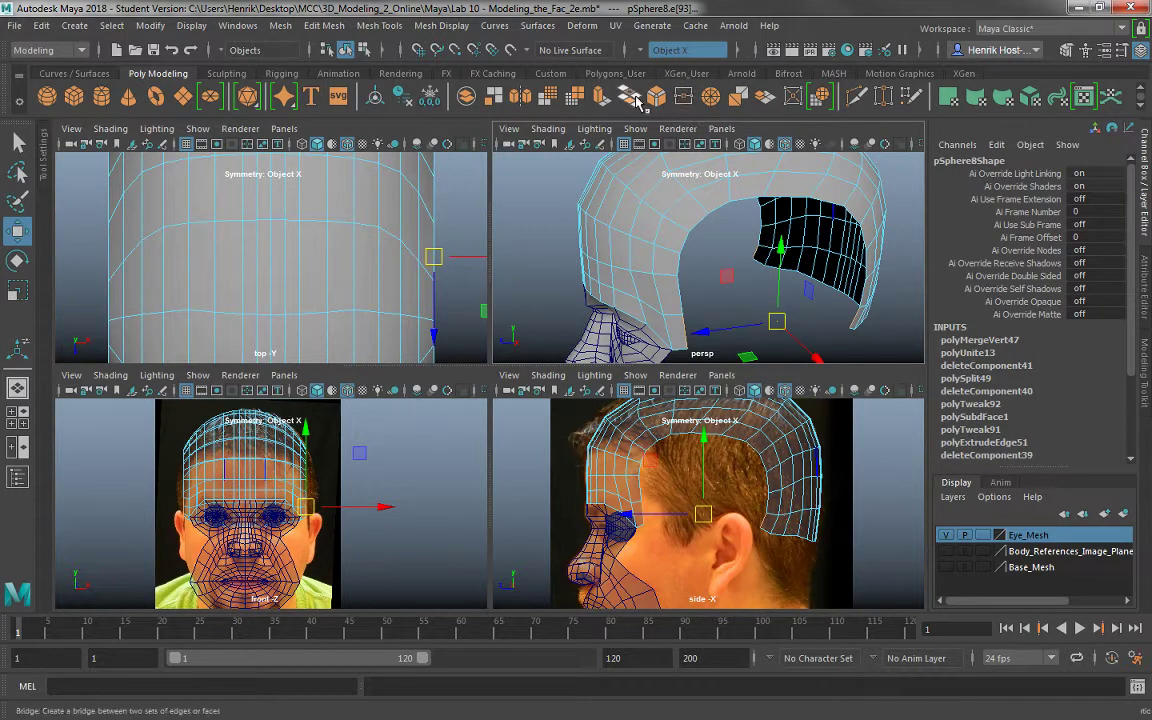
pyautogui.press('g')
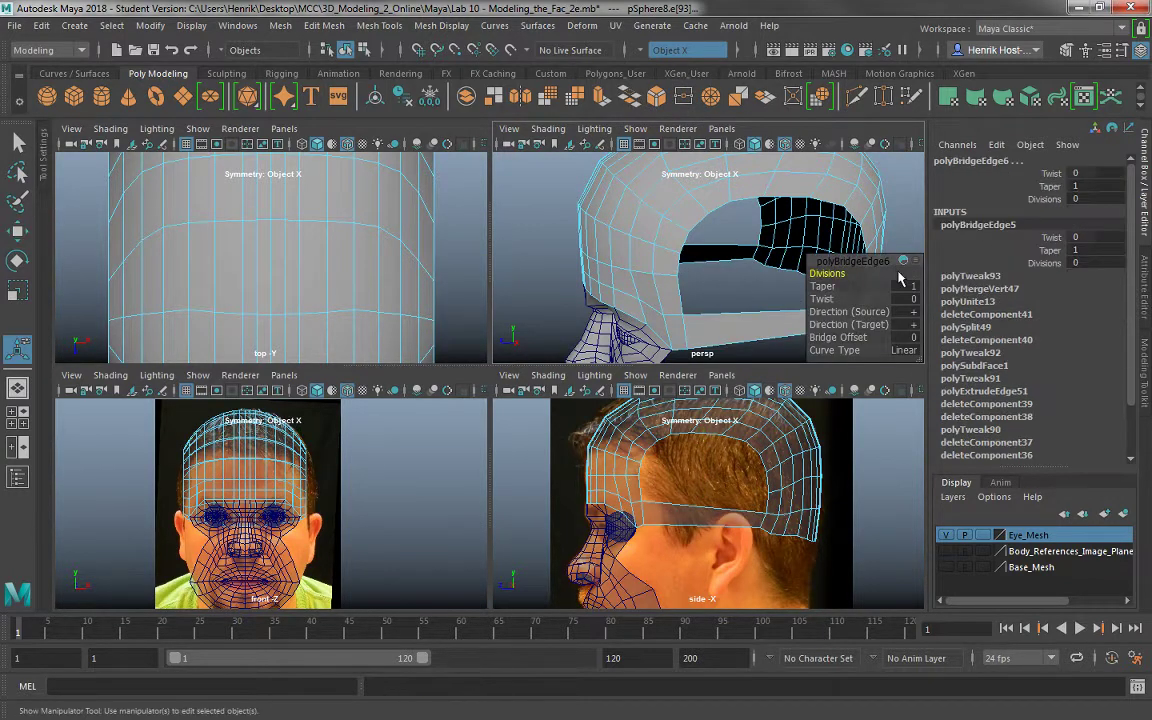
pyautogui.click(899, 275)
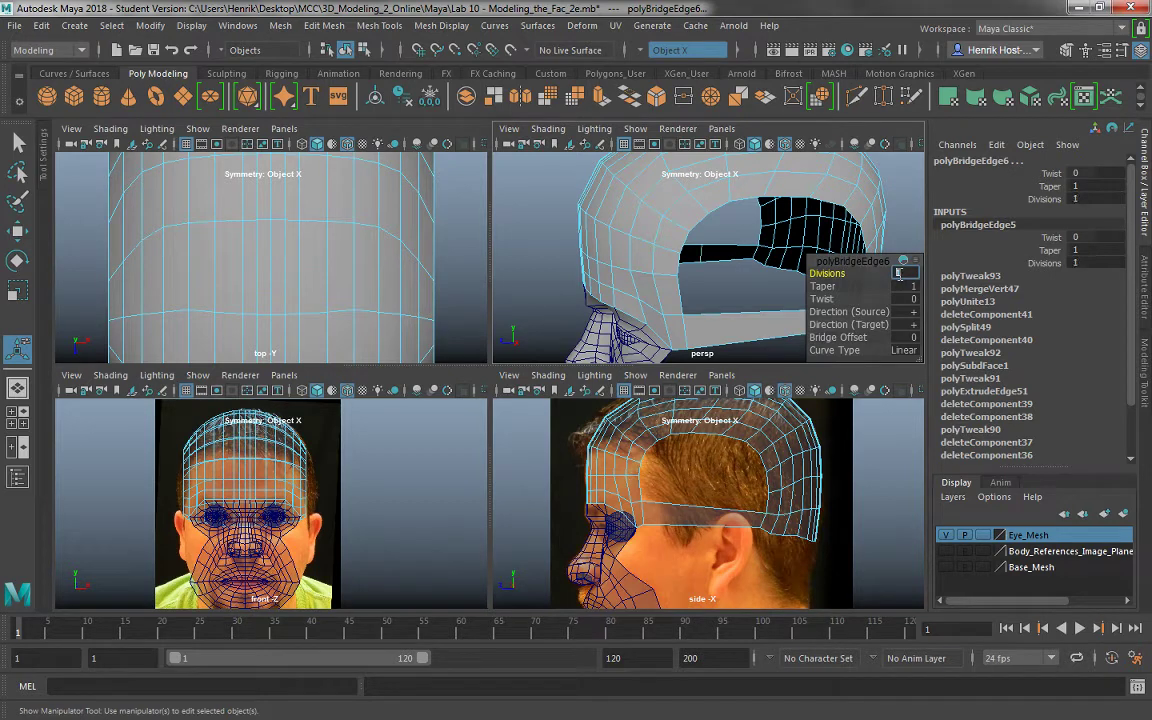
pyautogui.click(900, 272)
pyautogui.keyDown('alt'); pyautogui.moveTo(692, 292); pyautogui.dragTo(645, 249); pyautogui.keyUp('alt')
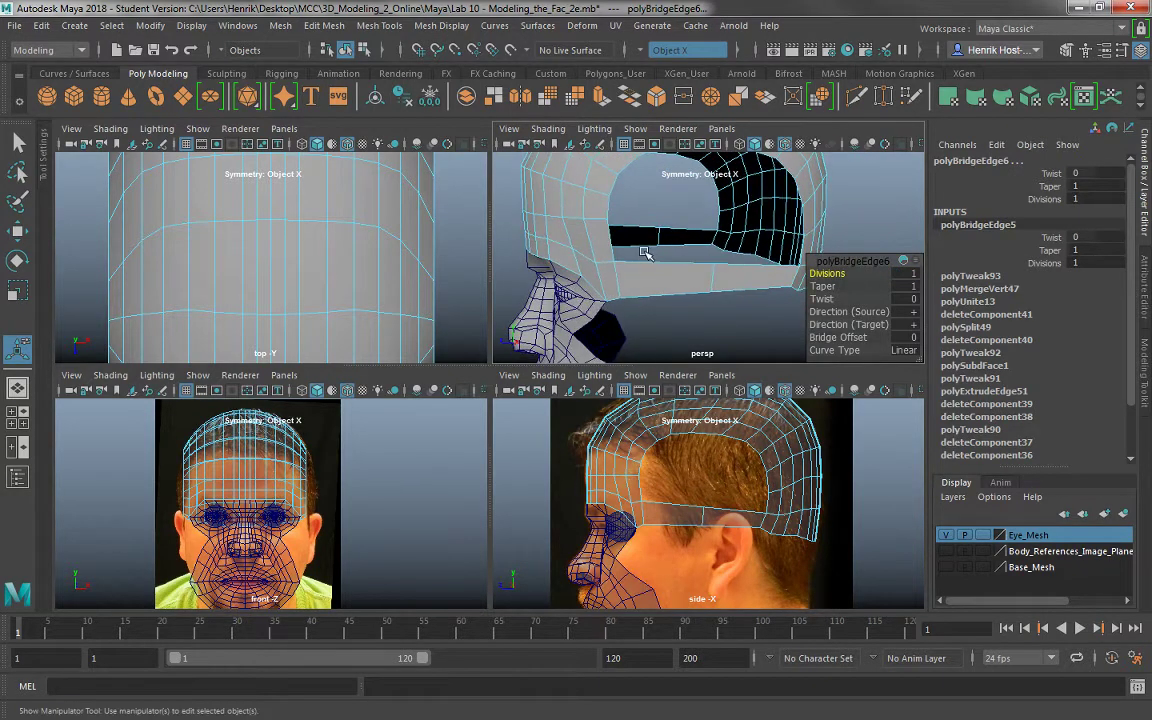
pyautogui.click(610, 247)
pyautogui.click(802, 252)
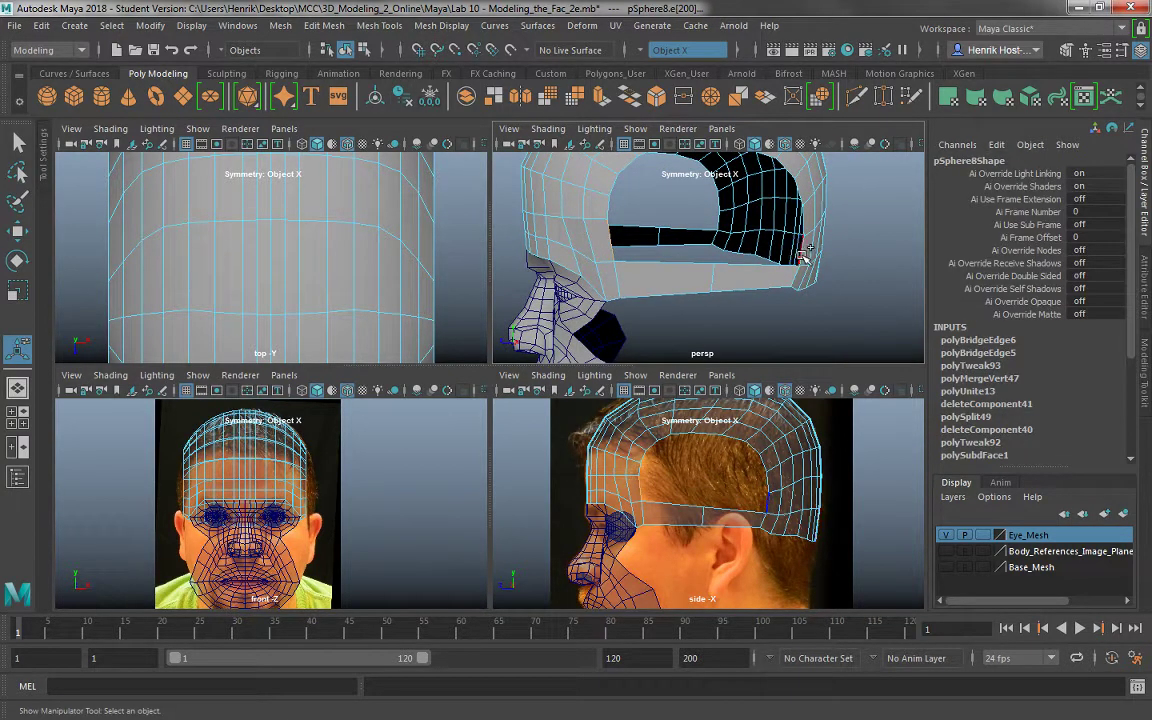
# Undo the single-strip bridge across the skull's side opening.
pyautogui.hotkey('ctrl', 'z')
pyautogui.hotkey('ctrl', 'z')
pyautogui.hotkey('ctrl', 'z')
pyautogui.hotkey('ctrl', 'z')
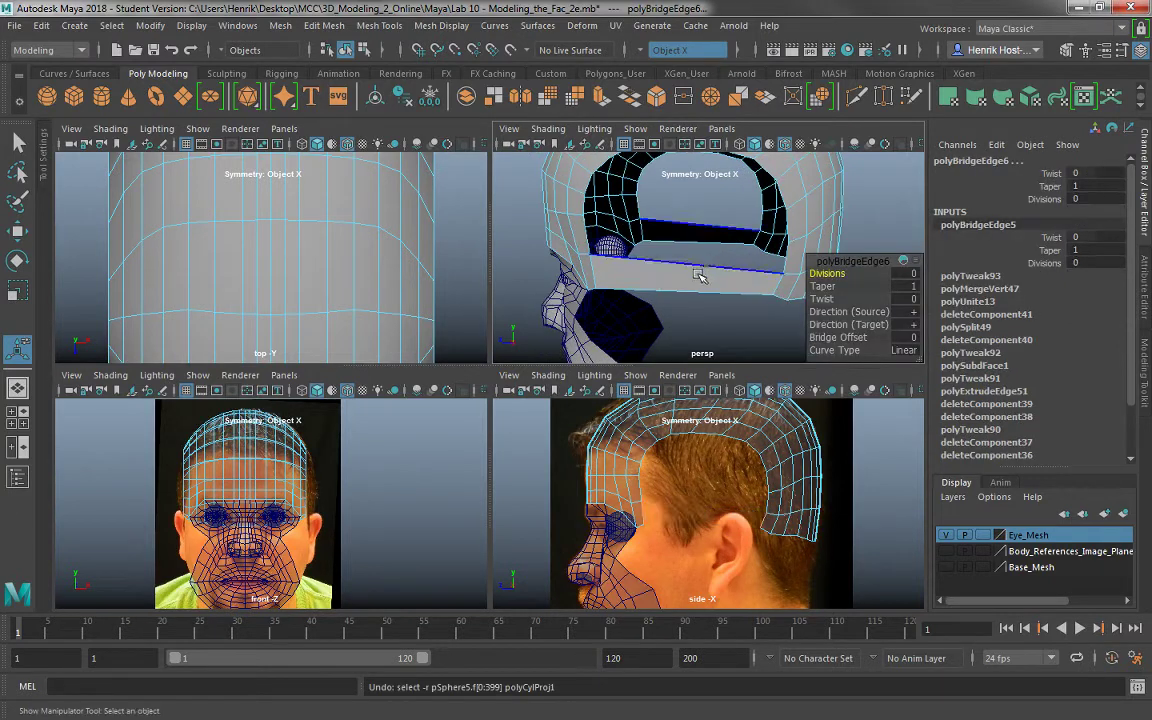
# Bridge the five lower front border edges of the skull's side opening to the matching rear ones, with Divisions set to 1.
pyautogui.moveTo(603, 284)
pyautogui.keyDown('alt'); pyautogui.mouseDown()
pyautogui.moveTo(689, 275)
pyautogui.moveTo(619, 288)
pyautogui.mouseUp(); pyautogui.keyUp('alt')
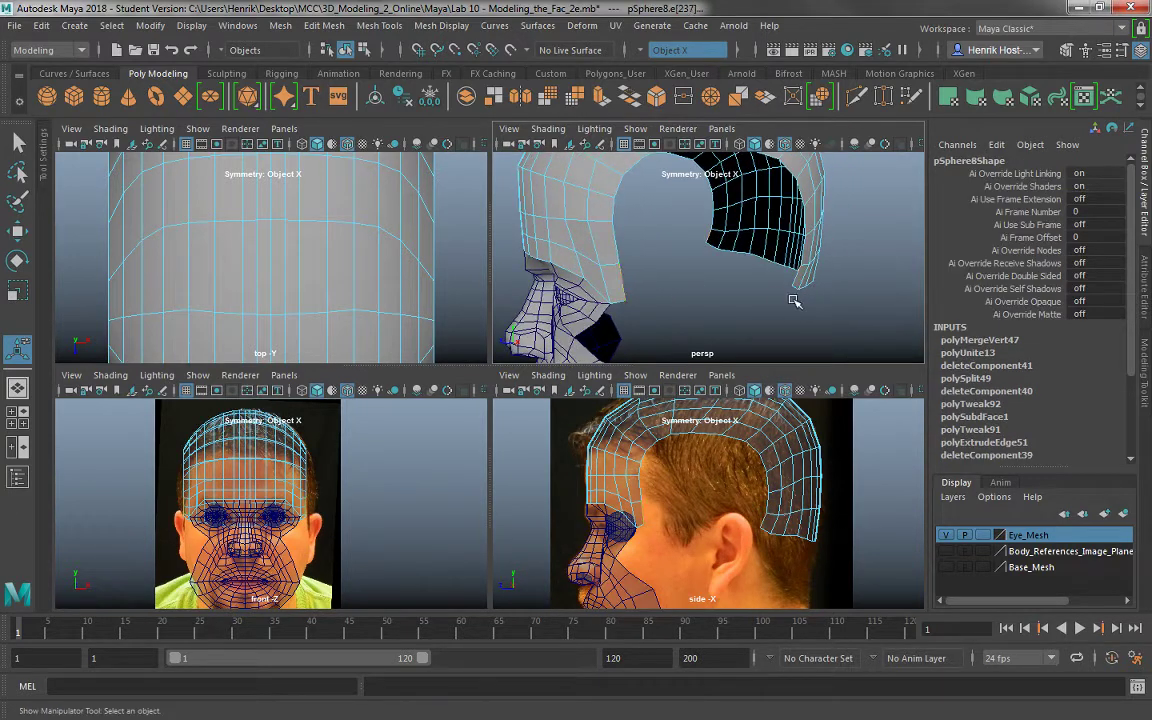
pyautogui.keyDown('alt'); pyautogui.moveTo(794, 301); pyautogui.dragTo(757, 293); pyautogui.keyUp('alt')
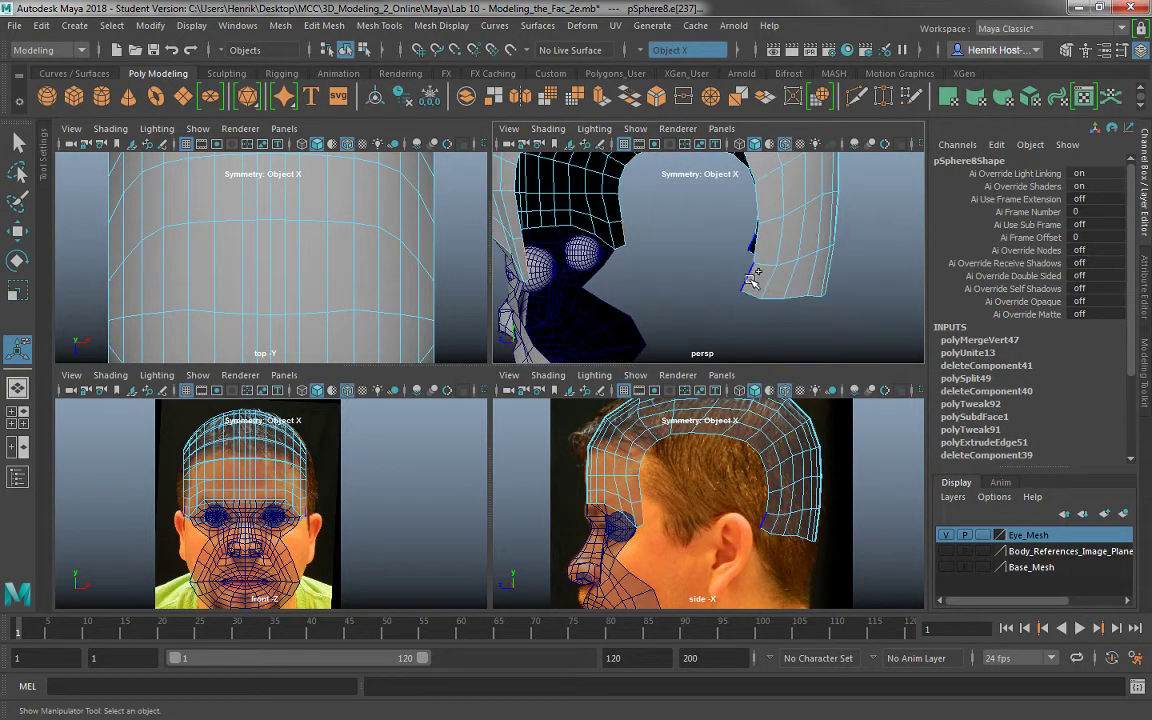
pyautogui.keyDown('alt'); pyautogui.moveTo(490, 212); pyautogui.dragTo(601, 240); pyautogui.keyUp('alt')
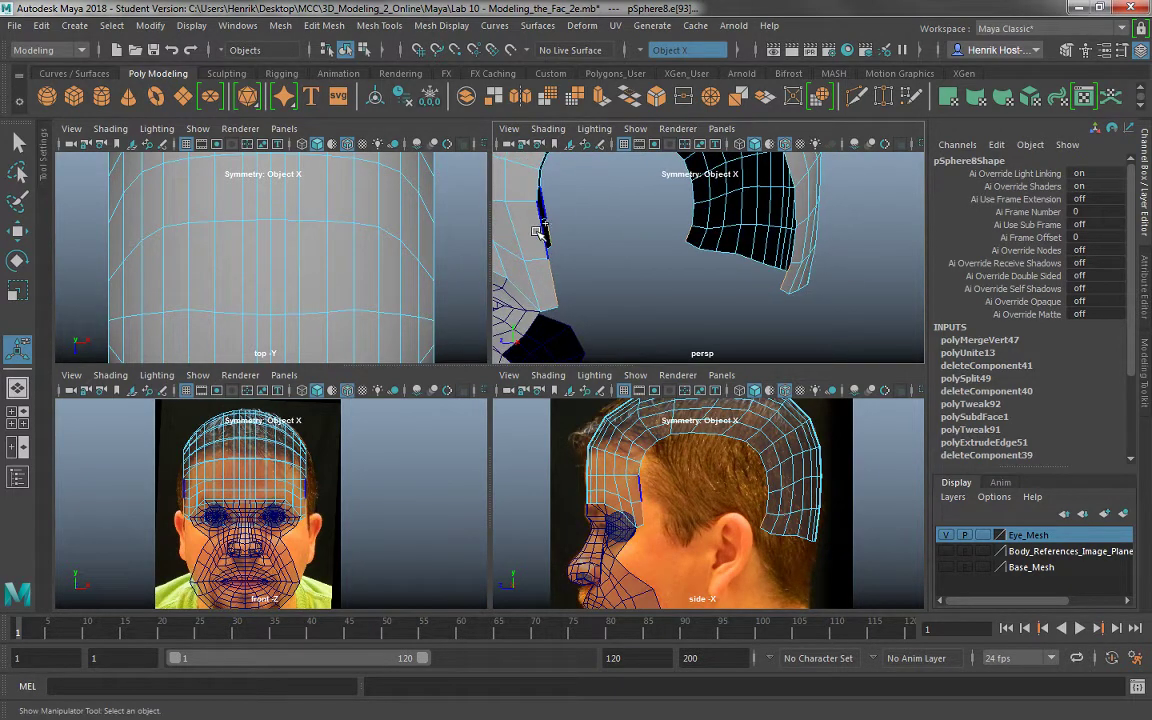
pyautogui.keyDown('alt'); pyautogui.moveTo(714, 231); pyautogui.dragTo(632, 203); pyautogui.keyUp('alt')
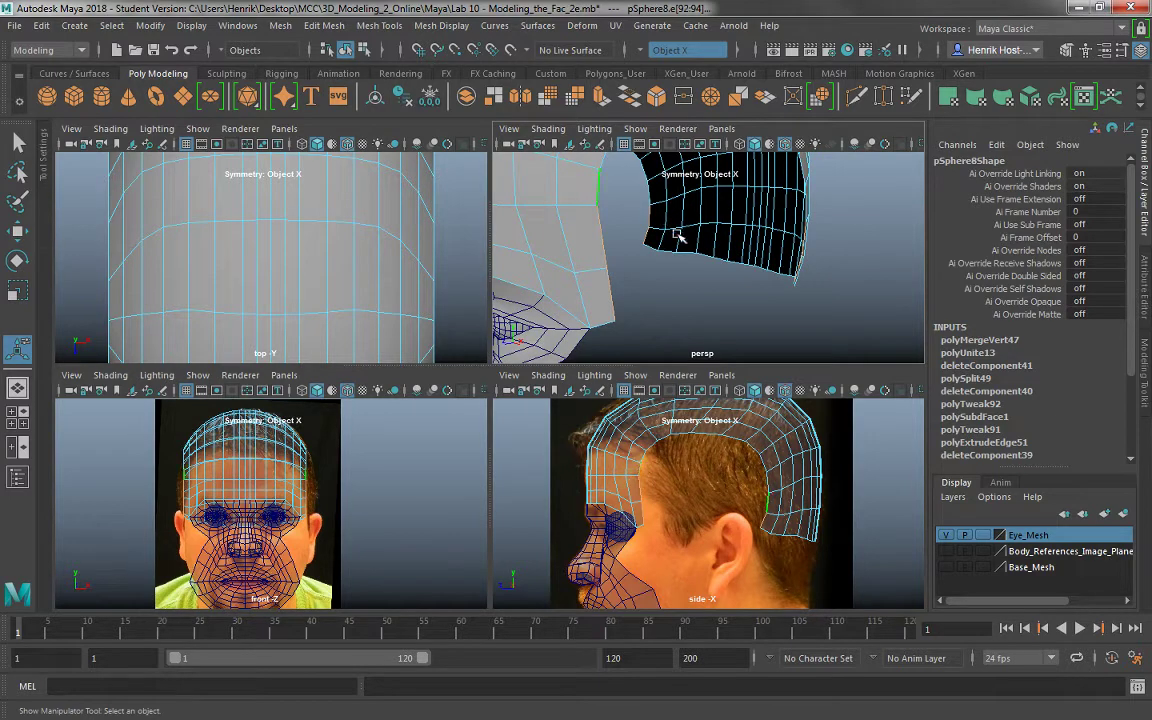
pyautogui.moveTo(677, 236)
pyautogui.keyDown('alt'); pyautogui.mouseDown()
pyautogui.moveTo(607, 237)
pyautogui.moveTo(622, 291)
pyautogui.moveTo(650, 262)
pyautogui.moveTo(696, 270)
pyautogui.moveTo(715, 257)
pyautogui.moveTo(668, 241)
pyautogui.mouseUp(); pyautogui.keyUp('alt')
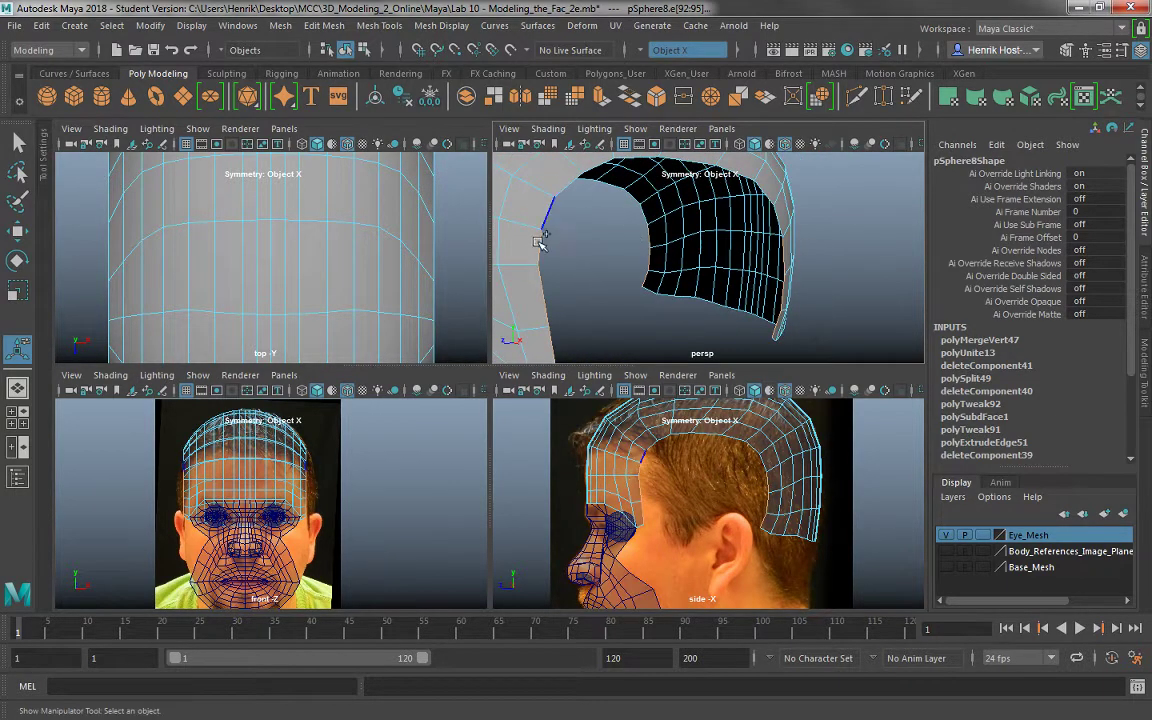
pyautogui.moveTo(593, 236)
pyautogui.keyDown('alt'); pyautogui.mouseDown()
pyautogui.moveTo(658, 278)
pyautogui.moveTo(661, 257)
pyautogui.moveTo(595, 238)
pyautogui.mouseUp(); pyautogui.keyUp('alt')
pyautogui.click(749, 210)
pyautogui.keyDown('alt'); pyautogui.moveTo(653, 268); pyautogui.dragTo(668, 244); pyautogui.keyUp('alt')
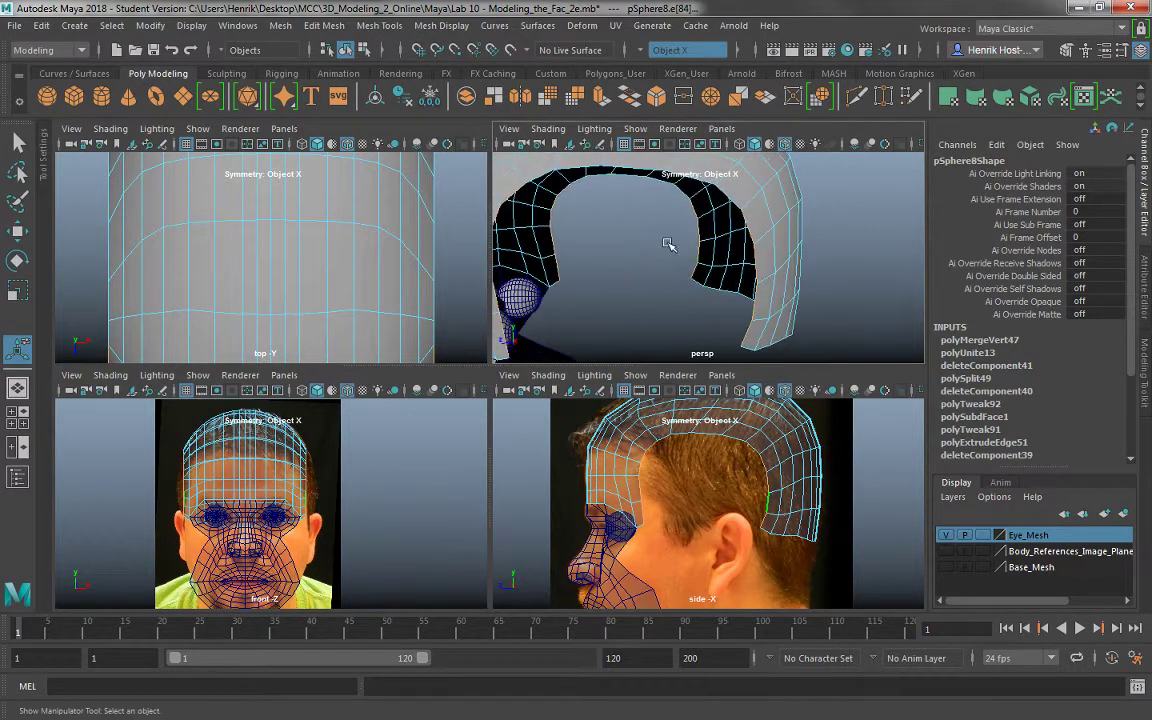
pyautogui.click(719, 202)
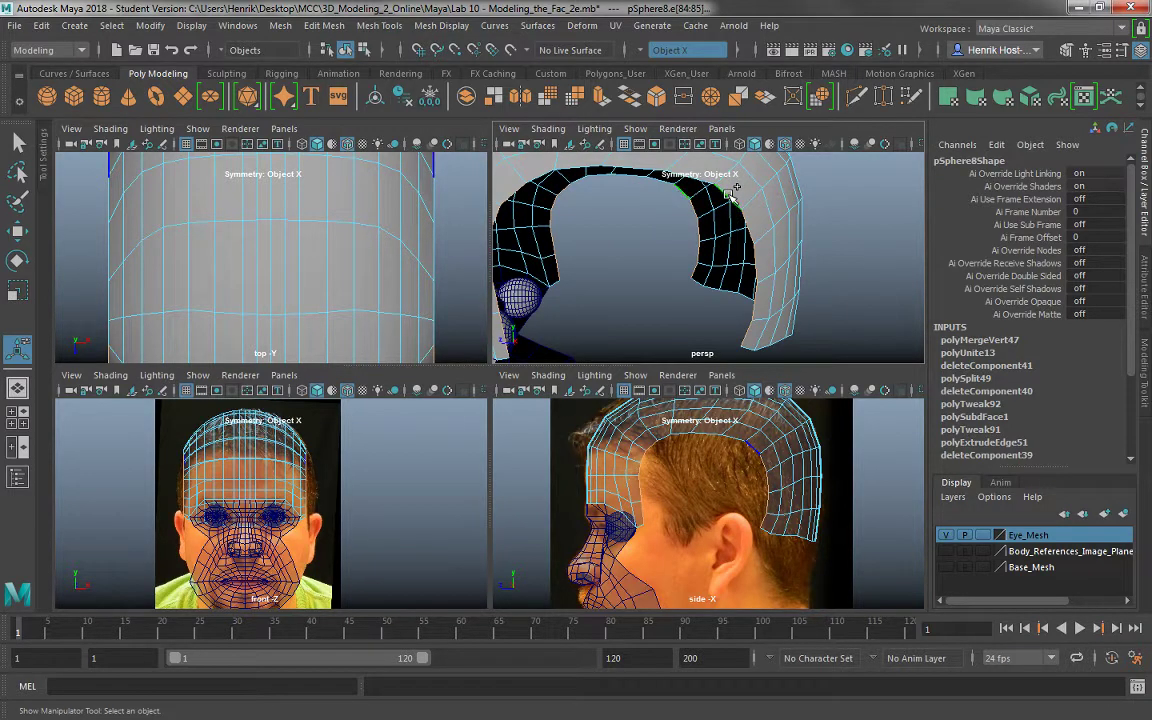
pyautogui.click(629, 97)
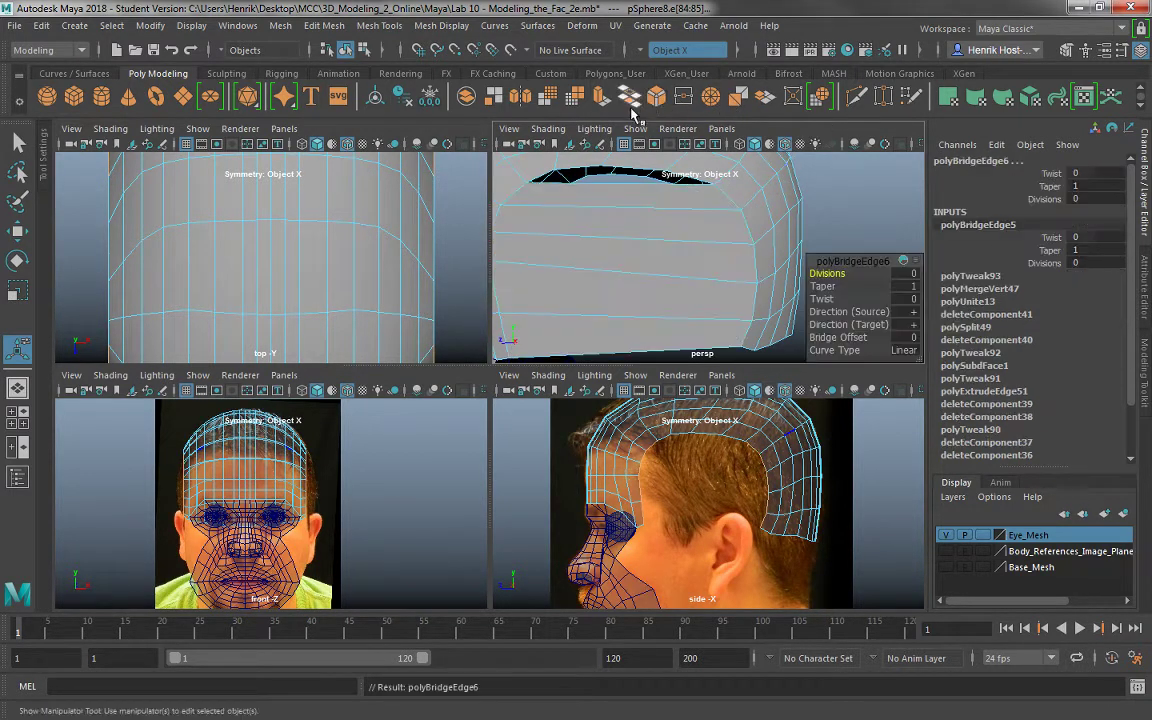
pyautogui.click(893, 279)
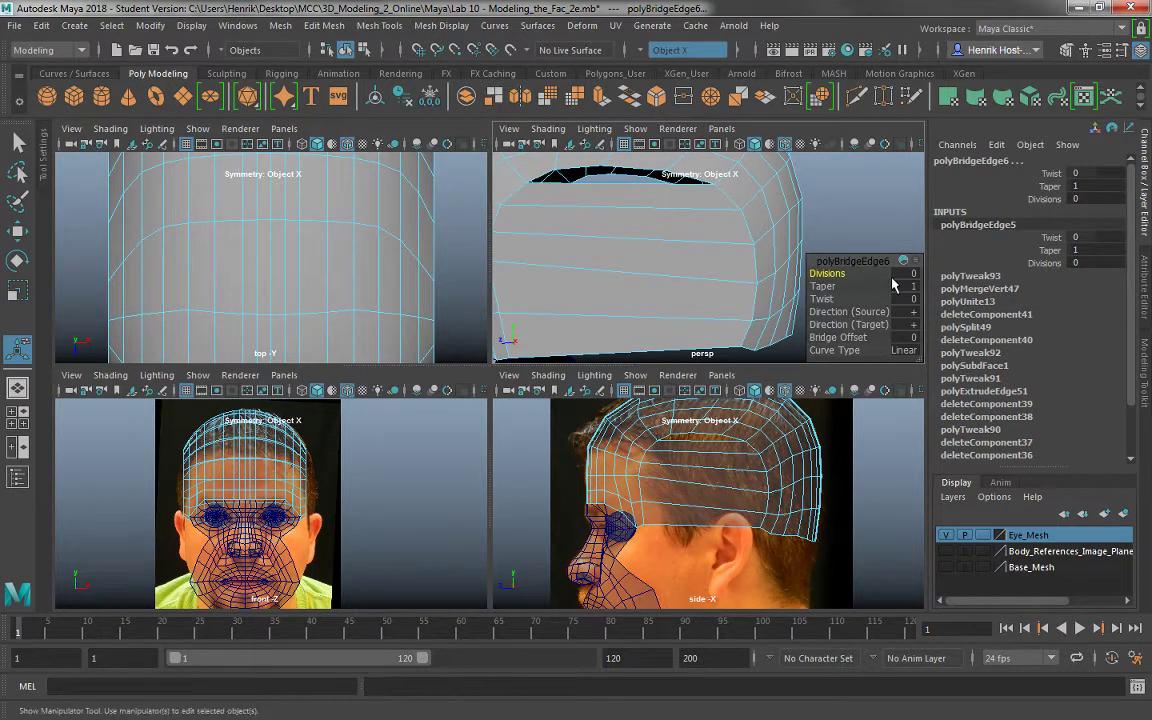
pyautogui.click(904, 274)
# Select all the newly bridged faces in the front and rear columns of the skull's side panel.
pyautogui.keyDown('alt'); pyautogui.moveTo(668, 301); pyautogui.dragTo(692, 280); pyautogui.keyUp('alt')
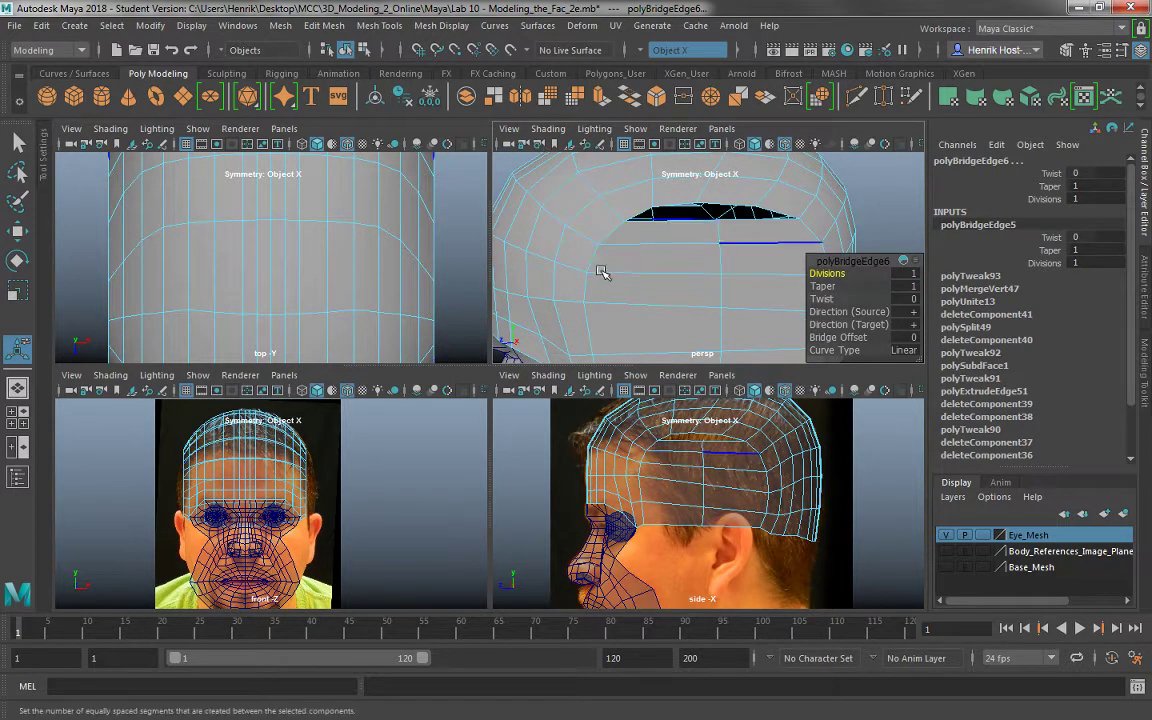
pyautogui.moveTo(642, 247); pyautogui.dragTo(643, 282, button='right')
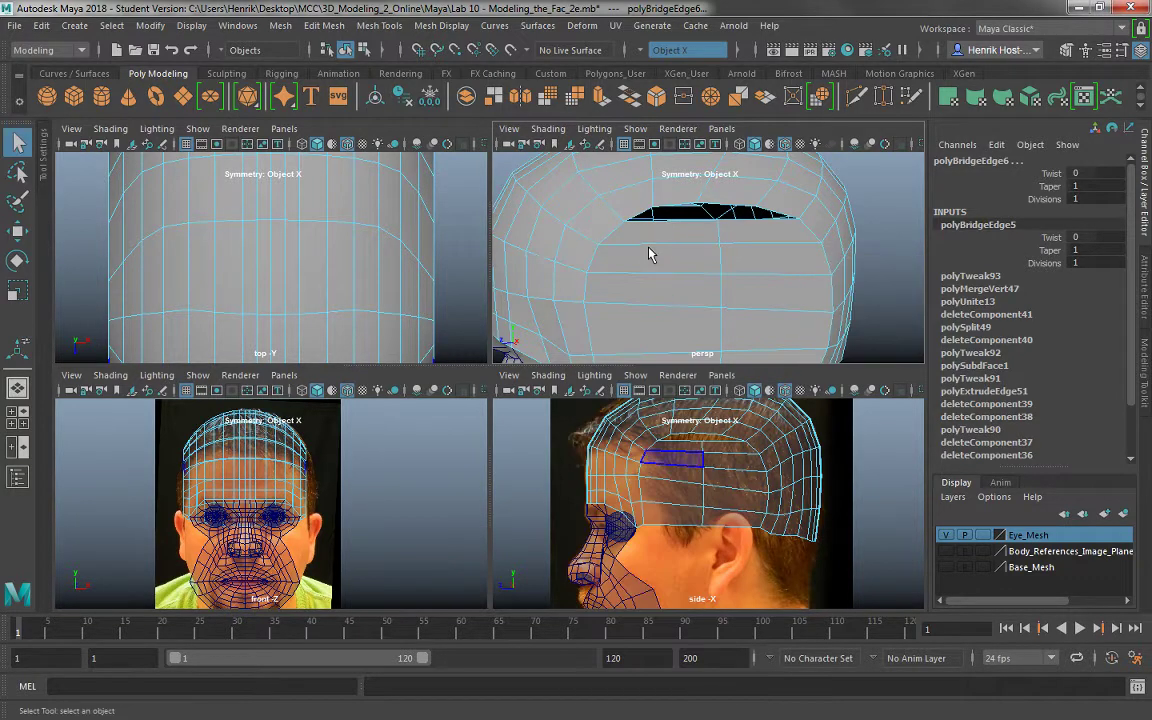
pyautogui.click(656, 238)
pyautogui.keyDown('shift'); pyautogui.doubleClick(656, 264); pyautogui.keyUp('shift')
pyautogui.keyDown('shift'); pyautogui.click(735, 237); pyautogui.keyUp('shift')
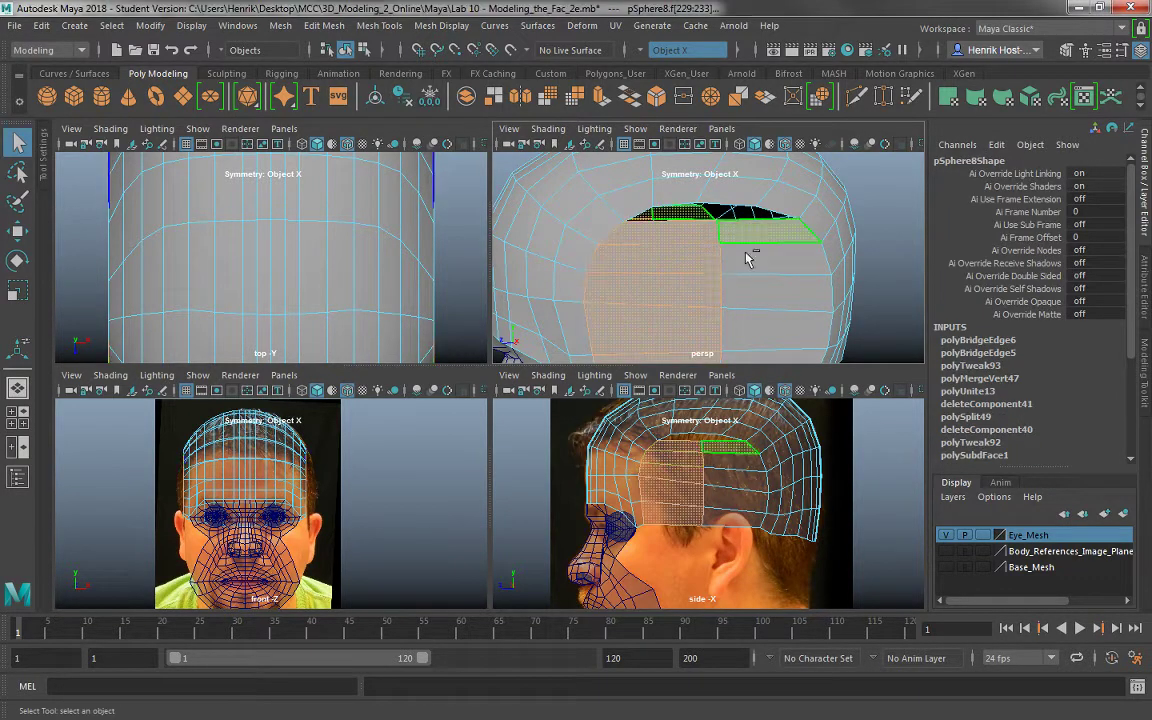
pyautogui.keyDown('shift'); pyautogui.doubleClick(752, 266); pyautogui.keyUp('shift')
pyautogui.click(857, 97)
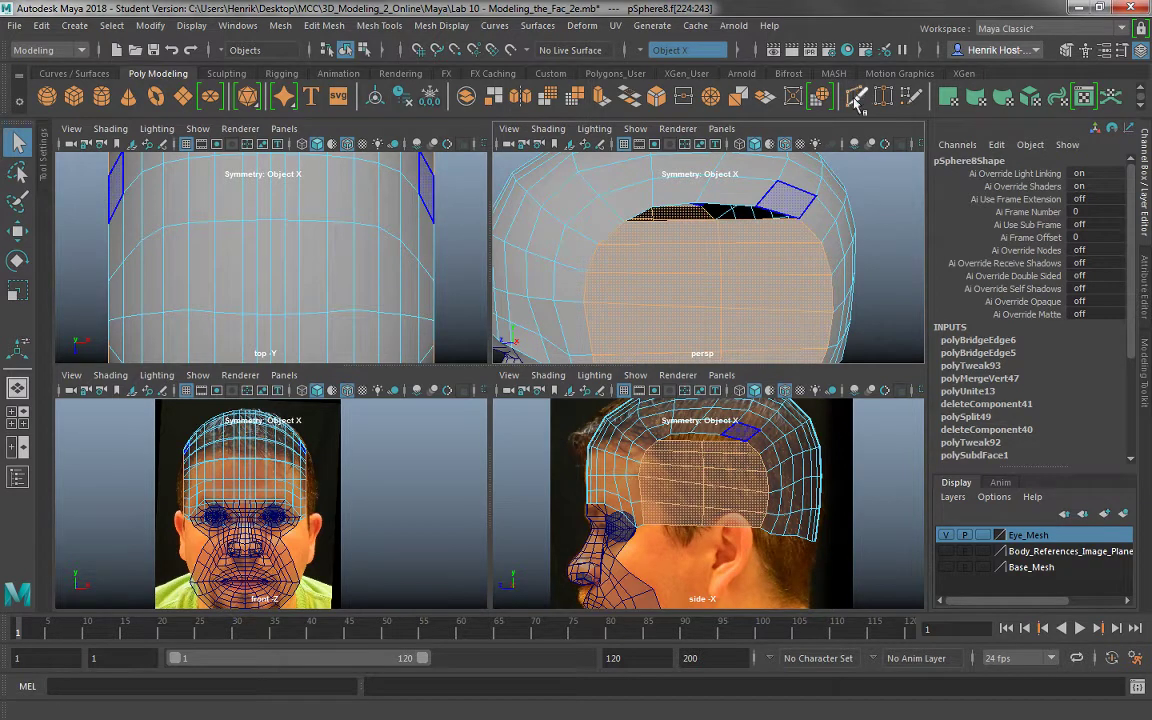
pyautogui.keyDown('ctrl'); pyautogui.moveTo(663, 249); pyautogui.dragTo(666, 252); pyautogui.keyUp('ctrl')
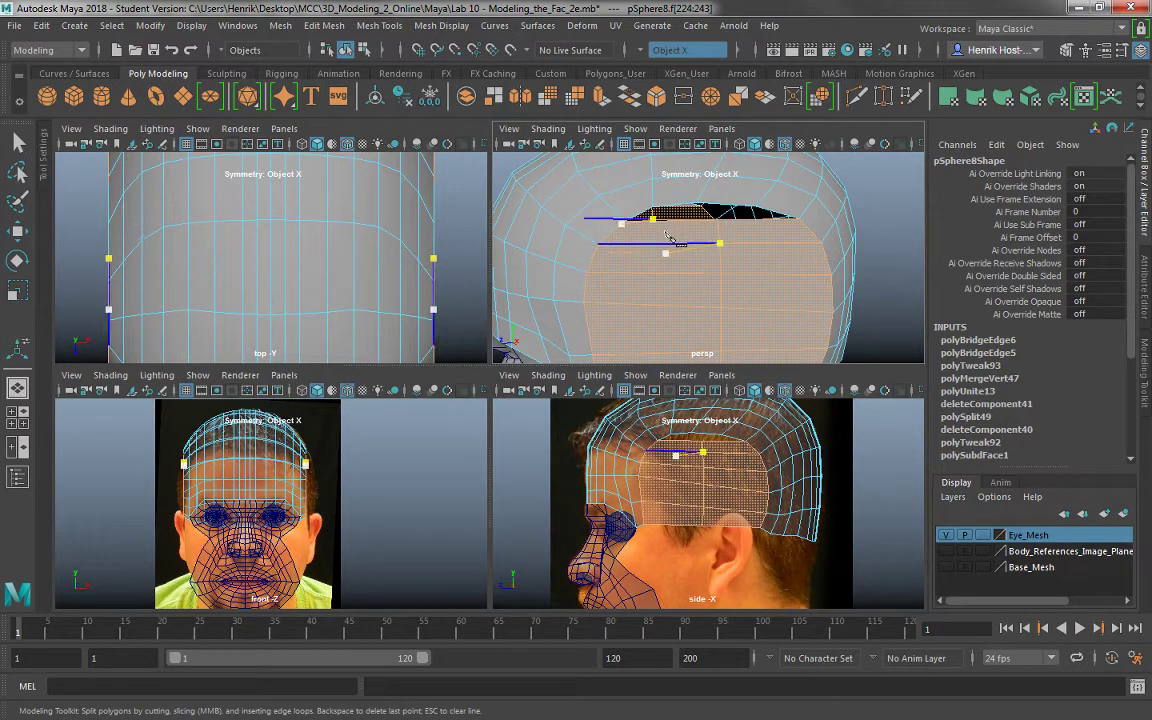
pyautogui.keyDown('alt'); pyautogui.moveTo(690, 262); pyautogui.dragTo(840, 228); pyautogui.keyUp('alt')
pyautogui.press('q')
pyautogui.keyDown('alt'); pyautogui.moveTo(771, 224); pyautogui.dragTo(763, 219); pyautogui.keyUp('alt')
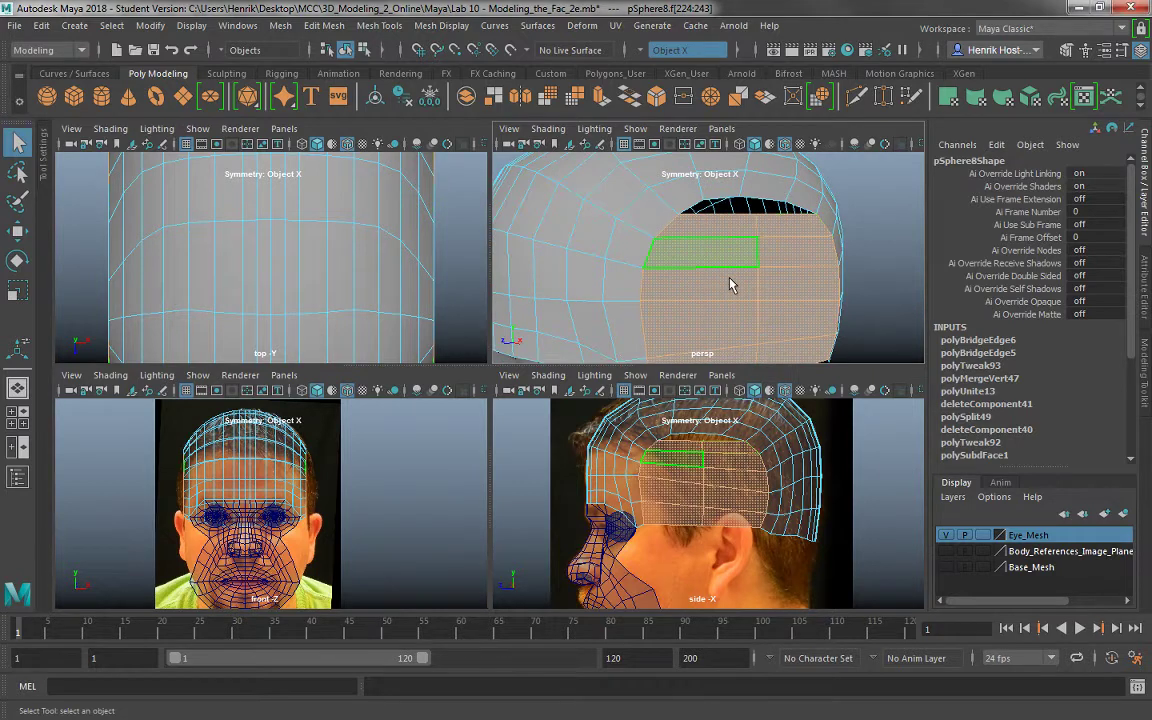
# Insert vertical edge loops with the Multi-Cut tool through the front and rear halves of the bridged side panel.
pyautogui.press('space')
pyautogui.scroll(2, 629, 349)
pyautogui.keyDown('alt'); pyautogui.moveTo(629, 349); pyautogui.dragTo(613, 314); pyautogui.keyUp('alt')
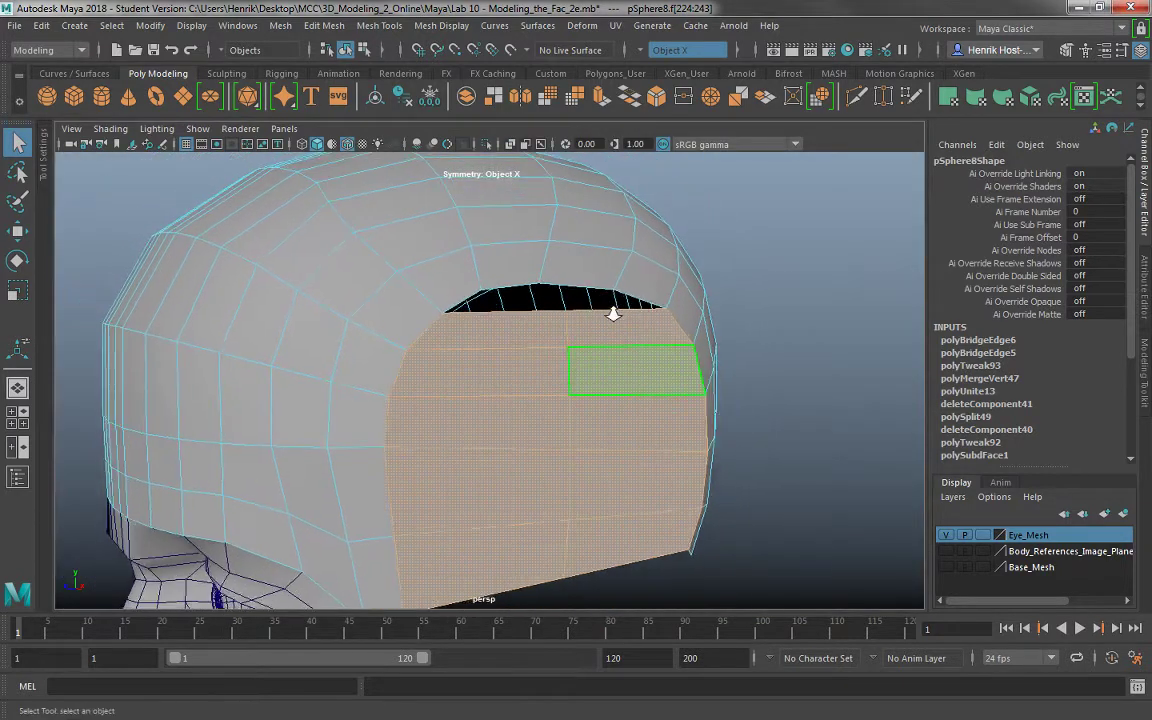
pyautogui.press('y')
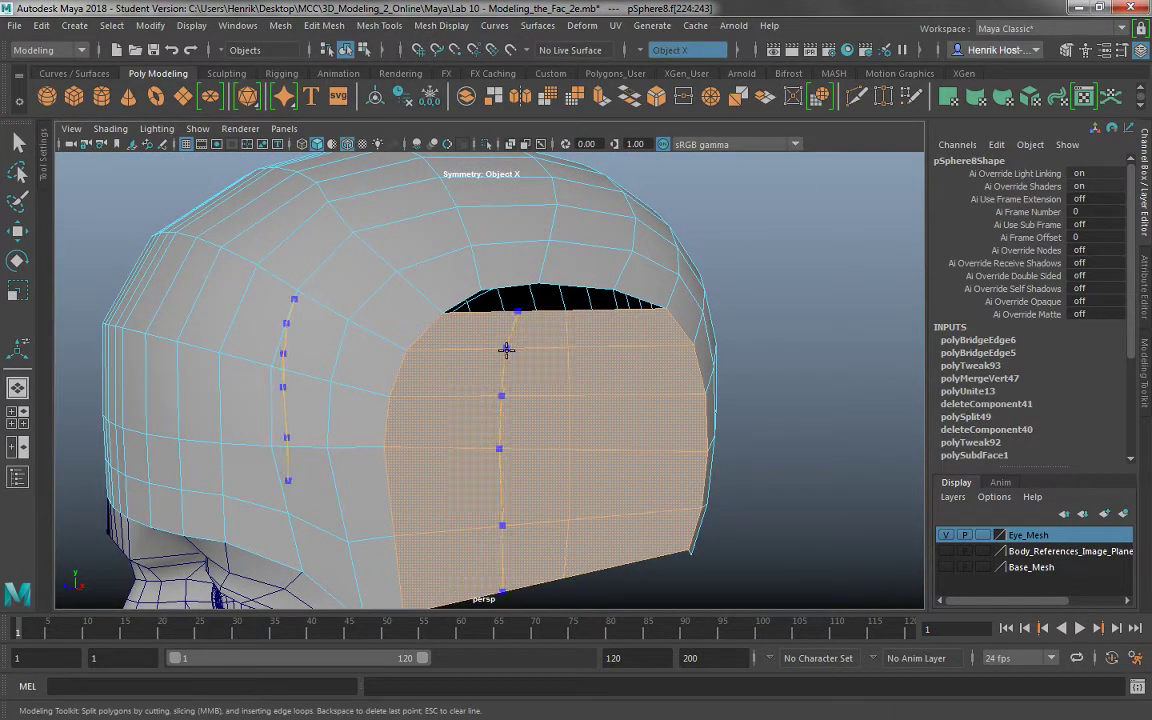
pyautogui.keyDown('ctrl'); pyautogui.click(617, 342); pyautogui.keyUp('ctrl')
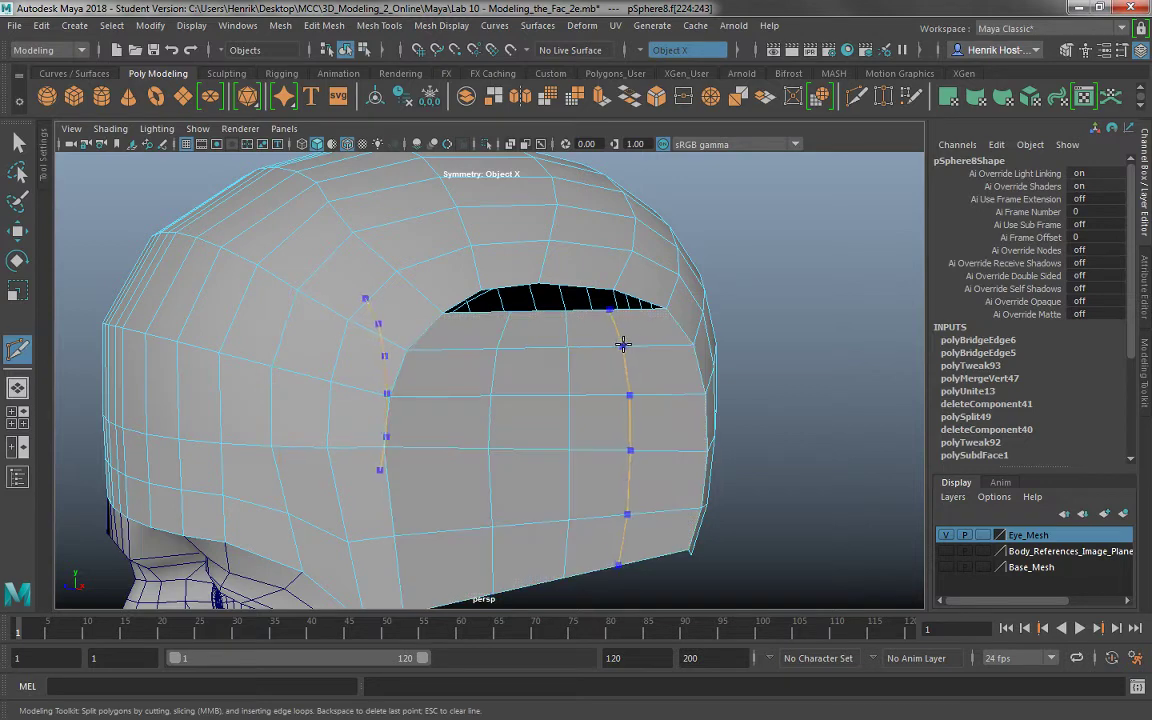
pyautogui.keyDown('ctrl'); pyautogui.click(625, 344); pyautogui.keyUp('ctrl')
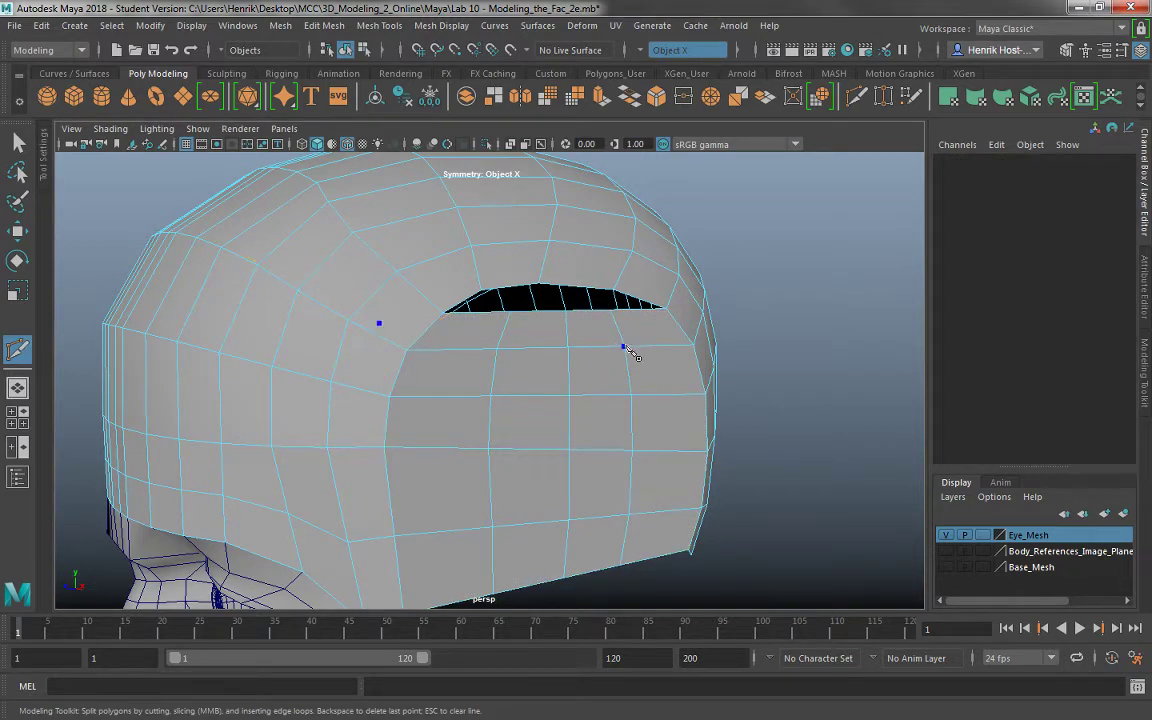
# Merge the three vertex pairs across the open gap above the bridged side panel.
pyautogui.click(18, 142)
pyautogui.moveTo(494, 242); pyautogui.dragTo(419, 242, button='right')
pyautogui.click(478, 290)
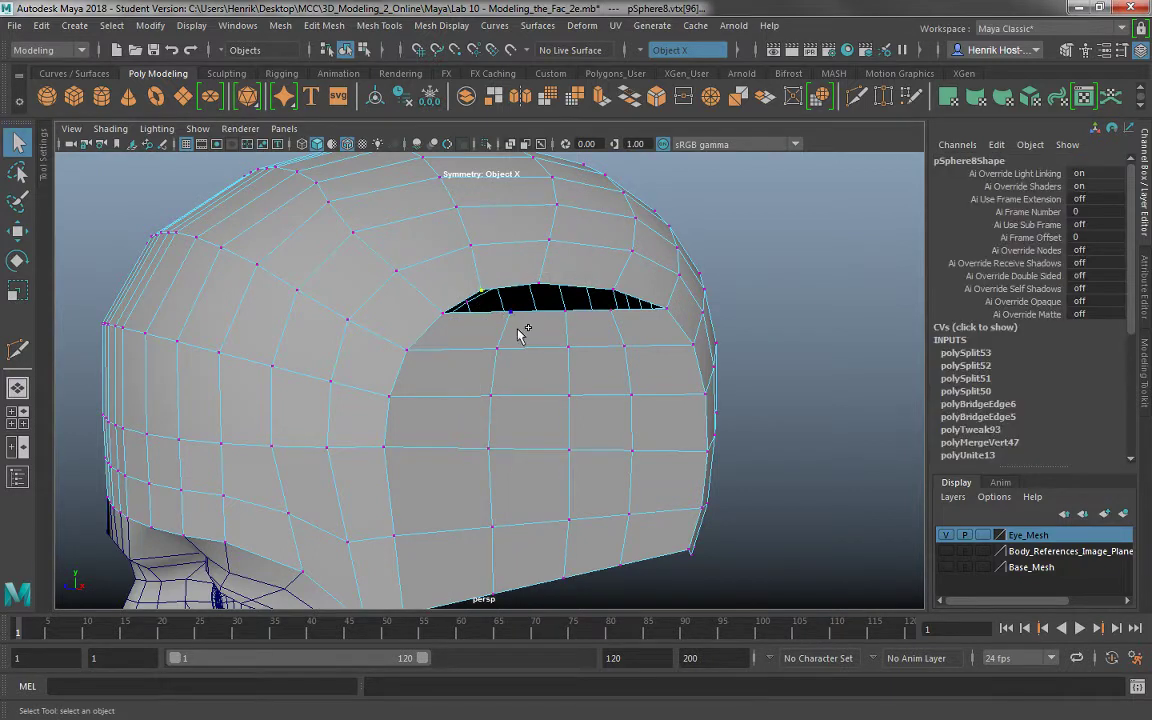
pyautogui.keyDown('shift'); pyautogui.moveTo(518, 337); pyautogui.dragTo(500, 212, button='right'); pyautogui.keyUp('shift')
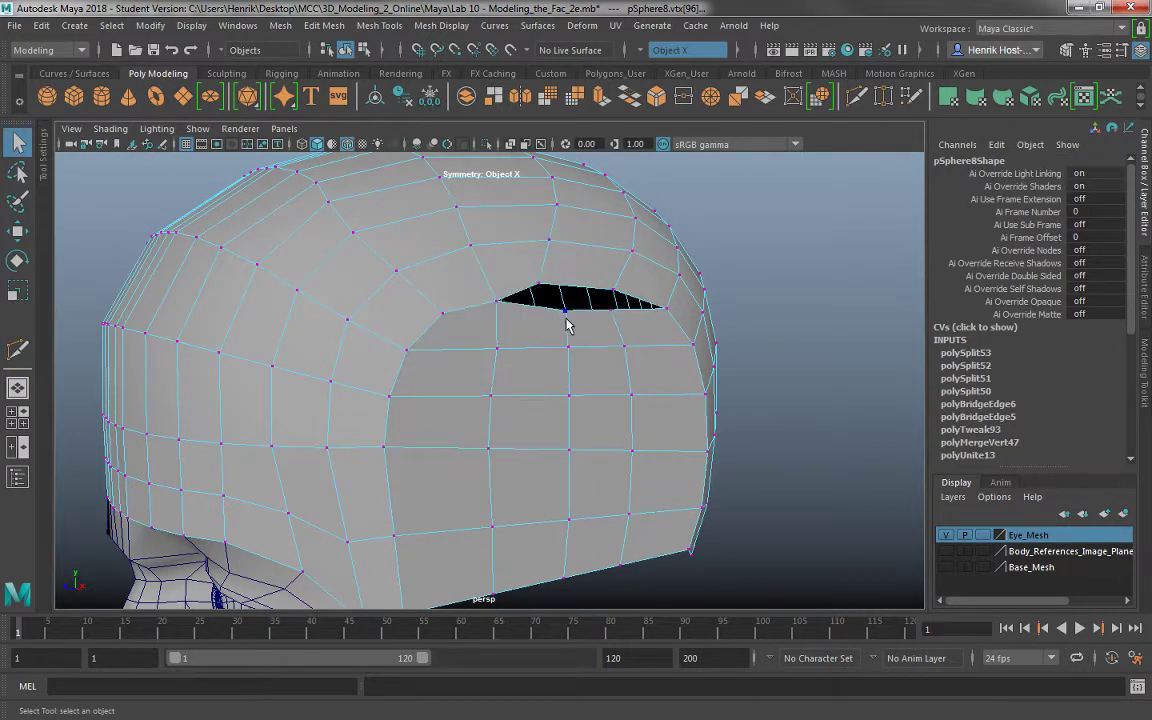
pyautogui.press('g')
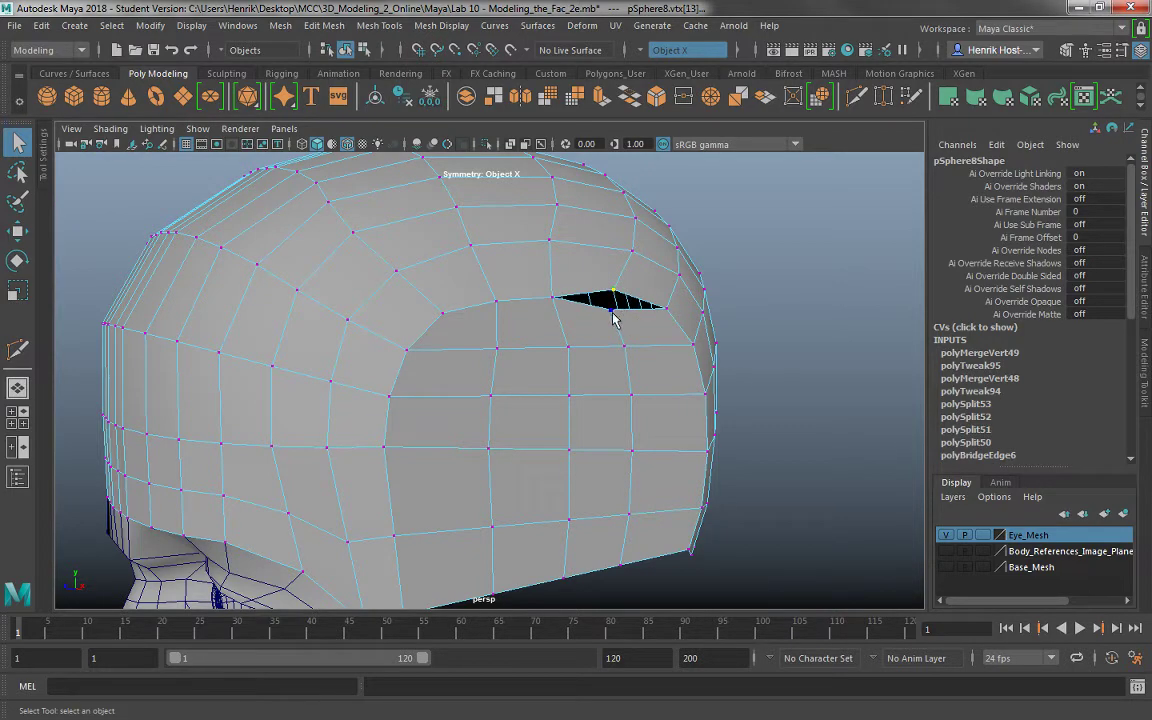
pyautogui.click(617, 293)
pyautogui.press('g')
# Merge the three matching vertex pairs along the upper seam of the side panel on the skull's opposite side.
pyautogui.keyDown('alt'); pyautogui.moveTo(489, 303); pyautogui.dragTo(801, 324); pyautogui.keyUp('alt')
pyautogui.keyDown('alt'); pyautogui.moveTo(580, 410); pyautogui.dragTo(651, 449); pyautogui.keyUp('alt')
pyautogui.press('g')
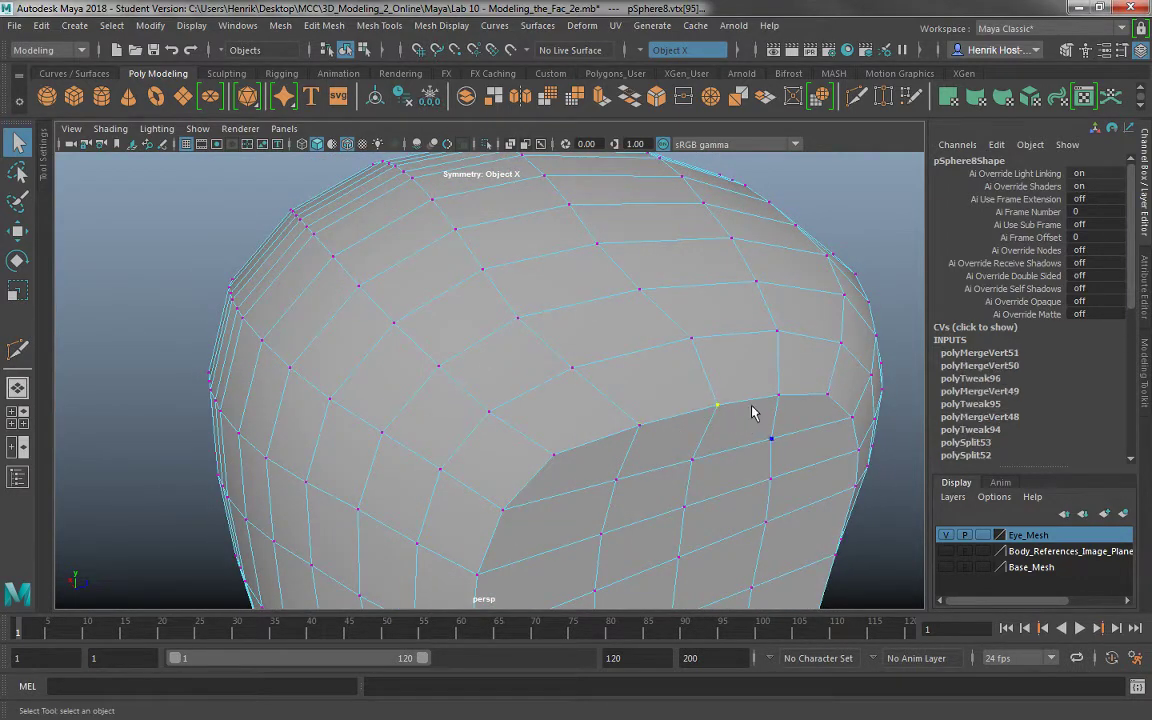
pyautogui.press('g')
pyautogui.press('g')
pyautogui.keyDown('alt'); pyautogui.moveTo(717, 410); pyautogui.dragTo(513, 311); pyautogui.keyUp('alt')
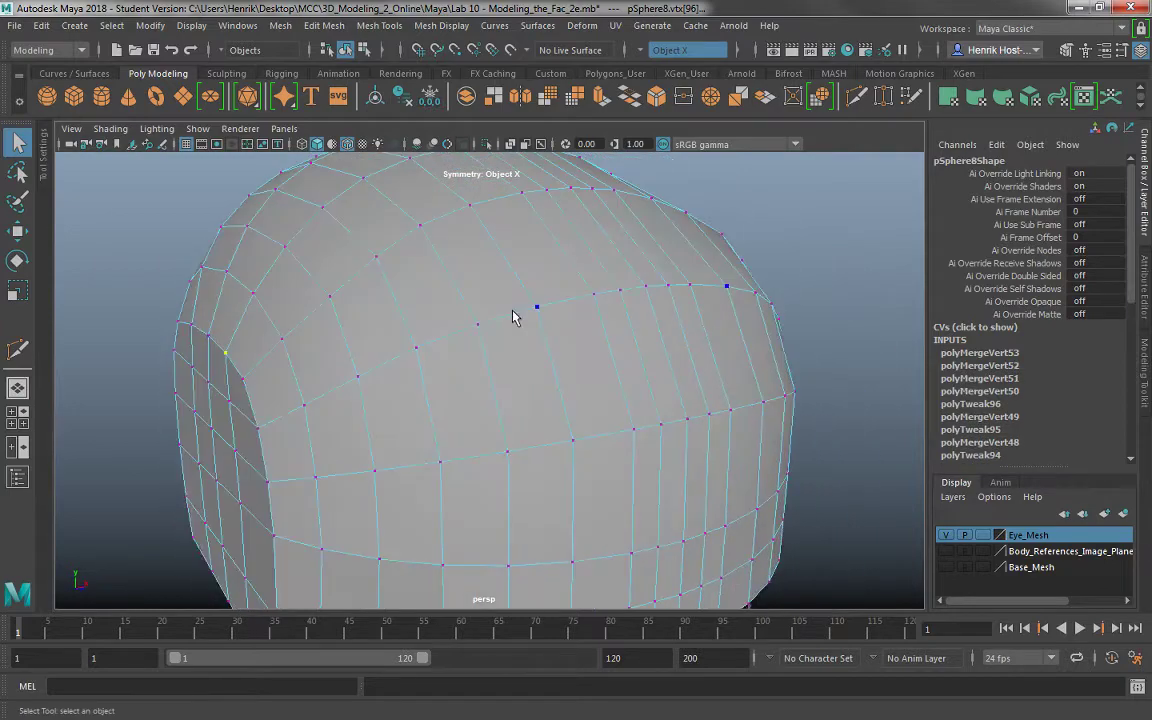
# Combine the skull mesh and the face mesh into a single object.
pyautogui.moveTo(517, 314); pyautogui.dragTo(577, 233, button='right')
pyautogui.scroll(-6, 577, 238)
pyautogui.click(476, 183)
pyautogui.keyDown('alt'); pyautogui.moveTo(636, 441); pyautogui.dragTo(474, 432); pyautogui.keyUp('alt')
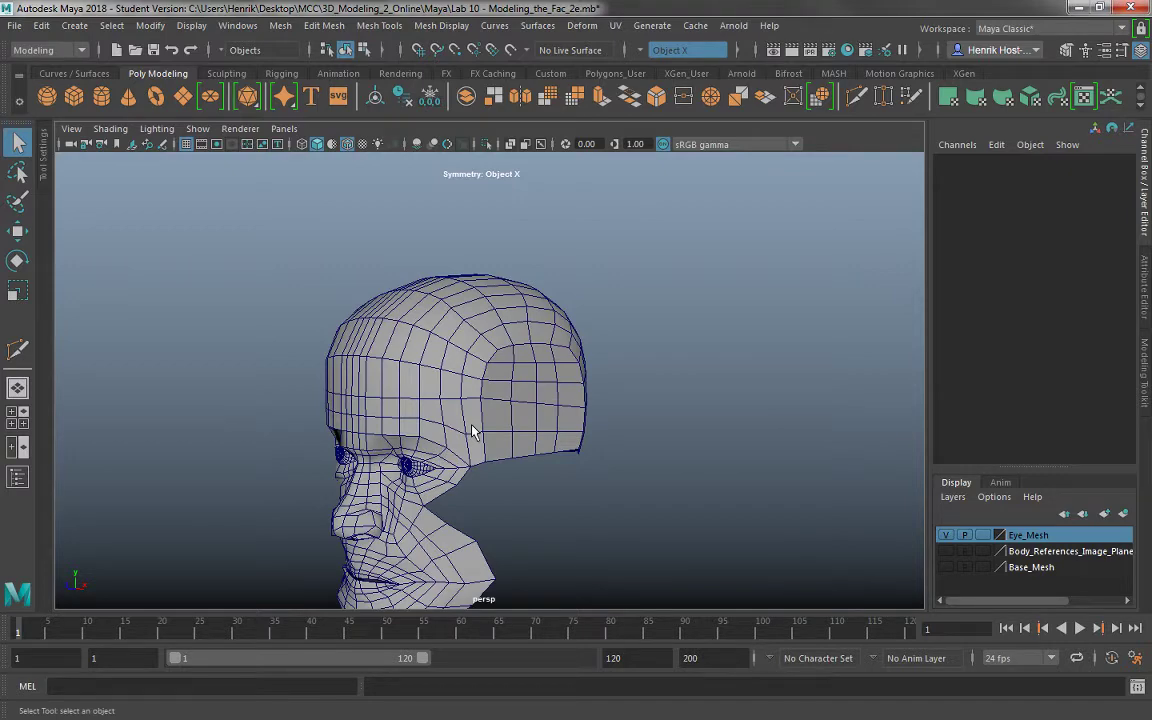
pyautogui.keyDown('alt'); pyautogui.moveTo(487, 405); pyautogui.dragTo(632, 441); pyautogui.keyUp('alt')
pyautogui.scroll(2, 462, 401)
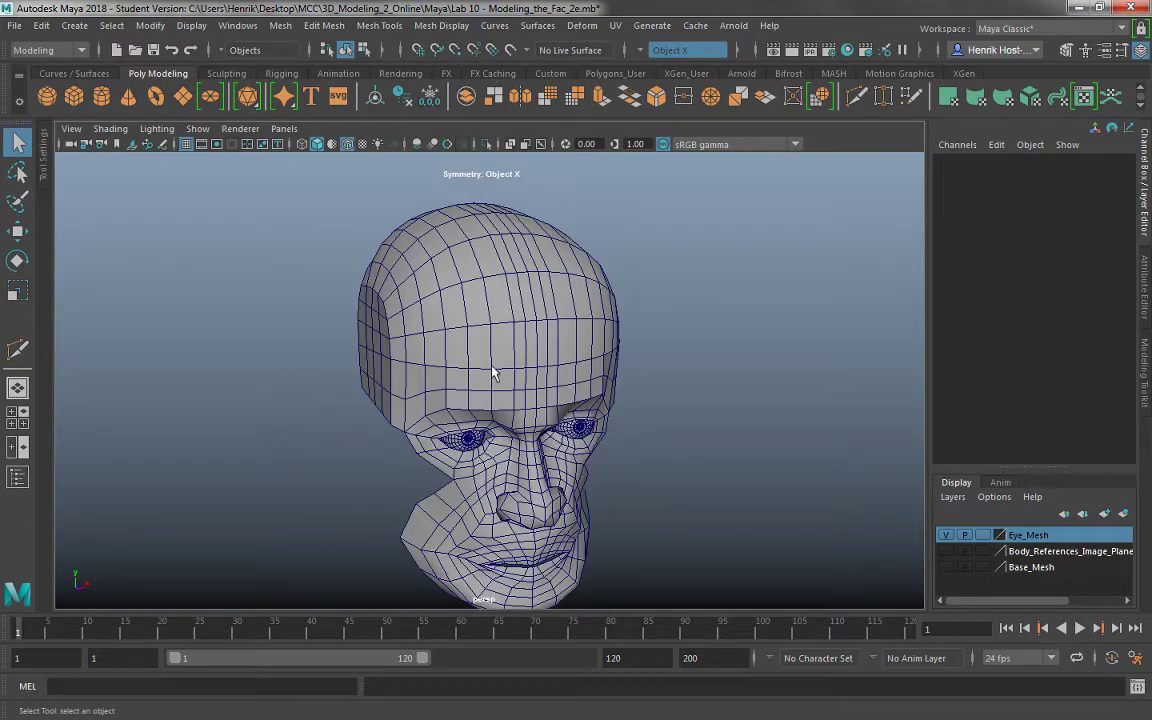
pyautogui.keyDown('alt'); pyautogui.moveTo(492, 373); pyautogui.dragTo(375, 388); pyautogui.keyUp('alt')
pyautogui.click(396, 306)
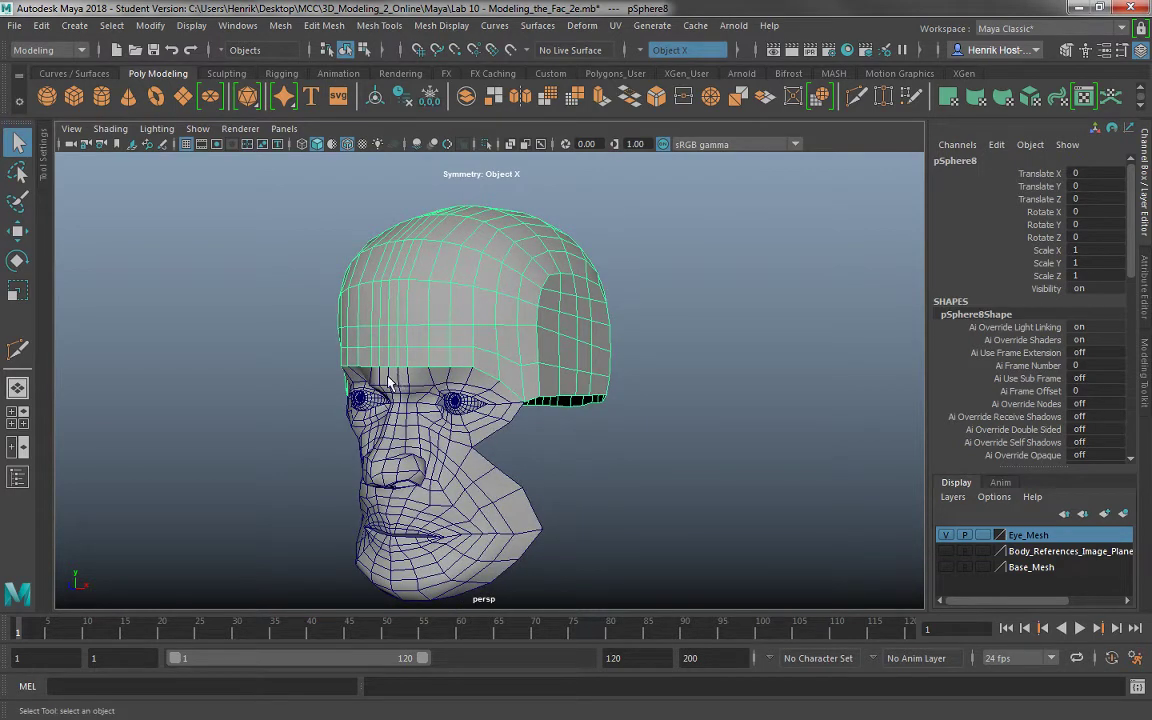
pyautogui.keyDown('shift'); pyautogui.click(405, 388); pyautogui.keyUp('shift')
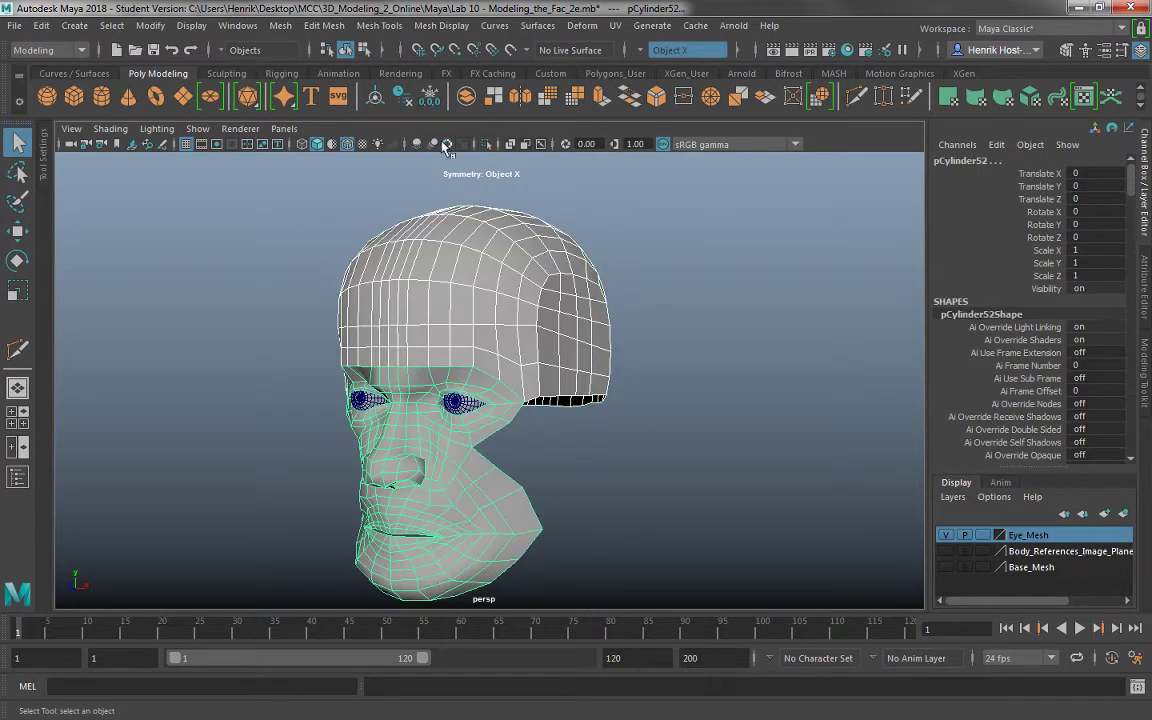
pyautogui.click(466, 96)
# Merge the first skull and face vertex pairs at the outer temple and brow corner, and turn symmetry off.
pyautogui.keyDown('alt'); pyautogui.moveTo(379, 348); pyautogui.dragTo(522, 368); pyautogui.keyUp('alt')
pyautogui.moveTo(517, 242); pyautogui.dragTo(439, 241, button='right')
pyautogui.keyDown('alt'); pyautogui.moveTo(488, 338); pyautogui.dragTo(409, 445); pyautogui.keyUp('alt')
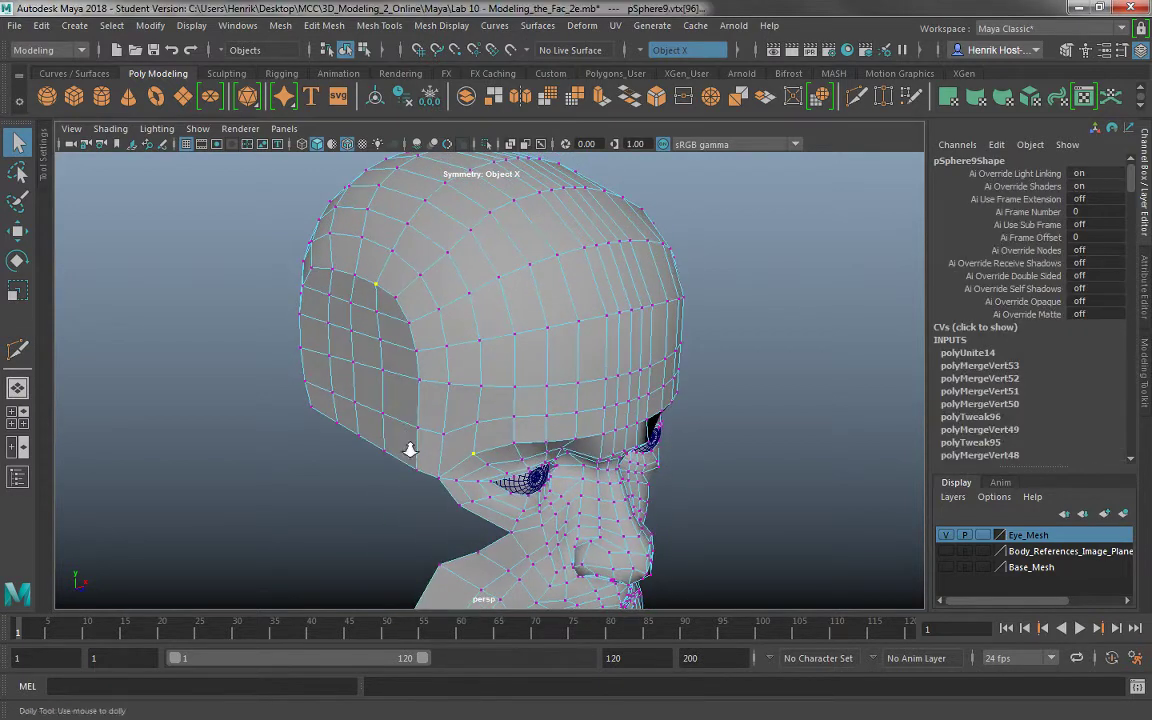
pyautogui.scroll(3, 412, 460)
pyautogui.keyDown('shift'); pyautogui.moveTo(428, 500); pyautogui.dragTo(510, 390, button='right'); pyautogui.keyUp('shift')
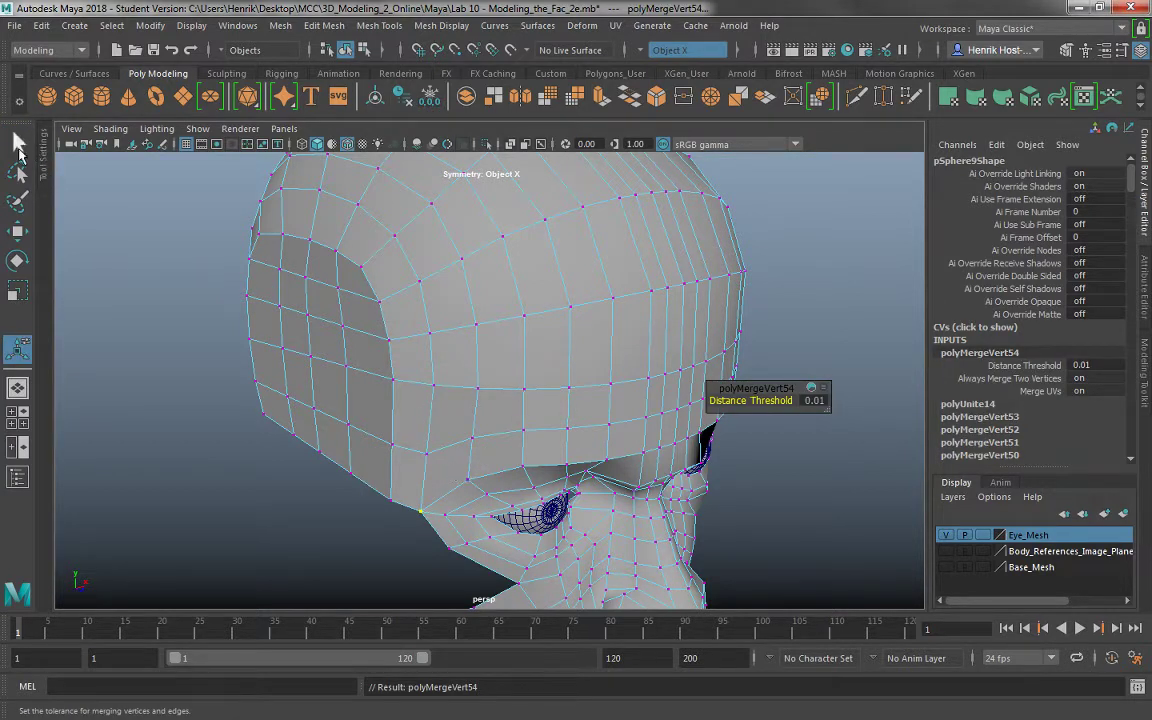
pyautogui.click(18, 144)
pyautogui.moveTo(438, 477); pyautogui.dragTo(437, 356, button='right')
pyautogui.moveTo(455, 466); pyautogui.dragTo(472, 488)
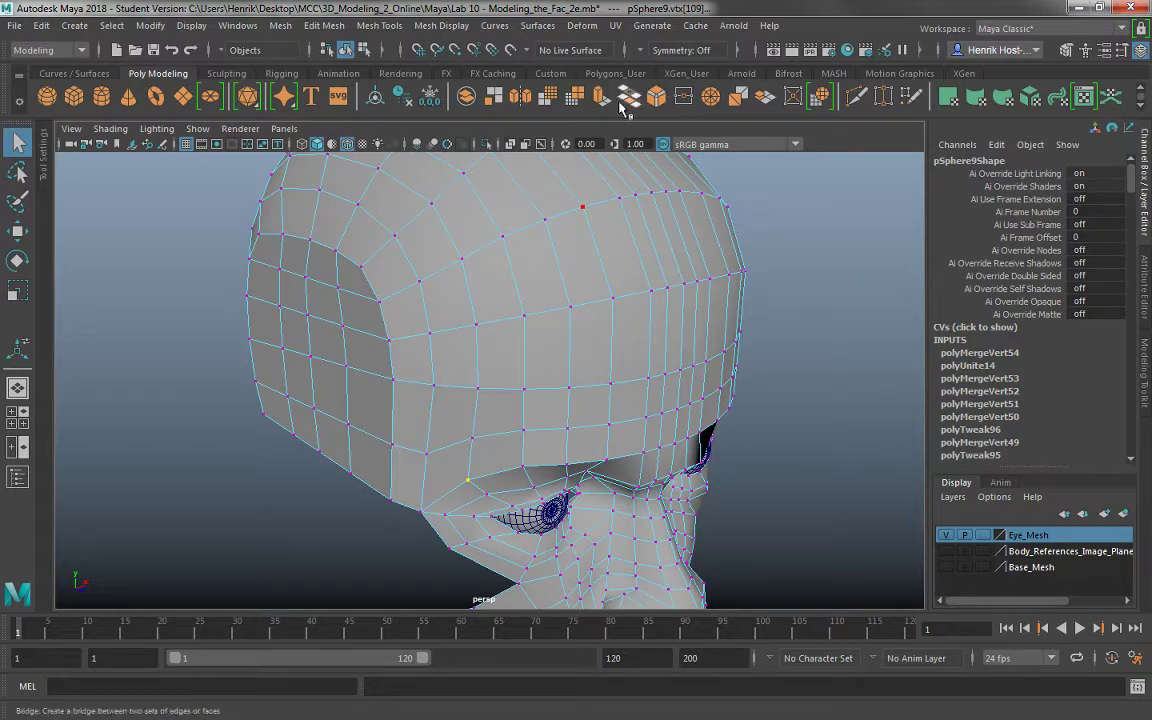
pyautogui.keyDown('shift'); pyautogui.moveTo(532, 474); pyautogui.dragTo(532, 355, button='right'); pyautogui.keyUp('shift')
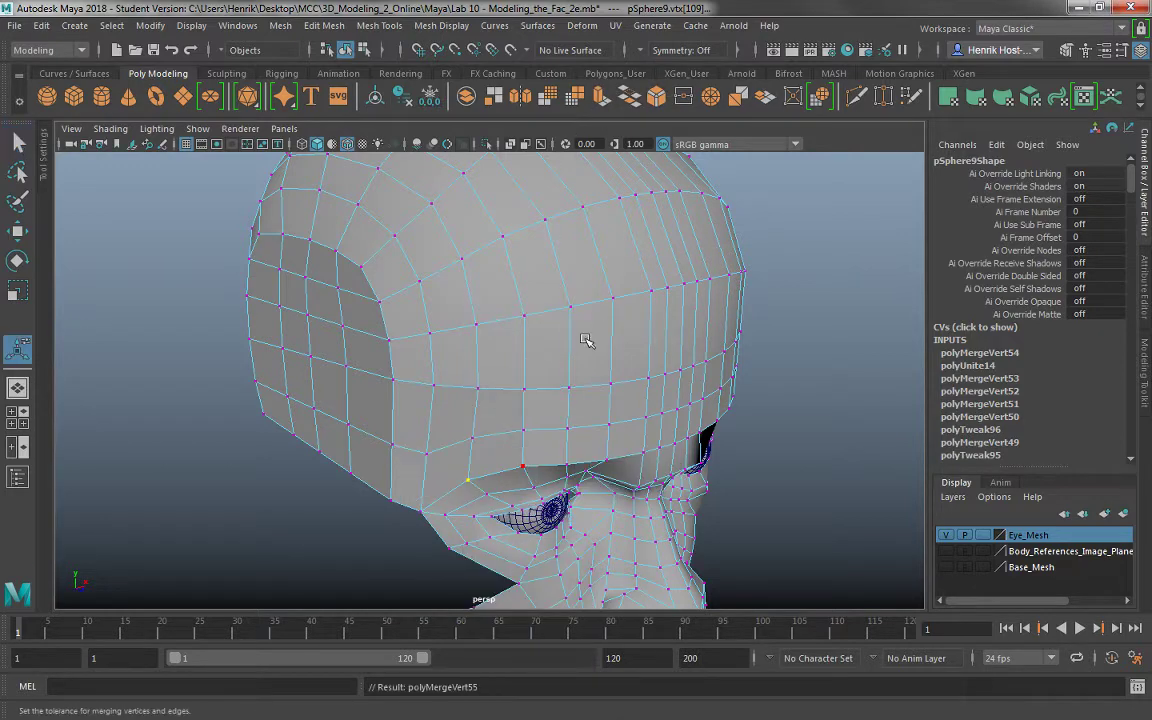
# Merge the remaining matching vertex pairs along the brow seam, across the forehead to the opposite temple.
pyautogui.press('g')
pyautogui.moveTo(531, 477); pyautogui.dragTo(509, 458)
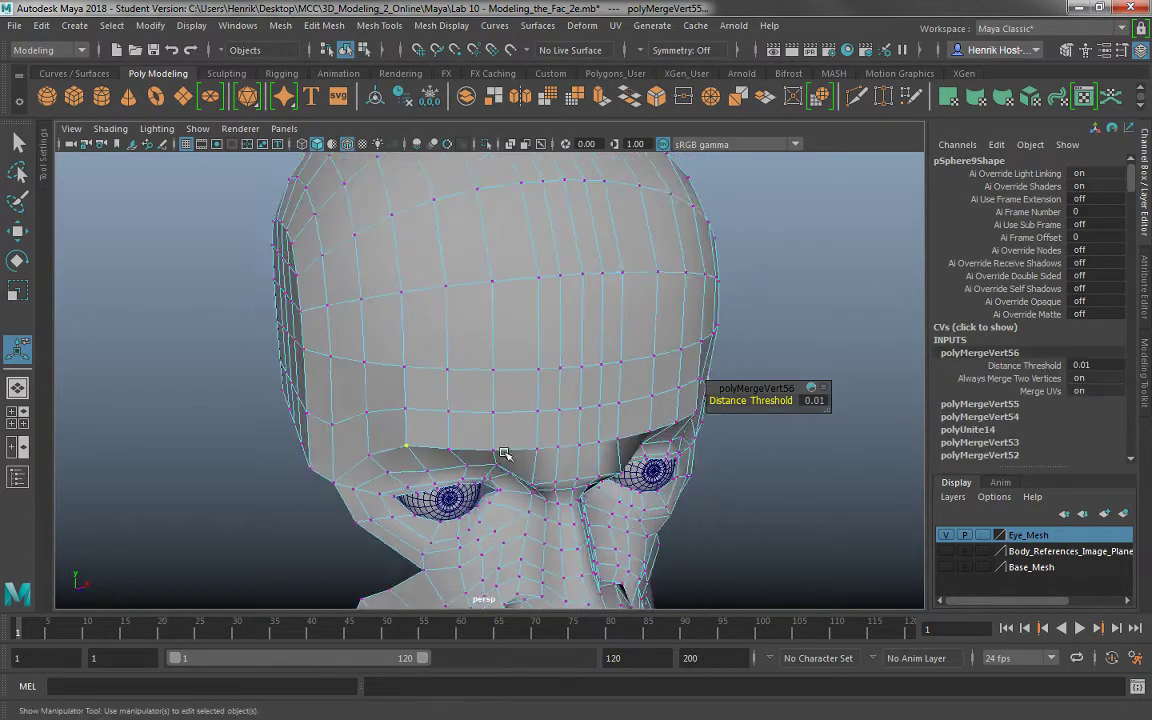
pyautogui.keyDown('alt'); pyautogui.moveTo(509, 458); pyautogui.dragTo(540, 560, button='right'); pyautogui.keyUp('alt')
pyautogui.keyDown('alt'); pyautogui.moveTo(540, 560); pyautogui.dragTo(537, 491, button='middle'); pyautogui.keyUp('alt')
pyautogui.moveTo(411, 379); pyautogui.dragTo(503, 407)
pyautogui.press('g')
pyautogui.moveTo(551, 388); pyautogui.dragTo(537, 413)
pyautogui.press('g')
pyautogui.press('g')
pyautogui.press('g')
pyautogui.press('g')
pyautogui.press('g')
pyautogui.press('g')
pyautogui.moveTo(483, 381); pyautogui.dragTo(670, 457)
pyautogui.press('g')
pyautogui.press('g')
pyautogui.press('g')
pyautogui.press('g')
pyautogui.scroll(-3, 480, 327)
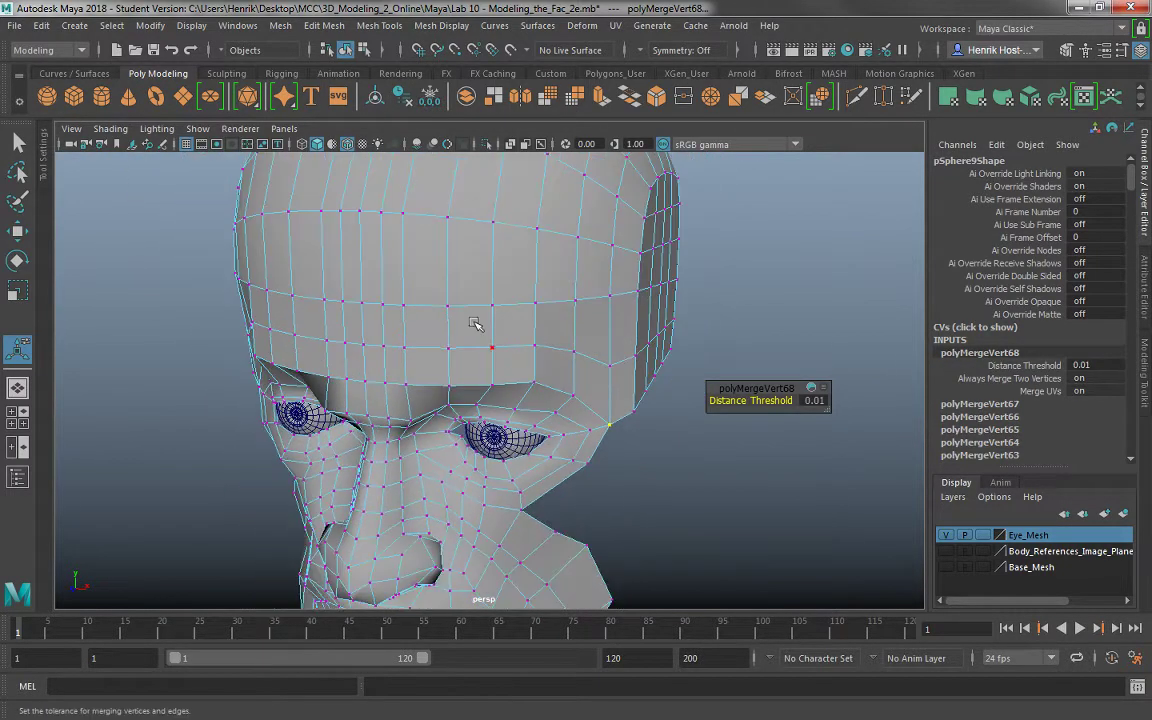
# Soften the edges of the combined head mesh and turn off the wireframe-on-shaded display.
pyautogui.moveTo(475, 220); pyautogui.dragTo(542, 216, button='right')
pyautogui.keyDown('alt'); pyautogui.moveTo(507, 291); pyautogui.dragTo(386, 257); pyautogui.keyUp('alt')
pyautogui.keyDown('shift'); pyautogui.moveTo(386, 257); pyautogui.dragTo(488, 267, button='right'); pyautogui.keyUp('shift')
pyautogui.click(611, 452)
pyautogui.keyDown('alt'); pyautogui.moveTo(436, 412); pyautogui.dragTo(618, 406); pyautogui.keyUp('alt')
pyautogui.scroll(-5, 514, 406)
pyautogui.click(110, 128)
pyautogui.click(160, 272)
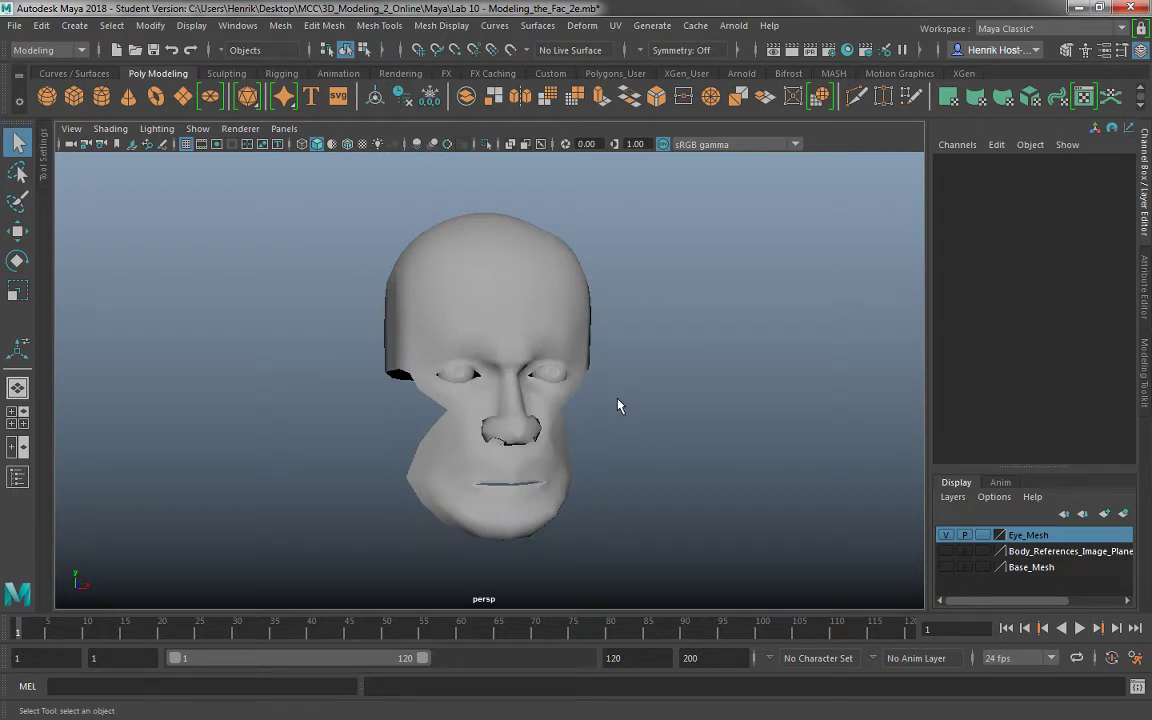
# Select the open lower border edges of the skull from one temple around the back to the other.
pyautogui.keyDown('alt'); pyautogui.moveTo(609, 362); pyautogui.dragTo(378, 366); pyautogui.keyUp('alt')
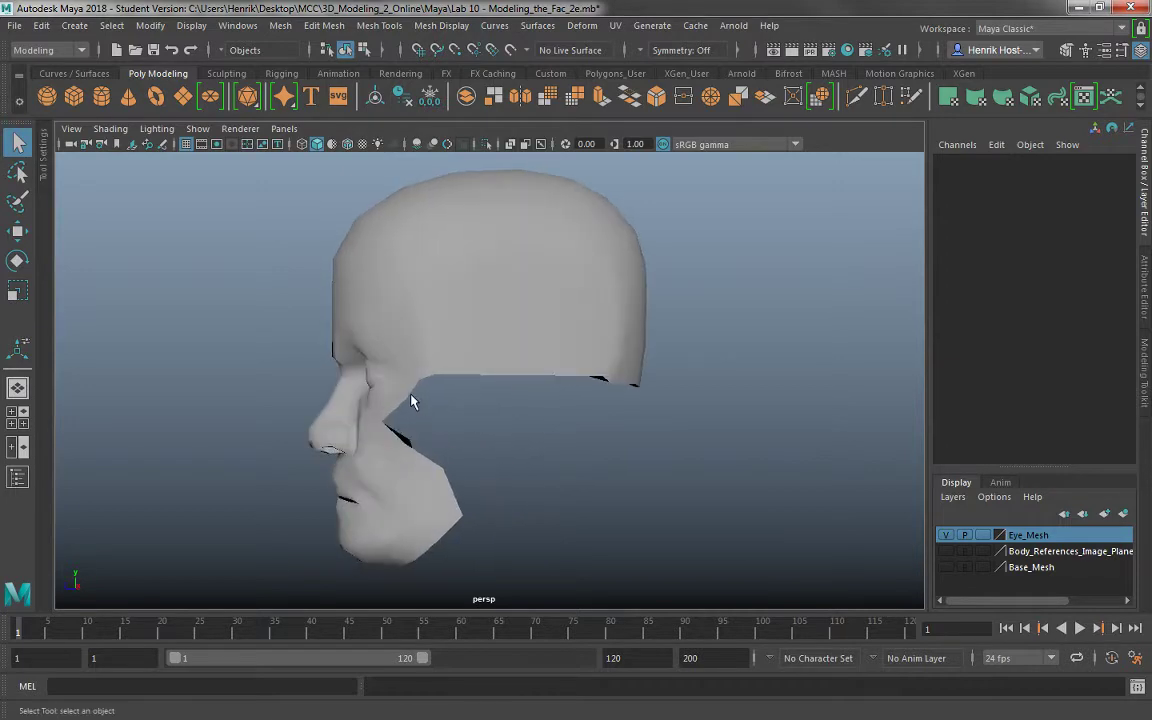
pyautogui.click(376, 364)
pyautogui.keyDown('alt'); pyautogui.moveTo(526, 428); pyautogui.dragTo(475, 433); pyautogui.keyUp('alt')
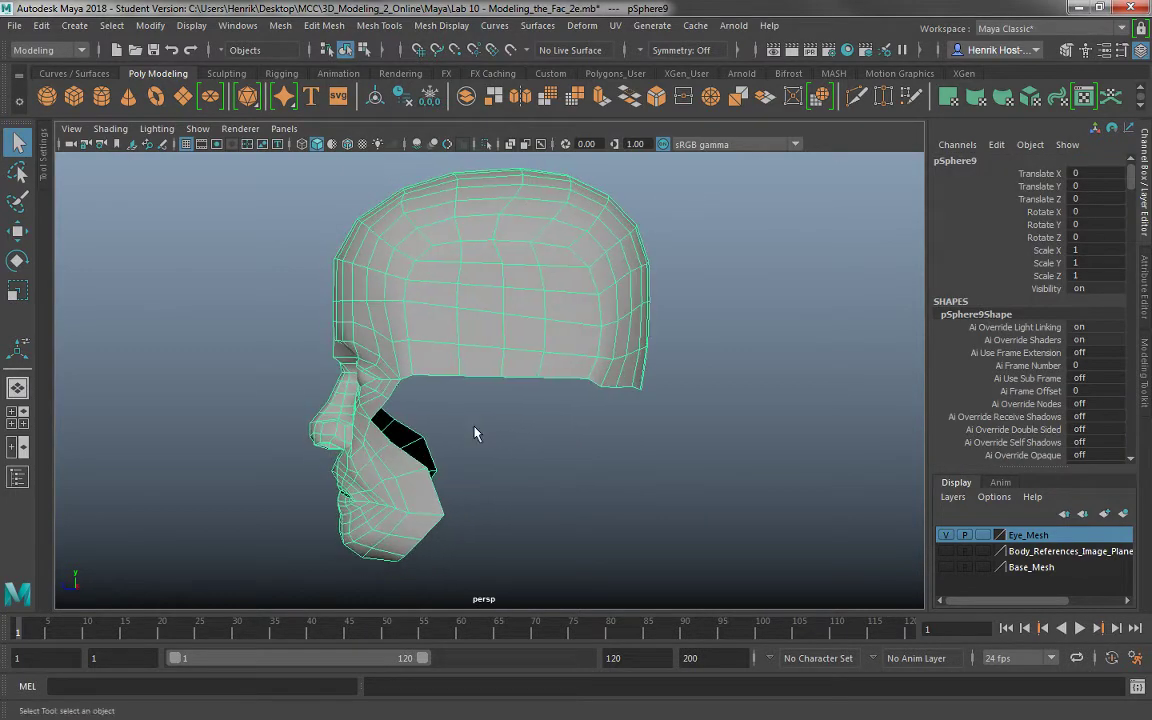
pyautogui.moveTo(456, 345); pyautogui.dragTo(455, 200, button='right')
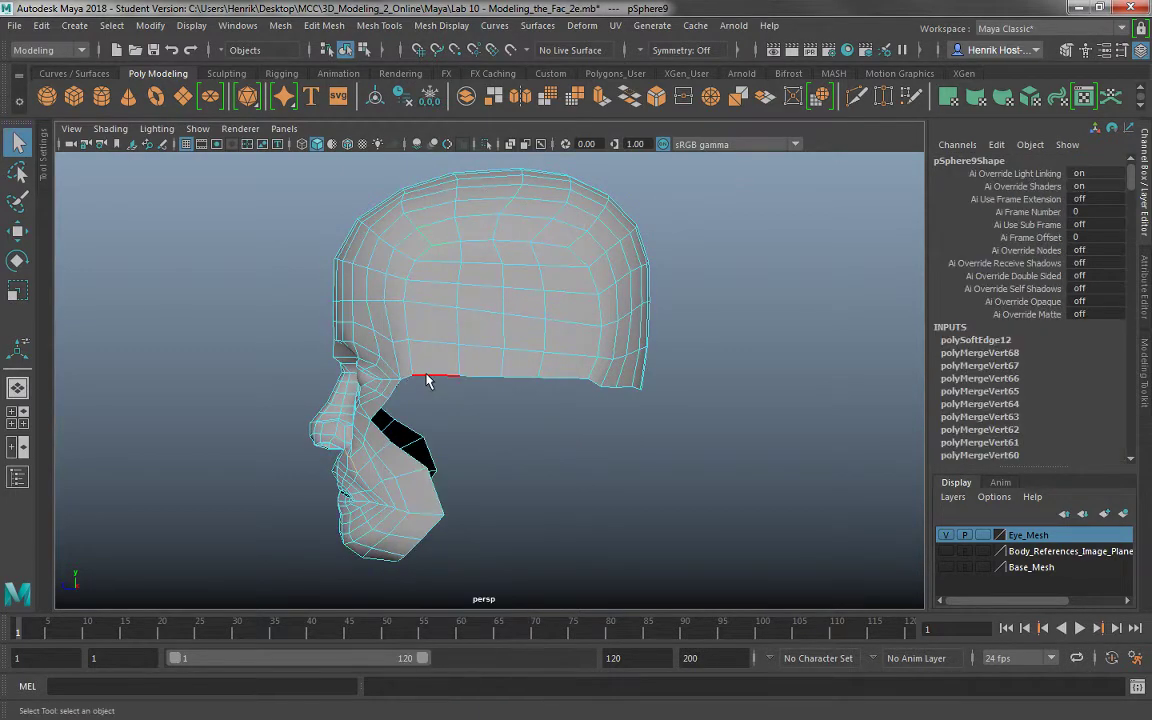
pyautogui.click(408, 383)
pyautogui.keyDown('alt'); pyautogui.moveTo(408, 385); pyautogui.dragTo(516, 414); pyautogui.keyUp('alt')
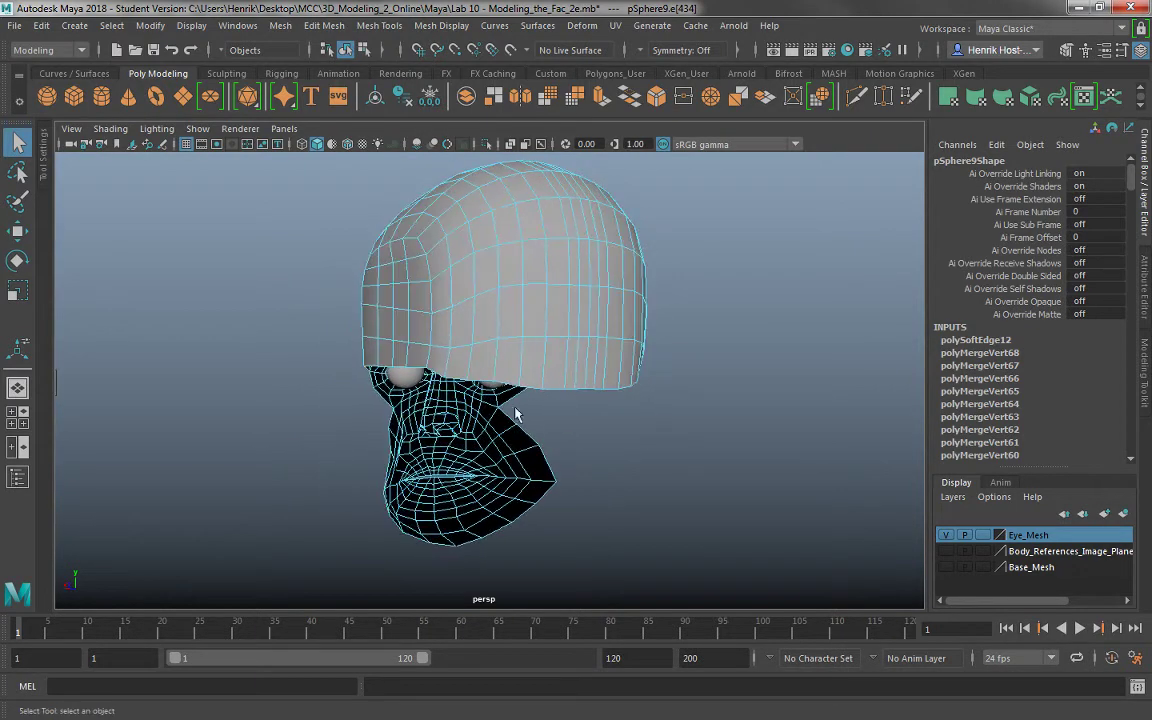
pyautogui.keyDown('alt'); pyautogui.moveTo(593, 445); pyautogui.dragTo(496, 426); pyautogui.keyUp('alt')
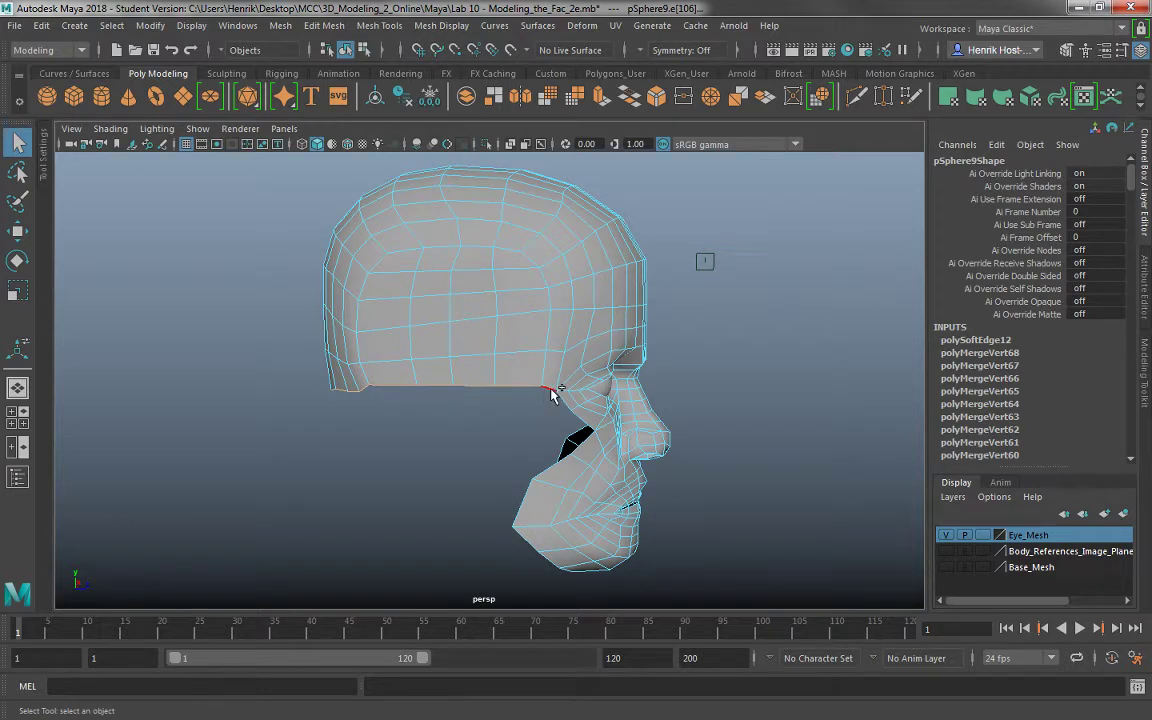
pyautogui.keyDown('alt'); pyautogui.moveTo(507, 419); pyautogui.dragTo(502, 447); pyautogui.keyUp('alt')
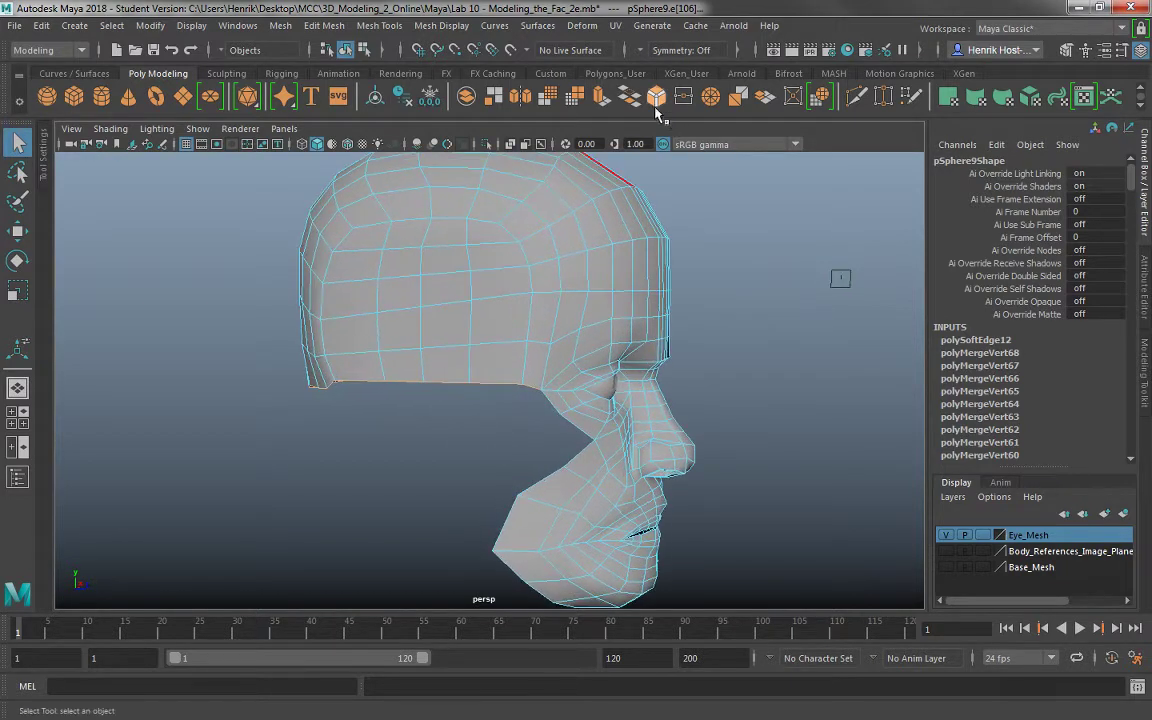
# Extrude the skull's lower border edges downward and shift the new row slightly toward the face.
pyautogui.click(600, 96)
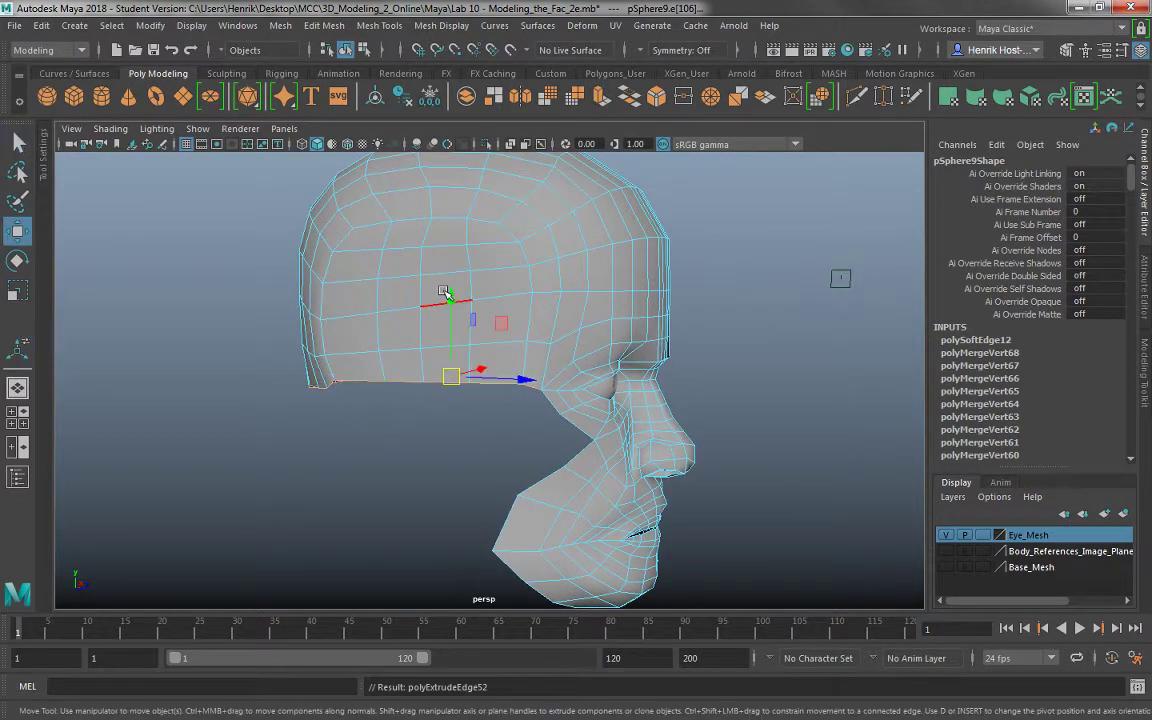
pyautogui.moveTo(449, 296); pyautogui.dragTo(453, 318)
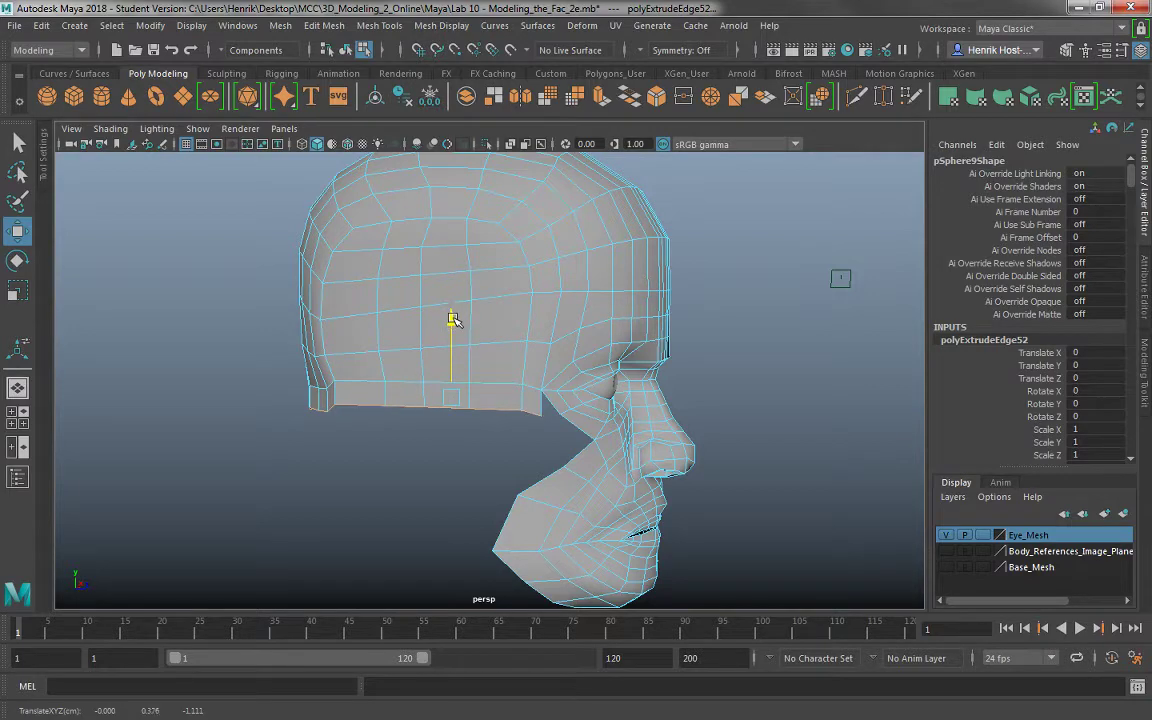
pyautogui.press('space')
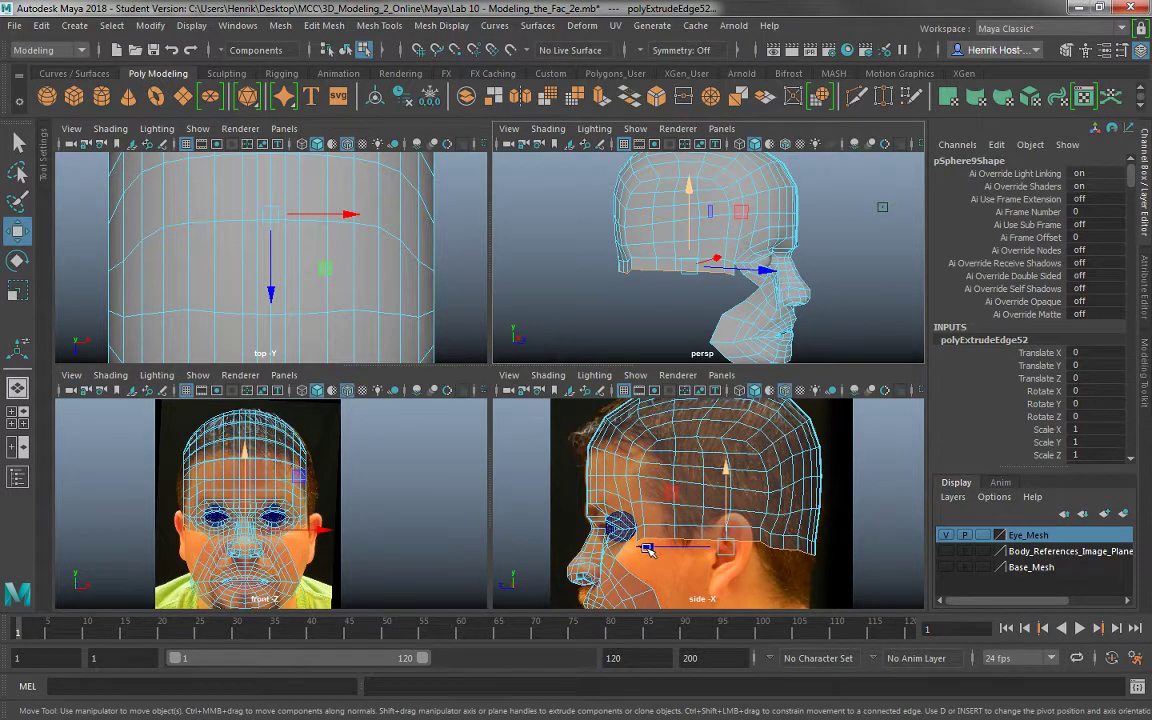
pyautogui.moveTo(648, 549); pyautogui.dragTo(643, 549)
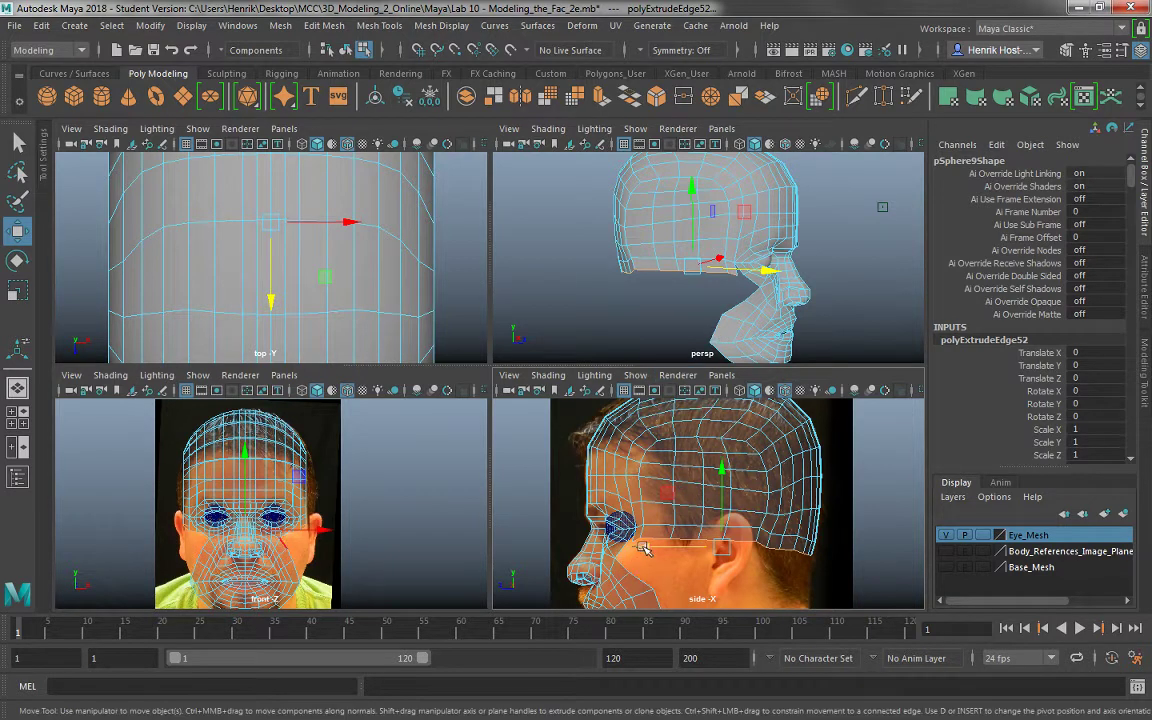
# Extrude a second row from the skull's lower border edges and move it down.
pyautogui.keyDown('alt'); pyautogui.moveTo(670, 307); pyautogui.dragTo(753, 324, button='right'); pyautogui.keyUp('alt')
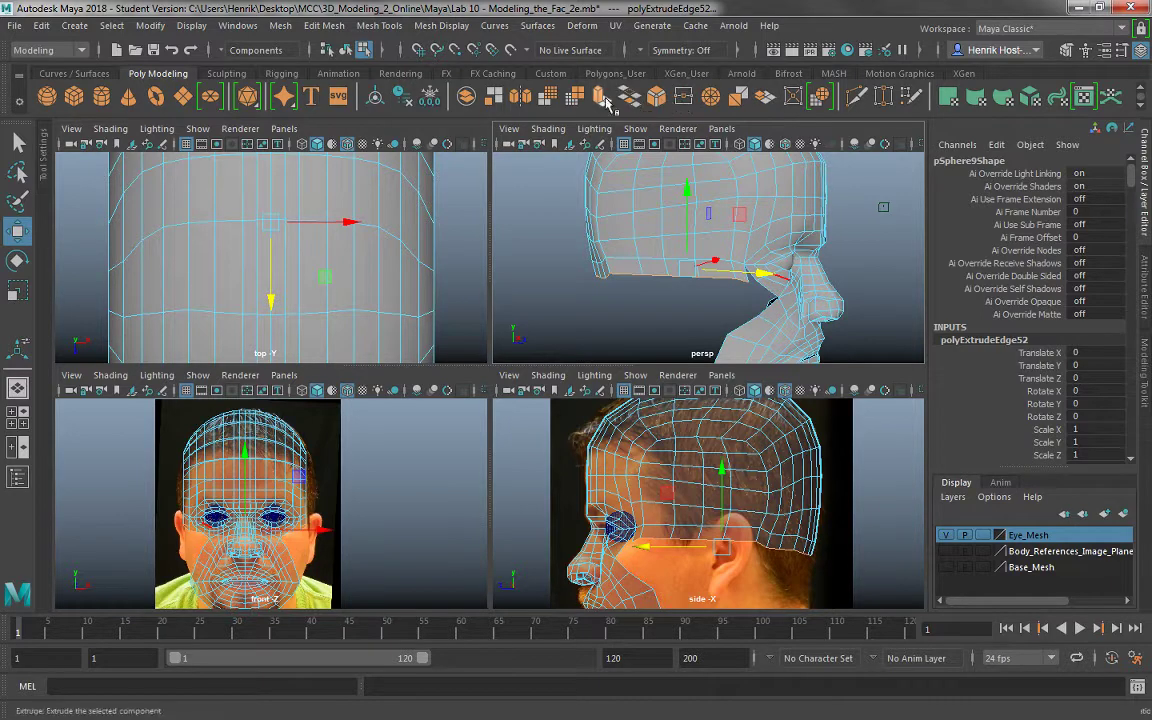
pyautogui.hotkey('ctrl', 'e')
pyautogui.press('w')
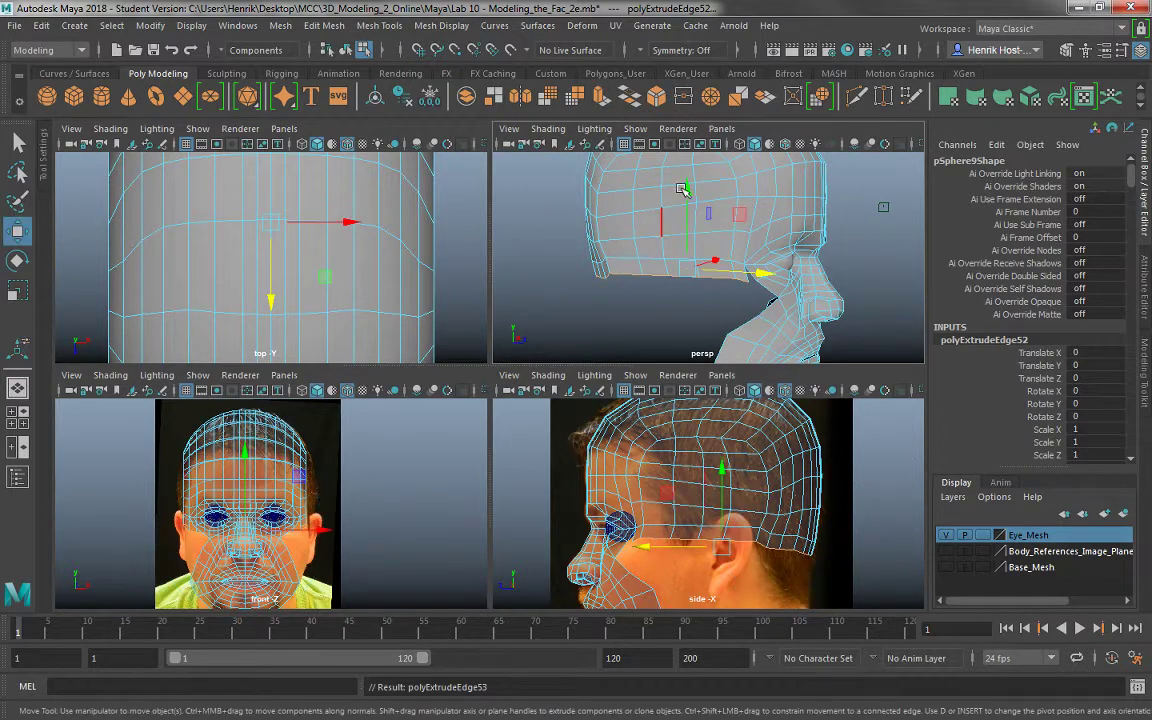
pyautogui.moveTo(689, 199); pyautogui.dragTo(690, 207)
# Merge the first extruded row's front vertex with the neighbouring face vertex on the head's right side.
pyautogui.keyDown('alt'); pyautogui.moveTo(733, 287); pyautogui.dragTo(616, 266); pyautogui.keyUp('alt')
pyautogui.keyDown('alt'); pyautogui.moveTo(649, 306); pyautogui.dragTo(682, 279, button='right'); pyautogui.keyUp('alt')
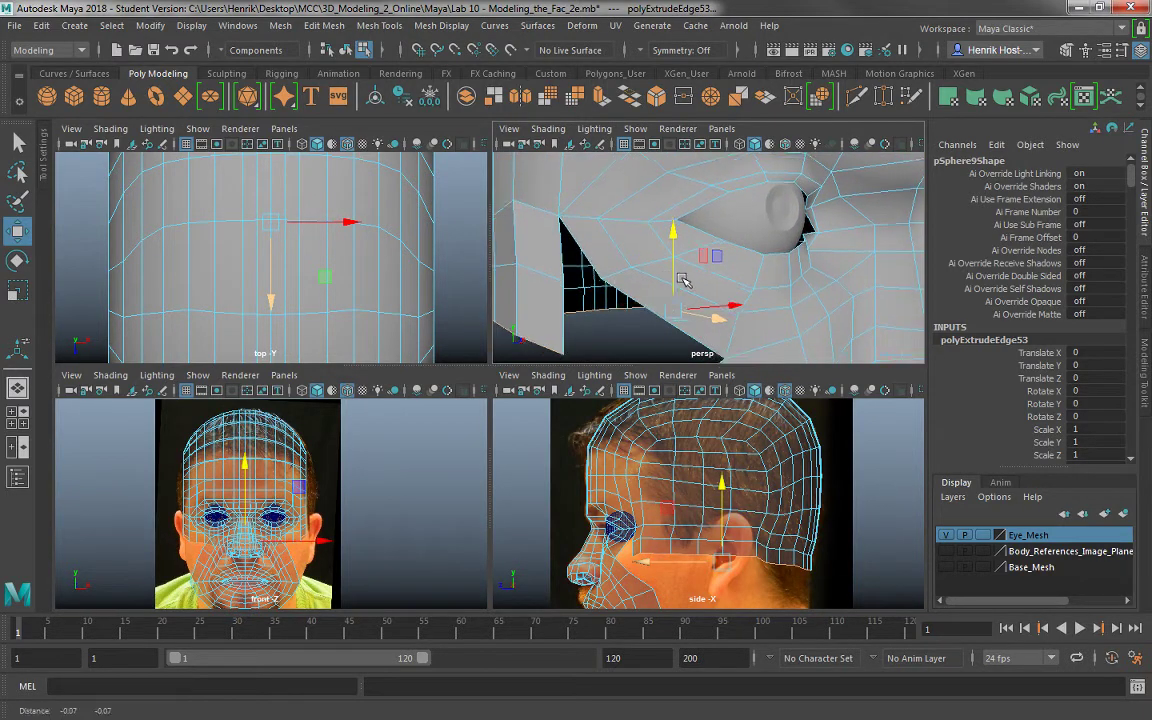
pyautogui.keyDown('alt'); pyautogui.moveTo(682, 279); pyautogui.dragTo(726, 266, button='middle'); pyautogui.keyUp('alt')
pyautogui.moveTo(643, 234); pyautogui.dragTo(596, 214, button='right')
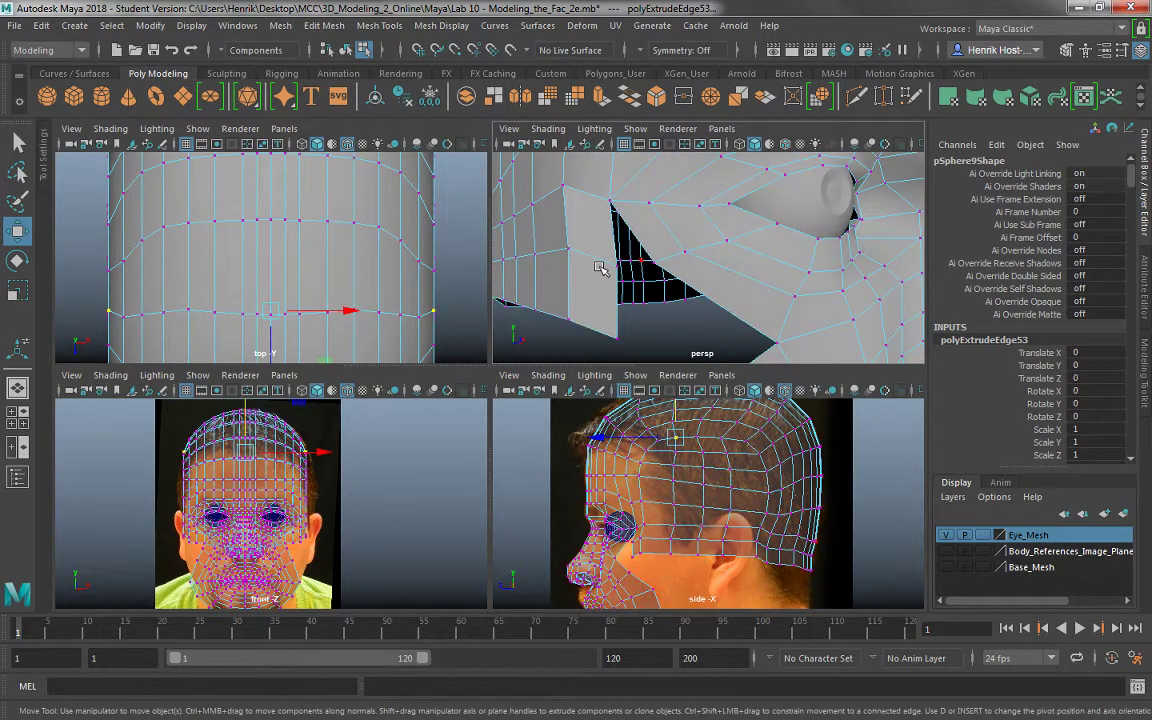
pyautogui.click(657, 262)
pyautogui.keyDown('shift'); pyautogui.click(656, 262); pyautogui.keyUp('shift')
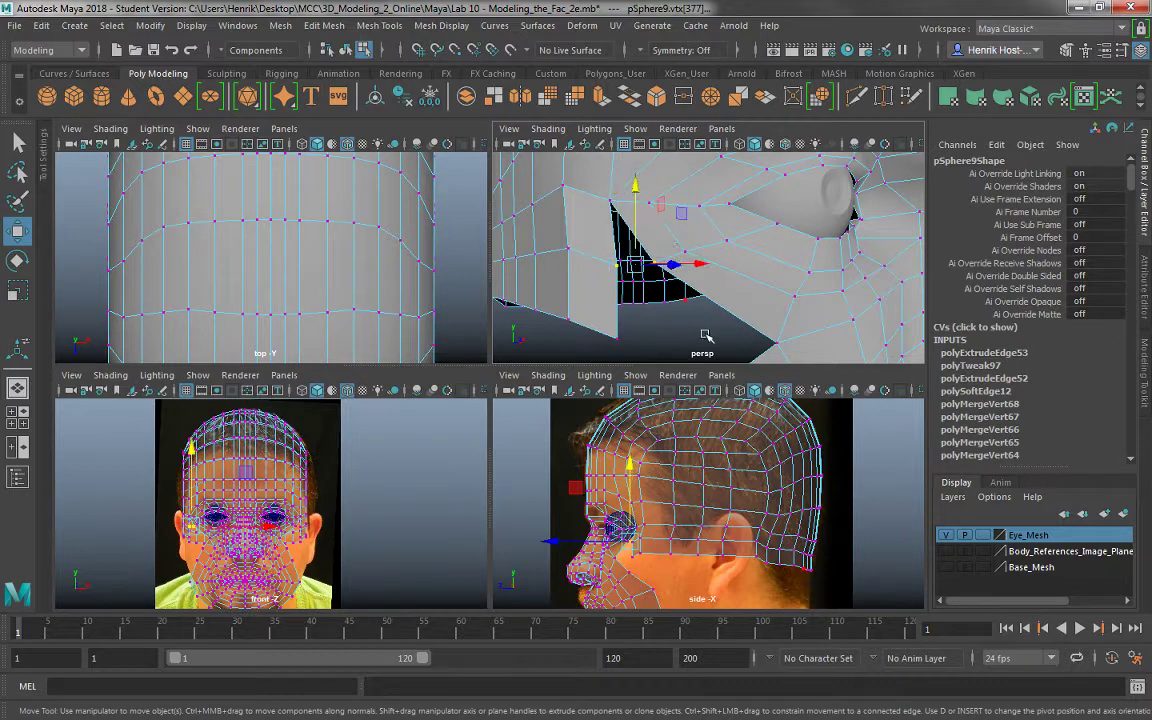
pyautogui.keyDown('alt'); pyautogui.moveTo(704, 333); pyautogui.dragTo(720, 337); pyautogui.keyUp('alt')
pyautogui.keyDown('shift'); pyautogui.moveTo(725, 297); pyautogui.dragTo(725, 248, button='right'); pyautogui.keyUp('shift')
# Merge the first extruded row's front vertex with the neighbouring face vertex on the head's left side.
pyautogui.keyDown('alt'); pyautogui.moveTo(795, 313); pyautogui.dragTo(693, 303); pyautogui.keyUp('alt')
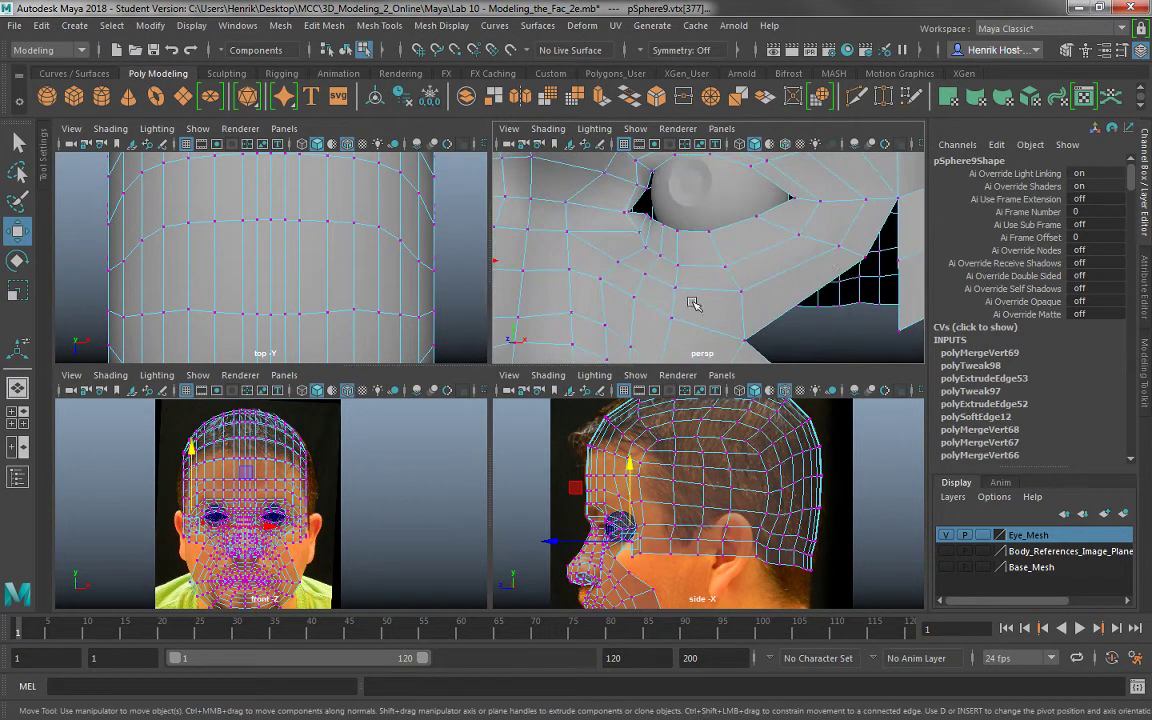
pyautogui.moveTo(823, 260)
pyautogui.keyDown('alt'); pyautogui.mouseDown()
pyautogui.moveTo(813, 257)
pyautogui.moveTo(845, 264)
pyautogui.mouseUp(); pyautogui.keyUp('alt')
pyautogui.click(855, 266)
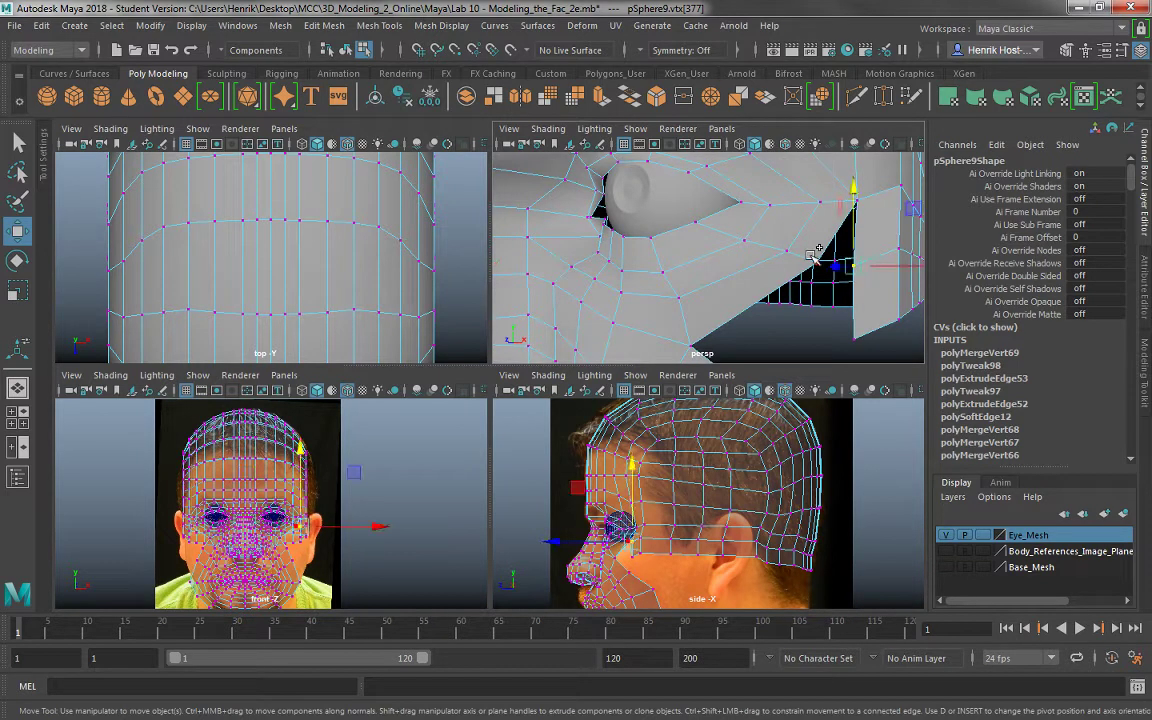
pyautogui.keyDown('shift'); pyautogui.click(818, 262); pyautogui.keyUp('shift')
pyautogui.keyDown('shift'); pyautogui.moveTo(835, 315); pyautogui.dragTo(835, 302, button='right'); pyautogui.keyUp('shift')
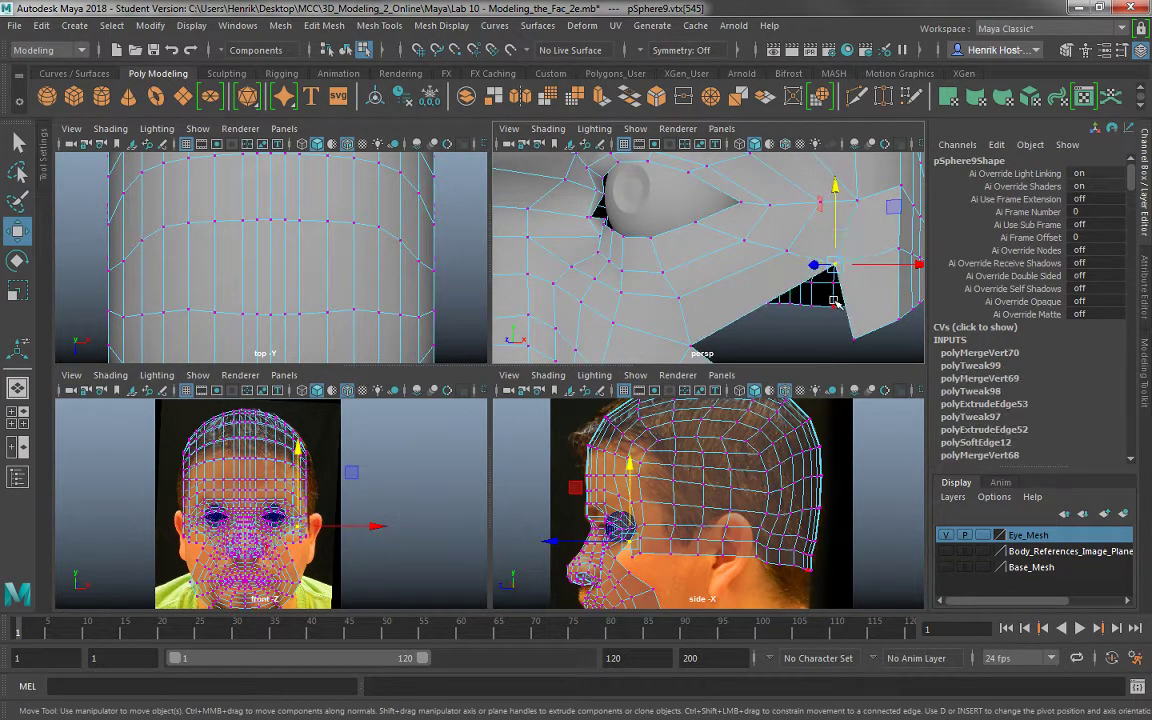
# Merge the second extruded row's lower front vertex with the cheek corner vertex on the head's left side.
pyautogui.keyDown('alt'); pyautogui.moveTo(835, 302); pyautogui.dragTo(831, 262, button='middle'); pyautogui.keyUp('alt')
pyautogui.click(682, 304)
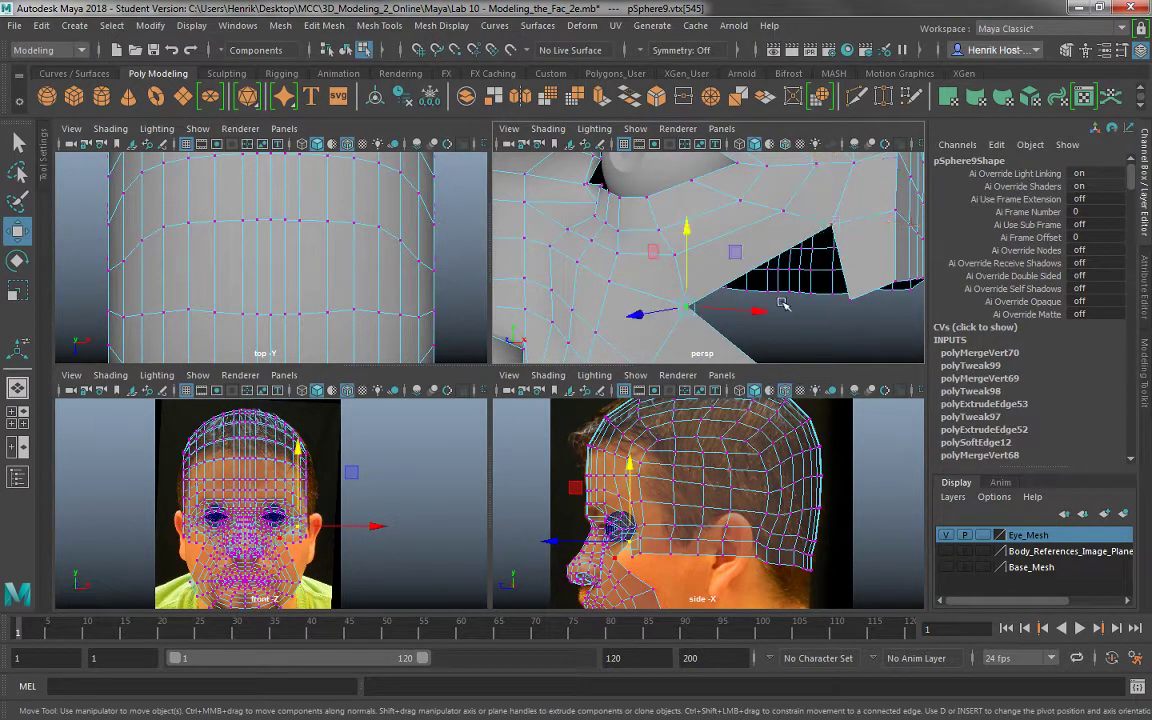
pyautogui.keyDown('shift'); pyautogui.click(855, 289); pyautogui.keyUp('shift')
pyautogui.keyDown('shift'); pyautogui.moveTo(855, 290); pyautogui.dragTo(855, 275, button='right'); pyautogui.keyUp('shift')
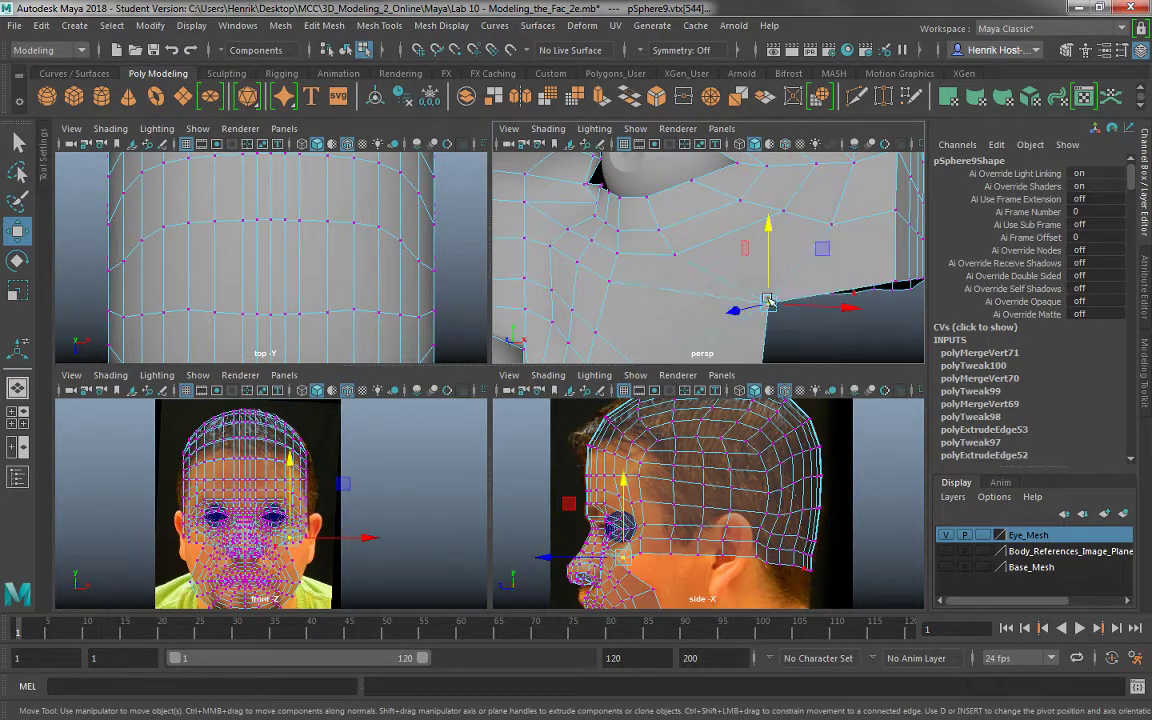
# Merge the second extruded row's lower front vertex with the cheek corner vertex on the head's right side.
pyautogui.keyDown('alt'); pyautogui.moveTo(768, 264); pyautogui.dragTo(730, 265, button='right'); pyautogui.keyUp('alt')
pyautogui.keyDown('alt'); pyautogui.moveTo(730, 265); pyautogui.dragTo(862, 270); pyautogui.keyUp('alt')
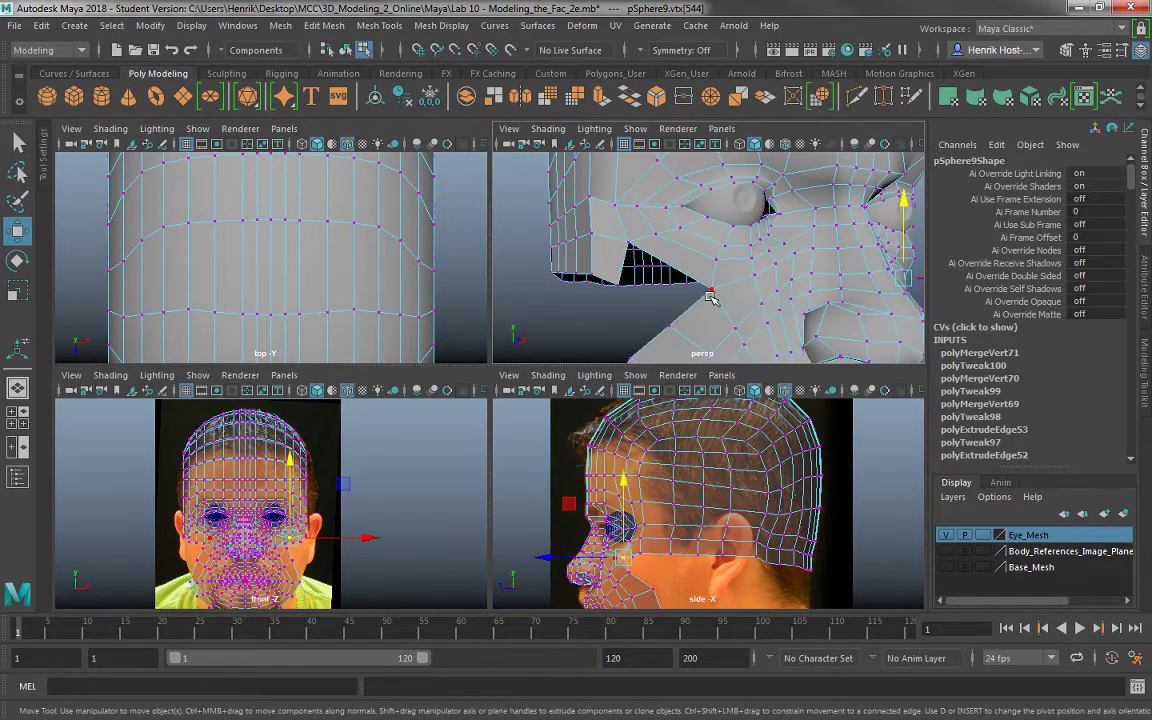
pyautogui.click(710, 295)
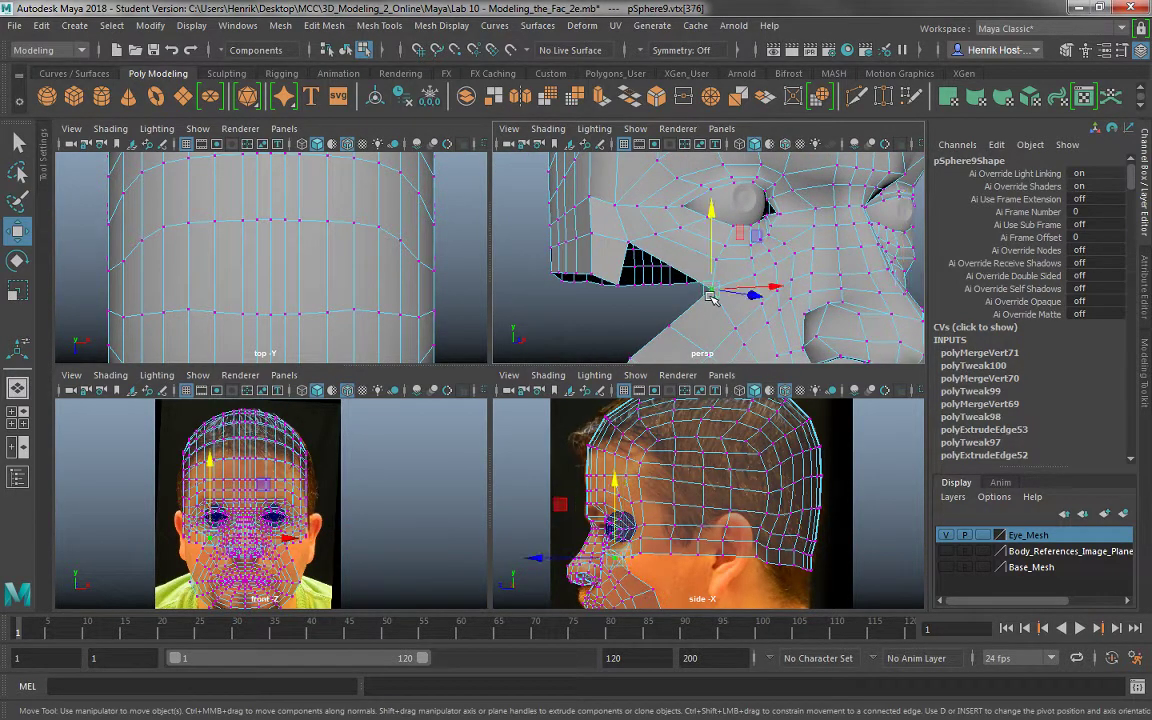
pyautogui.keyDown('shift'); pyautogui.click(613, 273); pyautogui.keyUp('shift')
pyautogui.keyDown('shift'); pyautogui.moveTo(653, 317); pyautogui.dragTo(663, 288, button='right'); pyautogui.keyUp('shift')
# Extrude the skull's open lower border edges around the back of the head, lower the new row and shorten it slightly front to back.
pyautogui.keyDown('alt'); pyautogui.moveTo(663, 288); pyautogui.dragTo(674, 216); pyautogui.keyUp('alt')
pyautogui.moveTo(673, 216); pyautogui.dragTo(748, 190, button='right')
pyautogui.click(698, 281)
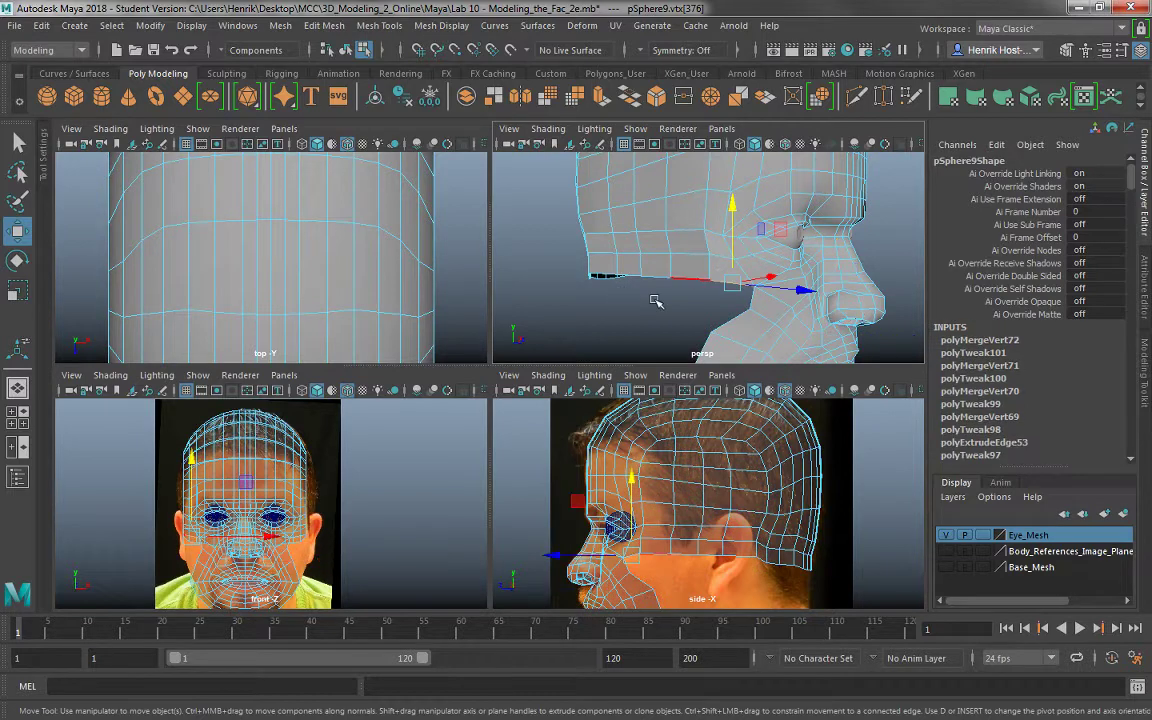
pyautogui.keyDown('alt'); pyautogui.moveTo(656, 301); pyautogui.dragTo(862, 298); pyautogui.keyUp('alt')
pyautogui.keyDown('shift'); pyautogui.click(703, 284); pyautogui.keyUp('shift')
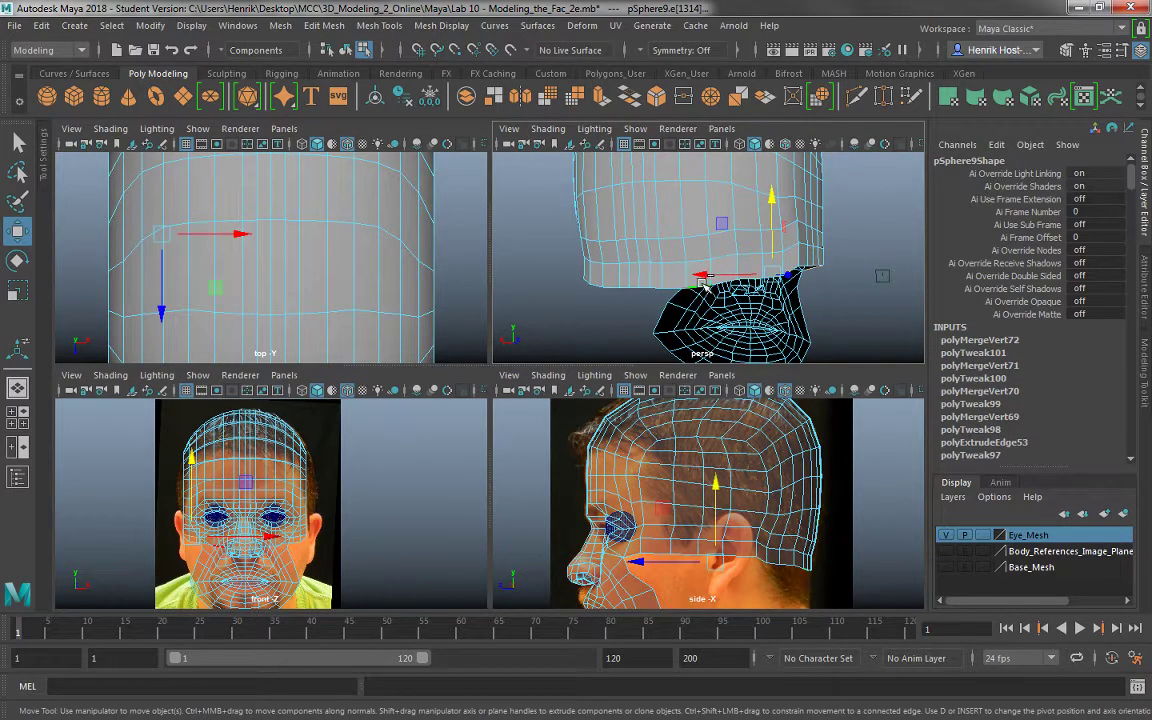
pyautogui.keyDown('alt'); pyautogui.moveTo(736, 289); pyautogui.dragTo(869, 296); pyautogui.keyUp('alt')
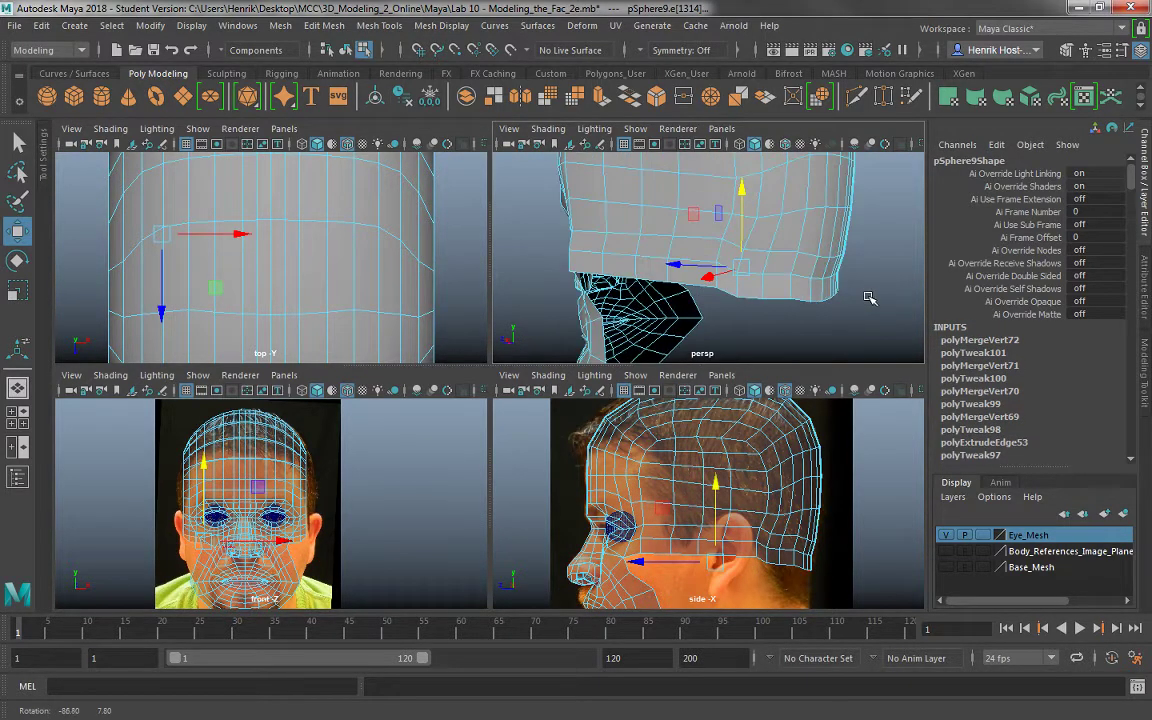
pyautogui.click(650, 268)
pyautogui.keyDown('alt'); pyautogui.moveTo(660, 272); pyautogui.dragTo(815, 293); pyautogui.keyUp('alt')
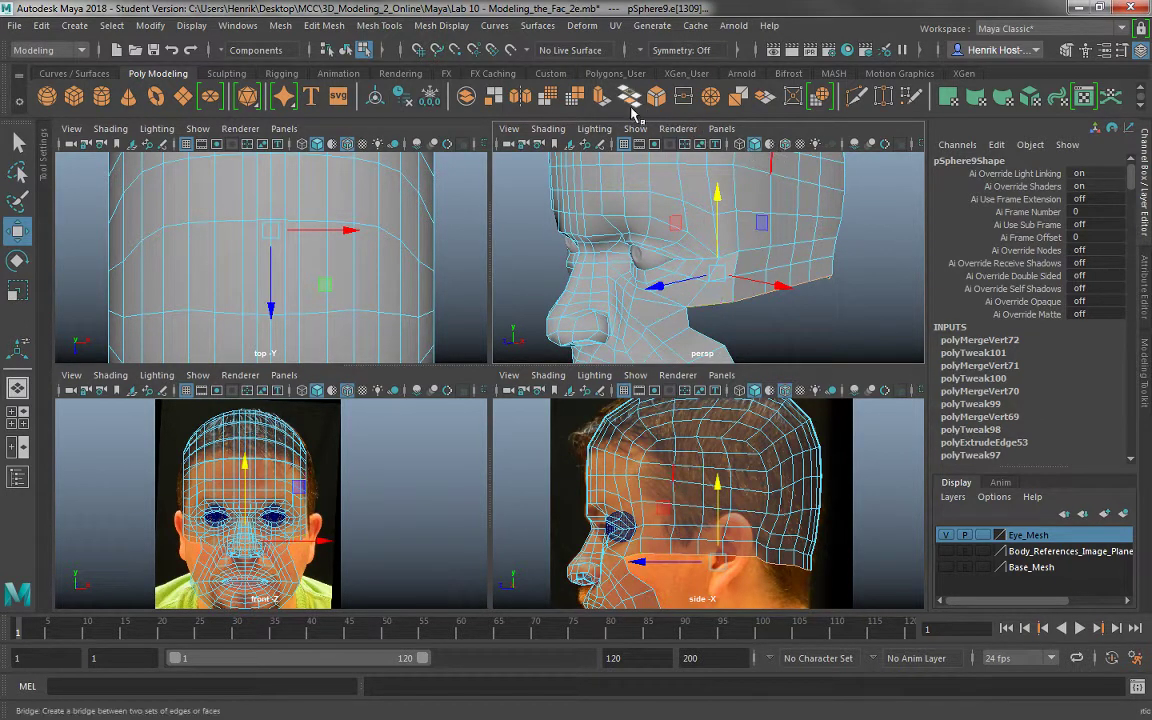
pyautogui.click(601, 99)
pyautogui.press('w')
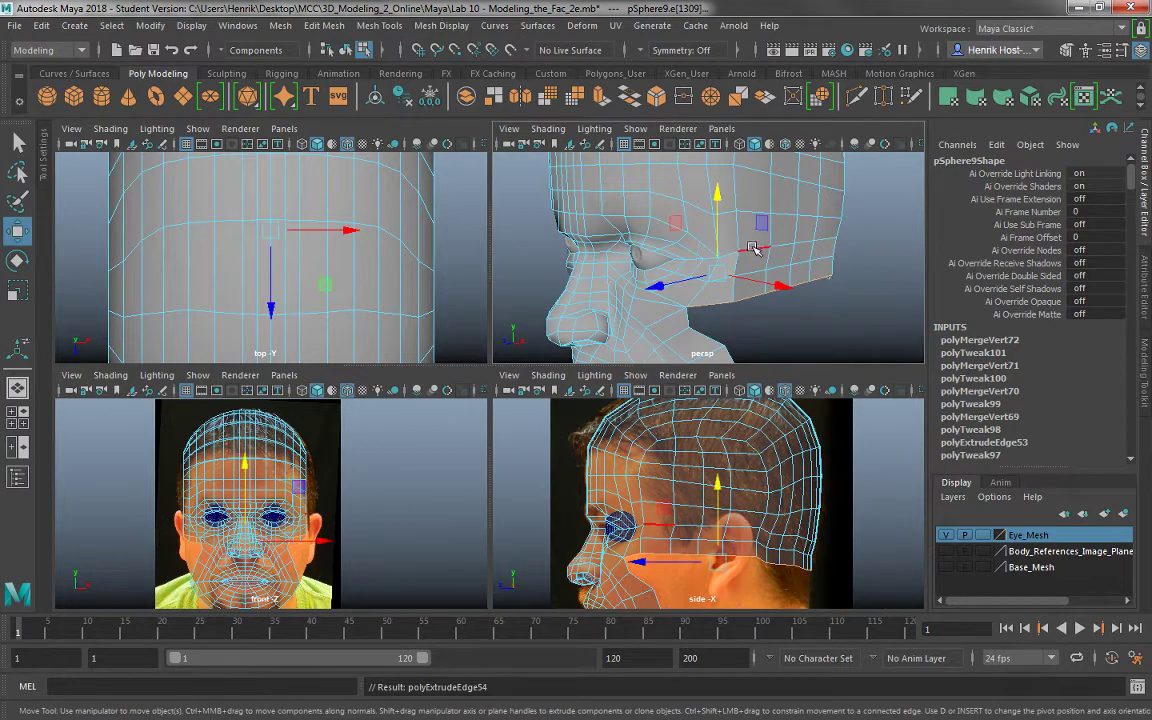
pyautogui.moveTo(720, 196); pyautogui.dragTo(718, 211)
pyautogui.press('r')
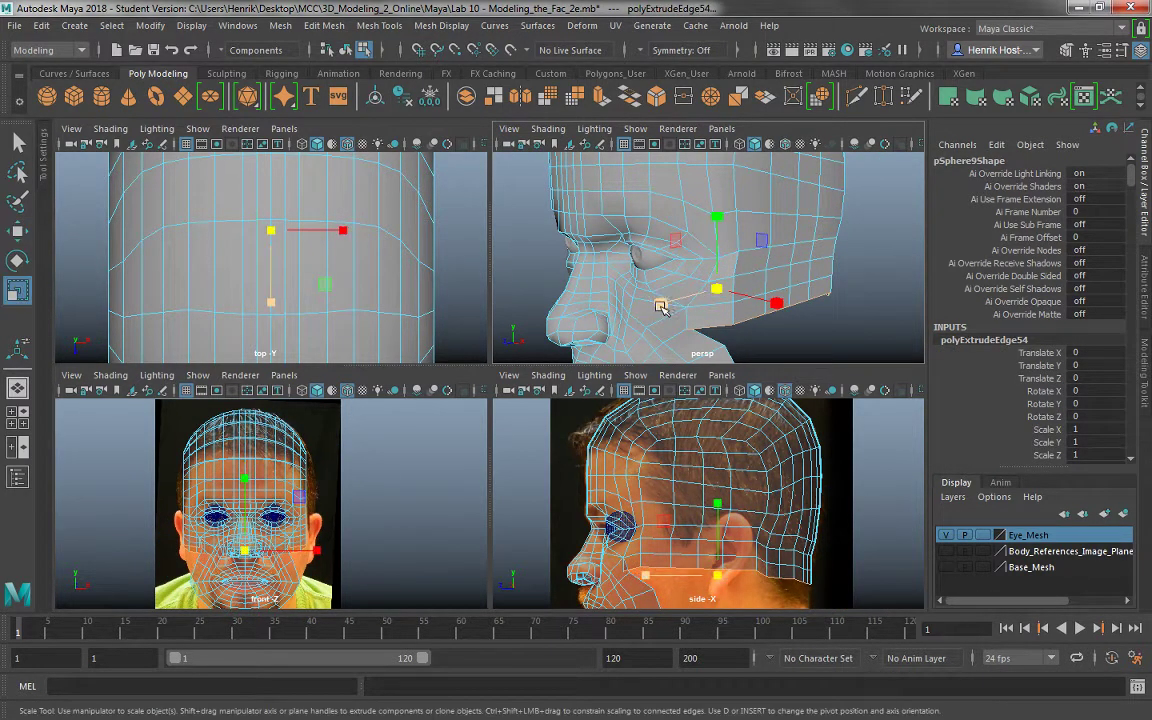
pyautogui.moveTo(663, 305); pyautogui.dragTo(668, 305)
# Merge the third extruded row's lower front vertices with the neighbouring cheek vertices on the head's left and right sides.
pyautogui.scroll(5, 760, 540)
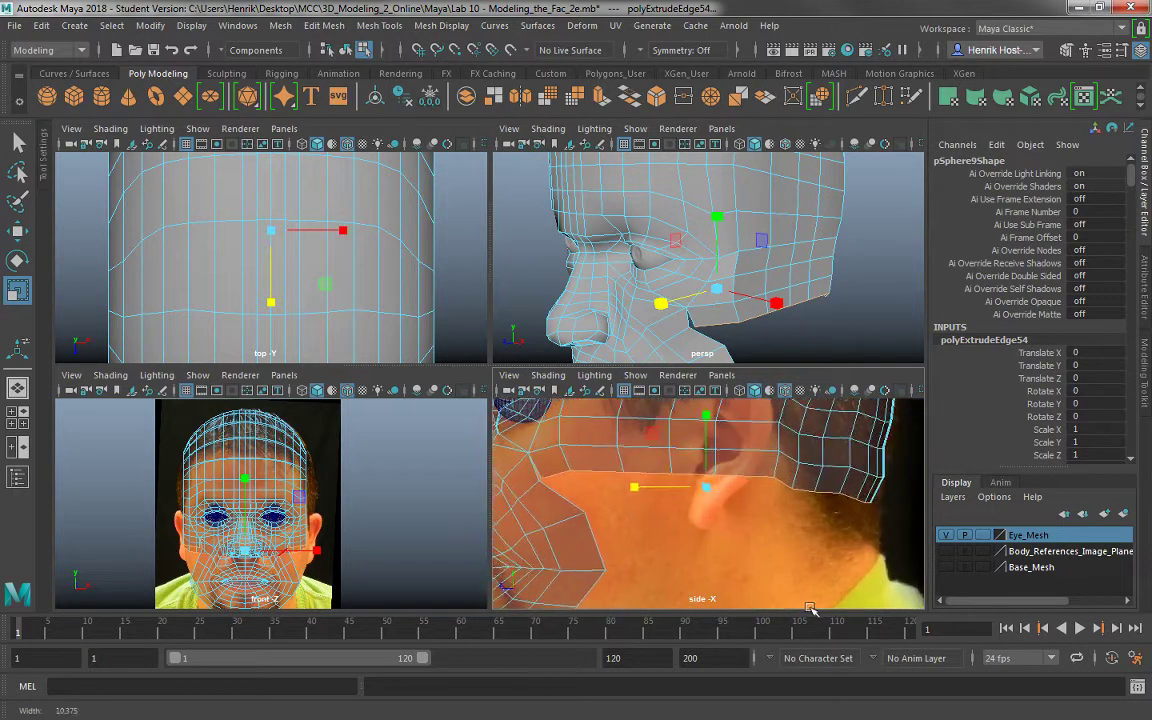
pyautogui.moveTo(681, 250); pyautogui.dragTo(590, 262, button='right')
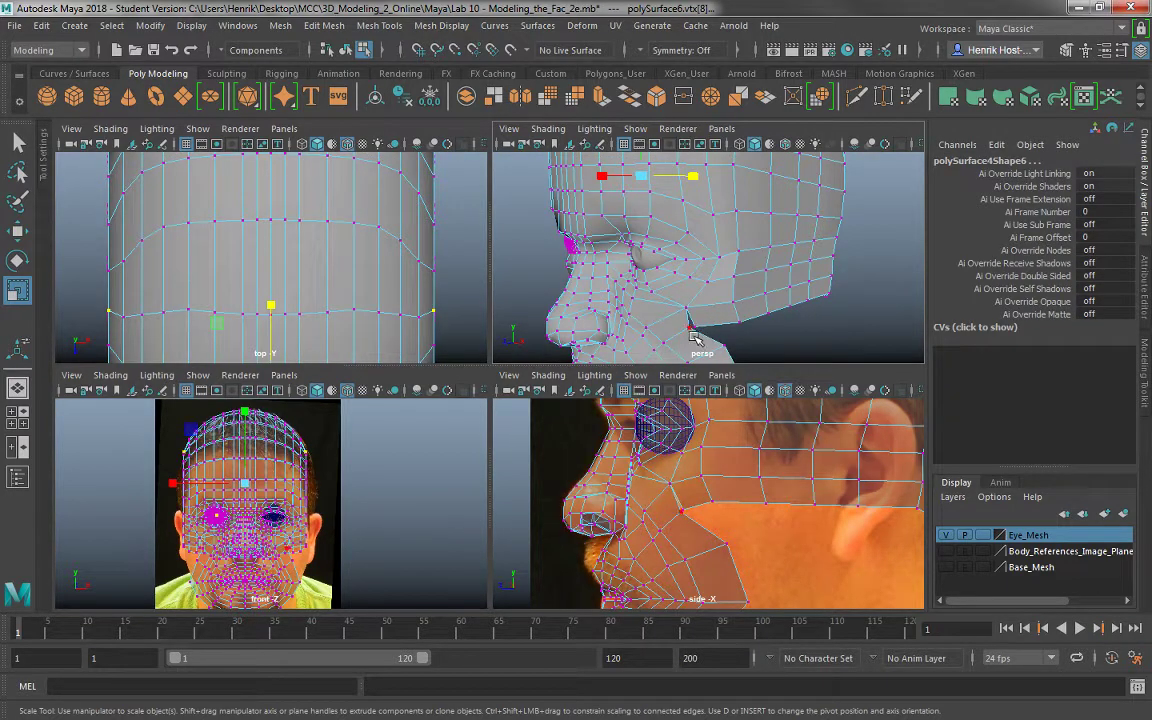
pyautogui.click(692, 333)
pyautogui.keyDown('shift'); pyautogui.moveTo(696, 336); pyautogui.dragTo(684, 216, button='right'); pyautogui.keyUp('shift')
pyautogui.keyDown('alt'); pyautogui.moveTo(626, 300); pyautogui.dragTo(658, 325); pyautogui.keyUp('alt')
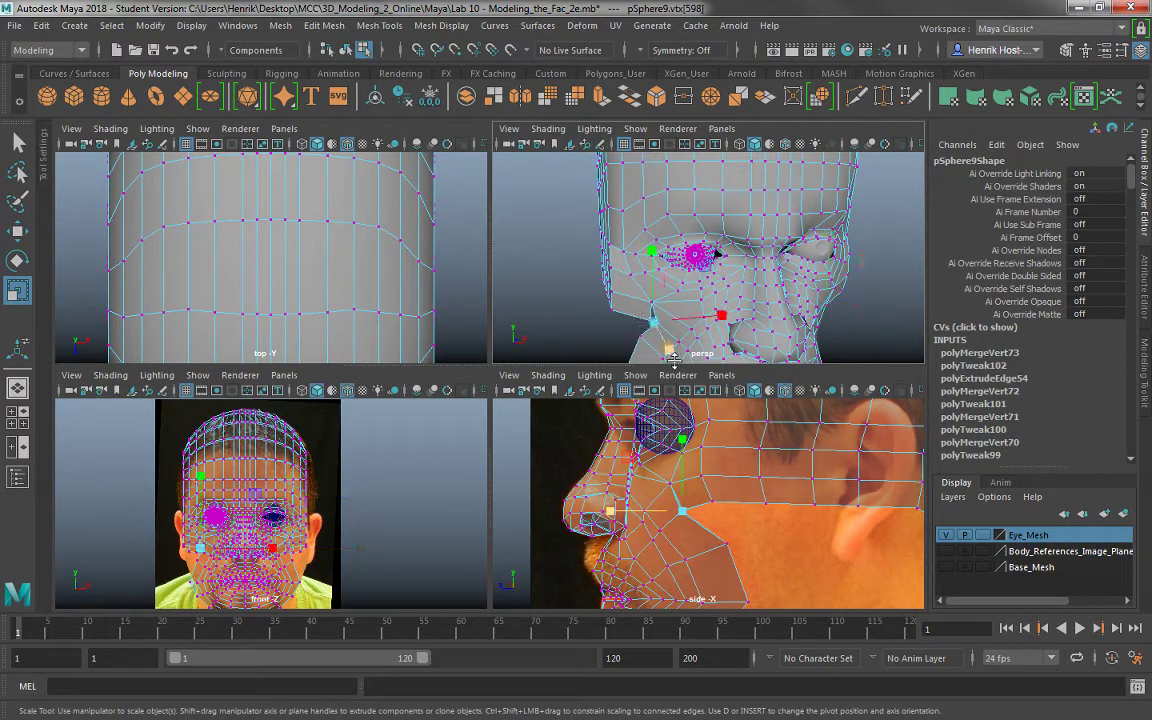
pyautogui.keyDown('shift'); pyautogui.moveTo(656, 286); pyautogui.dragTo(650, 250, button='right'); pyautogui.keyUp('shift')
pyautogui.keyDown('alt'); pyautogui.moveTo(646, 264); pyautogui.dragTo(631, 265); pyautogui.keyUp('alt')
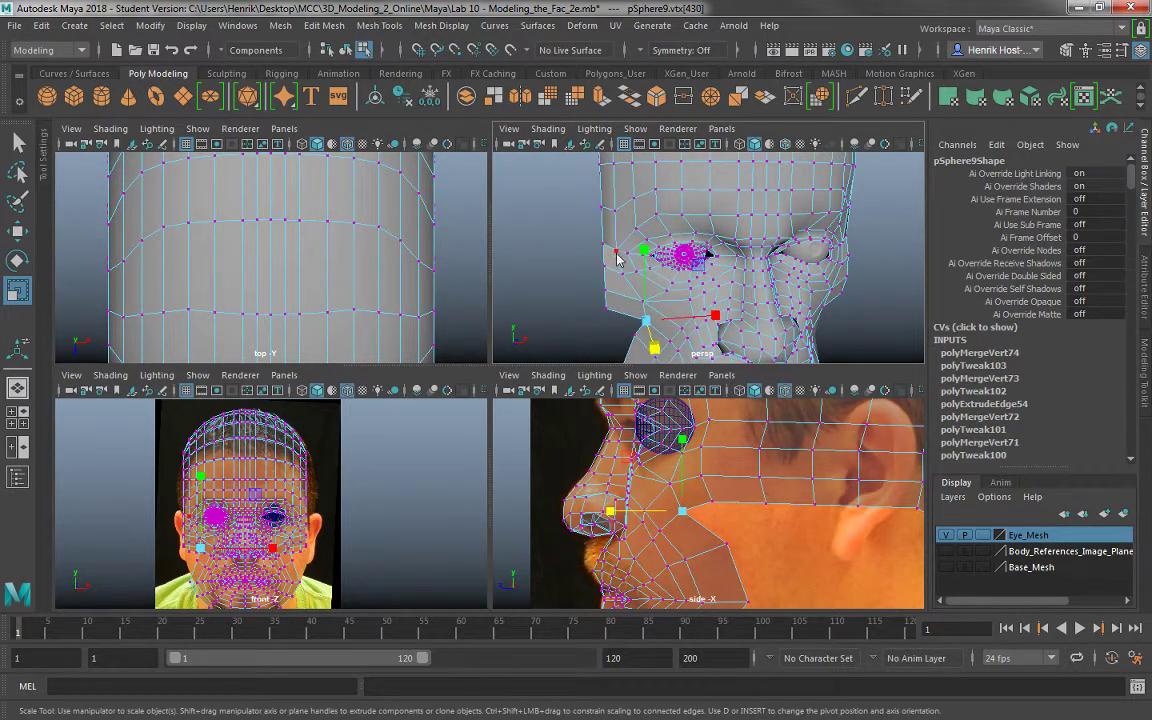
# Extrude the third row's lower border edges from cheek to cheek, move the fourth row down and scale it shorter front to back.
pyautogui.moveTo(618, 256); pyautogui.dragTo(622, 202, button='right')
pyautogui.click(622, 311)
pyautogui.keyDown('alt'); pyautogui.moveTo(599, 337); pyautogui.dragTo(703, 325); pyautogui.keyUp('alt')
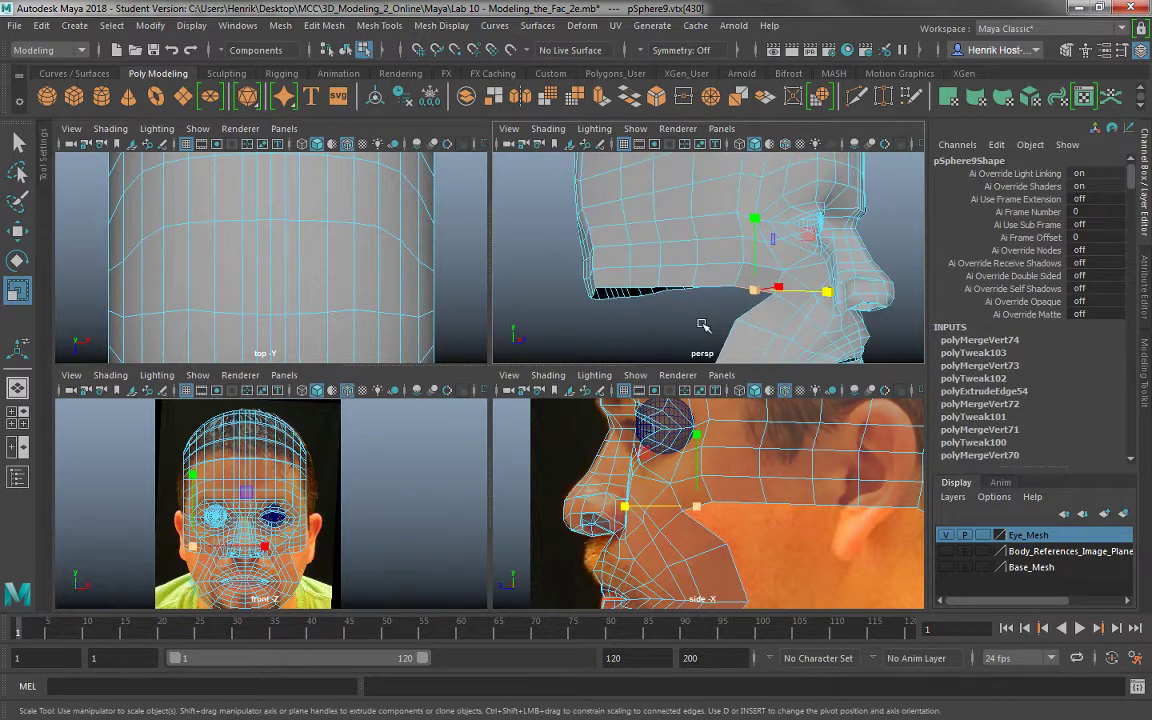
pyautogui.keyDown('alt'); pyautogui.moveTo(703, 325); pyautogui.dragTo(620, 239, button='right'); pyautogui.keyUp('alt')
pyautogui.keyDown('alt'); pyautogui.moveTo(620, 239); pyautogui.dragTo(648, 262); pyautogui.keyUp('alt')
pyautogui.keyDown('alt'); pyautogui.moveTo(648, 262); pyautogui.dragTo(671, 322, button='right'); pyautogui.keyUp('alt')
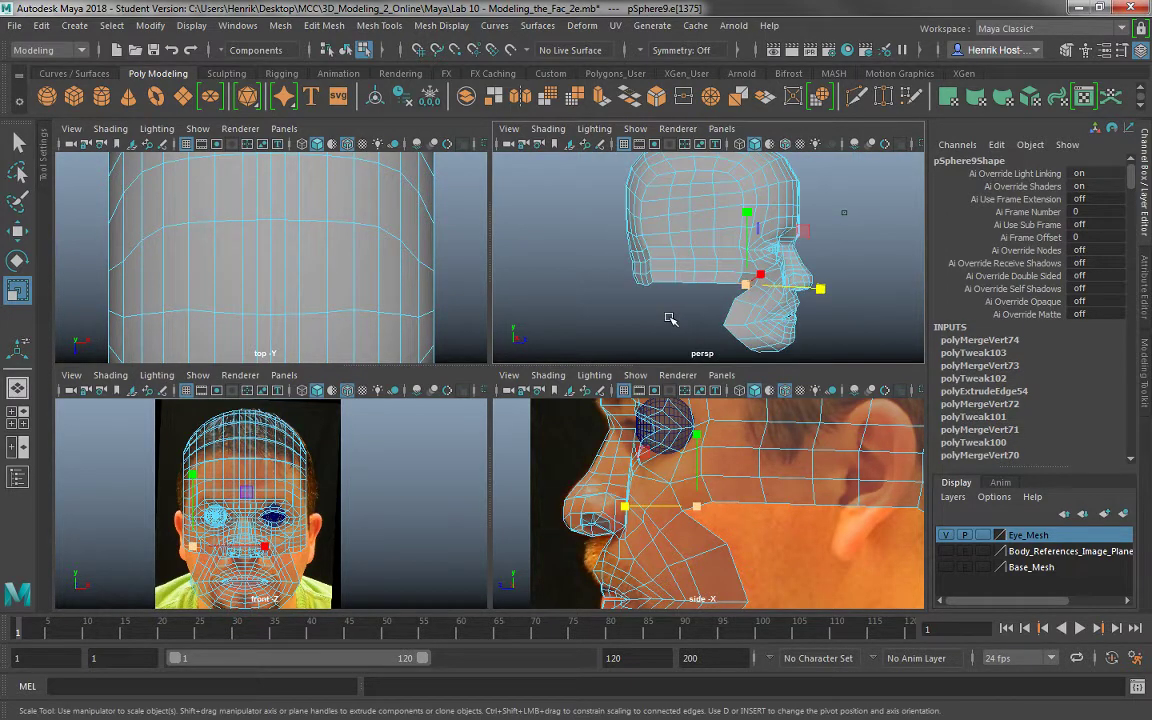
pyautogui.scroll(4, 700, 305)
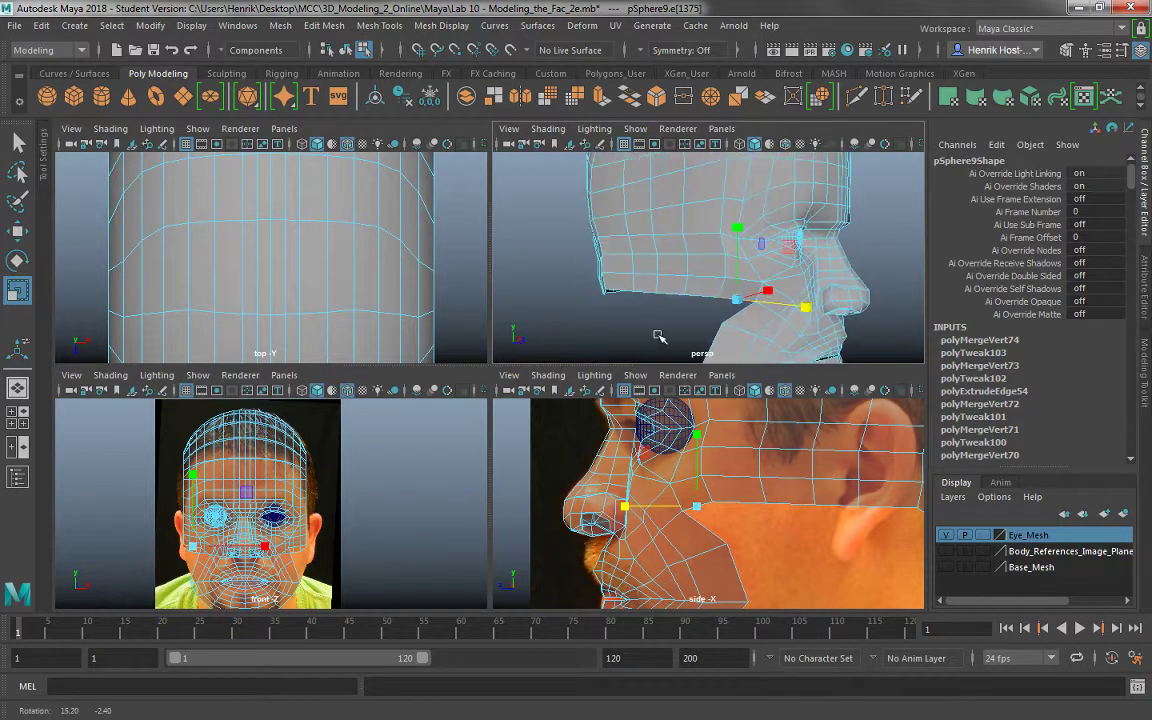
pyautogui.moveTo(662, 295)
pyautogui.keyDown('alt'); pyautogui.mouseDown()
pyautogui.moveTo(625, 288)
pyautogui.moveTo(612, 320)
pyautogui.moveTo(622, 332)
pyautogui.moveTo(612, 290)
pyautogui.moveTo(640, 305)
pyautogui.moveTo(679, 301)
pyautogui.moveTo(656, 303)
pyautogui.moveTo(652, 280)
pyautogui.mouseUp(); pyautogui.keyUp('alt')
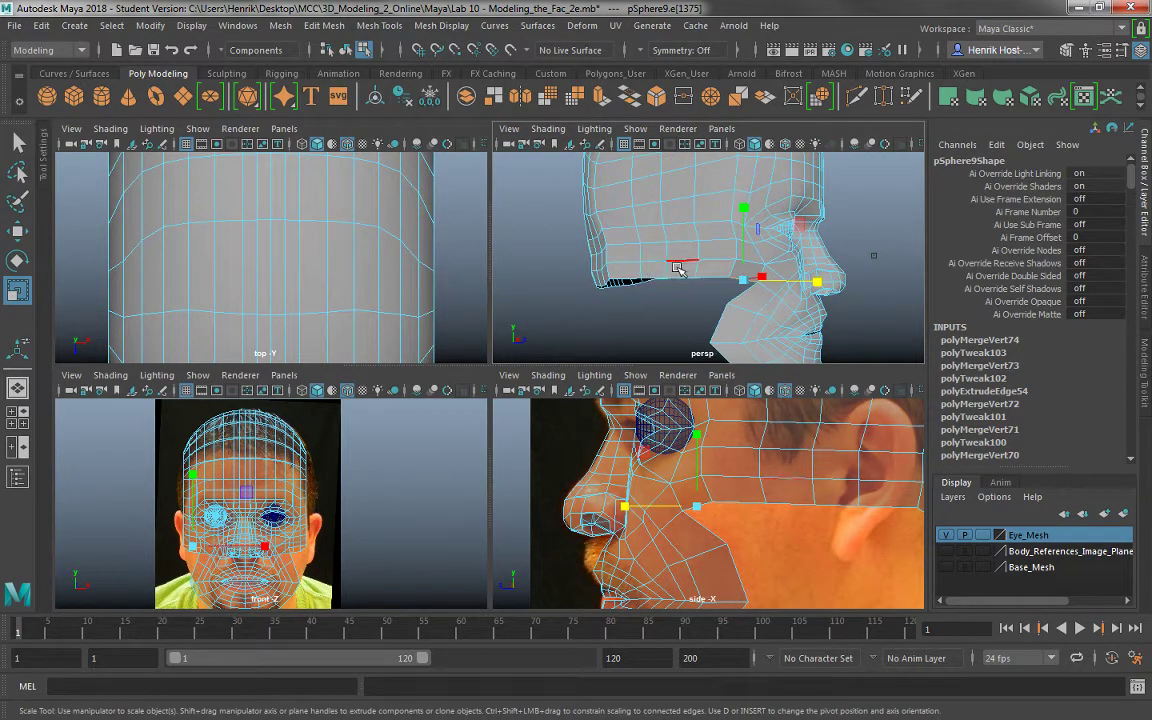
pyautogui.click(741, 281)
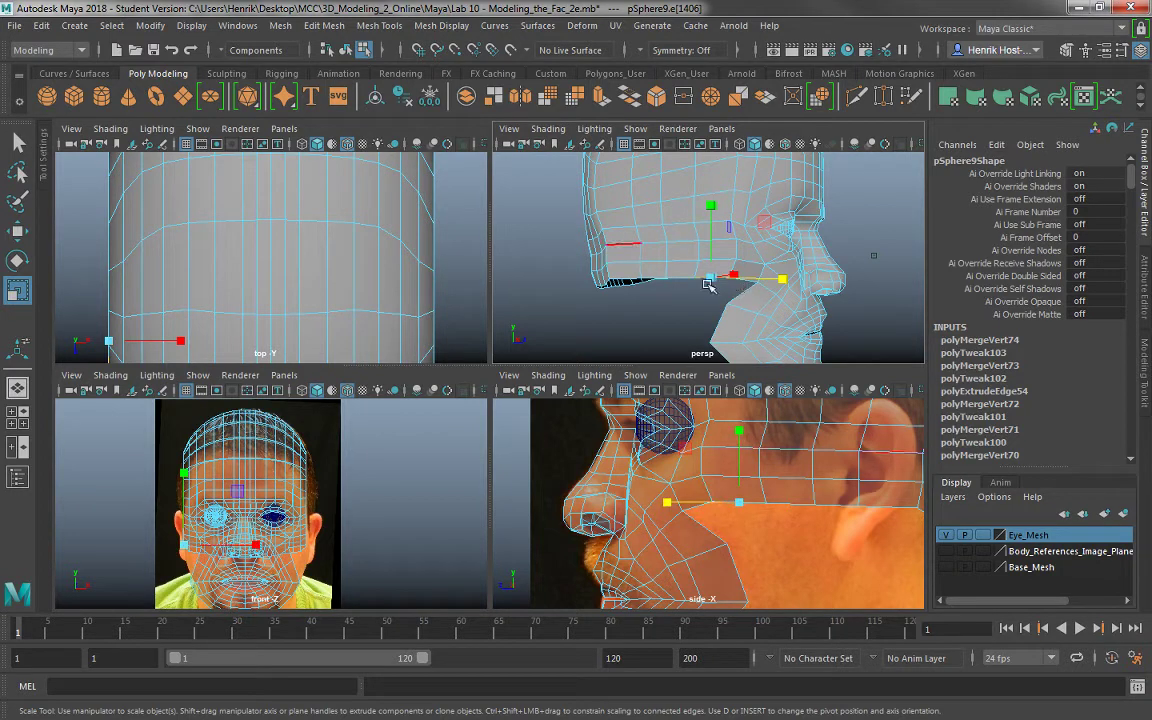
pyautogui.click(625, 245)
pyautogui.click(743, 279)
pyautogui.keyDown('alt'); pyautogui.moveTo(694, 301); pyautogui.dragTo(801, 304); pyautogui.keyUp('alt')
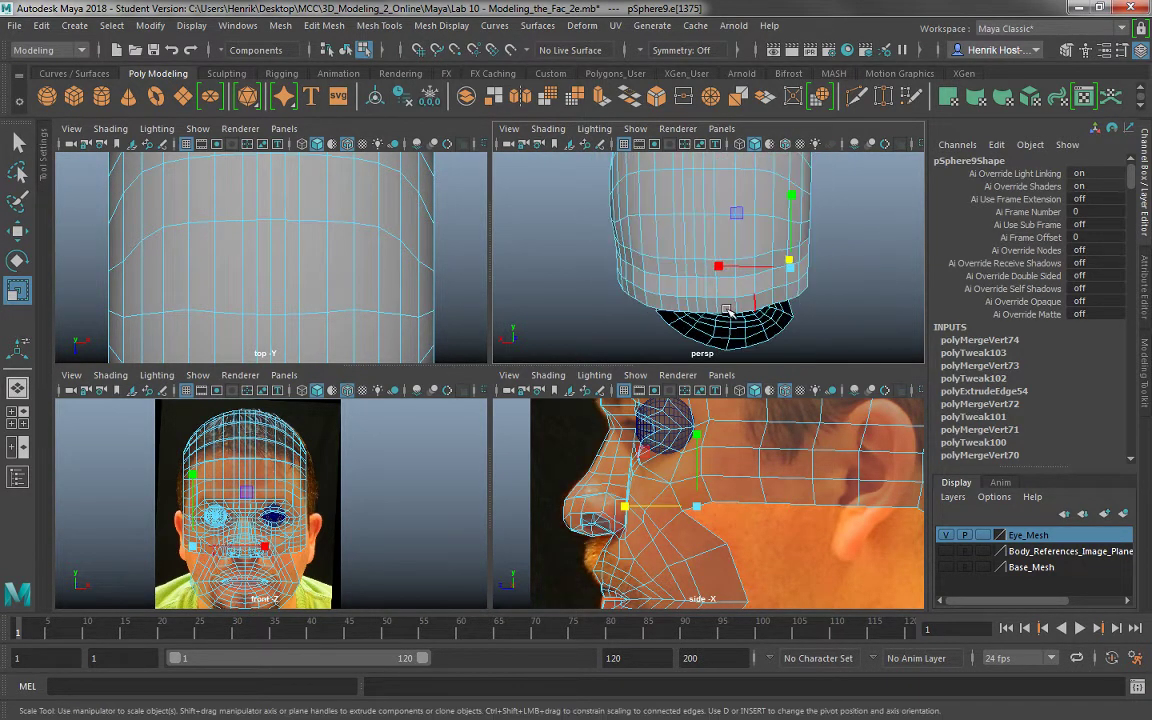
pyautogui.keyDown('alt'); pyautogui.moveTo(730, 308); pyautogui.dragTo(766, 301); pyautogui.keyUp('alt')
pyautogui.keyDown('shift'); pyautogui.click(668, 295); pyautogui.keyUp('shift')
pyautogui.scroll(4, 740, 315)
pyautogui.keyDown('alt'); pyautogui.moveTo(684, 339); pyautogui.dragTo(696, 296); pyautogui.keyUp('alt')
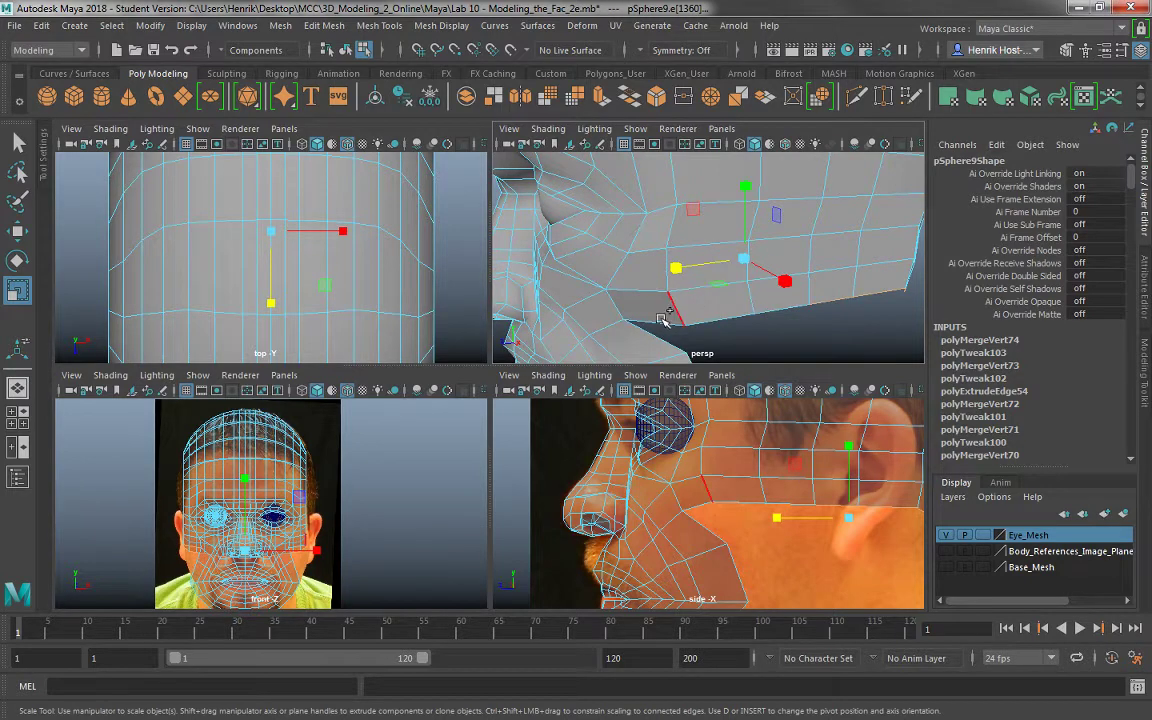
pyautogui.scroll(-4, 748, 328)
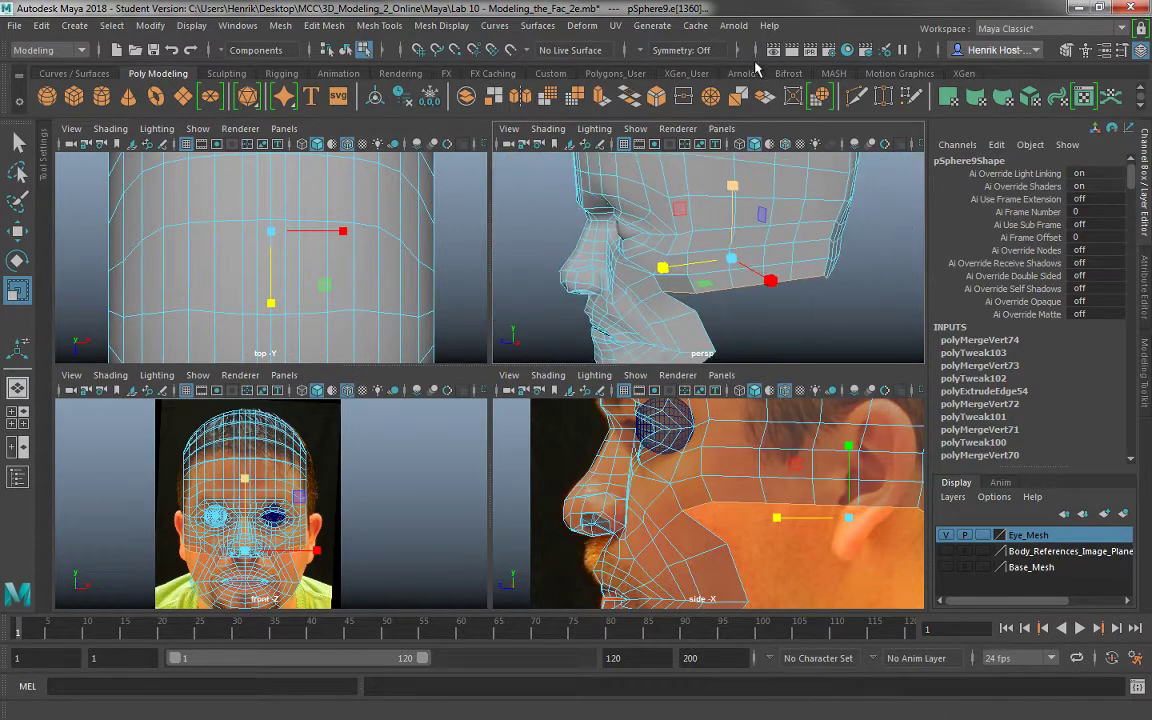
pyautogui.click(603, 97)
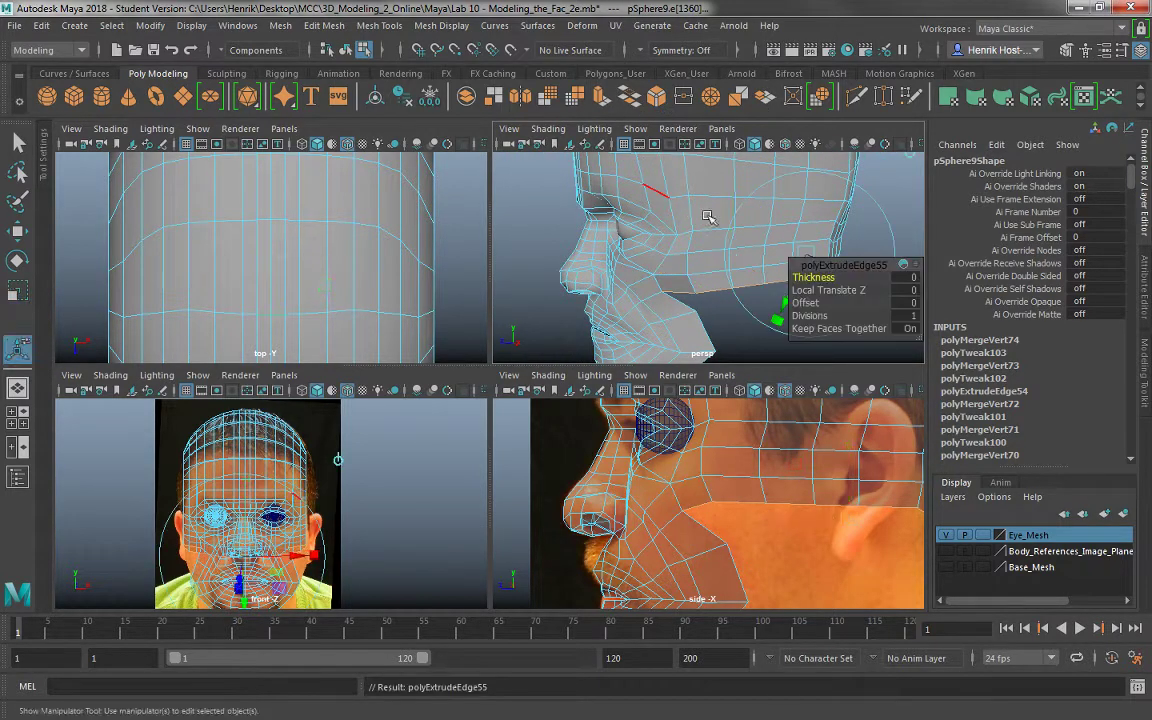
pyautogui.press('w')
pyautogui.moveTo(735, 181); pyautogui.dragTo(735, 196)
pyautogui.press('r')
pyautogui.moveTo(692, 287); pyautogui.dragTo(759, 257)
# Merge the fourth extruded row's lower front vertices with the cheek border vertices on both sides of the head.
pyautogui.keyDown('alt'); pyautogui.moveTo(759, 257); pyautogui.dragTo(642, 242, button='right'); pyautogui.keyUp('alt')
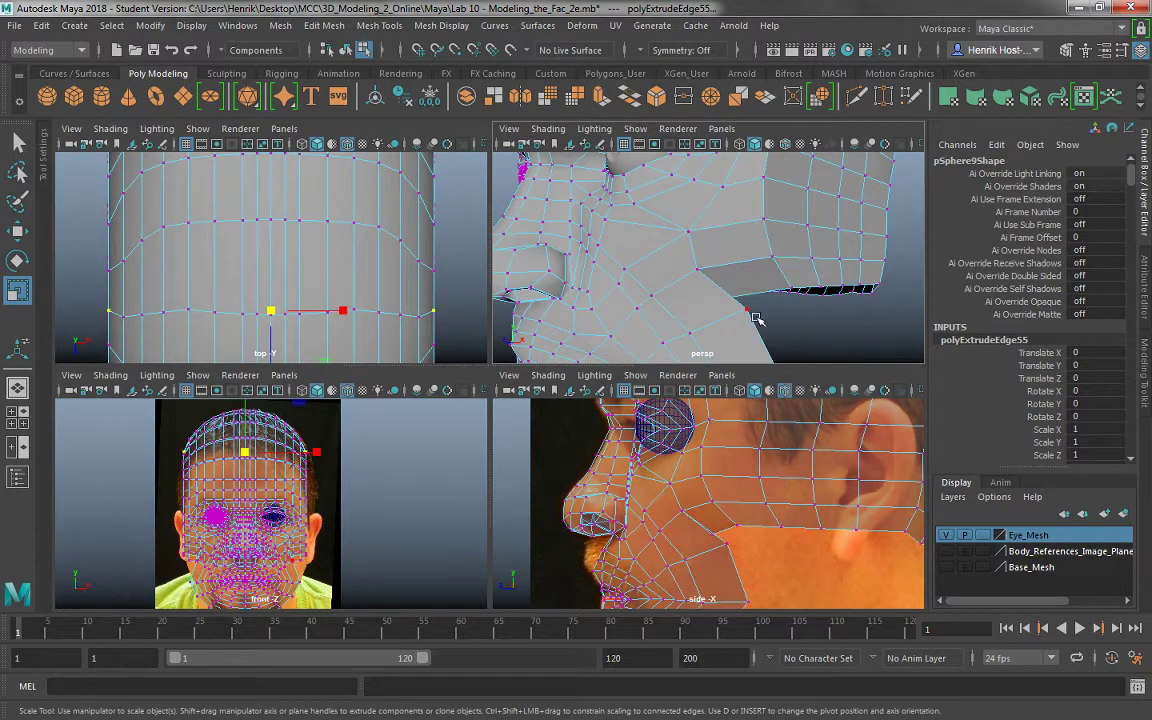
pyautogui.moveTo(711, 289); pyautogui.dragTo(788, 286)
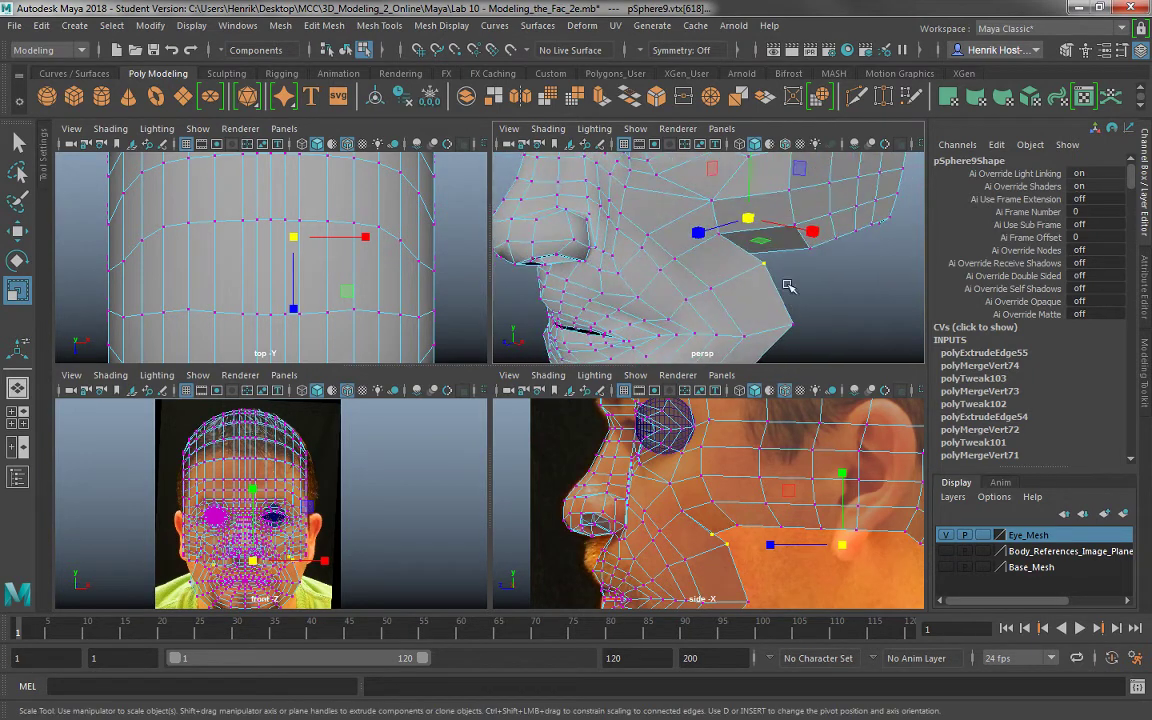
pyautogui.moveTo(725, 241); pyautogui.dragTo(768, 277)
pyautogui.keyDown('shift'); pyautogui.moveTo(764, 275); pyautogui.dragTo(755, 162, button='right'); pyautogui.keyUp('shift')
pyautogui.keyDown('alt'); pyautogui.moveTo(786, 291); pyautogui.dragTo(643, 290); pyautogui.keyUp('alt')
pyautogui.keyDown('shift'); pyautogui.moveTo(643, 292); pyautogui.dragTo(643, 185, button='right'); pyautogui.keyUp('shift')
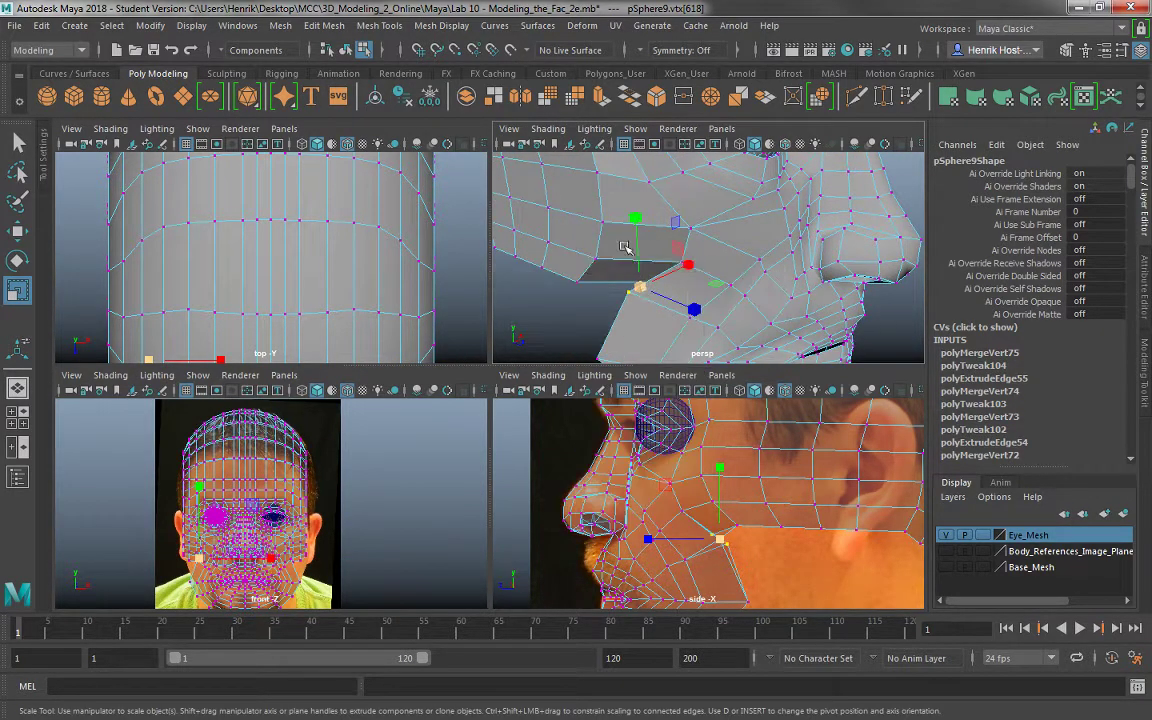
# Return to object mode and soften the edges of the whole head mesh.
pyautogui.keyDown('alt'); pyautogui.moveTo(636, 264); pyautogui.dragTo(708, 270); pyautogui.keyUp('alt')
pyautogui.keyDown('alt'); pyautogui.moveTo(708, 270); pyautogui.dragTo(686, 283, button='right'); pyautogui.keyUp('alt')
pyautogui.keyDown('alt'); pyautogui.moveTo(686, 283); pyautogui.dragTo(712, 280); pyautogui.keyUp('alt')
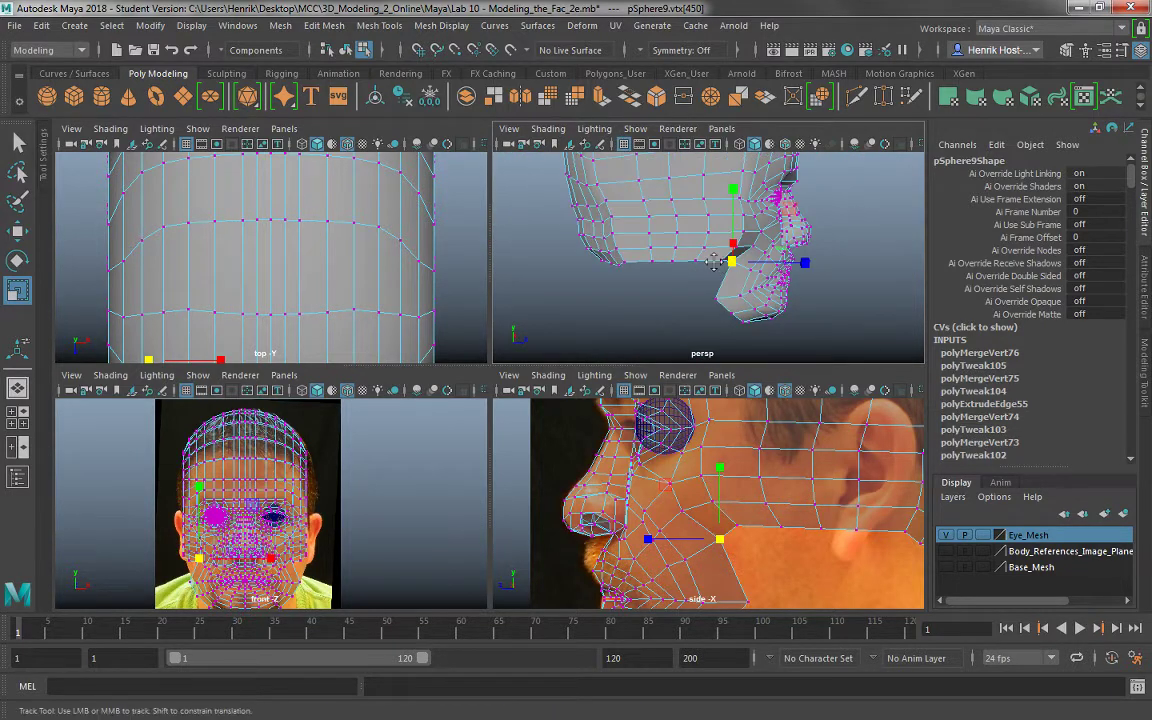
pyautogui.keyDown('alt'); pyautogui.moveTo(712, 280); pyautogui.dragTo(665, 226, button='right'); pyautogui.keyUp('alt')
pyautogui.keyDown('alt'); pyautogui.moveTo(665, 226); pyautogui.dragTo(737, 232); pyautogui.keyUp('alt')
pyautogui.moveTo(737, 236); pyautogui.dragTo(818, 210, button='right')
pyautogui.keyDown('alt'); pyautogui.moveTo(823, 237); pyautogui.dragTo(681, 231); pyautogui.keyUp('alt')
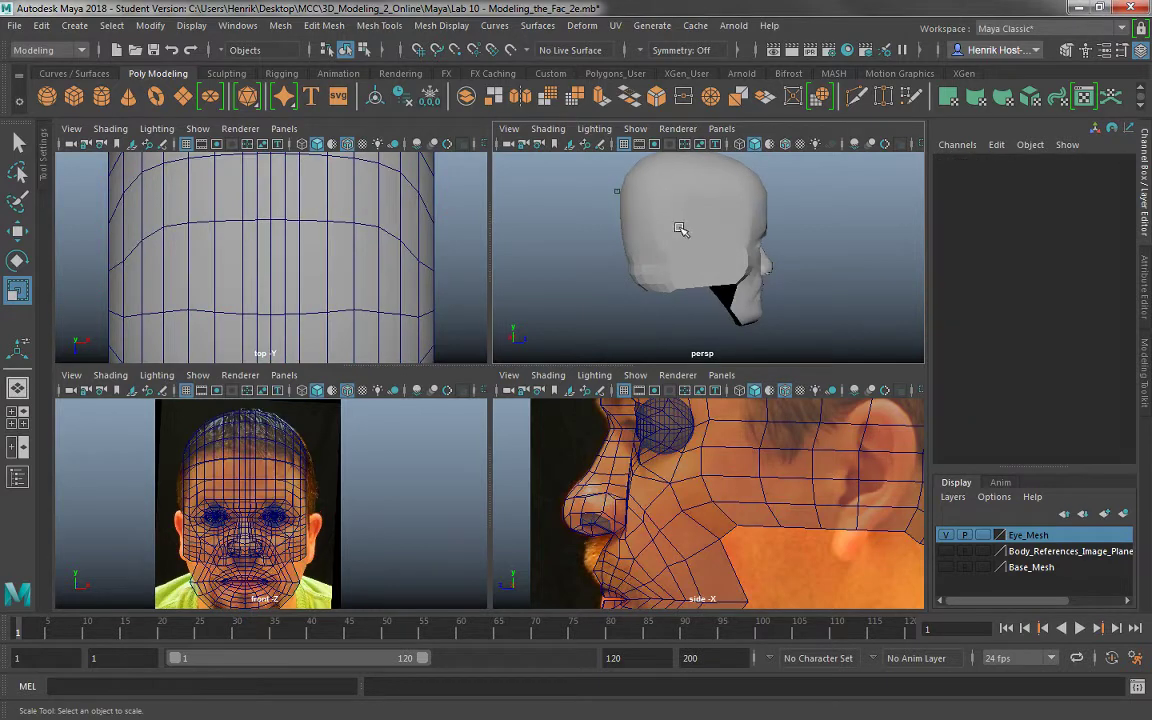
pyautogui.click(672, 210)
pyautogui.keyDown('shift'); pyautogui.rightClick(658, 187); pyautogui.keyUp('shift')
pyautogui.keyDown('shift'); pyautogui.moveTo(658, 187); pyautogui.dragTo(822, 208, button='right'); pyautogui.keyUp('shift')
pyautogui.click(810, 222)
# Extrude the fourth row's lower border edges around the back of the head and pull the new row down towards jaw-corner height.
pyautogui.keyDown('alt'); pyautogui.moveTo(820, 276); pyautogui.dragTo(622, 278); pyautogui.keyUp('alt')
pyautogui.keyDown('alt'); pyautogui.moveTo(622, 278); pyautogui.dragTo(748, 312, button='right'); pyautogui.keyUp('alt')
pyautogui.keyDown('alt'); pyautogui.moveTo(748, 312); pyautogui.dragTo(660, 295); pyautogui.keyUp('alt')
pyautogui.keyDown('alt'); pyautogui.moveTo(660, 295); pyautogui.dragTo(777, 334, button='right'); pyautogui.keyUp('alt')
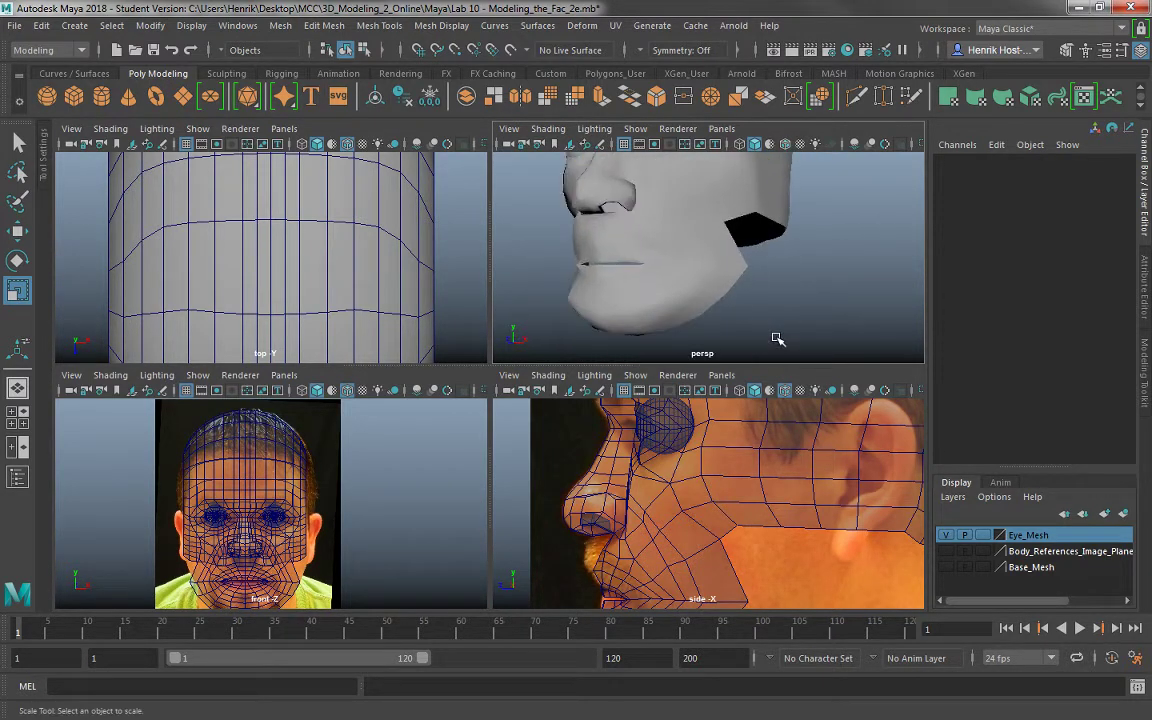
pyautogui.click(725, 209)
pyautogui.moveTo(725, 209); pyautogui.dragTo(712, 238, button='right')
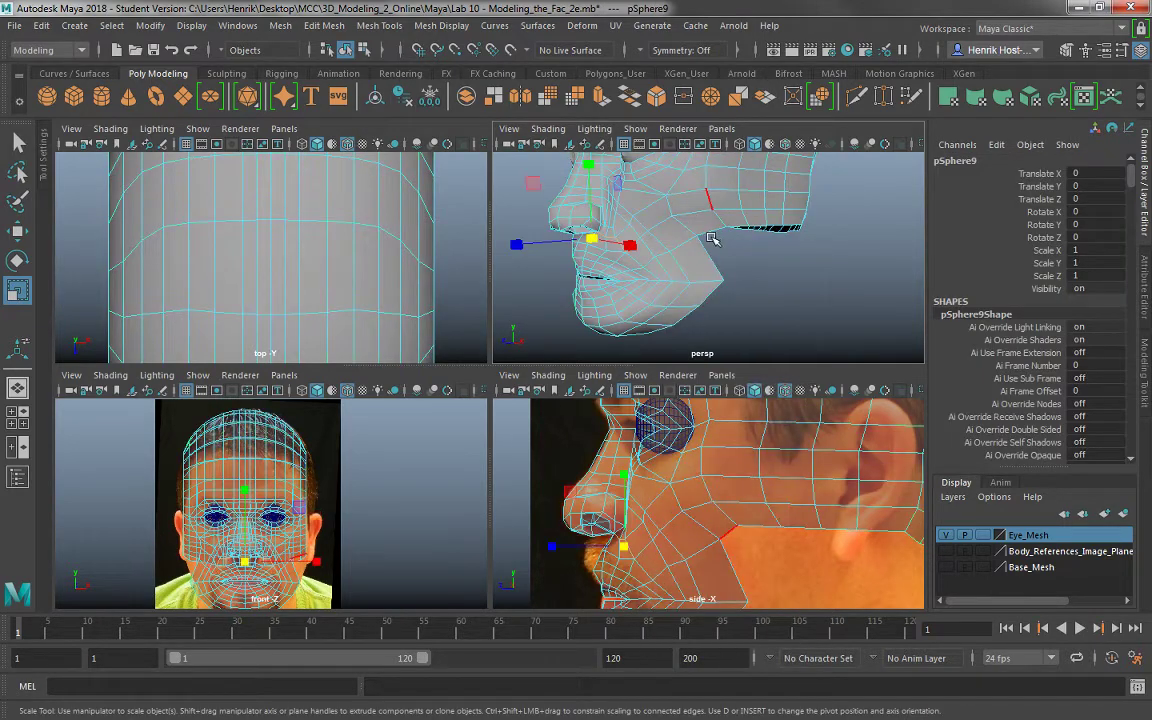
pyautogui.press('space')
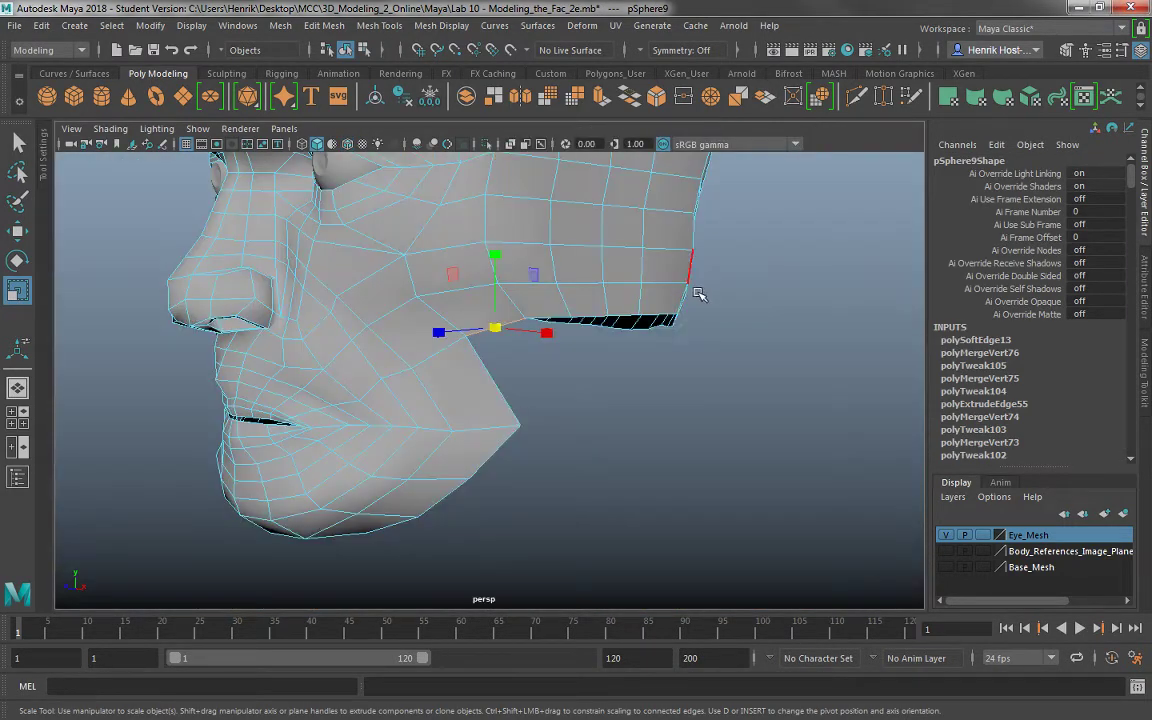
pyautogui.keyDown('alt'); pyautogui.moveTo(698, 294); pyautogui.dragTo(596, 380); pyautogui.keyUp('alt')
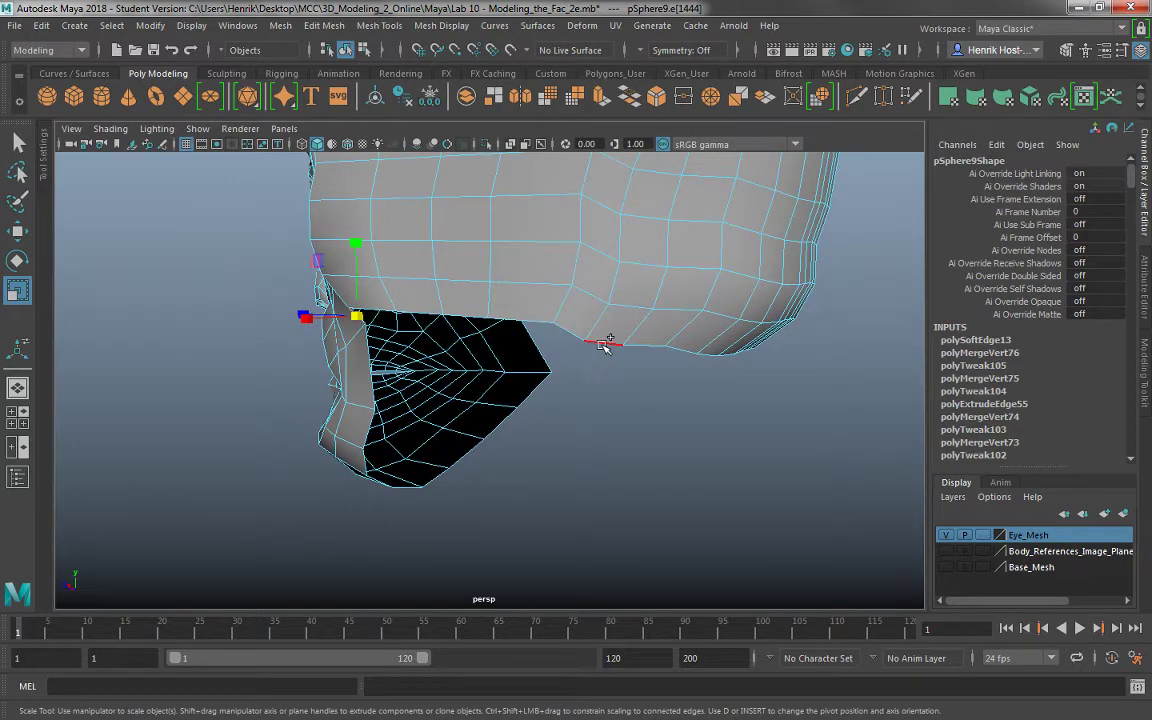
pyautogui.keyDown('alt'); pyautogui.moveTo(684, 432); pyautogui.dragTo(591, 368); pyautogui.keyUp('alt')
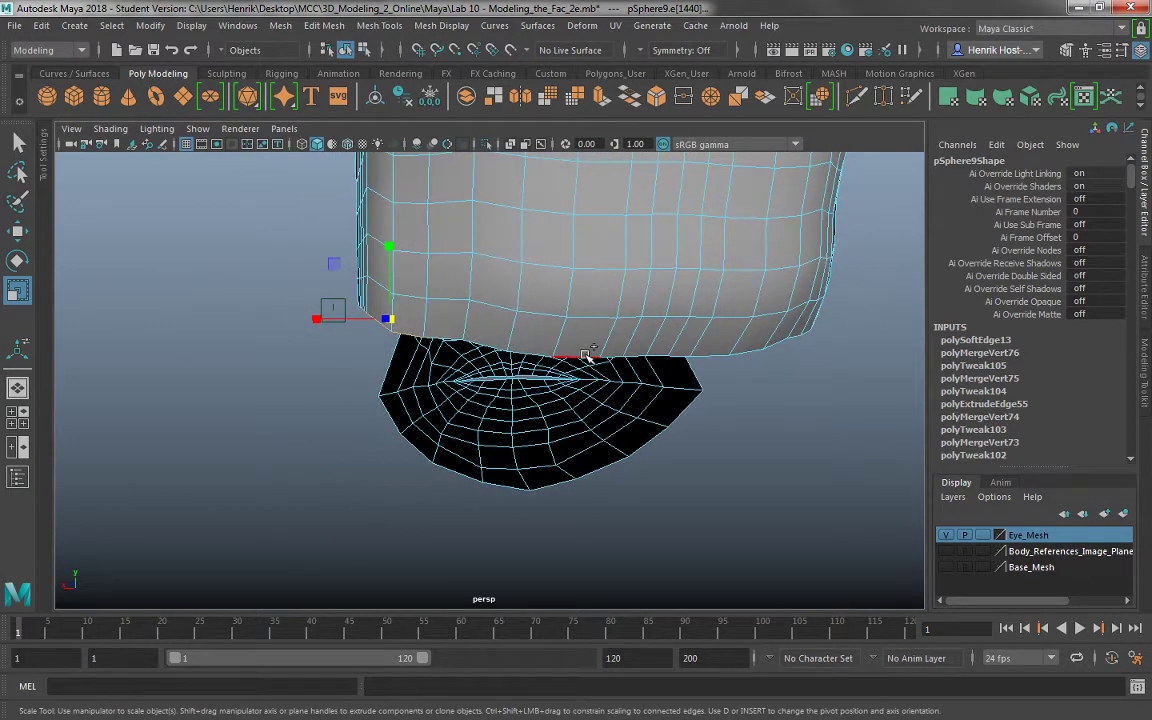
pyautogui.keyDown('alt'); pyautogui.moveTo(784, 432); pyautogui.dragTo(720, 432); pyautogui.keyUp('alt')
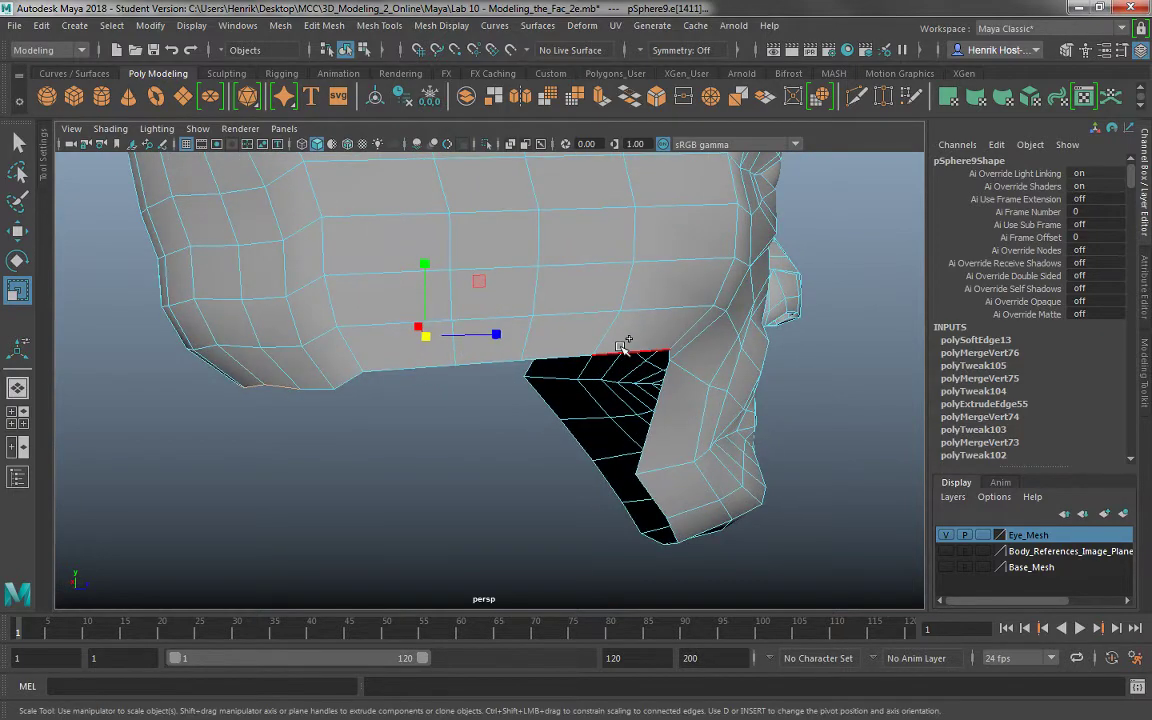
pyautogui.keyDown('alt'); pyautogui.moveTo(622, 345); pyautogui.dragTo(615, 395); pyautogui.keyUp('alt')
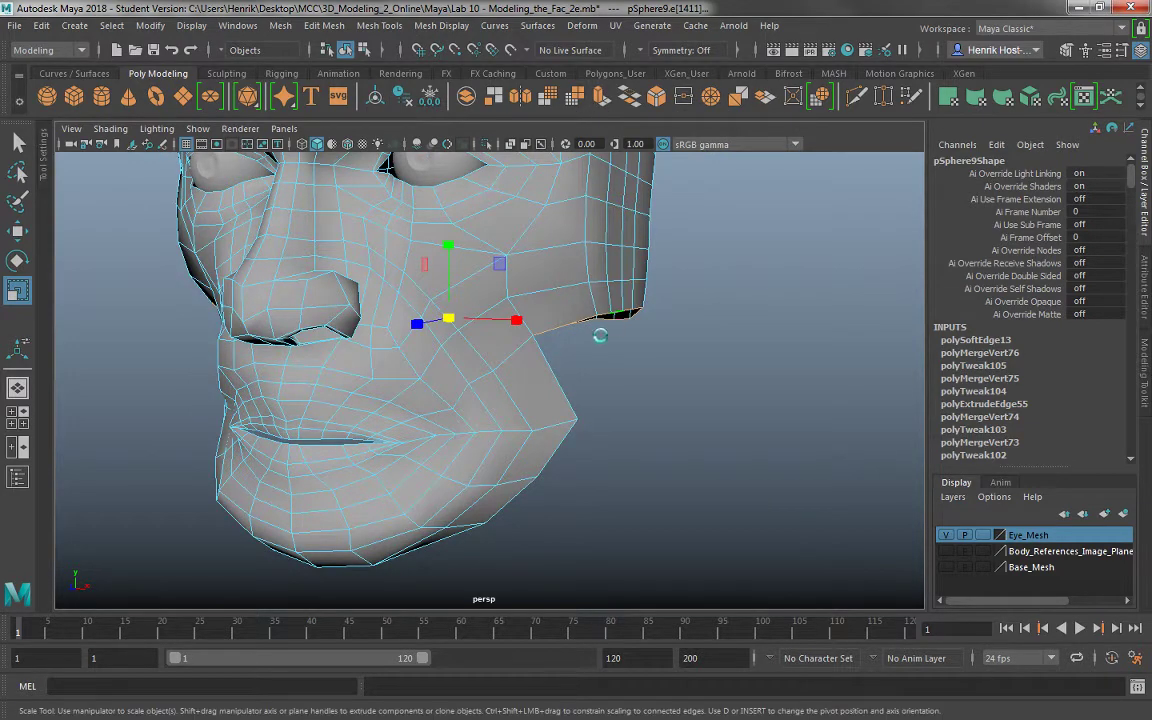
pyautogui.press('w')
pyautogui.moveTo(447, 237); pyautogui.dragTo(485, 306)
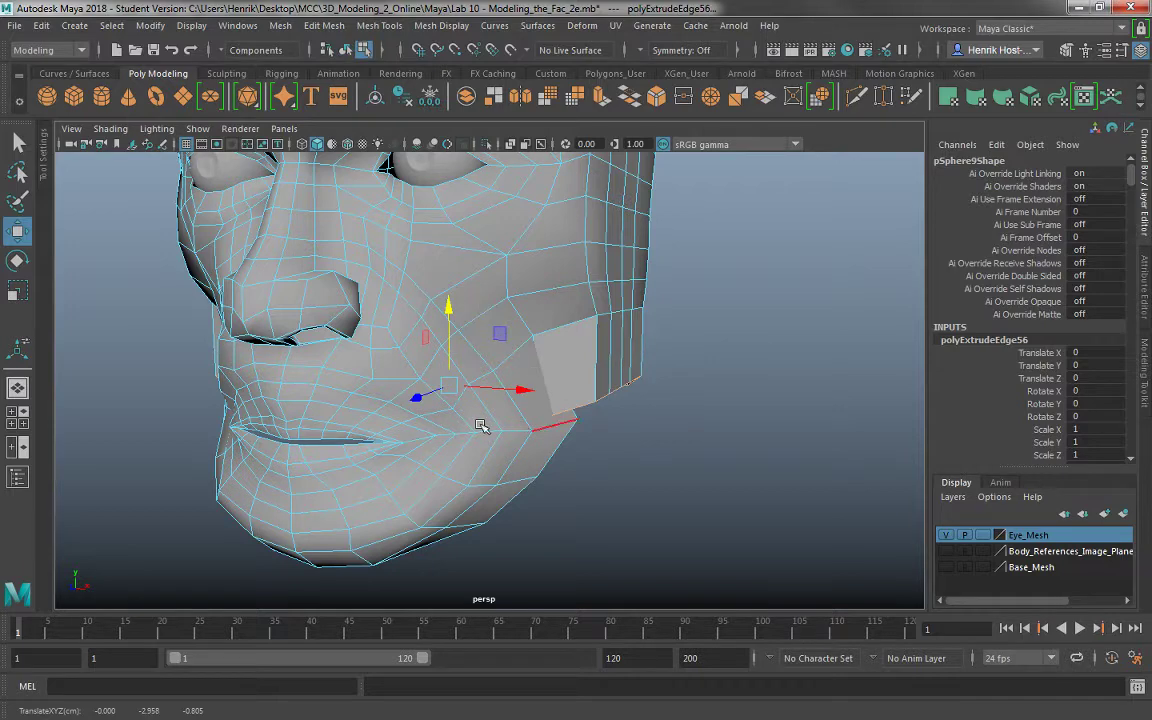
# Scale the new fifth row shorter front to back and lower its border edges to the height of the jaw corner.
pyautogui.keyDown('alt'); pyautogui.moveTo(445, 430); pyautogui.dragTo(357, 429); pyautogui.keyUp('alt')
pyautogui.press('r')
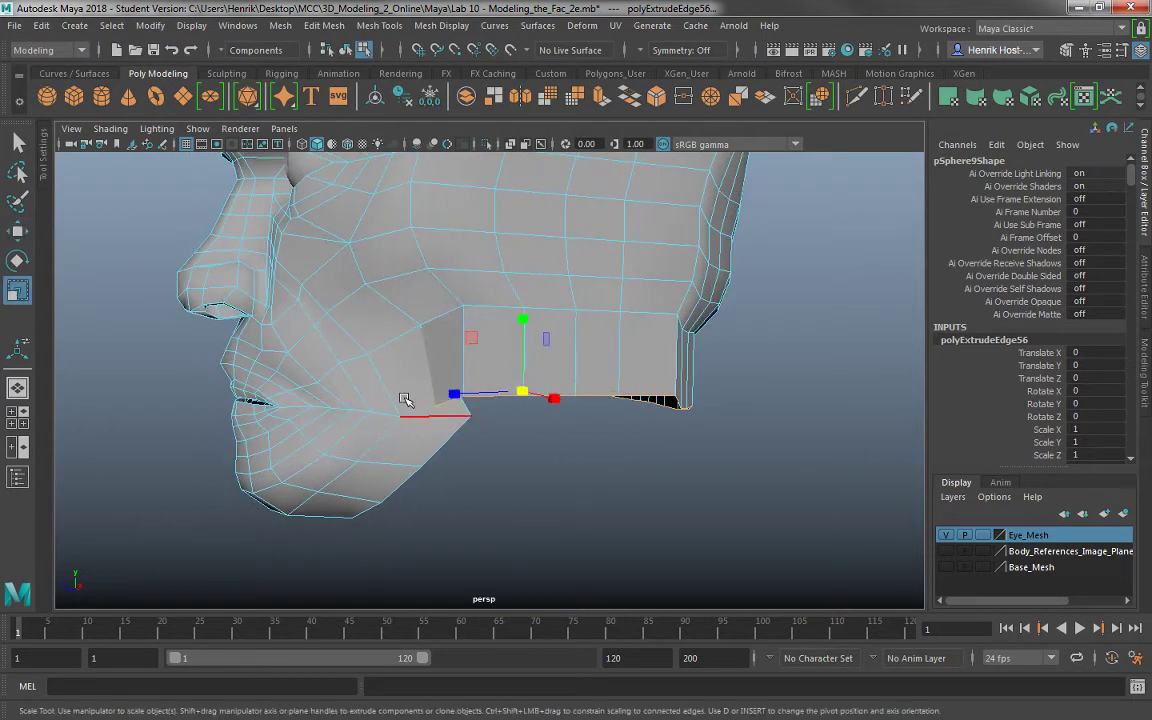
pyautogui.moveTo(449, 394); pyautogui.dragTo(471, 404)
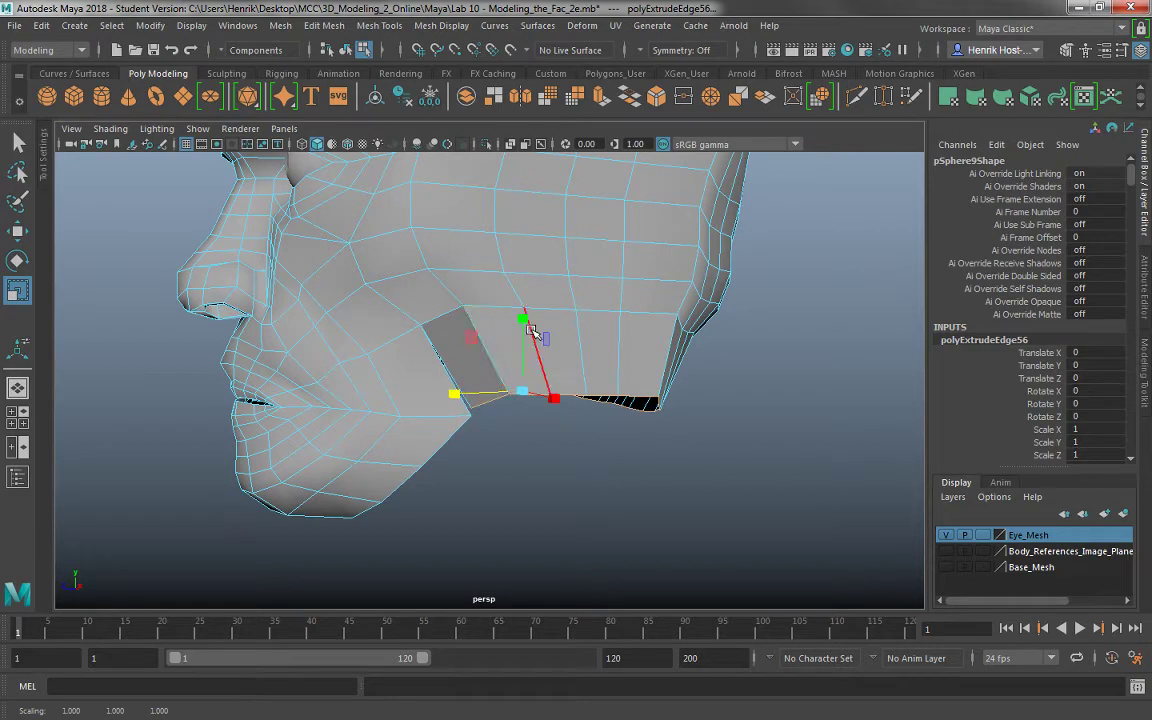
pyautogui.moveTo(529, 327); pyautogui.dragTo(527, 337)
pyautogui.press('w')
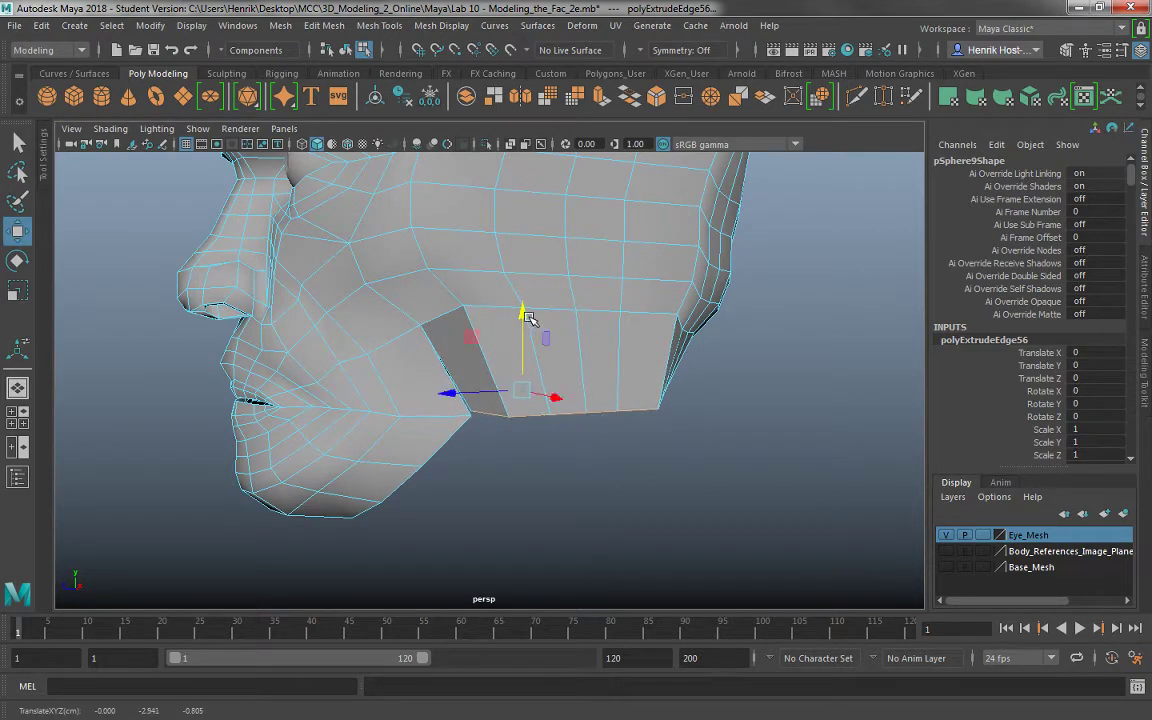
pyautogui.keyDown('alt'); pyautogui.moveTo(529, 318); pyautogui.dragTo(525, 419); pyautogui.keyUp('alt')
# Merge the fifth row's lower front vertices with the jaw-corner border vertices on both sides of the head.
pyautogui.rightClick(514, 242)
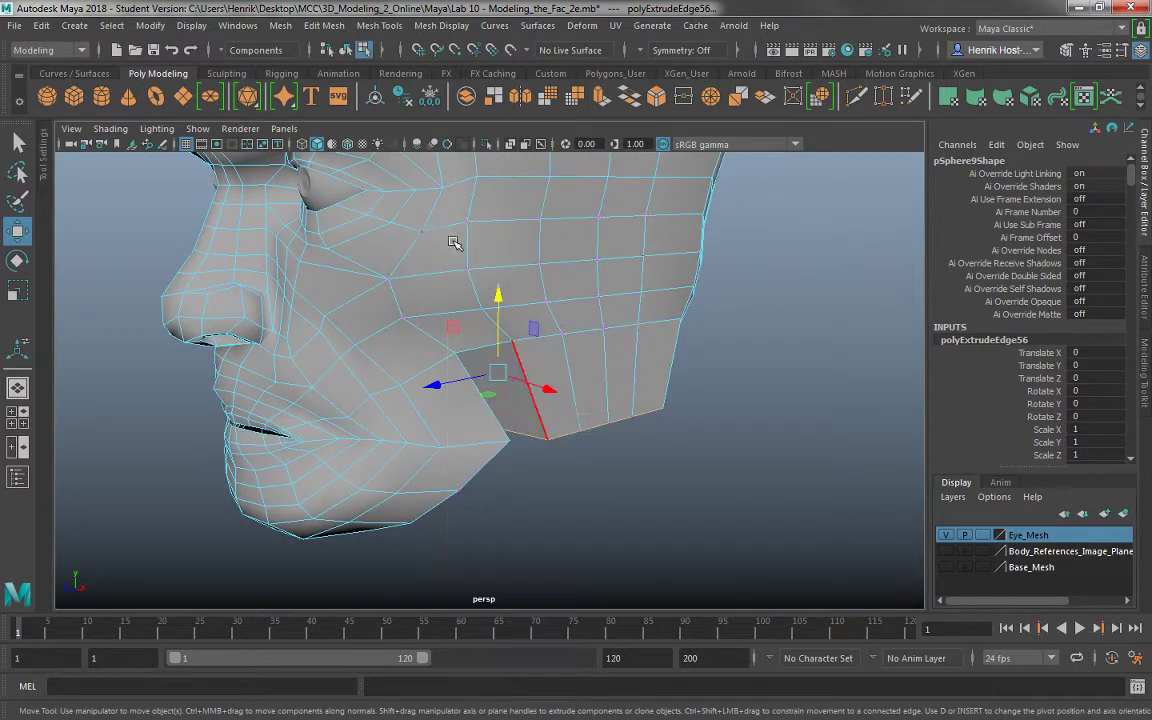
pyautogui.moveTo(447, 421)
pyautogui.keyDown('alt'); pyautogui.mouseDown()
pyautogui.moveTo(445, 400)
pyautogui.moveTo(452, 424)
pyautogui.mouseUp(); pyautogui.keyUp('alt')
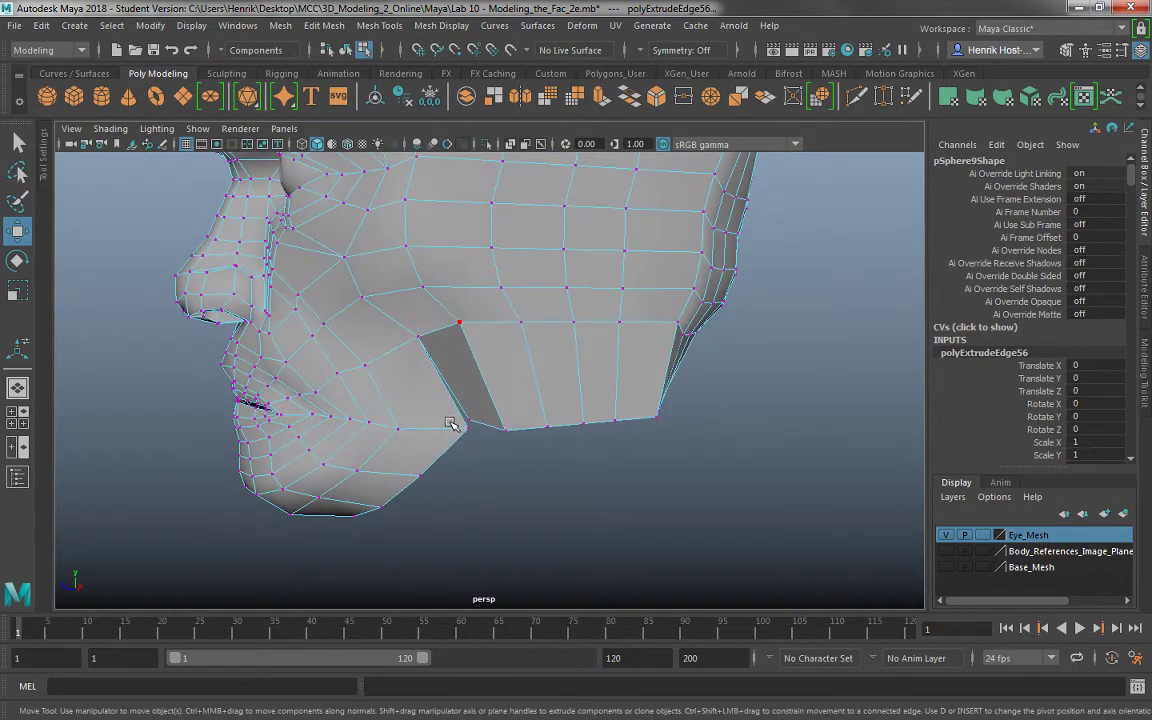
pyautogui.click(468, 422)
pyautogui.keyDown('shift'); pyautogui.rightClick(472, 342); pyautogui.keyUp('shift')
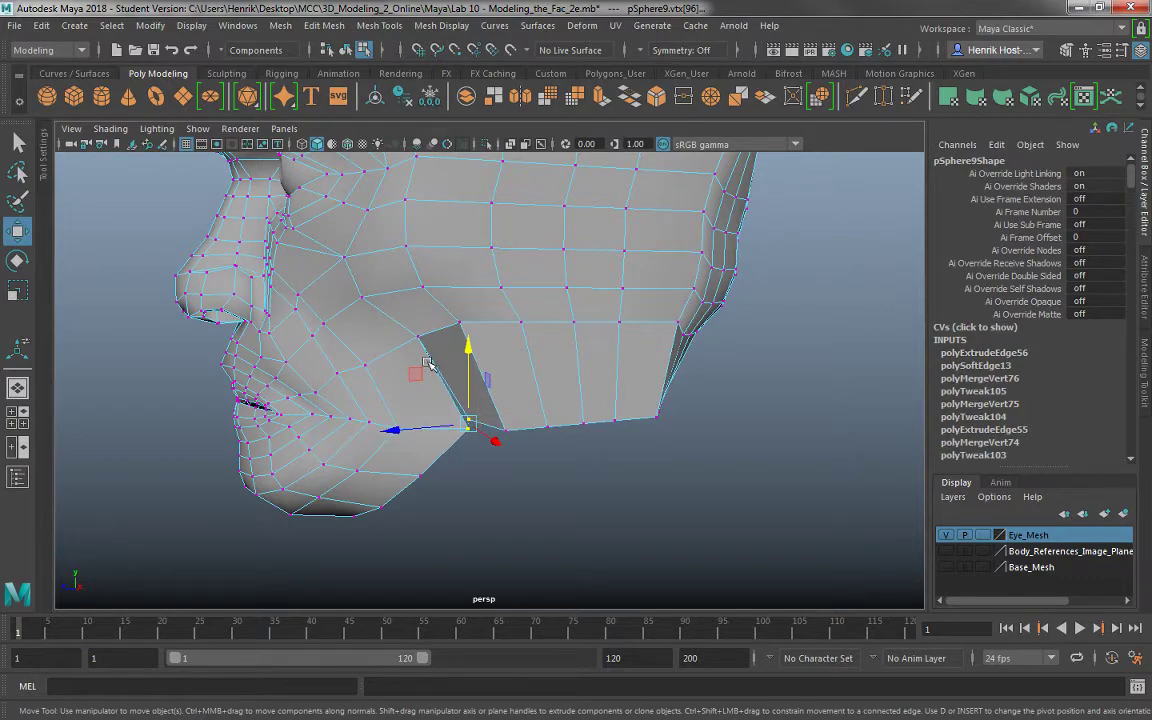
pyautogui.keyDown('alt'); pyautogui.moveTo(472, 342); pyautogui.dragTo(697, 372); pyautogui.keyUp('alt')
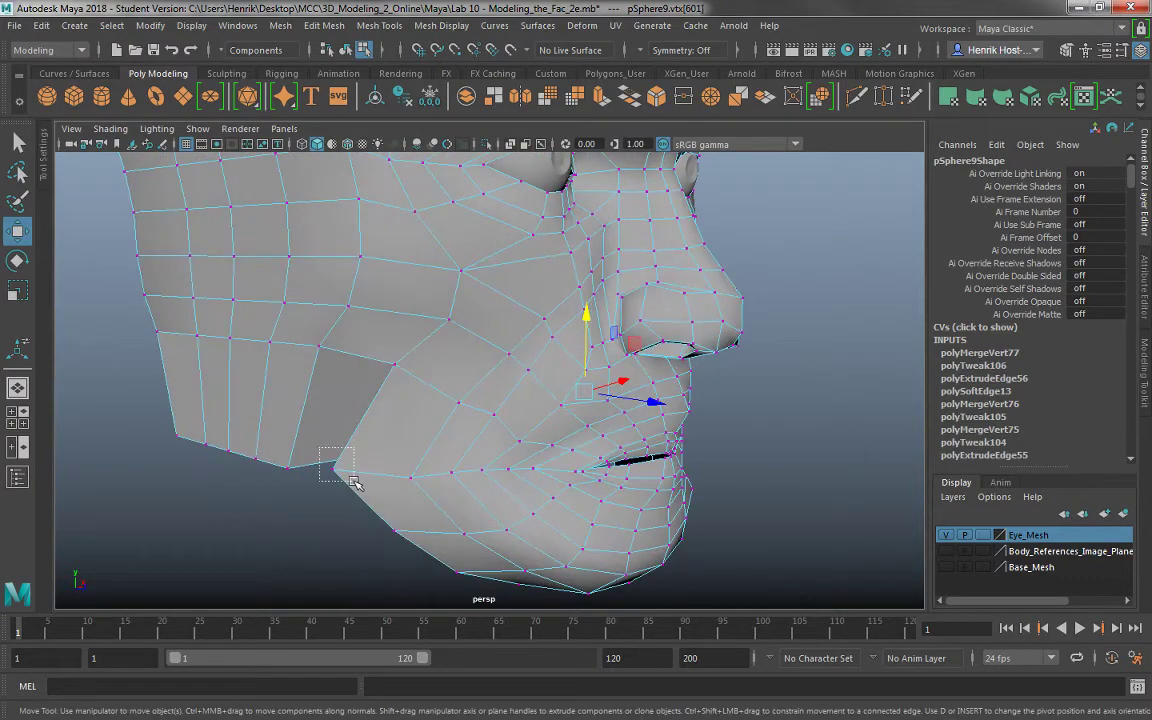
pyautogui.moveTo(320, 448); pyautogui.dragTo(360, 485)
pyautogui.keyDown('shift'); pyautogui.moveTo(358, 485); pyautogui.dragTo(375, 437, button='right'); pyautogui.keyUp('shift')
pyautogui.scroll(-5, 375, 437)
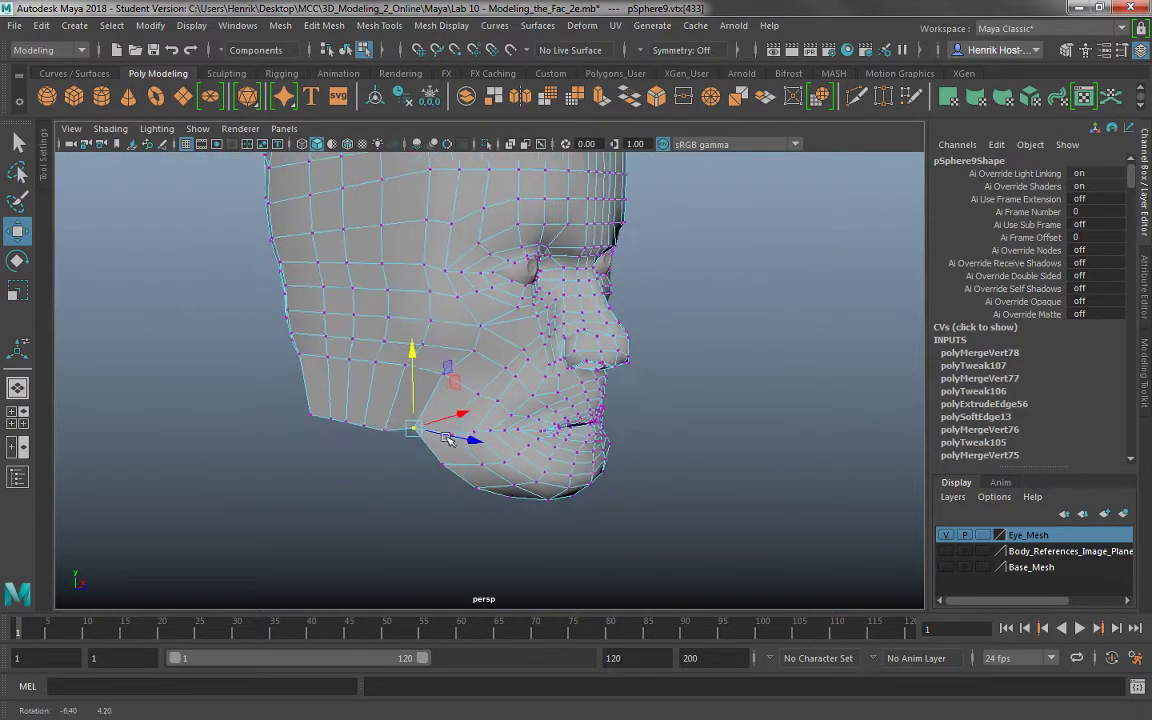
pyautogui.keyDown('alt'); pyautogui.moveTo(400, 315); pyautogui.dragTo(480, 350); pyautogui.keyUp('alt')
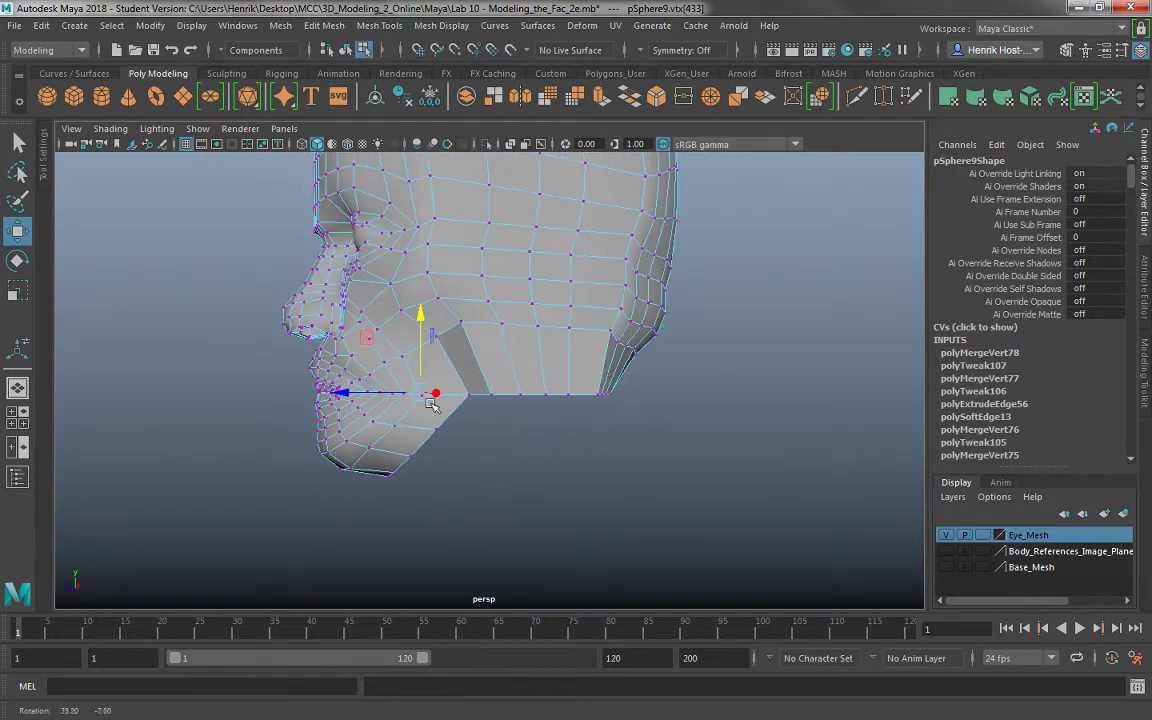
# Extrude the fifth row's lower border edges around the back of the head straight down into a sixth row.
pyautogui.moveTo(476, 237); pyautogui.dragTo(476, 198, button='right')
pyautogui.click(481, 380)
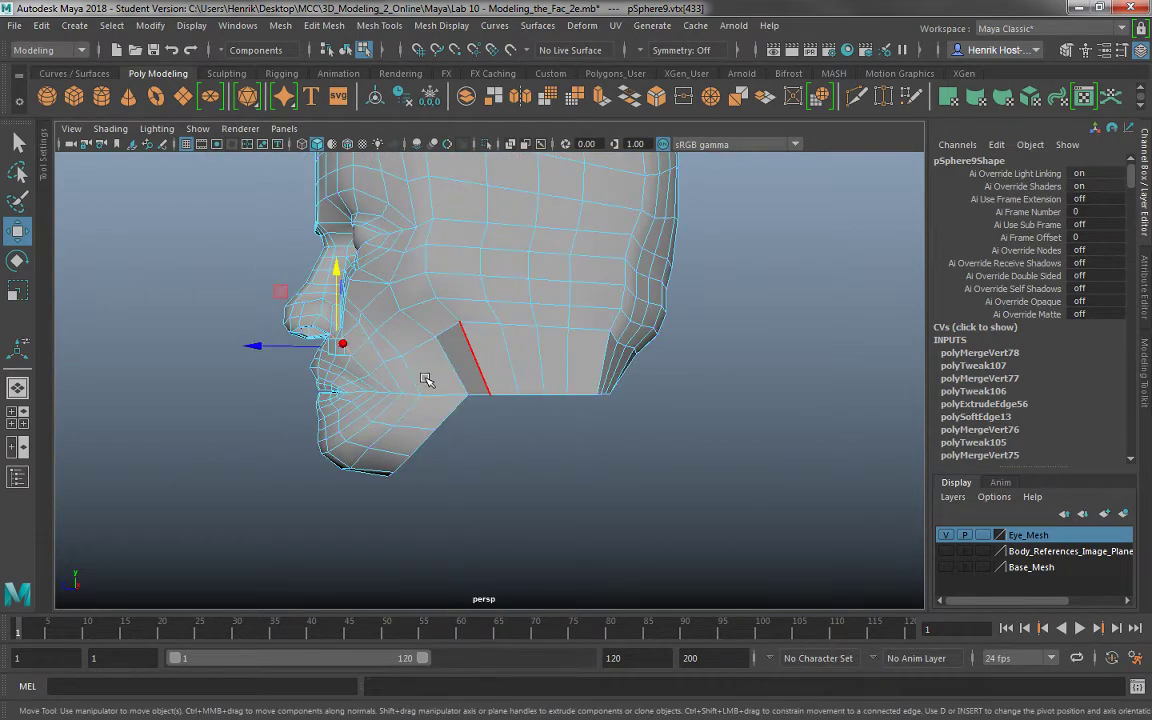
pyautogui.click(439, 381)
pyautogui.keyDown('alt'); pyautogui.moveTo(426, 380); pyautogui.dragTo(524, 387); pyautogui.keyUp('alt')
pyautogui.keyDown('alt'); pyautogui.moveTo(645, 476); pyautogui.dragTo(462, 270); pyautogui.keyUp('alt')
pyautogui.click(507, 402)
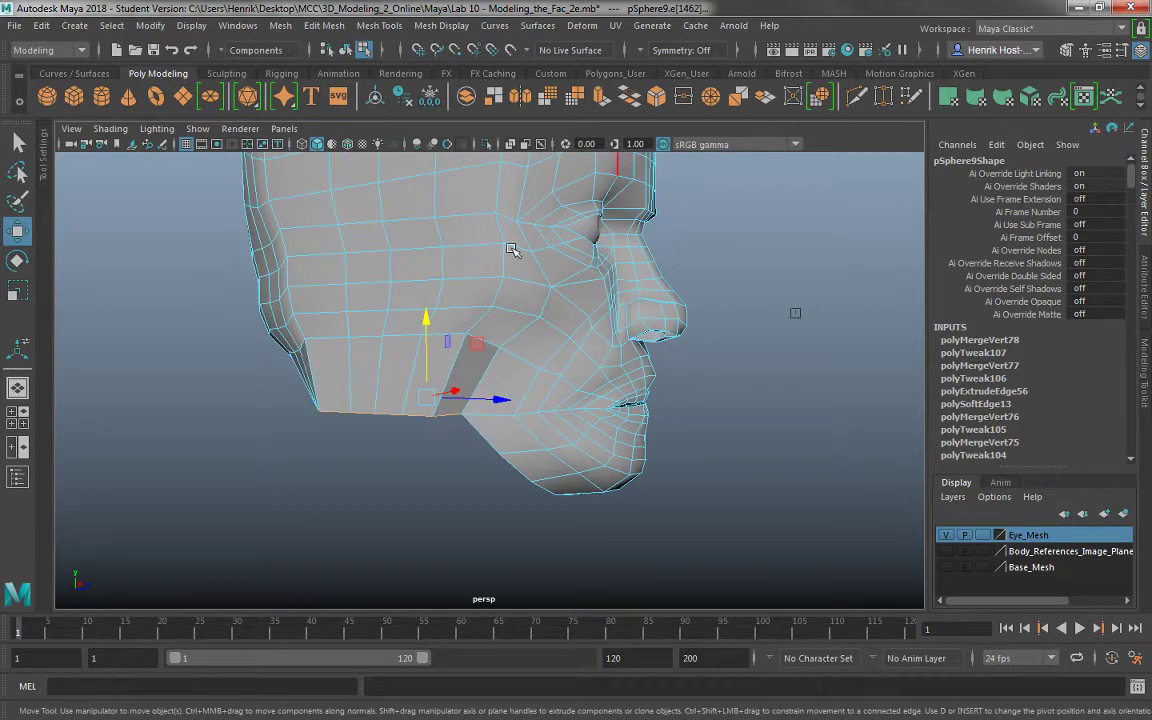
pyautogui.keyDown('shift'); pyautogui.moveTo(423, 318); pyautogui.dragTo(425, 360); pyautogui.keyUp('shift')
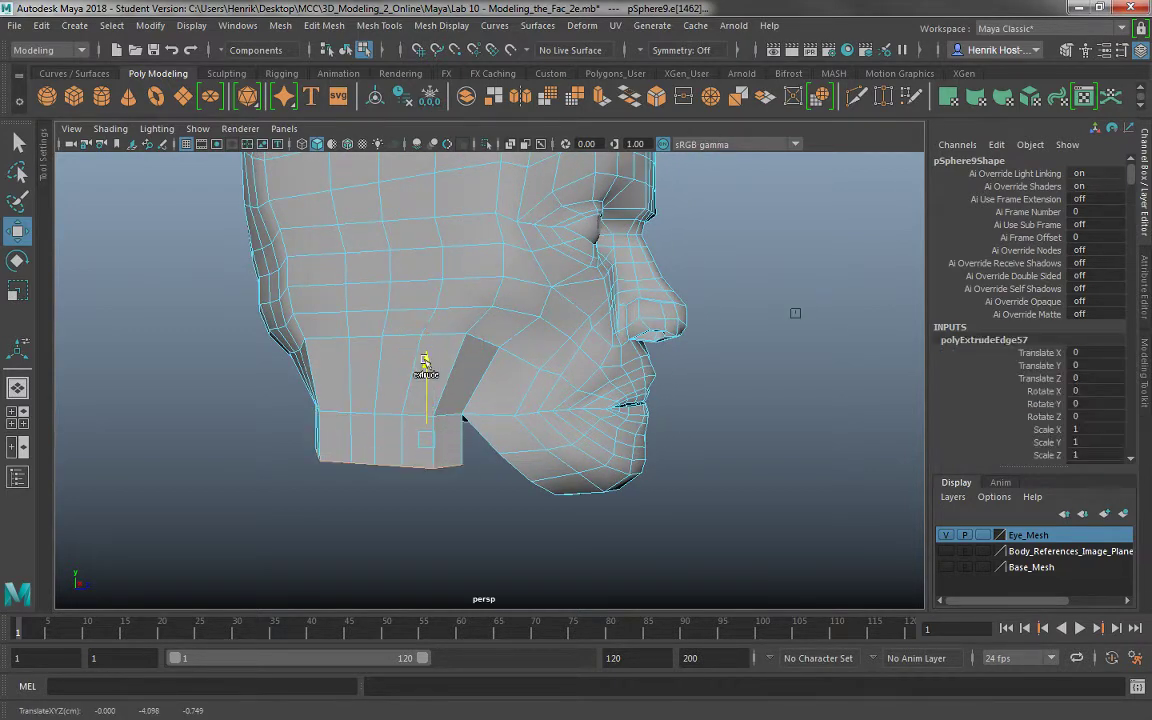
# Merge the sixth row's lower front vertices with the adjacent jawline border vertices on both sides of the head.
pyautogui.moveTo(500, 285); pyautogui.dragTo(419, 247, button='right')
pyautogui.moveTo(452, 440); pyautogui.dragTo(497, 484)
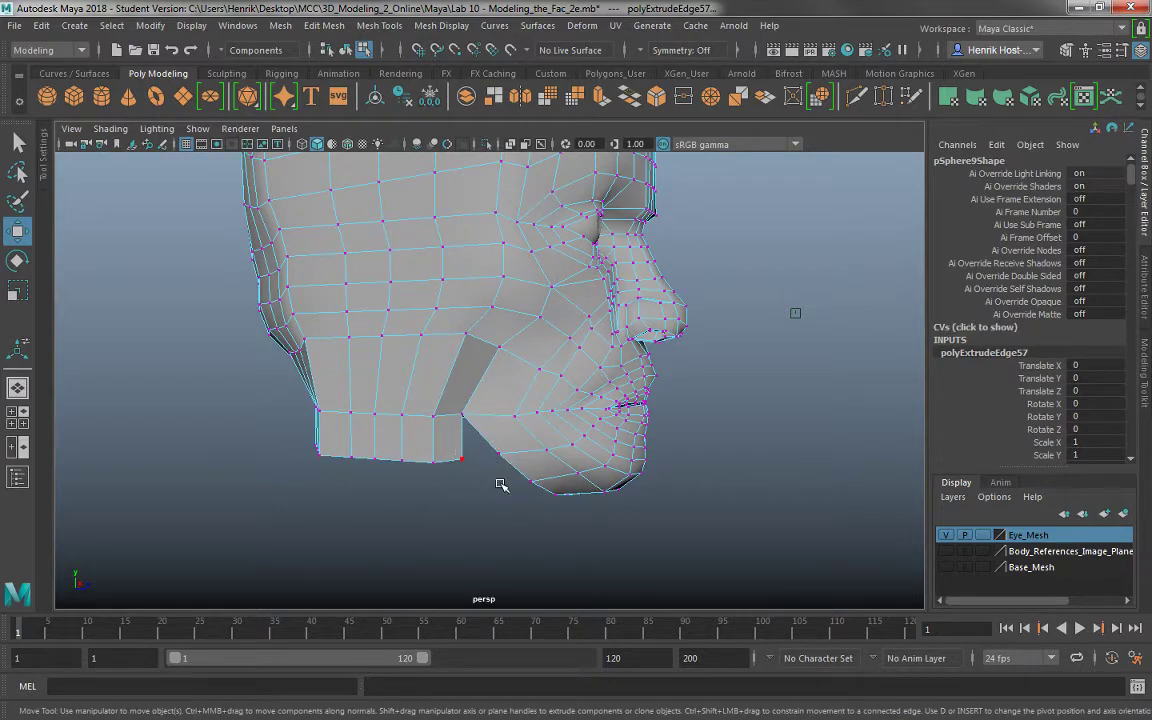
pyautogui.keyDown('shift'); pyautogui.moveTo(500, 458); pyautogui.dragTo(504, 410, button='right'); pyautogui.keyUp('shift')
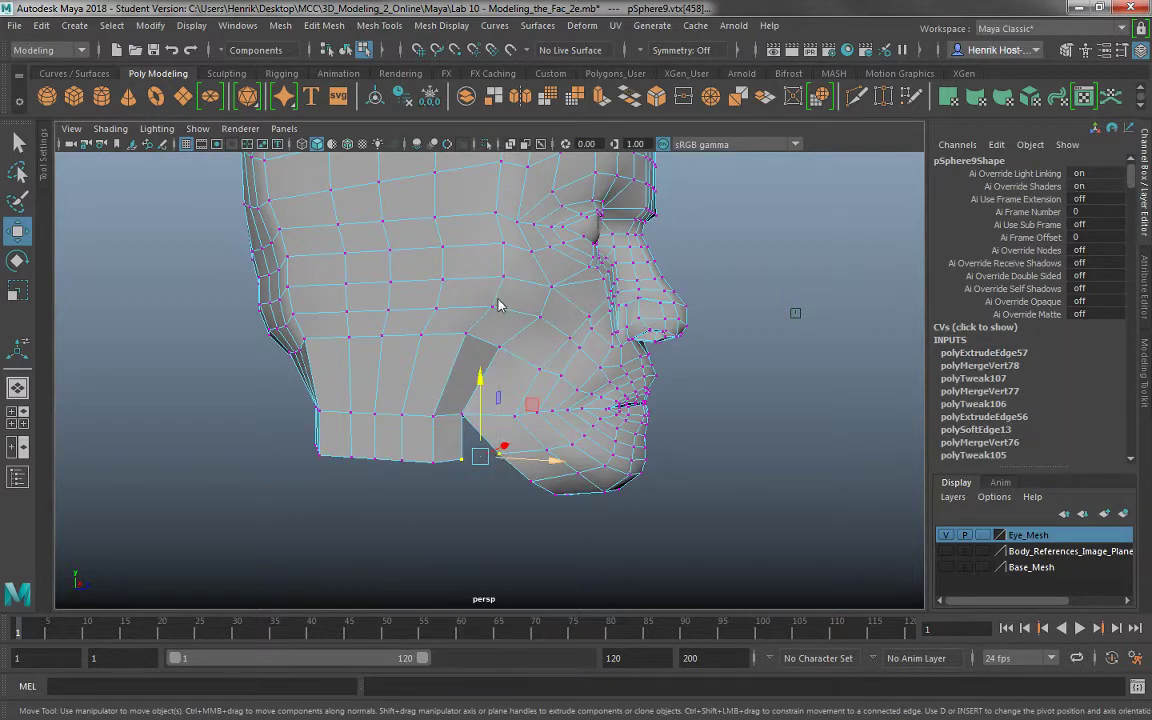
pyautogui.keyDown('alt'); pyautogui.moveTo(694, 458); pyautogui.dragTo(518, 467); pyautogui.keyUp('alt')
pyautogui.keyDown('shift'); pyautogui.moveTo(518, 467); pyautogui.dragTo(526, 436, button='right'); pyautogui.keyUp('shift')
pyautogui.keyDown('alt'); pyautogui.moveTo(526, 440); pyautogui.dragTo(543, 380); pyautogui.keyUp('alt')
# Compare the mesh's jaw, nape and skull outline with the reference photo in the side view.
pyautogui.press('space')
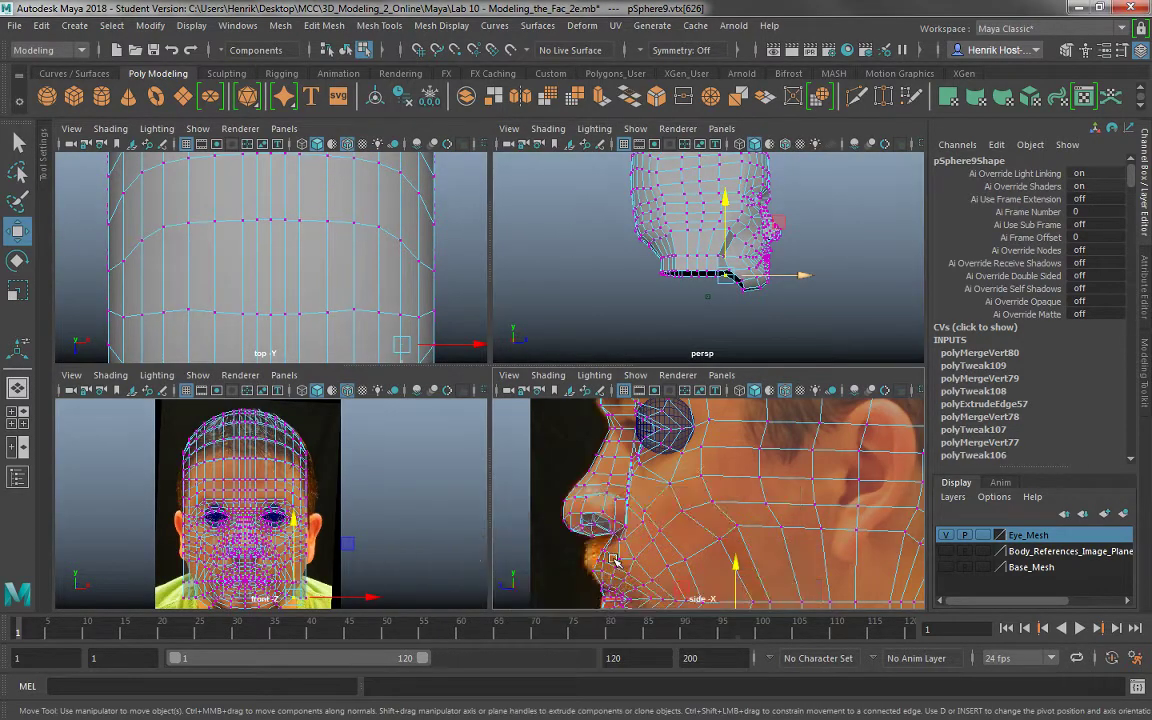
pyautogui.press('space')
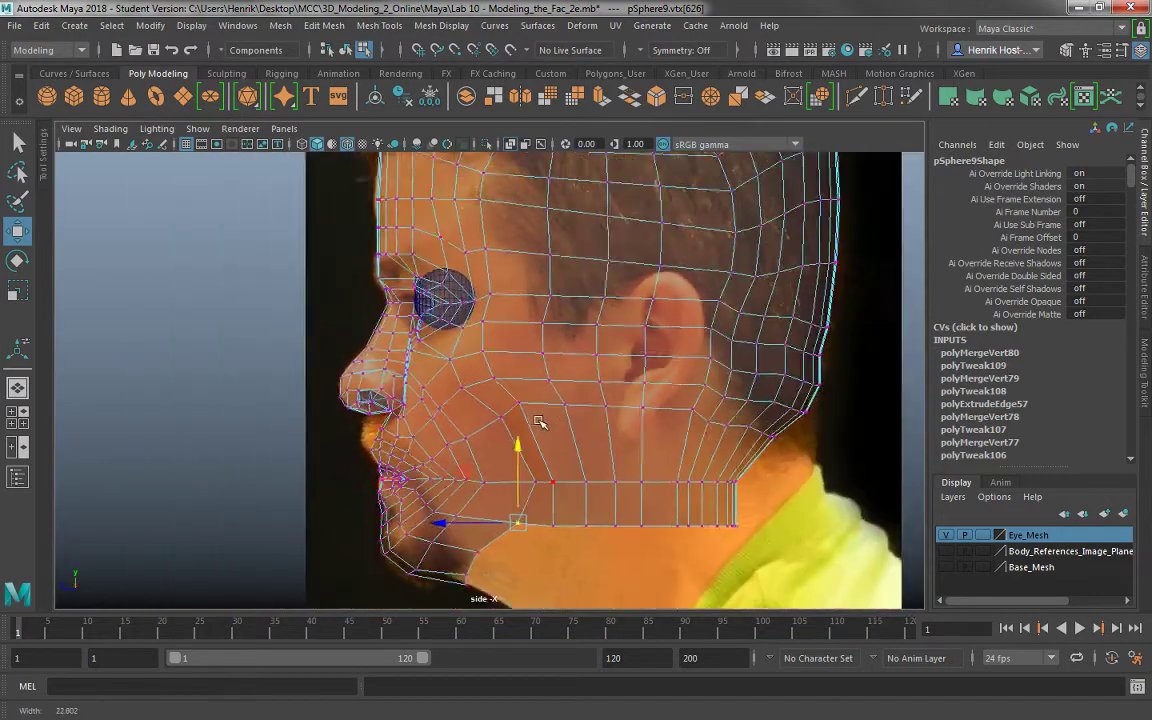
pyautogui.scroll(-1, 540, 422)
pyautogui.keyDown('alt'); pyautogui.moveTo(553, 447); pyautogui.dragTo(553, 388, button='middle'); pyautogui.keyUp('alt')
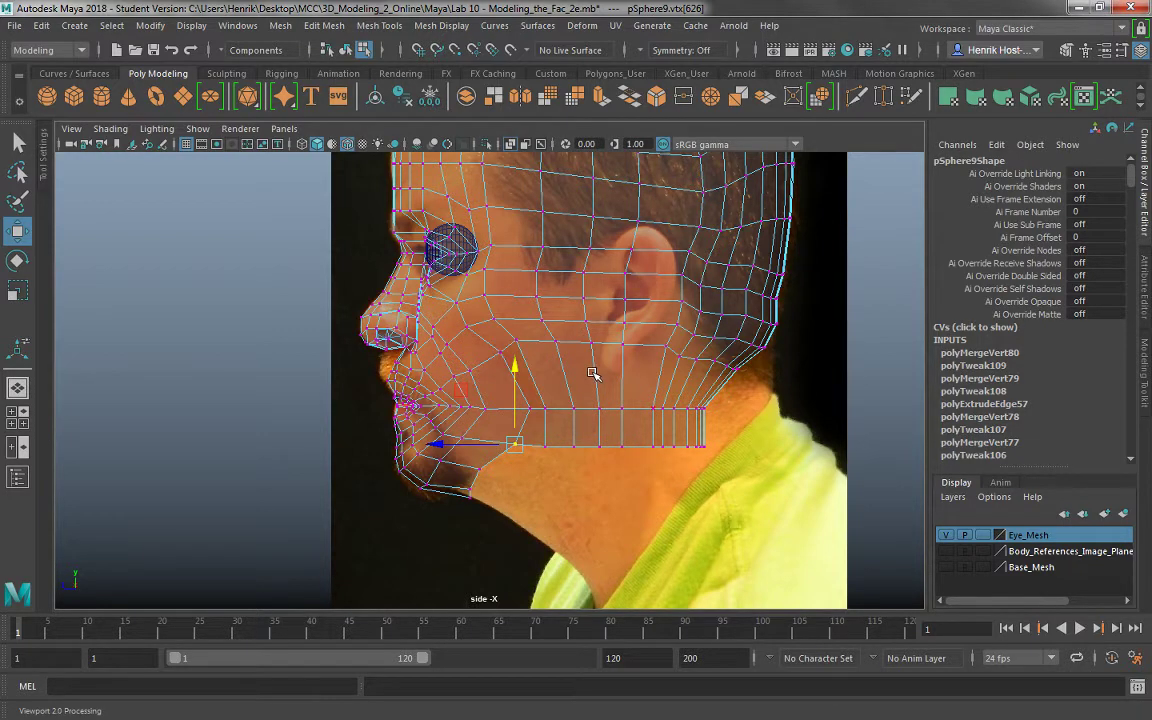
pyautogui.press('f')
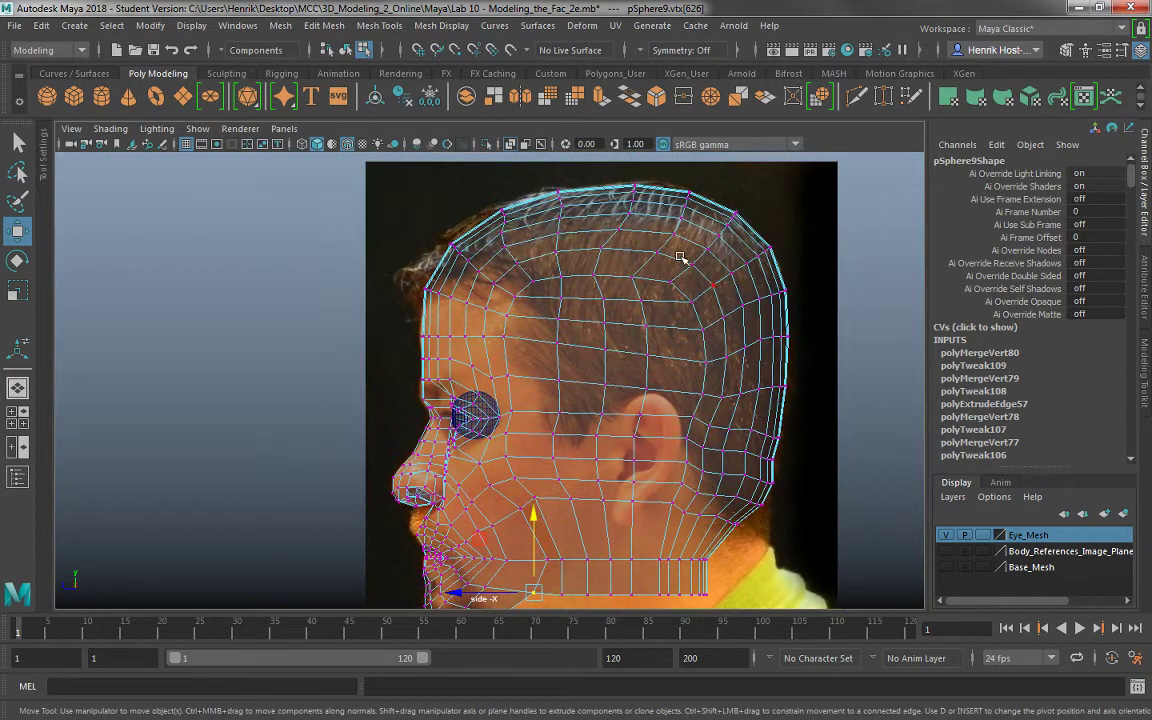
pyautogui.press('space')
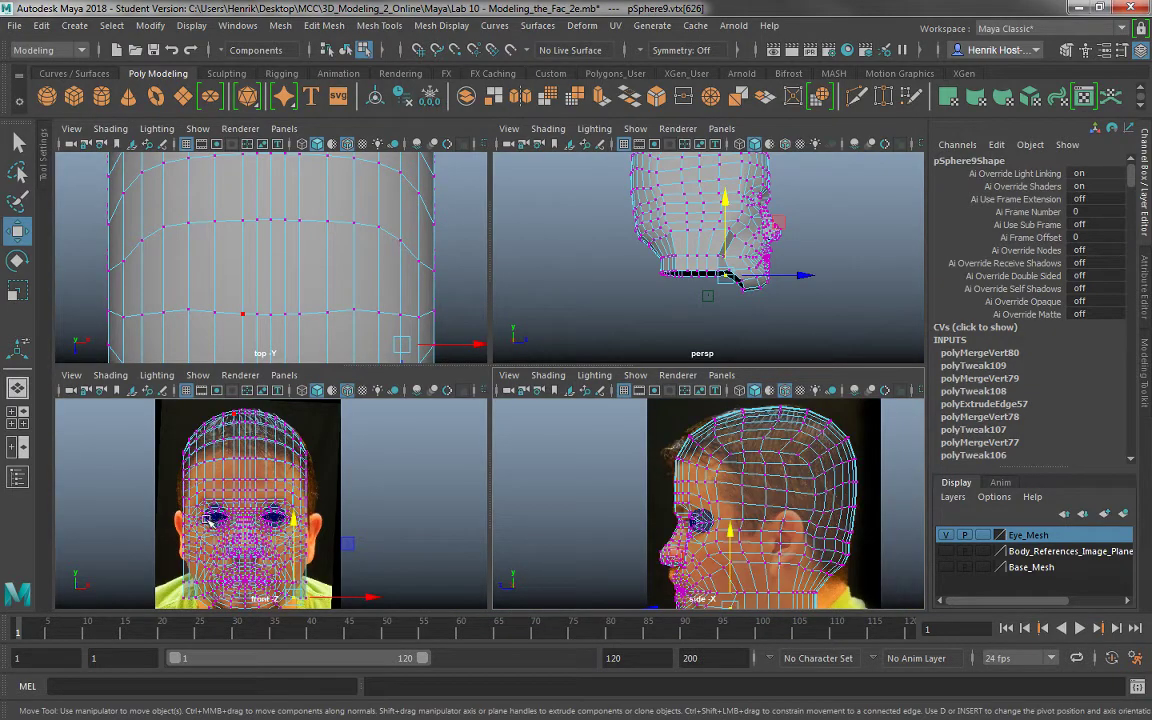
# Return the head mesh to object mode in the perspective view and soften all its edges.
pyautogui.rightClick(673, 209)
pyautogui.click(664, 188)
pyautogui.rightClick(665, 190)
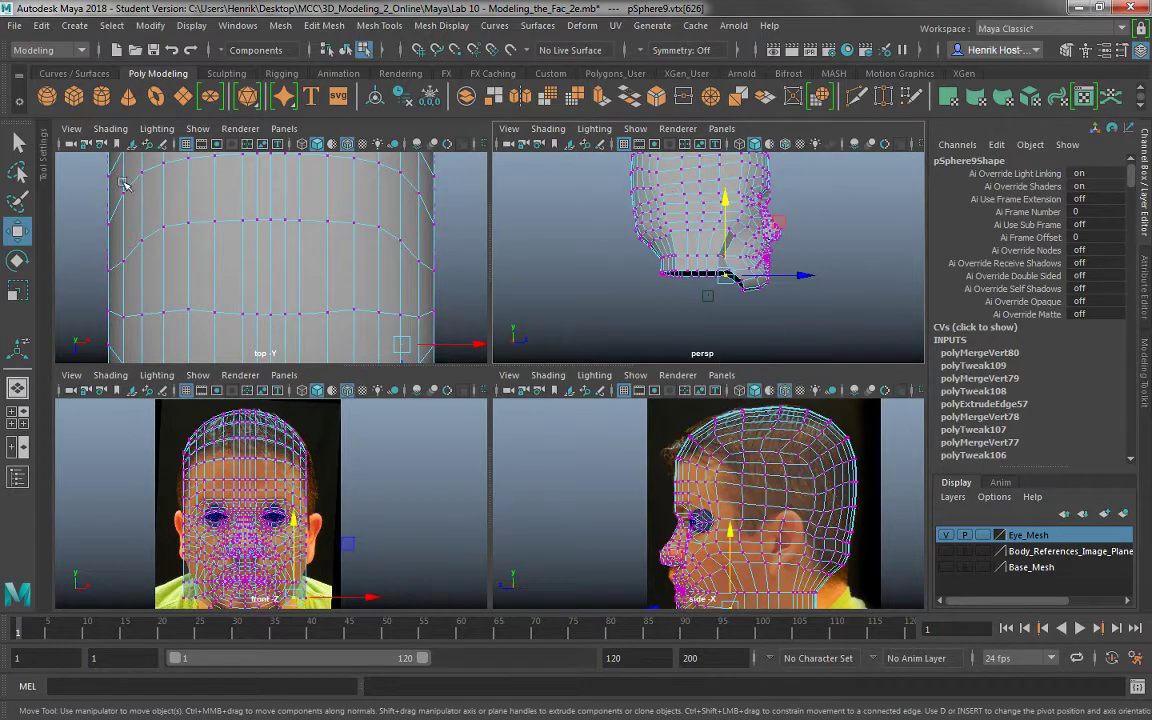
pyautogui.press('q')
pyautogui.rightClick(668, 190)
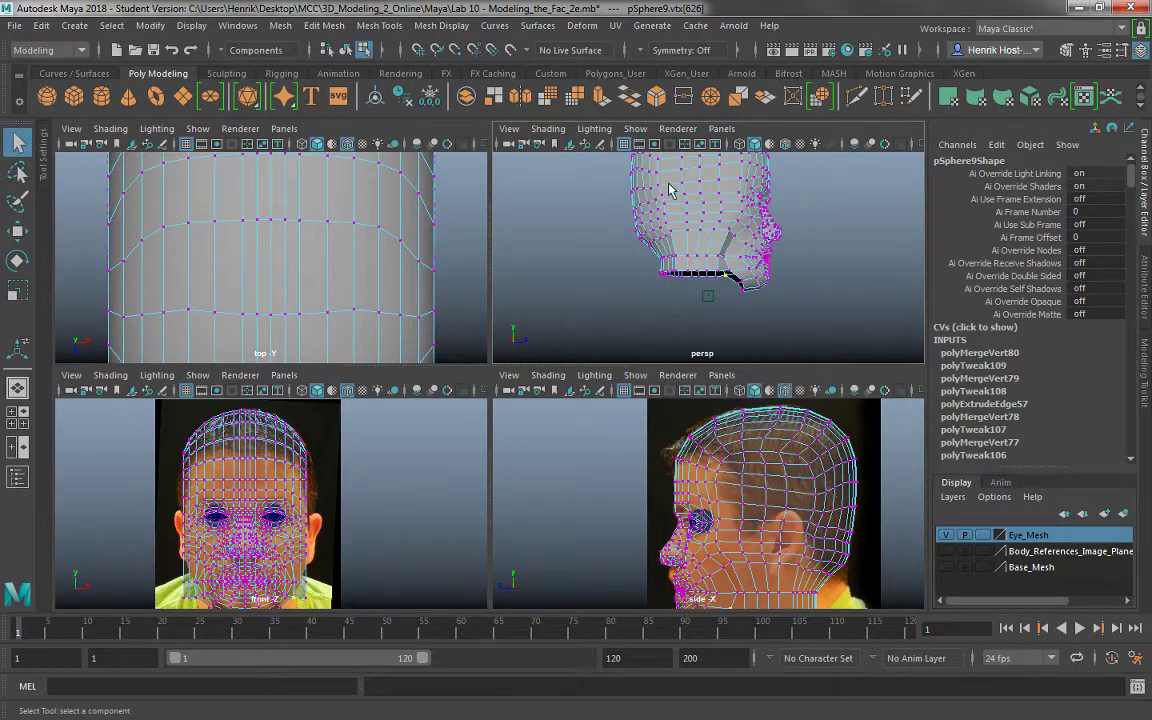
pyautogui.moveTo(691, 233); pyautogui.dragTo(766, 203, button='right')
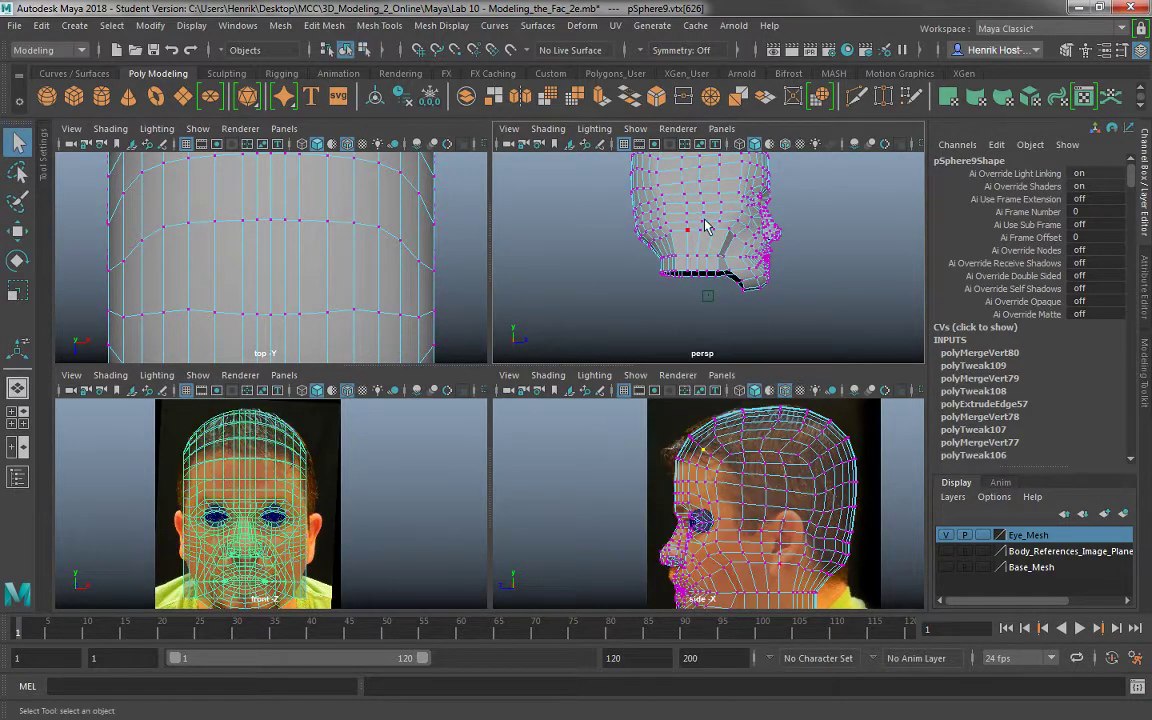
pyautogui.keyDown('shift'); pyautogui.moveTo(655, 206); pyautogui.dragTo(788, 215, button='right'); pyautogui.keyUp('shift')
pyautogui.press('r')
pyautogui.keyDown('alt'); pyautogui.moveTo(787, 267); pyautogui.dragTo(673, 280); pyautogui.keyUp('alt')
pyautogui.click(763, 277)
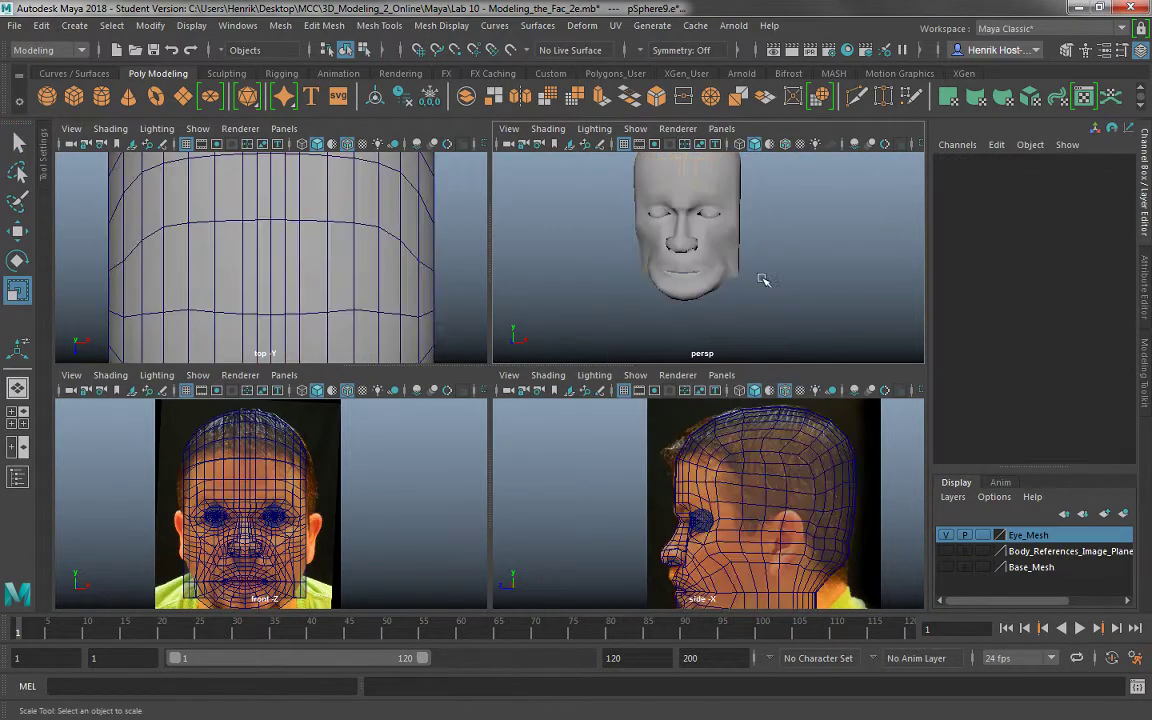
pyautogui.keyDown('alt'); pyautogui.moveTo(762, 277); pyautogui.dragTo(686, 301); pyautogui.keyUp('alt')
# Activate the Sculpt Tool on the head mesh and set its symmetry to Object X.
pyautogui.click(667, 289)
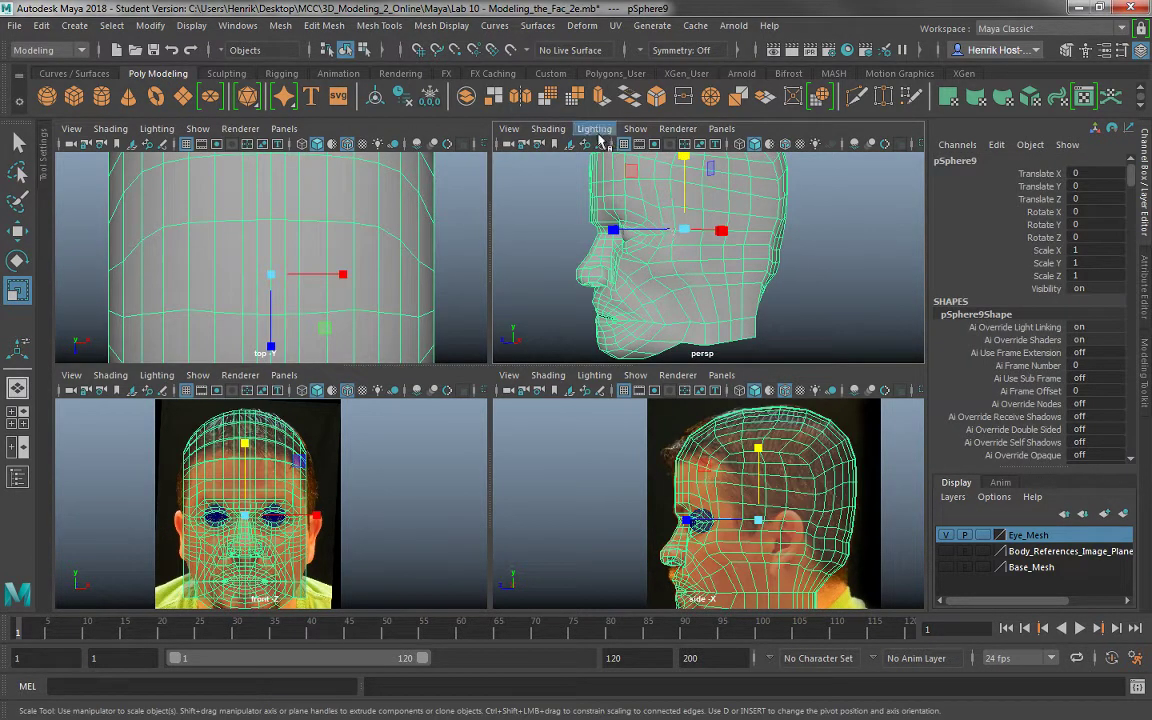
pyautogui.click(393, 27)
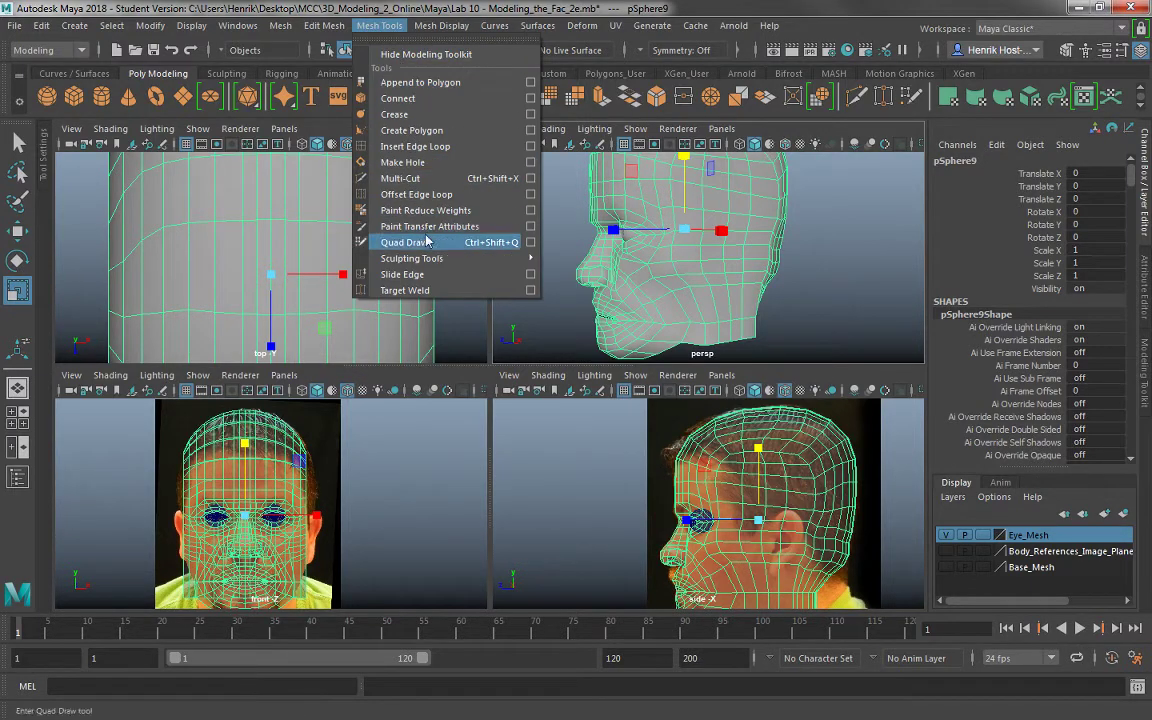
pyautogui.moveTo(411, 259)
pyautogui.click(595, 272)
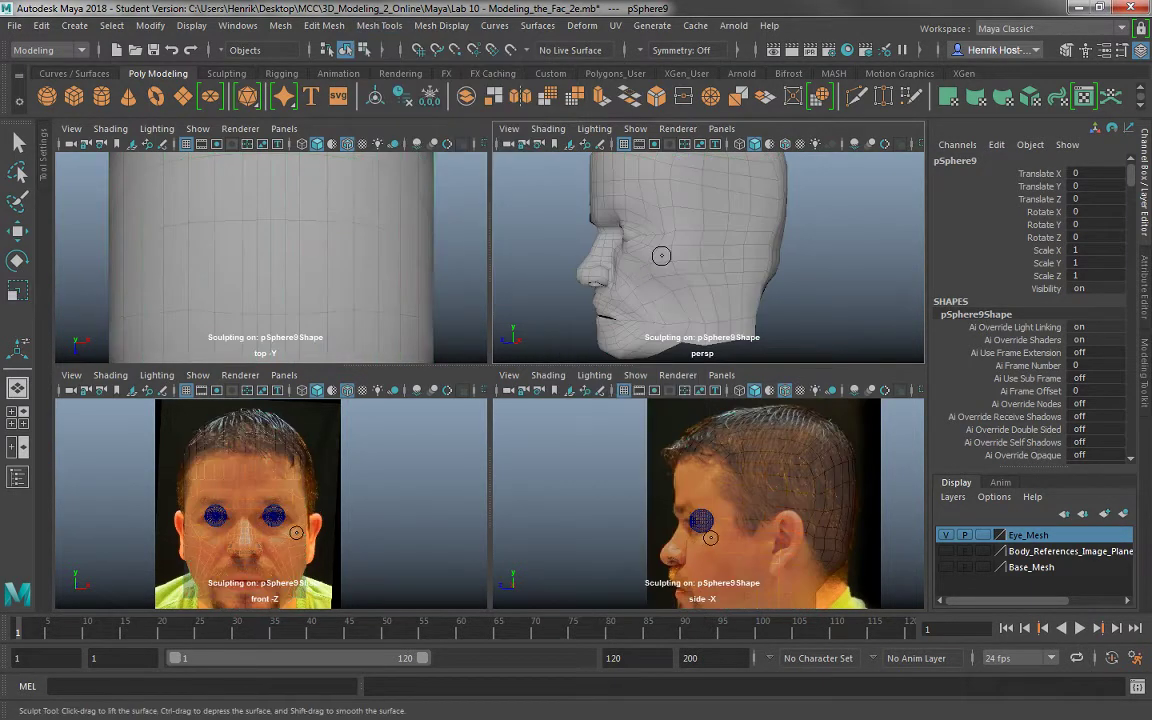
pyautogui.moveTo(663, 257)
pyautogui.keyDown('alt'); pyautogui.mouseDown()
pyautogui.moveTo(764, 268)
pyautogui.moveTo(708, 258)
pyautogui.mouseUp(); pyautogui.keyUp('alt')
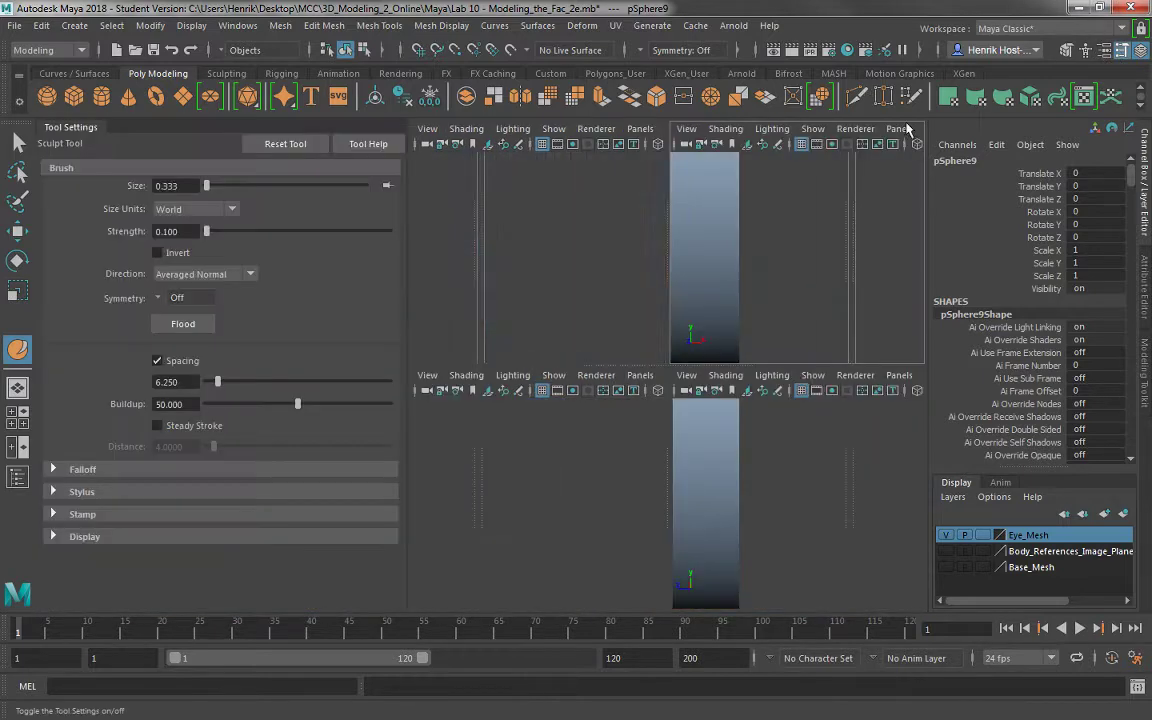
pyautogui.click(1120, 50)
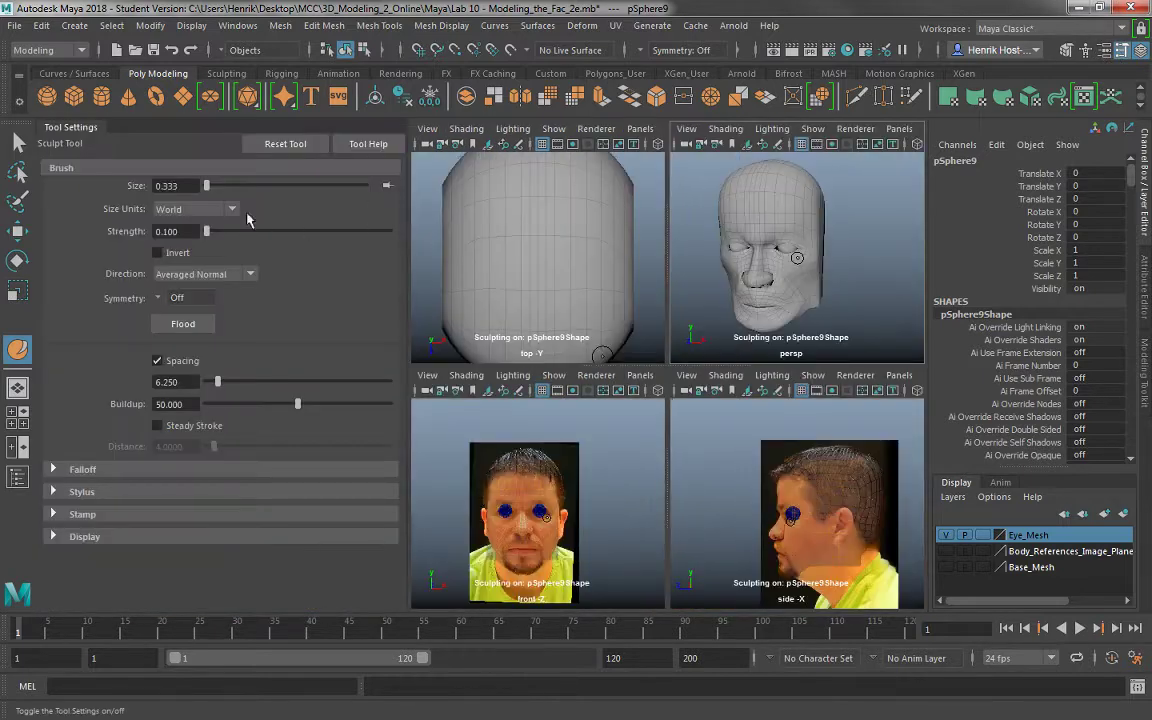
pyautogui.click(160, 299)
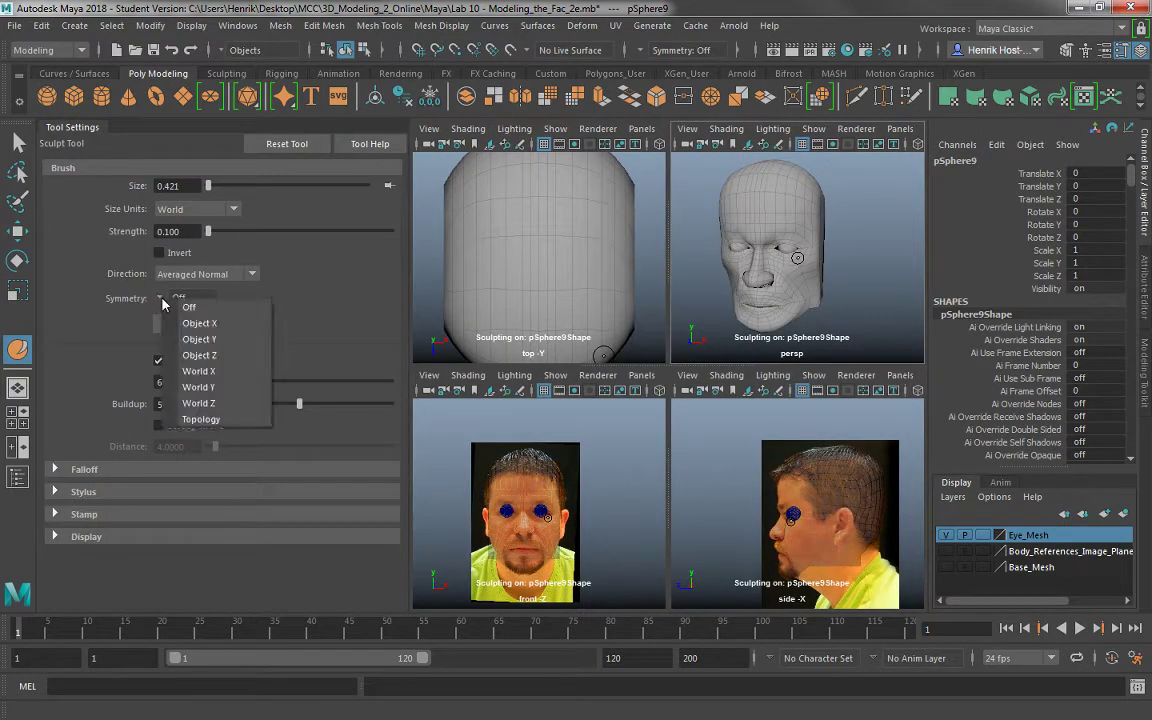
pyautogui.click(175, 321)
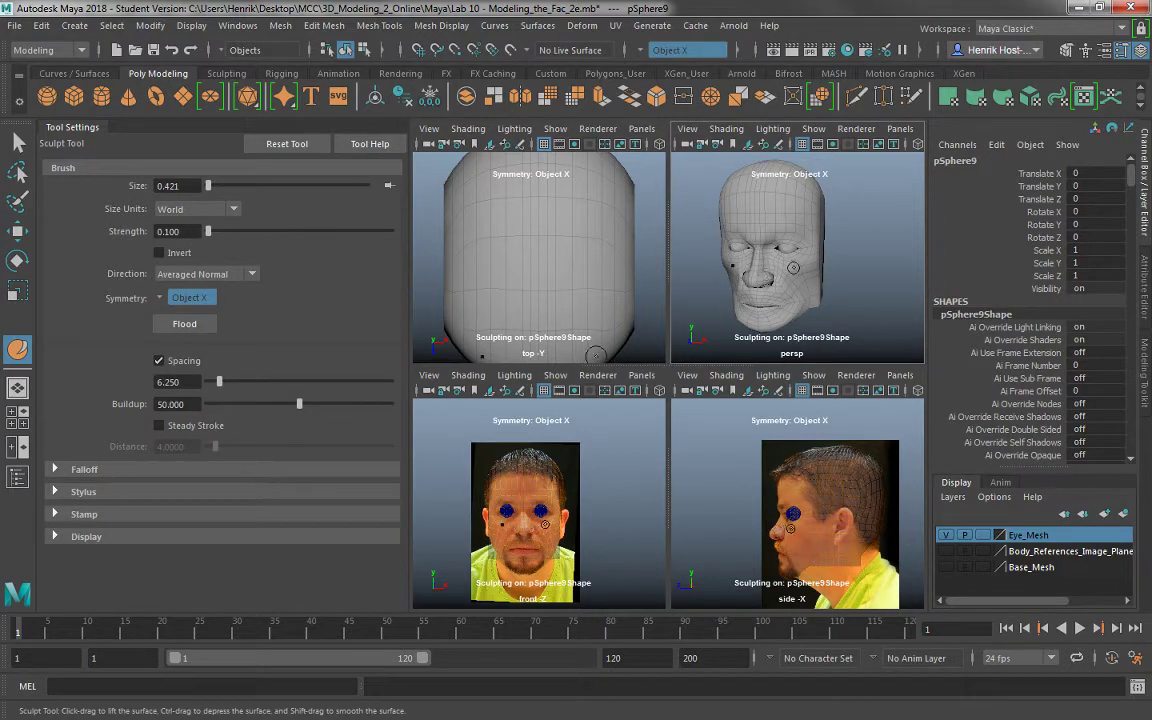
# Enlarge the brush to size 1.417, smooth the head around the jaw corners and lower skull border, and set the strength to 0.200.
pyautogui.keyDown('alt'); pyautogui.moveTo(789, 266); pyautogui.dragTo(779, 272); pyautogui.keyUp('alt')
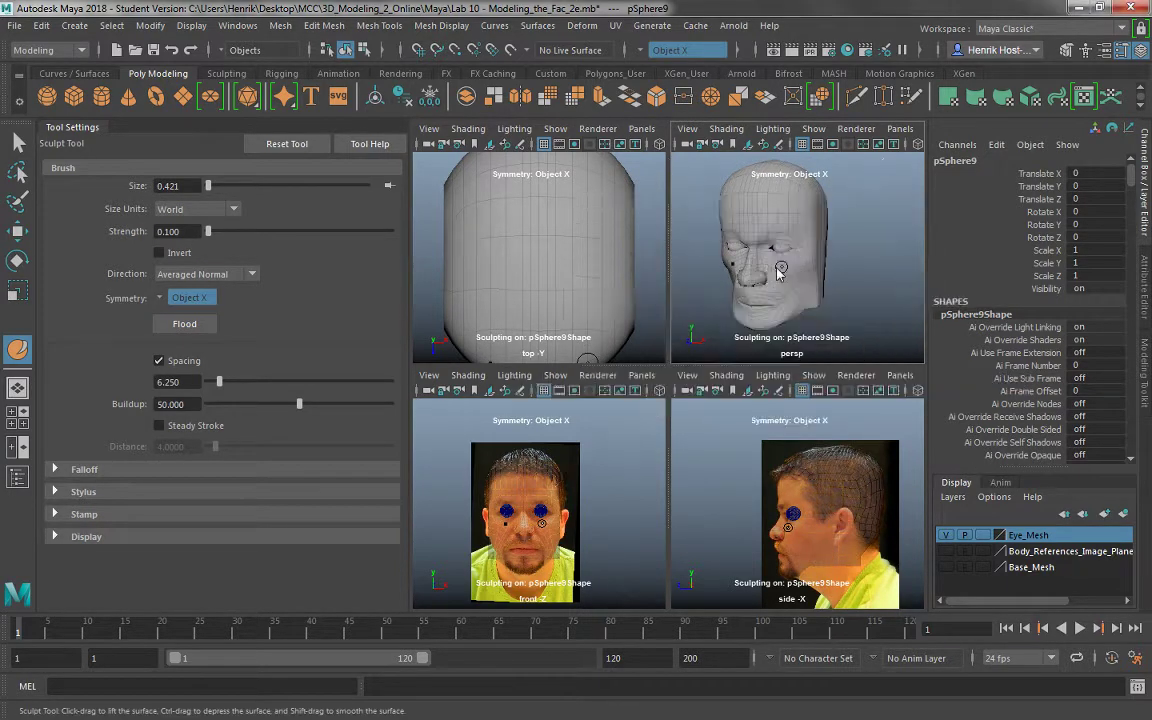
pyautogui.press('space')
pyautogui.moveTo(622, 333)
pyautogui.keyDown('alt'); pyautogui.mouseDown()
pyautogui.moveTo(586, 337)
pyautogui.moveTo(631, 405)
pyautogui.mouseUp(); pyautogui.keyUp('alt')
pyautogui.press('b')
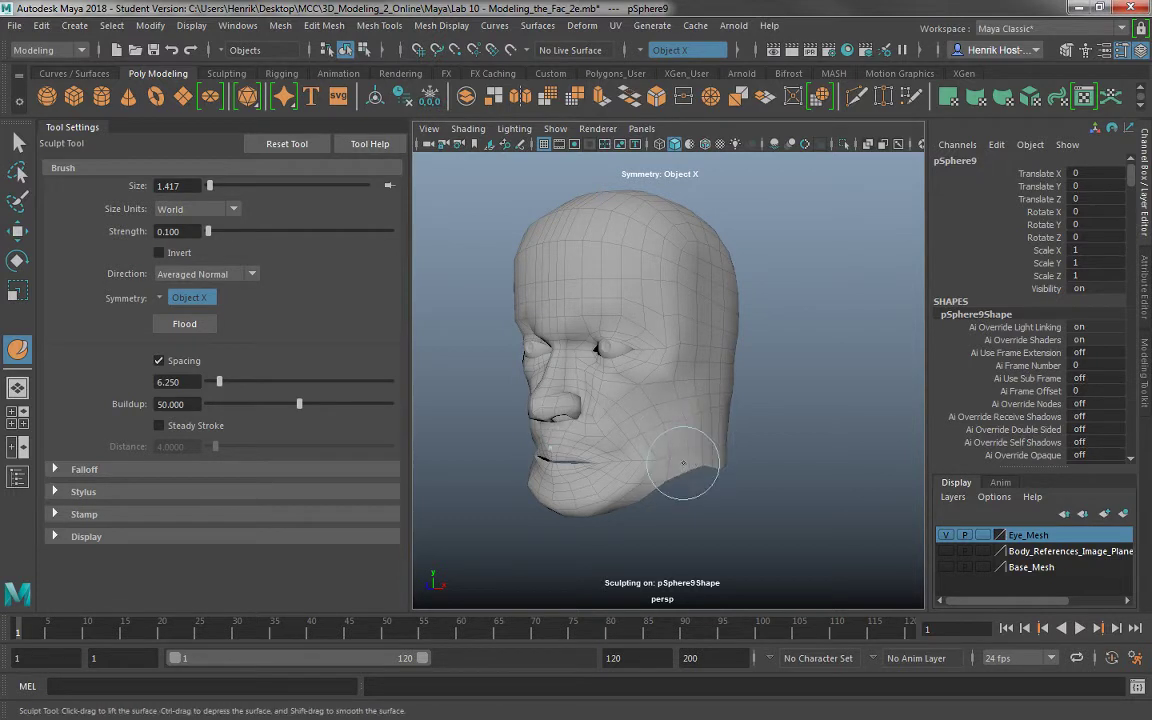
pyautogui.moveTo(640, 420)
pyautogui.keyDown('alt'); pyautogui.mouseDown()
pyautogui.moveTo(622, 455)
pyautogui.moveTo(662, 460)
pyautogui.mouseUp(); pyautogui.keyUp('alt')
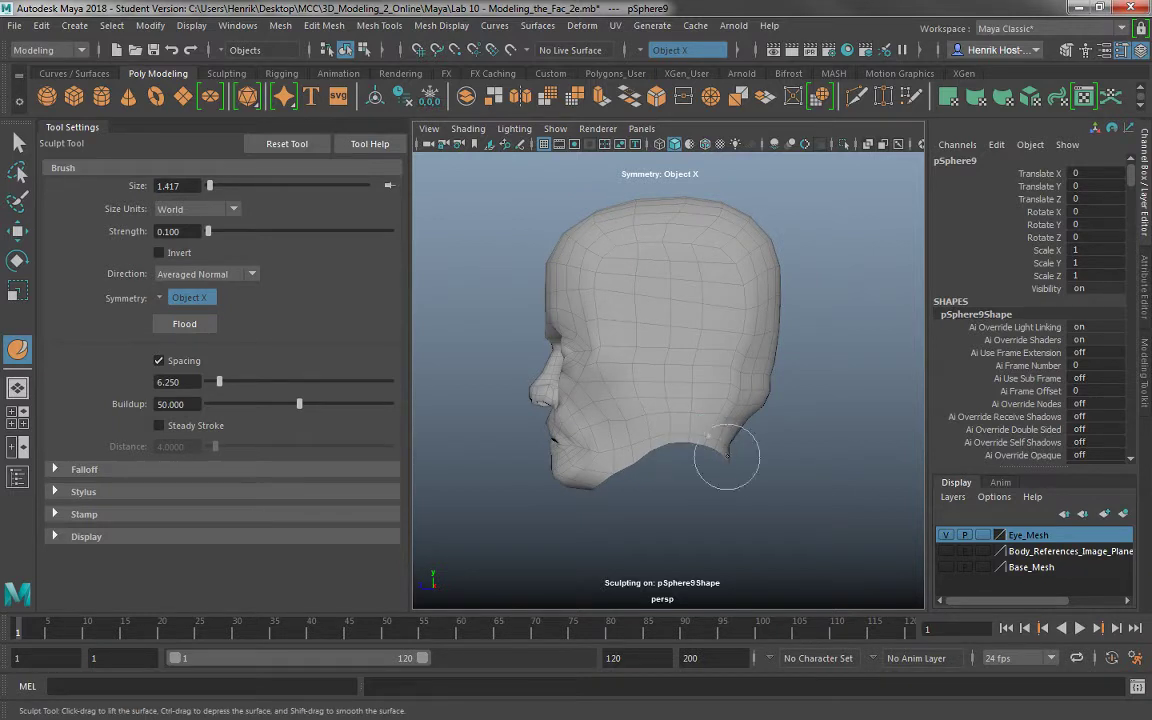
pyautogui.keyDown('alt'); pyautogui.moveTo(745, 433); pyautogui.dragTo(700, 435); pyautogui.keyUp('alt')
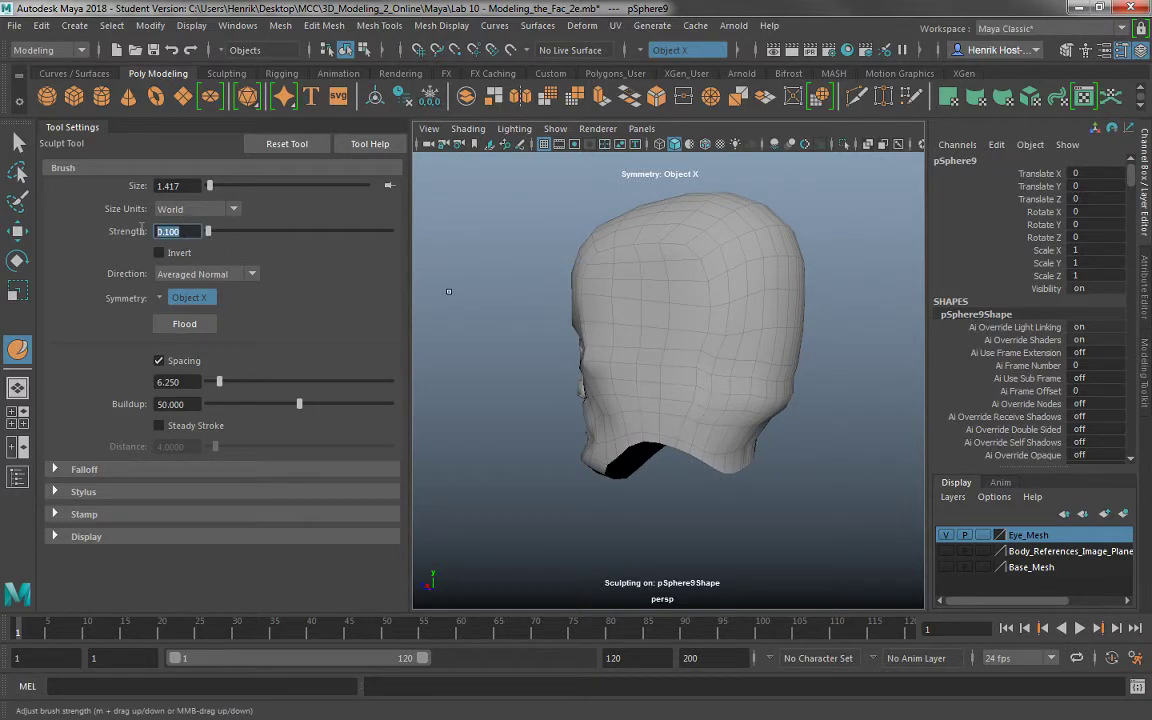
pyautogui.press('Return')
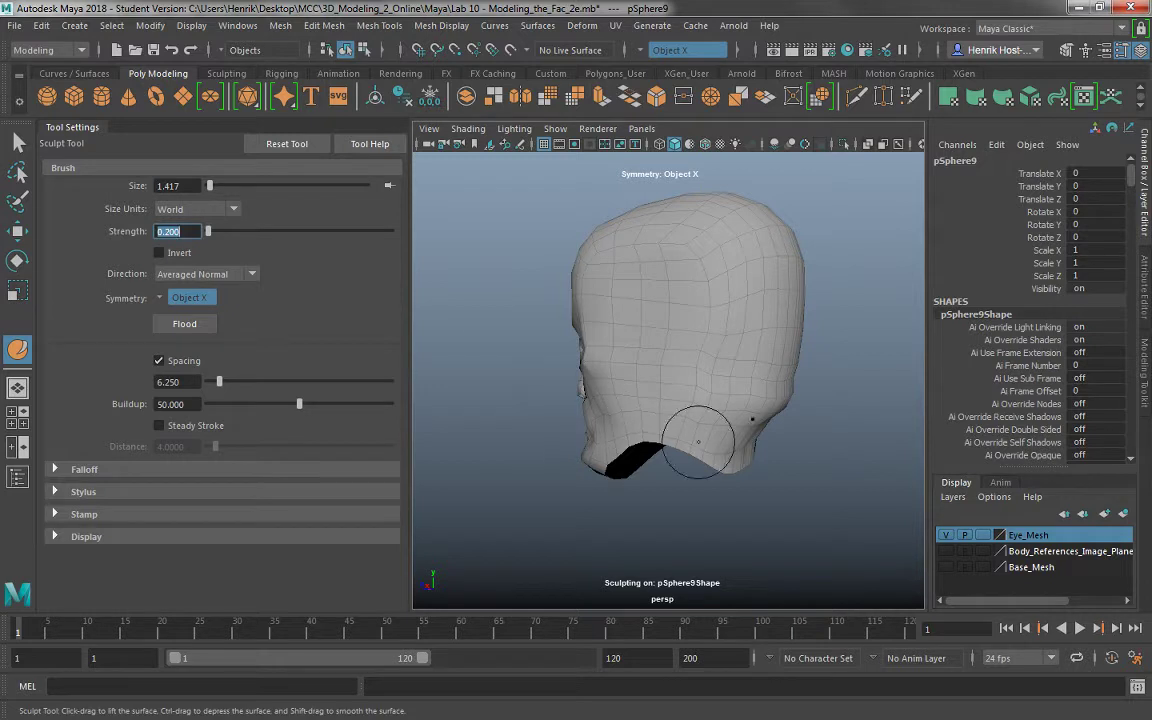
# Smooth the nape and the lower back border of the skull with the 1.417 brush.
pyautogui.keyDown('alt'); pyautogui.moveTo(738, 446); pyautogui.dragTo(636, 436); pyautogui.keyUp('alt')
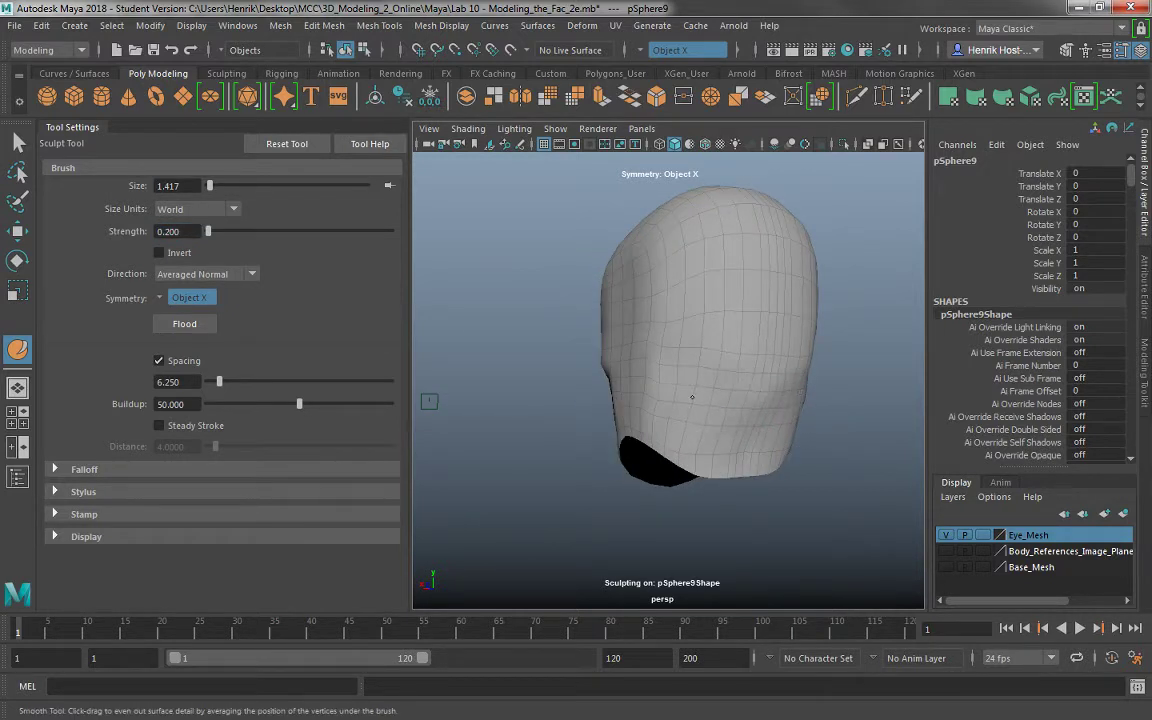
pyautogui.keyDown('alt'); pyautogui.moveTo(595, 385); pyautogui.dragTo(710, 430); pyautogui.keyUp('alt')
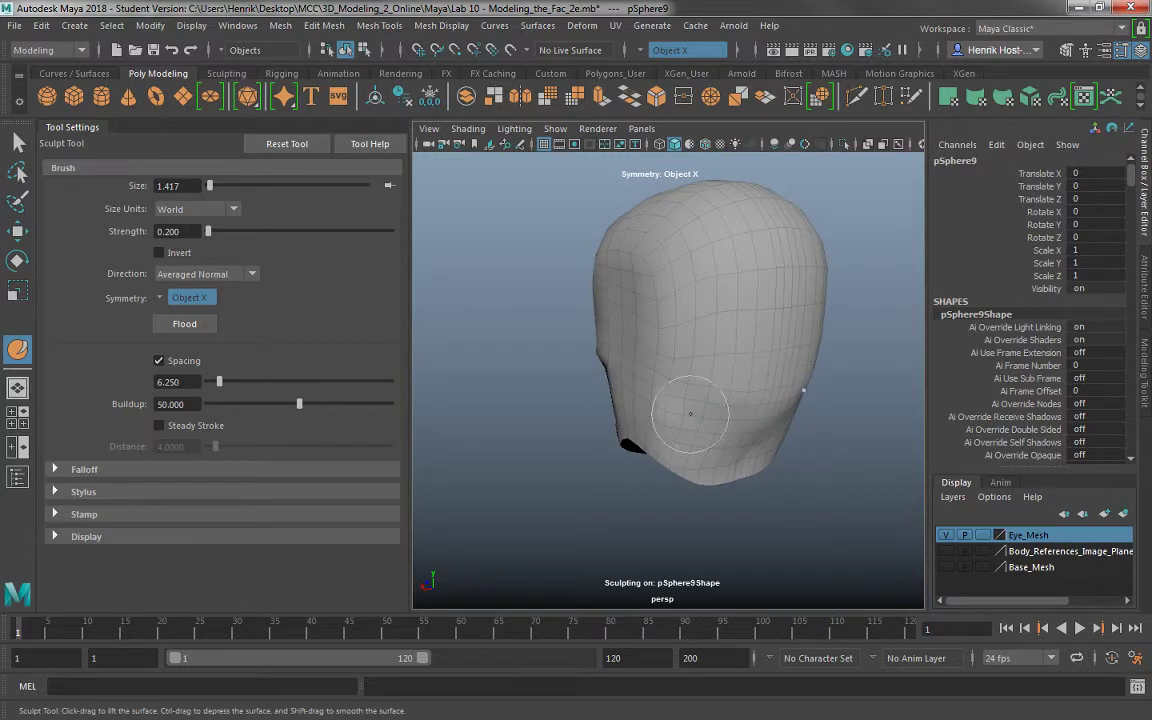
pyautogui.moveTo(663, 442)
pyautogui.mouseDown()
pyautogui.moveTo(737, 459)
pyautogui.moveTo(700, 462)
pyautogui.moveTo(825, 446)
pyautogui.mouseUp()
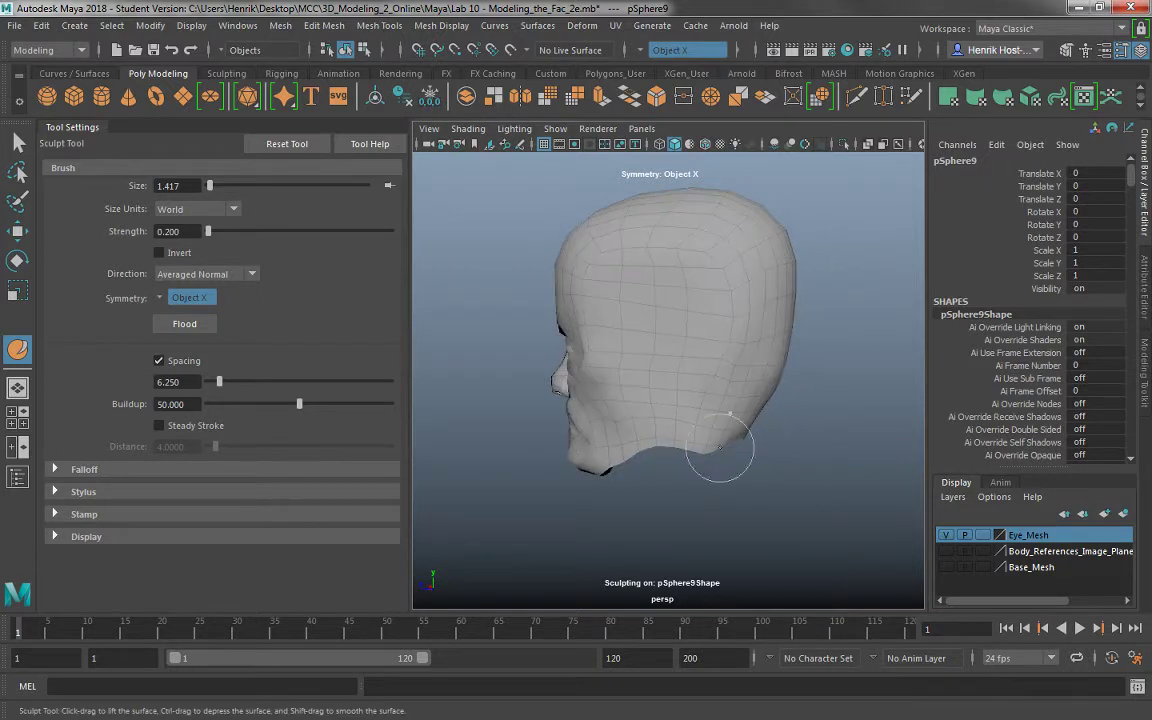
pyautogui.moveTo(702, 452)
pyautogui.keyDown('alt'); pyautogui.mouseDown()
pyautogui.moveTo(760, 451)
pyautogui.moveTo(607, 429)
pyautogui.moveTo(618, 431)
pyautogui.mouseUp(); pyautogui.keyUp('alt')
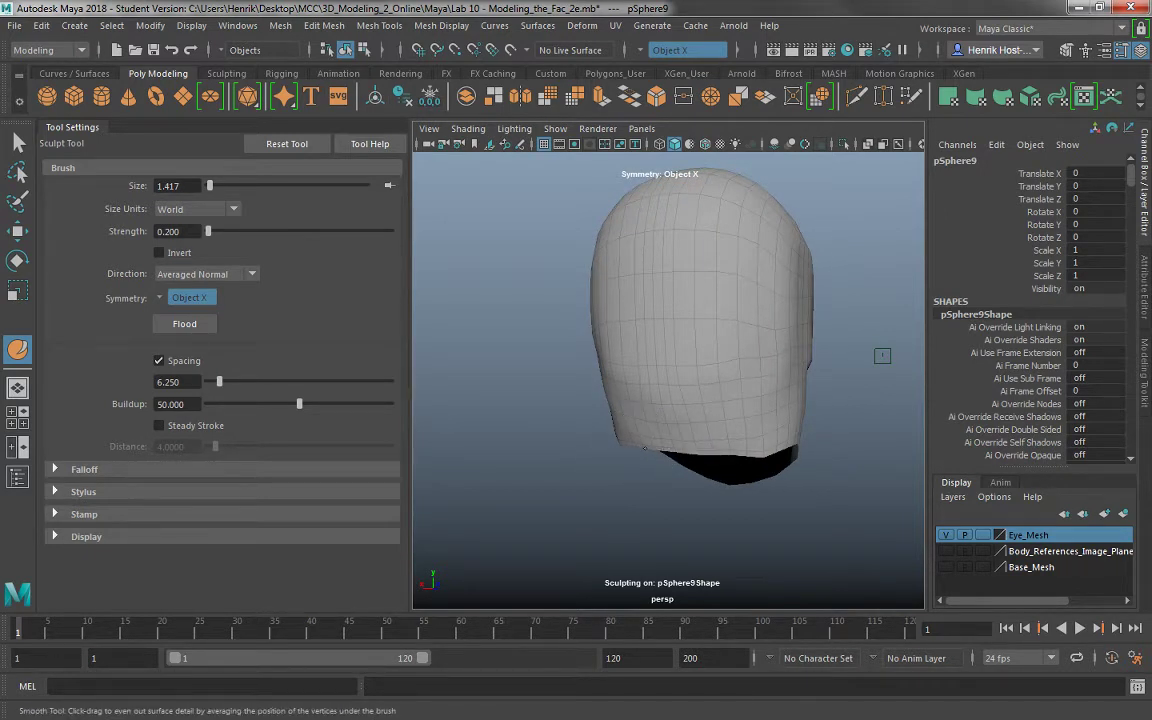
pyautogui.keyDown('alt'); pyautogui.moveTo(606, 392); pyautogui.dragTo(636, 427); pyautogui.keyUp('alt')
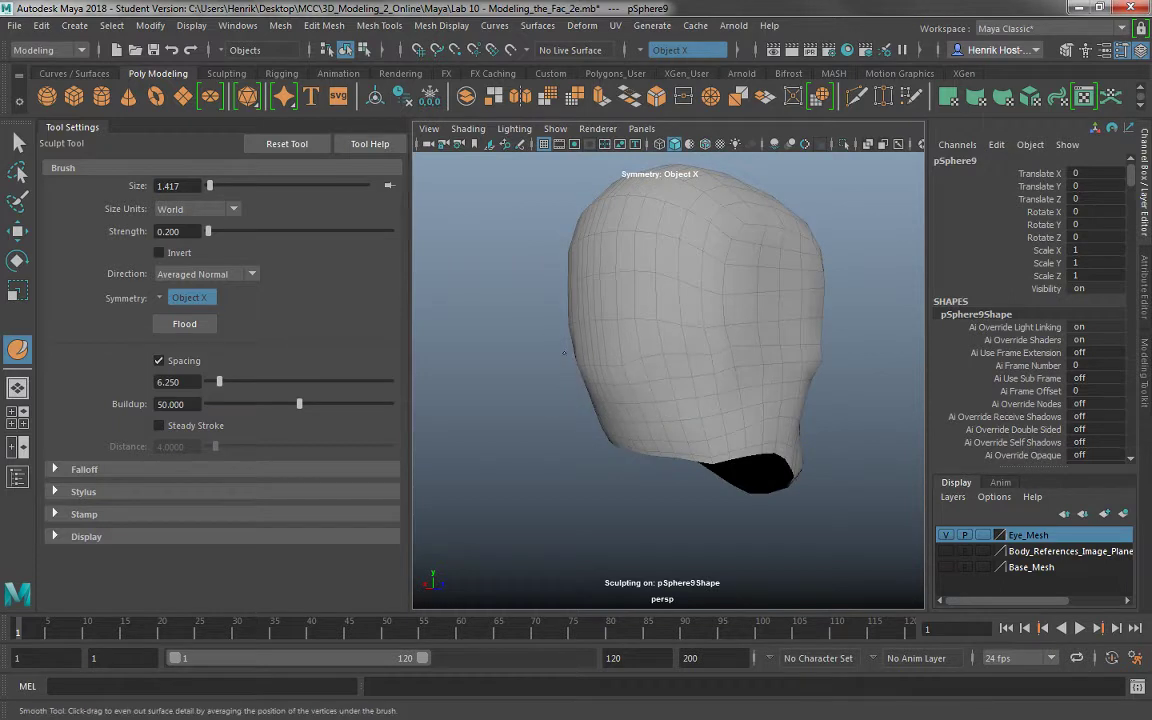
# Enlarge the sculpting brush to size 2.138 over the nape in the side reference view.
pyautogui.press('space')
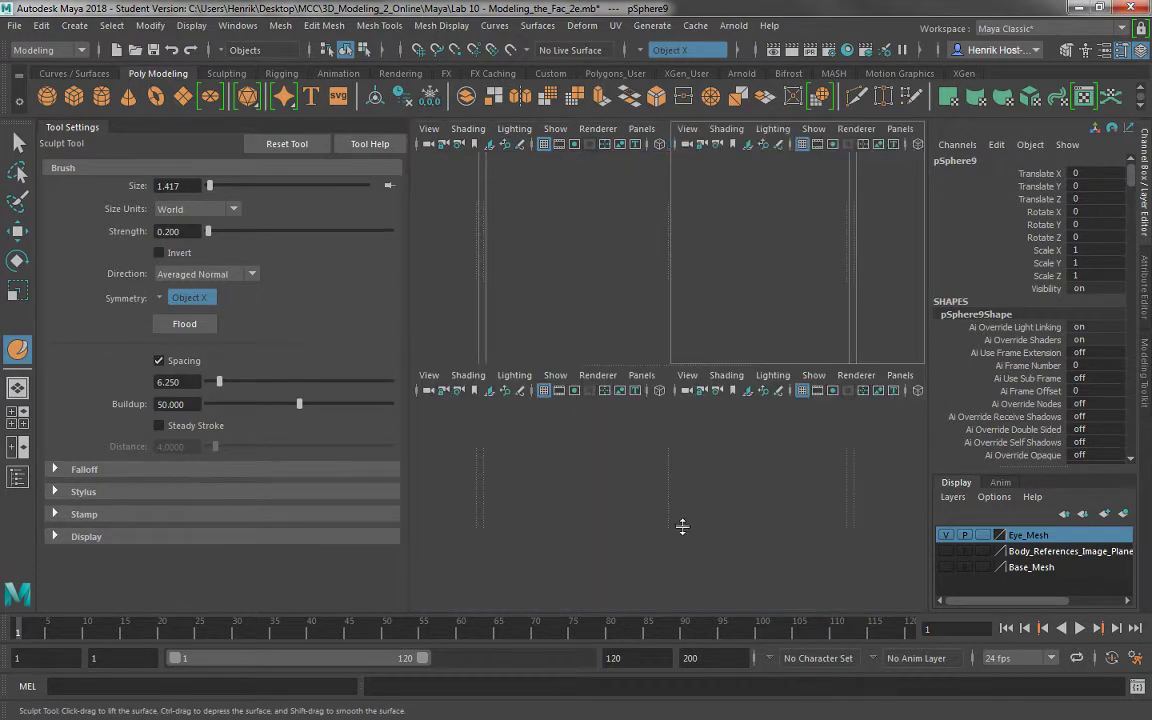
pyautogui.keyDown('alt'); pyautogui.moveTo(848, 519); pyautogui.dragTo(721, 491, button='middle'); pyautogui.keyUp('alt')
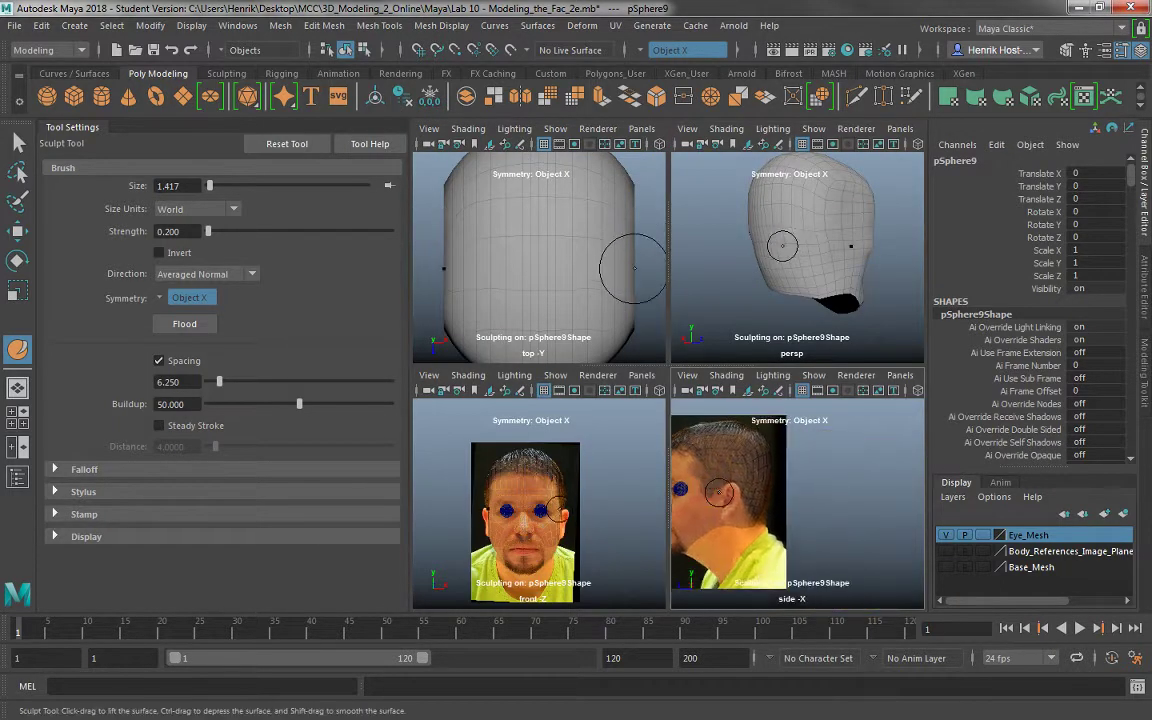
pyautogui.scroll(3, 715, 493)
pyautogui.keyDown('alt'); pyautogui.moveTo(713, 544); pyautogui.dragTo(757, 548, button='middle'); pyautogui.keyUp('alt')
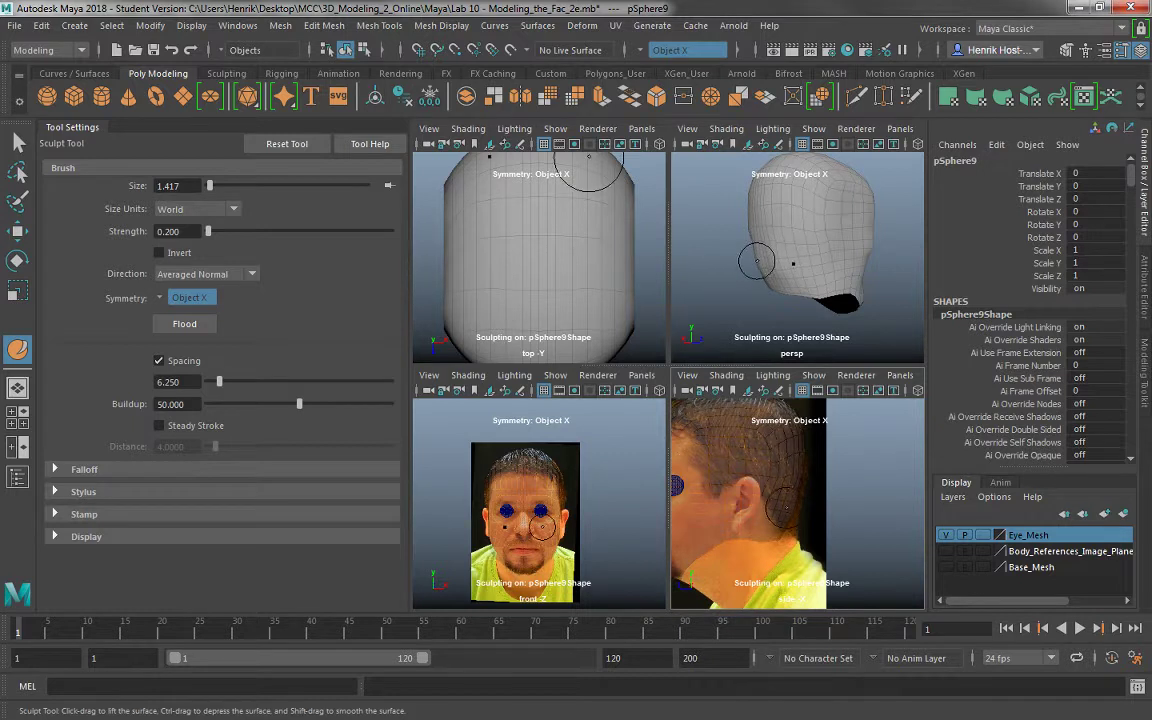
pyautogui.press('b')
pyautogui.moveTo(778, 508); pyautogui.dragTo(791, 512)
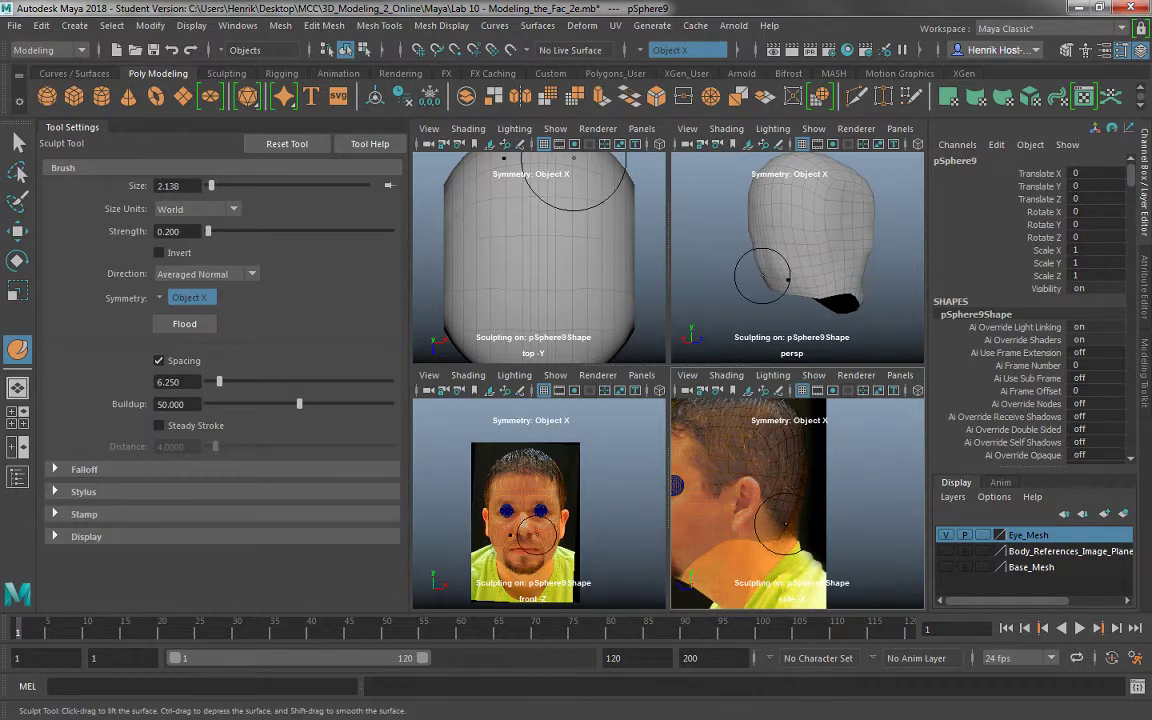
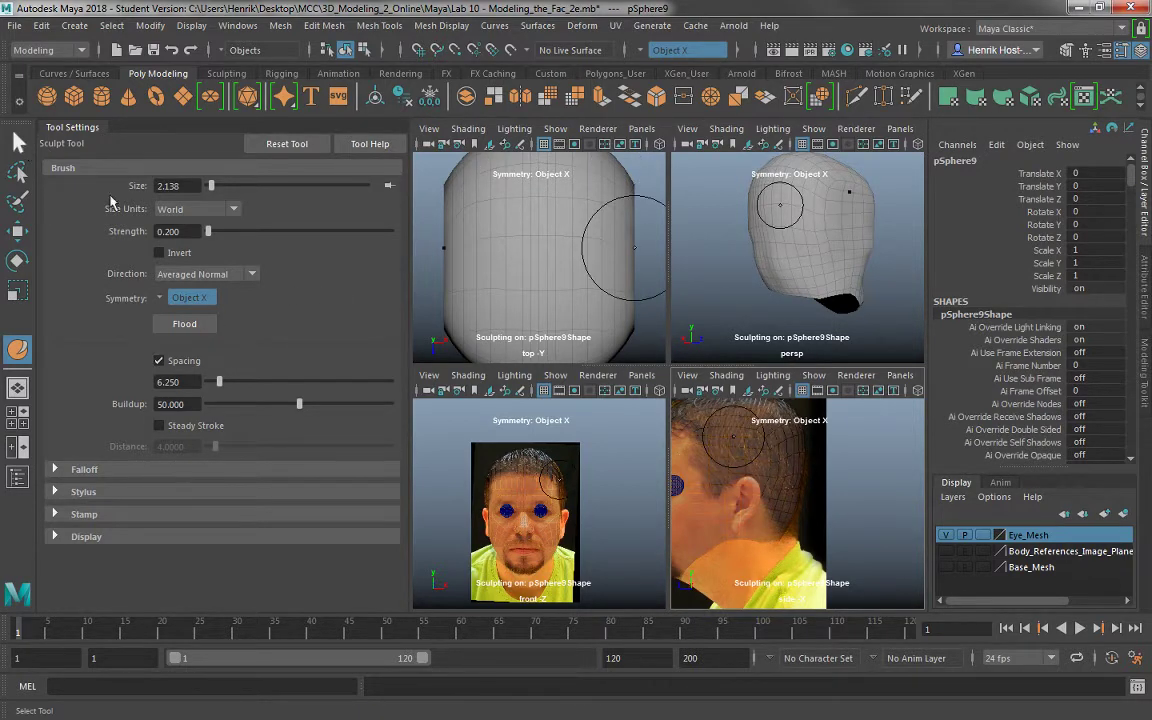
# Move the nape's lower vertices in the side view with soft selection on, fitting them to the reference photo's neck outline.
pyautogui.press('q')
pyautogui.moveTo(761, 512); pyautogui.dragTo(690, 245, button='right')
pyautogui.keyDown('alt'); pyautogui.moveTo(773, 556); pyautogui.dragTo(777, 512, button='middle'); pyautogui.keyUp('alt')
pyautogui.keyDown('alt'); pyautogui.moveTo(777, 512); pyautogui.dragTo(797, 517, button='right'); pyautogui.keyUp('alt')
pyautogui.scroll(2, 785, 515)
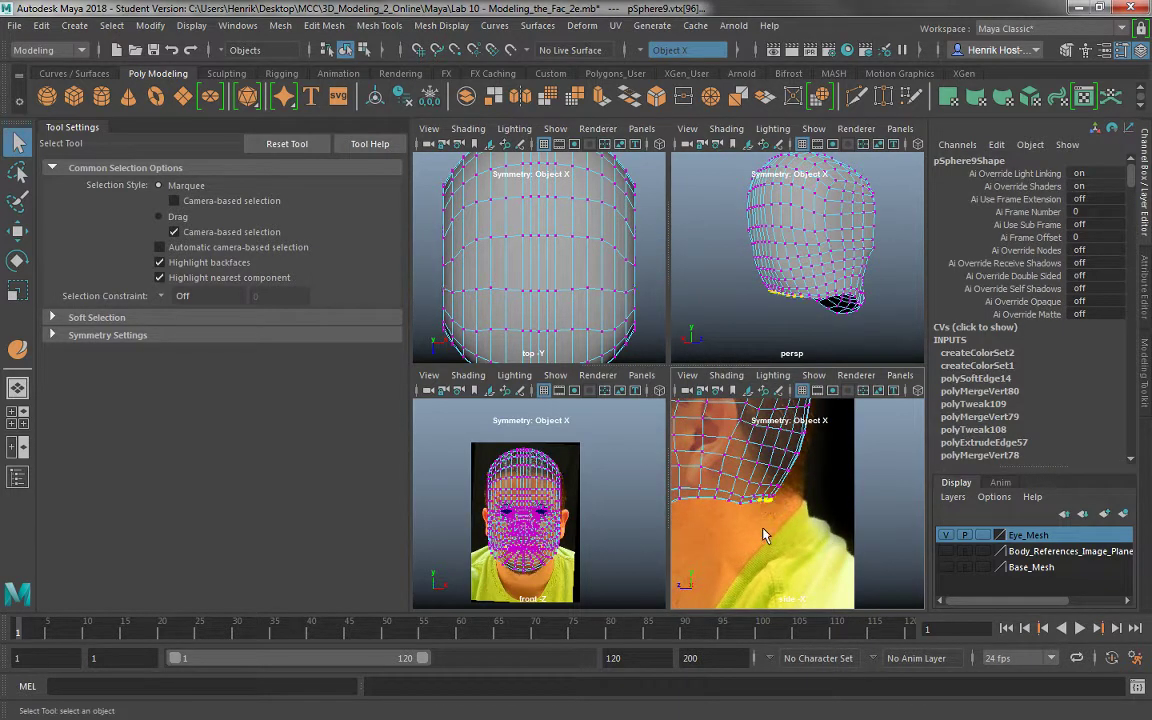
pyautogui.press('b')
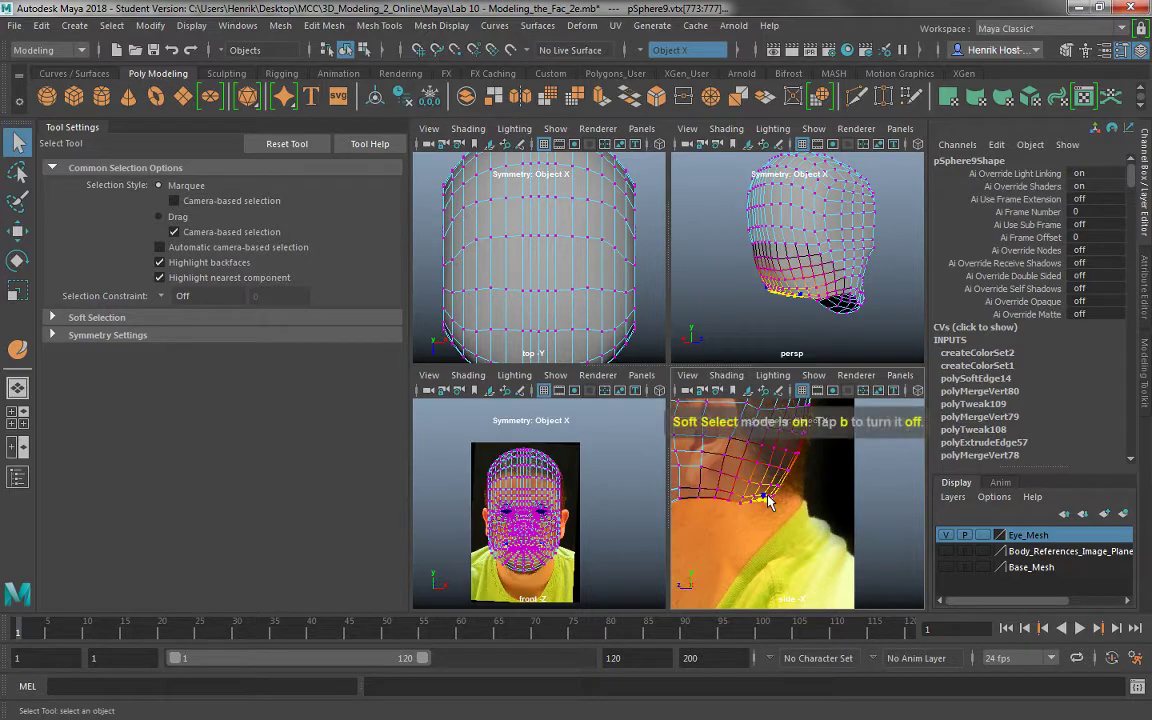
pyautogui.press('w')
pyautogui.moveTo(688, 503); pyautogui.dragTo(806, 505)
pyautogui.keyDown('alt'); pyautogui.moveTo(804, 467); pyautogui.dragTo(857, 465, button='middle'); pyautogui.keyUp('alt')
pyautogui.moveTo(835, 434); pyautogui.dragTo(856, 465)
pyautogui.keyDown('alt'); pyautogui.moveTo(703, 474); pyautogui.dragTo(821, 472, button='middle'); pyautogui.keyUp('alt')
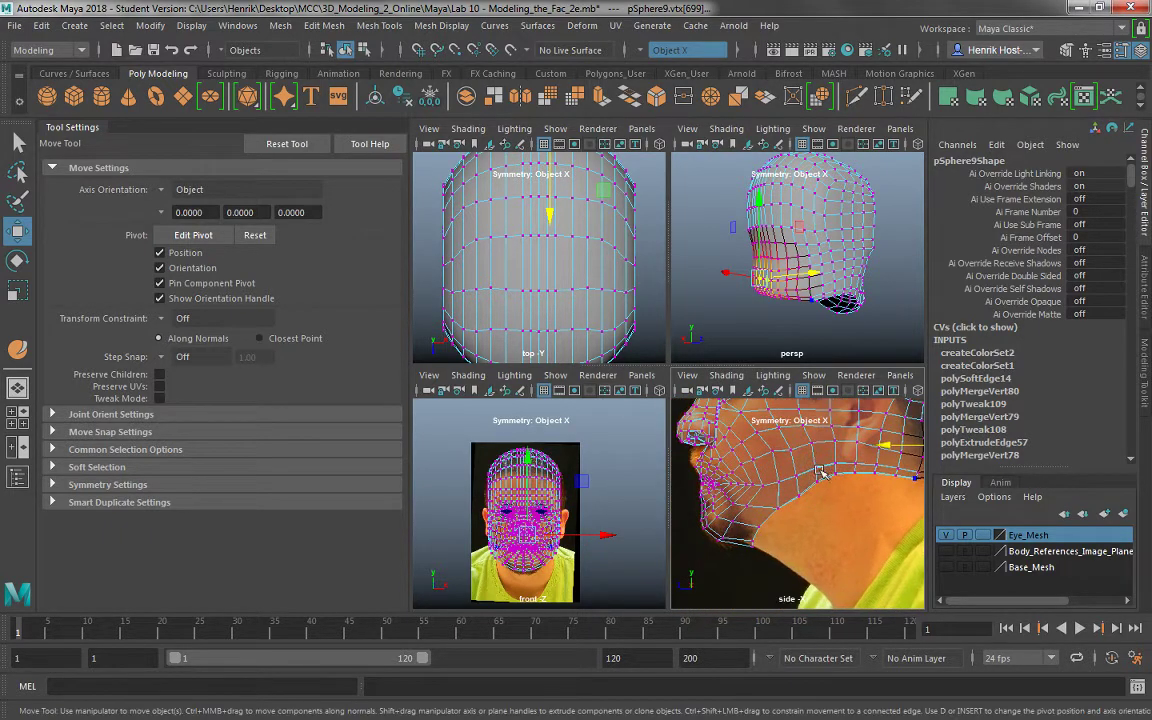
pyautogui.hotkey('ctrl', 'z')
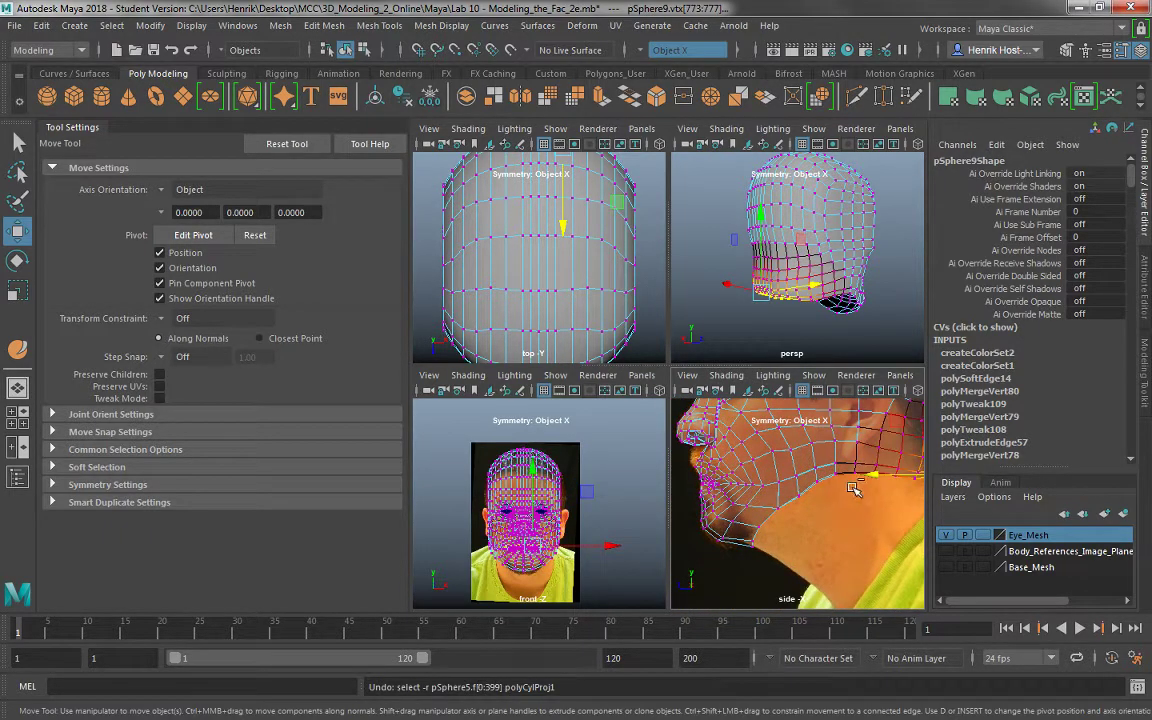
pyautogui.hotkey('ctrl', 'y')
# Return the head mesh to object mode and compare its jaw and nape border with the reference in the side view.
pyautogui.keyDown('alt'); pyautogui.moveTo(822, 472); pyautogui.dragTo(780, 511, button='middle'); pyautogui.keyUp('alt')
pyautogui.moveTo(793, 471); pyautogui.dragTo(822, 387, button='right')
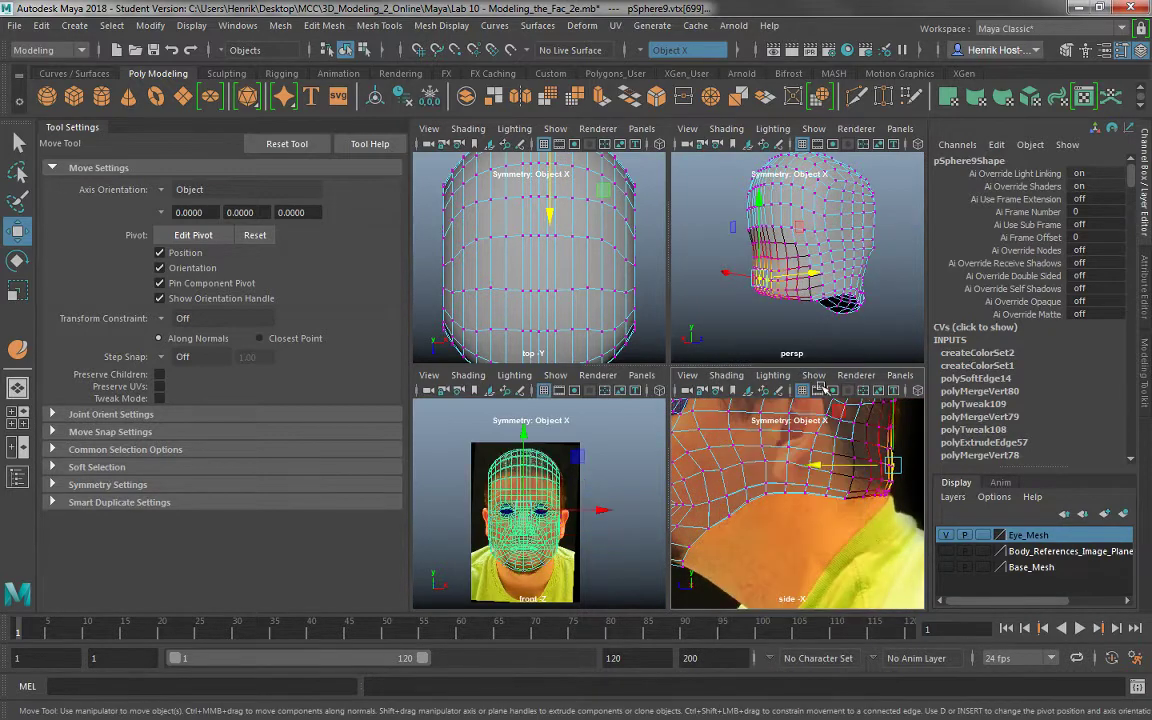
pyautogui.click(804, 536)
pyautogui.scroll(-4, 805, 520)
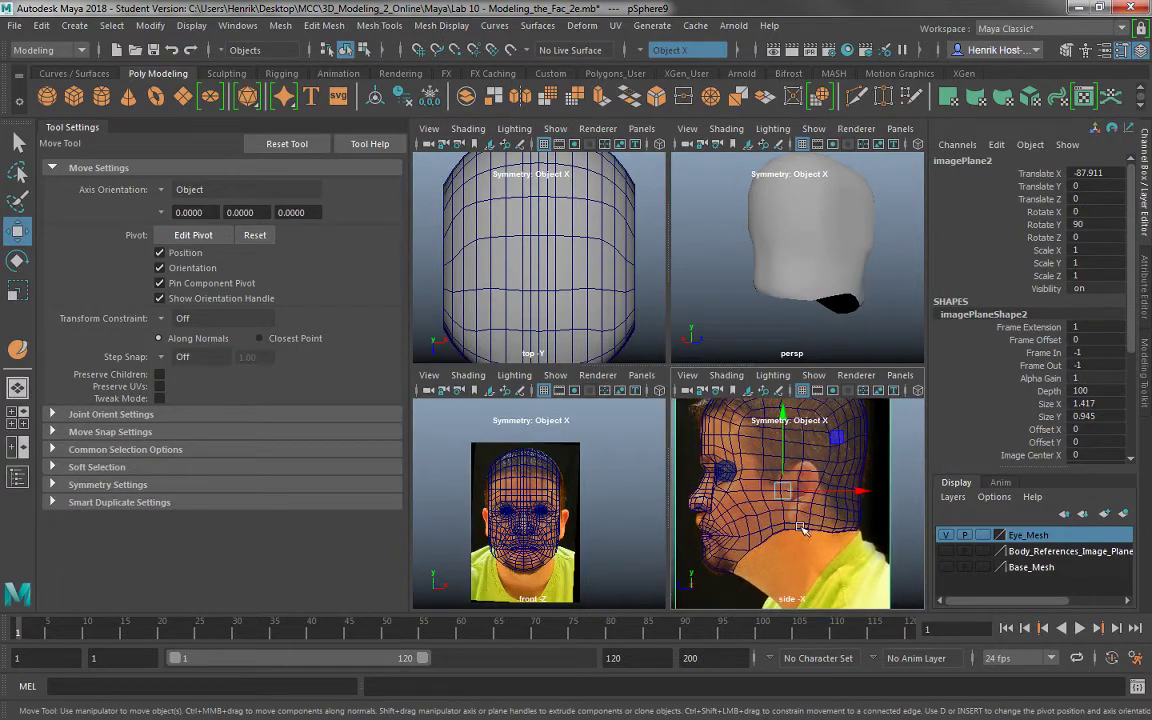
pyautogui.scroll(6, 790, 480)
pyautogui.click(797, 450)
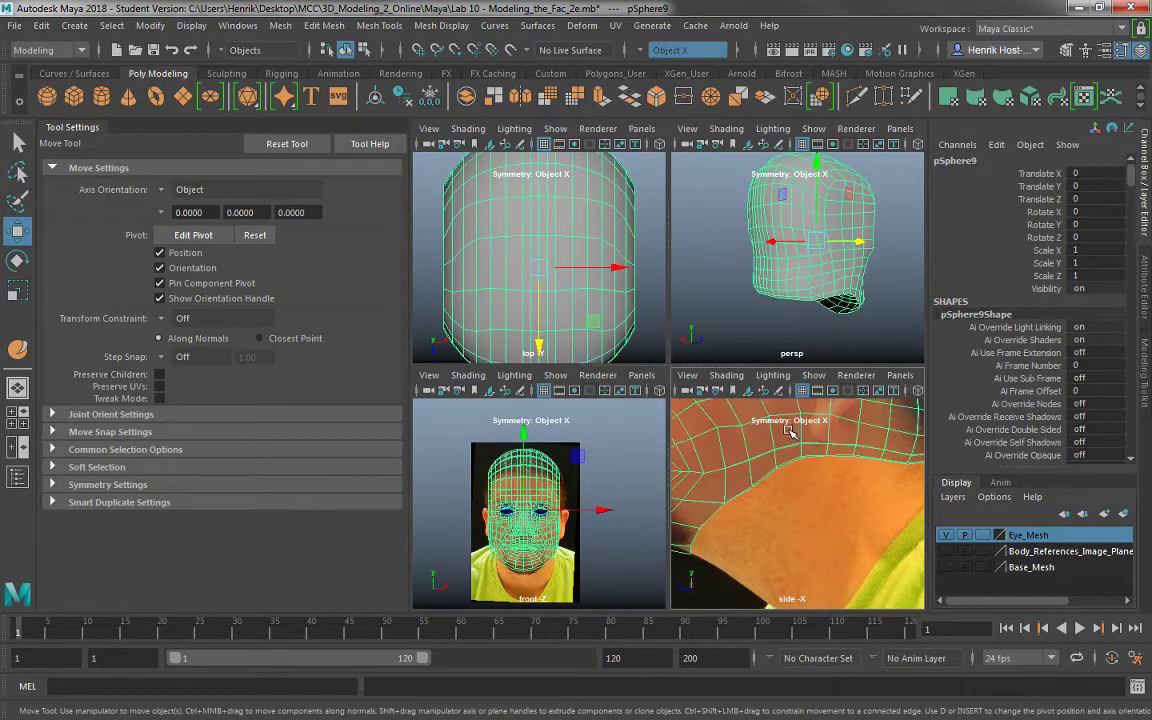
# Switch the head mesh to vertex editing in the perspective view and turn soft selection off for the lower border.
pyautogui.press('space')
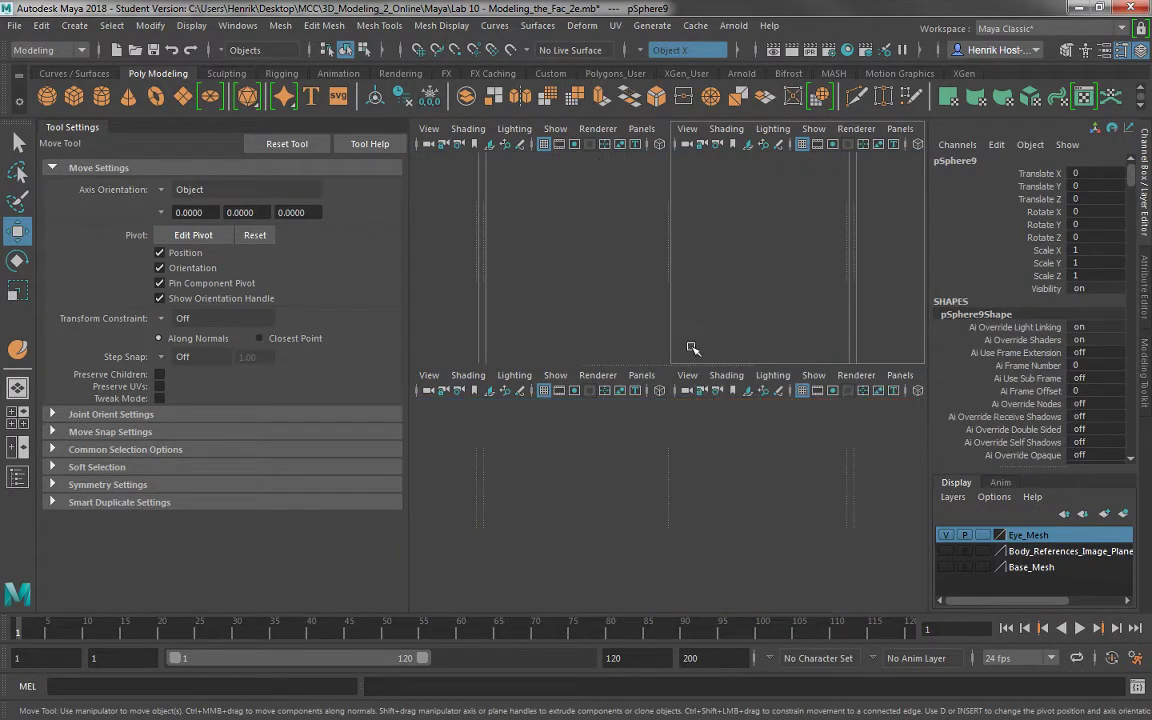
pyautogui.keyDown('alt'); pyautogui.moveTo(676, 352); pyautogui.dragTo(720, 357); pyautogui.keyUp('alt')
pyautogui.scroll(5, 751, 393)
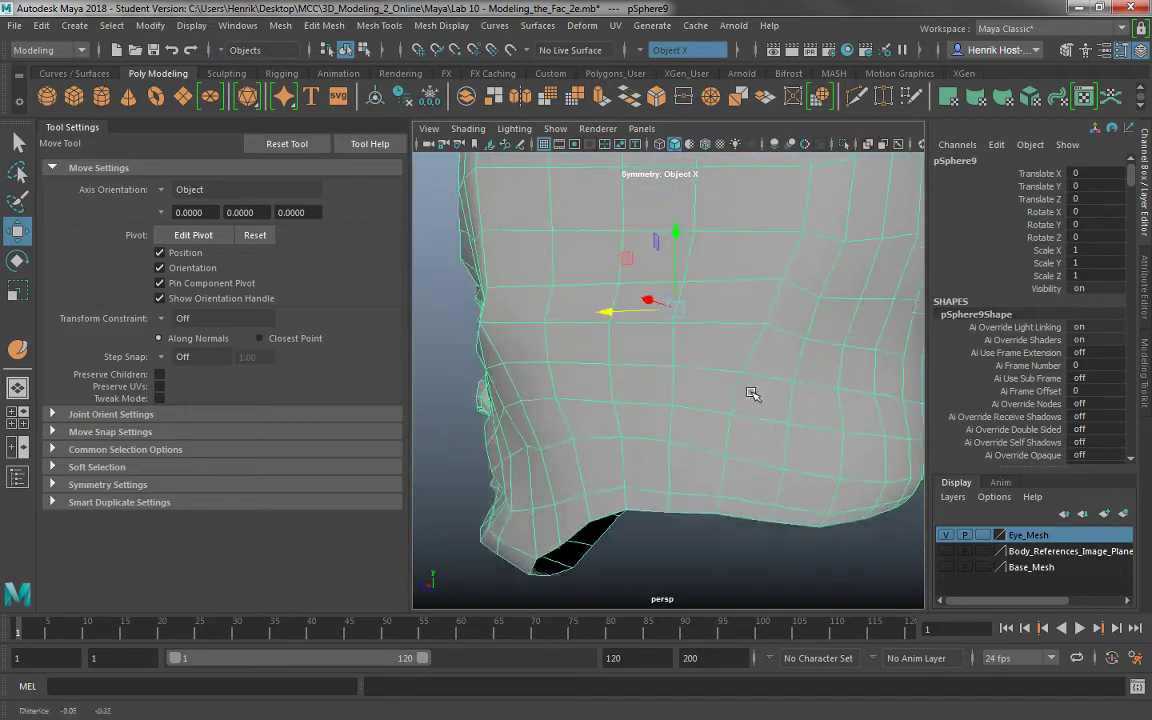
pyautogui.moveTo(626, 243); pyautogui.dragTo(608, 270, button='right')
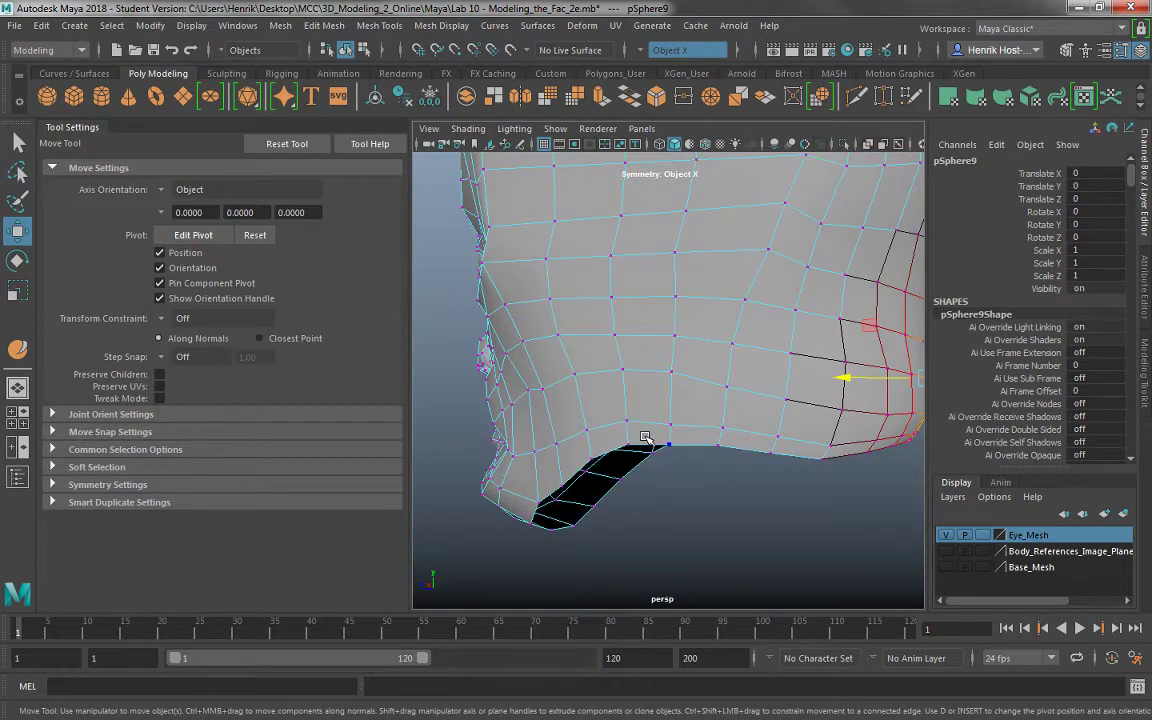
pyautogui.click(645, 438)
pyautogui.keyDown('alt'); pyautogui.moveTo(645, 438); pyautogui.dragTo(760, 495); pyautogui.keyUp('alt')
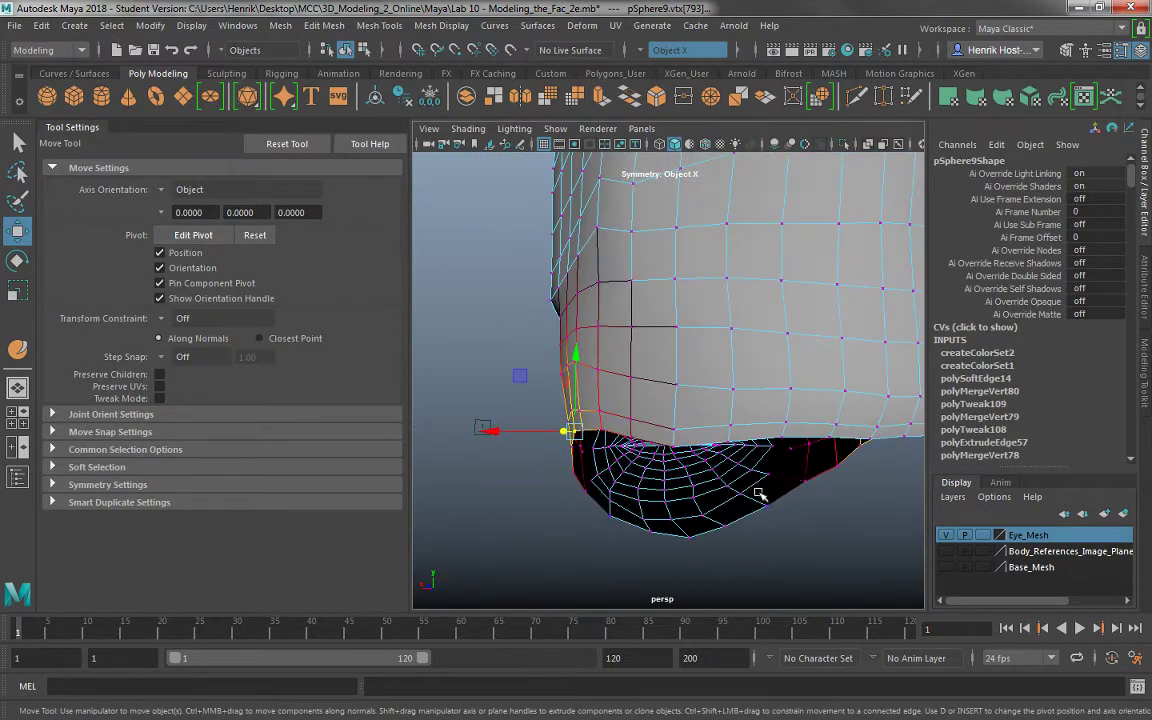
pyautogui.doubleClick(832, 434)
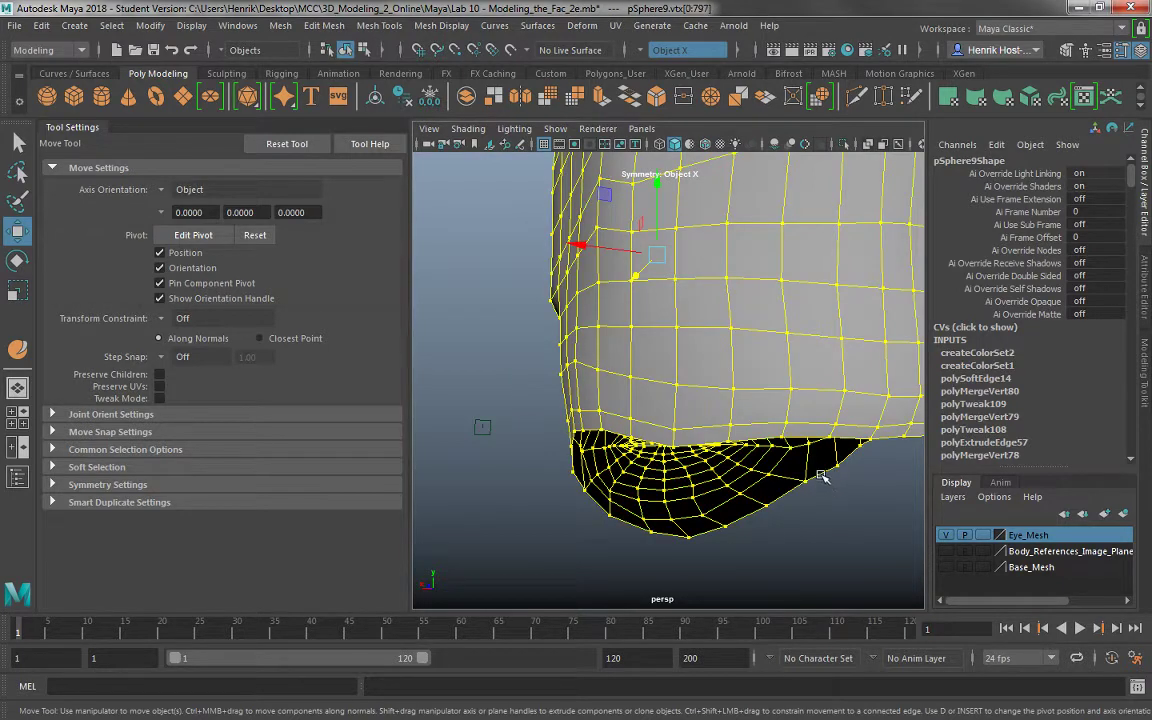
pyautogui.keyDown('alt'); pyautogui.moveTo(745, 432); pyautogui.dragTo(677, 436); pyautogui.keyUp('alt')
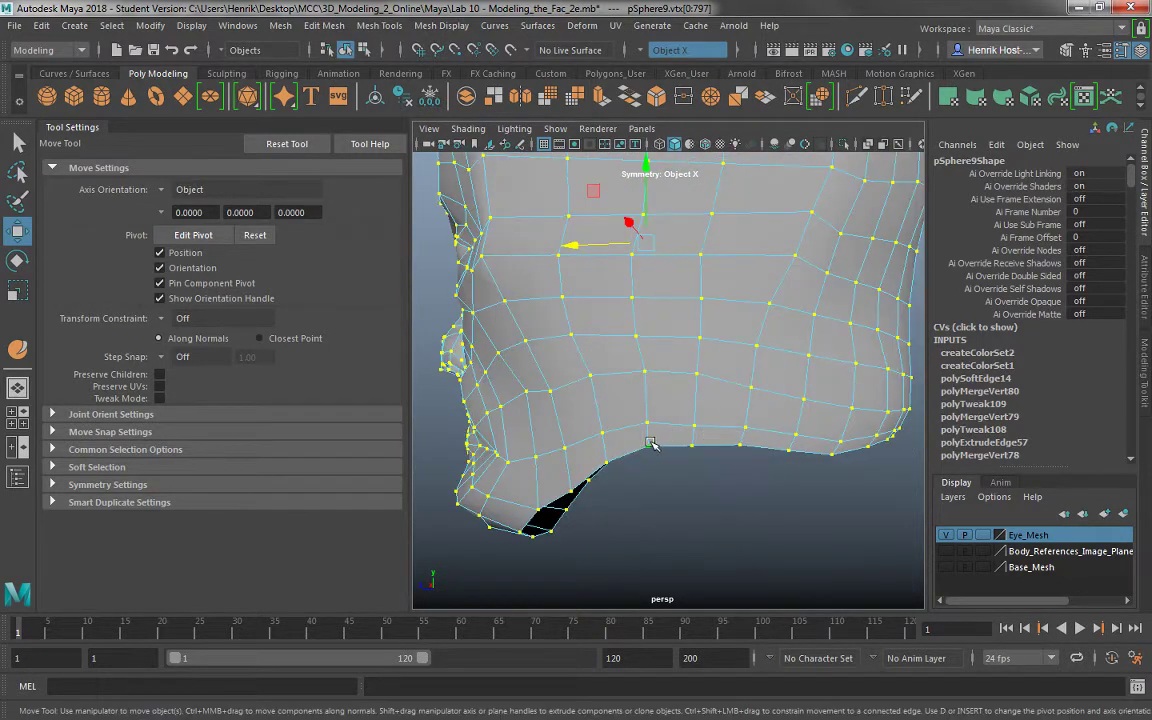
pyautogui.click(650, 443)
pyautogui.keyDown('alt'); pyautogui.moveTo(757, 468); pyautogui.dragTo(673, 447); pyautogui.keyUp('alt')
pyautogui.keyDown('shift'); pyautogui.click(803, 457); pyautogui.keyUp('shift')
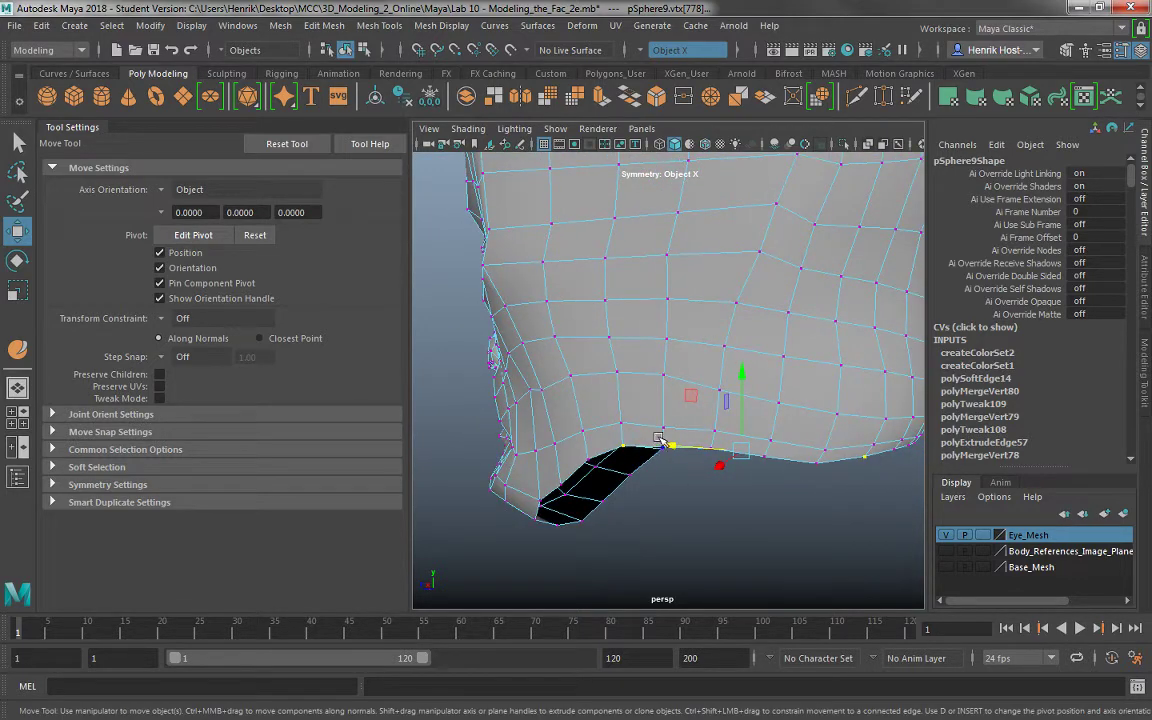
# Lower the skull border's vertices from the jaw corner round to the nape, and lower the next vertex toward the chin slightly.
pyautogui.click(624, 440)
pyautogui.keyDown('shift'); pyautogui.click(712, 447); pyautogui.keyUp('shift')
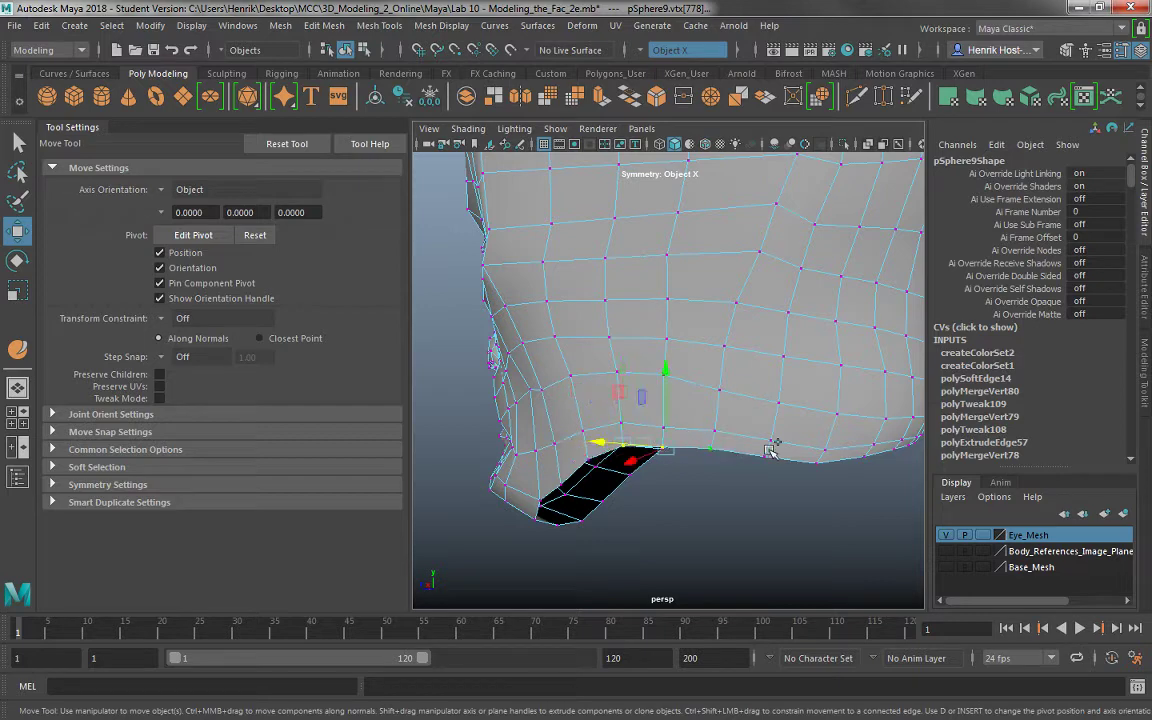
pyautogui.keyDown('shift'); pyautogui.click(766, 456); pyautogui.keyUp('shift')
pyautogui.keyDown('shift'); pyautogui.click(817, 463); pyautogui.keyUp('shift')
pyautogui.keyDown('shift'); pyautogui.click(866, 457); pyautogui.keyUp('shift')
pyautogui.keyDown('alt'); pyautogui.moveTo(869, 487); pyautogui.dragTo(830, 498); pyautogui.keyUp('alt')
pyautogui.keyDown('alt'); pyautogui.moveTo(830, 498); pyautogui.dragTo(833, 504, button='middle'); pyautogui.keyUp('alt')
pyautogui.keyDown('alt'); pyautogui.moveTo(832, 504); pyautogui.dragTo(722, 456); pyautogui.keyUp('alt')
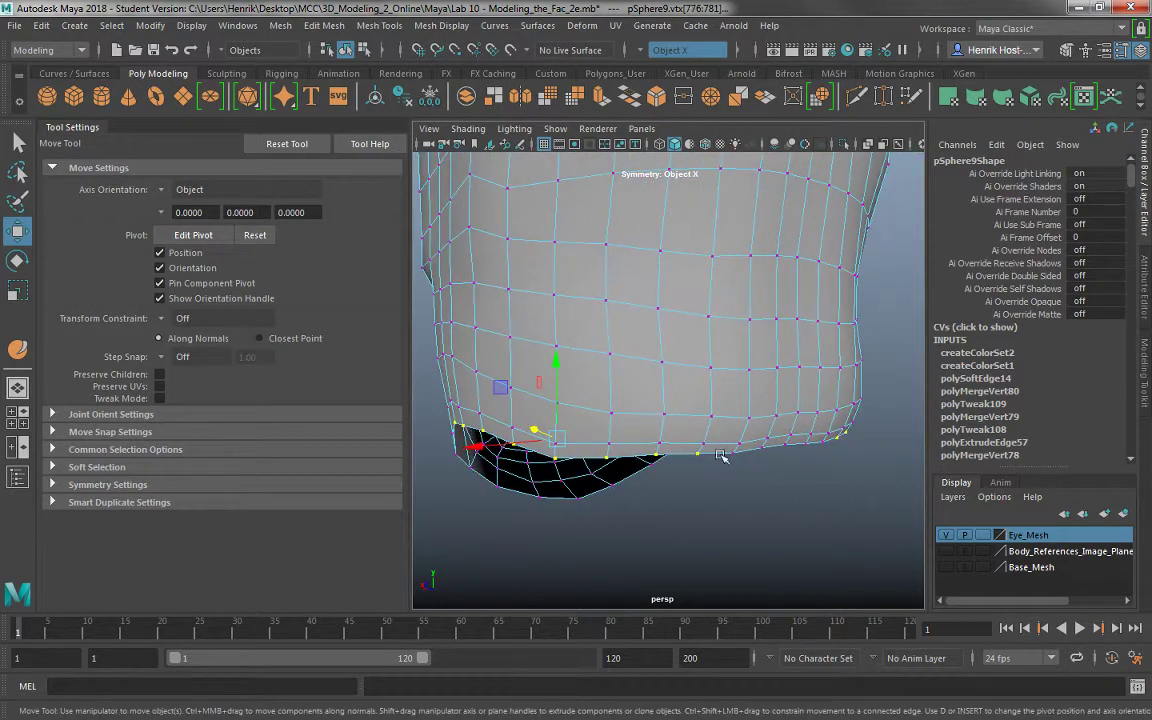
pyautogui.keyDown('shift'); pyautogui.click(776, 443); pyautogui.keyUp('shift')
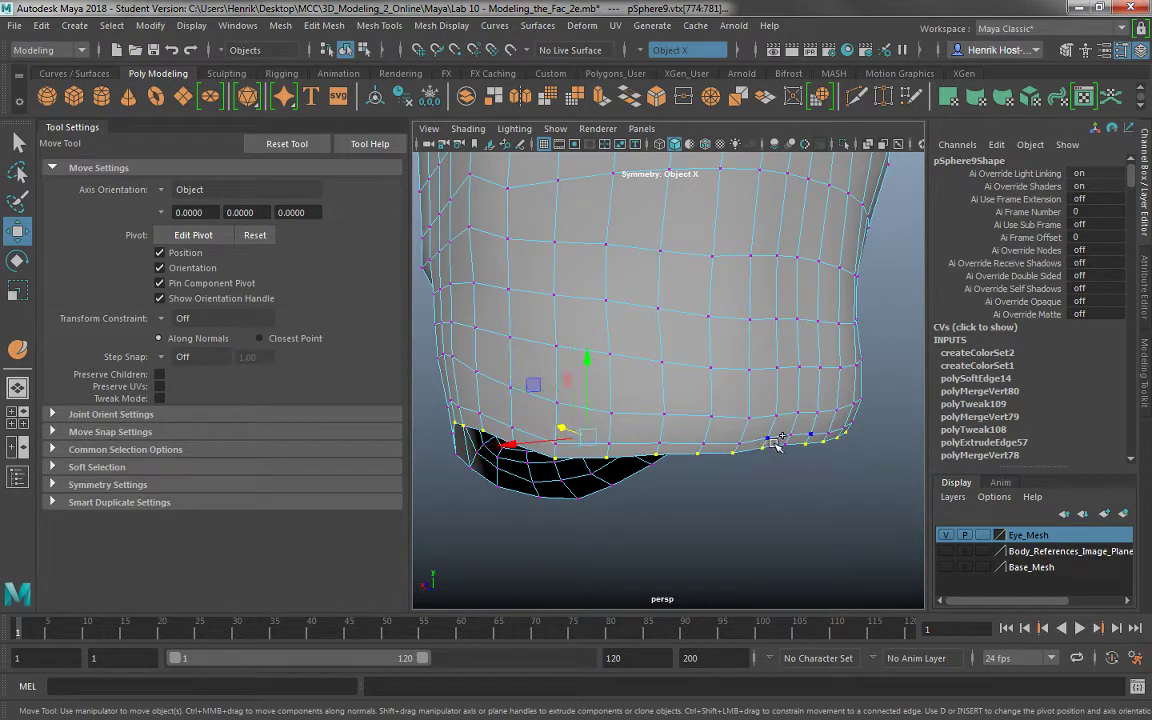
pyautogui.keyDown('alt'); pyautogui.moveTo(778, 447); pyautogui.dragTo(803, 469); pyautogui.keyUp('alt')
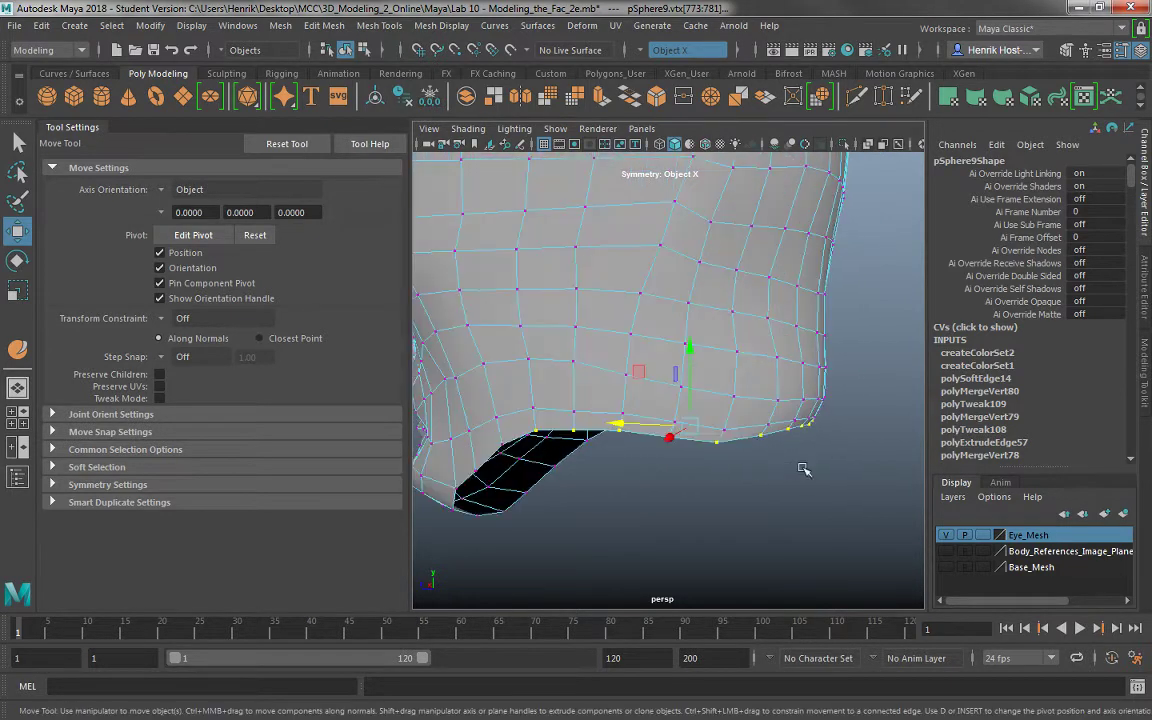
pyautogui.moveTo(680, 346); pyautogui.dragTo(690, 374)
pyautogui.click(505, 444)
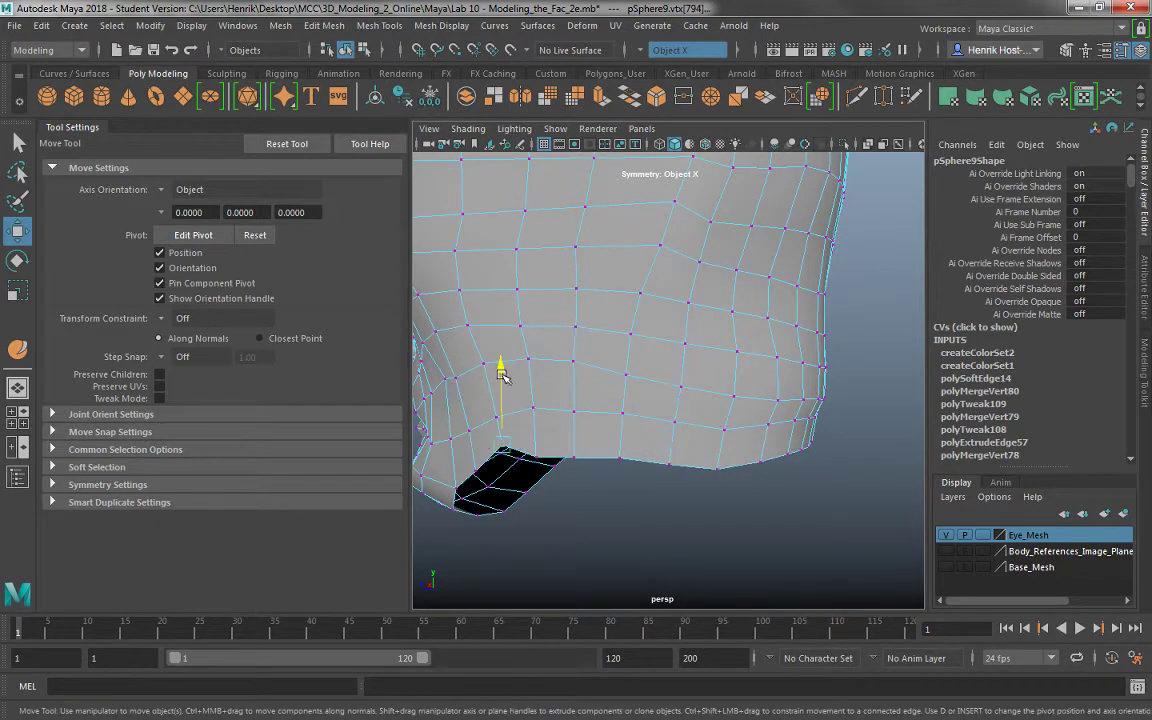
pyautogui.moveTo(503, 374); pyautogui.dragTo(505, 376)
# Return the head mesh to object mode and start the Sculpt Tool on it.
pyautogui.keyDown('alt'); pyautogui.moveTo(711, 479); pyautogui.dragTo(730, 473); pyautogui.keyUp('alt')
pyautogui.keyDown('alt'); pyautogui.moveTo(730, 473); pyautogui.dragTo(650, 401, button='right'); pyautogui.keyUp('alt')
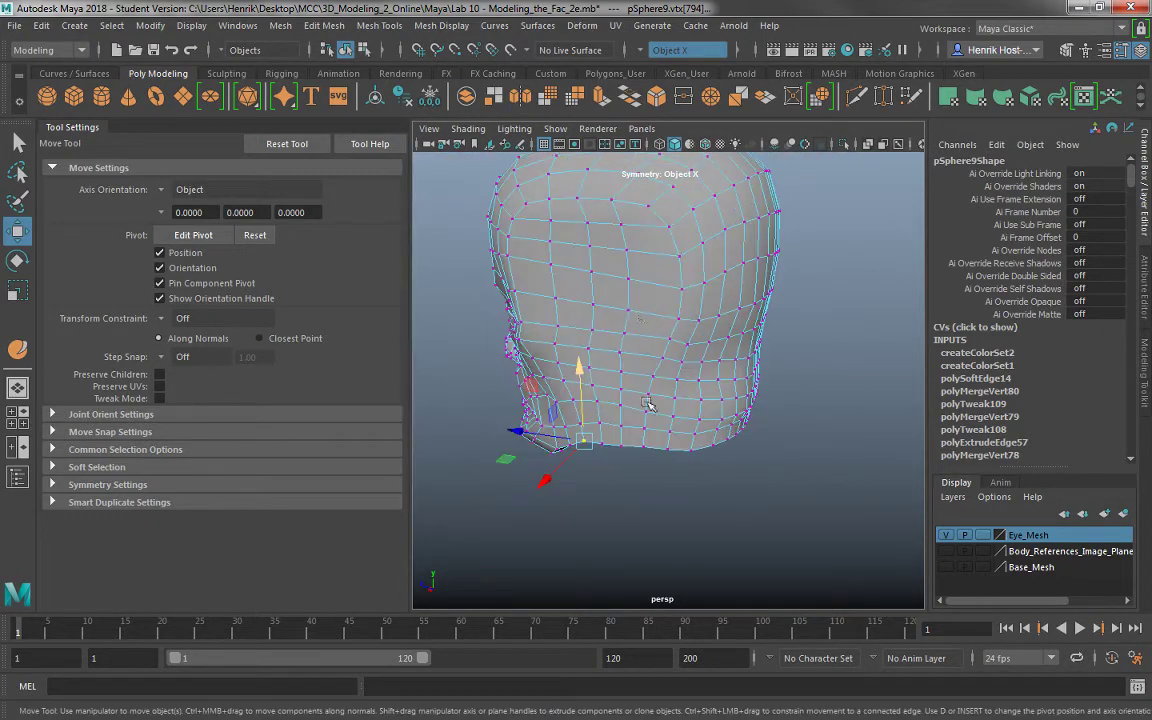
pyautogui.moveTo(636, 315); pyautogui.dragTo(660, 304, button='right')
pyautogui.keyDown('alt'); pyautogui.moveTo(643, 382); pyautogui.dragTo(661, 258); pyautogui.keyUp('alt')
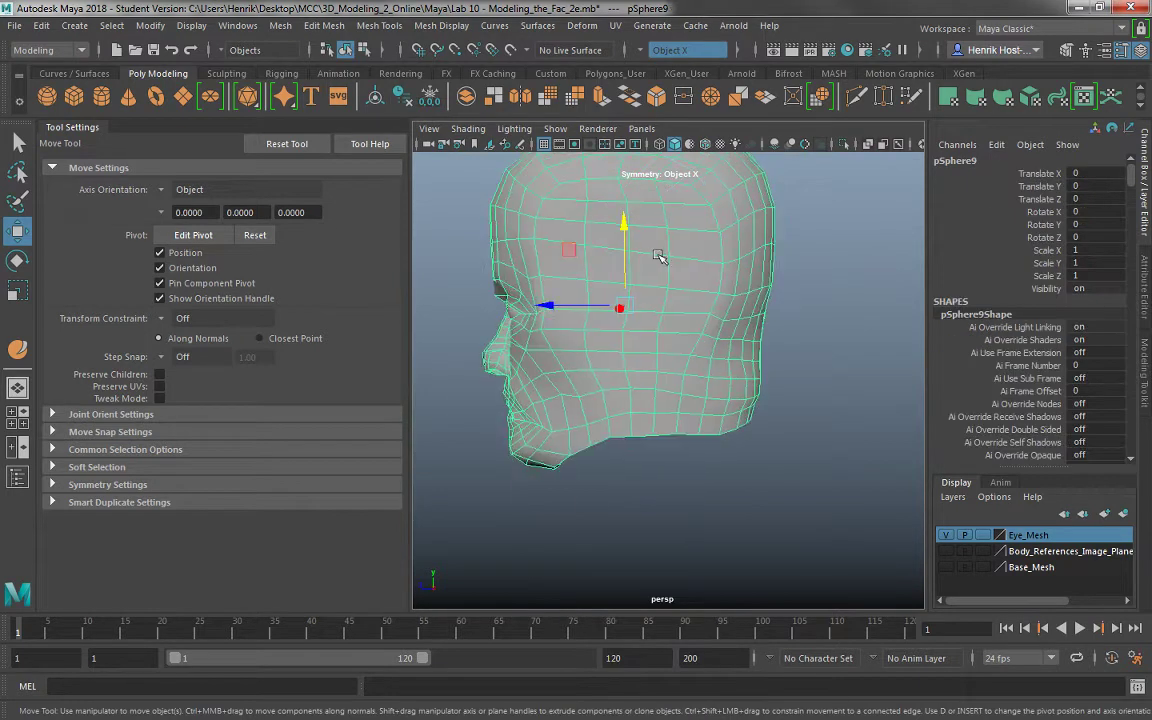
pyautogui.click(379, 28)
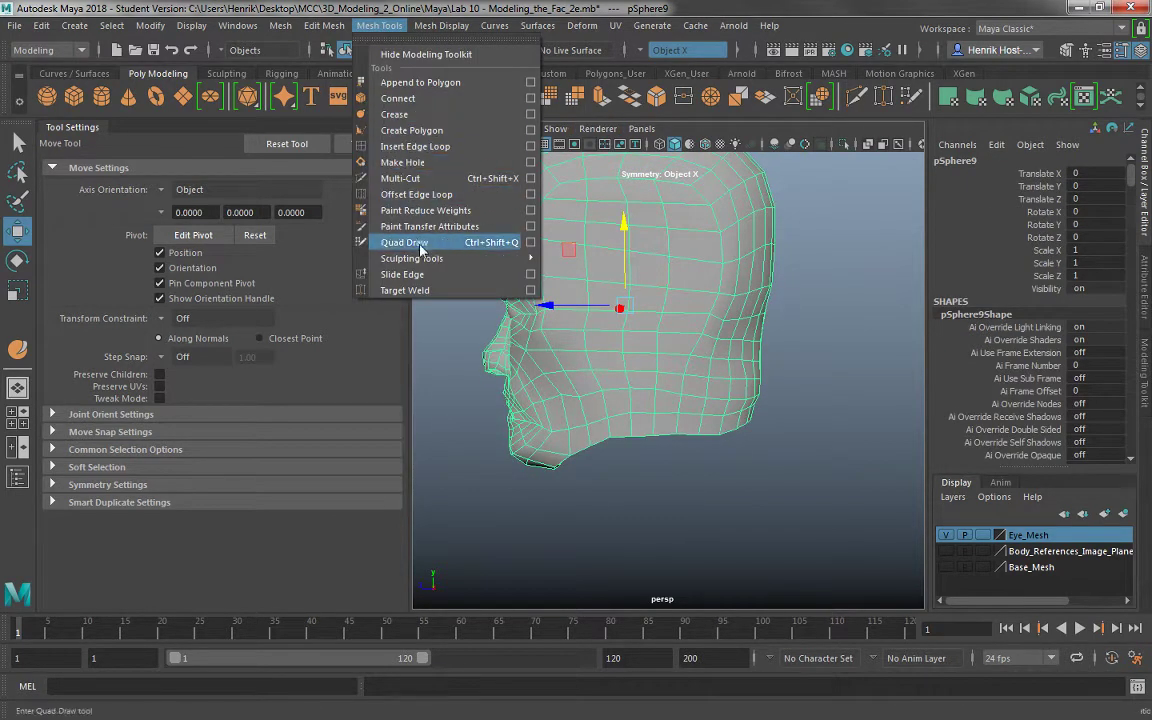
pyautogui.moveTo(398, 258)
pyautogui.click(560, 274)
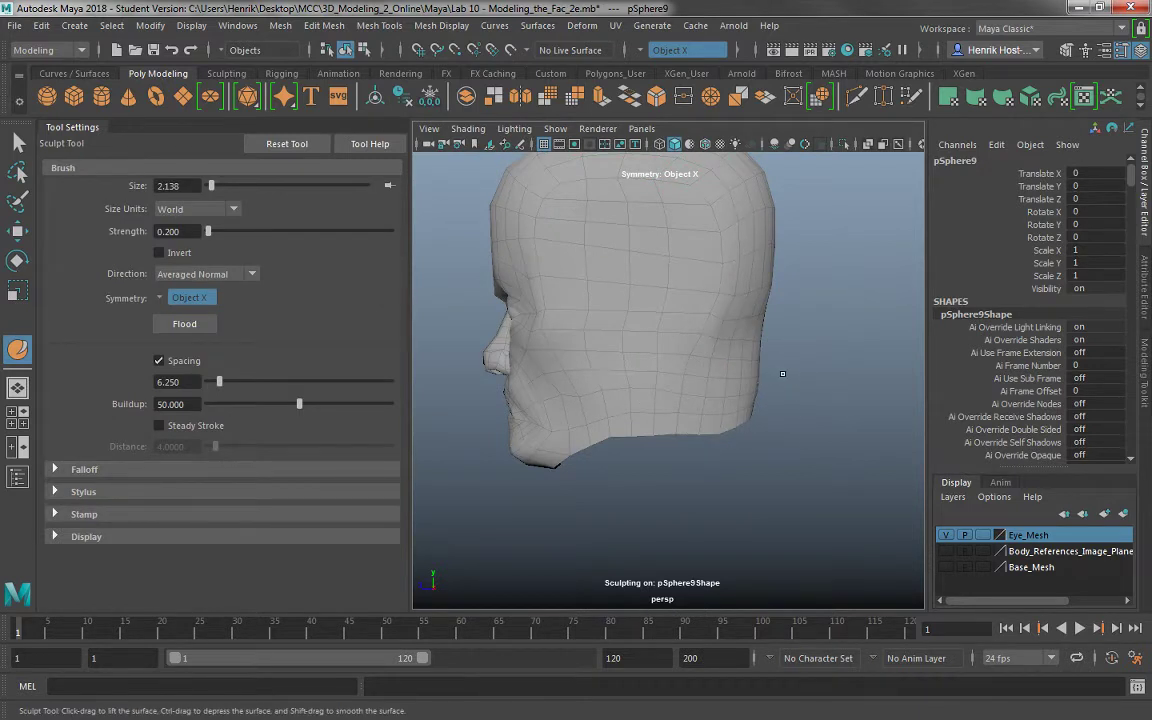
# Smooth the back and side of the skull with symmetrical sculpt strokes, undoing the last one.
pyautogui.keyDown('alt'); pyautogui.moveTo(782, 373); pyautogui.dragTo(685, 377); pyautogui.keyUp('alt')
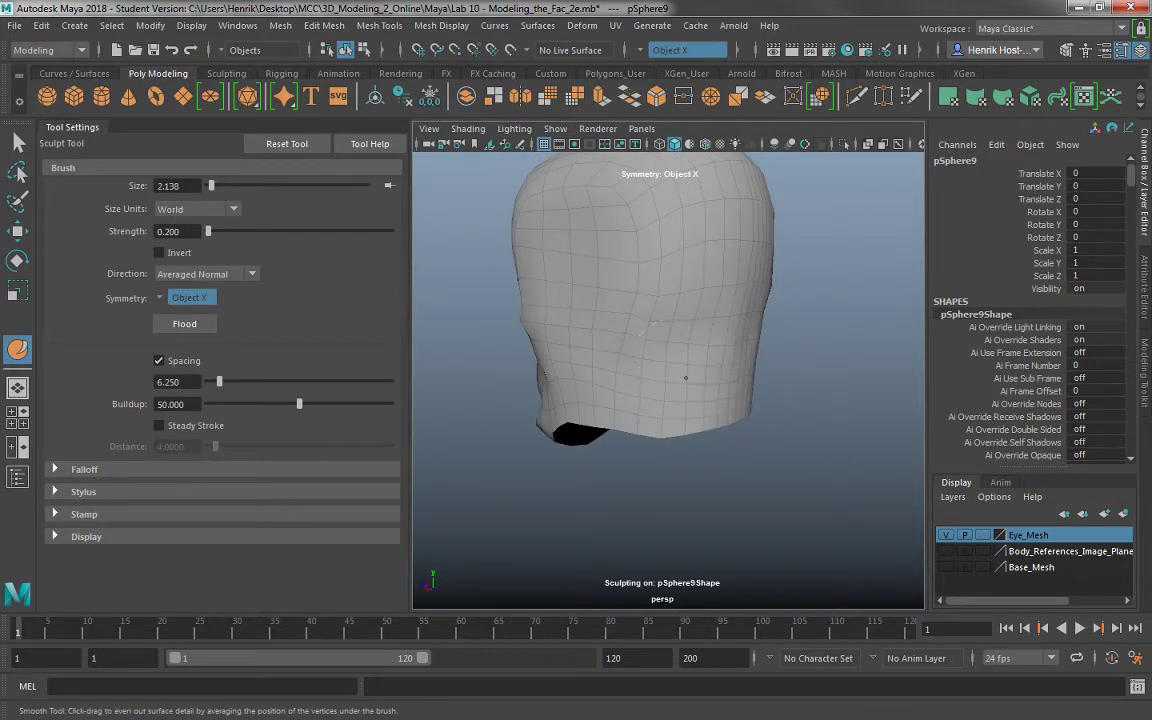
pyautogui.keyDown('alt'); pyautogui.moveTo(650, 300); pyautogui.dragTo(690, 316); pyautogui.keyUp('alt')
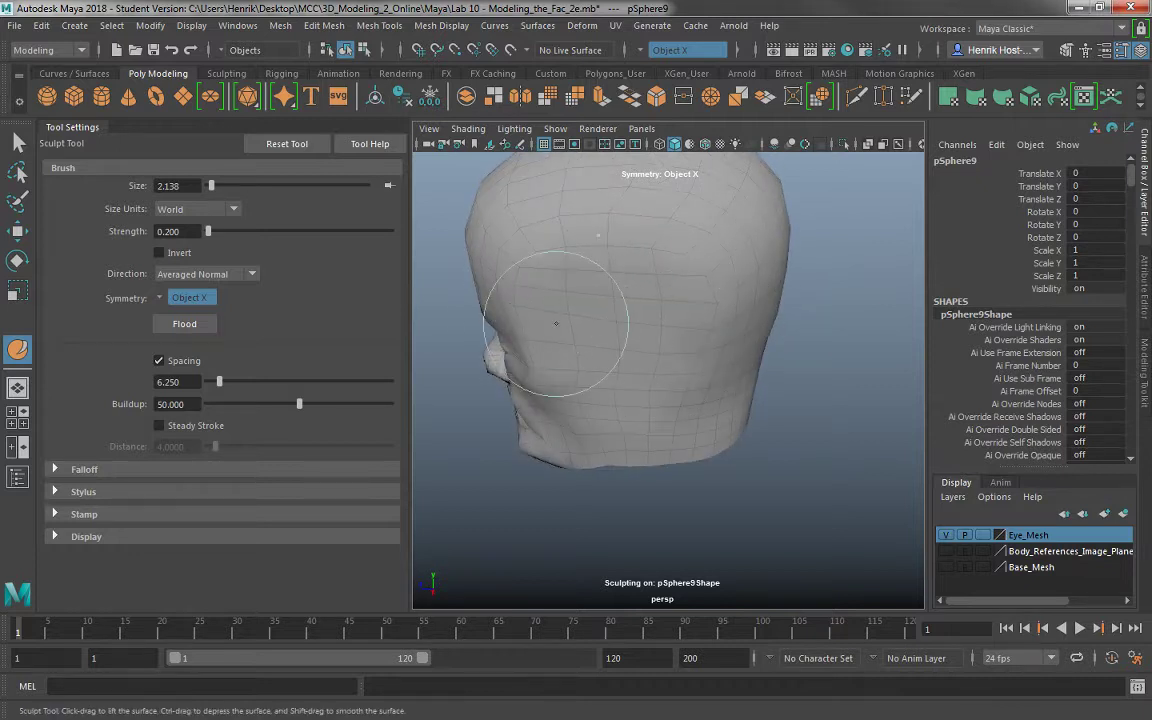
pyautogui.moveTo(527, 380)
pyautogui.keyDown('alt'); pyautogui.mouseDown()
pyautogui.moveTo(738, 347)
pyautogui.moveTo(691, 356)
pyautogui.moveTo(640, 320)
pyautogui.moveTo(687, 275)
pyautogui.moveTo(674, 275)
pyautogui.mouseUp(); pyautogui.keyUp('alt')
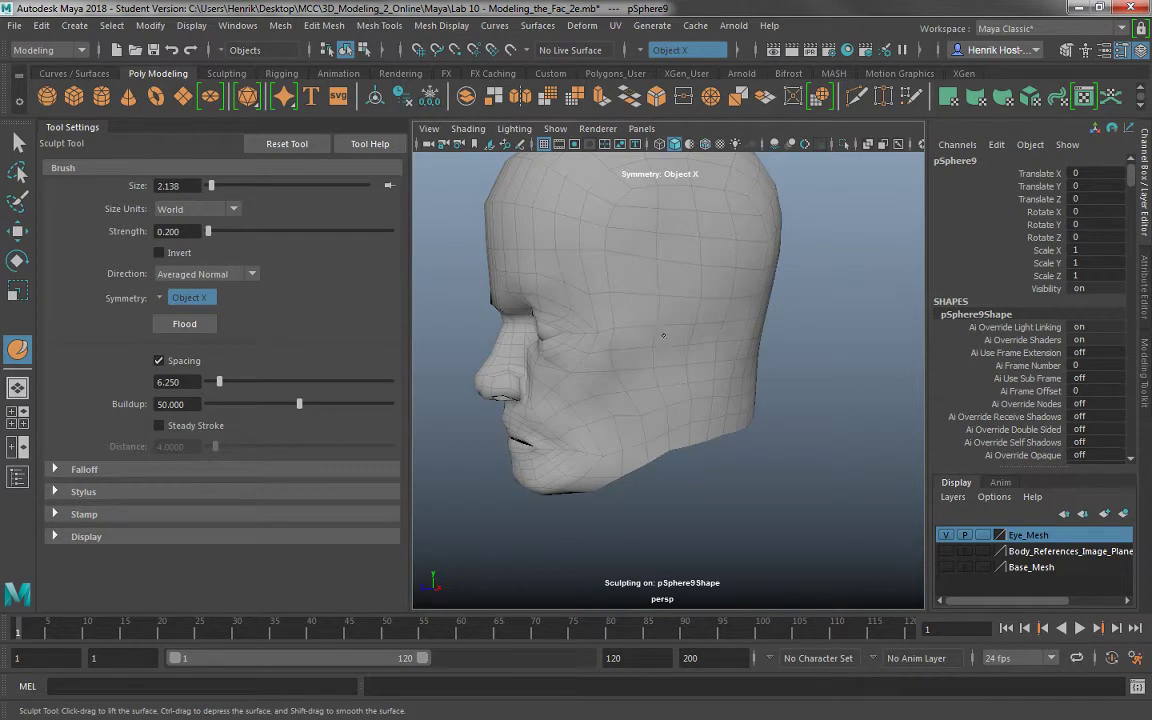
pyautogui.hotkey('ctrl', 'z')
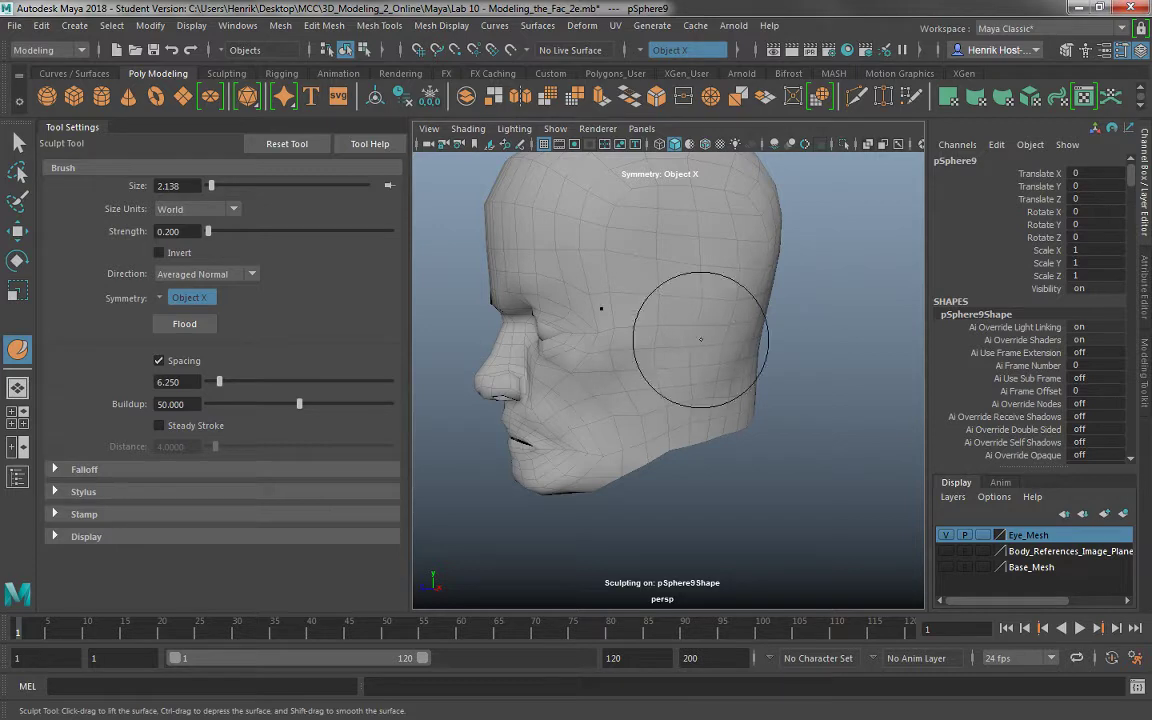
pyautogui.keyDown('alt'); pyautogui.moveTo(642, 401); pyautogui.dragTo(764, 391); pyautogui.keyUp('alt')
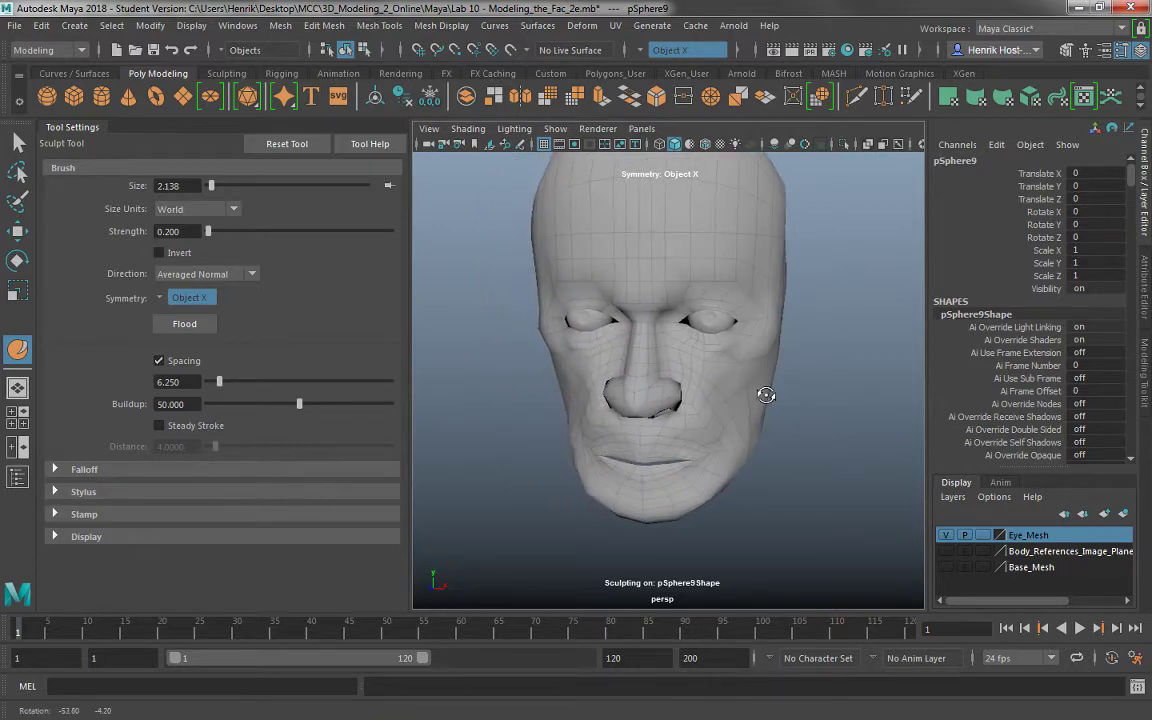
# In the front view, set the sculpt brush size to 0.976 and sculpt the head's side and jaw outline toward the reference photo.
pyautogui.press('space')
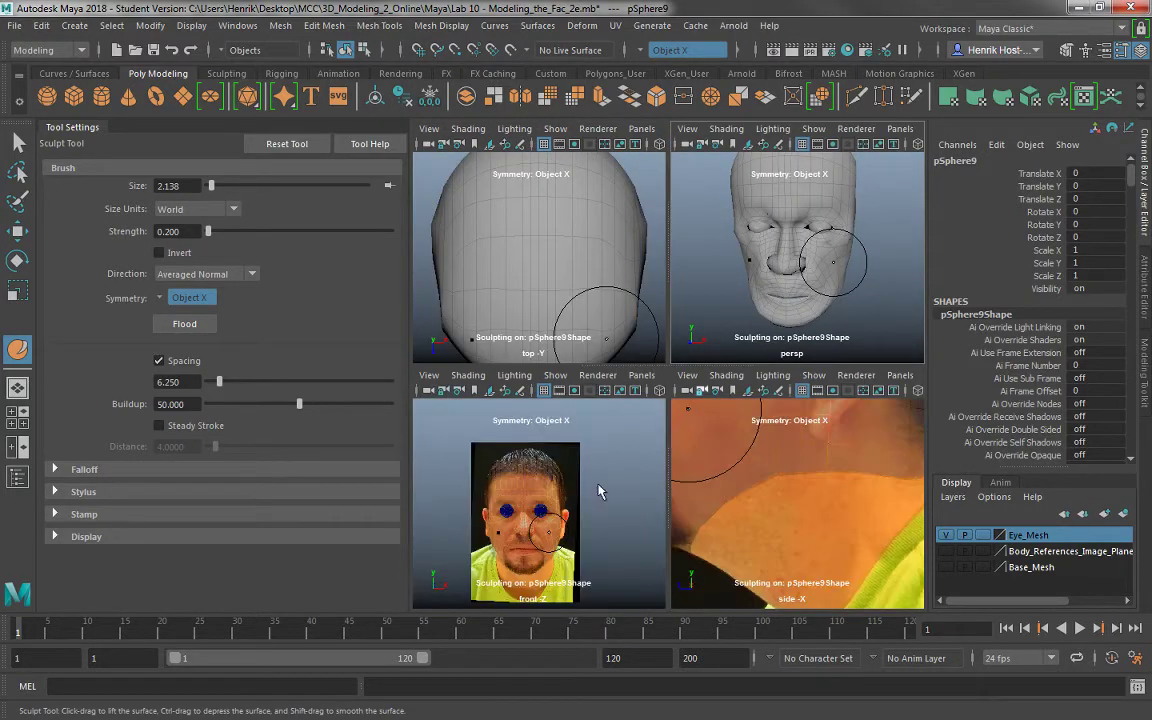
pyautogui.press('space')
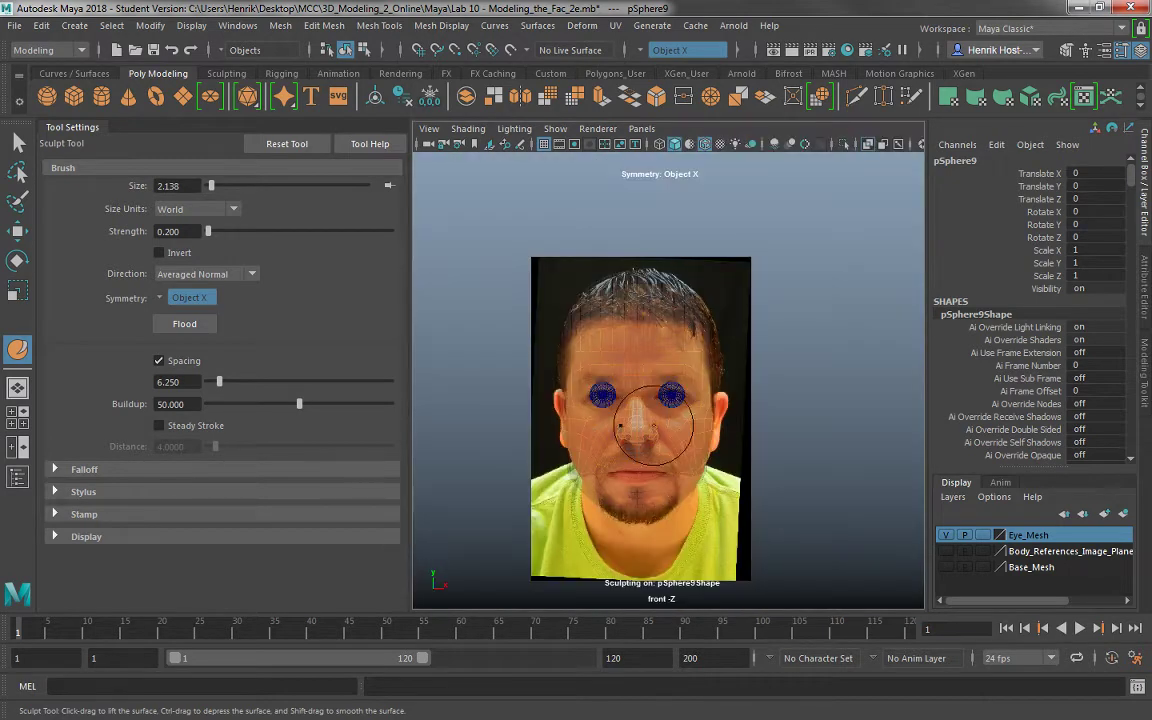
pyautogui.keyDown('alt'); pyautogui.moveTo(675, 401); pyautogui.dragTo(732, 500, button='right'); pyautogui.keyUp('alt')
pyautogui.scroll(5, 731, 500)
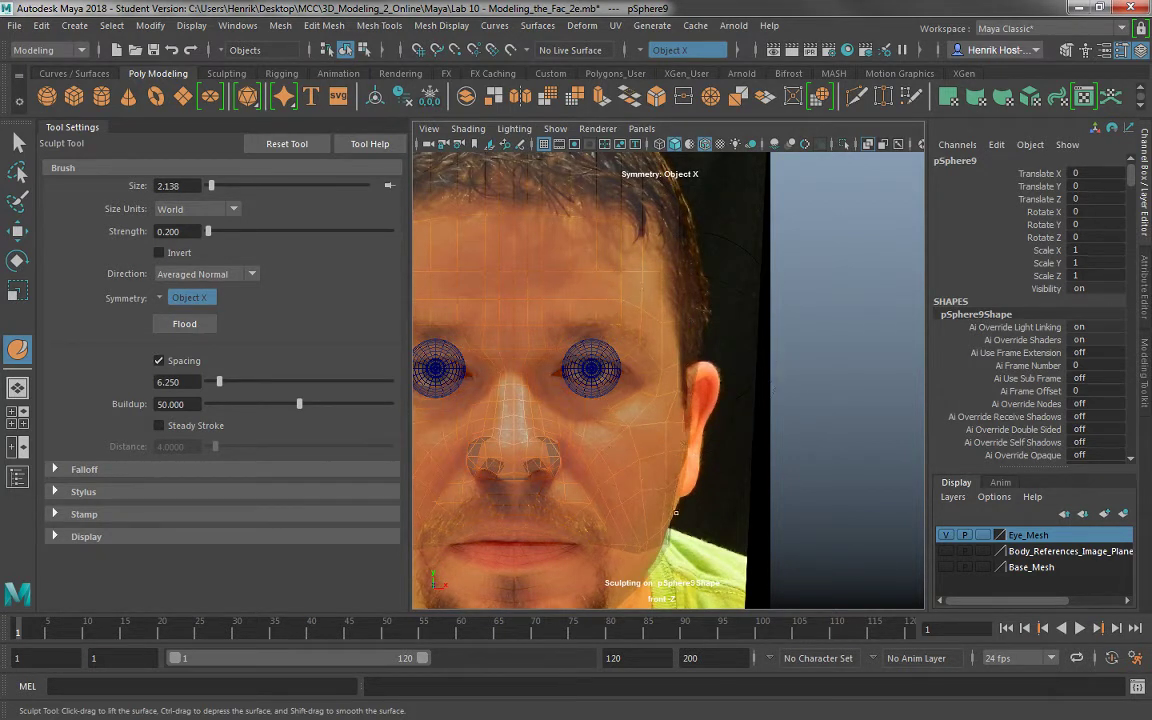
pyautogui.moveTo(655, 537)
pyautogui.keyDown('alt'); pyautogui.mouseDown(button='middle')
pyautogui.moveTo(681, 424)
pyautogui.moveTo(668, 432)
pyautogui.mouseUp(button='middle'); pyautogui.keyUp('alt')
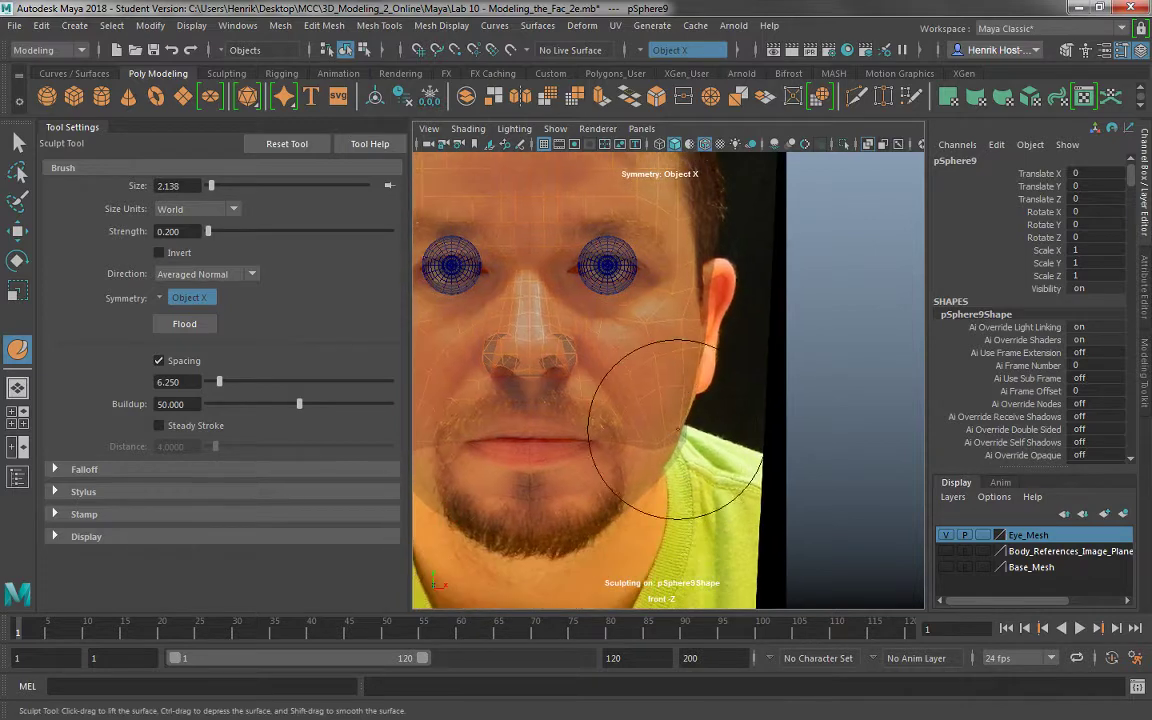
pyautogui.press('b')
pyautogui.moveTo(667, 435); pyautogui.dragTo(631, 435)
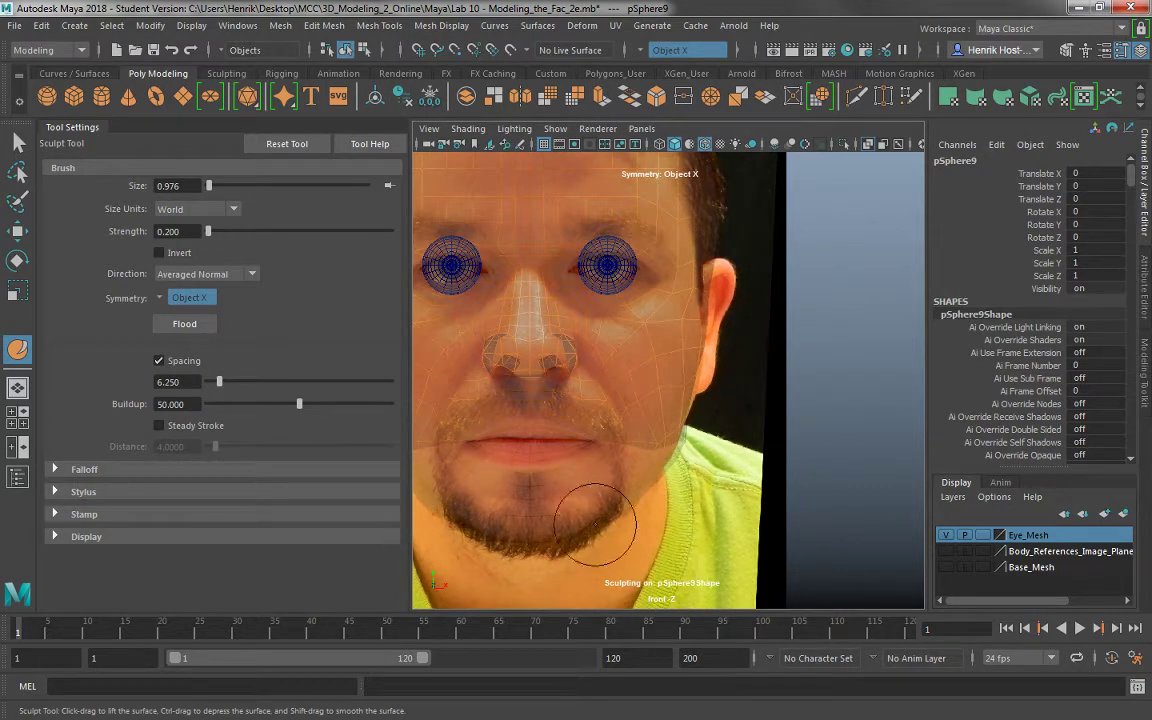
# In the side view, set the sculpt brush size to 0.617 and sculpt the mouth and chin profile, undoing the last stroke.
pyautogui.press('space')
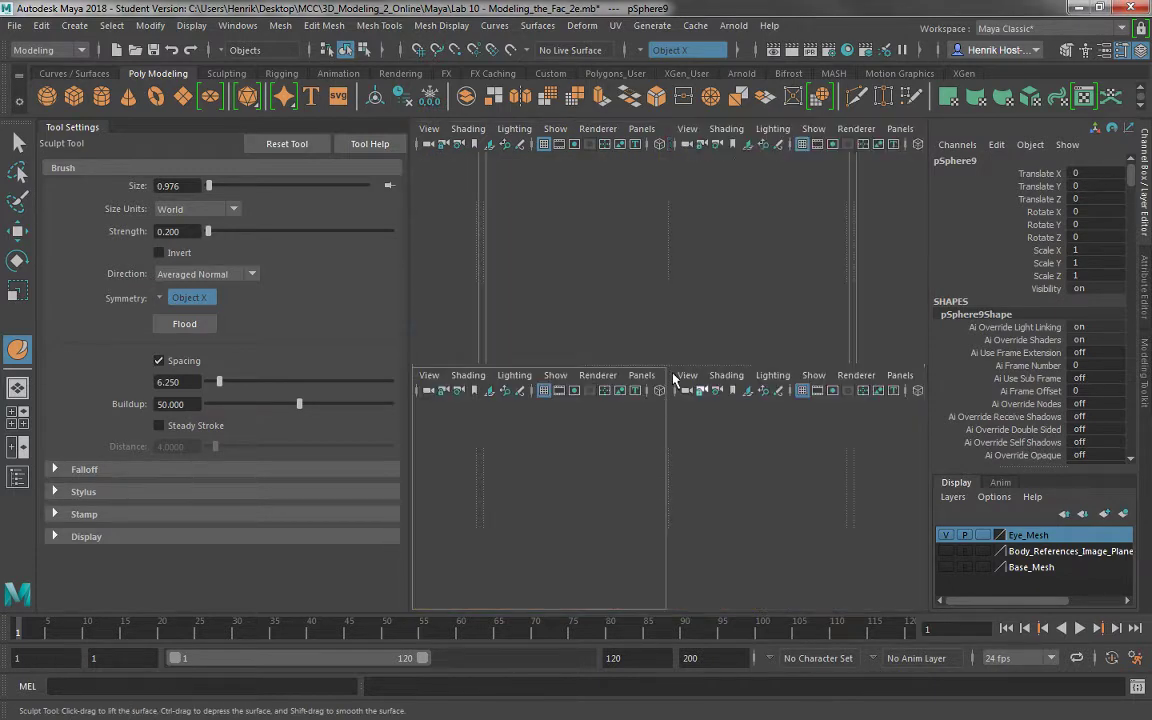
pyautogui.press('space')
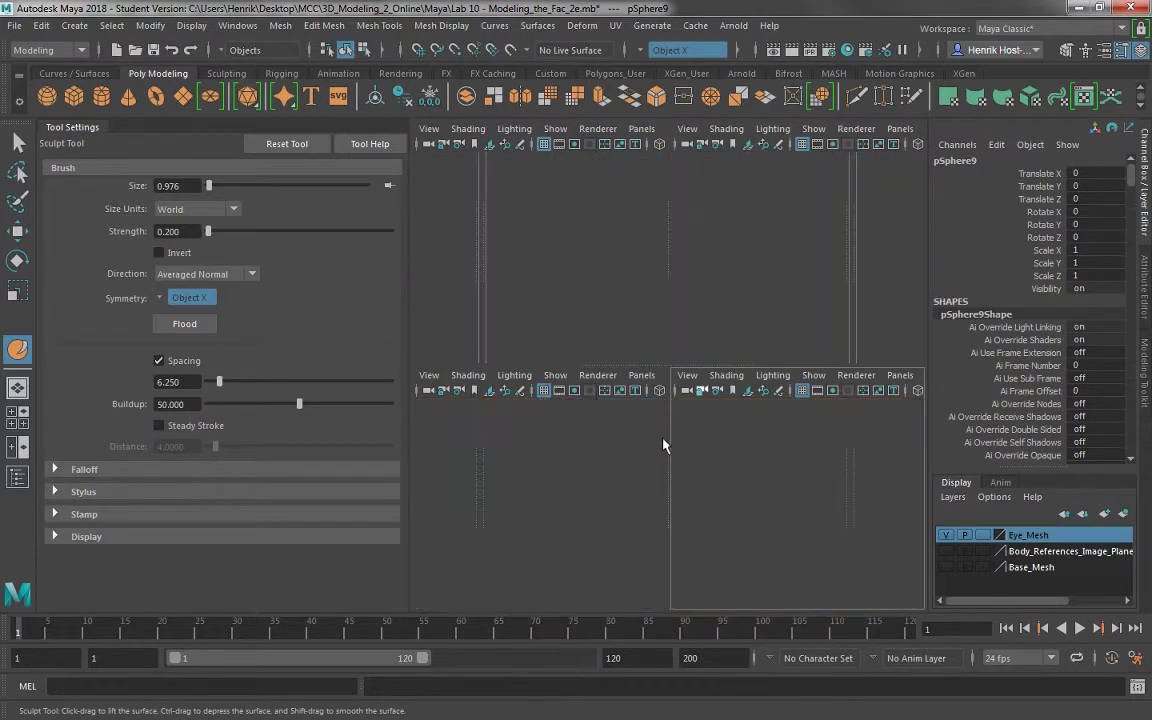
pyautogui.keyDown('alt'); pyautogui.moveTo(624, 406); pyautogui.dragTo(865, 465, button='middle'); pyautogui.keyUp('alt')
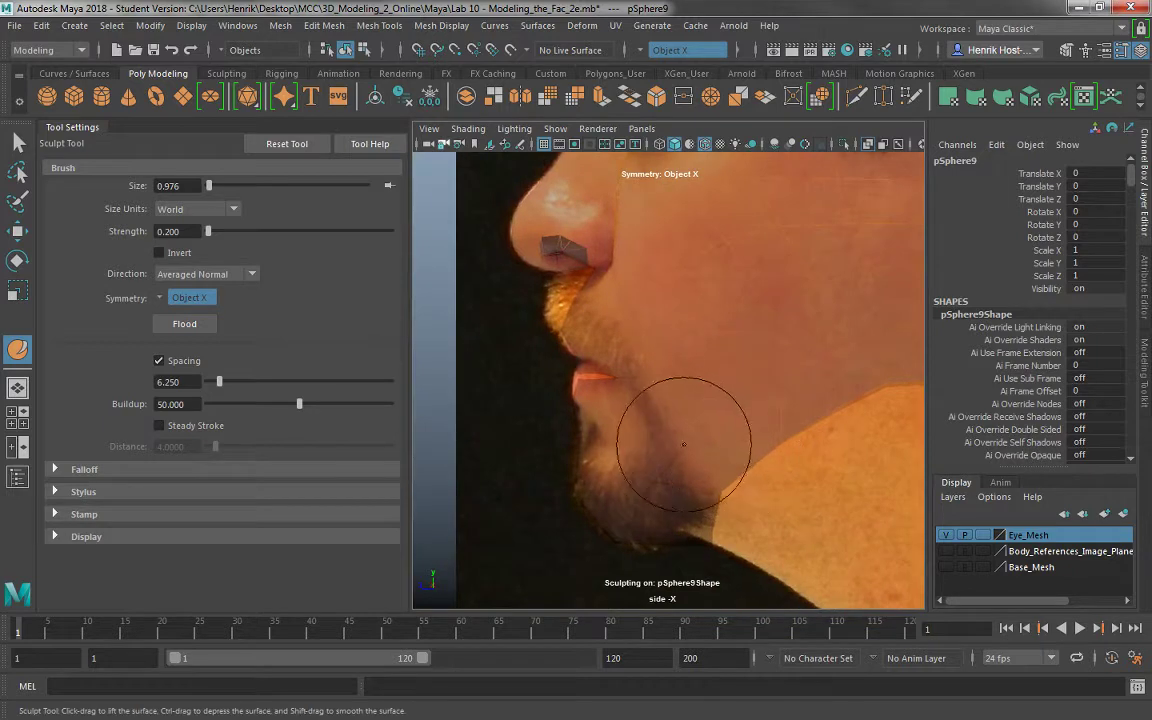
pyautogui.press('b')
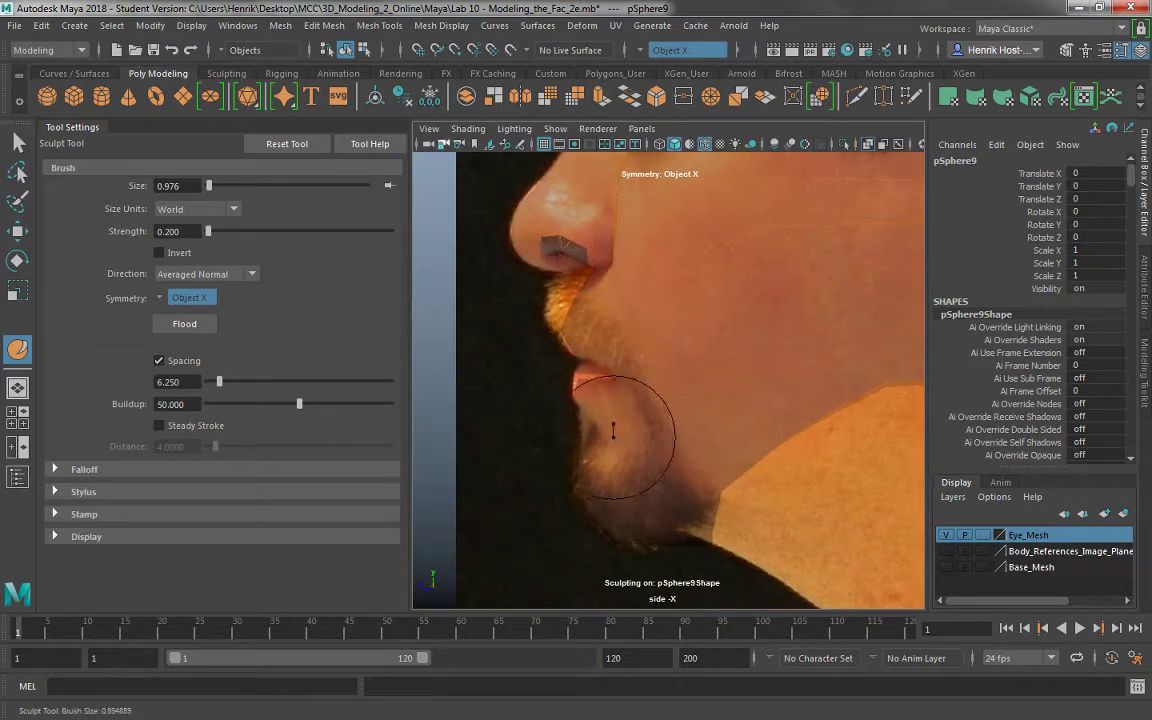
pyautogui.moveTo(613, 431); pyautogui.dragTo(600, 431)
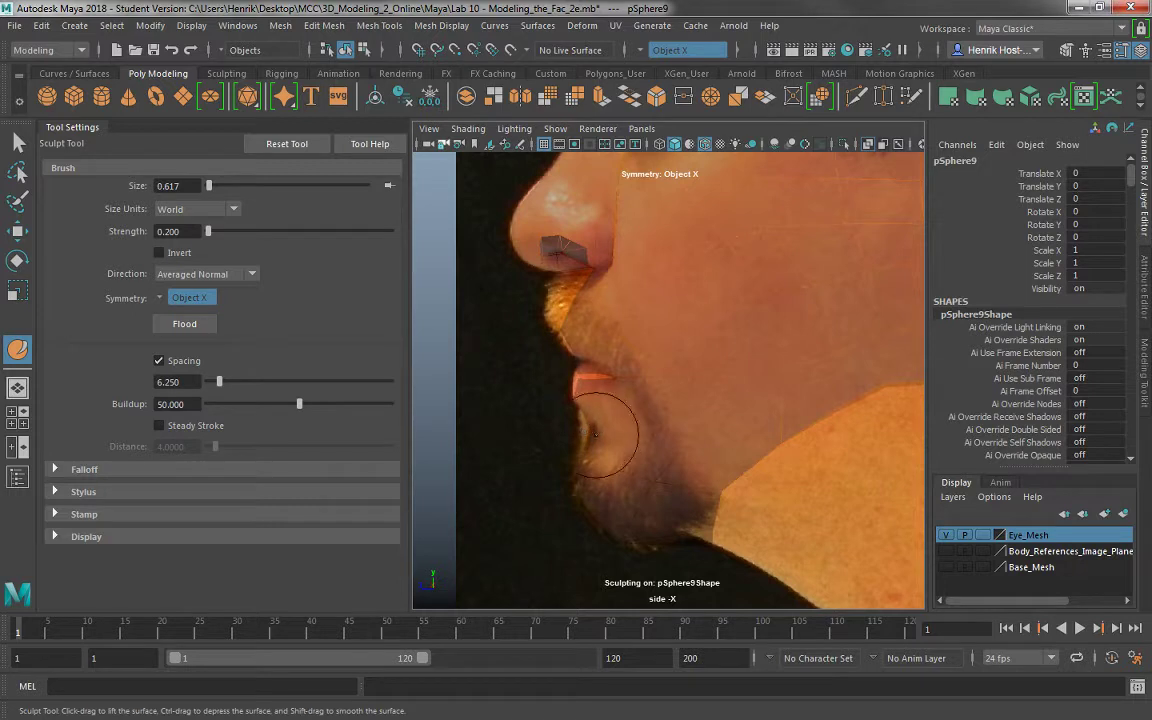
pyautogui.keyDown('alt'); pyautogui.moveTo(644, 402); pyautogui.dragTo(644, 447, button='middle'); pyautogui.keyUp('alt')
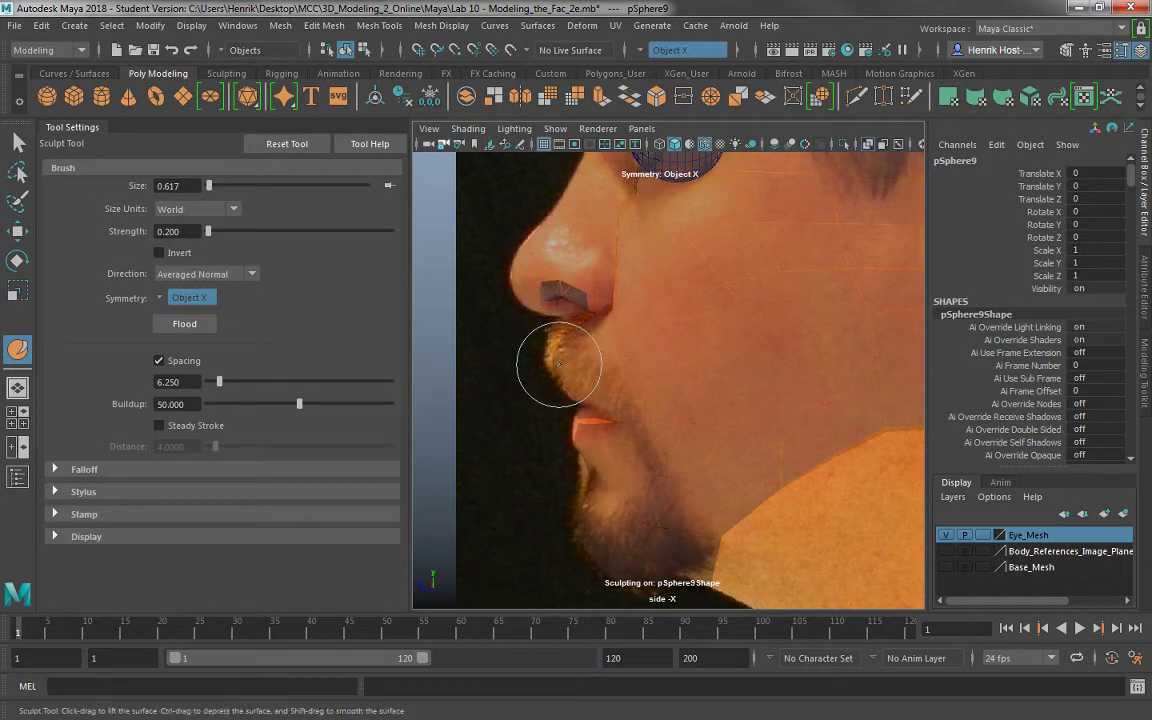
pyautogui.hotkey('ctrl', 'z')
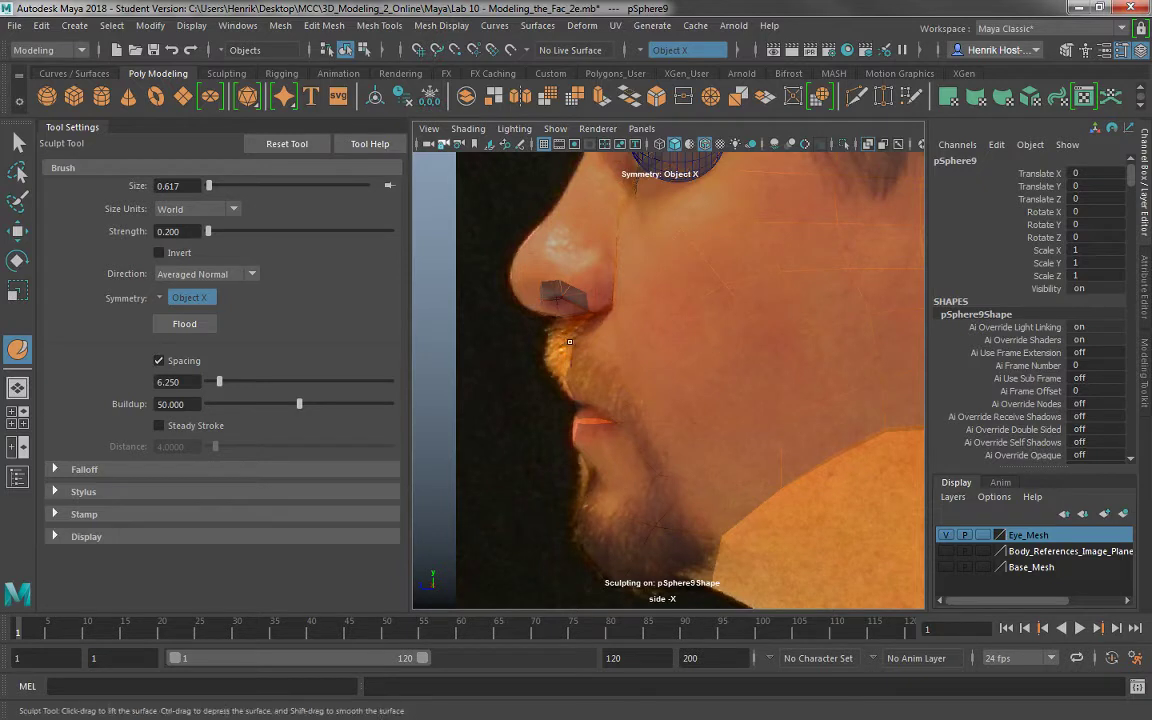
# Compare the head mesh with the reference photos in the side view and the front view.
pyautogui.keyDown('alt'); pyautogui.moveTo(570, 357); pyautogui.dragTo(527, 376, button='middle'); pyautogui.keyUp('alt')
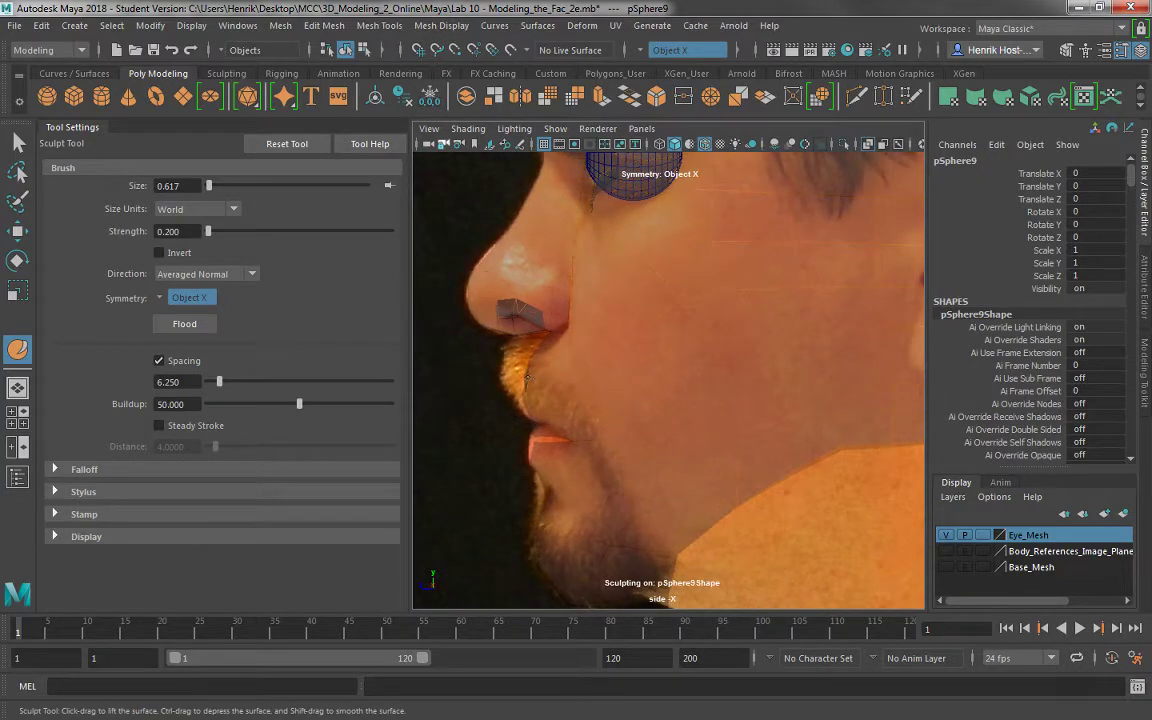
pyautogui.keyDown('alt'); pyautogui.moveTo(582, 409); pyautogui.dragTo(478, 447, button='middle'); pyautogui.keyUp('alt')
pyautogui.keyDown('alt'); pyautogui.moveTo(625, 438); pyautogui.dragTo(554, 375, button='right'); pyautogui.keyUp('alt')
pyautogui.keyDown('alt'); pyautogui.moveTo(586, 400); pyautogui.dragTo(557, 426, button='middle'); pyautogui.keyUp('alt')
pyautogui.keyDown('alt'); pyautogui.moveTo(738, 397); pyautogui.dragTo(630, 427, button='middle'); pyautogui.keyUp('alt')
pyautogui.keyDown('alt'); pyautogui.moveTo(647, 373); pyautogui.dragTo(675, 471, button='middle'); pyautogui.keyUp('alt')
pyautogui.keyDown('alt'); pyautogui.moveTo(615, 440); pyautogui.dragTo(619, 447, button='middle'); pyautogui.keyUp('alt')
pyautogui.scroll(-3, 591, 381)
pyautogui.scroll(1, 587, 379)
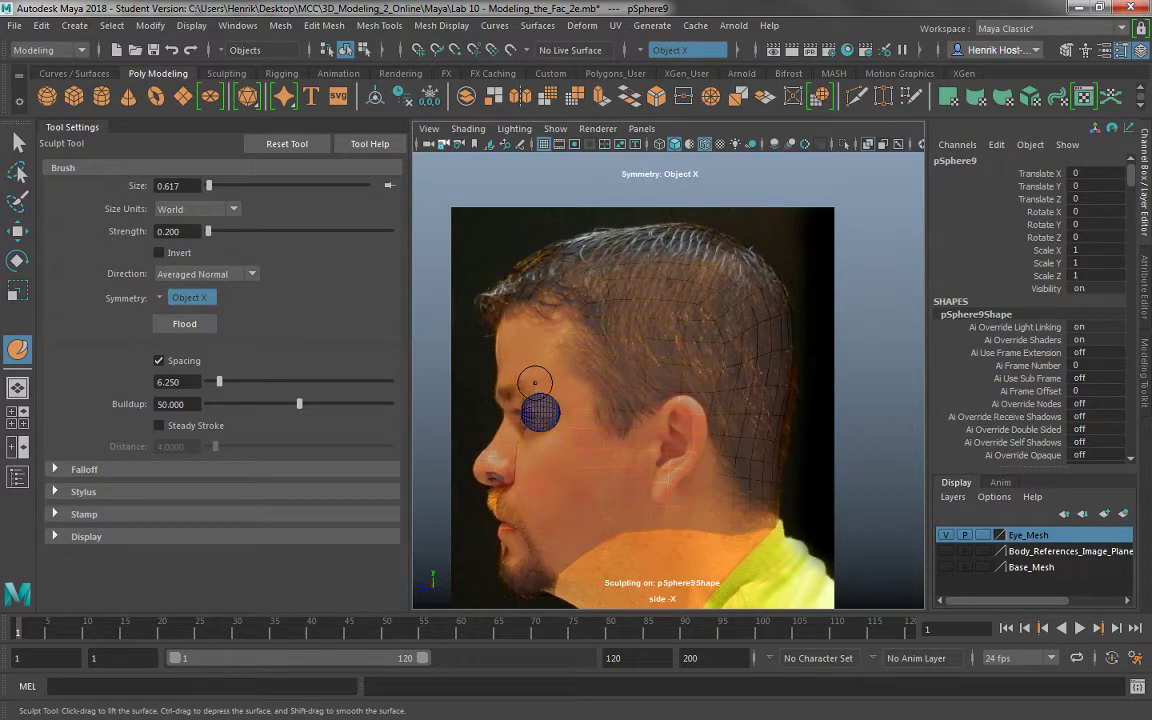
pyautogui.scroll(-2, 660, 420)
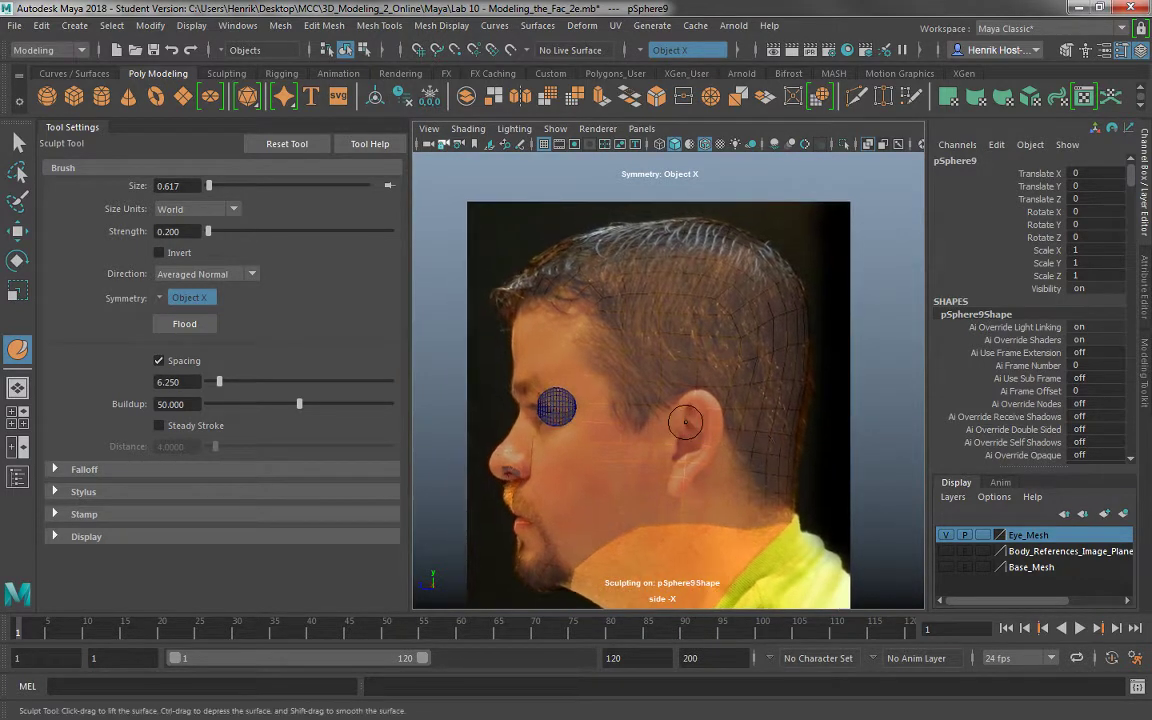
pyautogui.press('space')
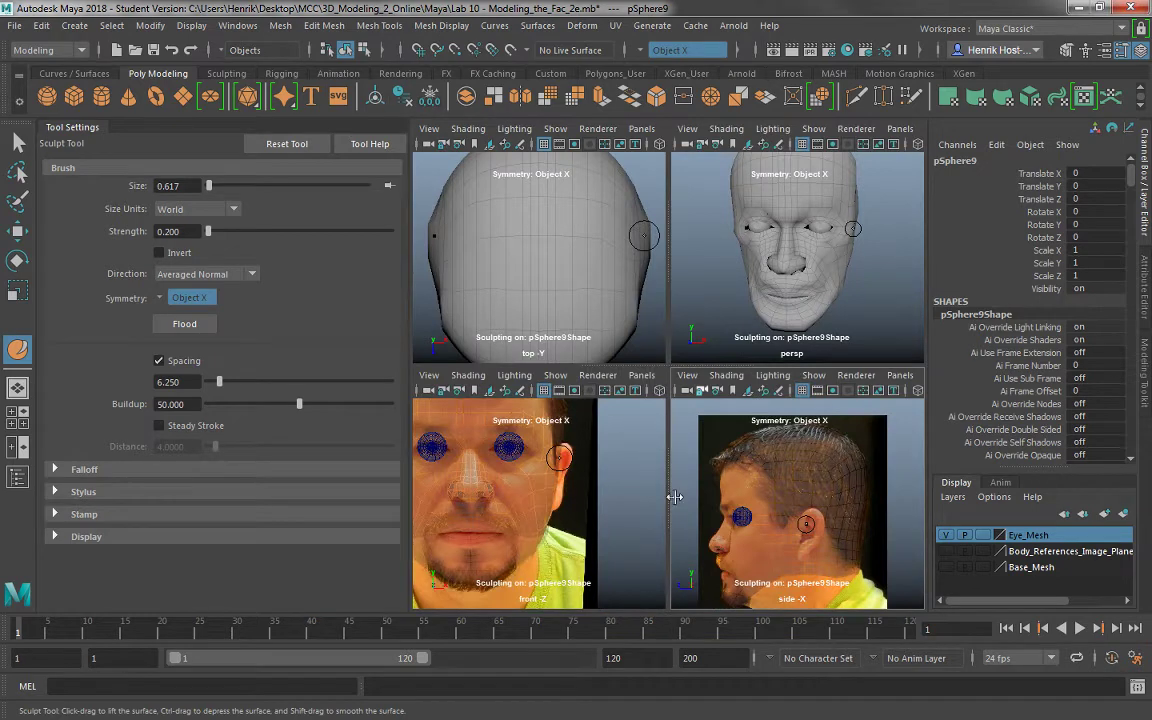
pyautogui.press('space')
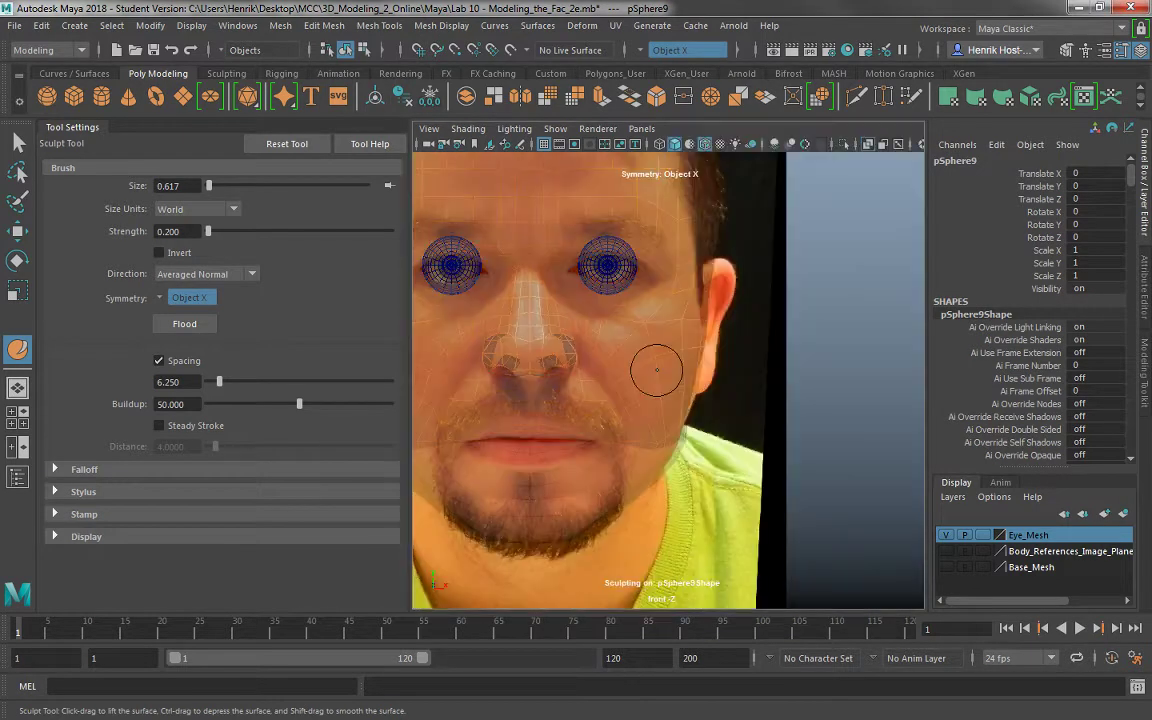
pyautogui.moveTo(719, 432)
pyautogui.keyDown('alt'); pyautogui.mouseDown(button='middle')
pyautogui.moveTo(732, 437)
pyautogui.moveTo(659, 487)
pyautogui.mouseUp(button='middle'); pyautogui.keyUp('alt')
pyautogui.keyDown('alt'); pyautogui.moveTo(686, 509); pyautogui.dragTo(679, 303, button='right'); pyautogui.keyUp('alt')
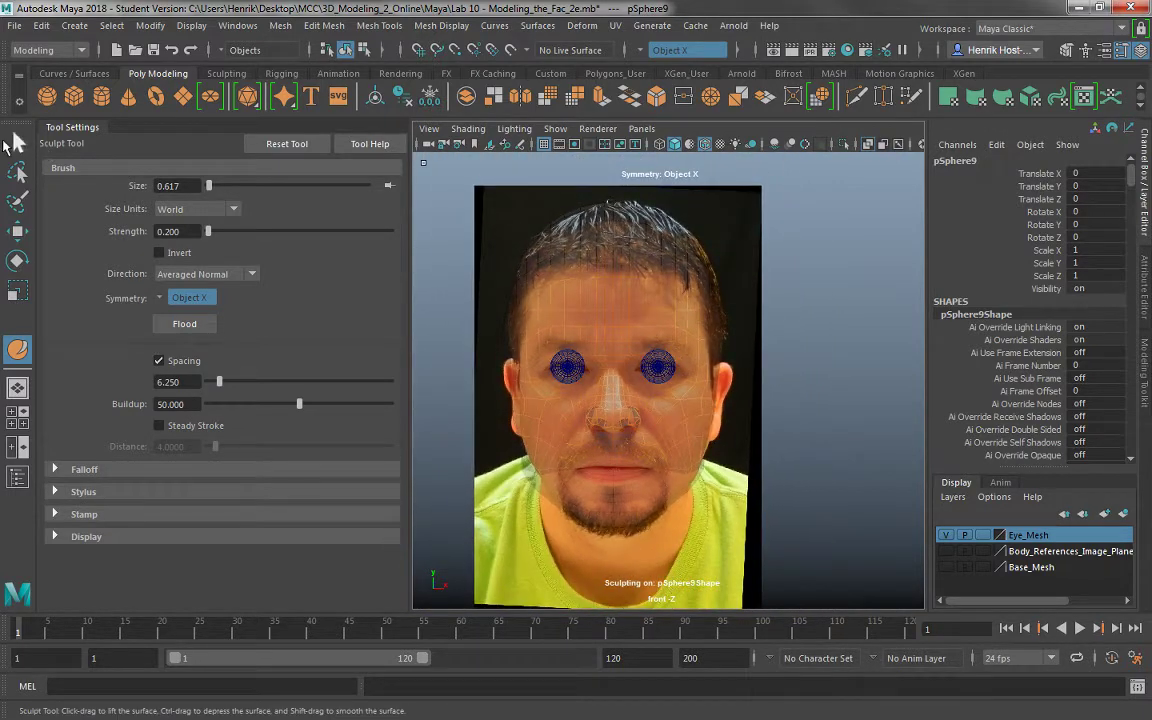
# Turn symmetry off and delete all faces on the head's negative X half in the front view.
pyautogui.click(17, 144)
pyautogui.press('space')
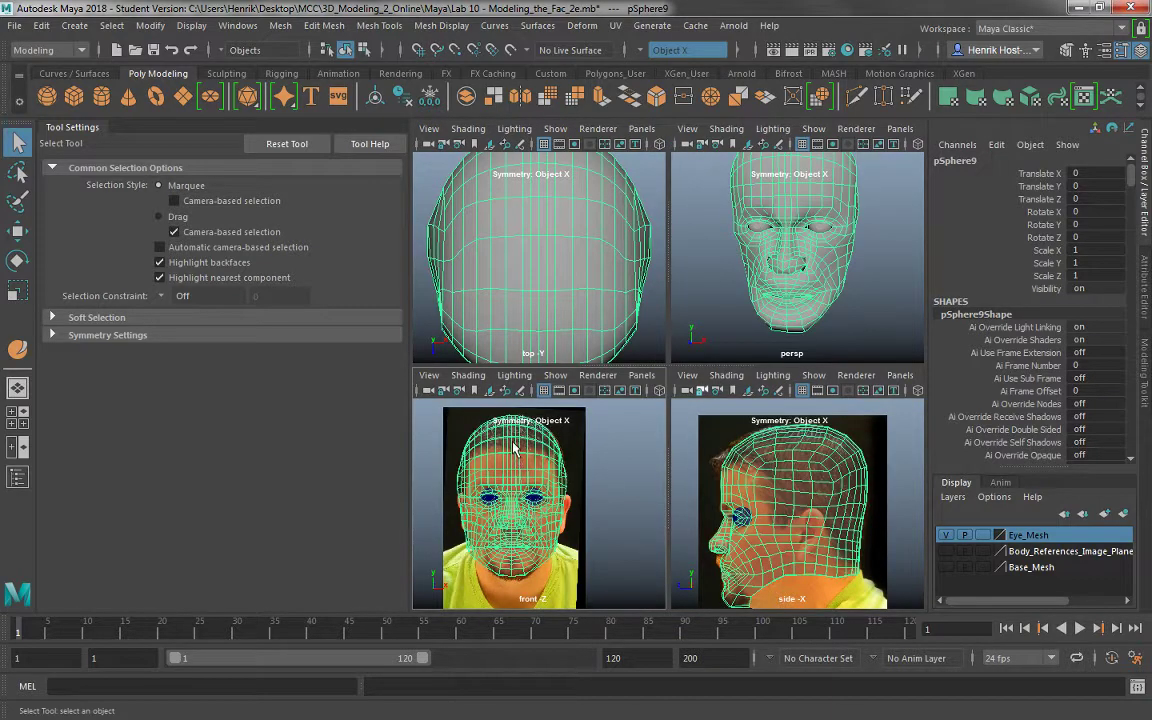
pyautogui.moveTo(513, 435); pyautogui.dragTo(513, 290, button='right')
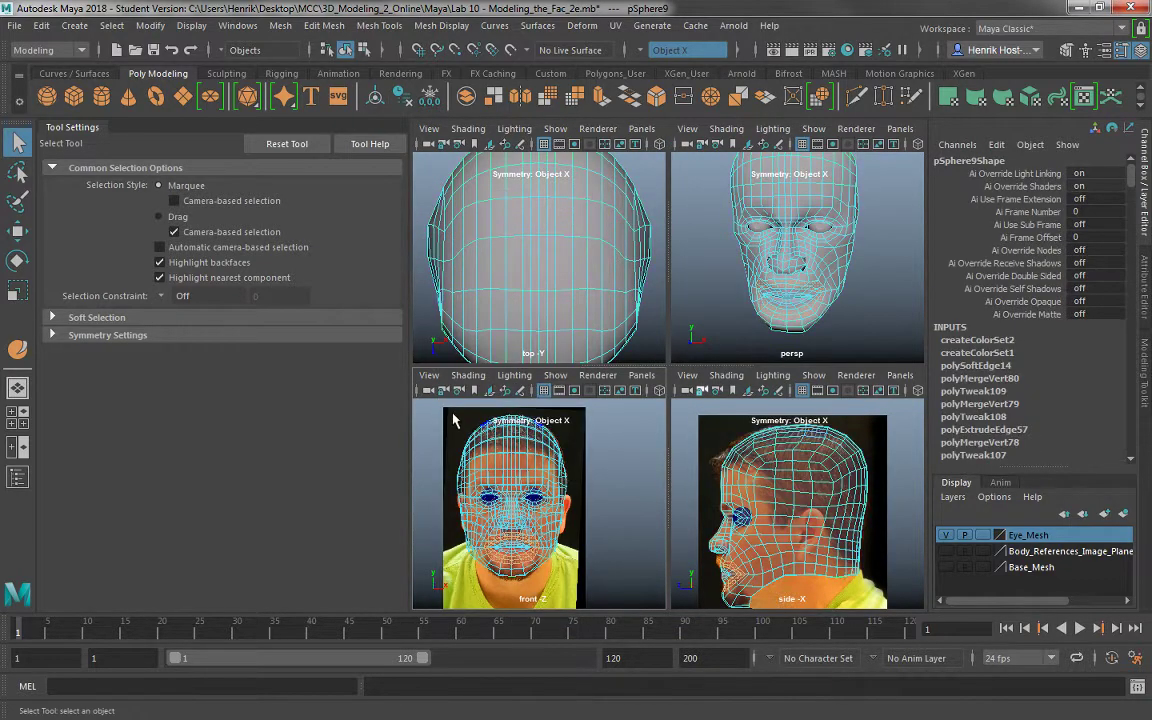
pyautogui.keyDown('ctrl'); pyautogui.keyDown('shift'); pyautogui.moveTo(521, 460); pyautogui.dragTo(520, 357, button='right'); pyautogui.keyUp('shift'); pyautogui.keyUp('ctrl')
pyautogui.press('space')
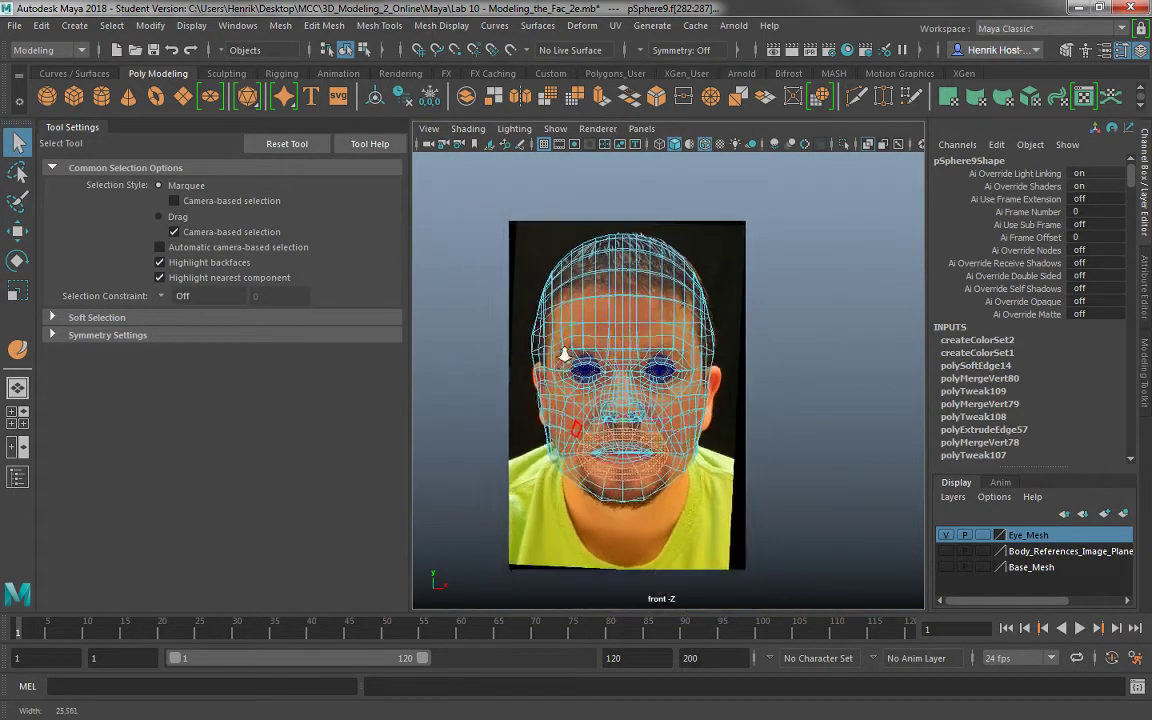
pyautogui.click(524, 214)
pyautogui.moveTo(557, 338); pyautogui.dragTo(622, 590)
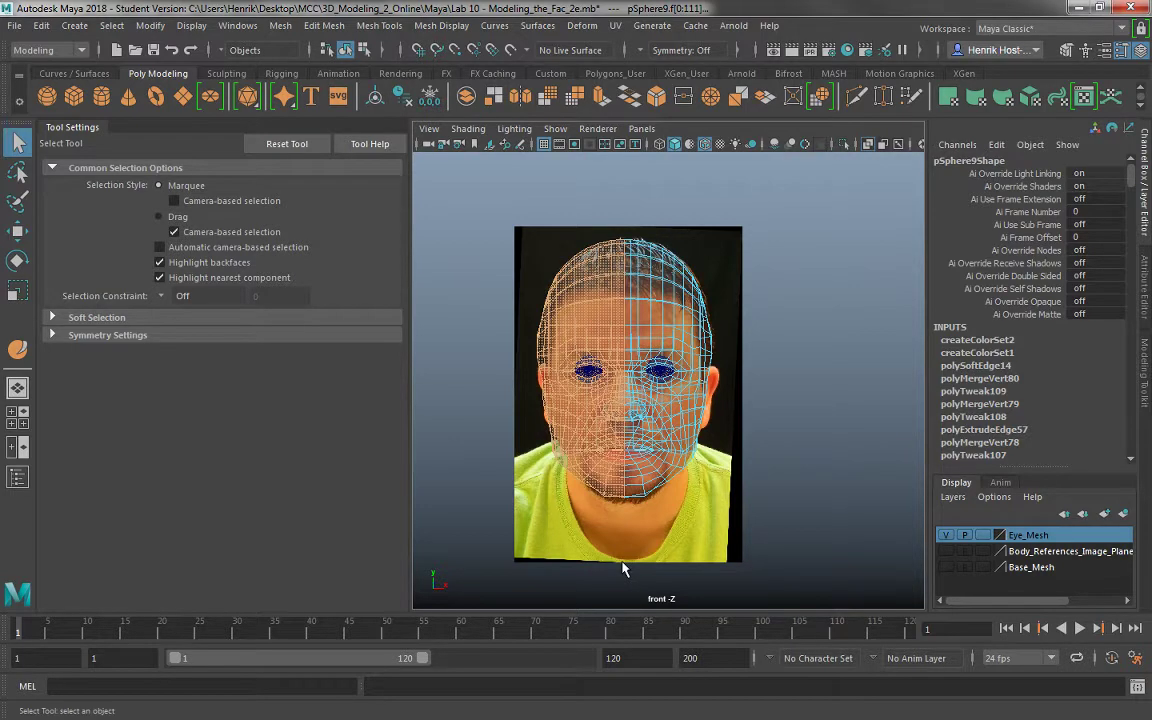
pyautogui.press('Delete')
# Duplicate the remaining head half in object mode with Scale X set to -1, and combine both halves into one mesh.
pyautogui.moveTo(617, 268); pyautogui.dragTo(715, 220, button='right')
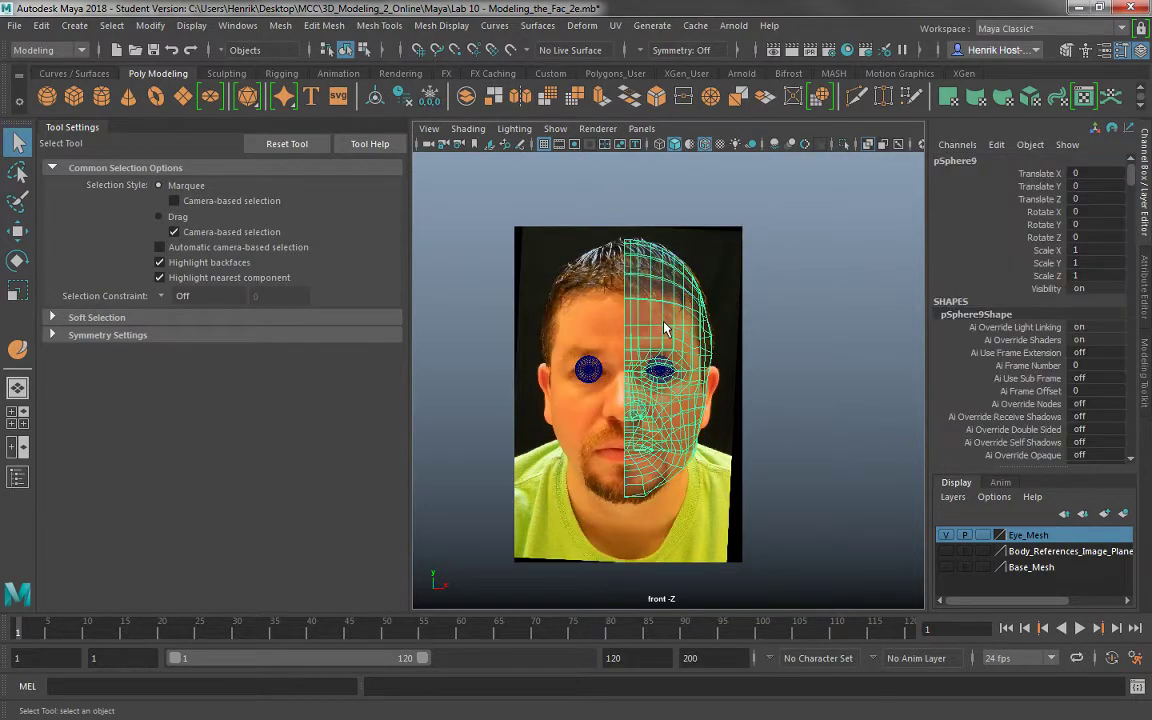
pyautogui.hotkey('ctrl', 'd')
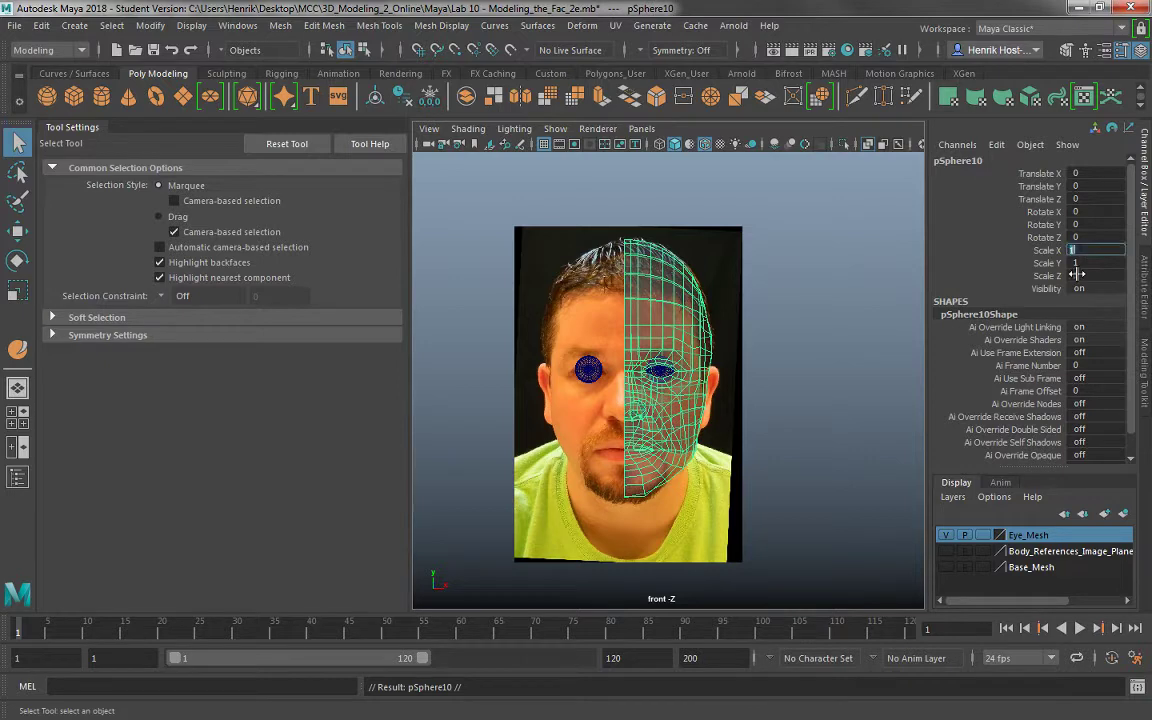
pyautogui.write('-1')
pyautogui.press('Return')
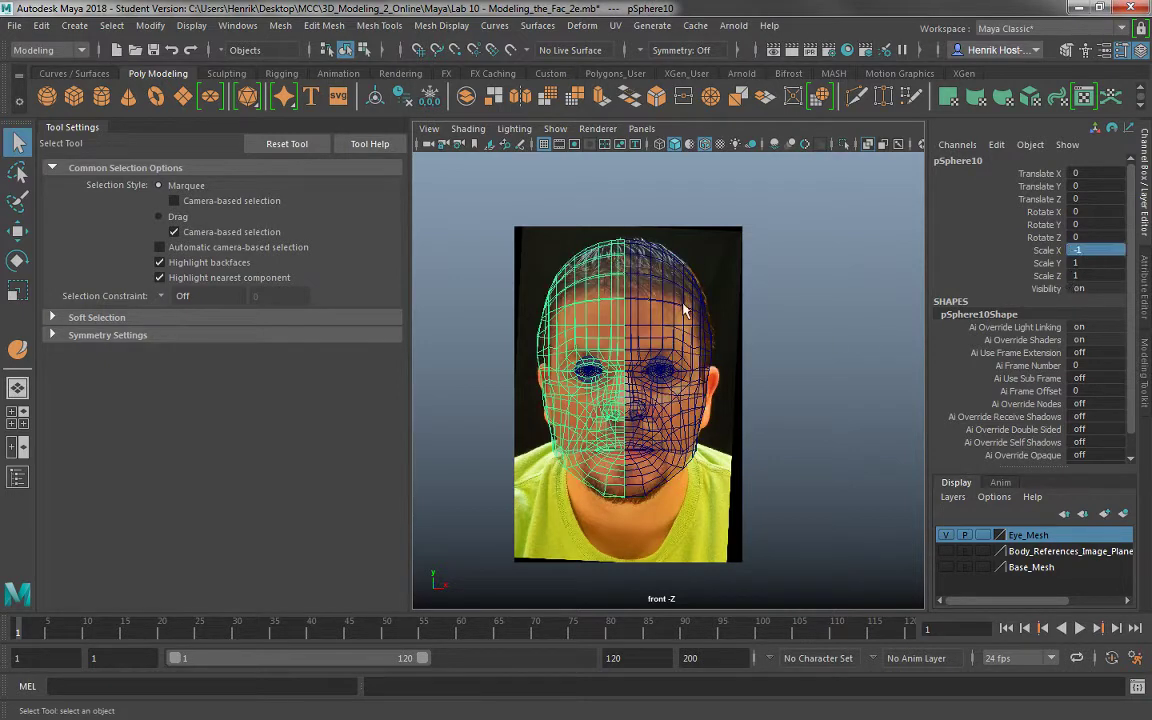
pyautogui.keyDown('shift'); pyautogui.click(687, 307); pyautogui.keyUp('shift')
pyautogui.click(469, 95)
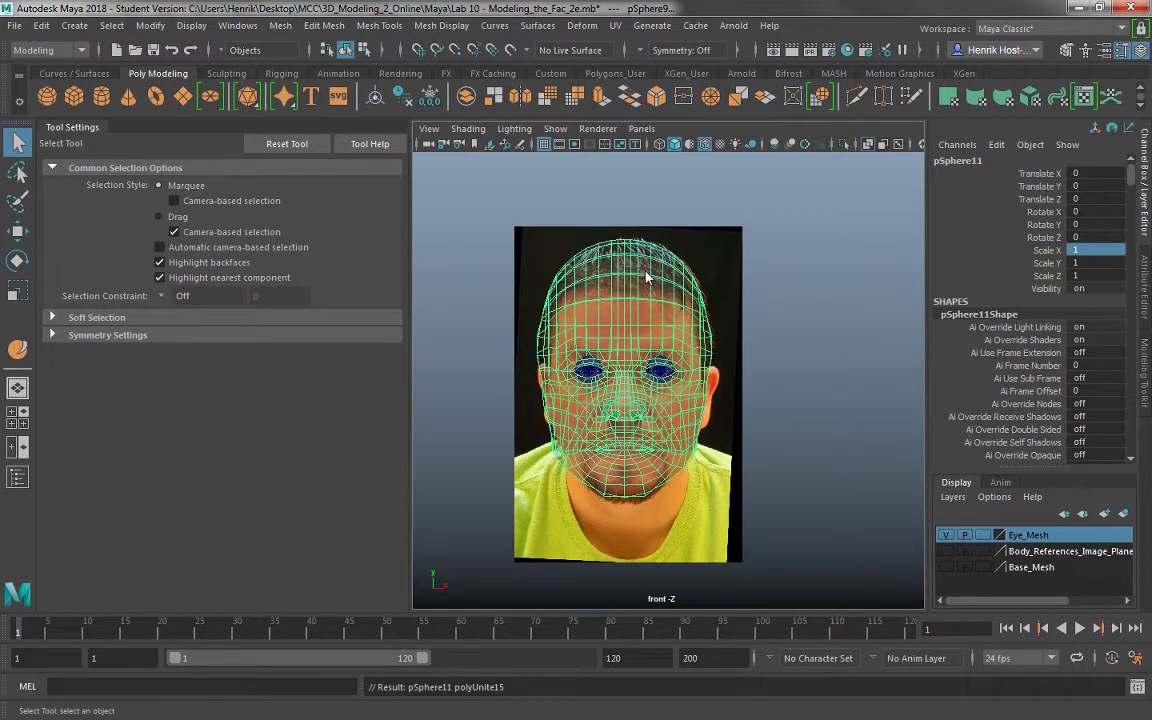
# Merge the paired vertices along the head's centre seam, and soften the edges of the whole mesh.
pyautogui.moveTo(647, 278); pyautogui.dragTo(620, 238, button='right')
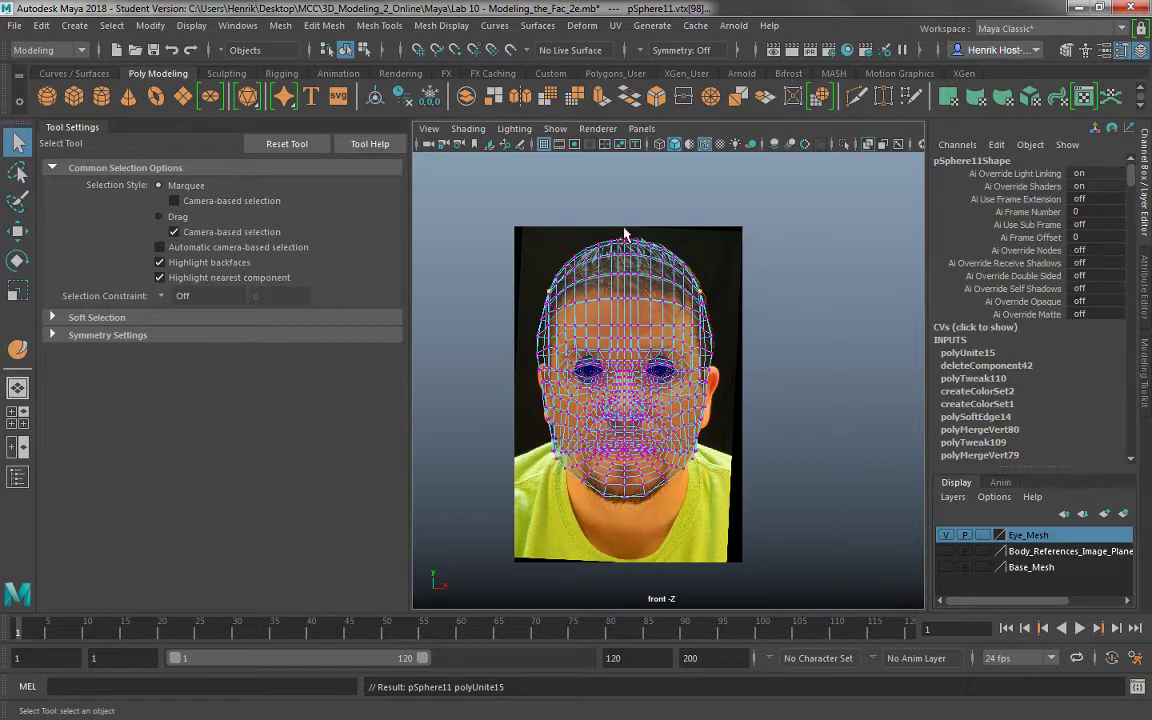
pyautogui.moveTo(625, 228); pyautogui.dragTo(614, 280)
pyautogui.moveTo(607, 553); pyautogui.dragTo(625, 568)
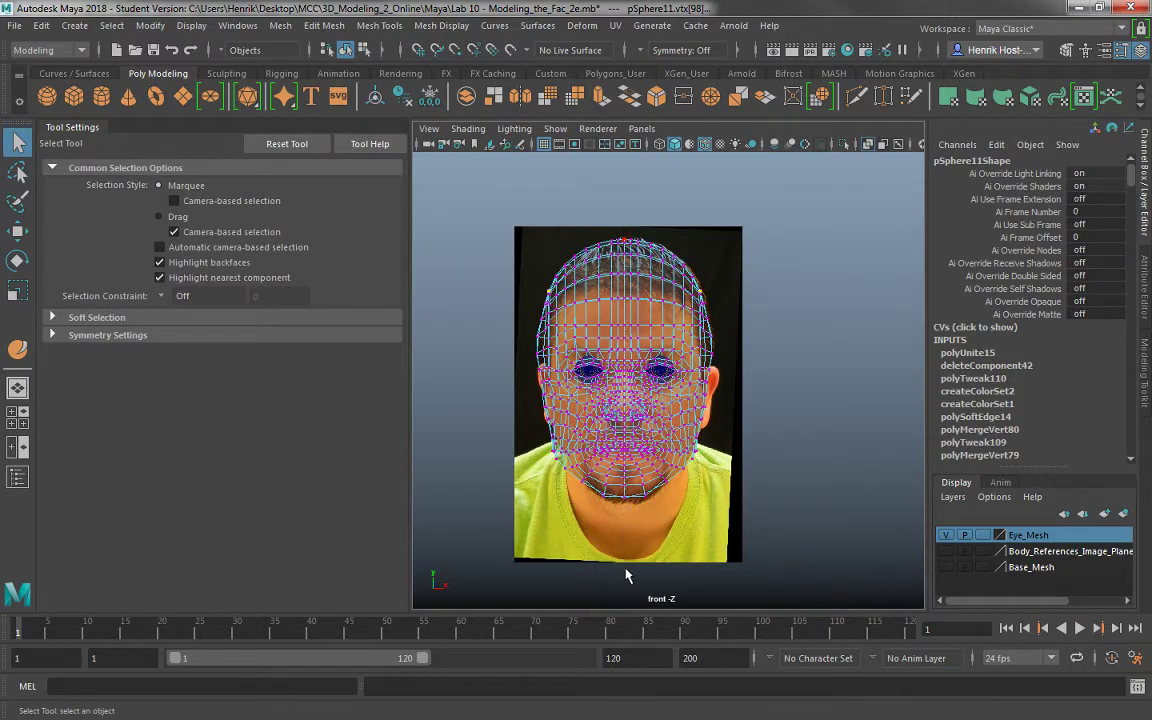
pyautogui.keyDown('shift'); pyautogui.moveTo(631, 322); pyautogui.dragTo(752, 302, button='right'); pyautogui.keyUp('shift')
pyautogui.click(714, 219)
pyautogui.press('q')
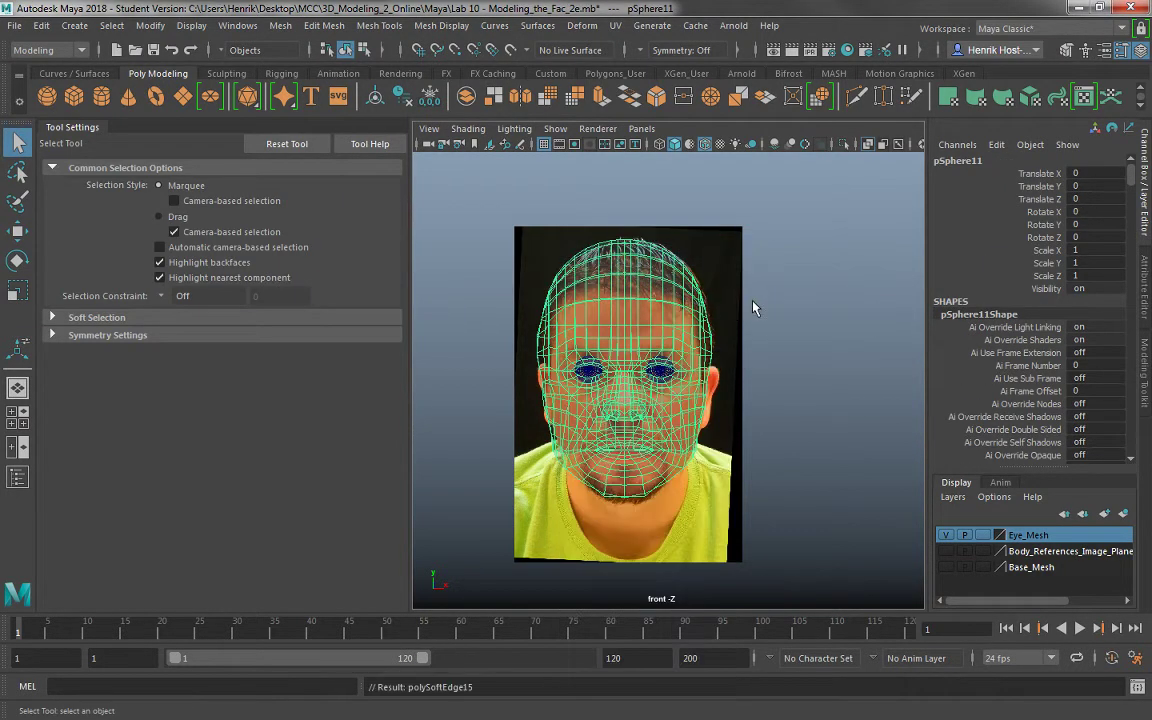
pyautogui.click(762, 319)
# Activate the Sculpt Tool on the head in the perspective view and set its symmetry to Object X.
pyautogui.press('space')
pyautogui.press('space')
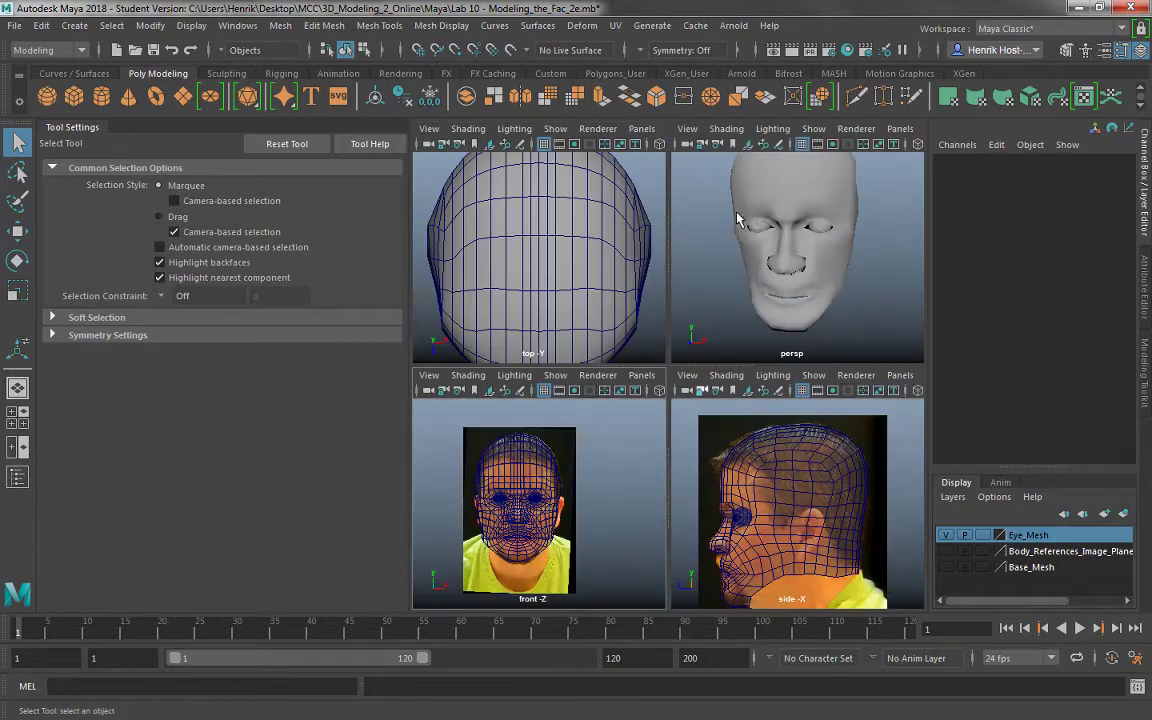
pyautogui.keyDown('alt'); pyautogui.moveTo(648, 291); pyautogui.dragTo(630, 414); pyautogui.keyUp('alt')
pyautogui.click(630, 414)
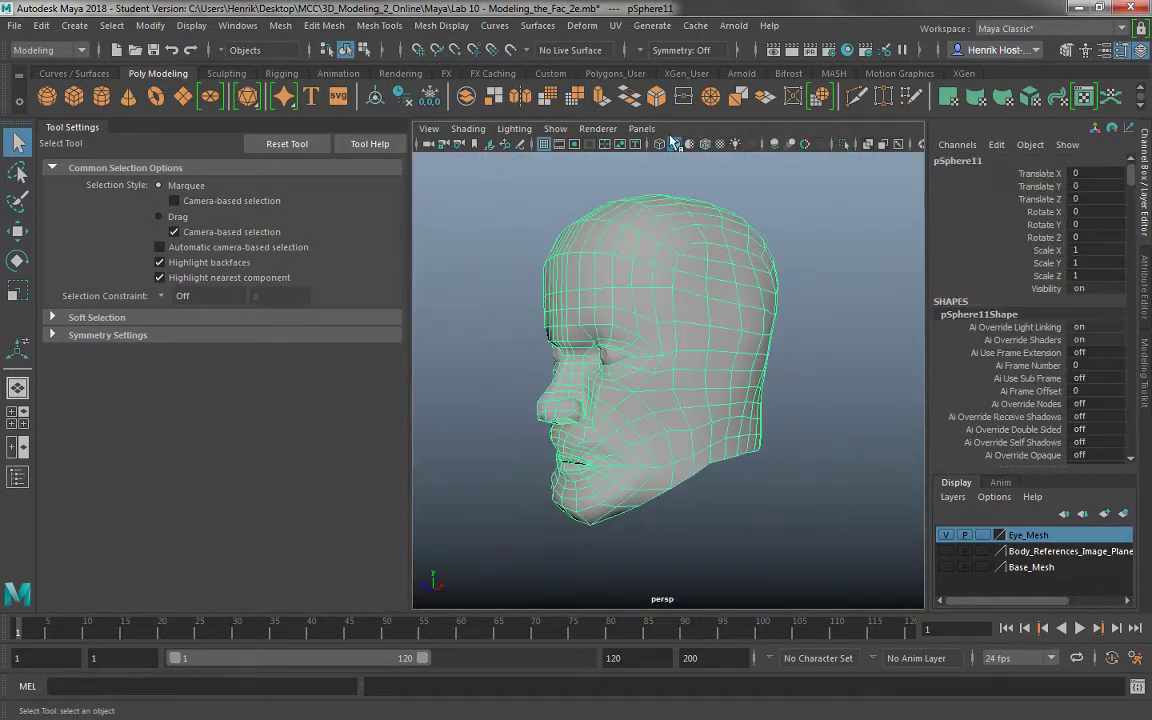
pyautogui.click(380, 25)
pyautogui.moveTo(420, 232)
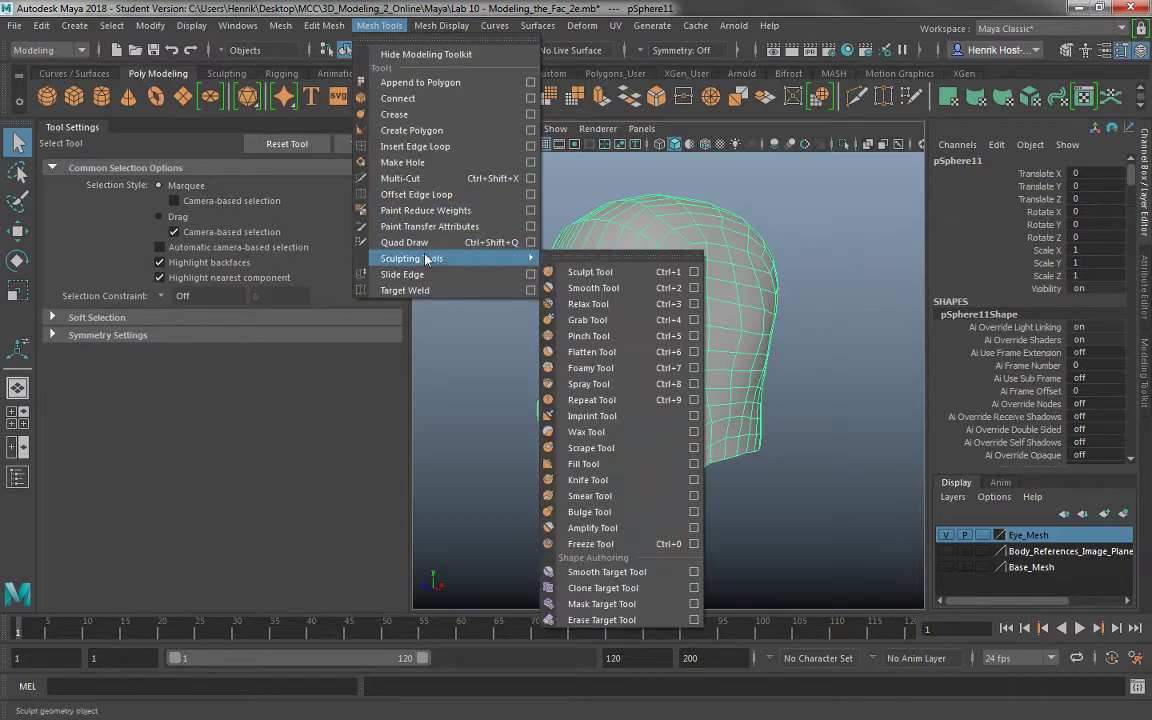
pyautogui.click(535, 233)
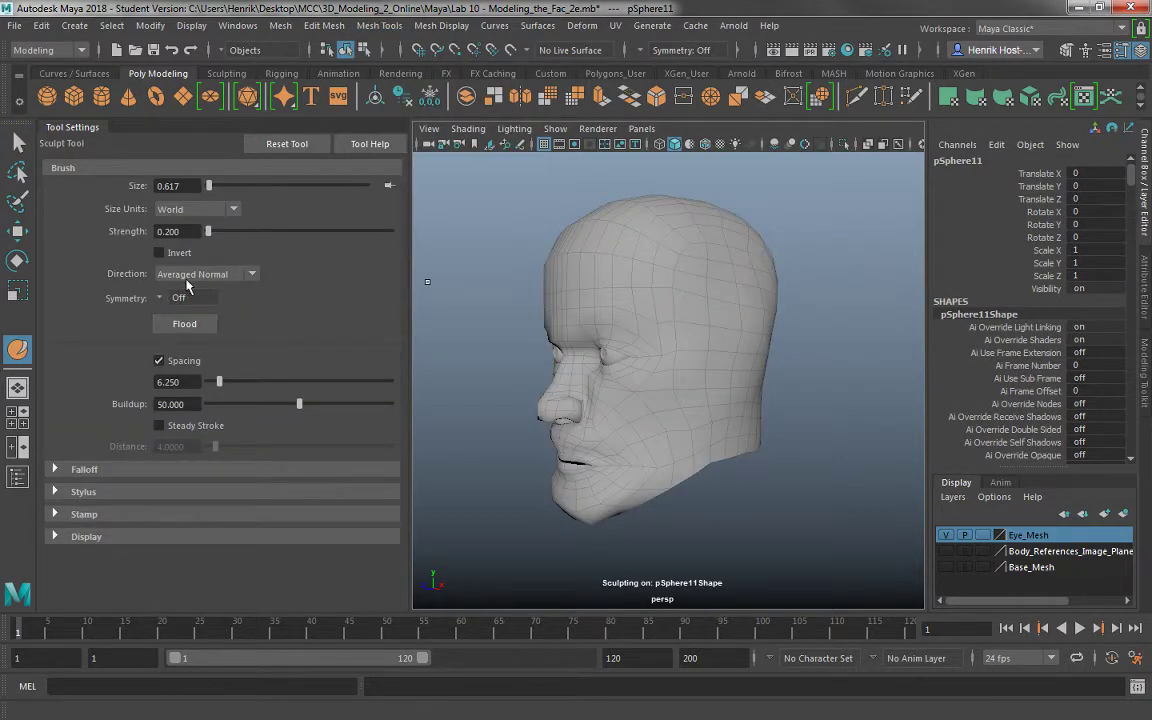
pyautogui.click(172, 297)
pyautogui.click(195, 316)
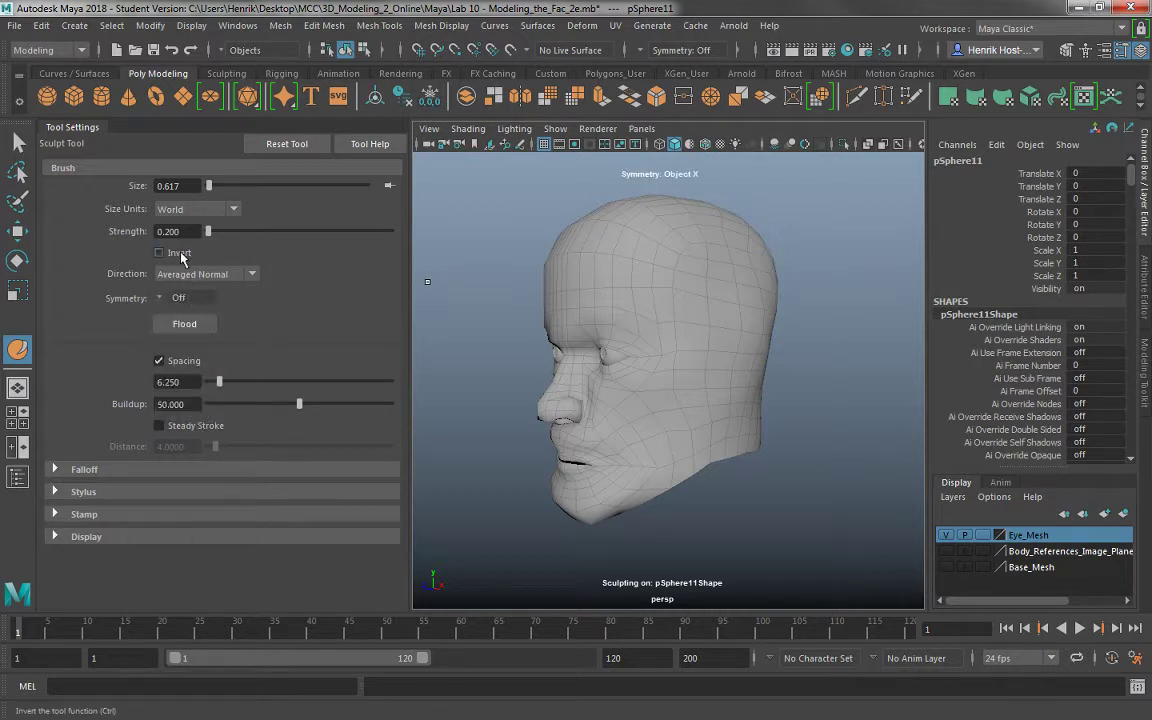
# Smooth the cheek area beside the nose with the sculpt brush, undoing unwanted strokes.
pyautogui.keyDown('alt'); pyautogui.moveTo(591, 423); pyautogui.dragTo(612, 422); pyautogui.keyUp('alt')
pyautogui.moveTo(606, 382)
pyautogui.keyDown('shift'); pyautogui.mouseDown()
pyautogui.moveTo(602, 399)
pyautogui.moveTo(636, 394)
pyautogui.mouseUp(); pyautogui.keyUp('shift')
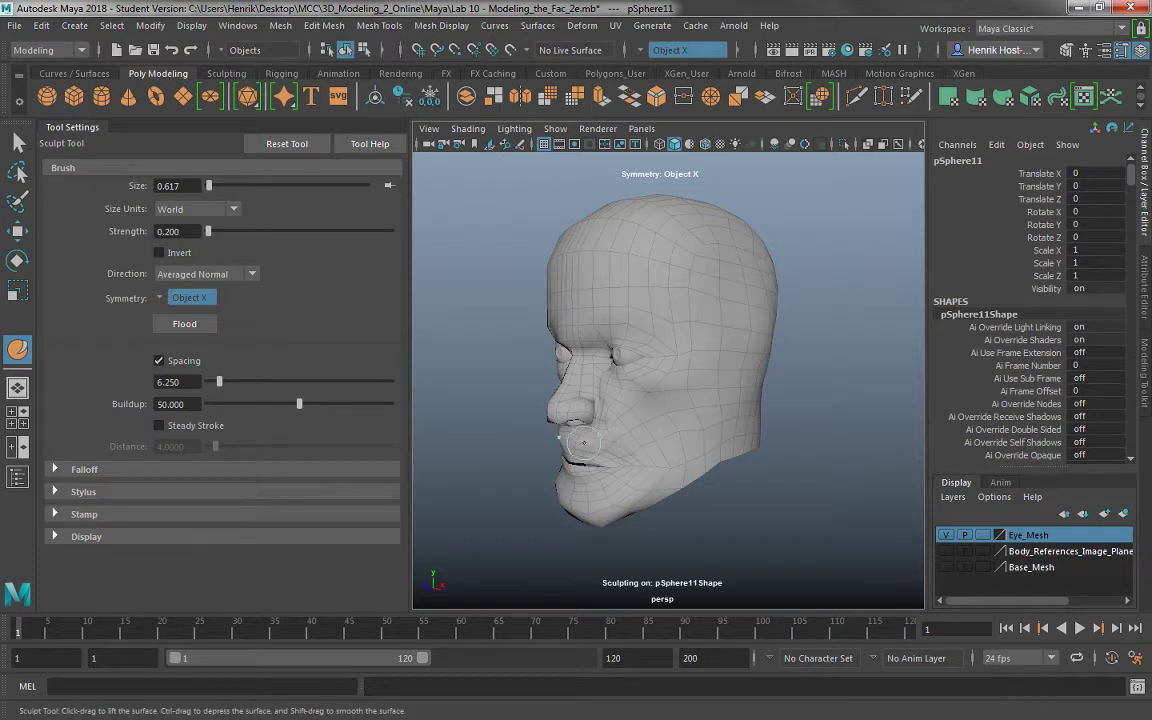
pyautogui.hotkey('ctrl', 'z')
pyautogui.keyDown('shift'); pyautogui.moveTo(601, 439); pyautogui.dragTo(622, 404); pyautogui.keyUp('shift')
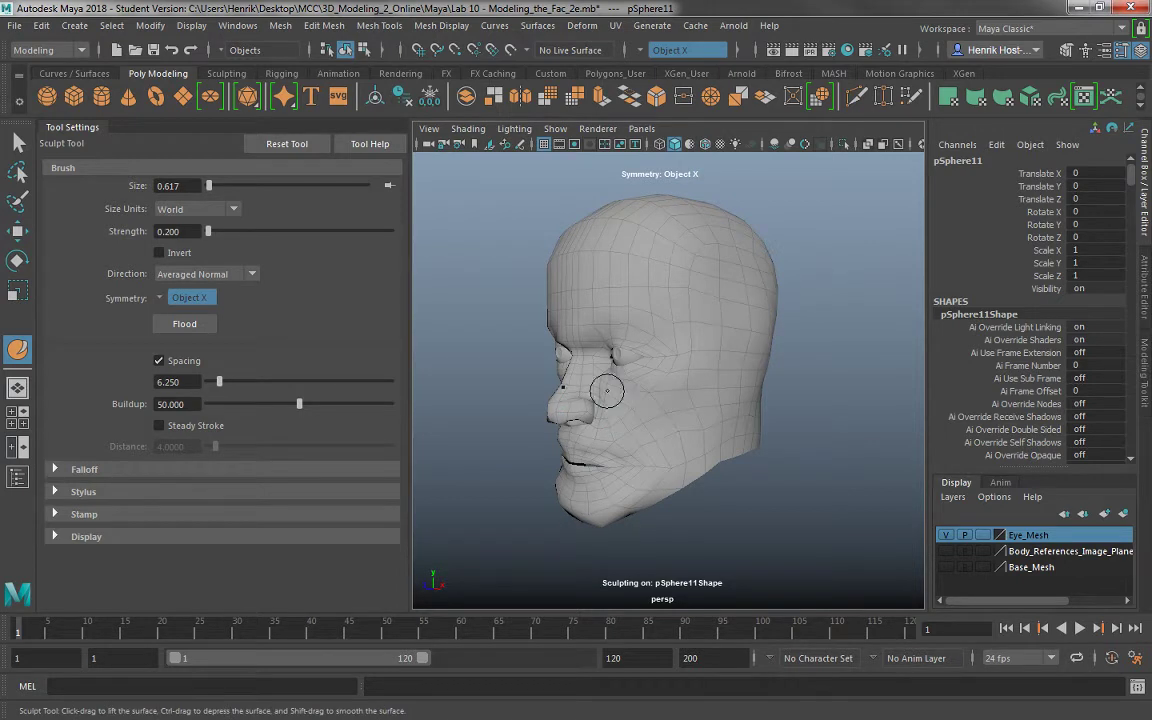
pyautogui.keyDown('alt'); pyautogui.moveTo(607, 391); pyautogui.dragTo(668, 386); pyautogui.keyUp('alt')
pyautogui.scroll(5, 486, 327)
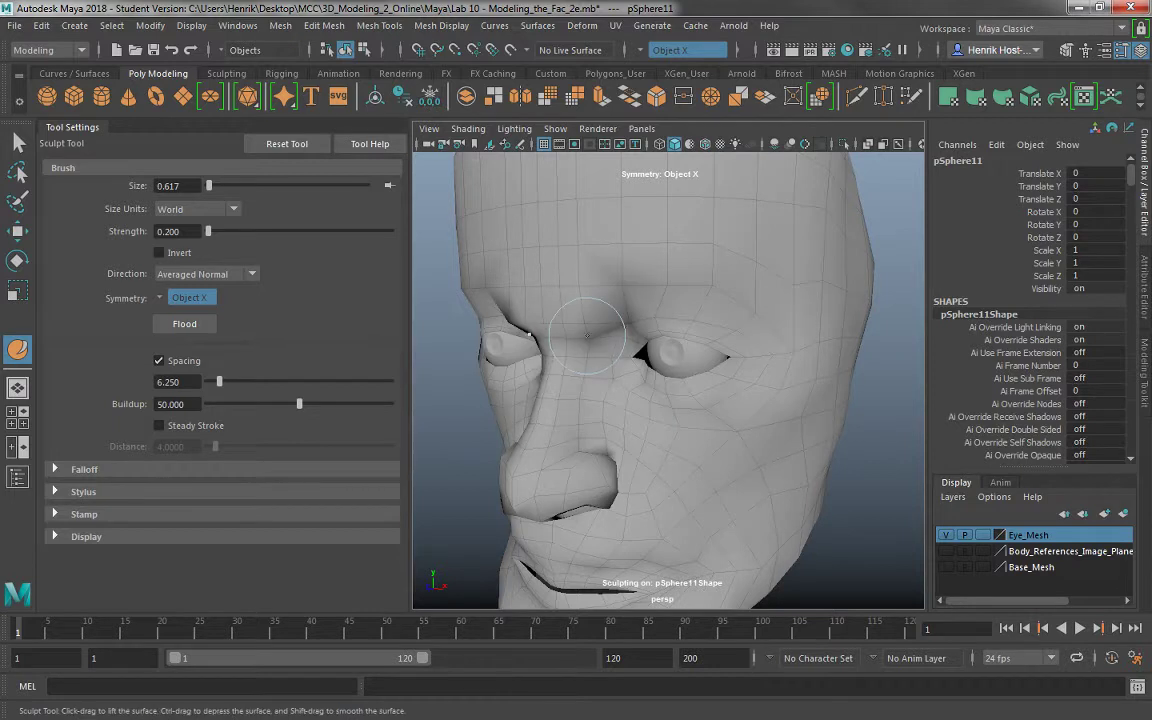
pyautogui.hotkey('ctrl', 'z')
# Build up the brow ridge above the eyes with symmetrical sculpt strokes, reducing the brush size to 0.562.
pyautogui.moveTo(608, 312); pyautogui.dragTo(735, 282)
pyautogui.moveTo(661, 276)
pyautogui.mouseDown()
pyautogui.moveTo(752, 285)
pyautogui.moveTo(722, 295)
pyautogui.moveTo(758, 297)
pyautogui.mouseUp()
pyautogui.moveTo(647, 283); pyautogui.dragTo(772, 296)
pyautogui.moveTo(634, 278)
pyautogui.mouseDown()
pyautogui.moveTo(686, 262)
pyautogui.moveTo(700, 283)
pyautogui.moveTo(459, 303)
pyautogui.moveTo(681, 309)
pyautogui.moveTo(779, 337)
pyautogui.moveTo(710, 334)
pyautogui.moveTo(722, 362)
pyautogui.mouseUp()
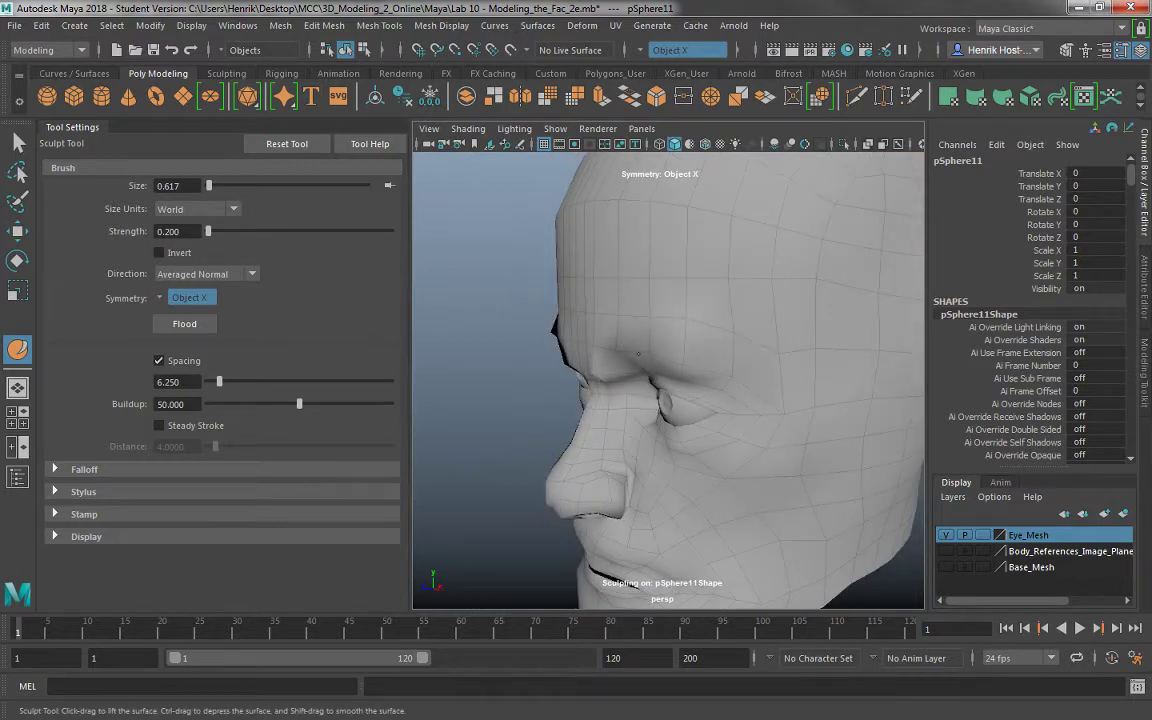
pyautogui.moveTo(627, 345)
pyautogui.mouseDown()
pyautogui.moveTo(715, 367)
pyautogui.moveTo(753, 409)
pyautogui.mouseUp()
pyautogui.moveTo(680, 366); pyautogui.dragTo(749, 393)
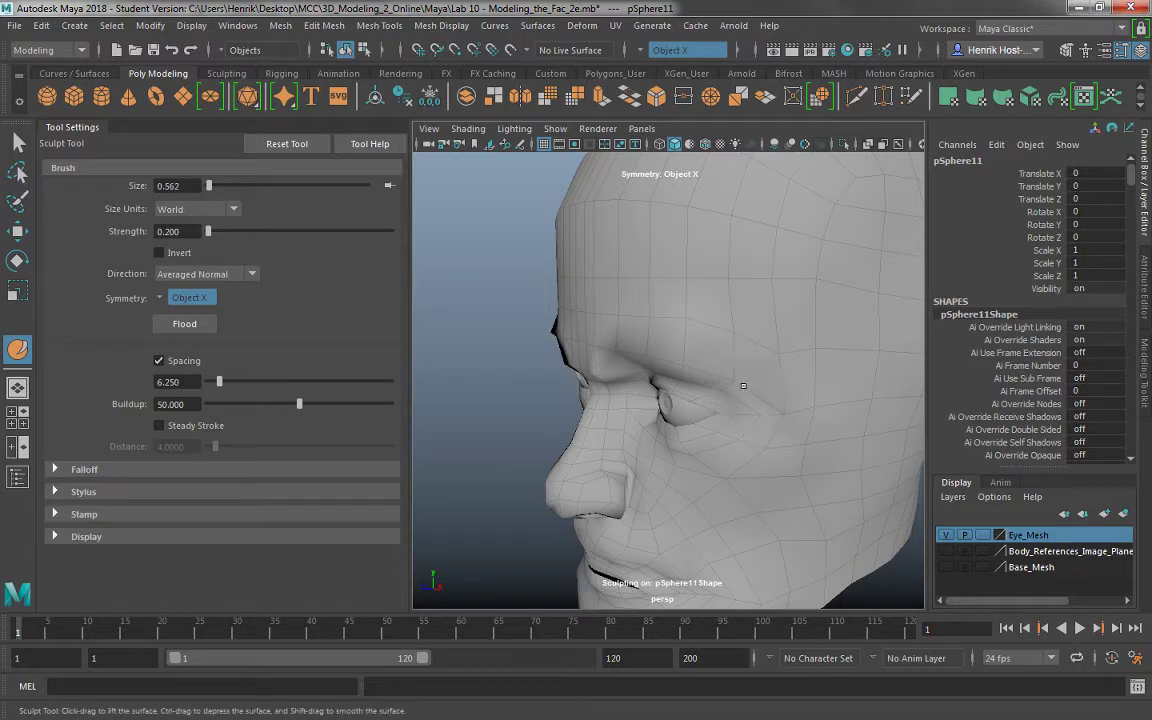
# Smooth the sculpted brow ridge from both sides of the face.
pyautogui.moveTo(650, 359)
pyautogui.keyDown('shift'); pyautogui.mouseDown()
pyautogui.moveTo(712, 368)
pyautogui.moveTo(645, 360)
pyautogui.mouseUp(); pyautogui.keyUp('shift')
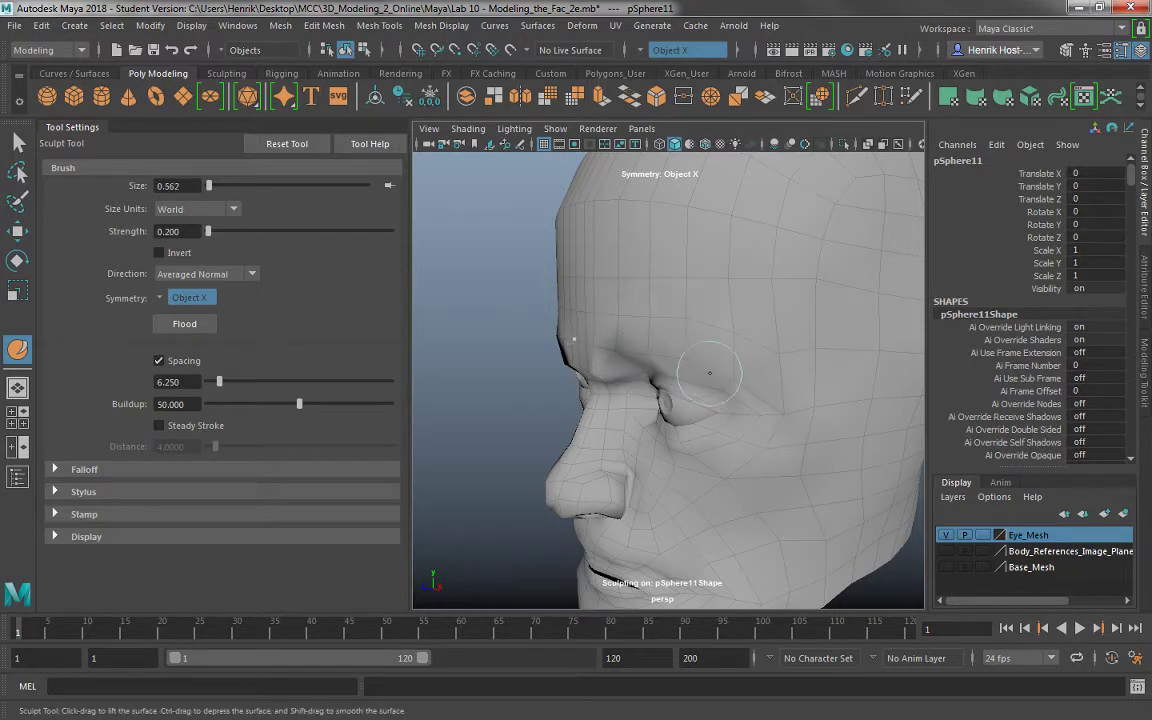
pyautogui.moveTo(728, 368)
pyautogui.keyDown('alt'); pyautogui.mouseDown()
pyautogui.moveTo(740, 368)
pyautogui.moveTo(698, 356)
pyautogui.moveTo(719, 336)
pyautogui.moveTo(680, 334)
pyautogui.moveTo(643, 303)
pyautogui.moveTo(664, 324)
pyautogui.moveTo(604, 308)
pyautogui.mouseUp(); pyautogui.keyUp('alt')
pyautogui.keyDown('alt'); pyautogui.moveTo(698, 343); pyautogui.dragTo(816, 343); pyautogui.keyUp('alt')
pyautogui.keyDown('alt'); pyautogui.moveTo(651, 341); pyautogui.dragTo(805, 370); pyautogui.keyUp('alt')
pyautogui.keyDown('shift'); pyautogui.moveTo(736, 323); pyautogui.dragTo(728, 320); pyautogui.keyUp('shift')
pyautogui.keyDown('alt'); pyautogui.moveTo(795, 350); pyautogui.dragTo(694, 350); pyautogui.keyUp('alt')
# Leave the Sculpt Tool, deselect the head and examine the eyes, nose and brow from several angles.
pyautogui.scroll(-5, 660, 325)
pyautogui.moveTo(644, 308)
pyautogui.keyDown('alt'); pyautogui.mouseDown()
pyautogui.moveTo(539, 319)
pyautogui.moveTo(733, 398)
pyautogui.moveTo(774, 458)
pyautogui.moveTo(769, 417)
pyautogui.mouseUp(); pyautogui.keyUp('alt')
pyautogui.scroll(2, 539, 319)
pyautogui.click(20, 146)
pyautogui.click(530, 350)
pyautogui.scroll(6, 690, 392)
pyautogui.keyDown('alt'); pyautogui.moveTo(769, 417); pyautogui.dragTo(652, 425, button='middle'); pyautogui.keyUp('alt')
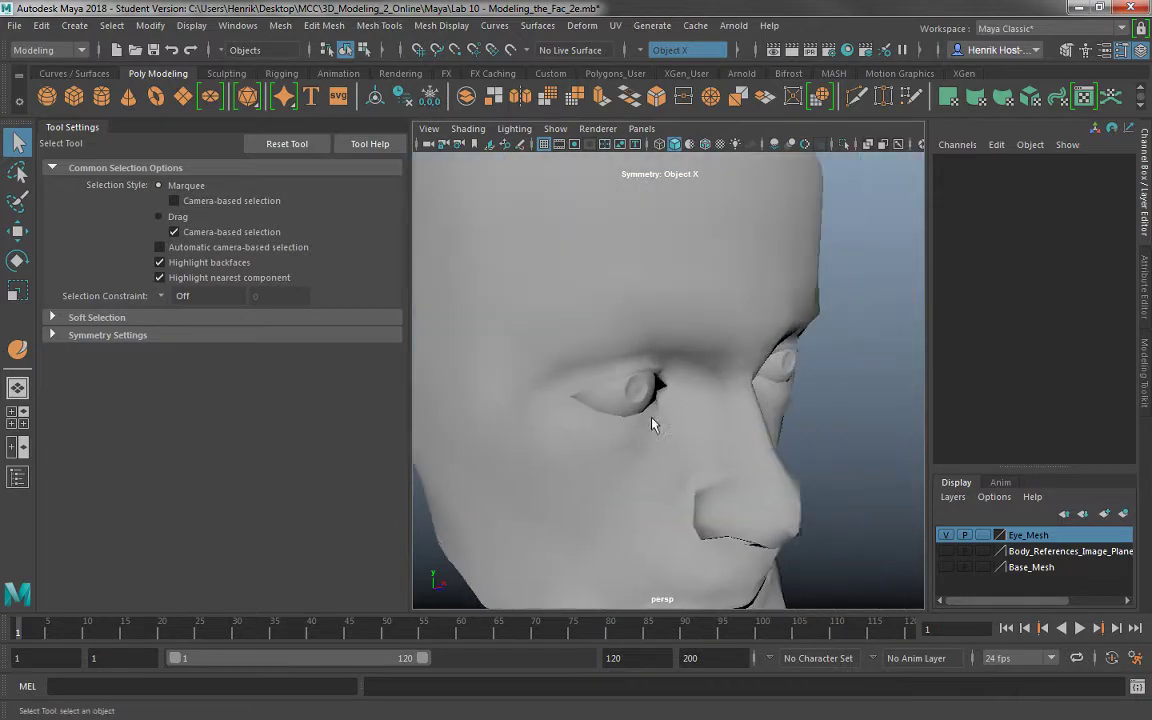
pyautogui.keyDown('alt'); pyautogui.moveTo(651, 425); pyautogui.dragTo(489, 393); pyautogui.keyUp('alt')
pyautogui.scroll(-4, 736, 414)
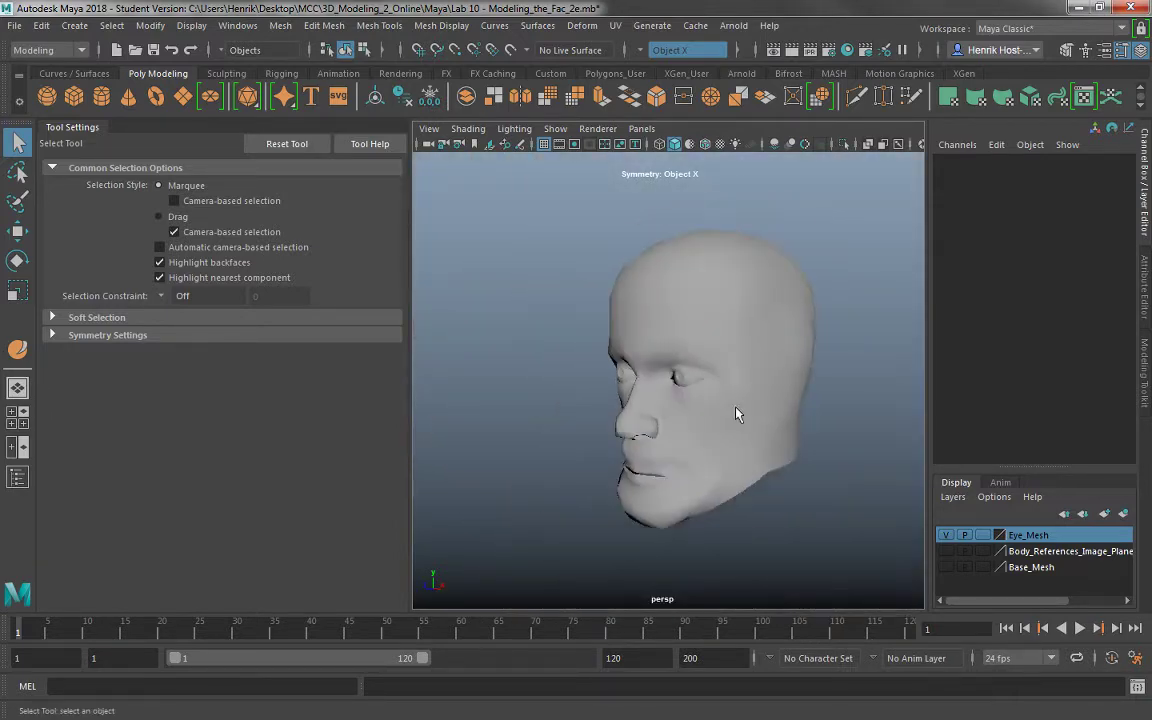
pyautogui.keyDown('alt'); pyautogui.moveTo(736, 414); pyautogui.dragTo(767, 436); pyautogui.keyUp('alt')
# Move the vertex on the underside of the chin slightly upward, symmetrically on both sides.
pyautogui.click(769, 419)
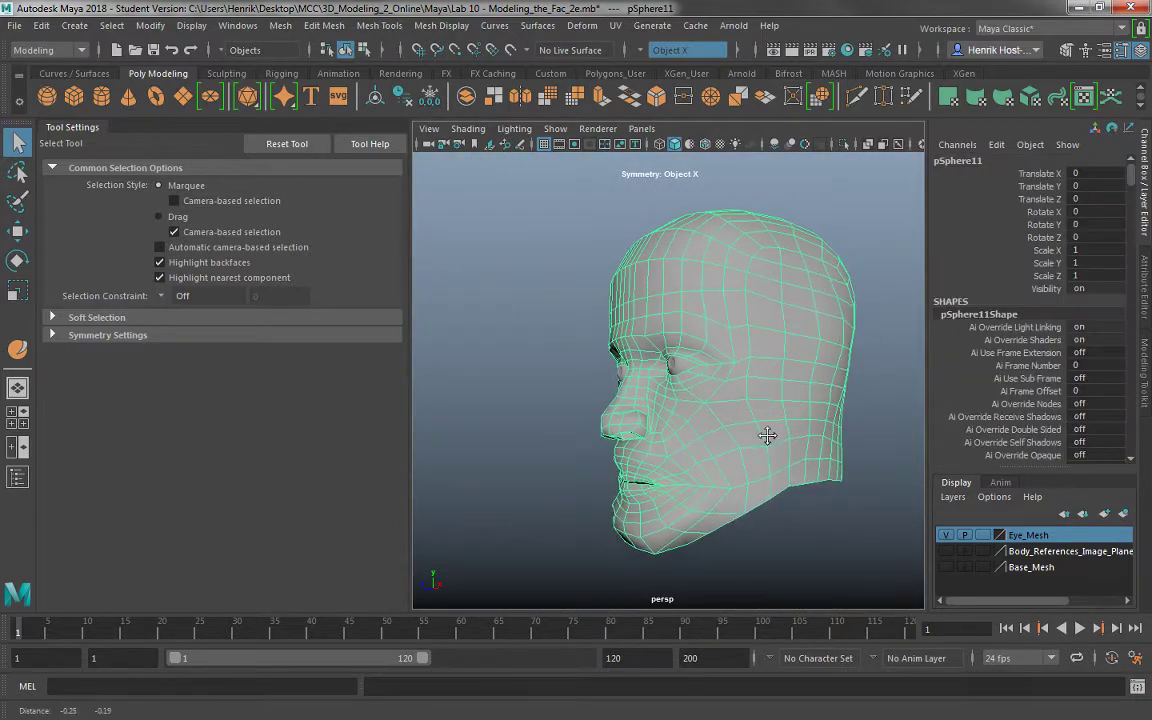
pyautogui.keyDown('alt'); pyautogui.moveTo(767, 436); pyautogui.dragTo(748, 408, button='middle'); pyautogui.keyUp('alt')
pyautogui.keyDown('alt'); pyautogui.moveTo(748, 408); pyautogui.dragTo(796, 390); pyautogui.keyUp('alt')
pyautogui.scroll(5, 792, 465)
pyautogui.keyDown('alt'); pyautogui.moveTo(770, 470); pyautogui.dragTo(724, 512); pyautogui.keyUp('alt')
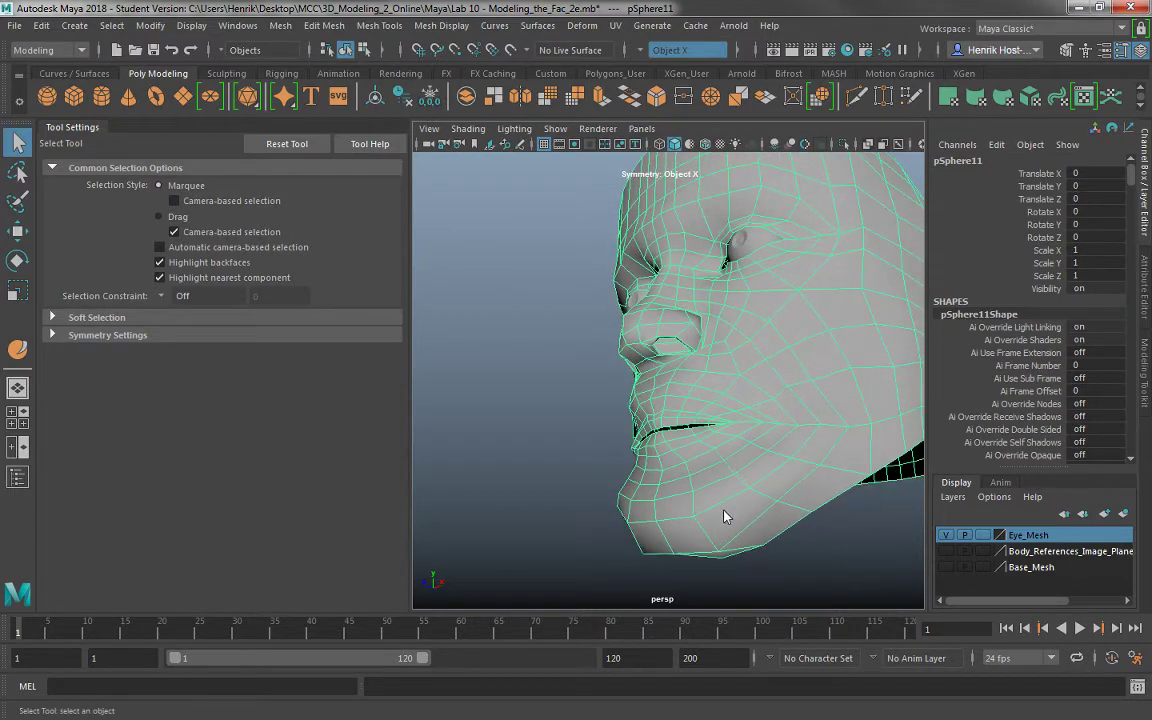
pyautogui.moveTo(725, 242); pyautogui.dragTo(566, 240, button='right')
pyautogui.click(719, 546)
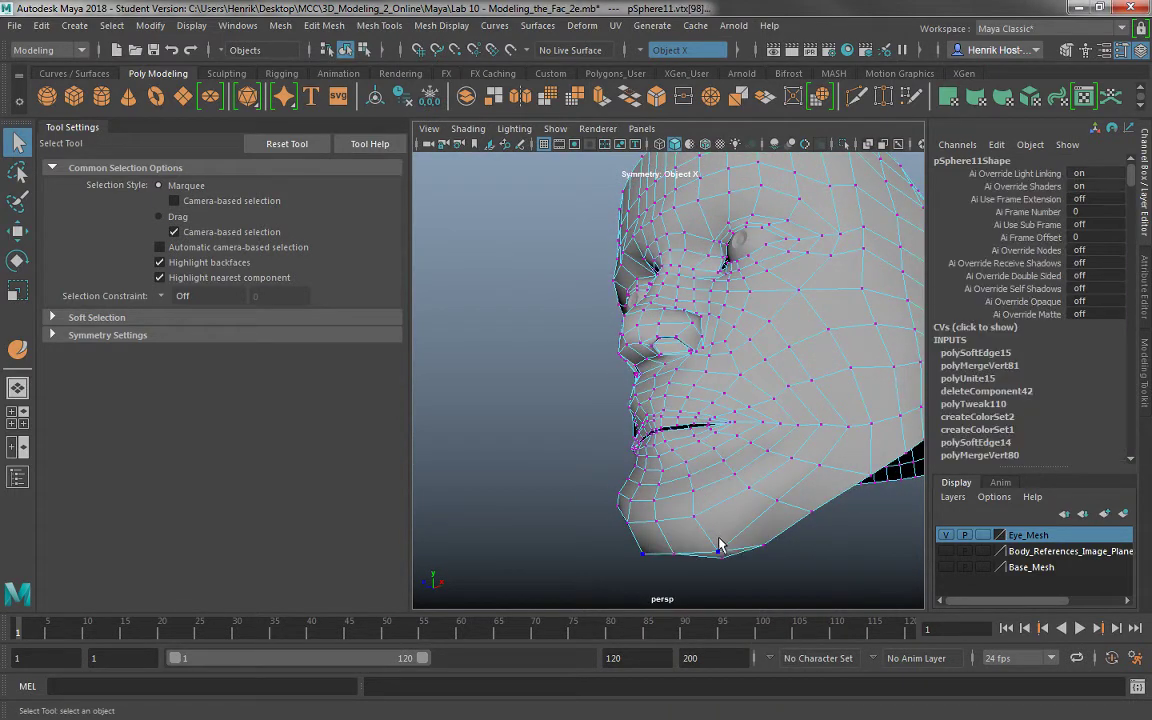
pyautogui.press('w')
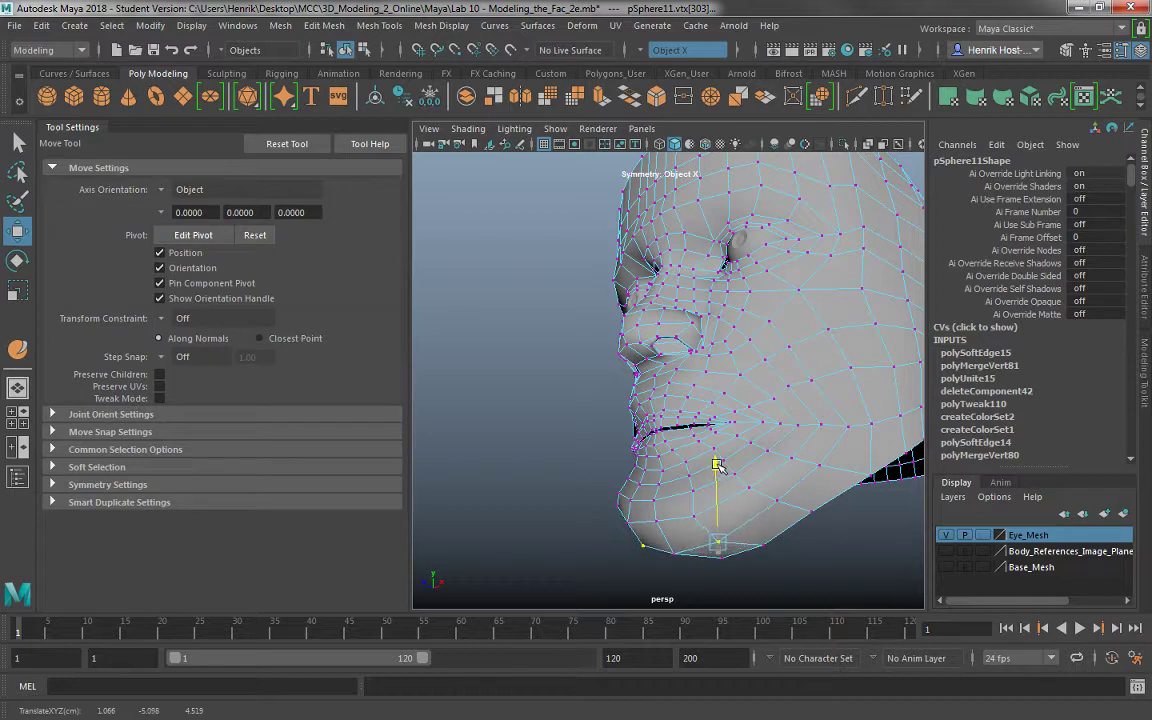
pyautogui.keyDown('alt'); pyautogui.moveTo(773, 514); pyautogui.dragTo(670, 514); pyautogui.keyUp('alt')
# With symmetry off, extrude the open border edge loop under the head and pull the new edges down.
pyautogui.moveTo(682, 240); pyautogui.dragTo(753, 205, button='right')
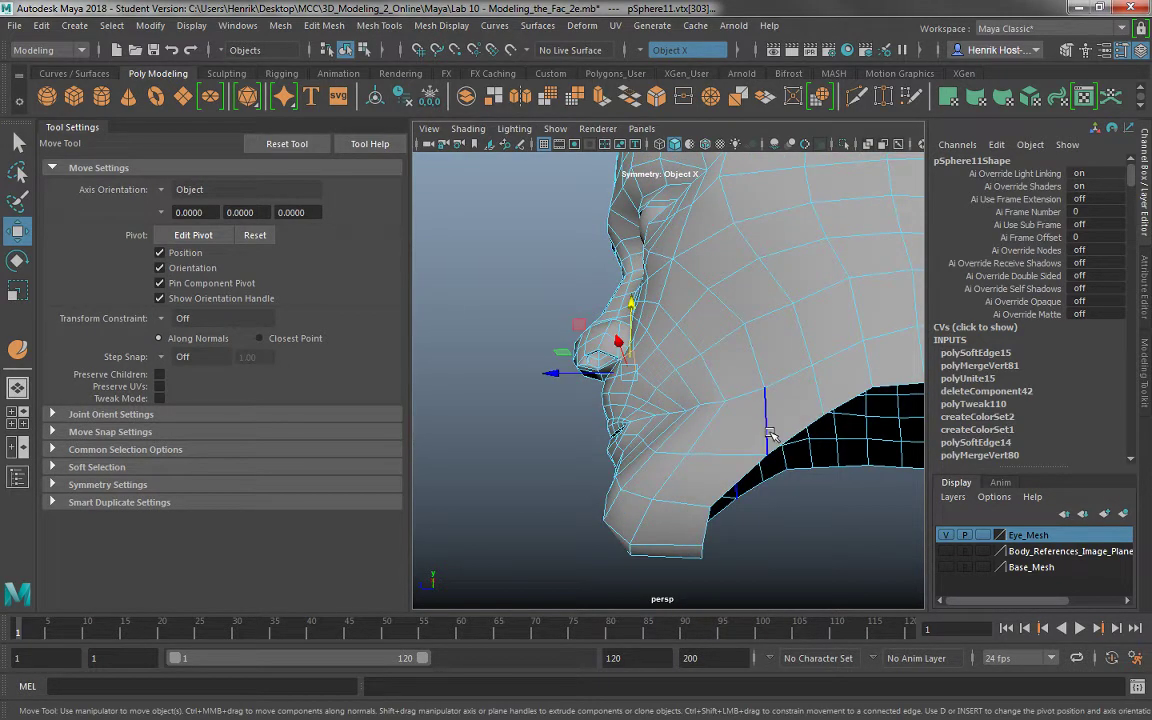
pyautogui.keyDown('ctrl'); pyautogui.keyDown('shift'); pyautogui.moveTo(771, 416); pyautogui.dragTo(775, 288, button='right'); pyautogui.keyUp('shift'); pyautogui.keyUp('ctrl')
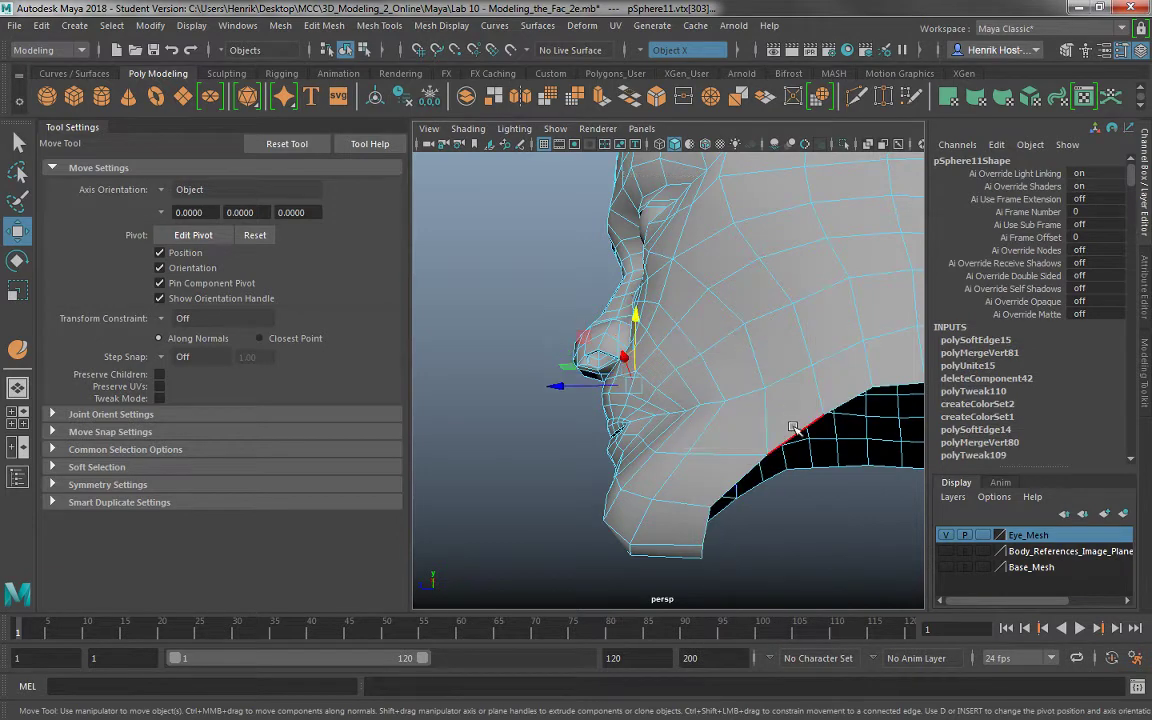
pyautogui.click(793, 428)
pyautogui.keyDown('alt'); pyautogui.moveTo(793, 430); pyautogui.dragTo(775, 478); pyautogui.keyUp('alt')
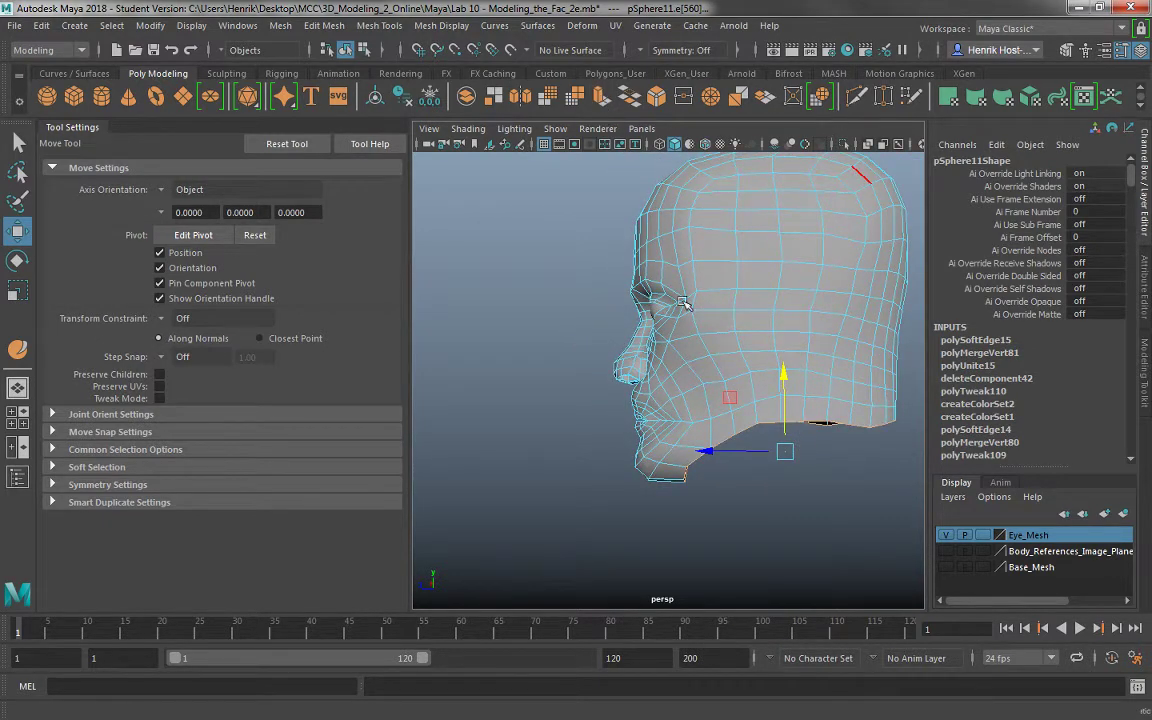
pyautogui.hotkey('ctrl', 'e')
pyautogui.press('r')
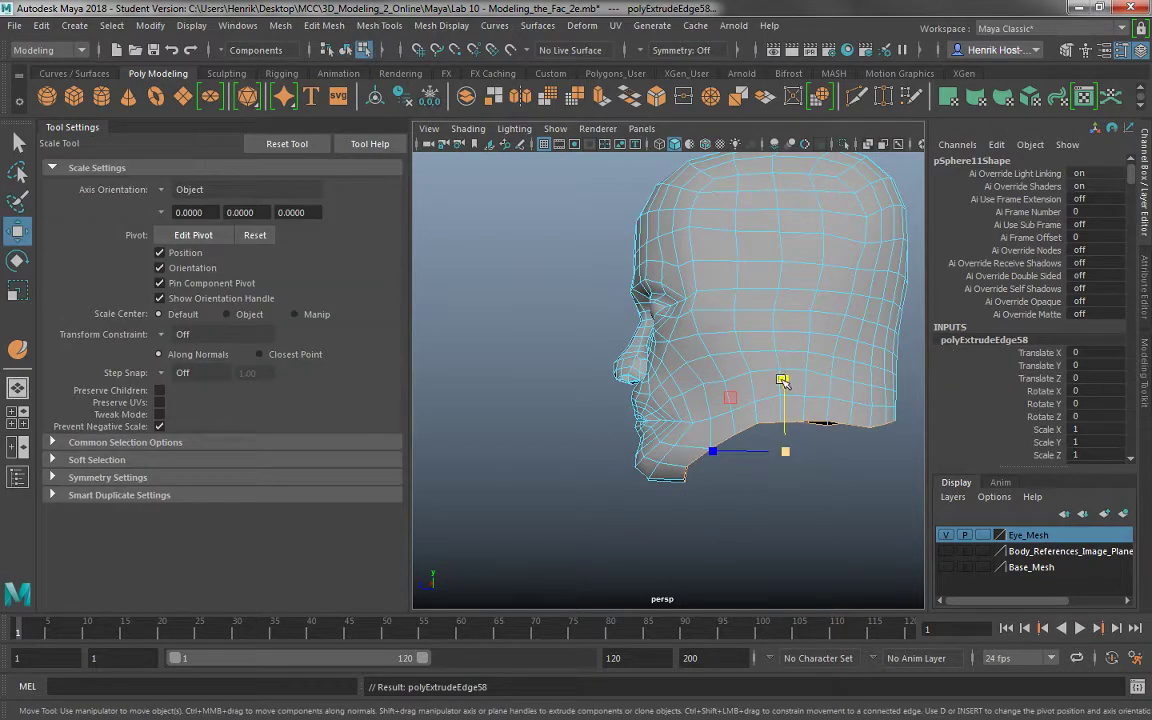
pyautogui.press('w')
pyautogui.moveTo(783, 381); pyautogui.dragTo(784, 478)
# In the side view, flatten the extruded neck border into a horizontal line.
pyautogui.press('space')
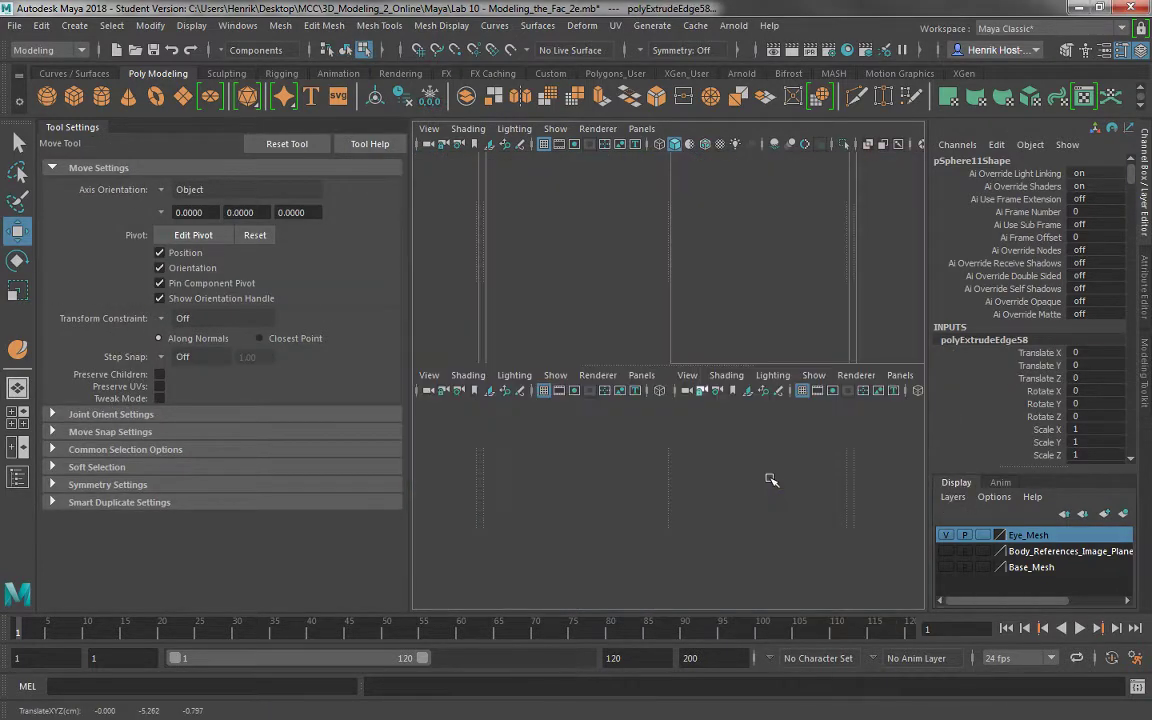
pyautogui.press('space')
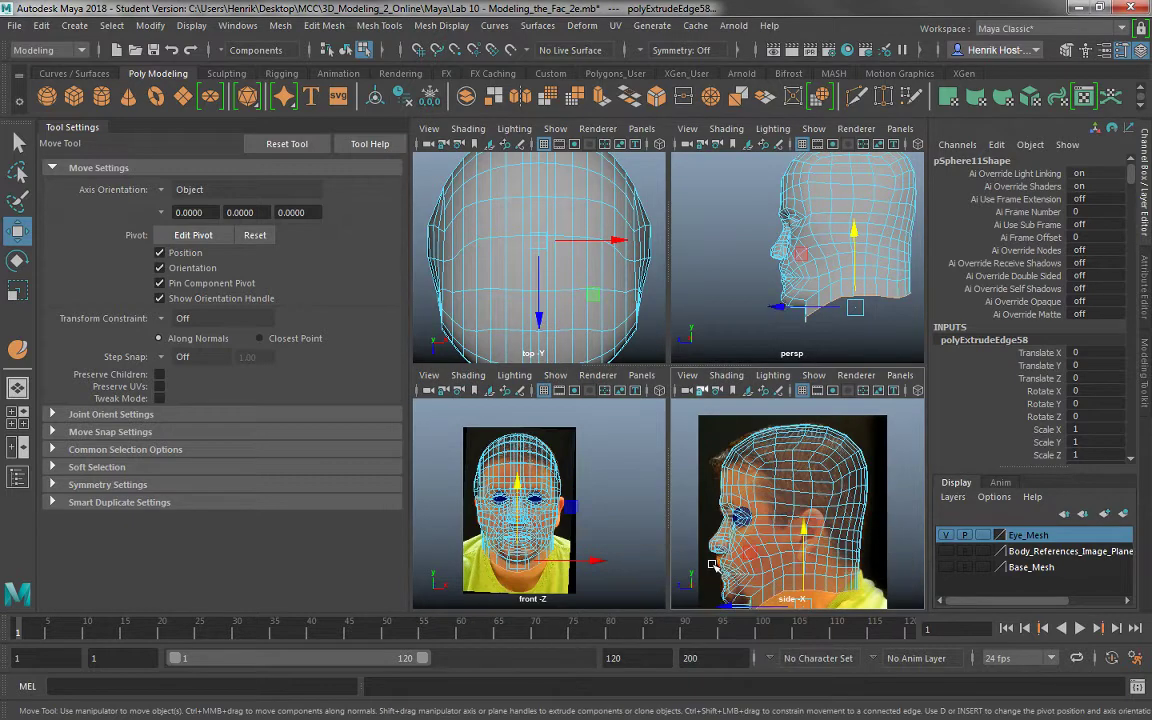
pyautogui.press('space')
pyautogui.keyDown('alt'); pyautogui.moveTo(727, 518); pyautogui.dragTo(737, 483, button='middle'); pyautogui.keyUp('alt')
pyautogui.press('r')
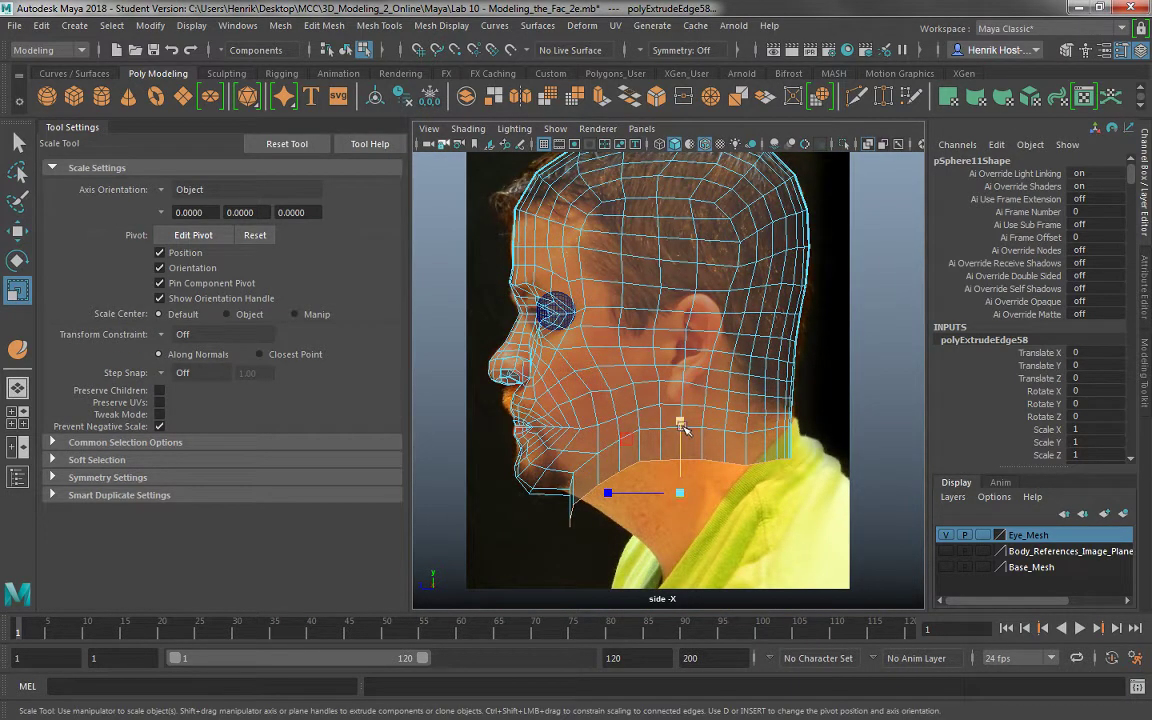
pyautogui.moveTo(680, 425); pyautogui.dragTo(683, 450)
pyautogui.press('e')
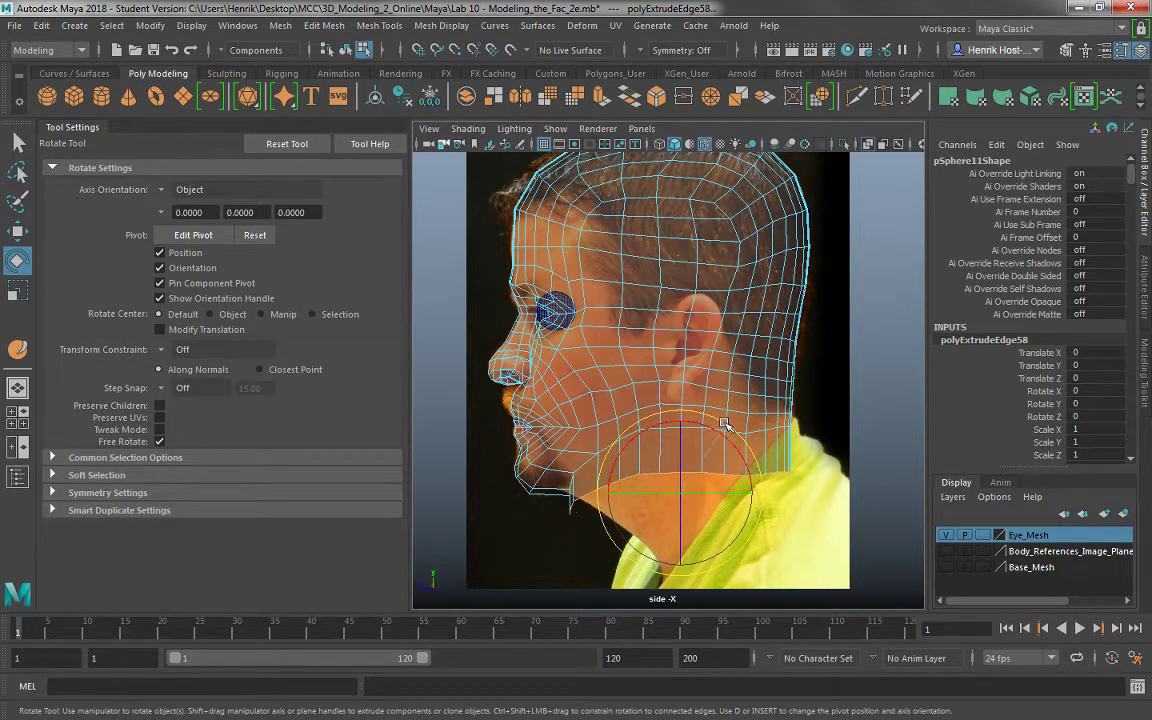
pyautogui.moveTo(724, 424); pyautogui.dragTo(681, 496)
pyautogui.press('r')
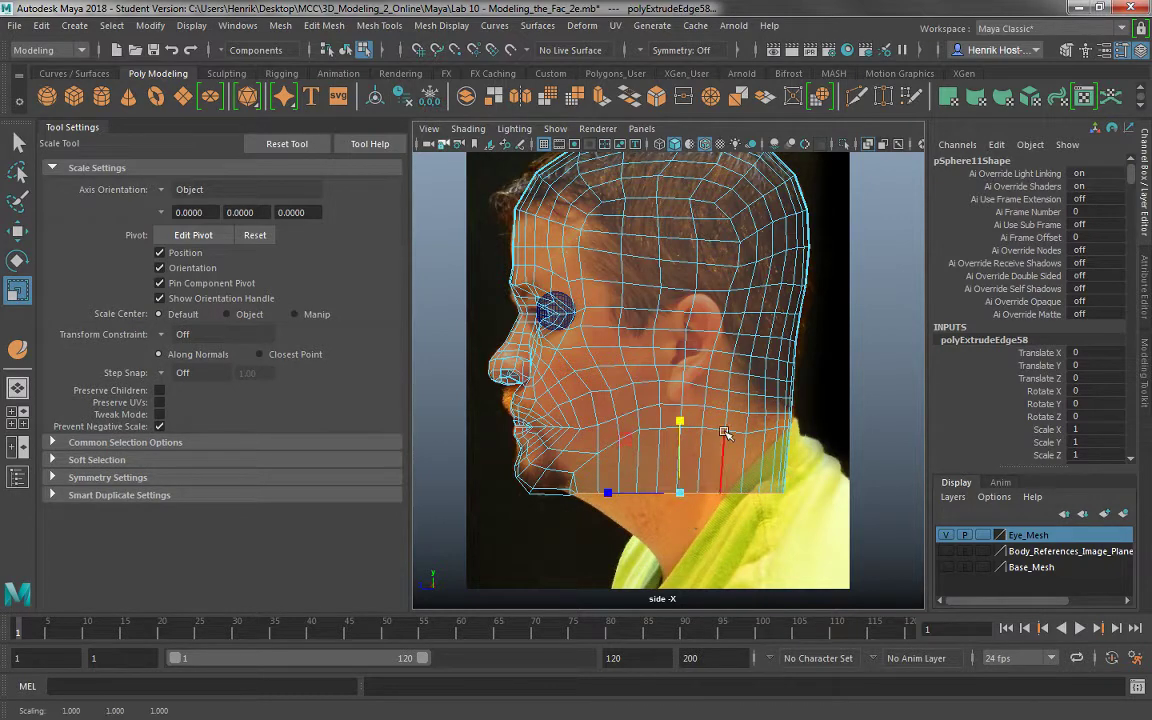
# Try to tilt the neck border down toward the front and narrow it to 0.733 along Z, undoing the last transforms.
pyautogui.press('e')
pyautogui.moveTo(679, 410); pyautogui.dragTo(630, 375)
pyautogui.press('r')
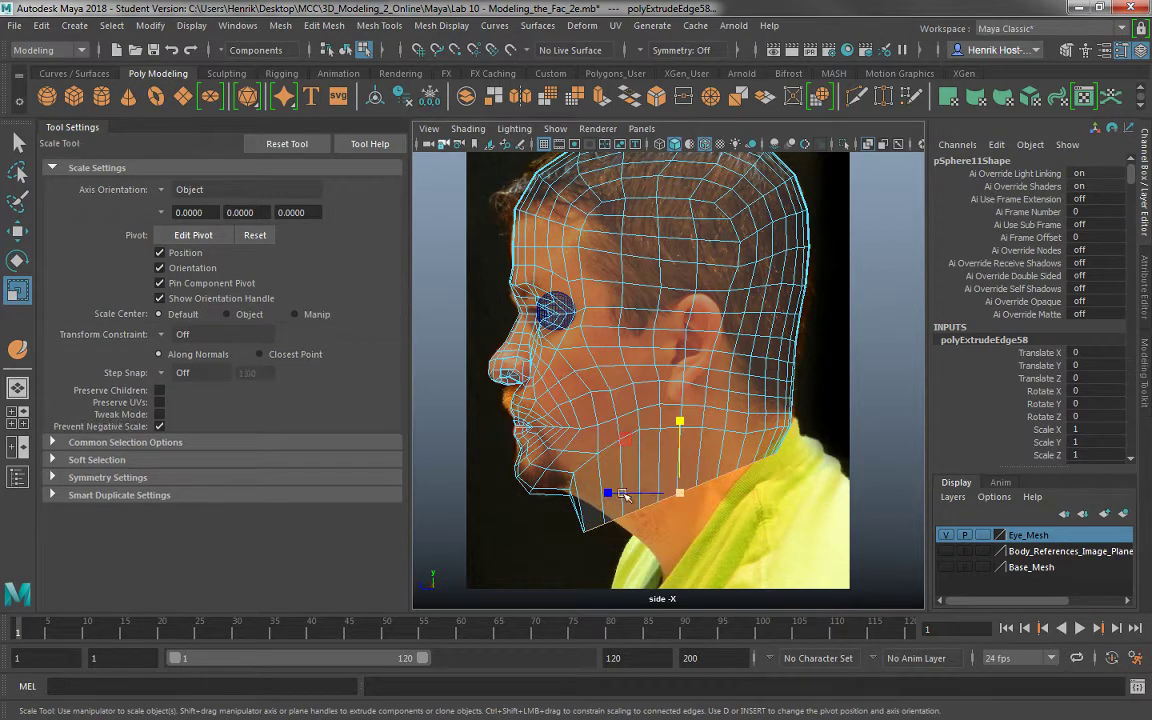
pyautogui.moveTo(622, 494); pyautogui.dragTo(630, 495)
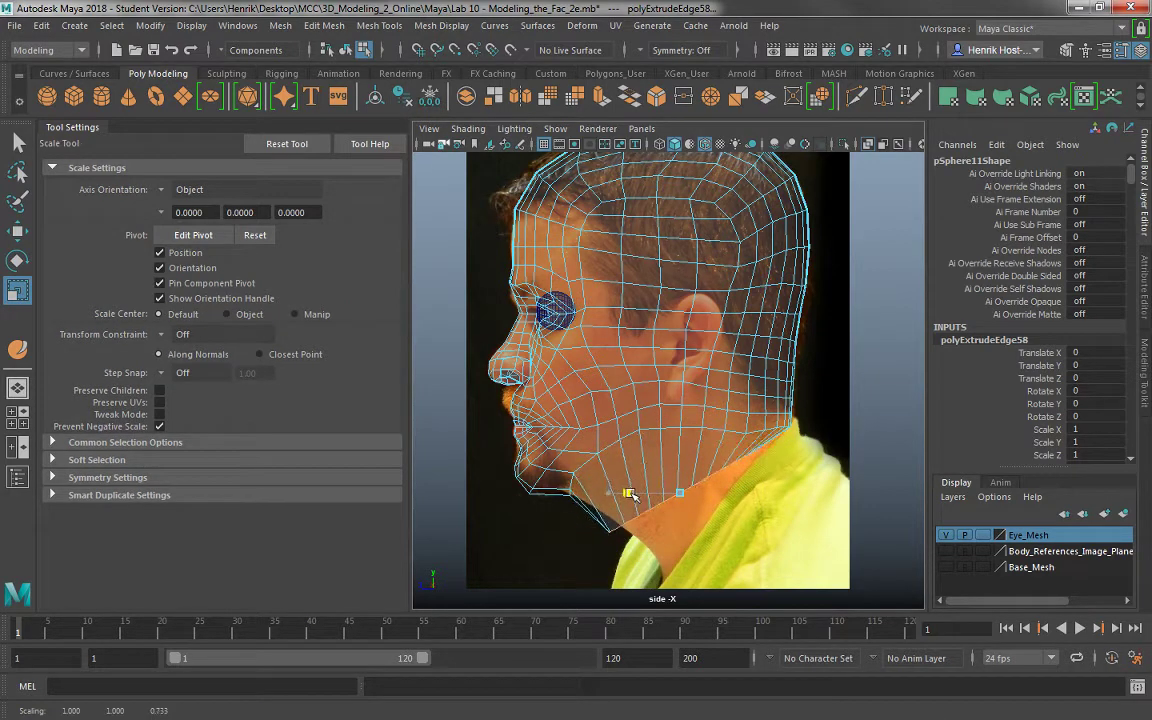
pyautogui.press('w')
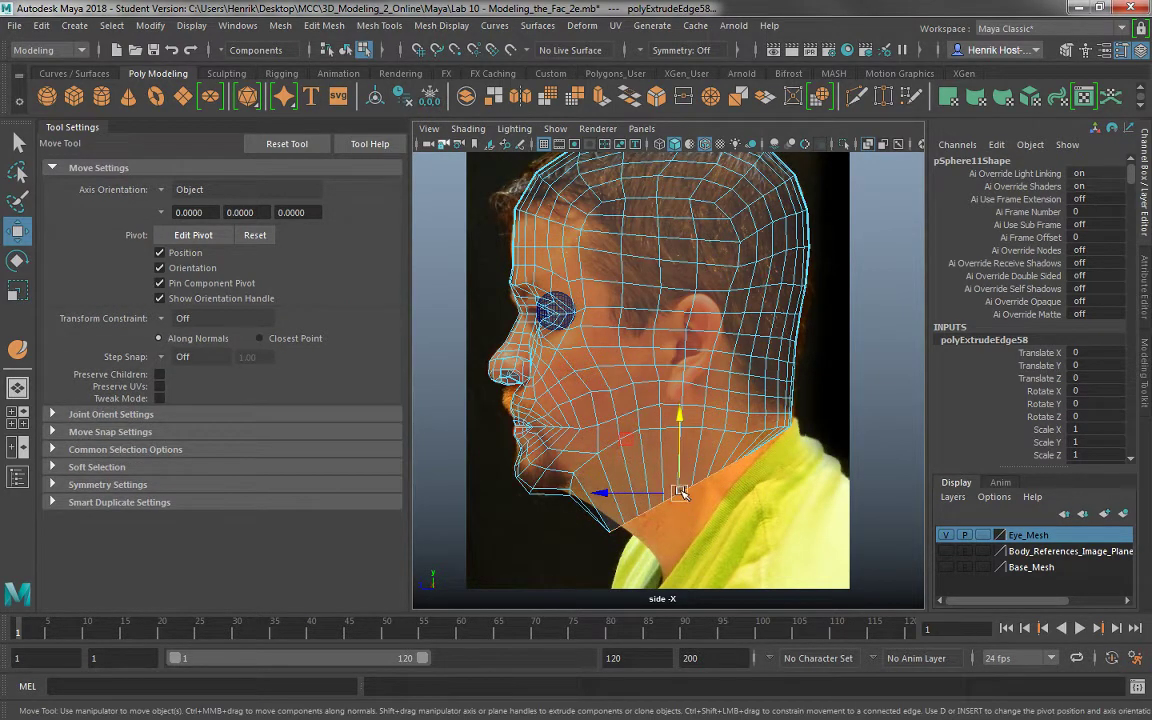
pyautogui.hotkey('ctrl', 'z')
pyautogui.hotkey('ctrl', 'z')
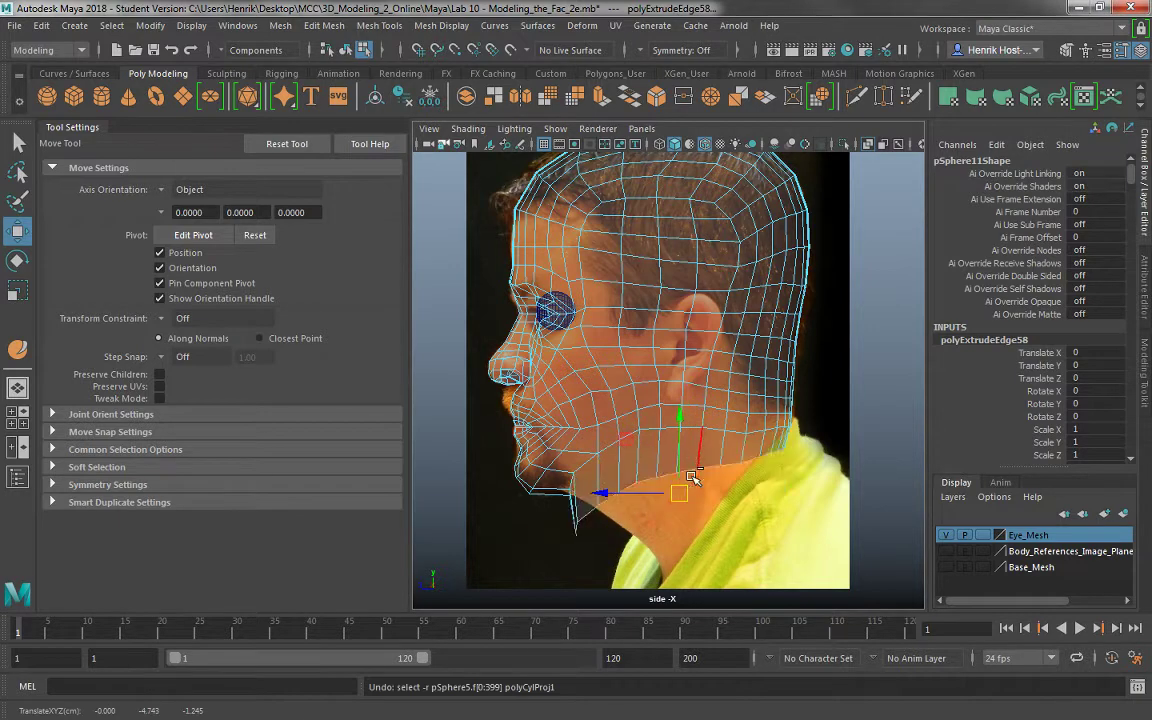
# Shift the neck border up and back, and pull its front vertices into place under the chin with soft selection.
pyautogui.moveTo(676, 500); pyautogui.dragTo(697, 485)
pyautogui.moveTo(605, 493); pyautogui.dragTo(527, 247, button='right')
pyautogui.moveTo(611, 539); pyautogui.dragTo(539, 518)
pyautogui.press('b')
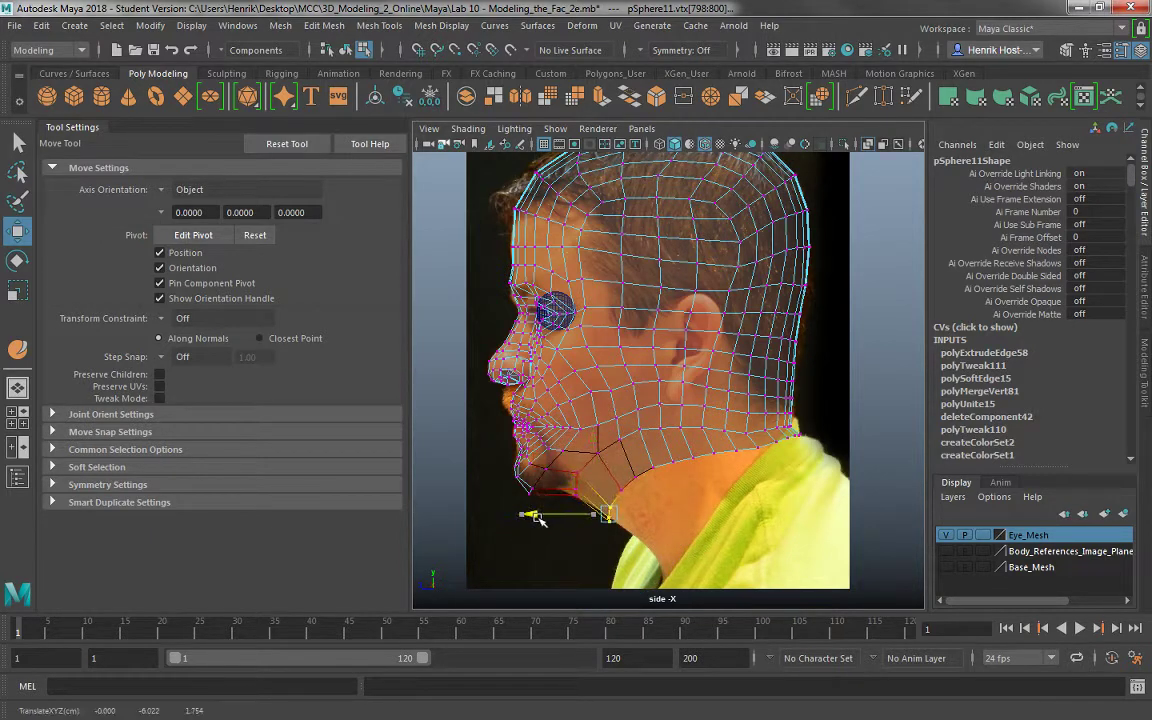
# Select the open edge loop along the neck border, turn soft selection off, and extrude it.
pyautogui.moveTo(684, 443); pyautogui.dragTo(681, 205, button='right')
pyautogui.click(681, 461)
pyautogui.moveTo(683, 462); pyautogui.dragTo(684, 462)
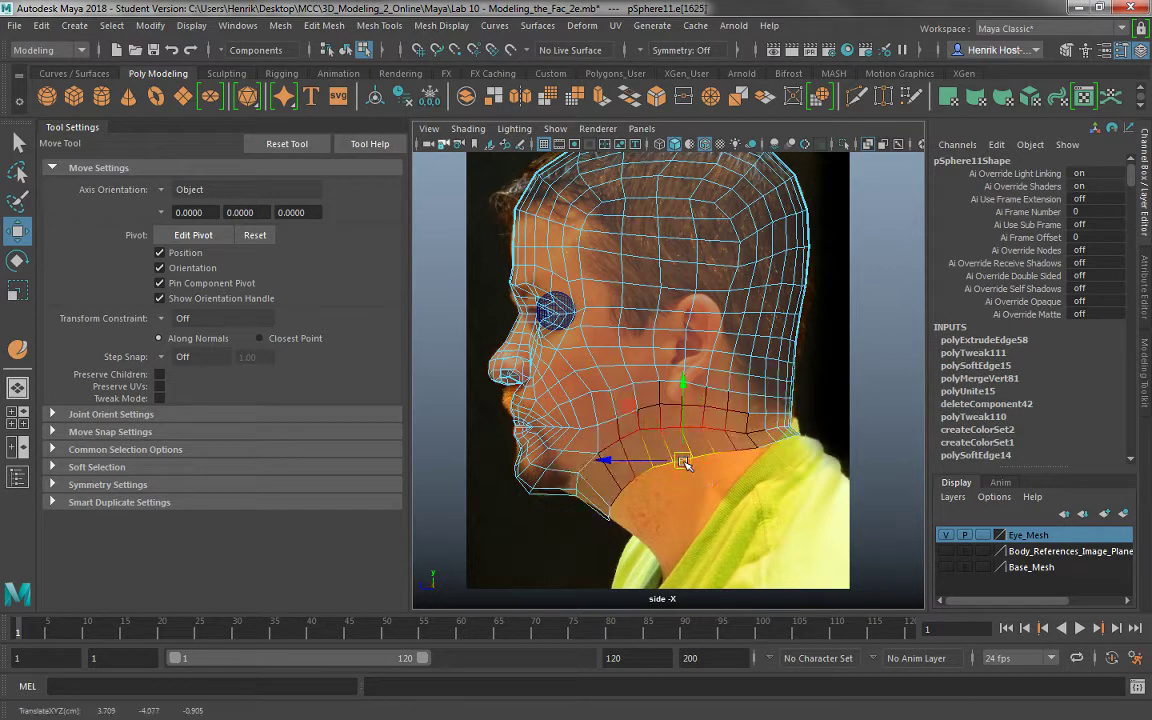
pyautogui.doubleClick(713, 457)
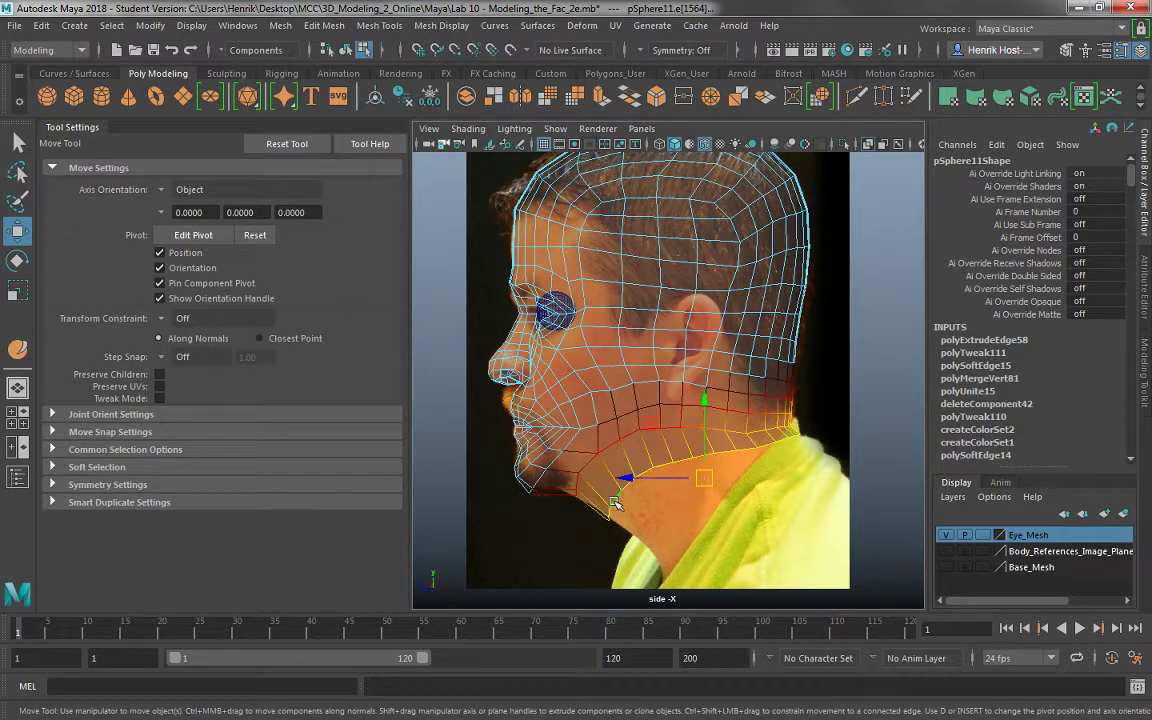
pyautogui.press('b')
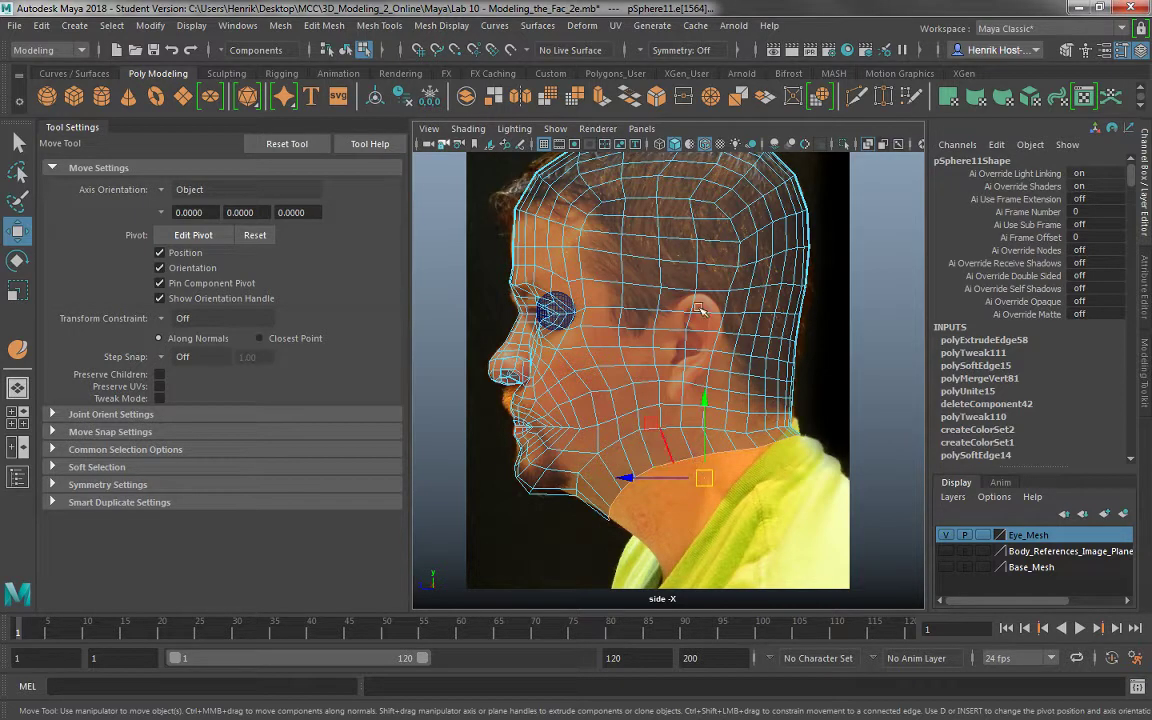
pyautogui.hotkey('ctrl', 'e')
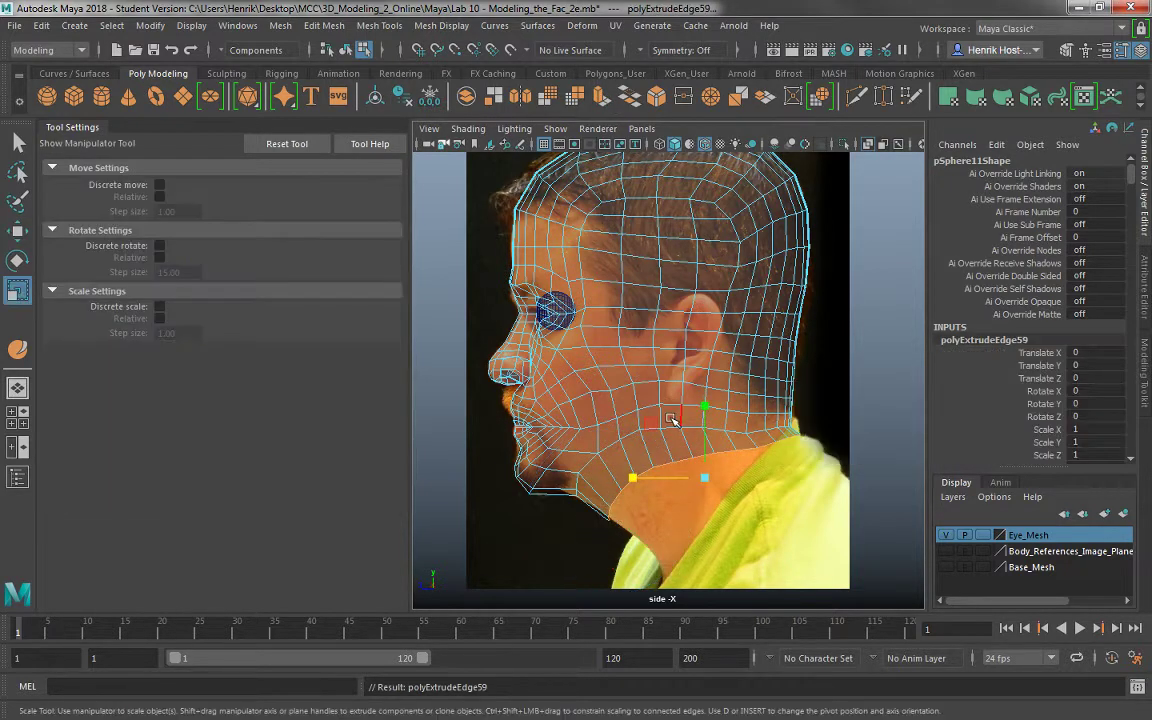
# Move the extruded edges down and back along the neck, and scale them uniformly to 0.908.
pyautogui.press('r')
pyautogui.press('w')
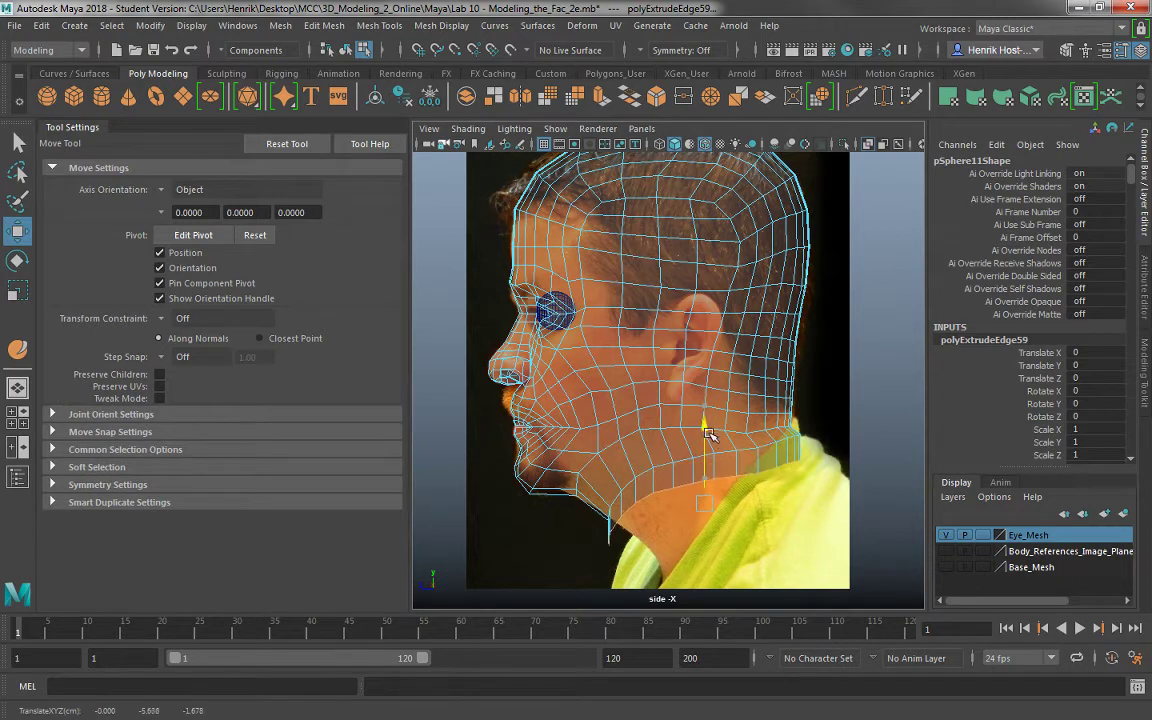
pyautogui.moveTo(707, 432); pyautogui.dragTo(710, 440)
pyautogui.moveTo(704, 514)
pyautogui.mouseDown()
pyautogui.moveTo(732, 517)
pyautogui.moveTo(720, 514)
pyautogui.mouseUp()
pyautogui.press('r')
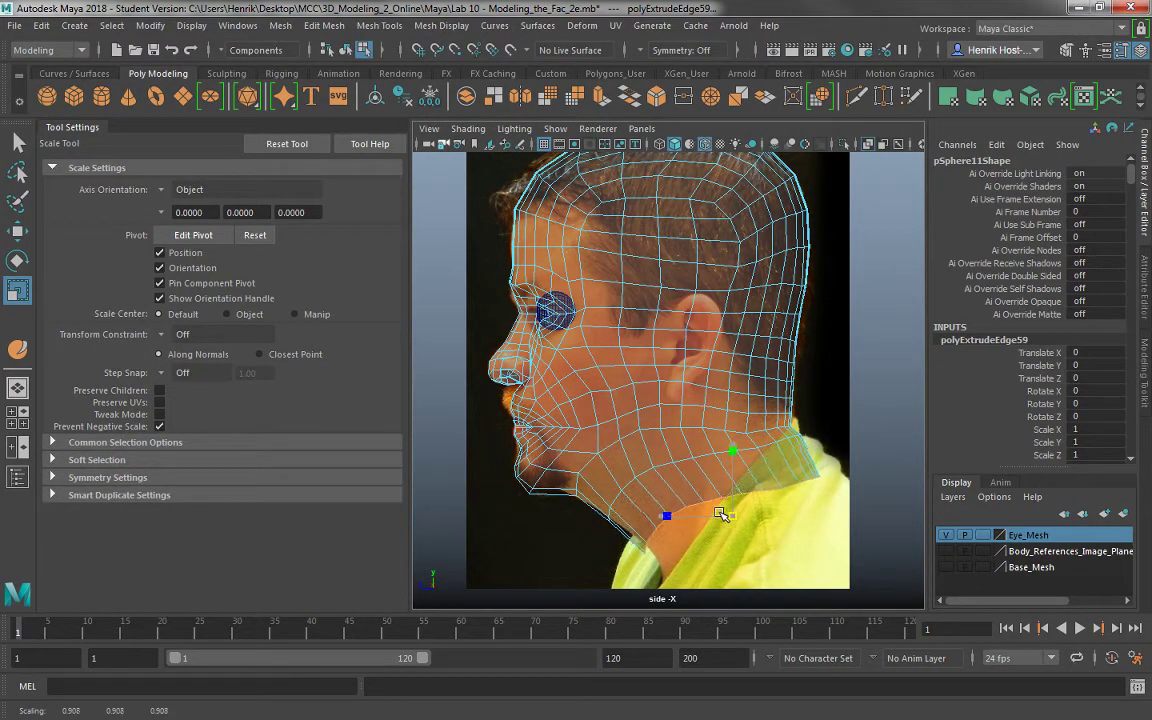
# Select the edge loop just above the new neck border and nudge it slightly toward the throat.
pyautogui.doubleClick(763, 445)
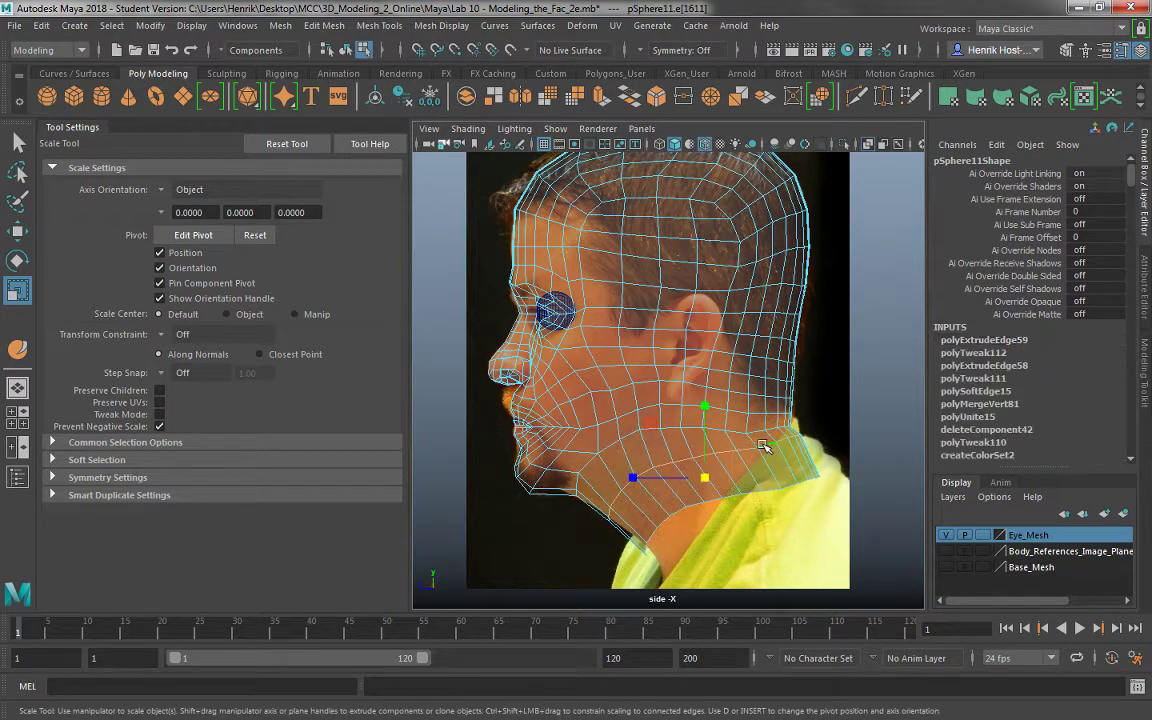
pyautogui.moveTo(705, 478); pyautogui.dragTo(629, 480)
pyautogui.press('w')
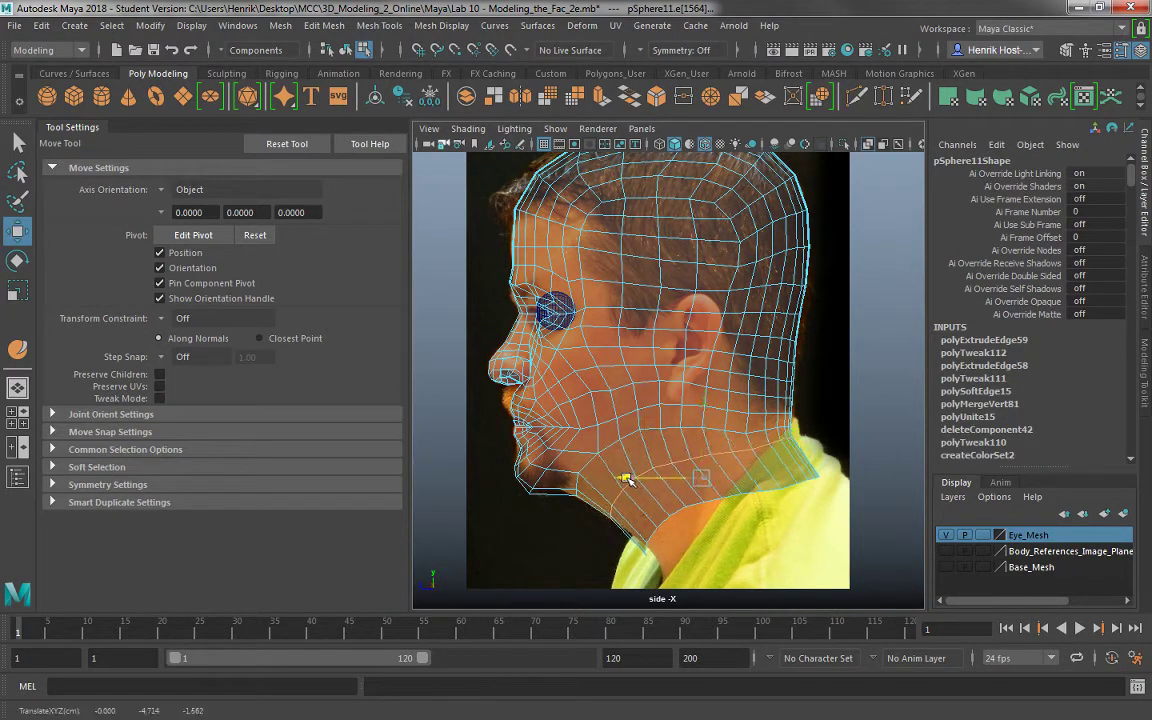
# Extrude the lowest neck border loop again, pull the new edges straight down, and return the head to object selection.
pyautogui.moveTo(645, 371); pyautogui.dragTo(645, 248, button='right')
pyautogui.doubleClick(695, 503)
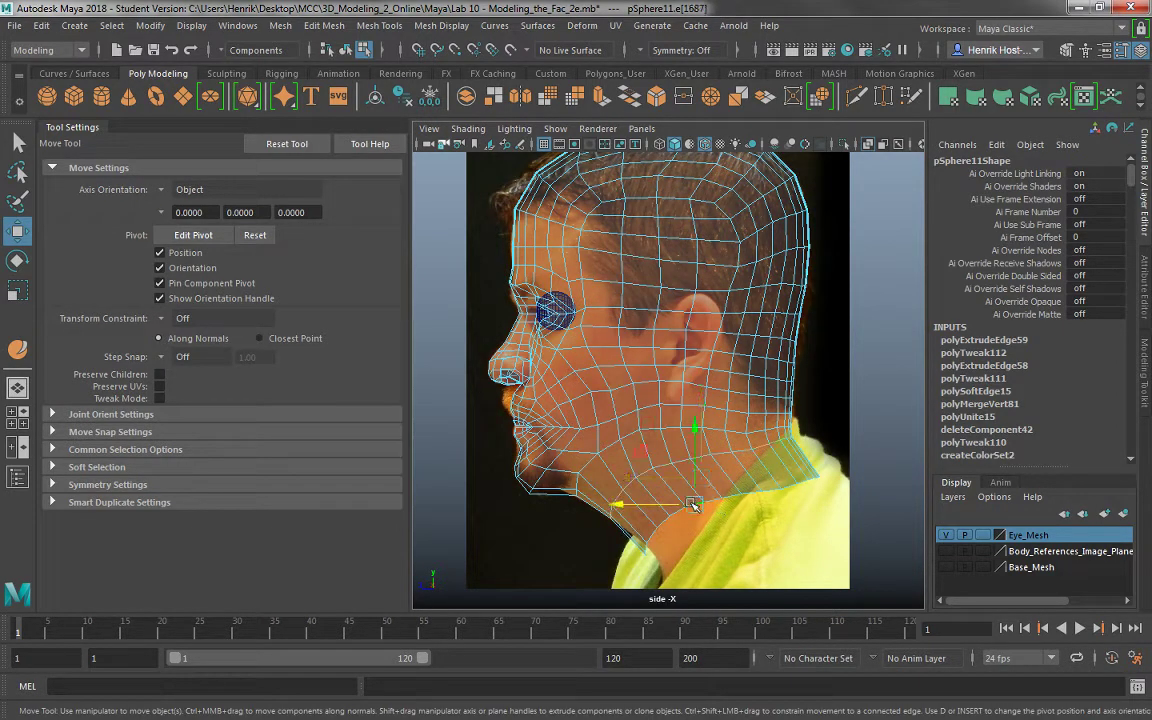
pyautogui.click(601, 97)
pyautogui.moveTo(735, 440); pyautogui.dragTo(740, 481)
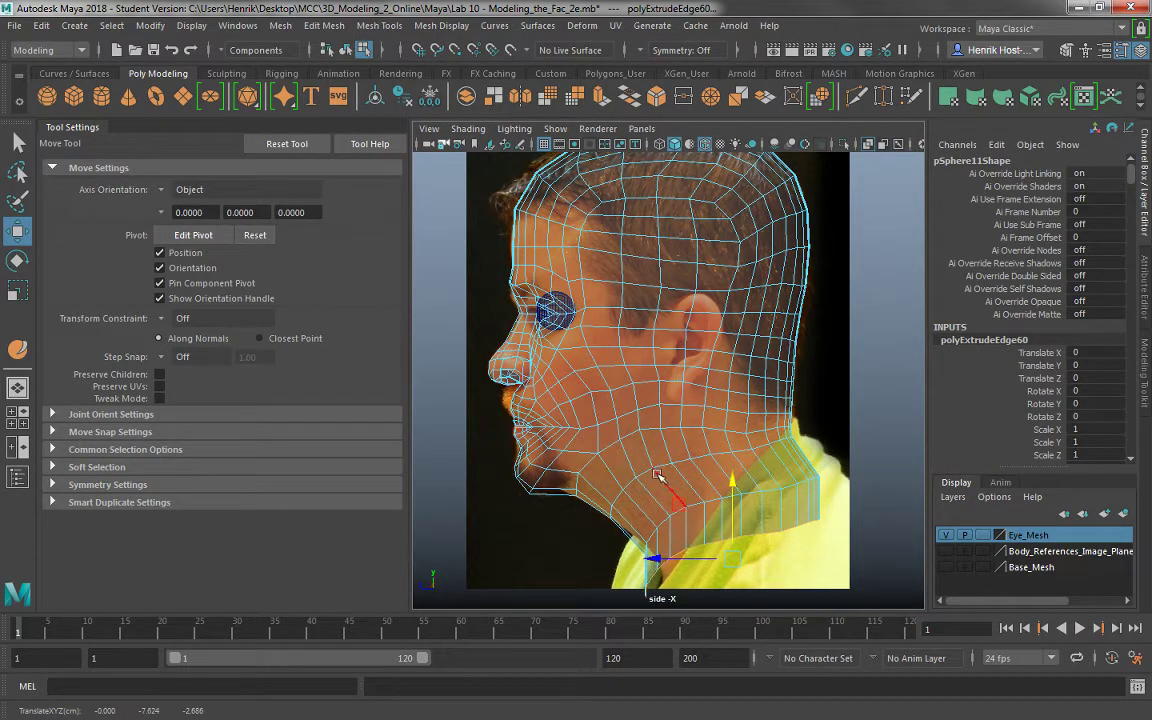
pyautogui.moveTo(625, 240); pyautogui.dragTo(695, 234, button='right')
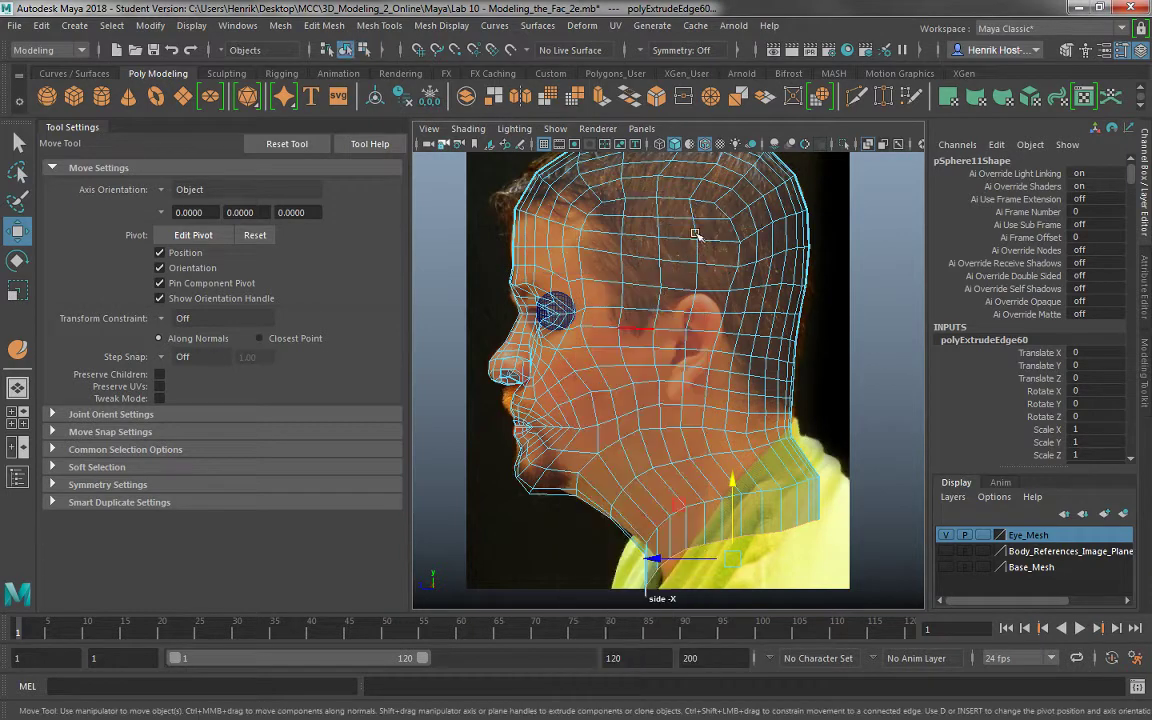
pyautogui.click(797, 352)
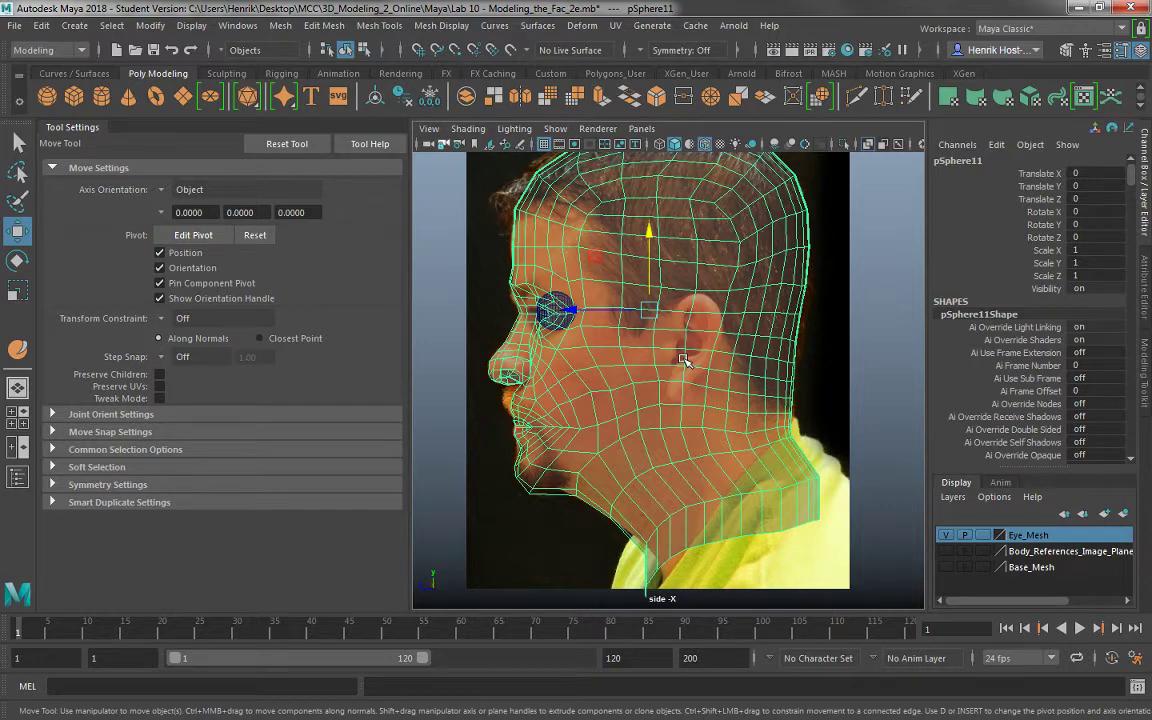
# Select the lowest neck border loop and flatten it vertically into a horizontal line.
pyautogui.keyDown('alt'); pyautogui.moveTo(614, 389); pyautogui.dragTo(581, 312, button='middle'); pyautogui.keyUp('alt')
pyautogui.moveTo(699, 417); pyautogui.dragTo(699, 216, button='right')
pyautogui.doubleClick(680, 468)
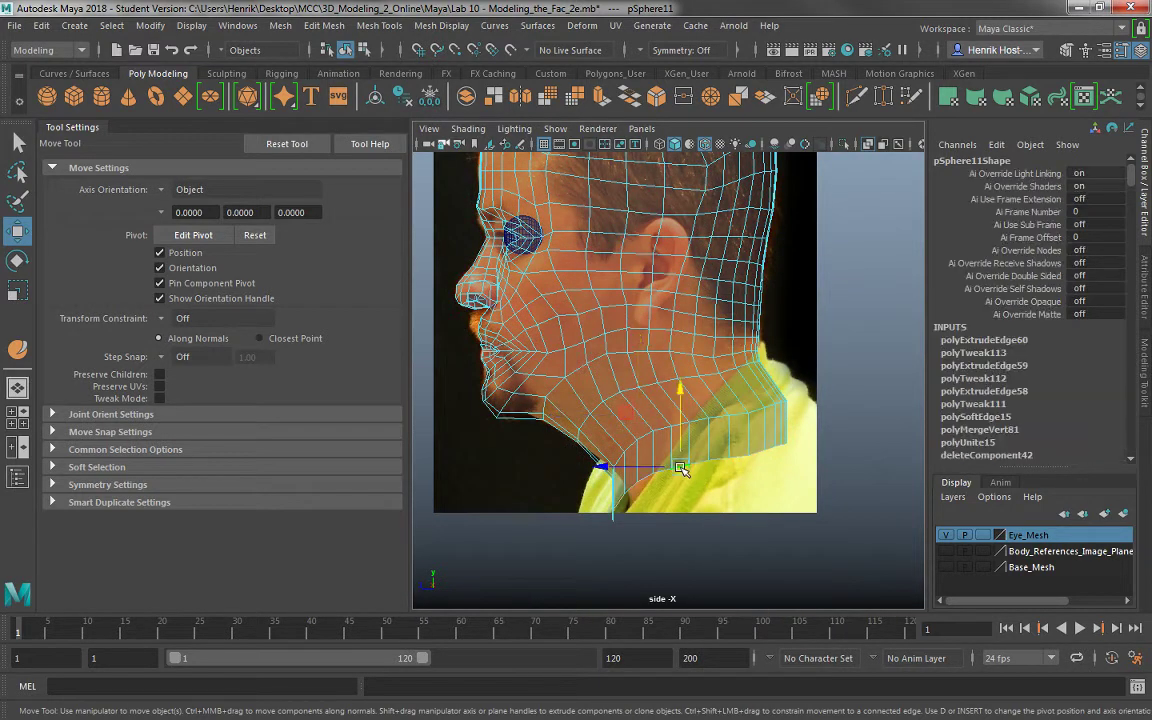
pyautogui.press('r')
pyautogui.moveTo(700, 411); pyautogui.dragTo(713, 488)
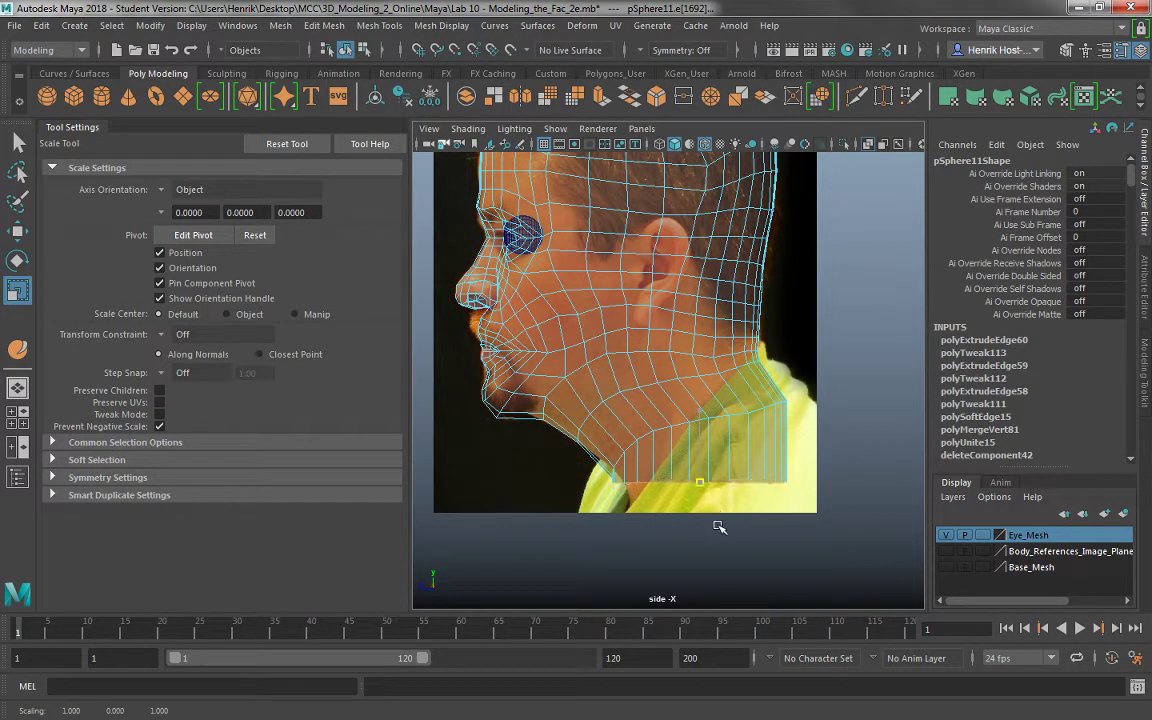
# Tilt the flattened neck border down toward the front, reposition it at the collar, and scale it uniformly to 1.269.
pyautogui.press('e')
pyautogui.moveTo(717, 404); pyautogui.dragTo(697, 402)
pyautogui.press('w')
pyautogui.moveTo(701, 483); pyautogui.dragTo(740, 494)
pyautogui.press('r')
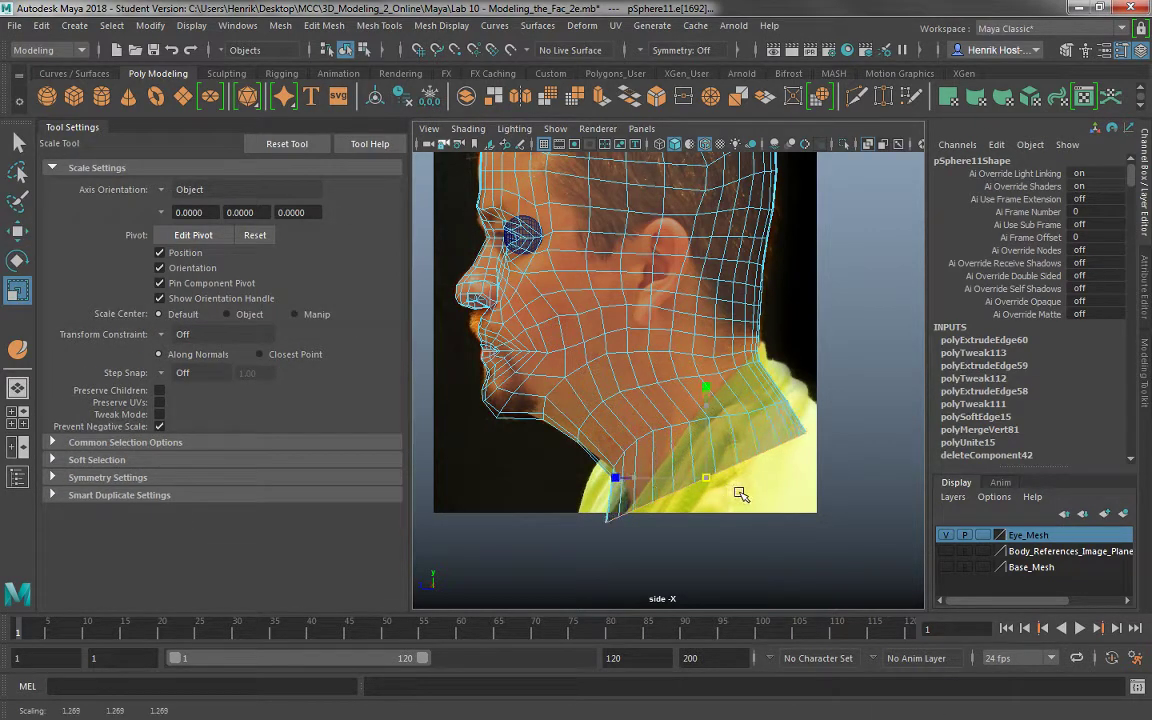
# With Object X symmetry on, select the block of faces covering the ear in the side reference photo.
pyautogui.keyDown('alt'); pyautogui.moveTo(690, 388); pyautogui.dragTo(709, 380, button='middle'); pyautogui.keyUp('alt')
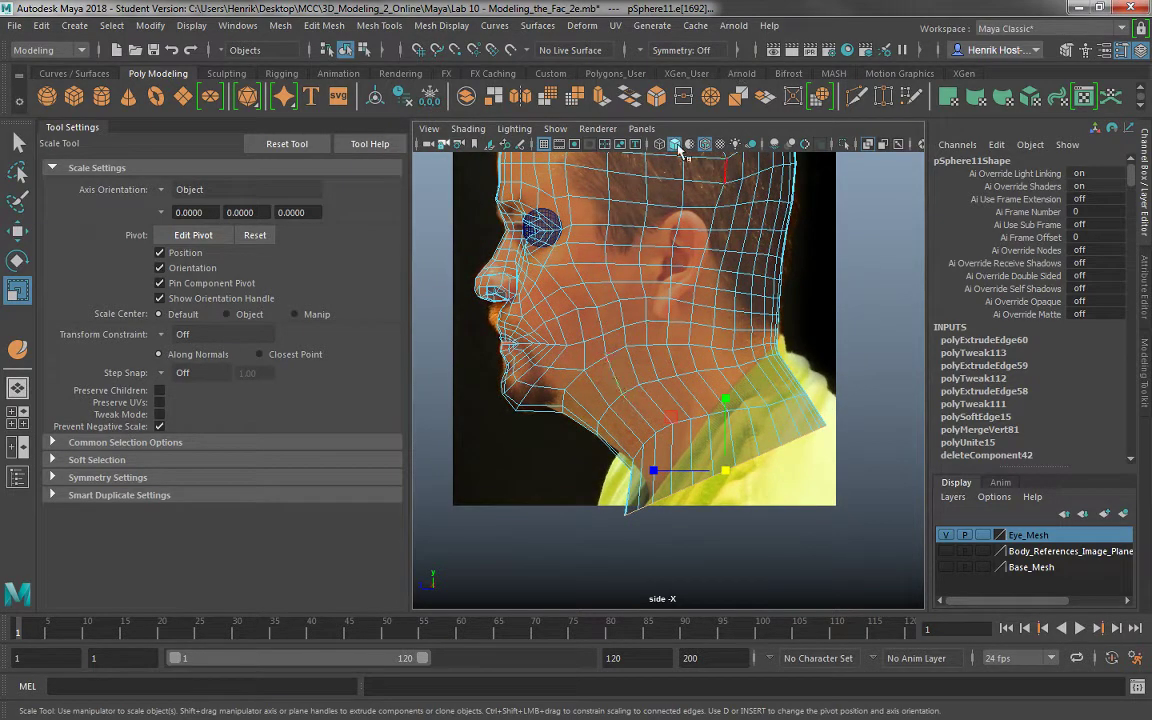
pyautogui.keyDown('alt'); pyautogui.moveTo(628, 293); pyautogui.dragTo(597, 343, button='middle'); pyautogui.keyUp('alt')
pyautogui.moveTo(617, 250); pyautogui.dragTo(632, 165, button='right')
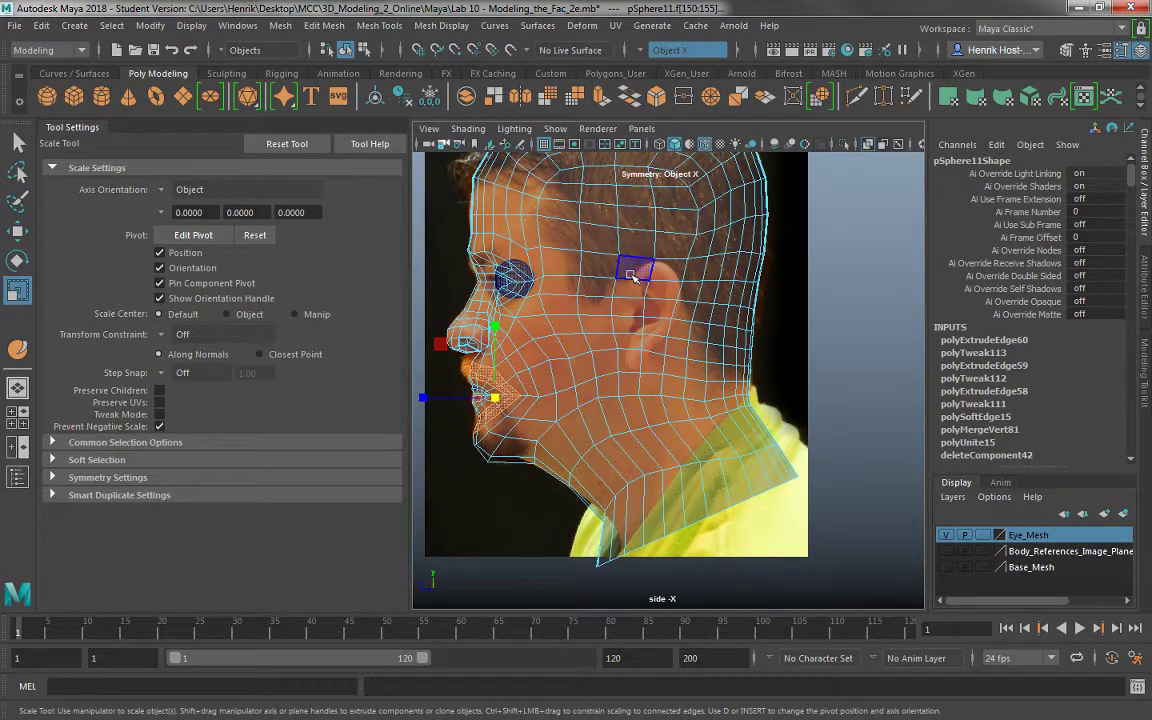
pyautogui.click(632, 273)
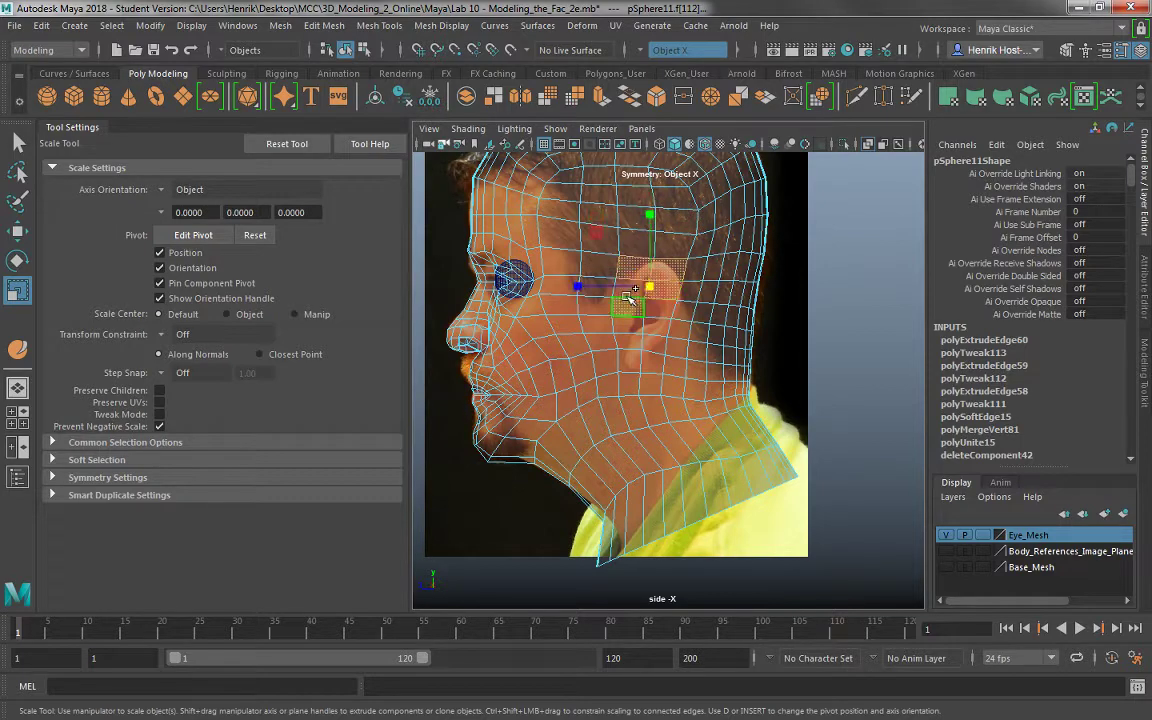
pyautogui.scroll(3, 620, 286)
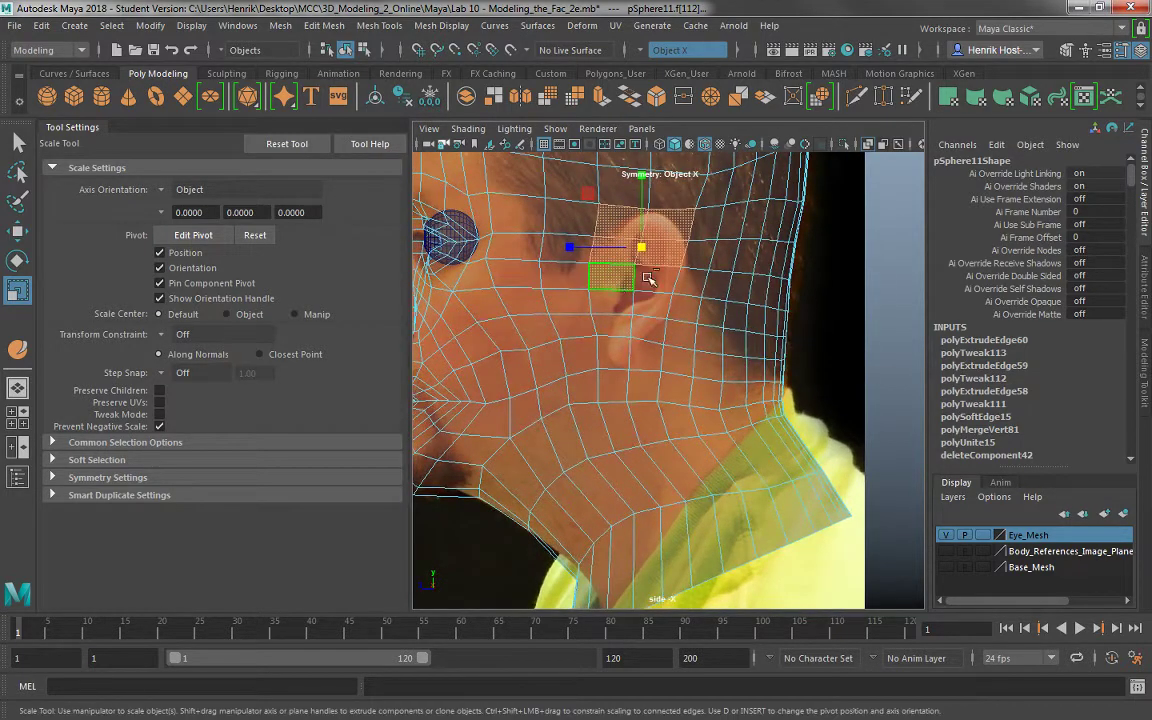
pyautogui.keyDown('shift'); pyautogui.click(646, 283); pyautogui.keyUp('shift')
pyautogui.keyDown('shift'); pyautogui.click(643, 303); pyautogui.keyUp('shift')
pyautogui.keyDown('shift'); pyautogui.click(614, 306); pyautogui.keyUp('shift')
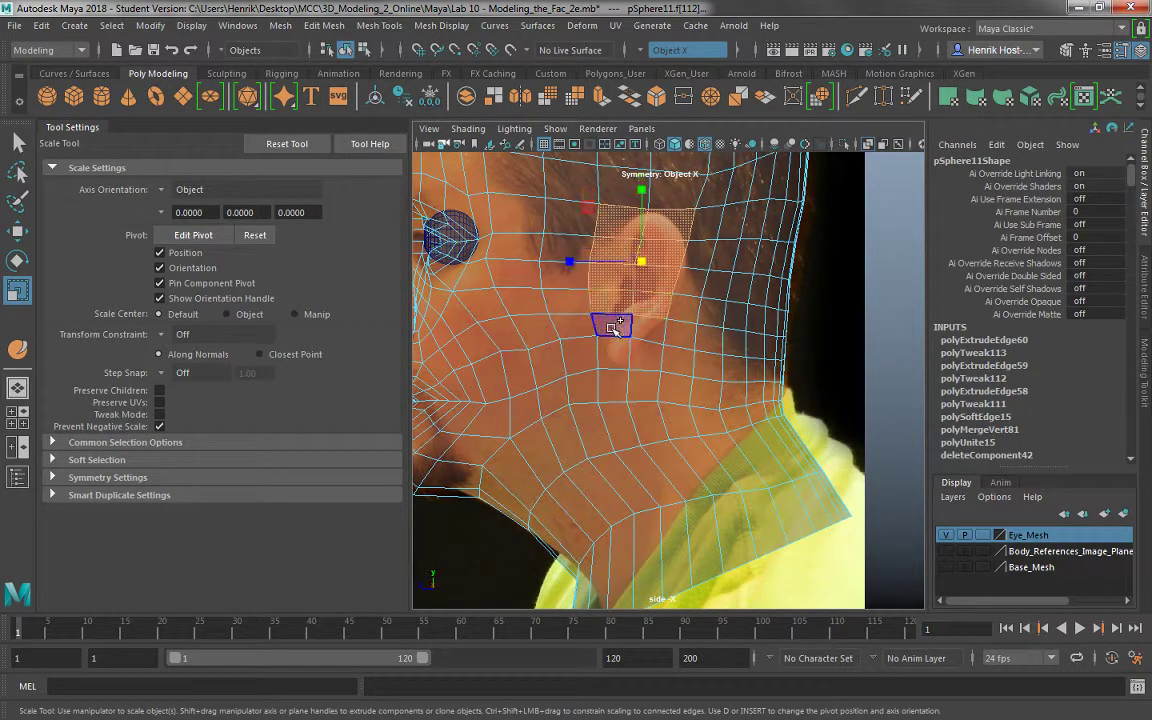
pyautogui.keyDown('shift'); pyautogui.click(613, 326); pyautogui.keyUp('shift')
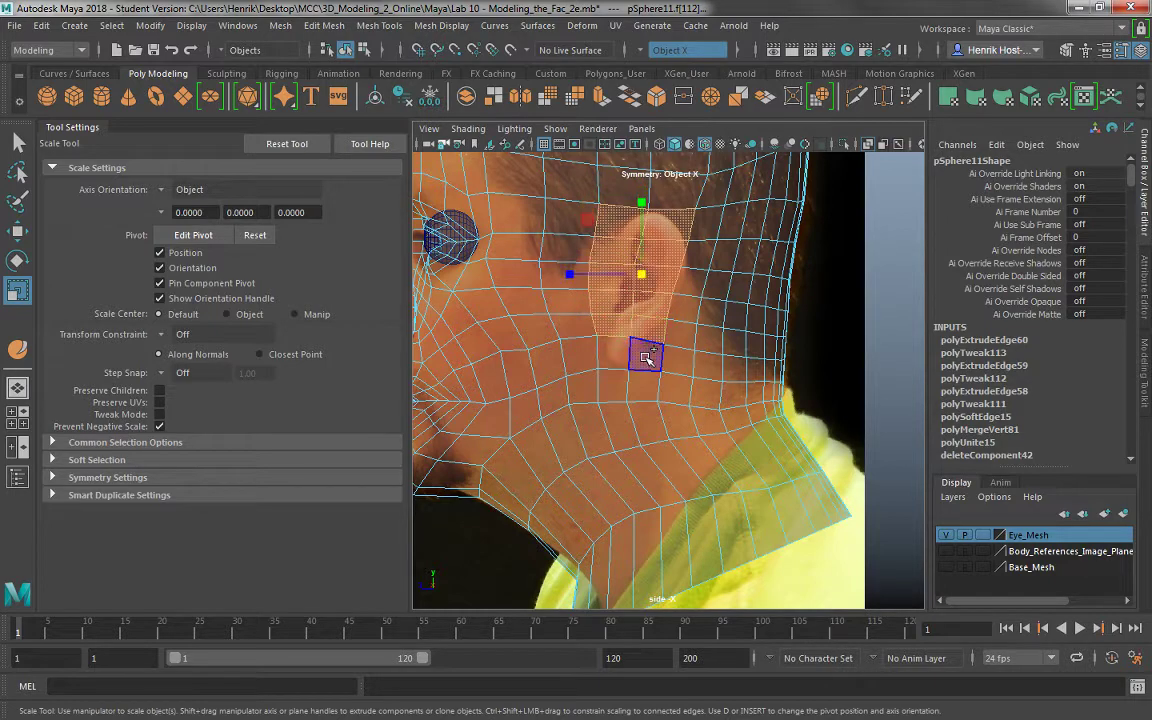
pyautogui.keyDown('shift'); pyautogui.click(648, 358); pyautogui.keyUp('shift')
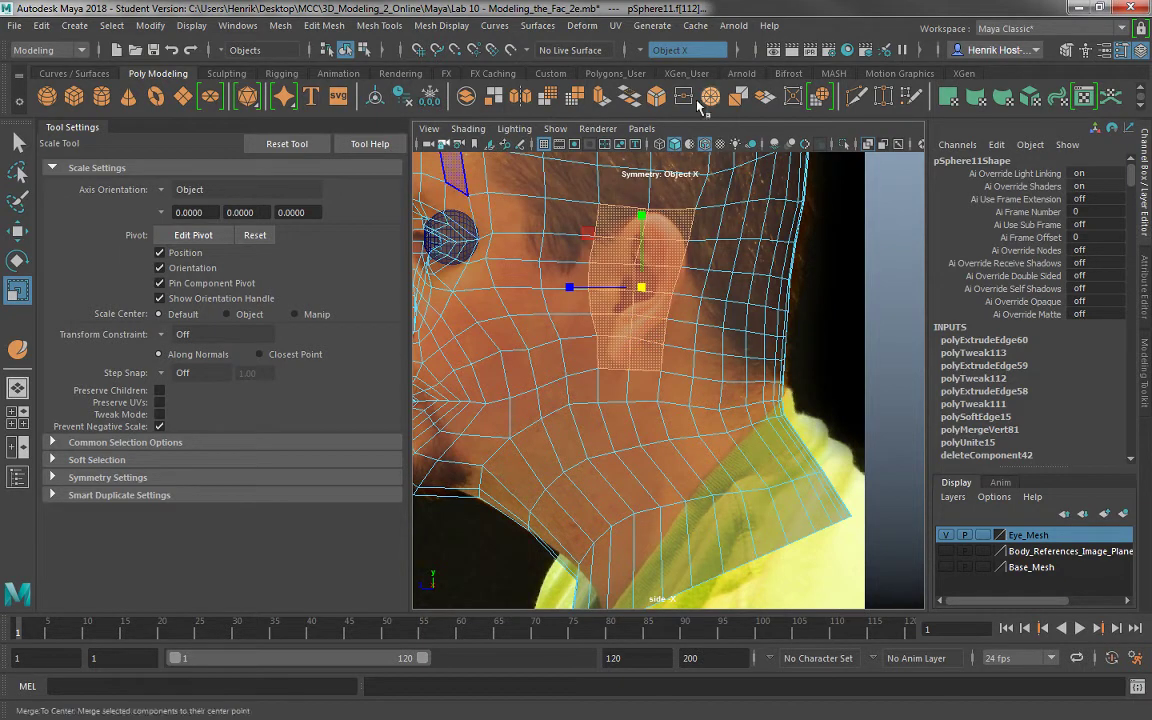
# Try to extrude the selected ear faces and scale them slightly inward, undo it, and show all four views.
pyautogui.click(607, 108)
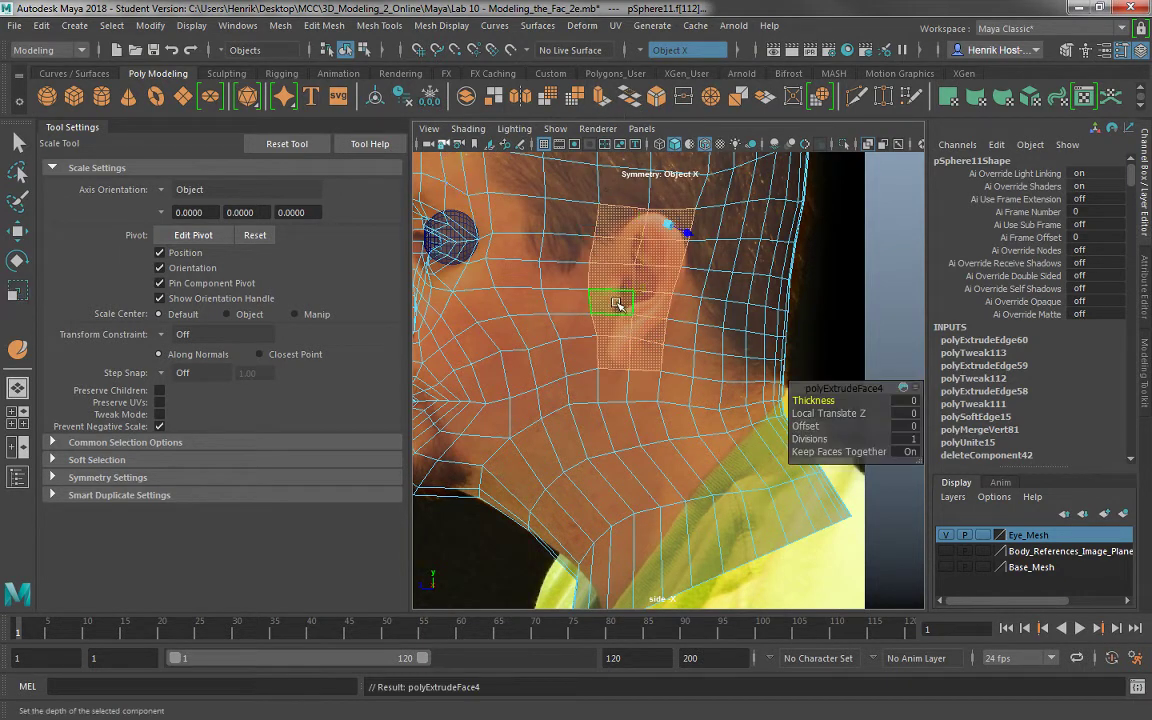
pyautogui.press('r')
pyautogui.moveTo(643, 290); pyautogui.dragTo(640, 288)
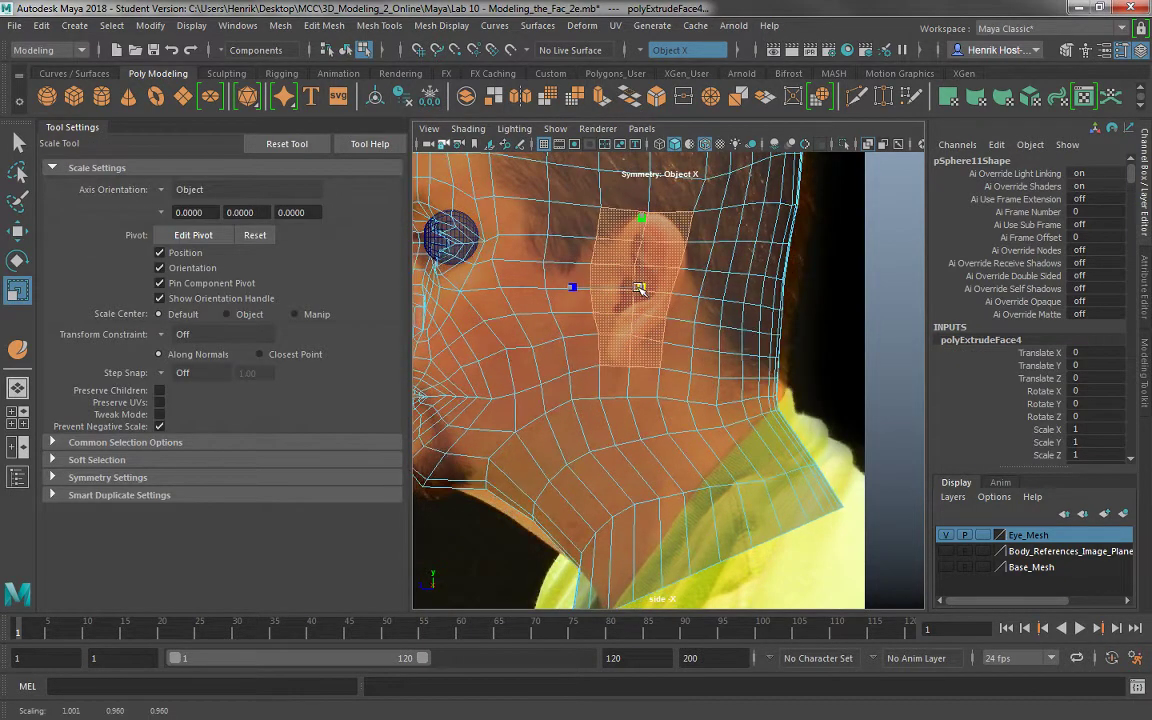
pyautogui.hotkey('ctrl', 'z')
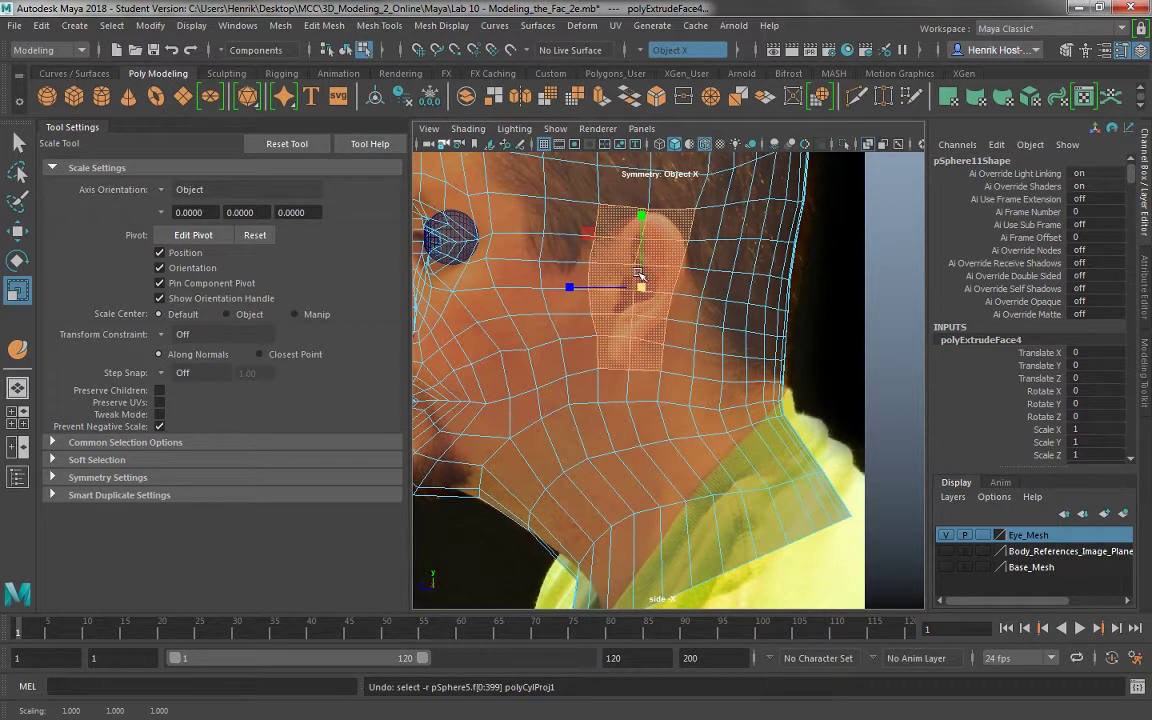
pyautogui.press('space')
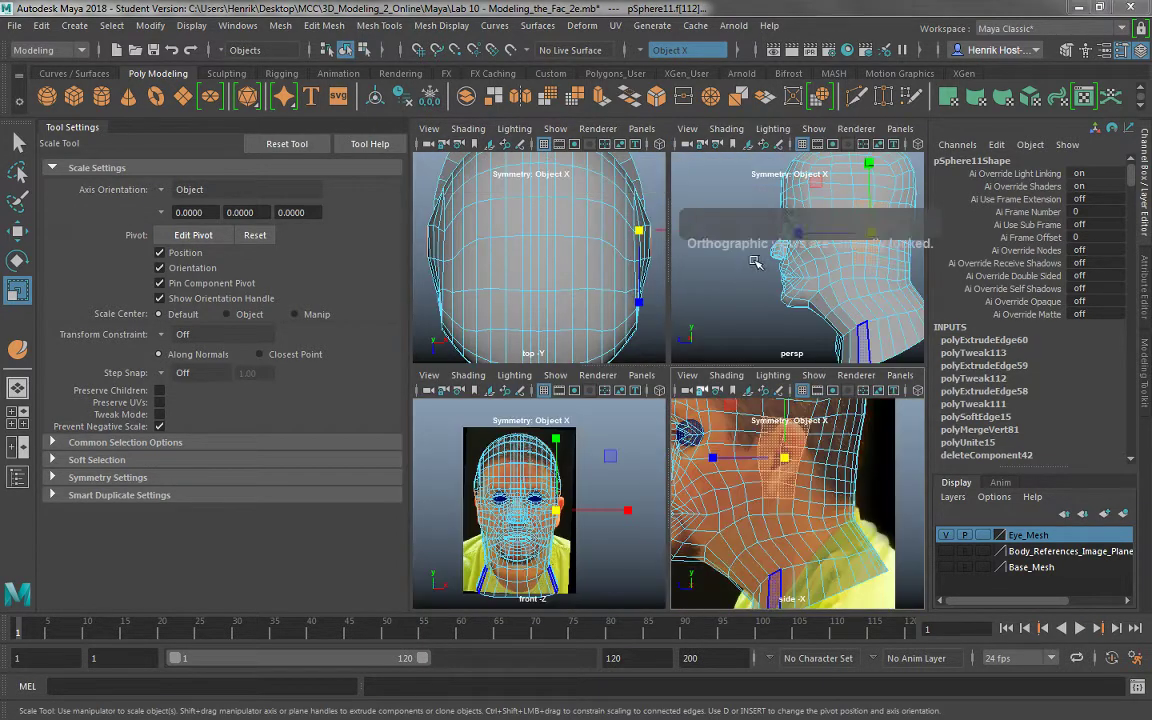
pyautogui.press('space')
pyautogui.keyDown('alt'); pyautogui.moveTo(688, 277); pyautogui.dragTo(920, 311); pyautogui.keyUp('alt')
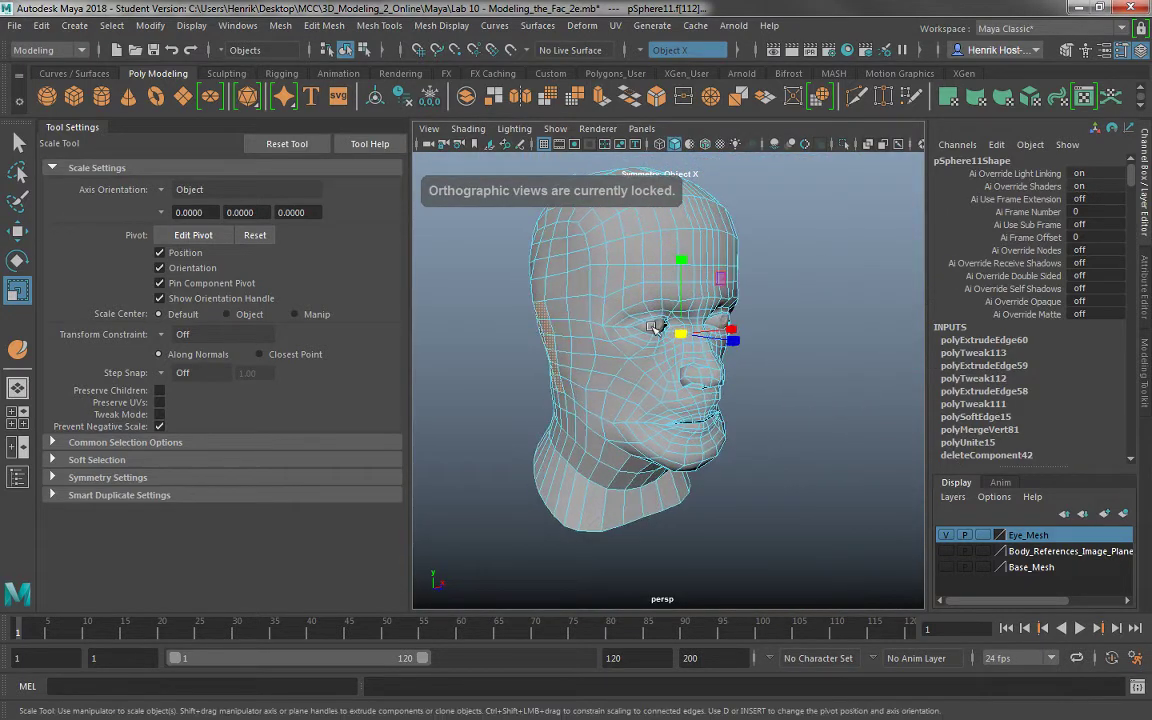
pyautogui.moveTo(682, 335); pyautogui.dragTo(622, 360)
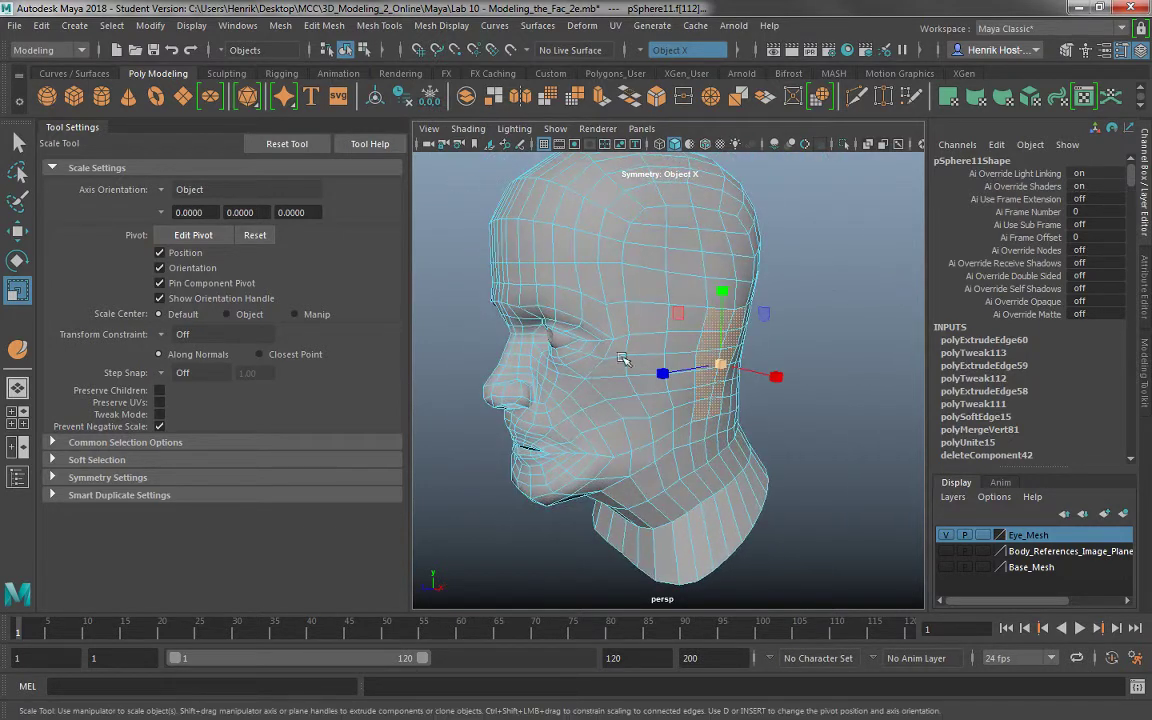
pyautogui.click(604, 98)
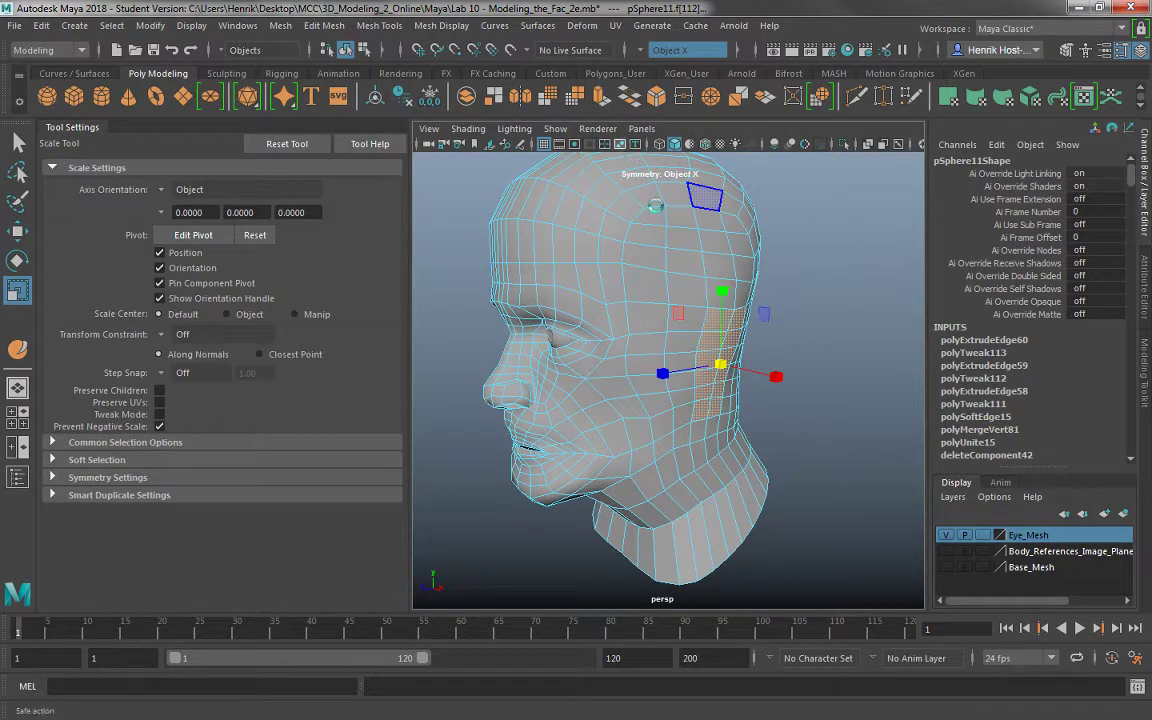
pyautogui.press('r')
pyautogui.moveTo(721, 362); pyautogui.dragTo(714, 360)
pyautogui.hotkey('ctrl', 'z')
pyautogui.keyDown('alt'); pyautogui.moveTo(690, 293); pyautogui.dragTo(691, 368, button='right'); pyautogui.keyUp('alt')
pyautogui.hotkey('ctrl', 'z')
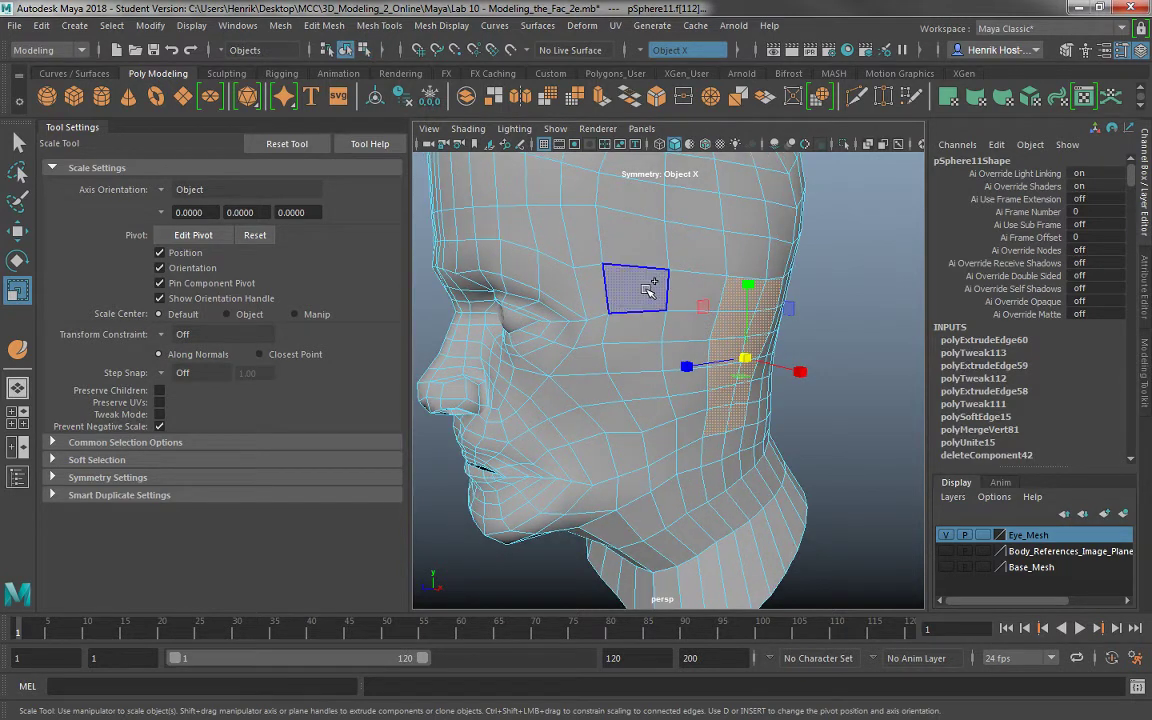
# Turn symmetry off and reselect the block of faces at the ear location on the side of the head.
pyautogui.press('r')
pyautogui.click(646, 291)
pyautogui.moveTo(646, 291); pyautogui.dragTo(648, 244)
pyautogui.keyDown('ctrl'); pyautogui.keyDown('shift'); pyautogui.moveTo(645, 306); pyautogui.dragTo(645, 209, button='right'); pyautogui.keyUp('shift'); pyautogui.keyUp('ctrl')
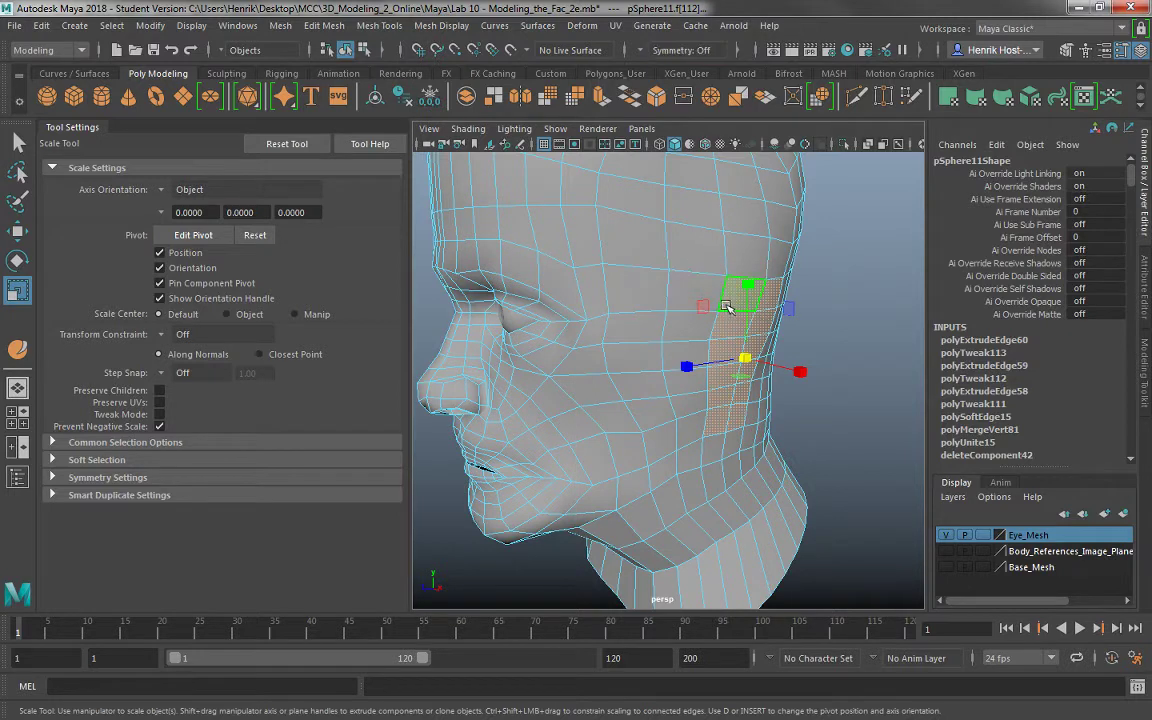
pyautogui.click(726, 306)
pyautogui.keyDown('shift'); pyautogui.doubleClick(718, 418); pyautogui.keyUp('shift')
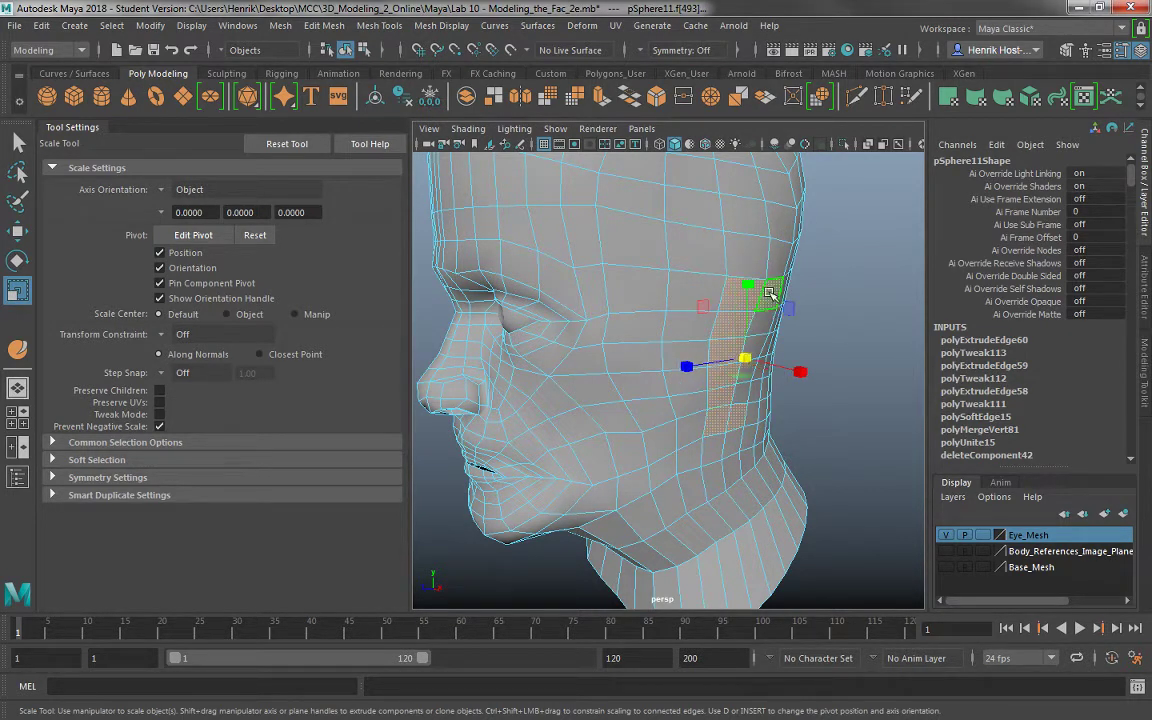
pyautogui.click(683, 350)
# Extrude the selected ear faces and scale the new faces uniformly to about 0.78.
pyautogui.press('space')
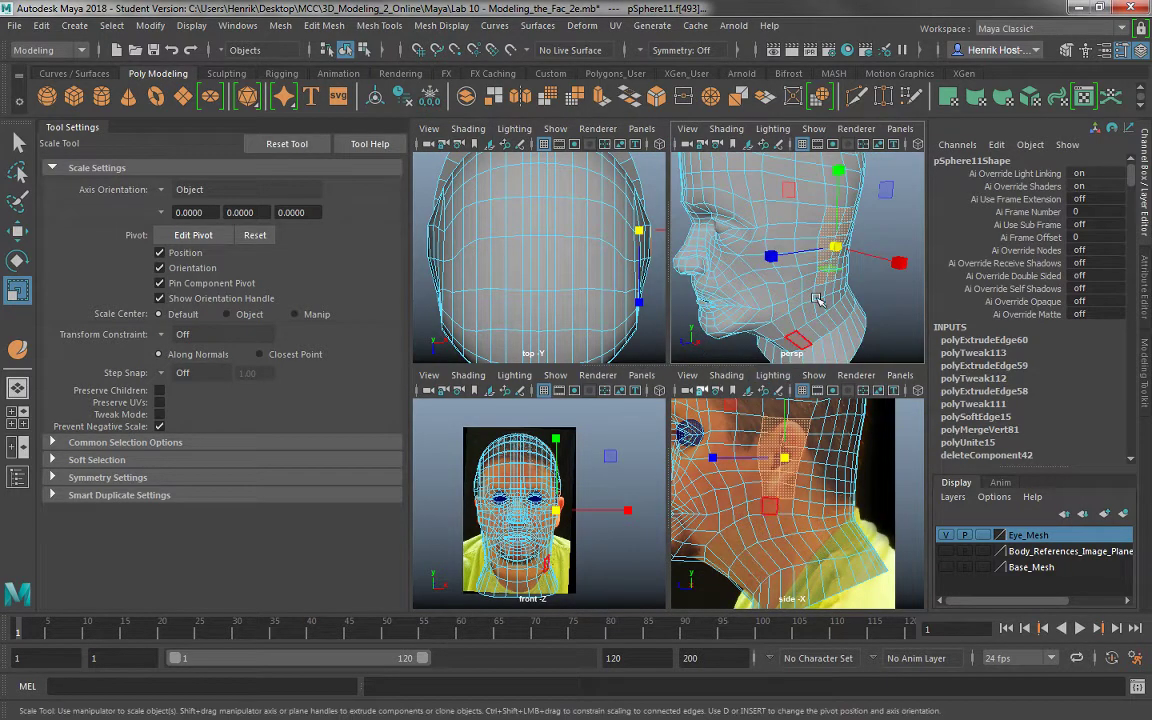
pyautogui.click(600, 96)
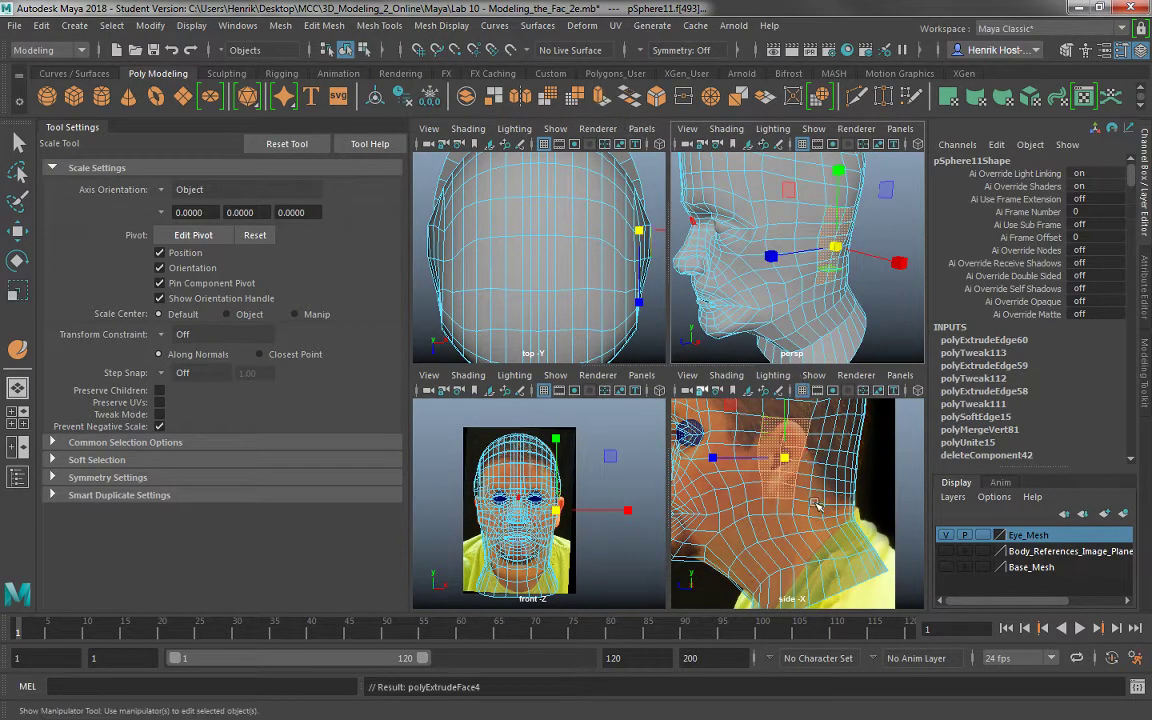
pyautogui.press('r')
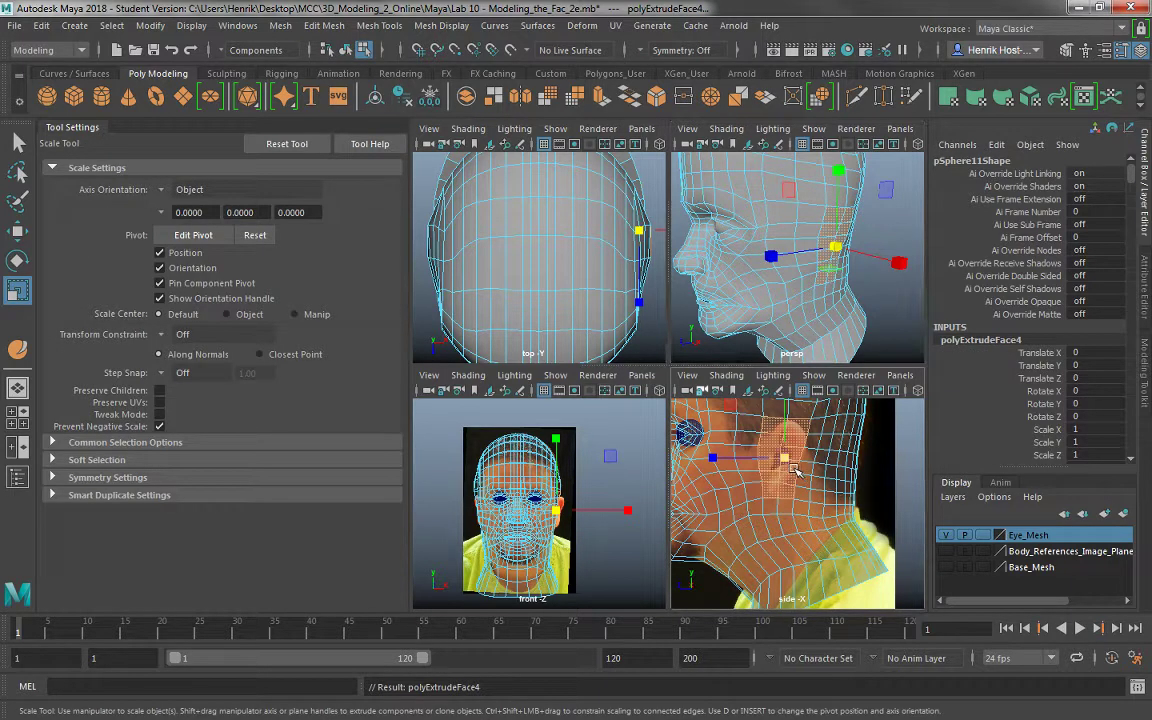
pyautogui.moveTo(786, 458); pyautogui.dragTo(776, 458)
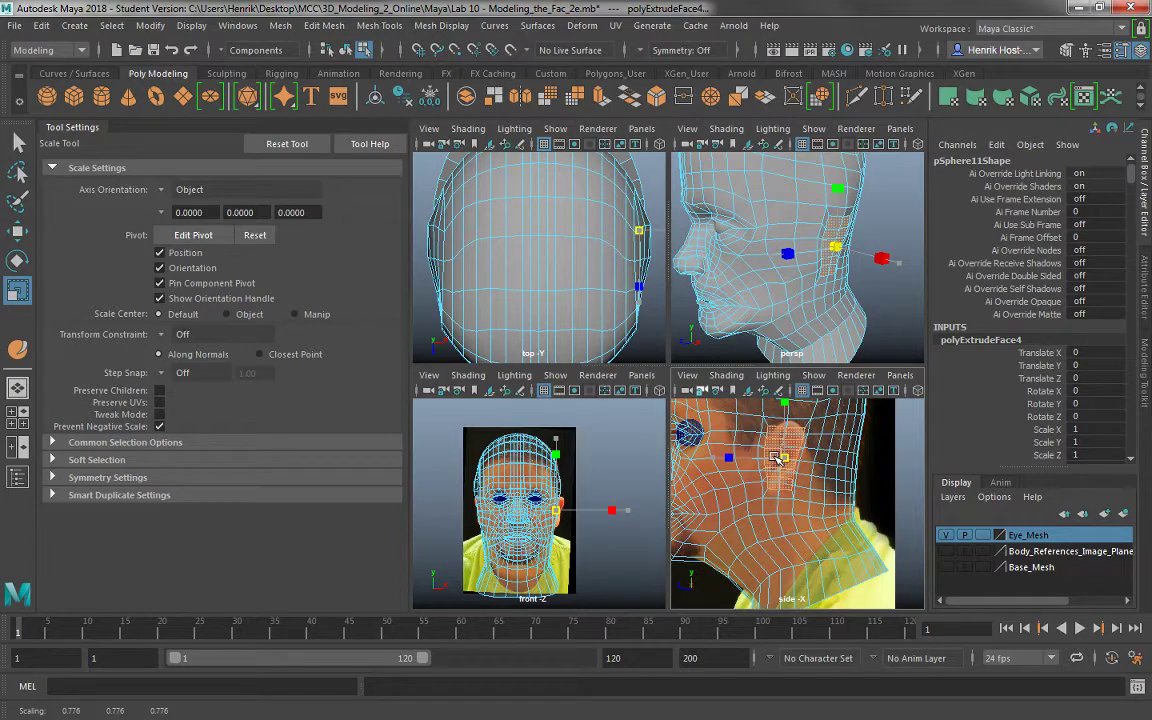
# In the side view, move the lower rear vertices of the extruded patch onto the back contour of the reference ear.
pyautogui.press('space')
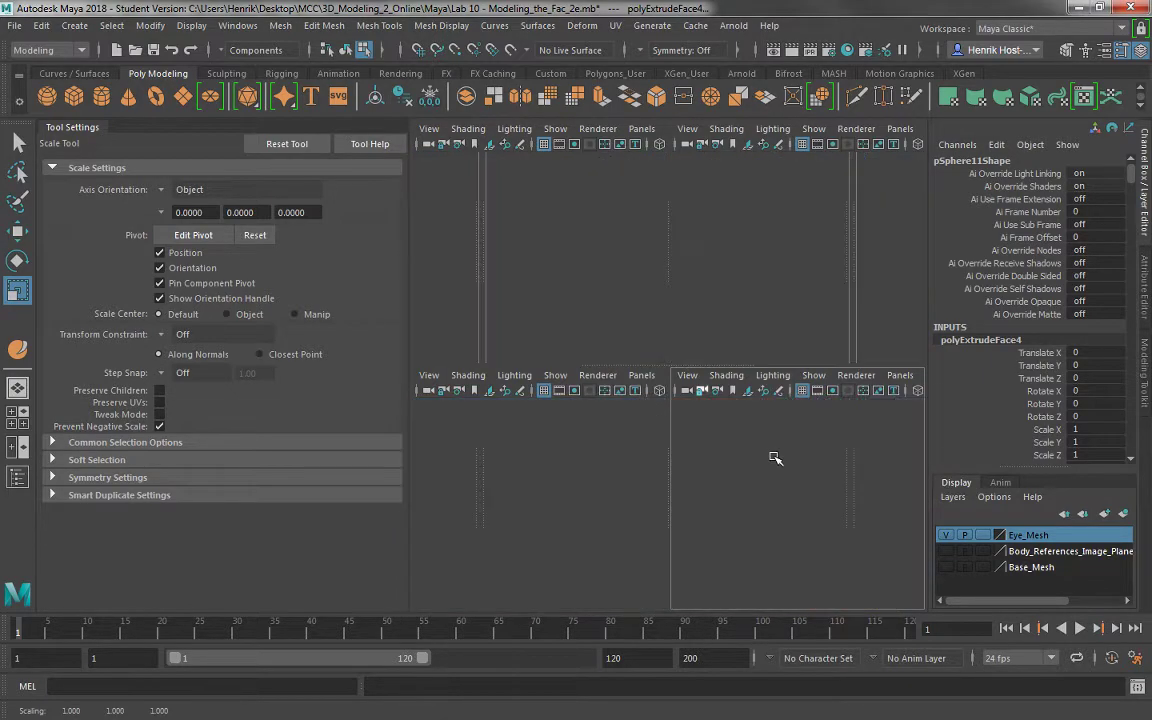
pyautogui.scroll(6, 666, 357)
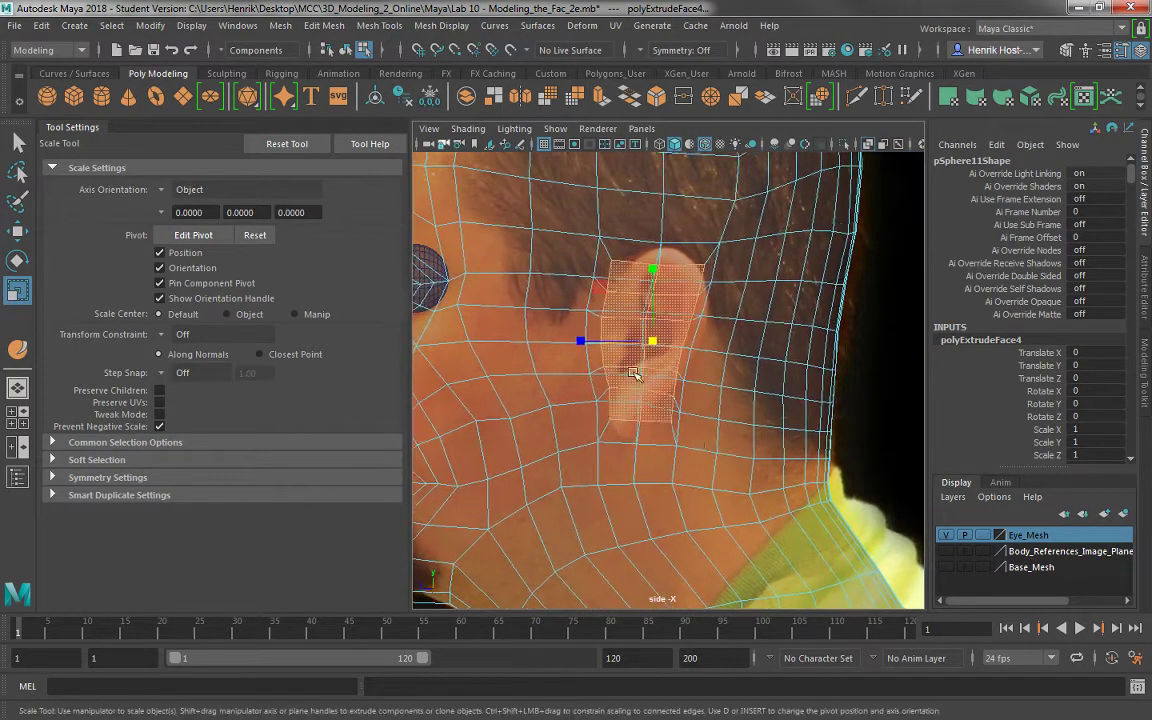
pyautogui.moveTo(656, 419); pyautogui.dragTo(586, 243, button='right')
pyautogui.click(665, 453)
pyautogui.click(670, 449)
pyautogui.press('w')
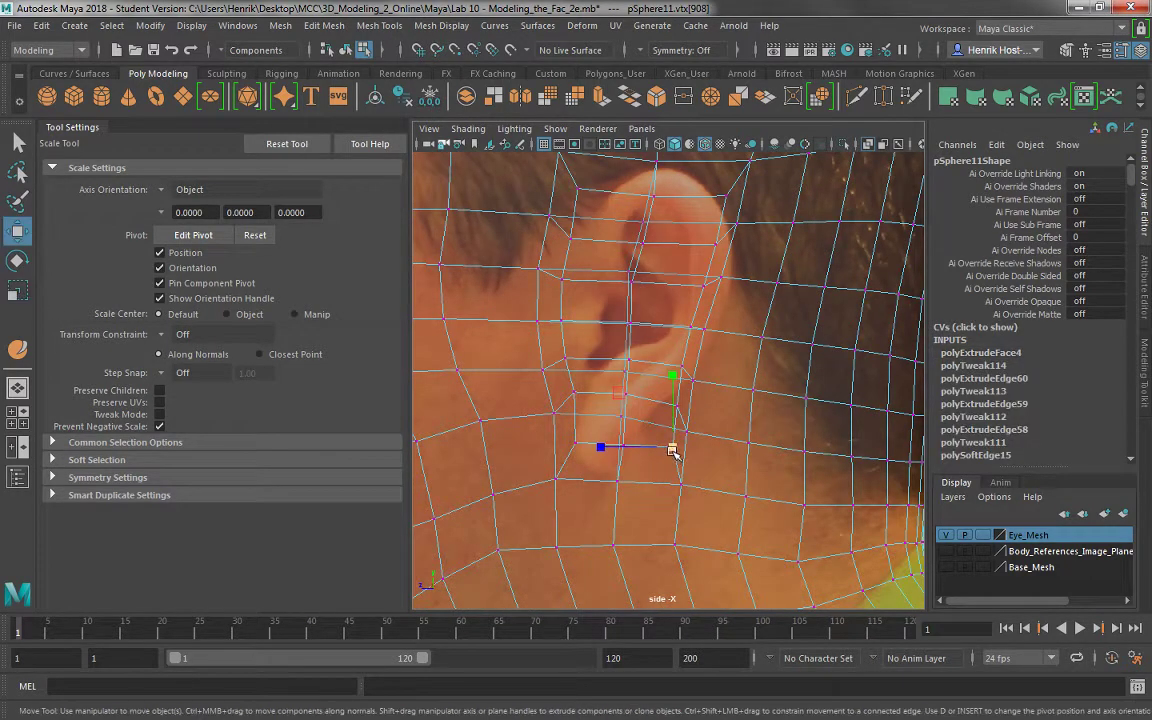
pyautogui.moveTo(673, 450); pyautogui.dragTo(678, 366)
pyautogui.click(678, 365)
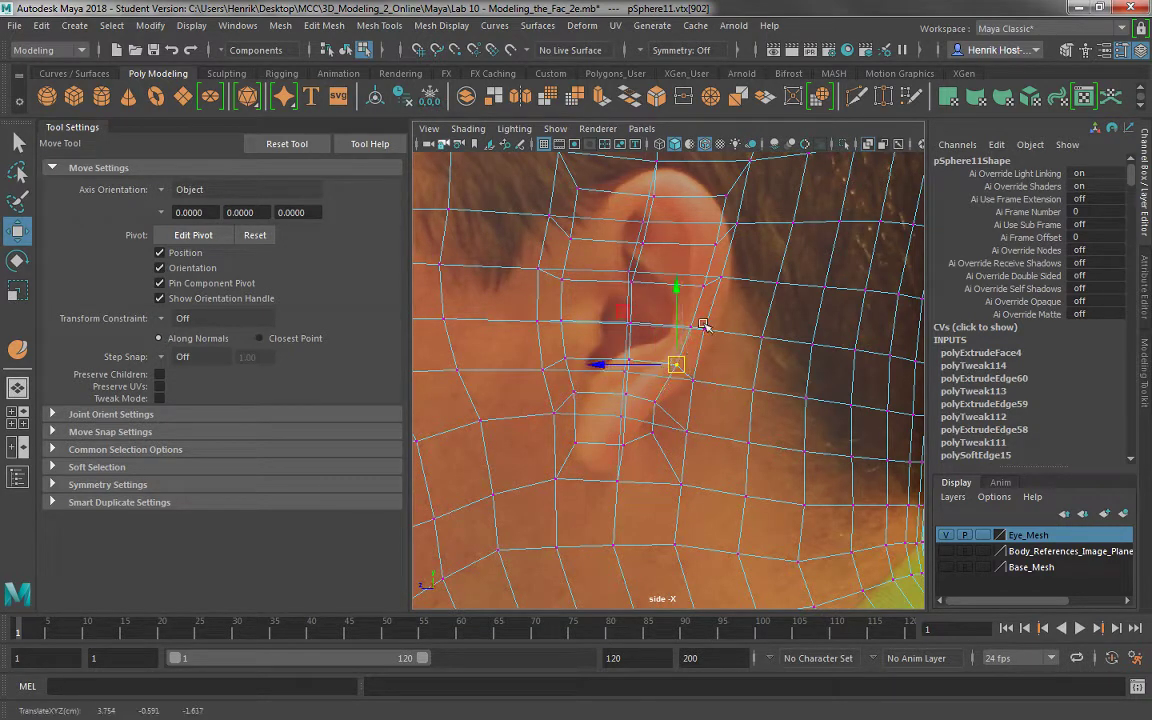
# Move the top three vertices of the extruded patch onto the upper curve of the reference ear.
pyautogui.click(720, 203)
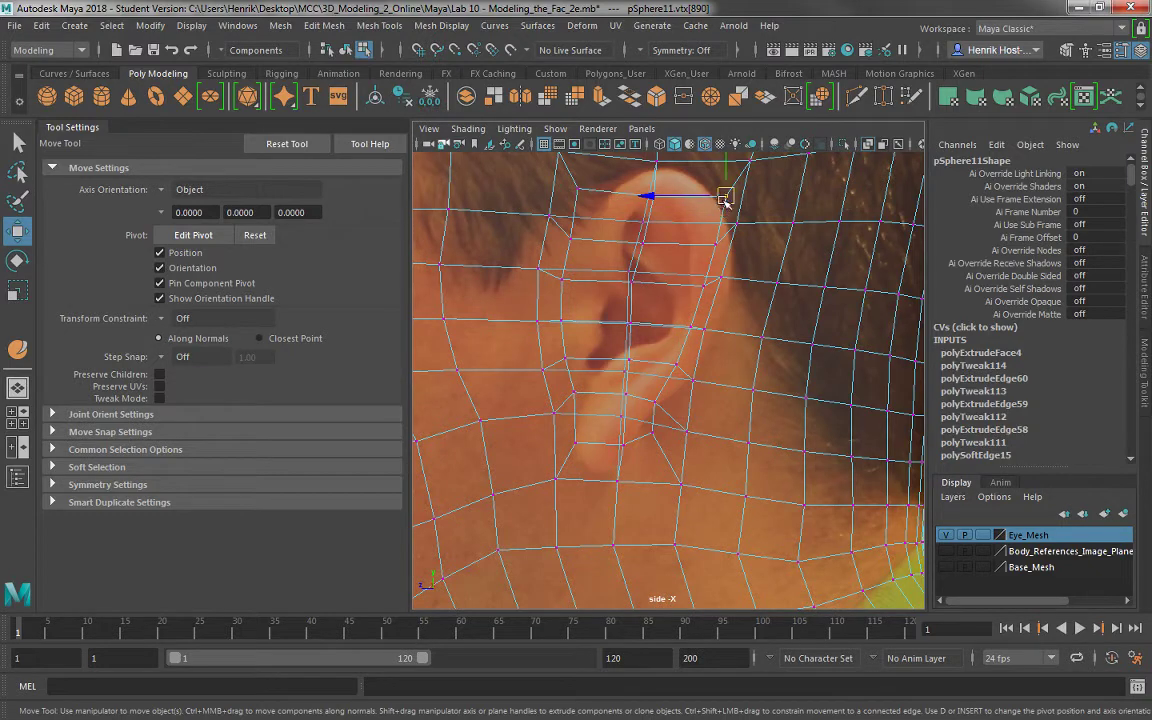
pyautogui.moveTo(724, 199); pyautogui.dragTo(697, 203)
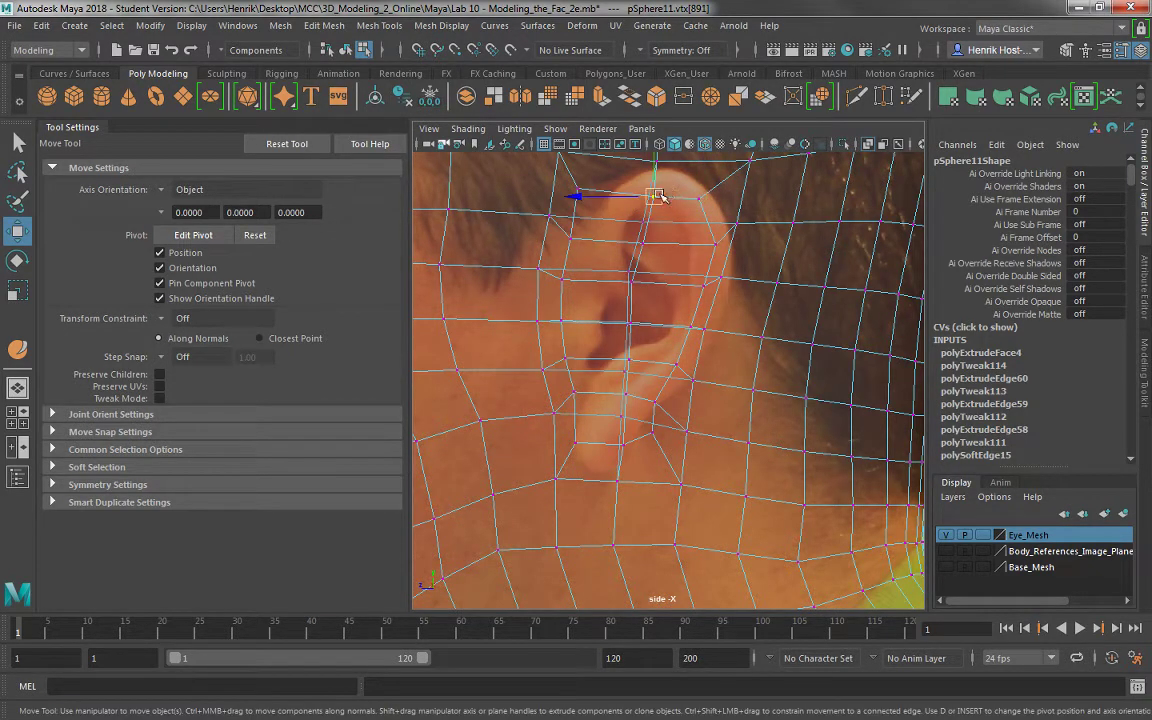
pyautogui.moveTo(660, 196); pyautogui.dragTo(655, 190)
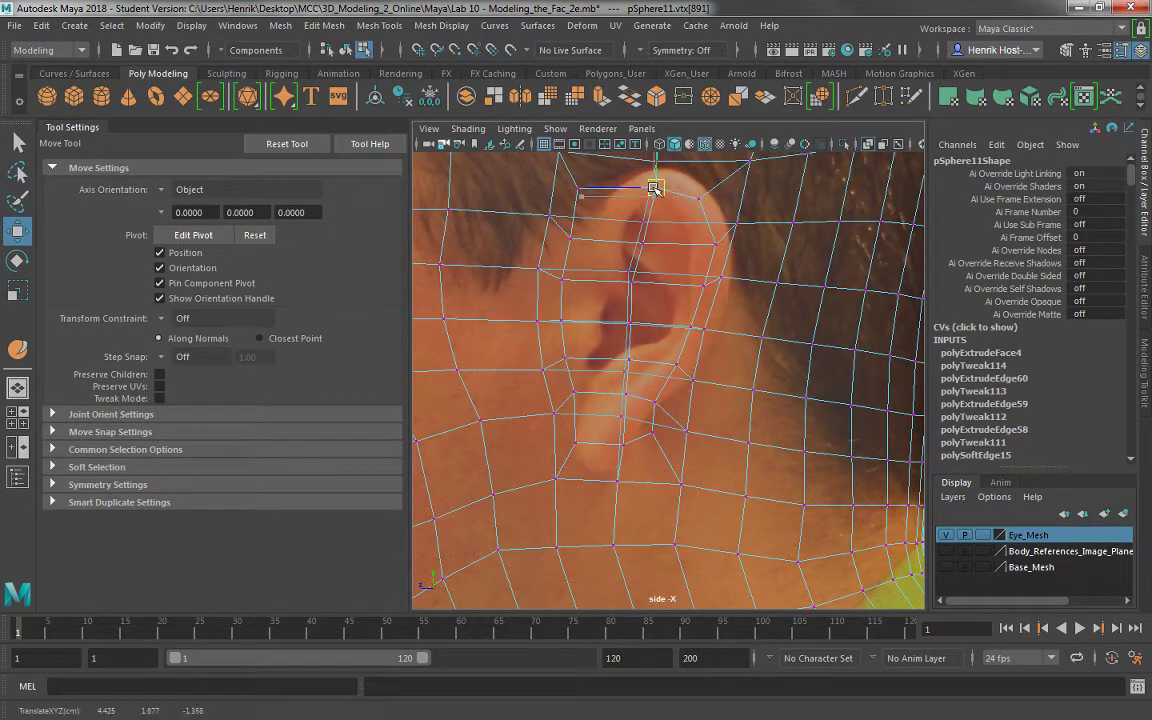
pyautogui.click(583, 186)
pyautogui.moveTo(580, 189); pyautogui.dragTo(610, 196)
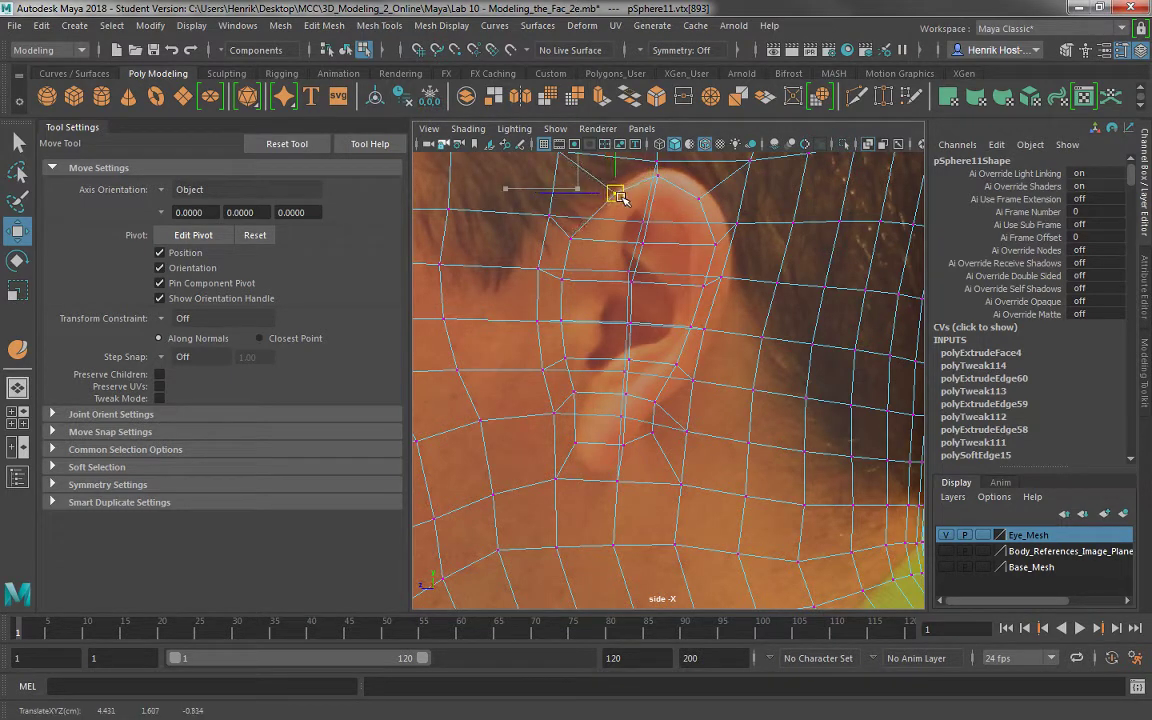
# Move the front-edge vertices of the extruded patch inward to follow the front contour of the reference ear.
pyautogui.click(571, 237)
pyautogui.moveTo(571, 238); pyautogui.dragTo(609, 243)
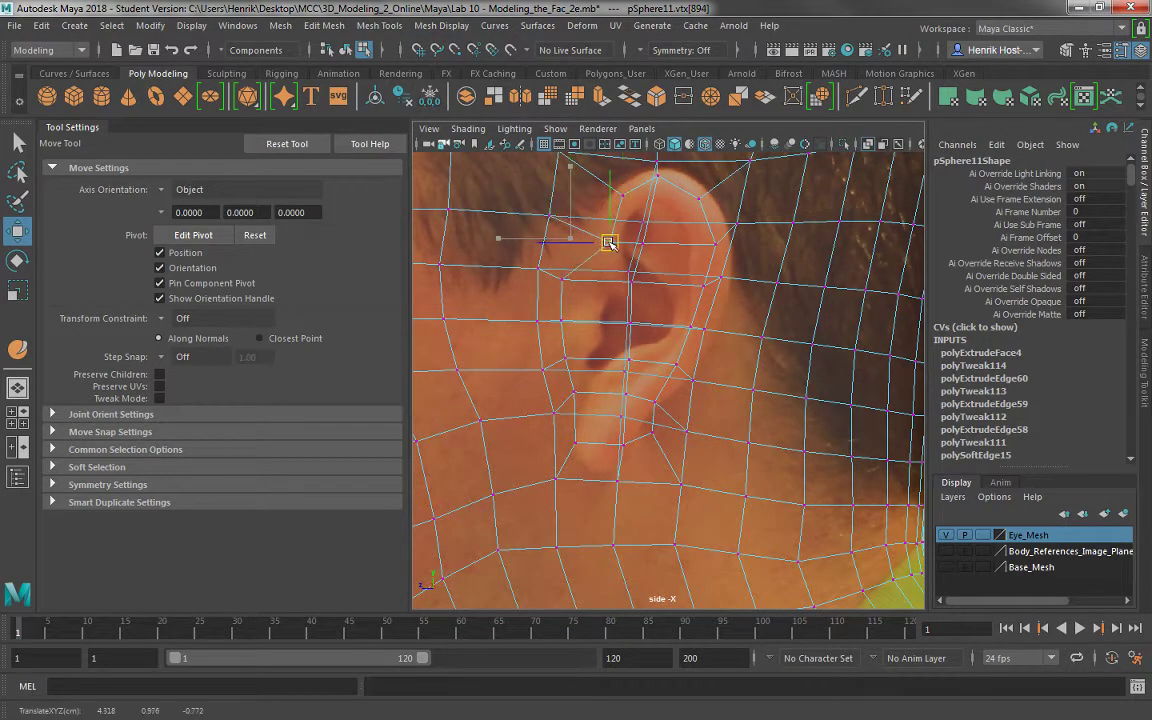
pyautogui.click(556, 278)
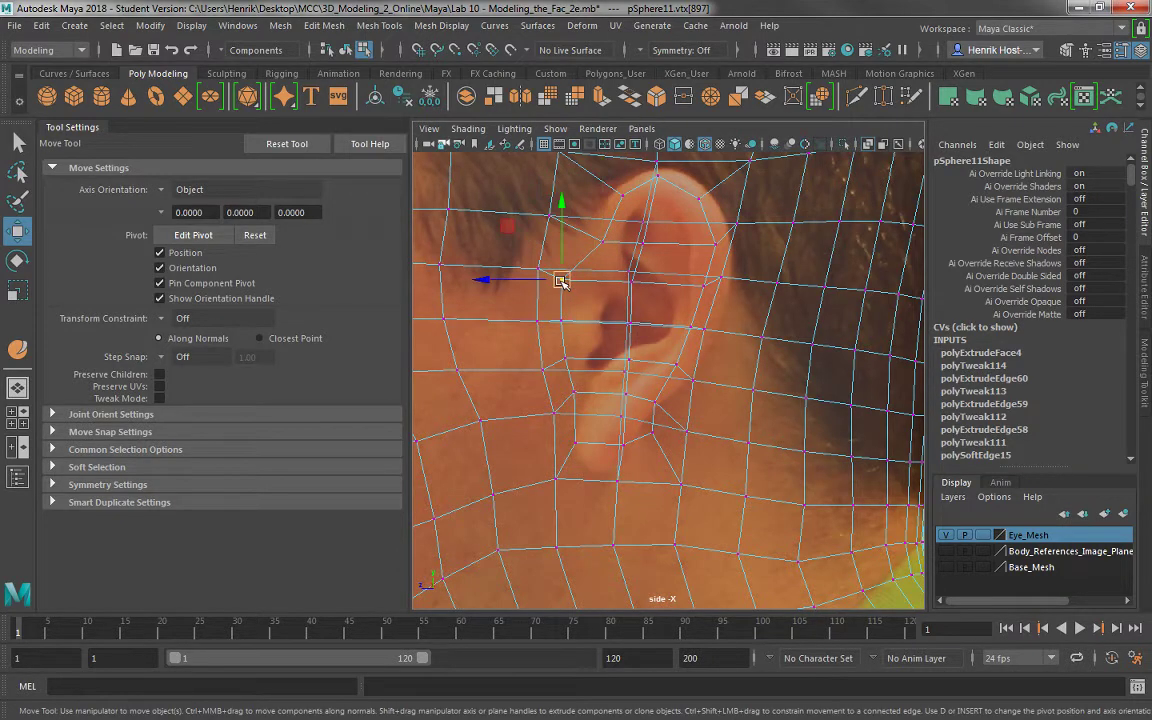
pyautogui.moveTo(556, 278); pyautogui.dragTo(590, 284)
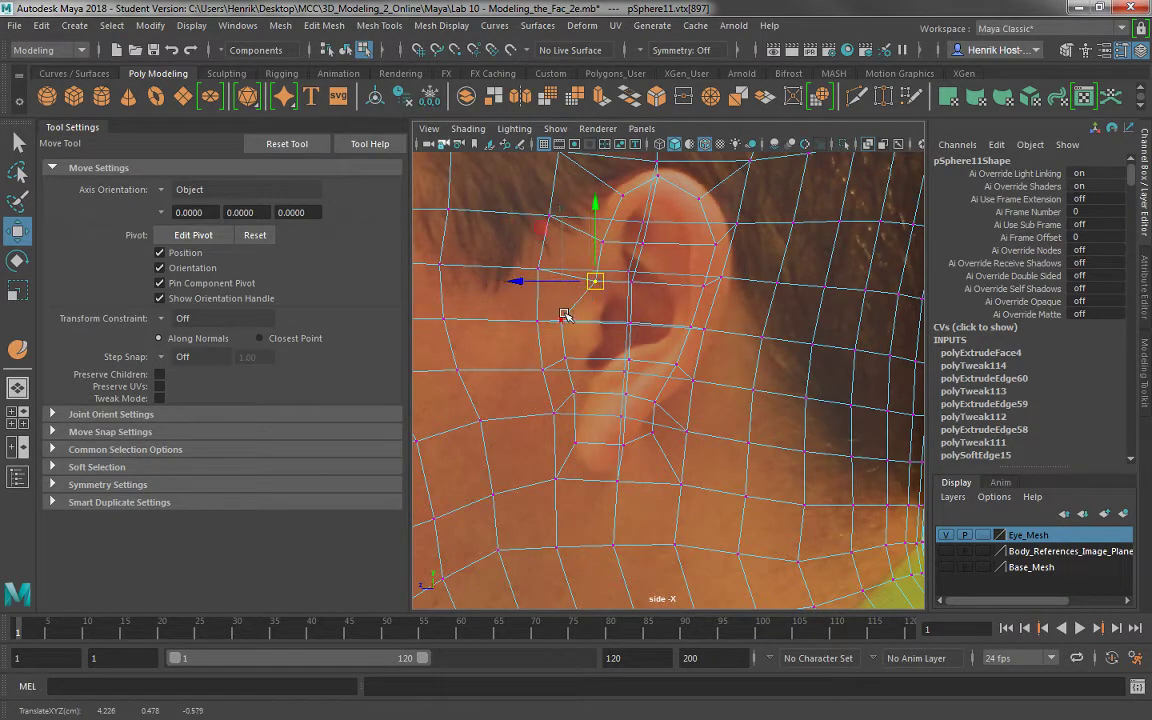
pyautogui.click(563, 318)
pyautogui.moveTo(547, 325); pyautogui.dragTo(595, 442)
pyautogui.click(570, 354)
pyautogui.click(577, 392)
# Raise and tighten the three bottom vertices of the extruded patch to round off its lower end above the earlobe.
pyautogui.click(576, 443)
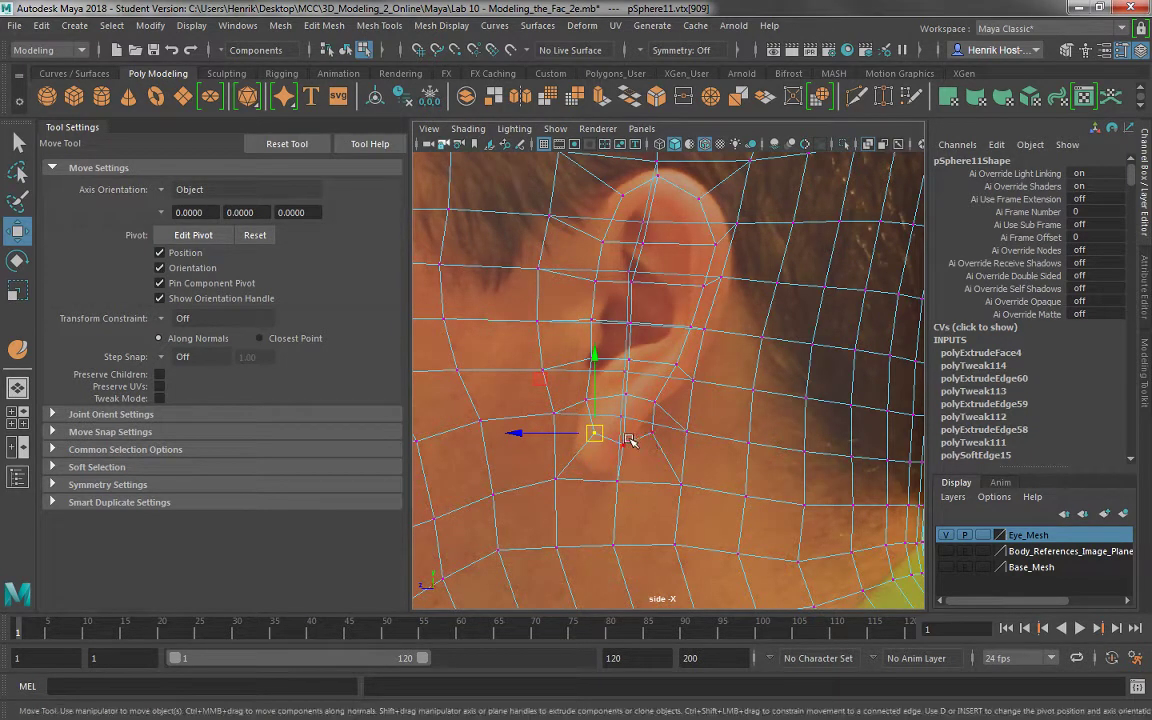
pyautogui.click(624, 440)
pyautogui.click(593, 435)
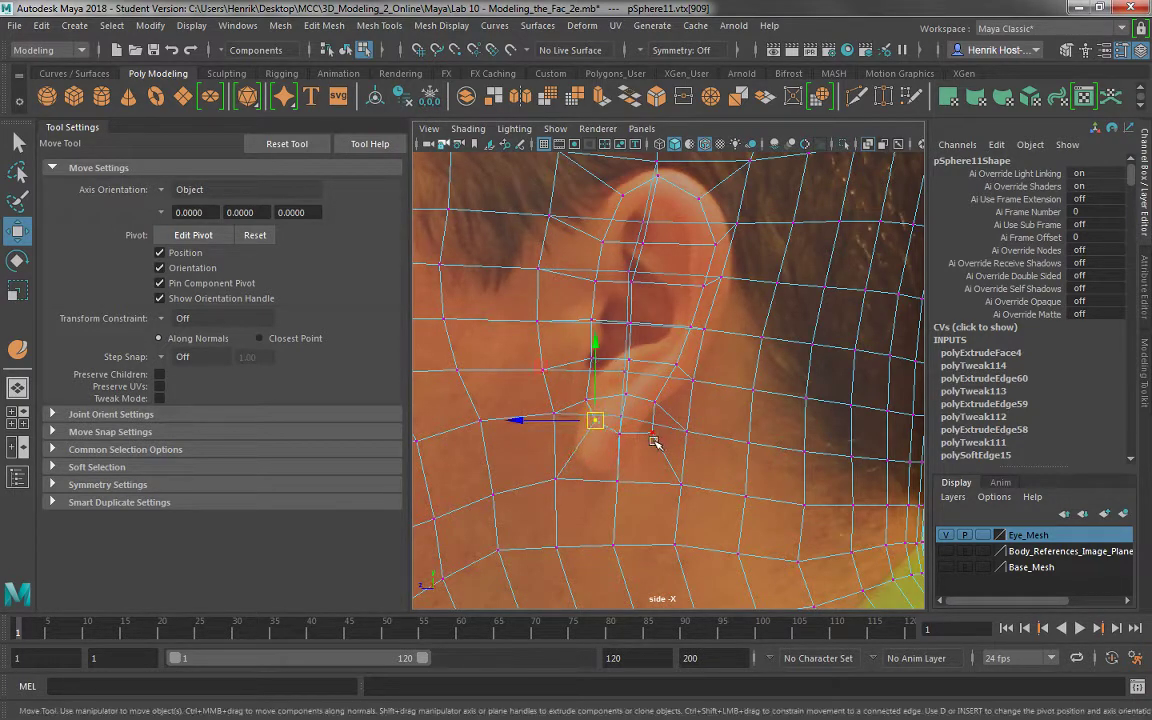
pyautogui.click(646, 425)
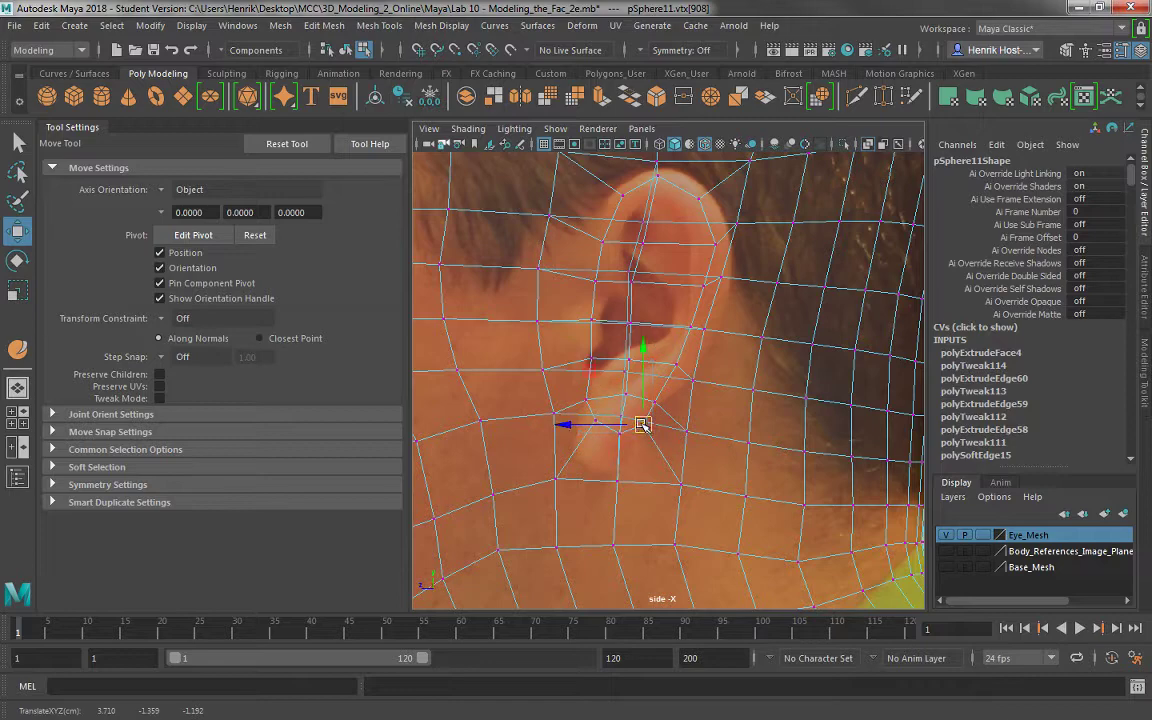
# Examine the reshaped ear patch in the perspective view and against the side reference image.
pyautogui.press('space')
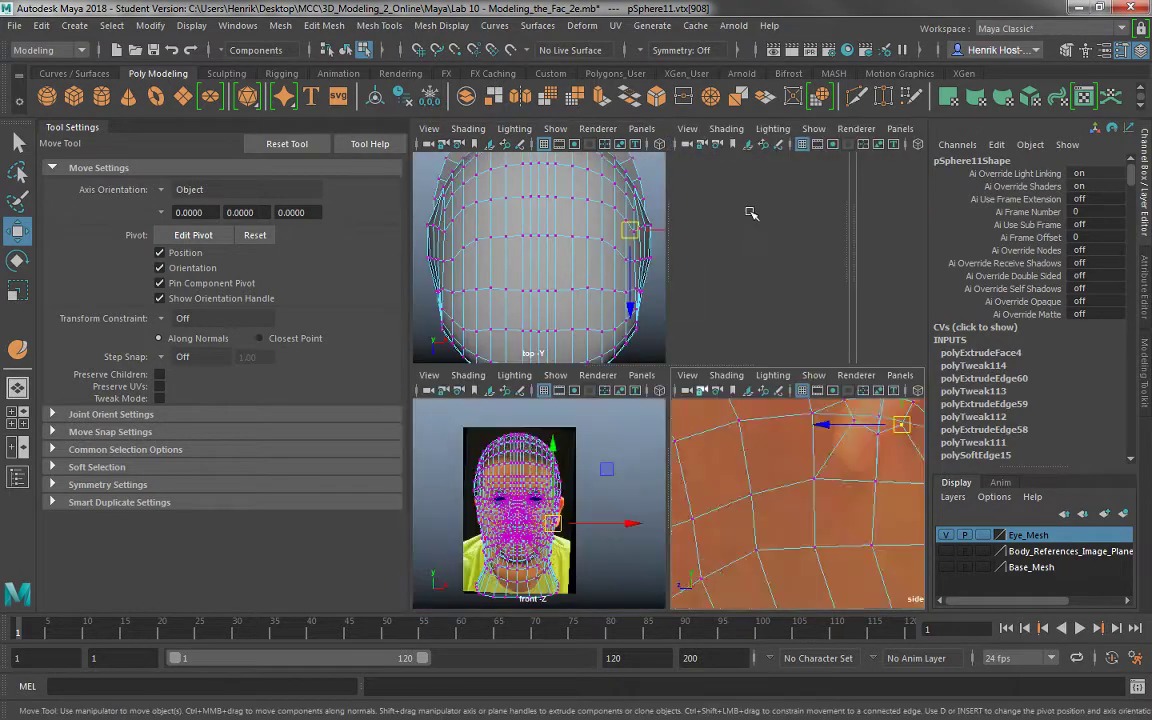
pyautogui.keyDown('alt'); pyautogui.moveTo(820, 203); pyautogui.dragTo(810, 217); pyautogui.keyUp('alt')
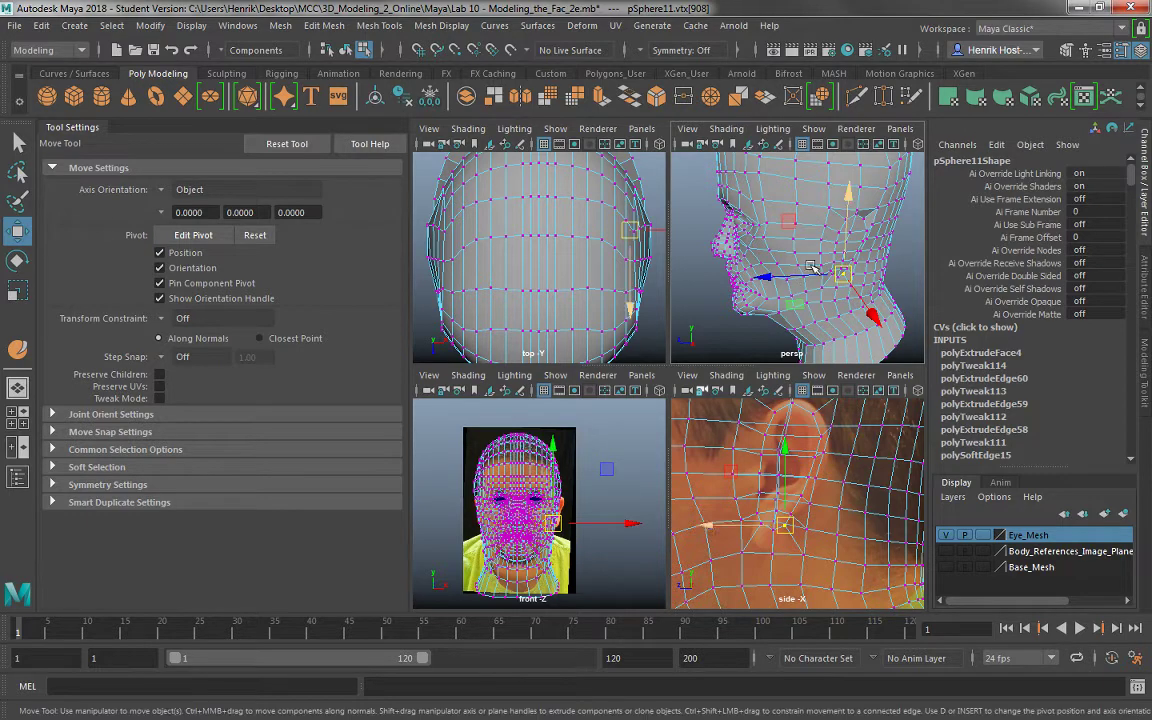
pyautogui.keyDown('alt'); pyautogui.moveTo(730, 212); pyautogui.dragTo(777, 240); pyautogui.keyUp('alt')
pyautogui.scroll(-5, 777, 240)
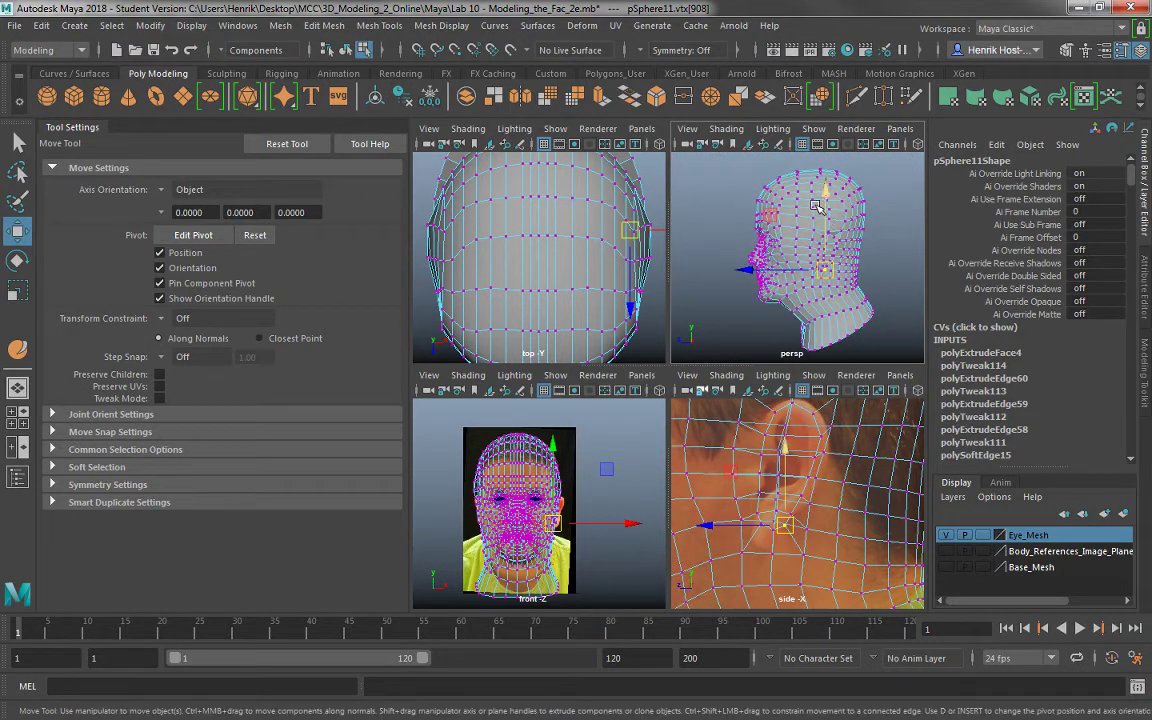
pyautogui.scroll(-1, 779, 427)
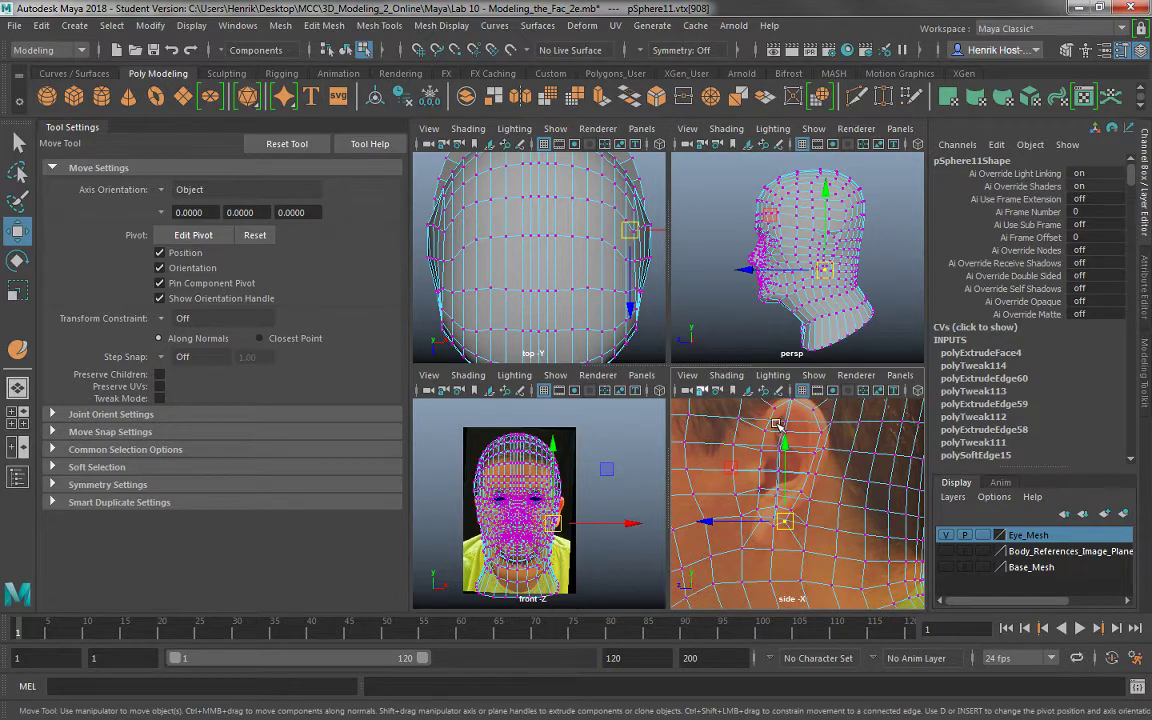
pyautogui.press('space')
pyautogui.press('space')
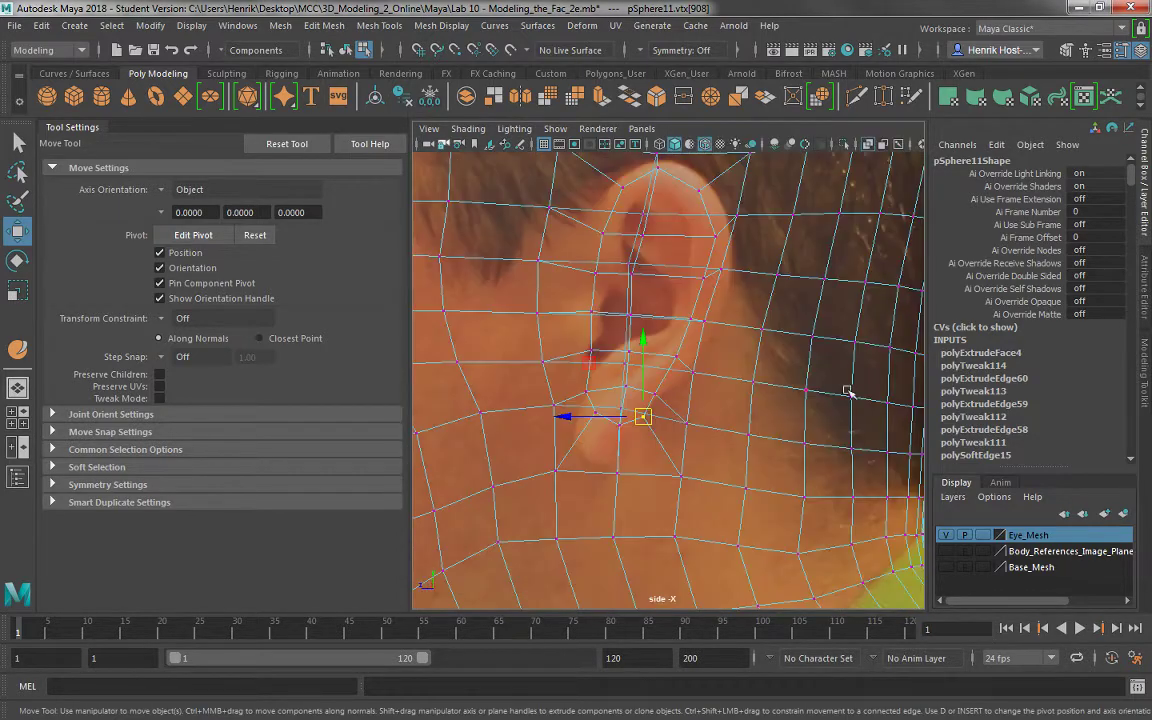
pyautogui.scroll(-5, 805, 428)
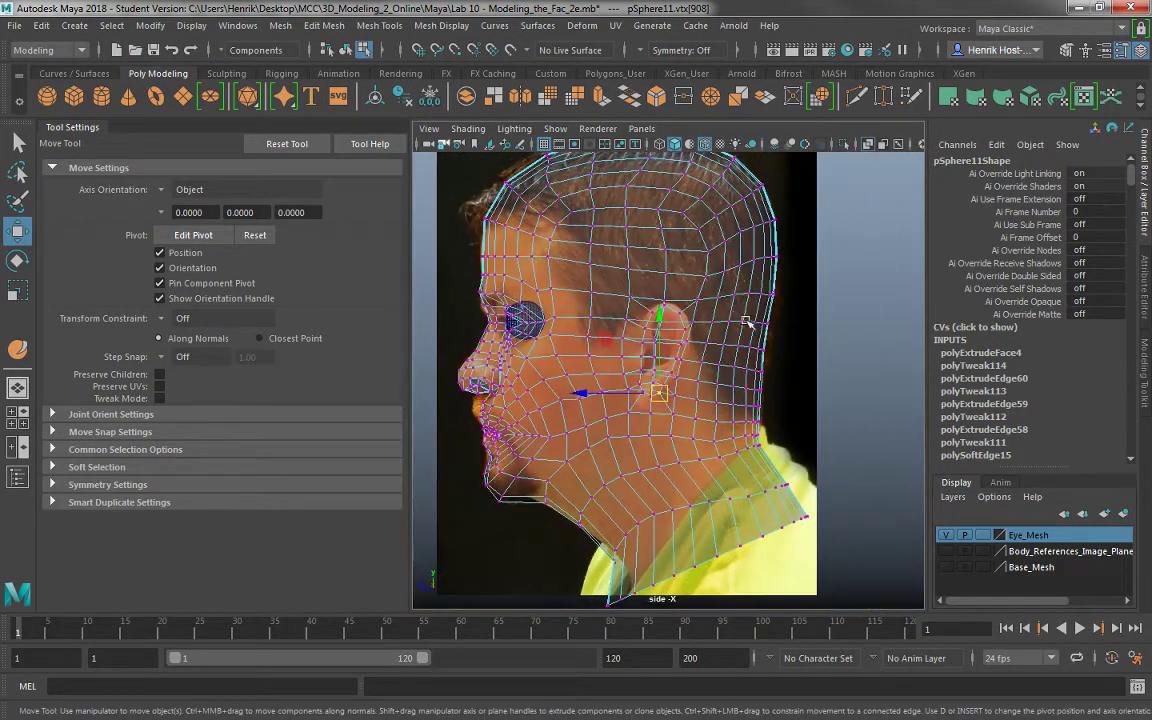
pyautogui.scroll(5, 651, 330)
pyautogui.rightClick(645, 284)
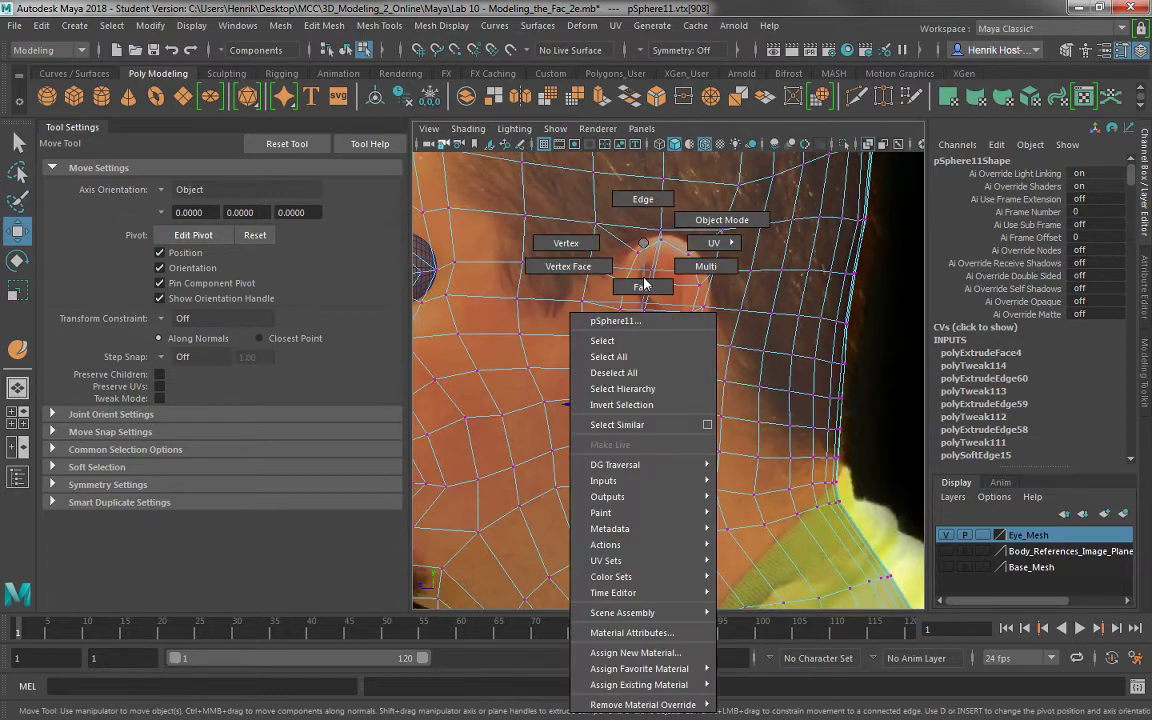
pyautogui.click(645, 287)
pyautogui.press('space')
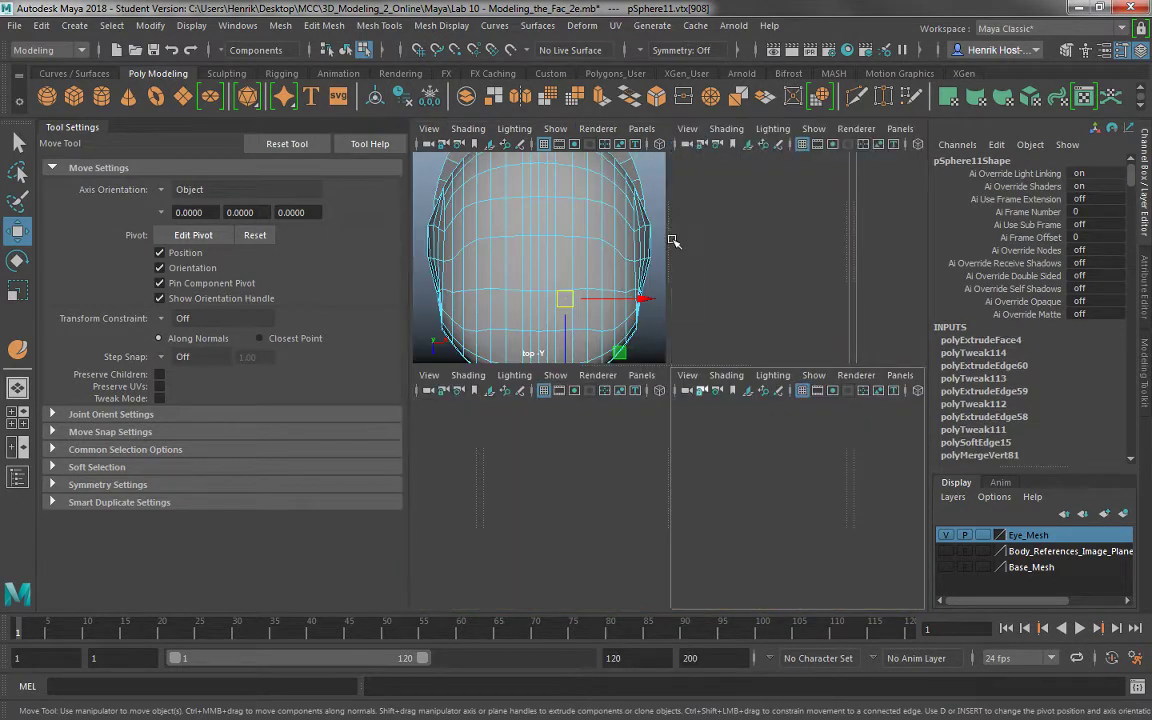
pyautogui.scroll(5, 772, 229)
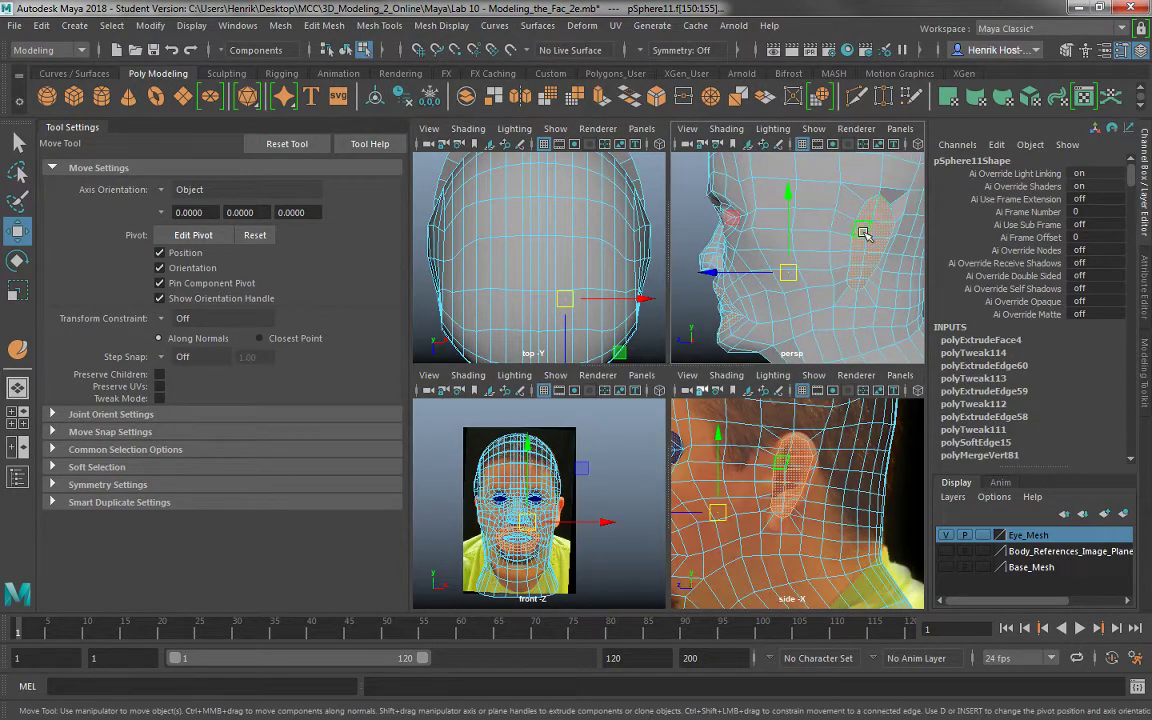
pyautogui.keyDown('alt'); pyautogui.moveTo(864, 233); pyautogui.dragTo(760, 271); pyautogui.keyUp('alt')
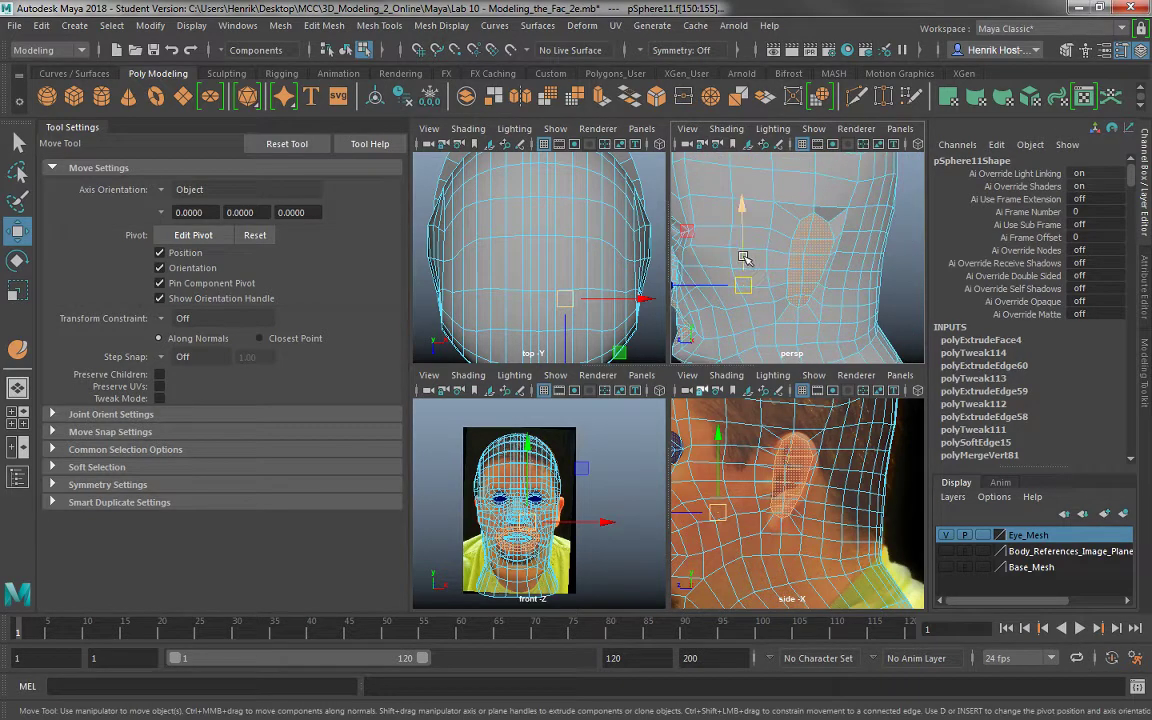
pyautogui.click(604, 98)
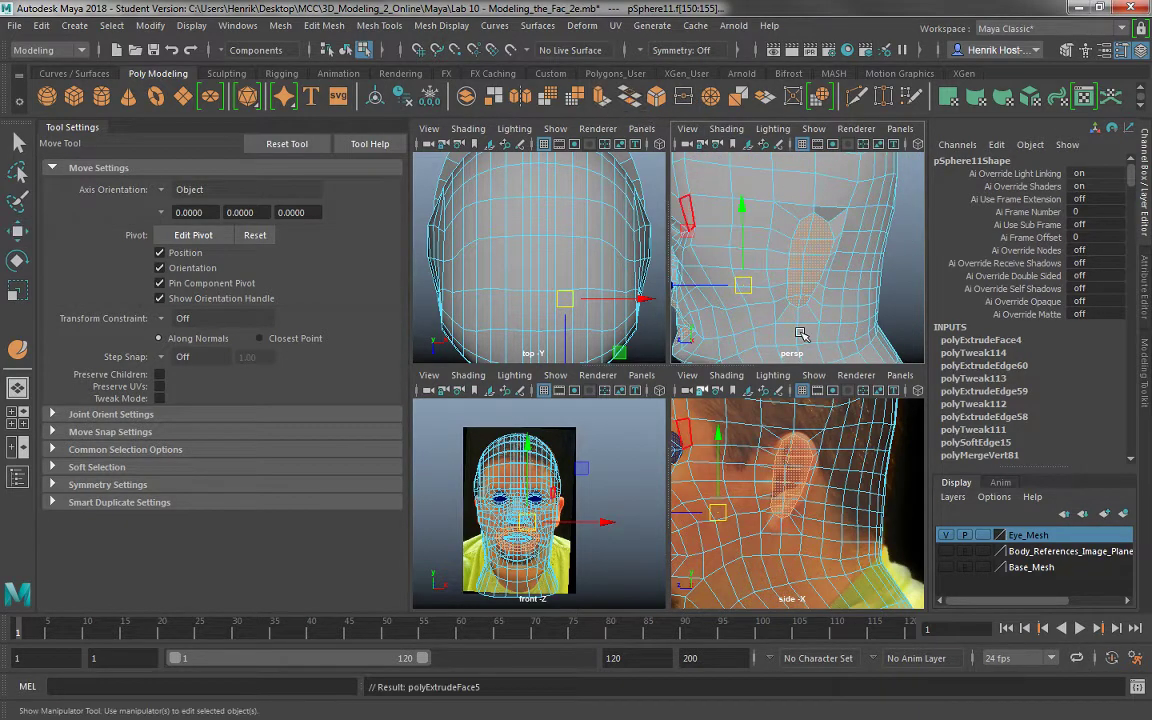
pyautogui.scroll(-6, 737, 203)
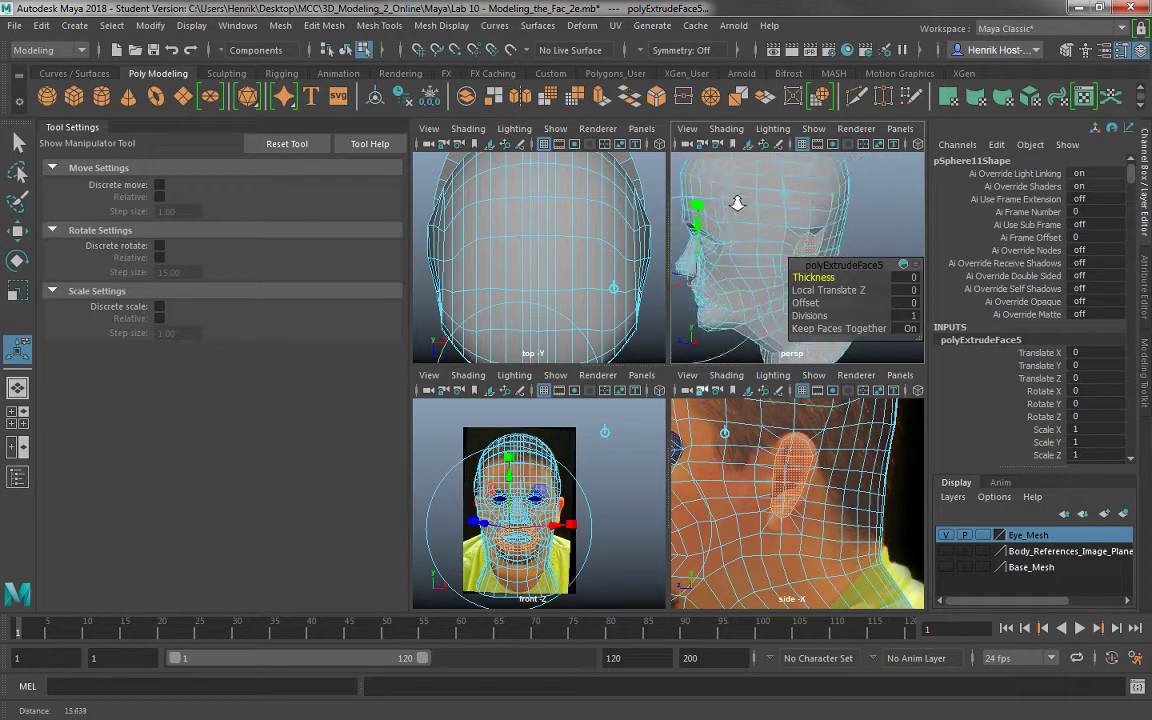
pyautogui.keyDown('alt'); pyautogui.moveTo(737, 203); pyautogui.dragTo(976, 192); pyautogui.keyUp('alt')
pyautogui.hotkey('ctrl', 'z')
pyautogui.hotkey('ctrl', 'z')
pyautogui.hotkey('ctrl', 'z')
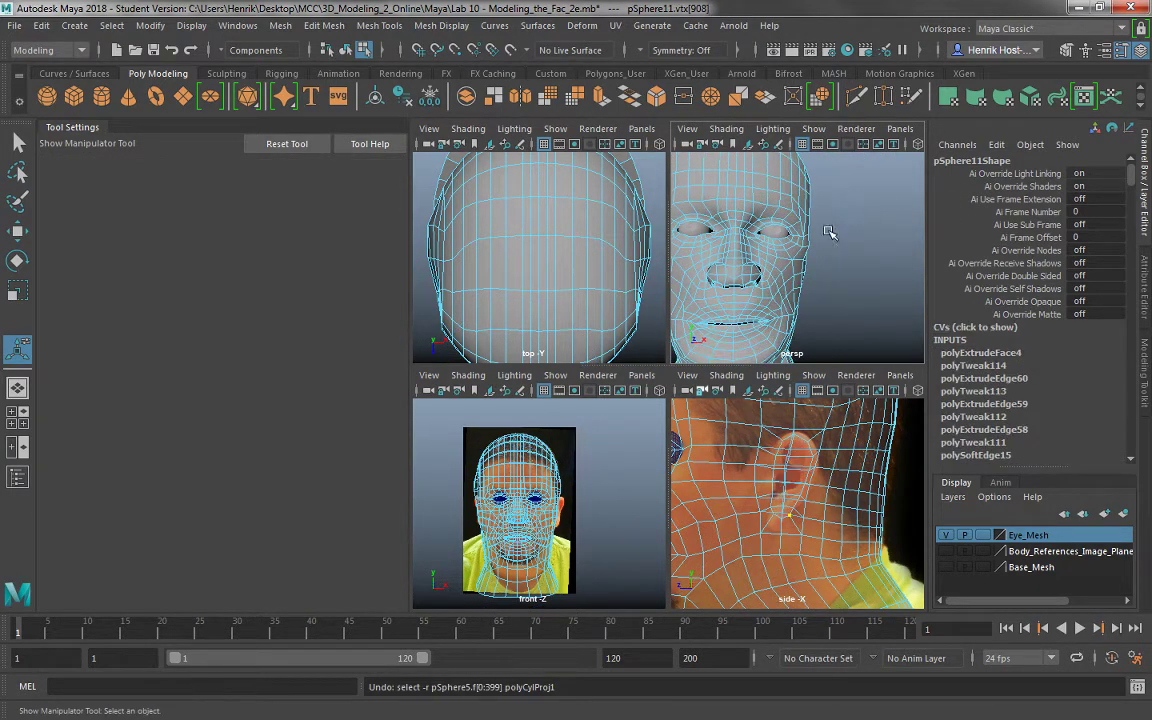
# Reselect all faces of the ear patch, extrude them and pull the extrusion outward from the side of the head.
pyautogui.keyDown('alt'); pyautogui.moveTo(829, 232); pyautogui.dragTo(702, 247); pyautogui.keyUp('alt')
pyautogui.scroll(6, 800, 322)
pyautogui.keyDown('alt'); pyautogui.moveTo(785, 291); pyautogui.dragTo(748, 291); pyautogui.keyUp('alt')
pyautogui.click(800, 322)
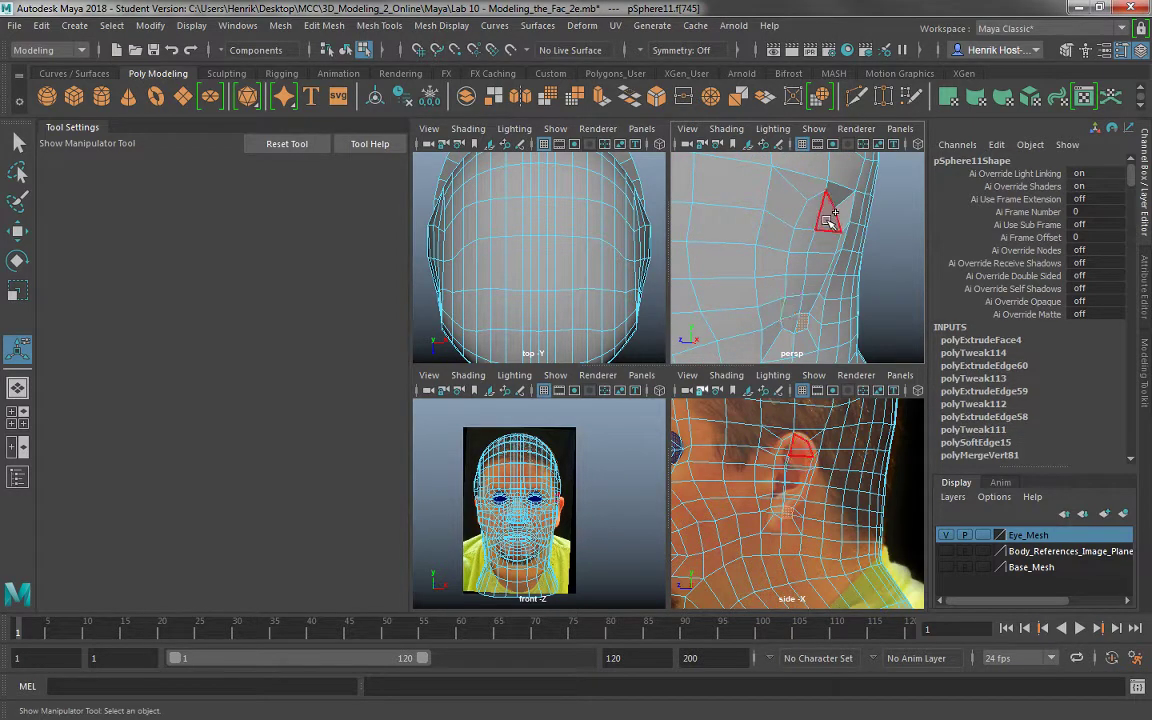
pyautogui.click(794, 296)
pyautogui.keyDown('shift'); pyautogui.click(790, 321); pyautogui.keyUp('shift')
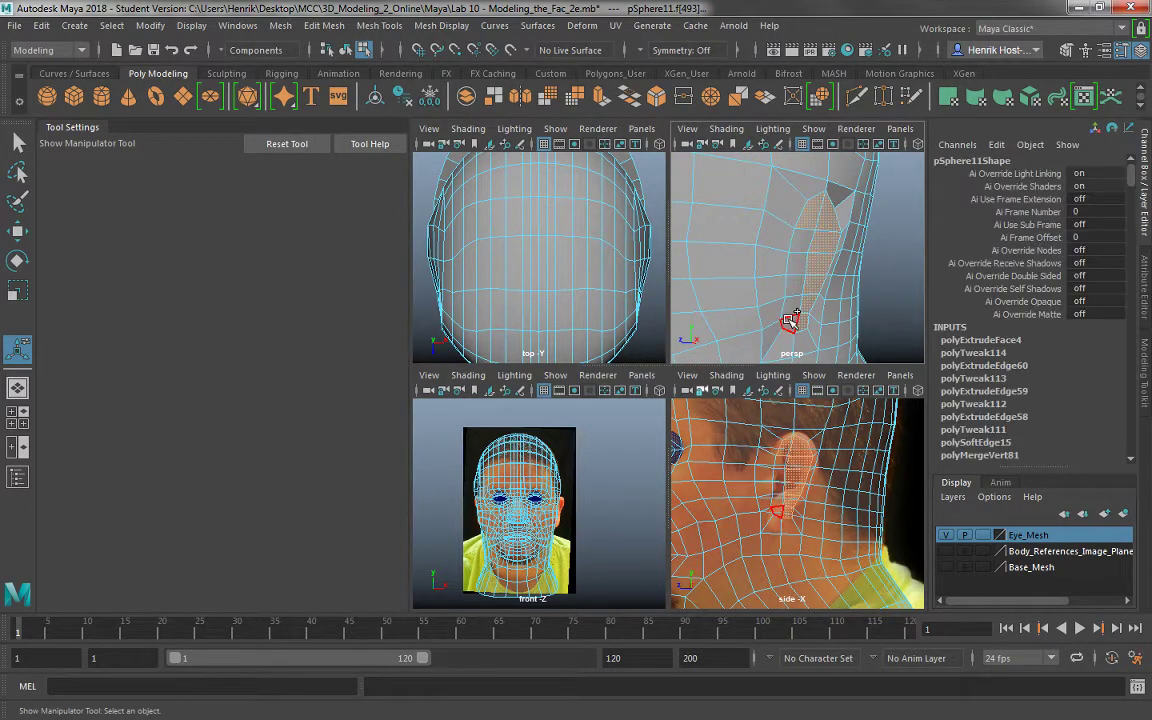
pyautogui.keyDown('alt'); pyautogui.moveTo(810, 285); pyautogui.dragTo(793, 286); pyautogui.keyUp('alt')
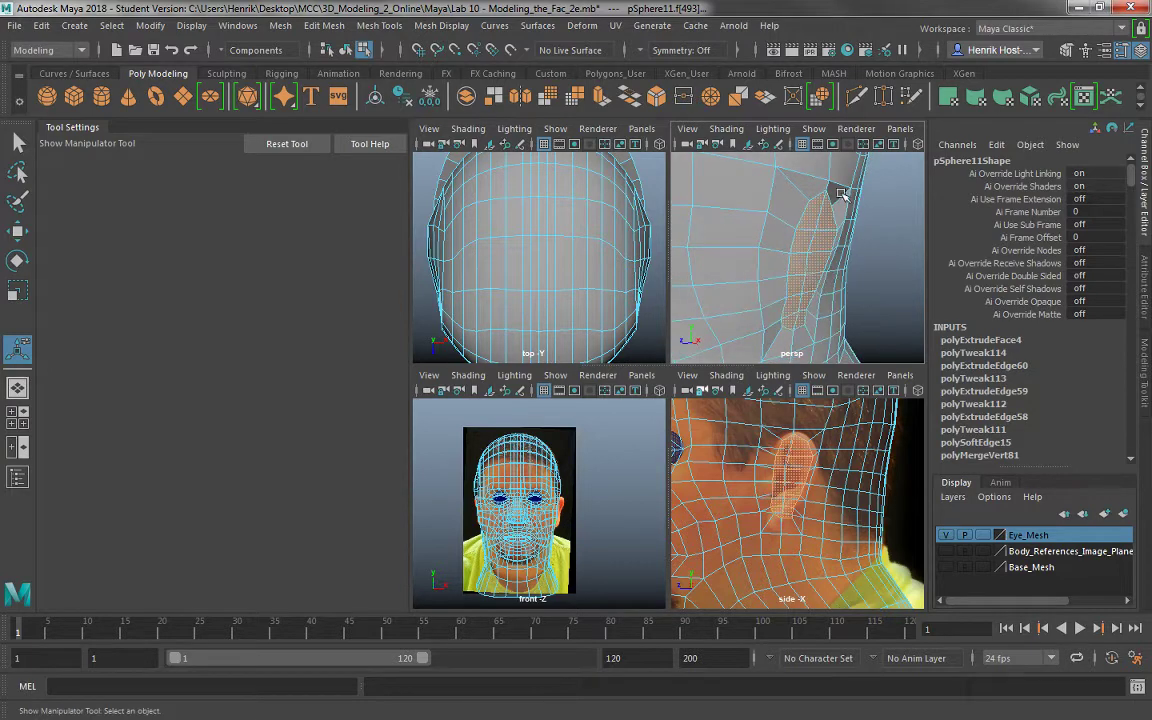
pyautogui.click(600, 98)
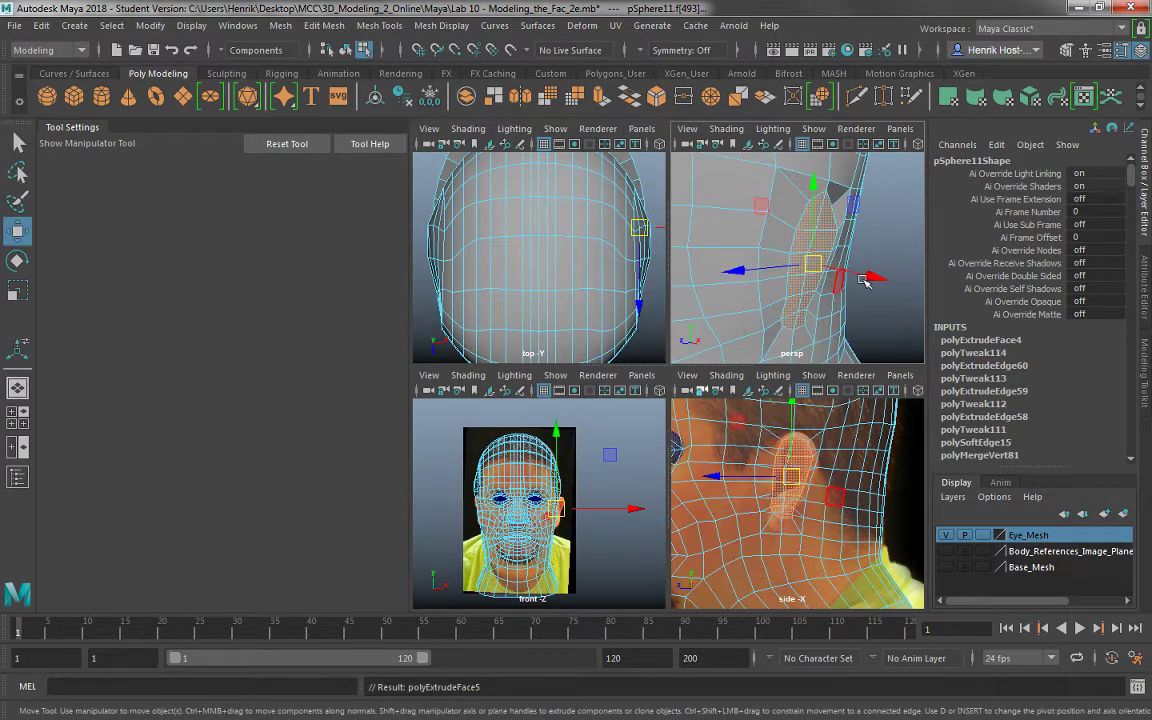
pyautogui.press('w')
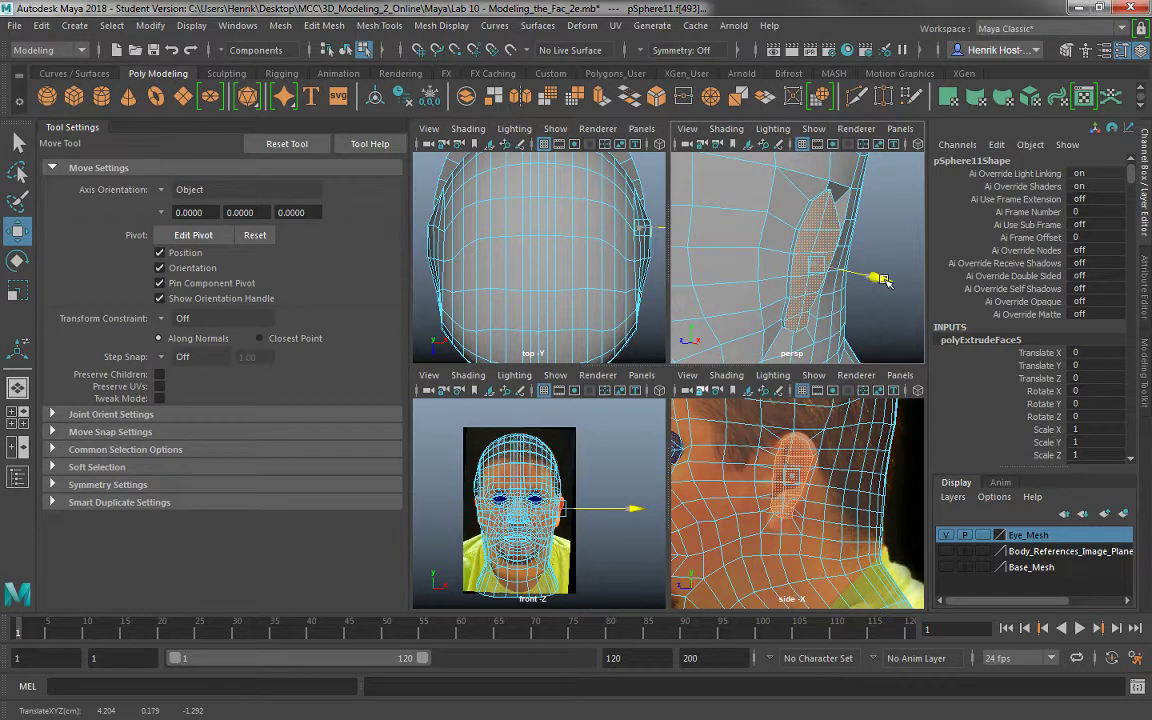
# Scale the extruded ear faces up slightly and pull them farther out from the head.
pyautogui.press('r')
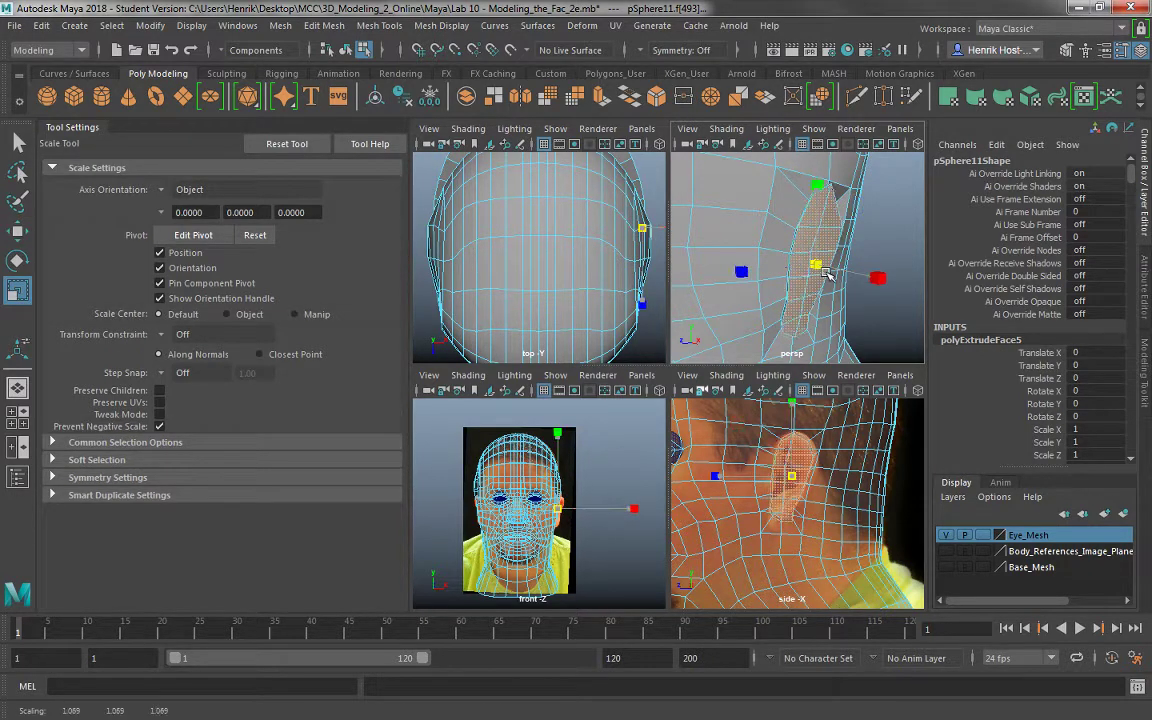
pyautogui.press('w')
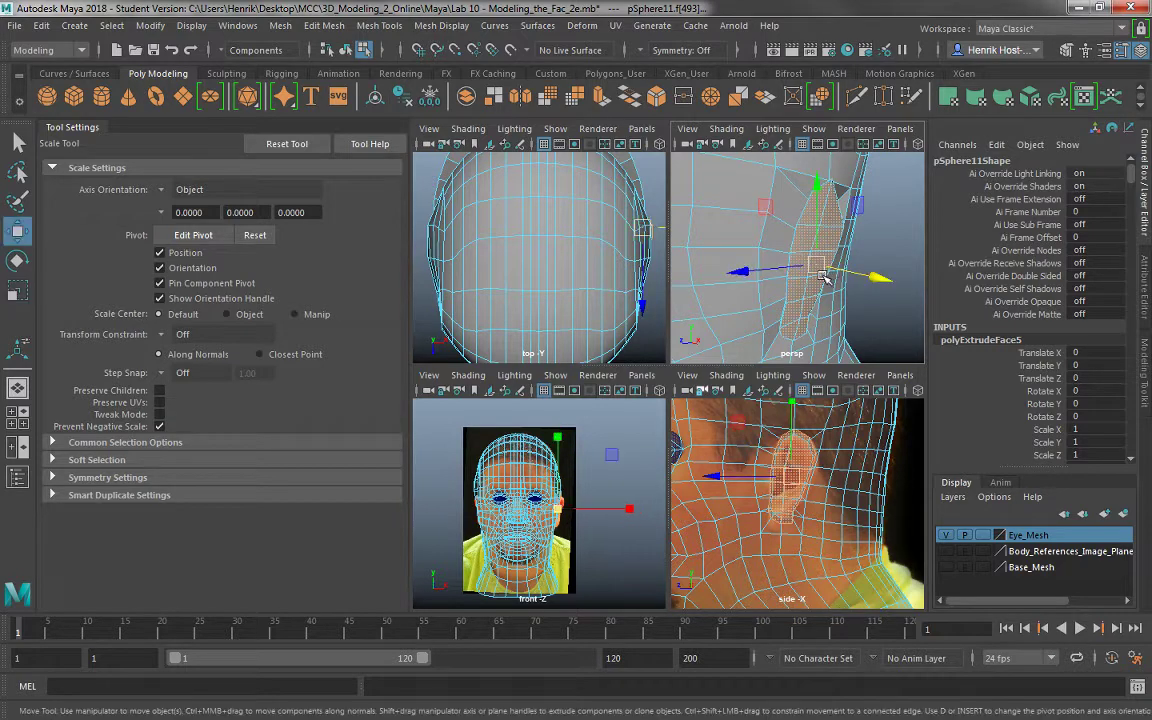
pyautogui.moveTo(880, 281); pyautogui.dragTo(884, 285)
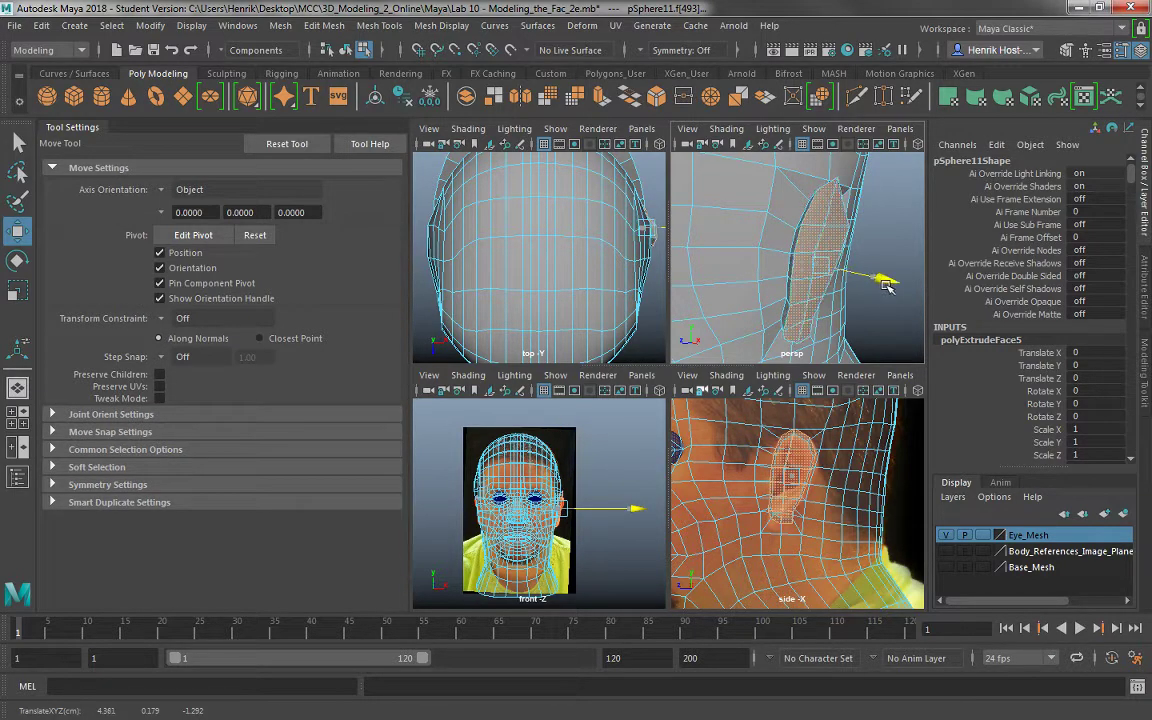
pyautogui.moveTo(887, 284); pyautogui.dragTo(896, 291)
# Rotate the extruded ear faces to follow the angle of the reference ear in the front view.
pyautogui.press('space')
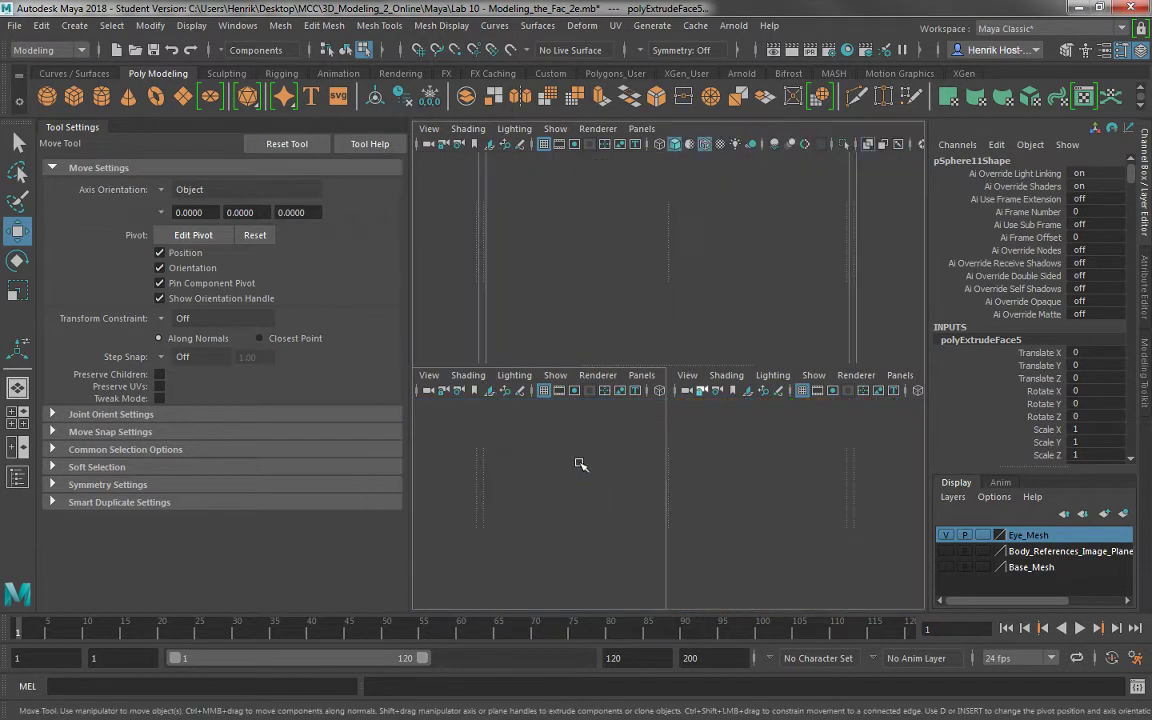
pyautogui.press('space')
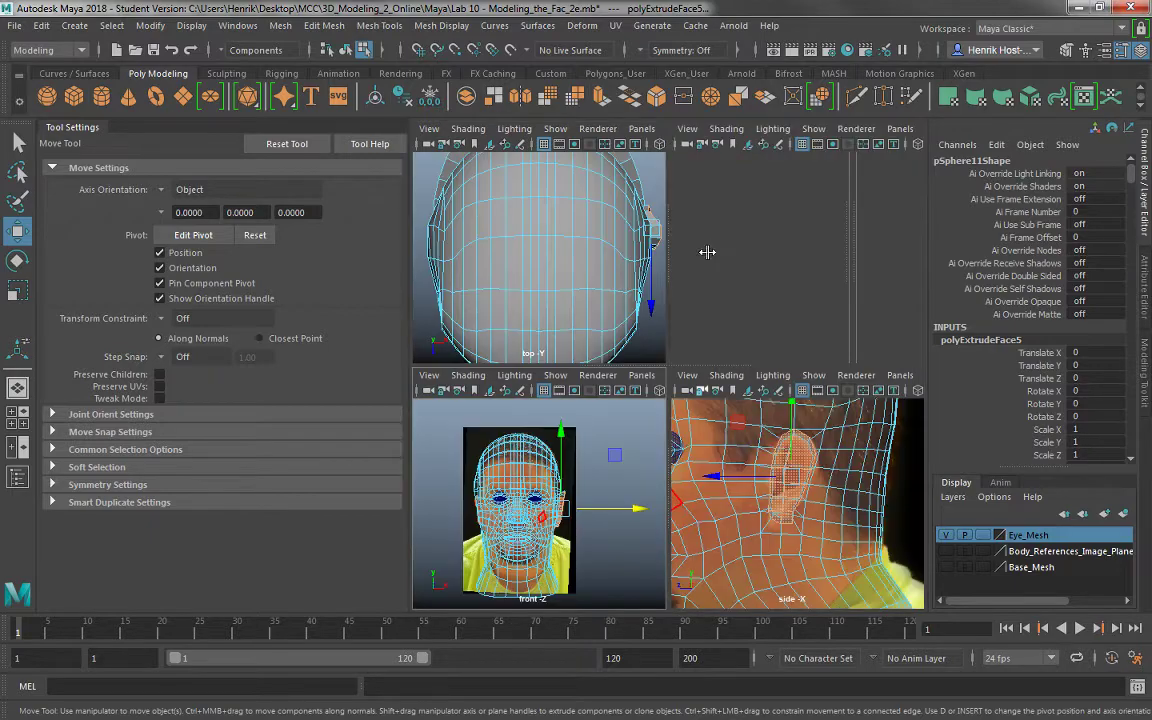
pyautogui.press('space')
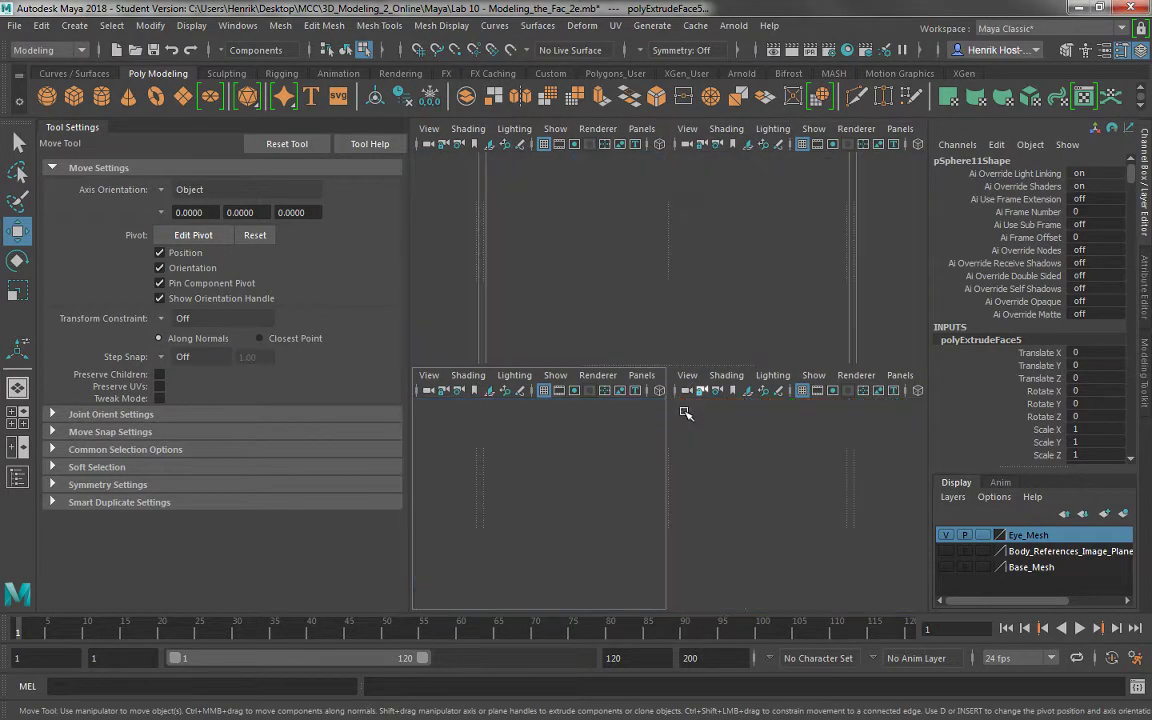
pyautogui.scroll(5, 805, 496)
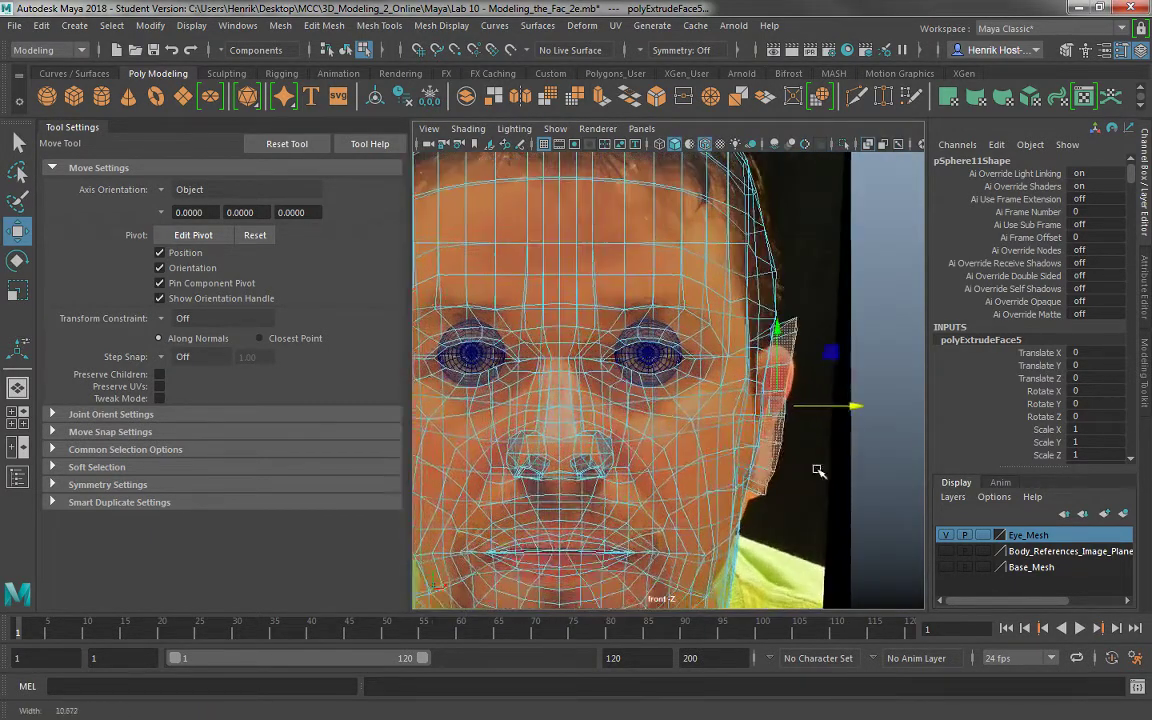
pyautogui.press('e')
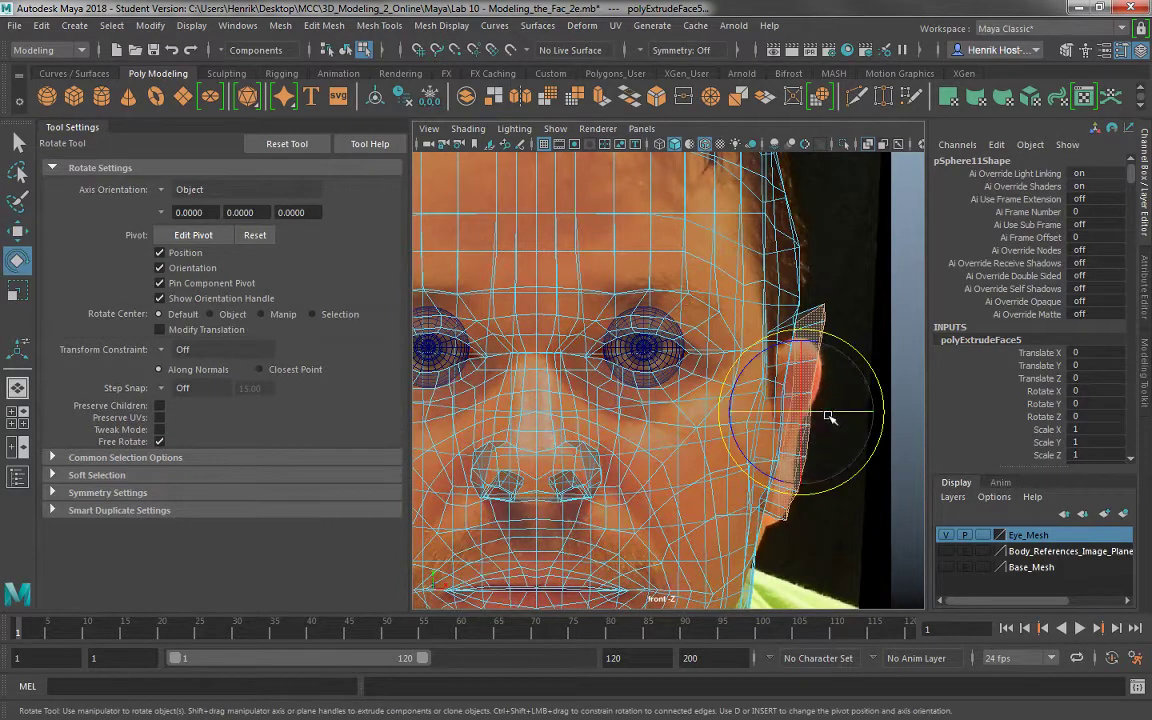
pyautogui.moveTo(832, 414); pyautogui.dragTo(799, 418)
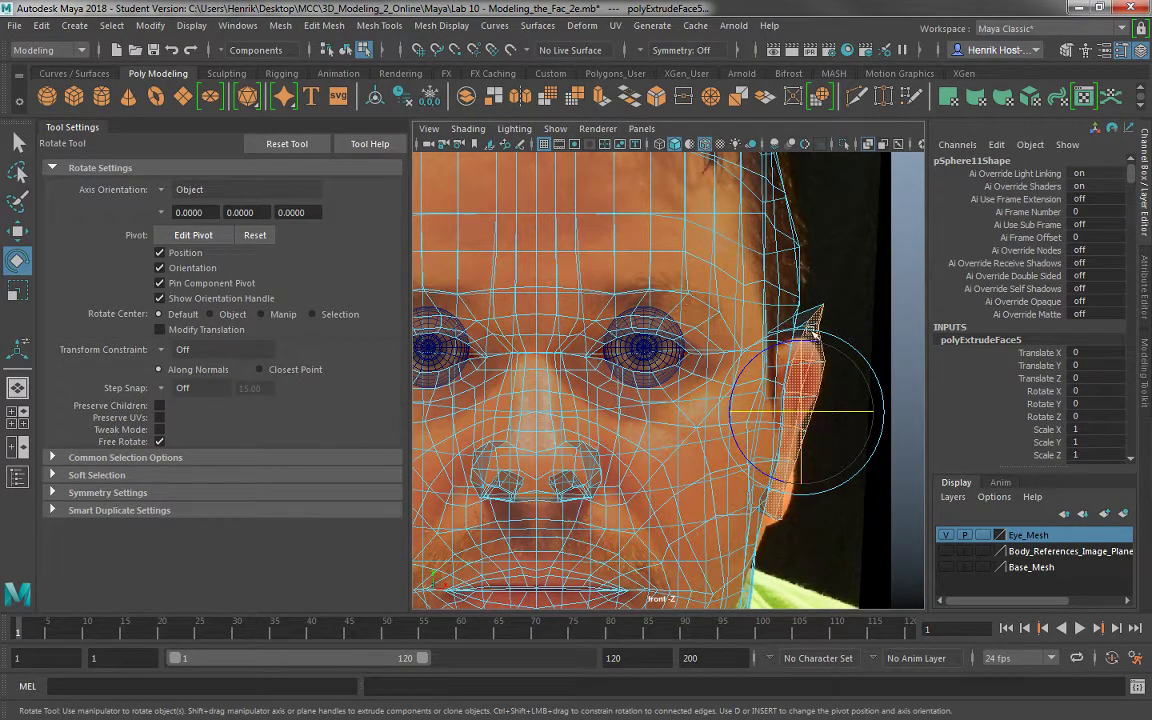
# Select the ear's topmost vertex and examine the extruded ear shape around it in the front, side and perspective views.
pyautogui.moveTo(813, 244); pyautogui.dragTo(747, 248, button='right')
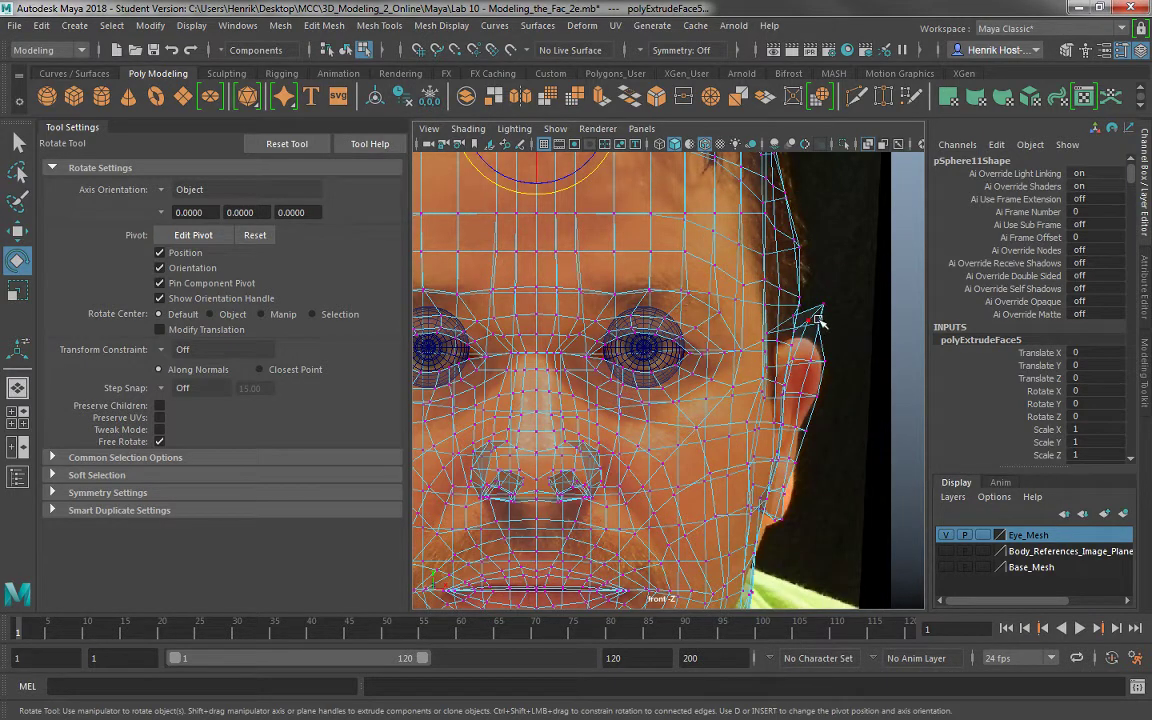
pyautogui.click(818, 320)
pyautogui.press('w')
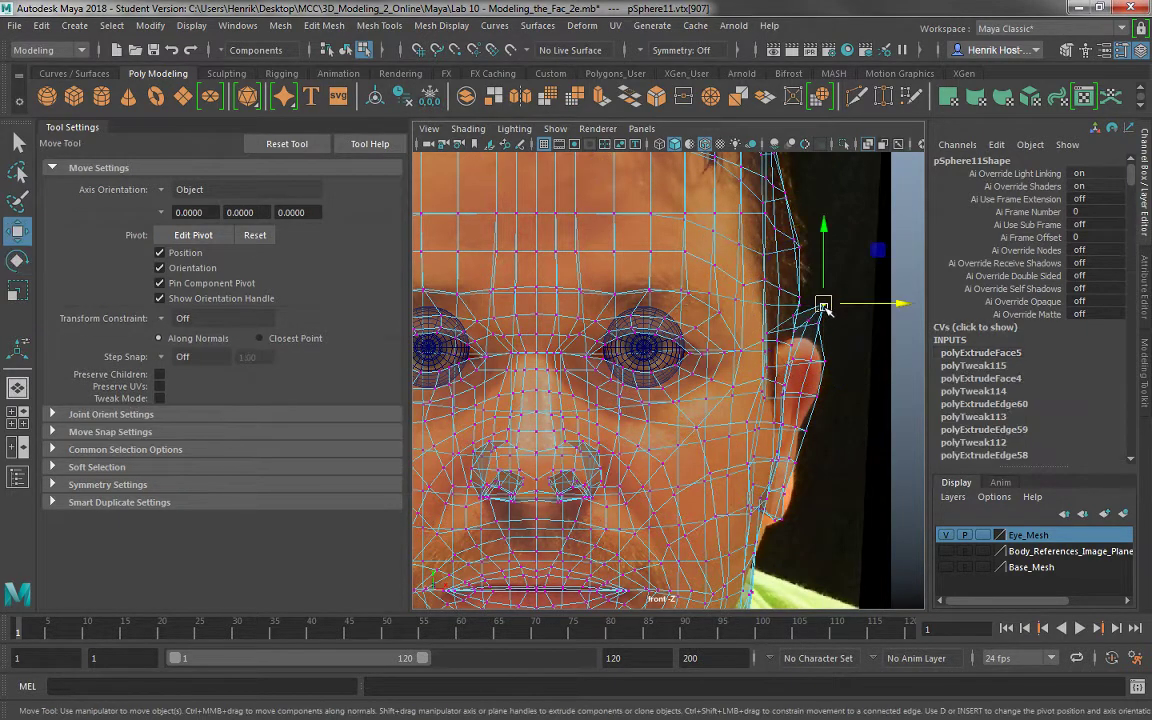
pyautogui.press('space')
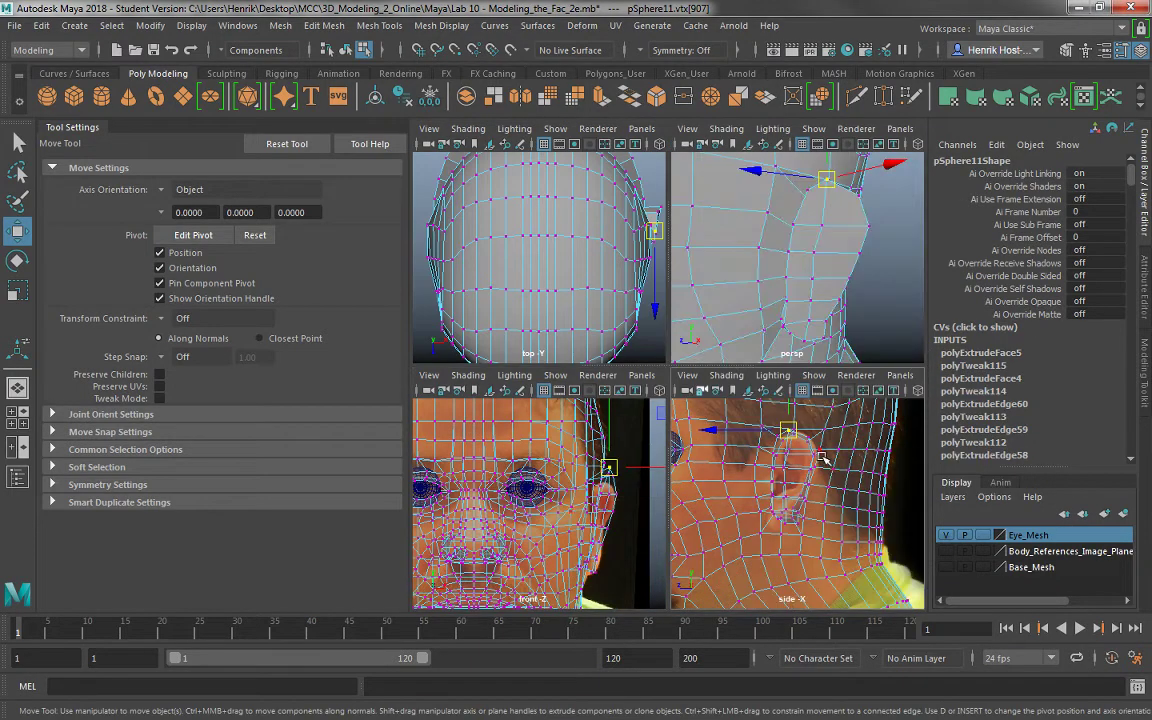
pyautogui.press('space')
pyautogui.press('space')
pyautogui.press('space')
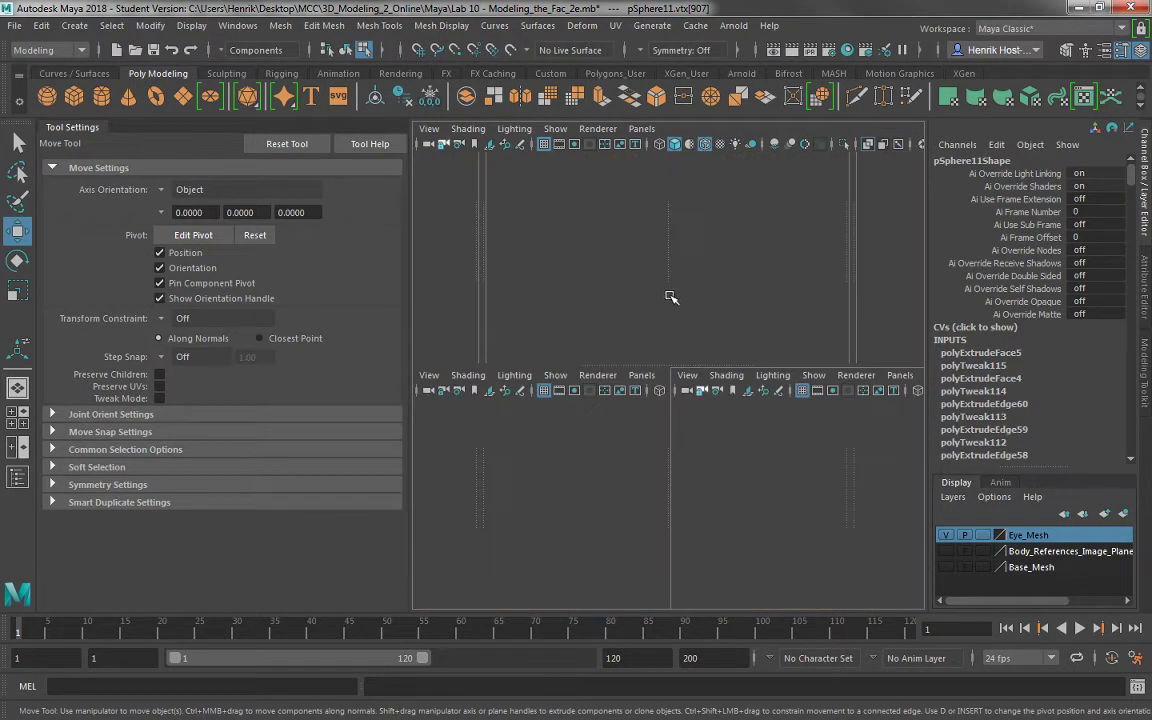
pyautogui.moveTo(786, 215)
pyautogui.keyDown('alt'); pyautogui.mouseDown()
pyautogui.moveTo(820, 264)
pyautogui.moveTo(753, 187)
pyautogui.mouseUp(); pyautogui.keyUp('alt')
pyautogui.scroll(2, 820, 264)
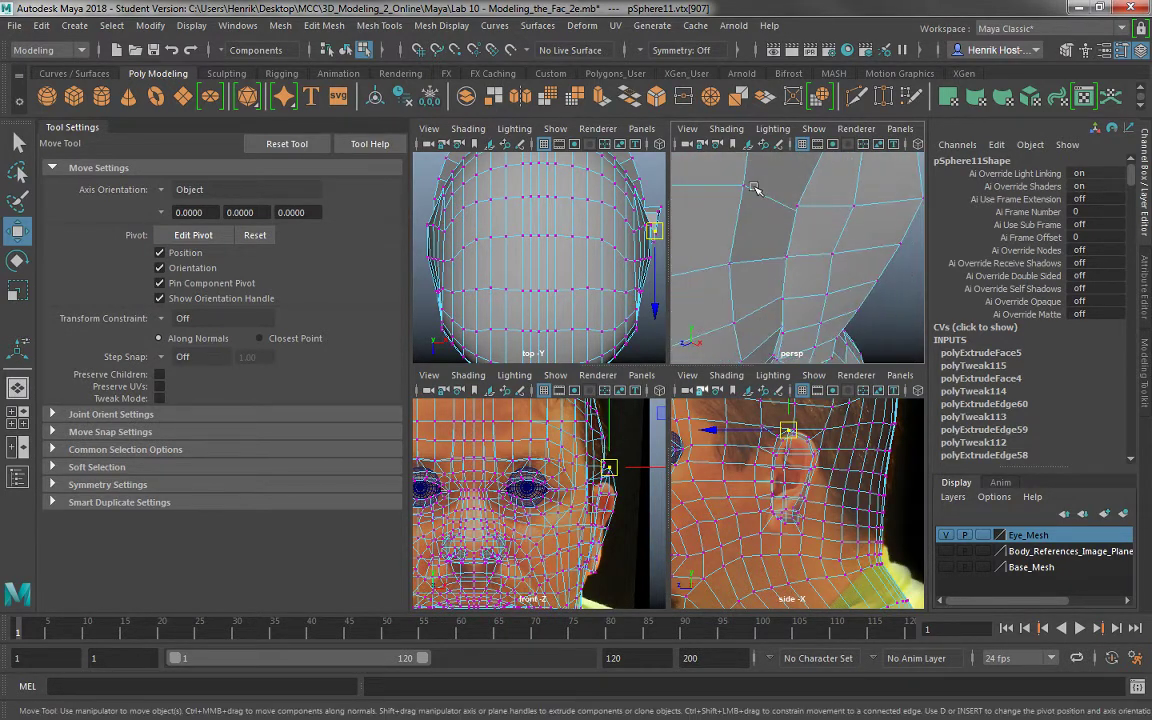
pyautogui.keyDown('alt'); pyautogui.moveTo(772, 198); pyautogui.dragTo(750, 257, button='middle'); pyautogui.keyUp('alt')
pyautogui.keyDown('alt'); pyautogui.moveTo(751, 258); pyautogui.dragTo(730, 245); pyautogui.keyUp('alt')
# Return the head mesh to object mode and use the Sculpt Tool to smooth the surface in front of the upper ear.
pyautogui.moveTo(730, 245); pyautogui.dragTo(735, 210, button='right')
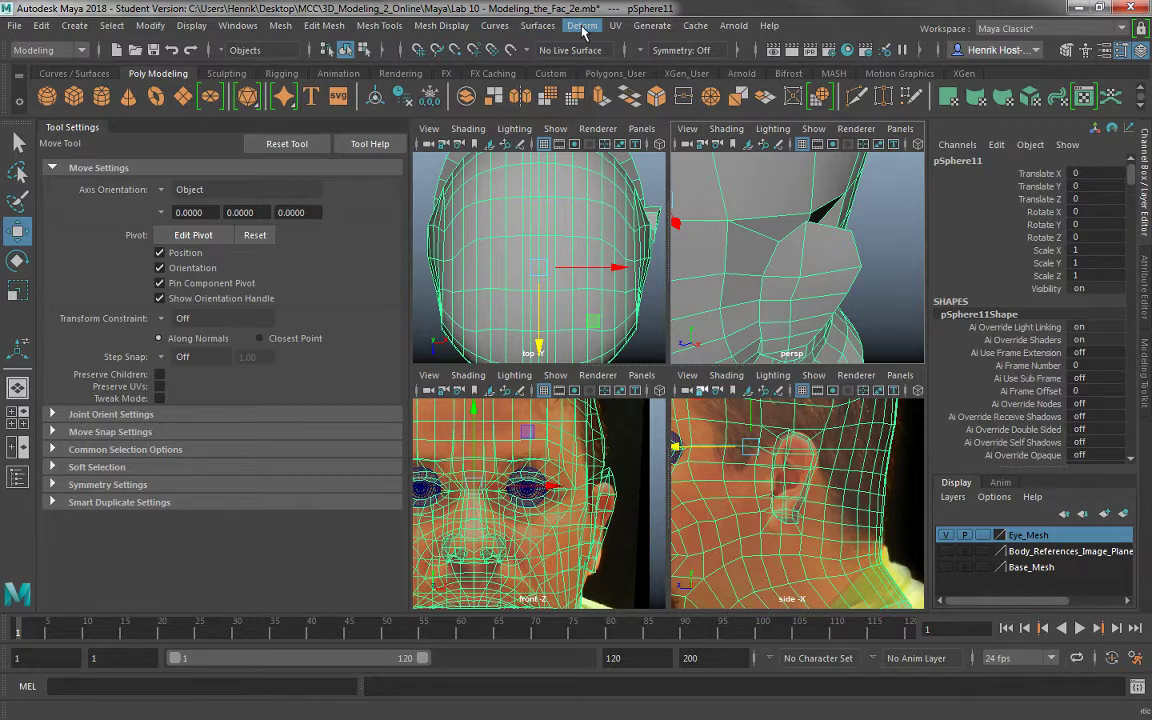
pyautogui.click(379, 25)
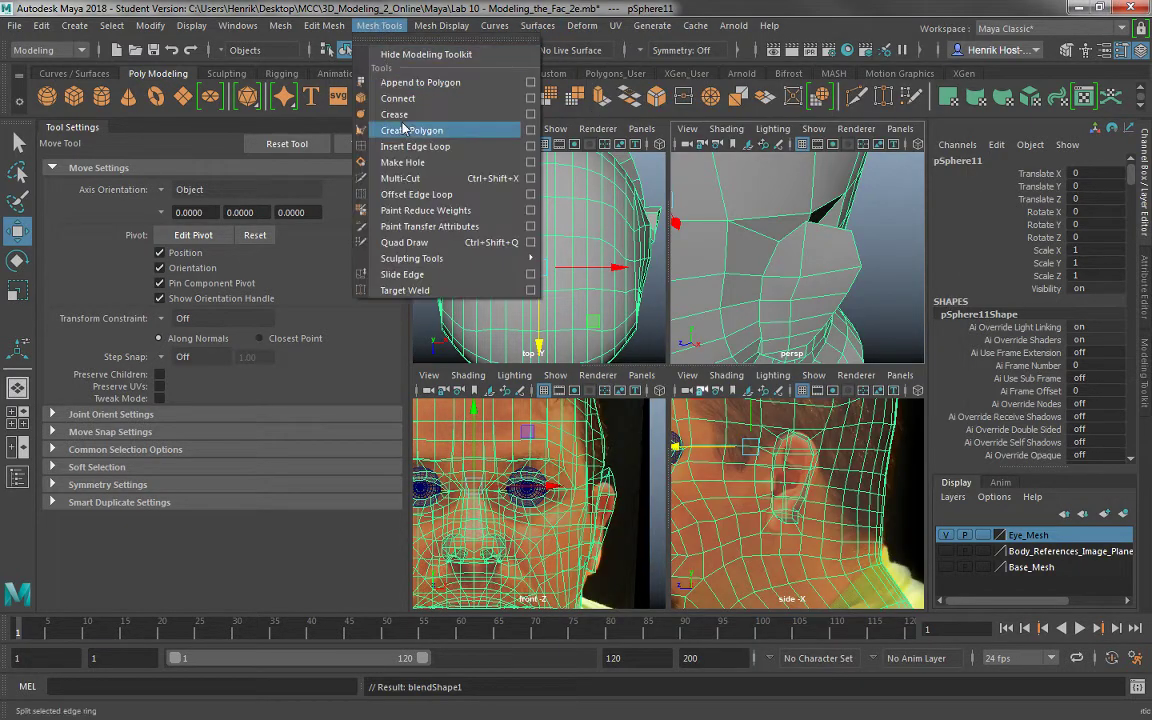
pyautogui.moveTo(430, 258)
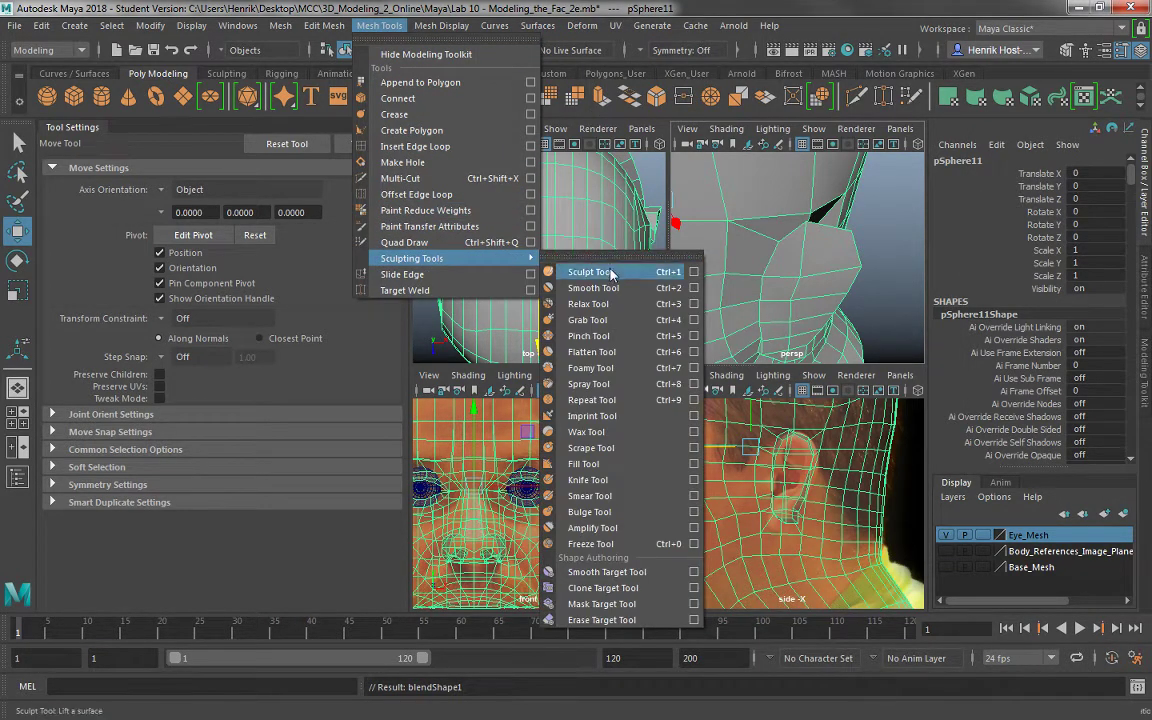
pyautogui.click(600, 267)
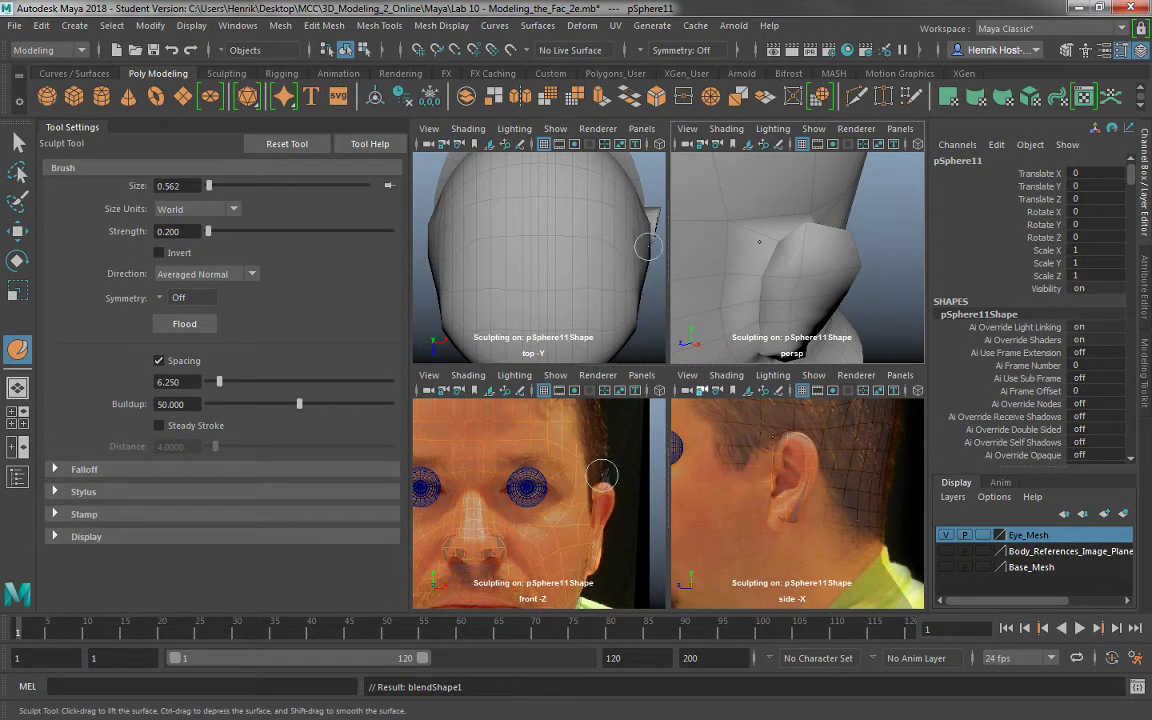
pyautogui.moveTo(758, 242)
pyautogui.keyDown('shift'); pyautogui.mouseDown()
pyautogui.moveTo(755, 275)
pyautogui.moveTo(717, 265)
pyautogui.mouseUp(); pyautogui.keyUp('shift')
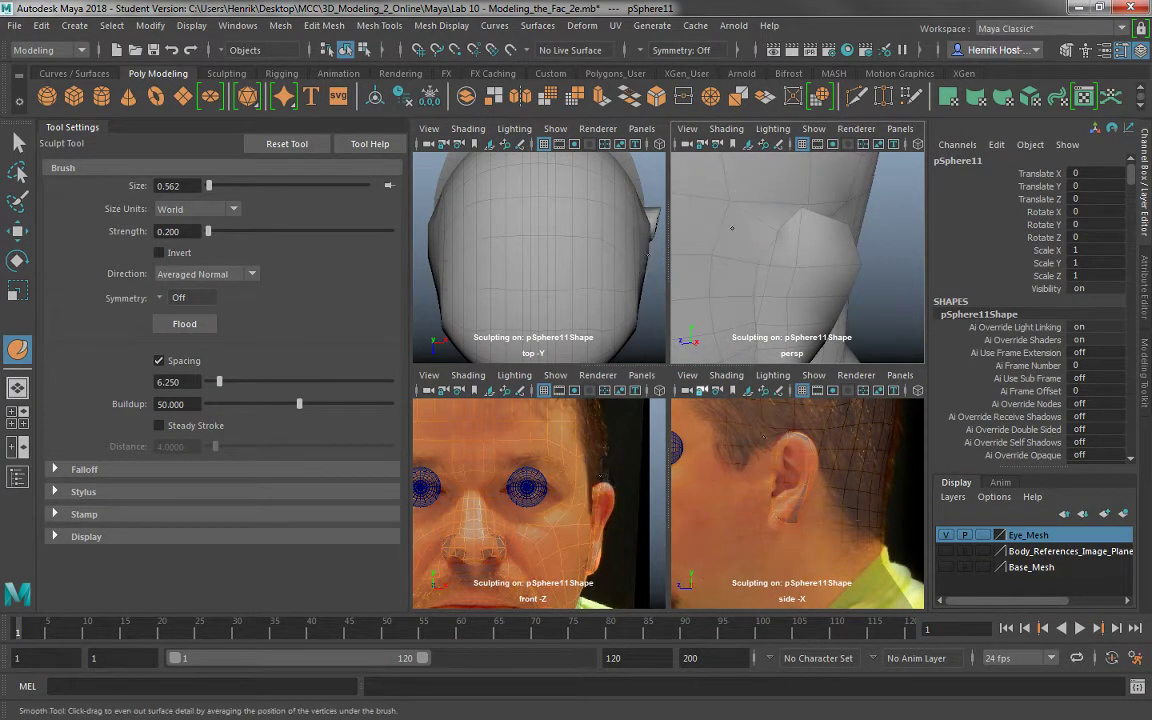
# Smooth the head surface along the front edge of the ear, from its lower end up to the middle.
pyautogui.moveTo(747, 297)
pyautogui.keyDown('alt'); pyautogui.mouseDown()
pyautogui.moveTo(722, 314)
pyautogui.moveTo(764, 250)
pyautogui.mouseUp(); pyautogui.keyUp('alt')
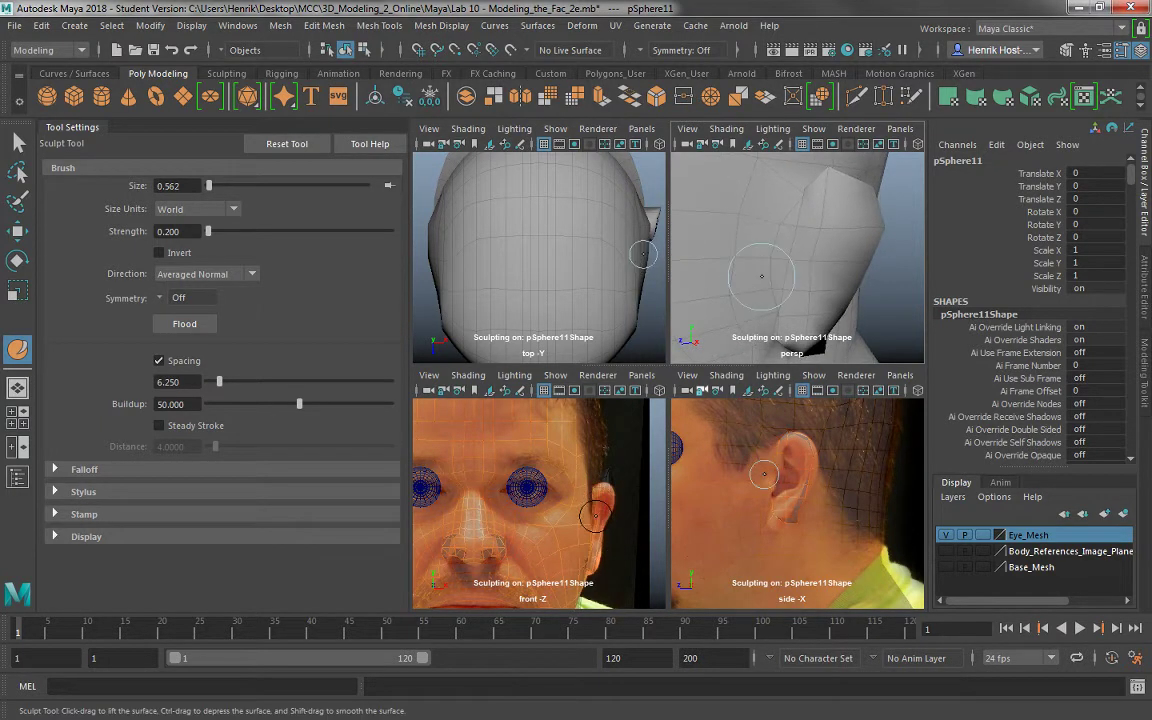
pyautogui.moveTo(783, 307)
pyautogui.keyDown('shift'); pyautogui.mouseDown()
pyautogui.moveTo(777, 336)
pyautogui.moveTo(730, 294)
pyautogui.mouseUp(); pyautogui.keyUp('shift')
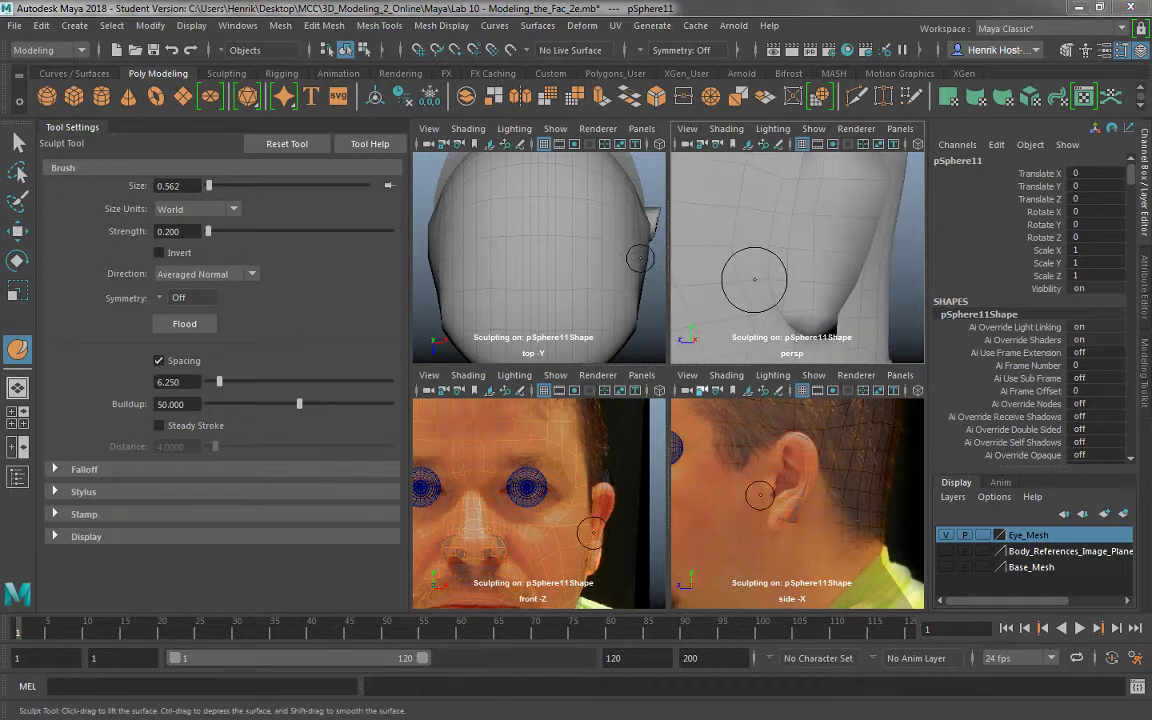
pyautogui.press('space')
pyautogui.keyDown('alt'); pyautogui.moveTo(730, 311); pyautogui.dragTo(710, 314); pyautogui.keyUp('alt')
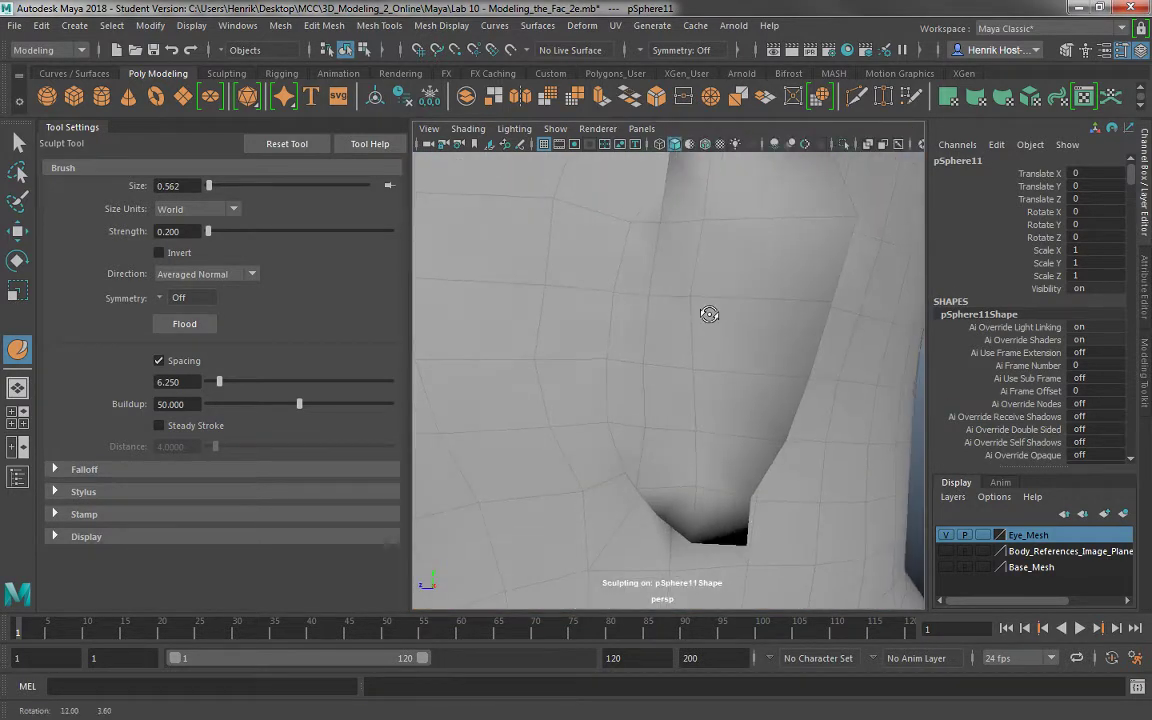
pyautogui.moveTo(585, 336)
pyautogui.keyDown('shift'); pyautogui.mouseDown()
pyautogui.moveTo(579, 404)
pyautogui.moveTo(596, 272)
pyautogui.moveTo(589, 360)
pyautogui.mouseUp(); pyautogui.keyUp('shift')
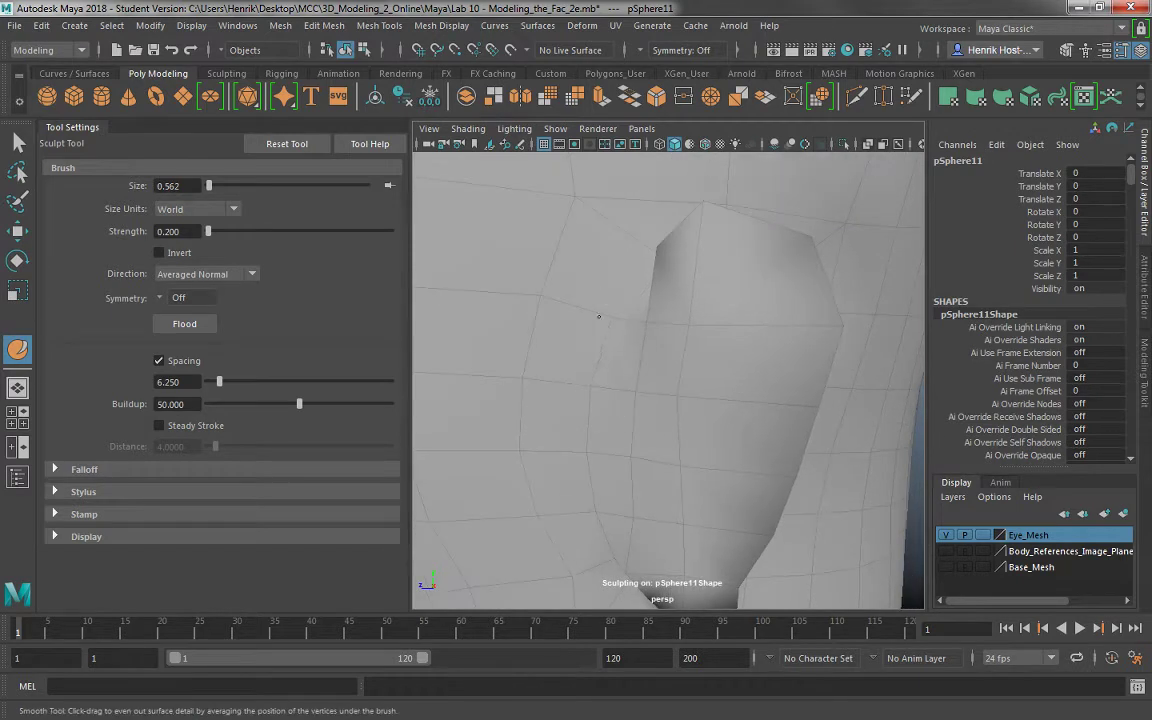
# Smooth the head surface in front of the upper ear and check the ear's shape from the front and back.
pyautogui.moveTo(617, 258)
pyautogui.keyDown('shift'); pyautogui.mouseDown()
pyautogui.moveTo(638, 255)
pyautogui.moveTo(612, 272)
pyautogui.mouseUp(); pyautogui.keyUp('shift')
pyautogui.keyDown('alt'); pyautogui.moveTo(568, 282); pyautogui.dragTo(672, 309); pyautogui.keyUp('alt')
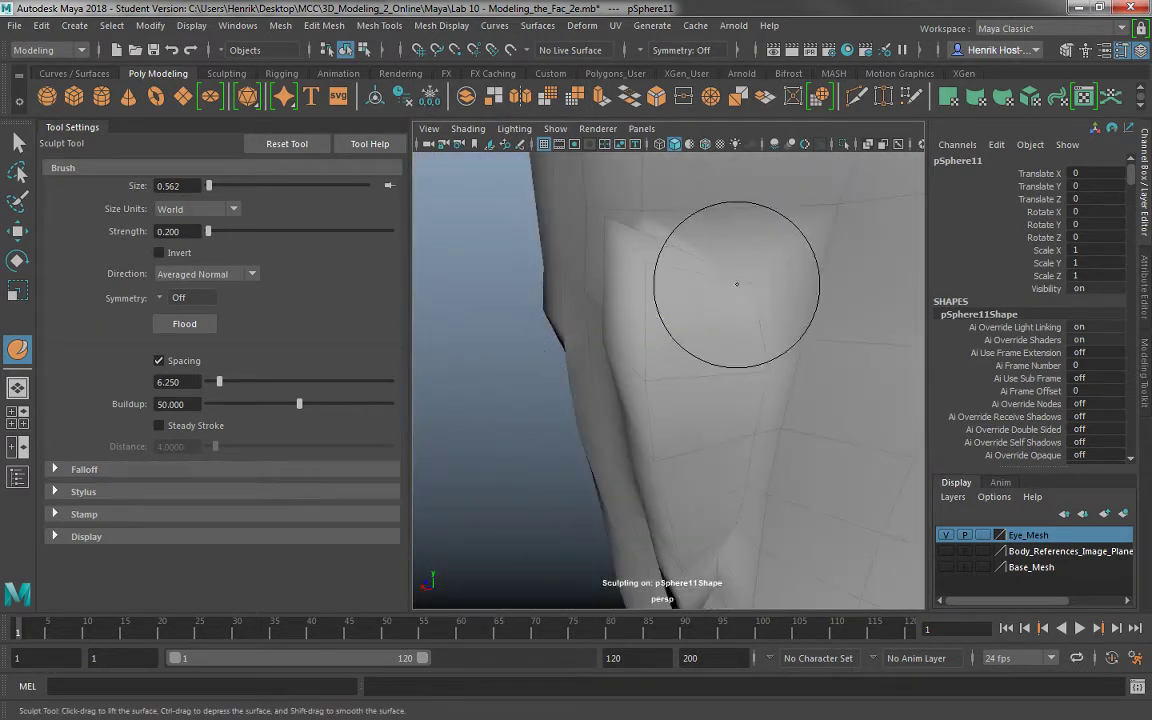
pyautogui.moveTo(697, 257)
pyautogui.keyDown('alt'); pyautogui.mouseDown()
pyautogui.moveTo(802, 301)
pyautogui.moveTo(794, 265)
pyautogui.moveTo(763, 232)
pyautogui.moveTo(918, 283)
pyautogui.moveTo(760, 320)
pyautogui.mouseUp(); pyautogui.keyUp('alt')
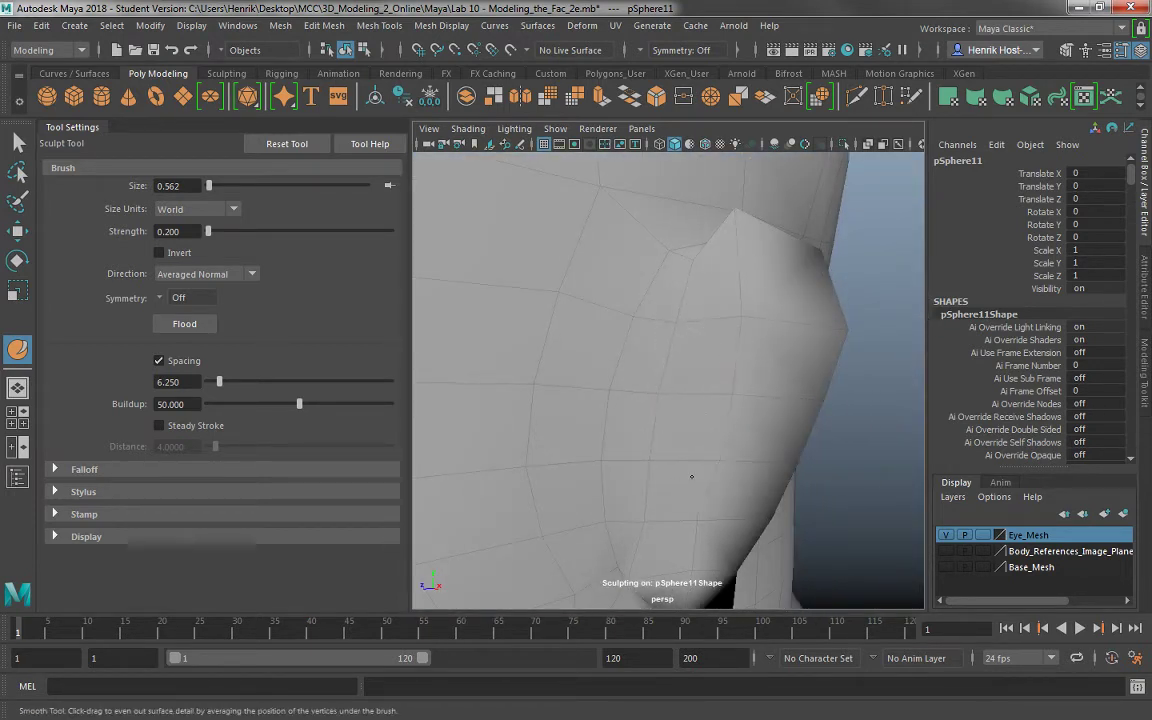
pyautogui.moveTo(563, 451)
pyautogui.keyDown('alt'); pyautogui.mouseDown()
pyautogui.moveTo(517, 458)
pyautogui.moveTo(508, 430)
pyautogui.mouseUp(); pyautogui.keyUp('alt')
pyautogui.scroll(-4, 535, 350)
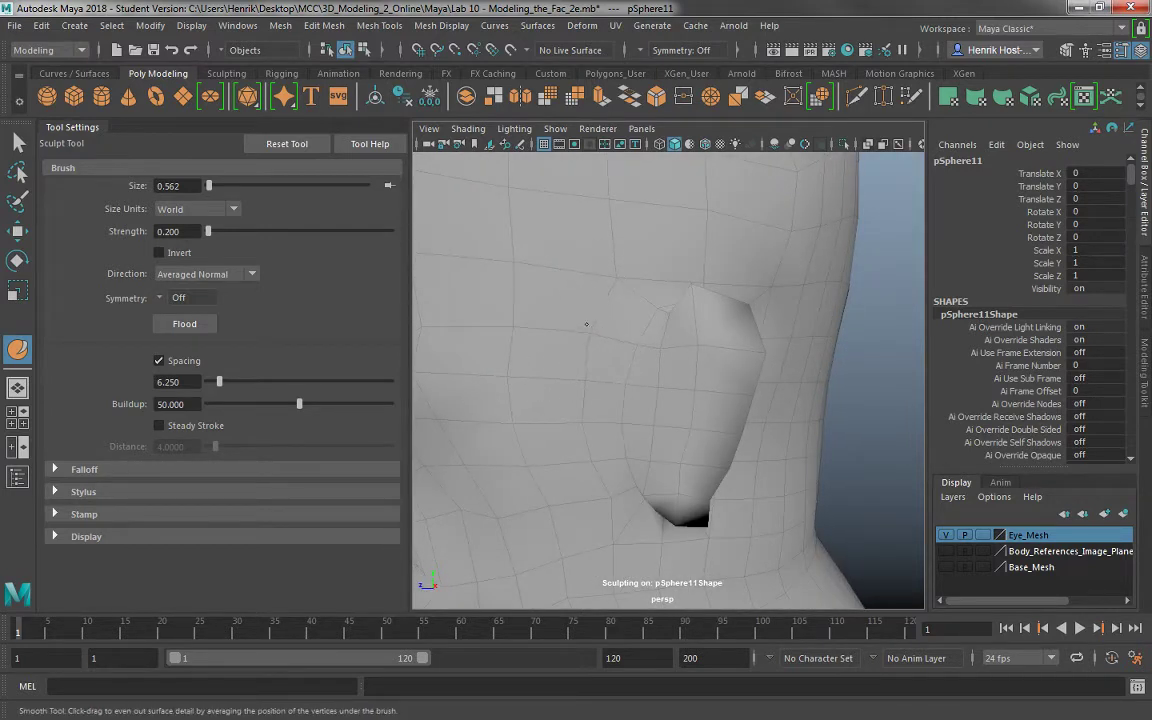
pyautogui.moveTo(775, 407)
pyautogui.keyDown('alt'); pyautogui.mouseDown()
pyautogui.moveTo(722, 417)
pyautogui.moveTo(755, 415)
pyautogui.mouseUp(); pyautogui.keyUp('alt')
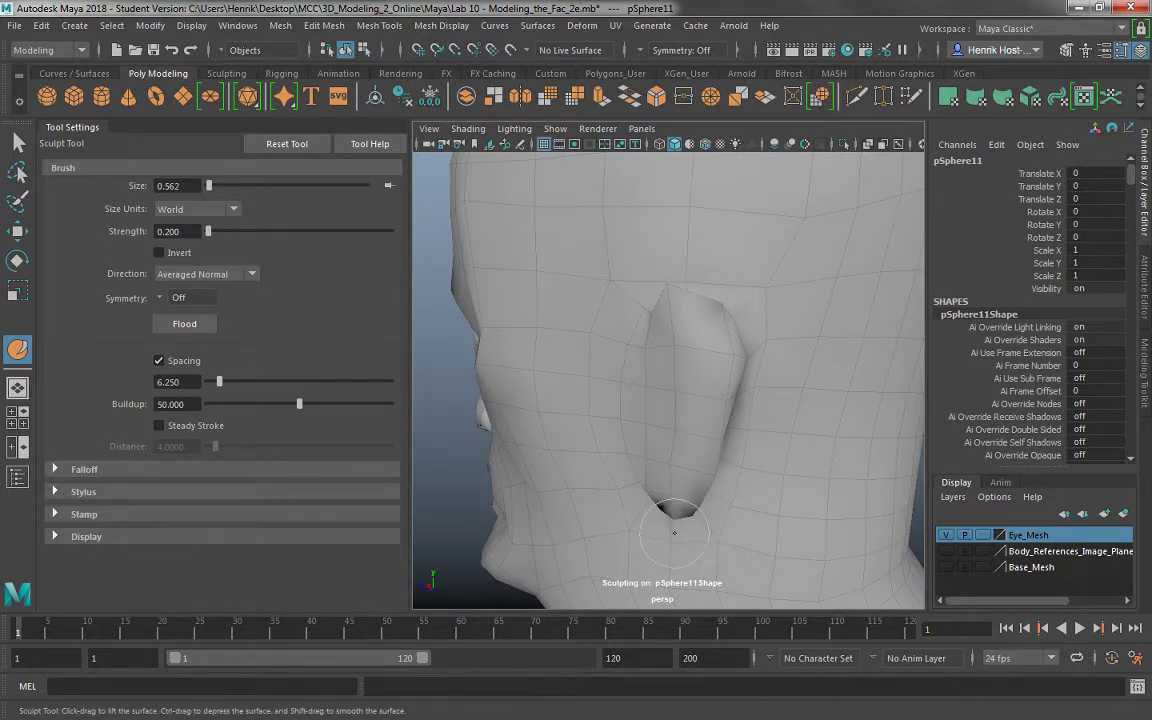
pyautogui.moveTo(636, 480)
pyautogui.keyDown('alt'); pyautogui.mouseDown()
pyautogui.moveTo(767, 514)
pyautogui.moveTo(869, 517)
pyautogui.moveTo(758, 424)
pyautogui.moveTo(723, 429)
pyautogui.moveTo(688, 459)
pyautogui.moveTo(771, 561)
pyautogui.moveTo(741, 533)
pyautogui.mouseUp(); pyautogui.keyUp('alt')
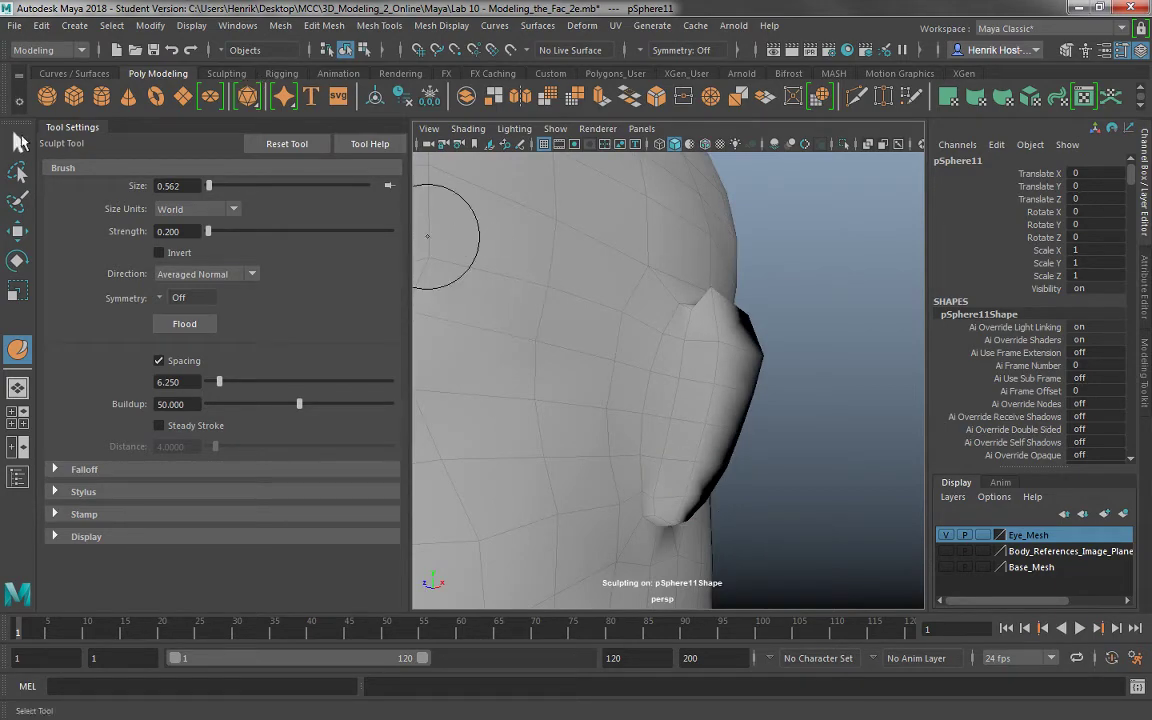
# Insert an edge loop around the rim of the extruded ear with the Multi-Cut tool.
pyautogui.click(19, 141)
pyautogui.keyDown('alt'); pyautogui.moveTo(643, 352); pyautogui.dragTo(672, 360); pyautogui.keyUp('alt')
pyautogui.click(856, 95)
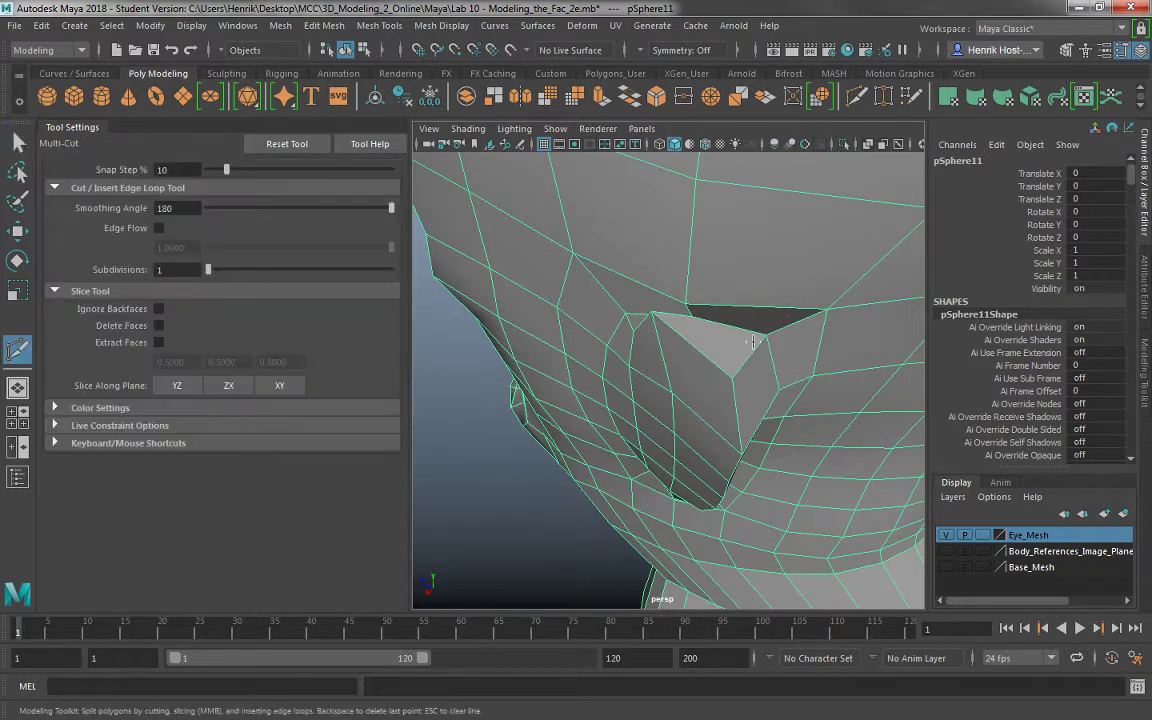
pyautogui.keyDown('ctrl'); pyautogui.click(748, 357); pyautogui.keyUp('ctrl')
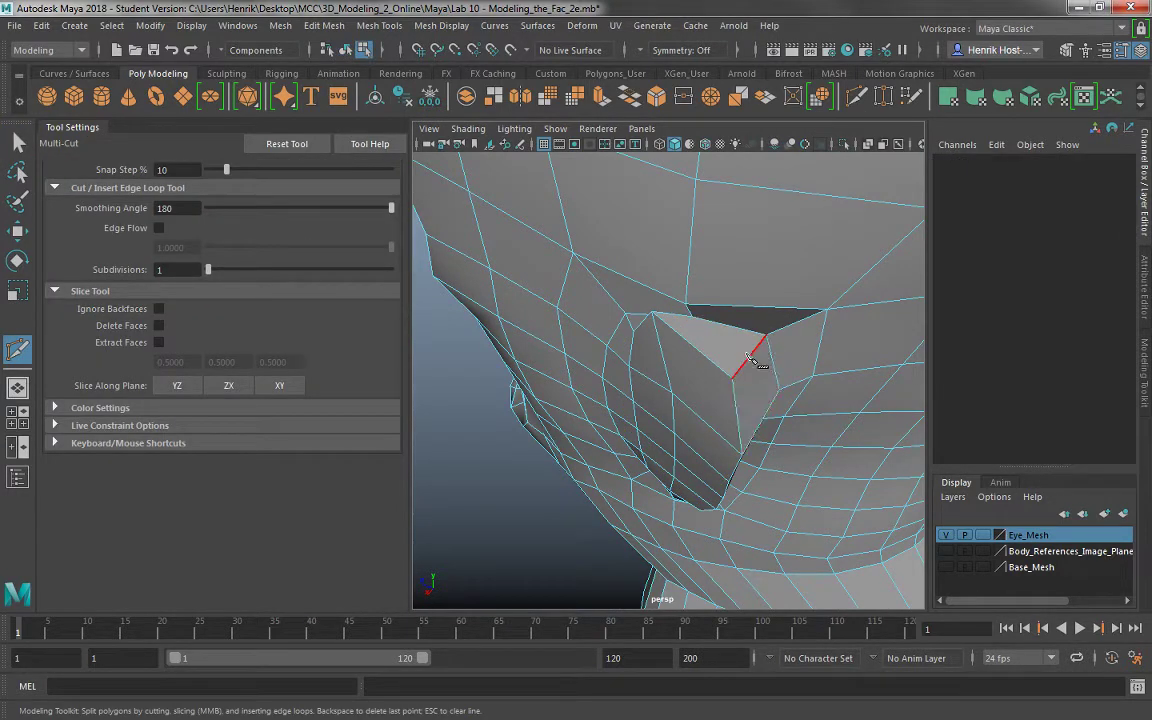
pyautogui.keyDown('ctrl'); pyautogui.click(747, 355); pyautogui.keyUp('ctrl')
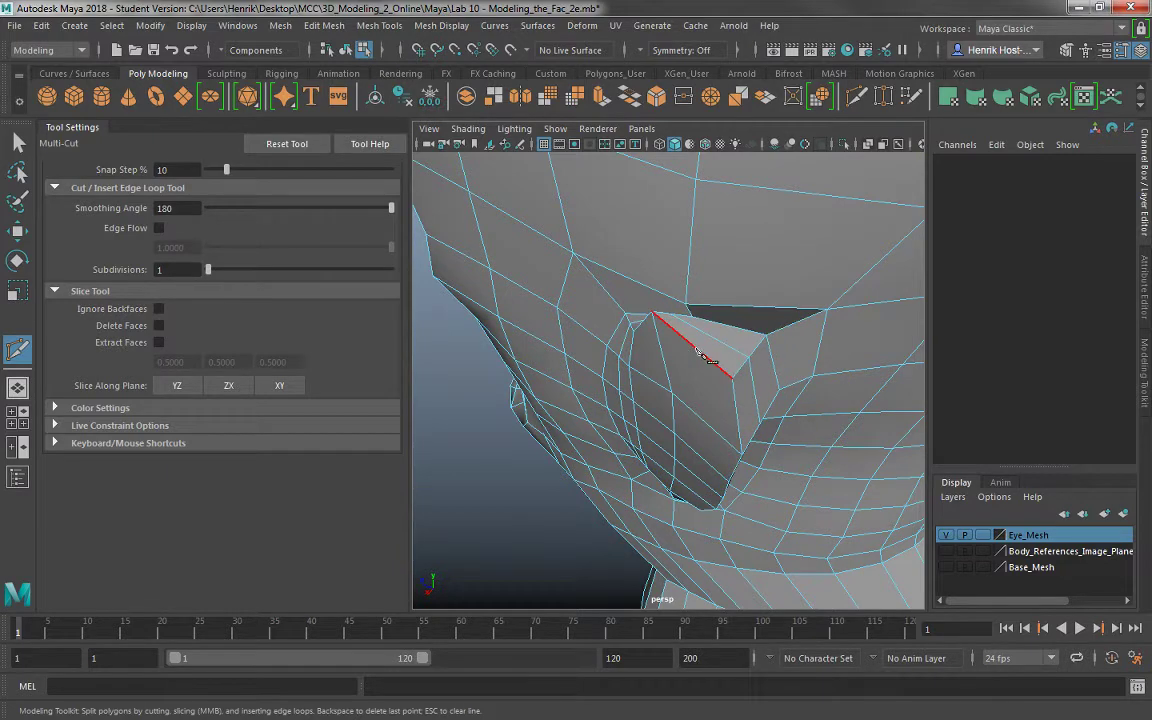
pyautogui.keyDown('alt'); pyautogui.moveTo(705, 355); pyautogui.dragTo(538, 239); pyautogui.keyUp('alt')
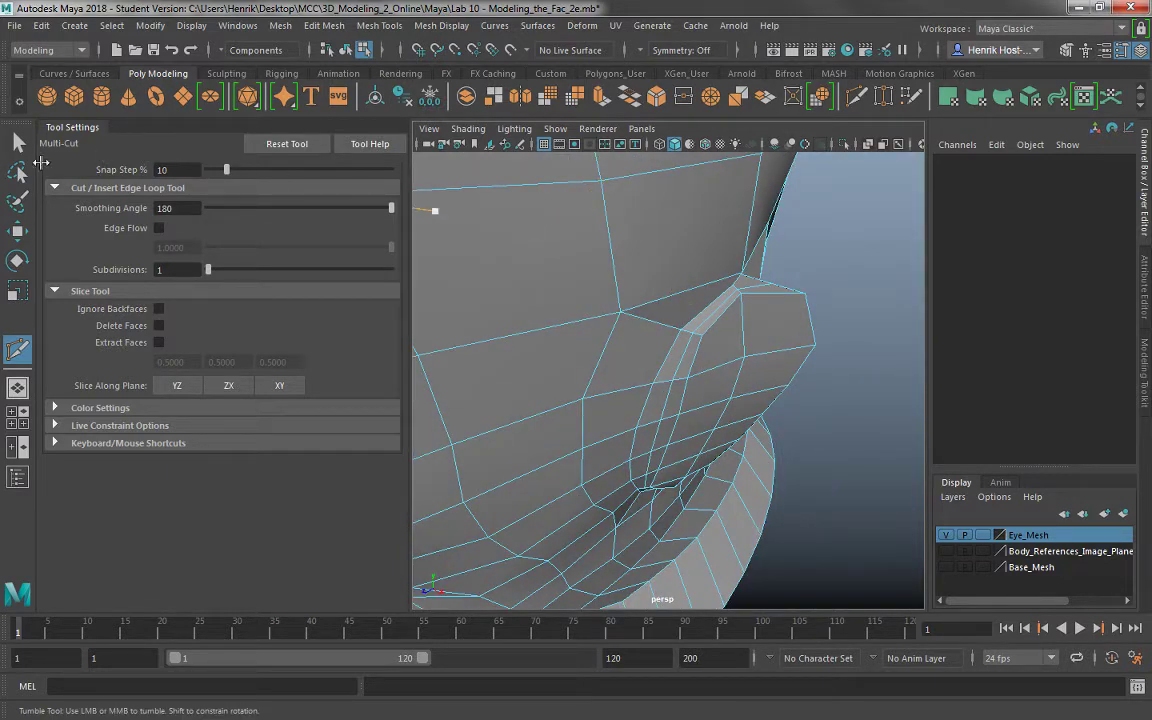
# Reposition the new loop's edges across the top of the ear and shift its upper back edge outward from the head.
pyautogui.click(18, 142)
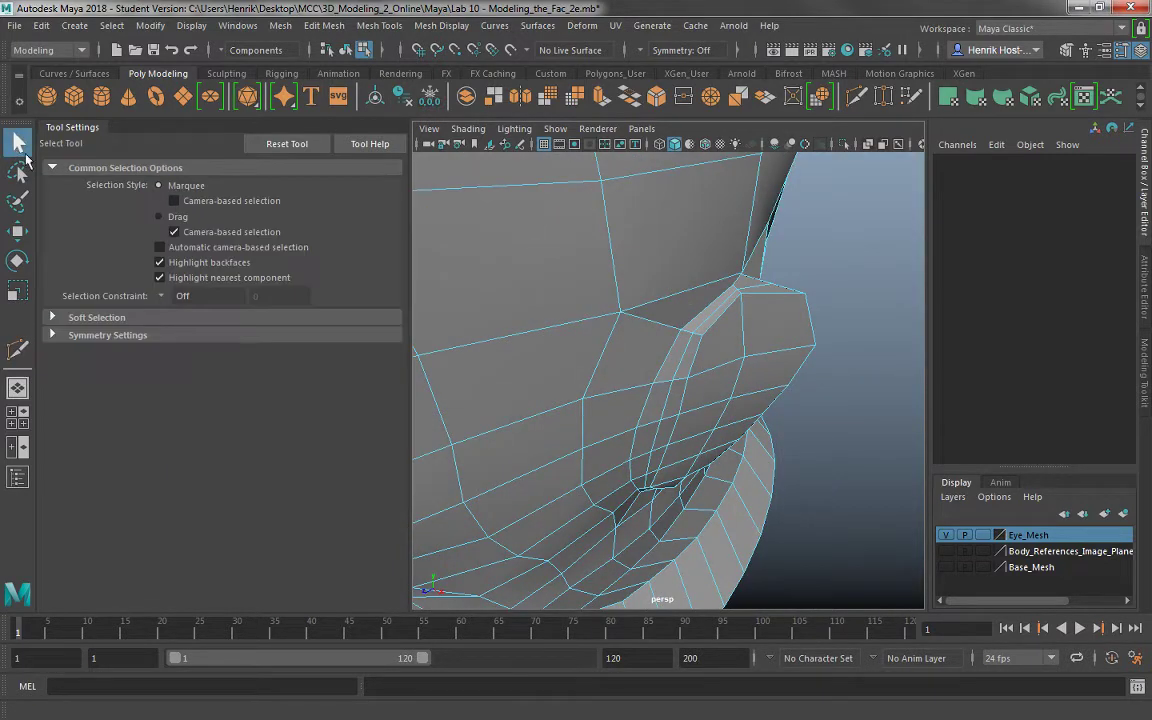
pyautogui.click(757, 295)
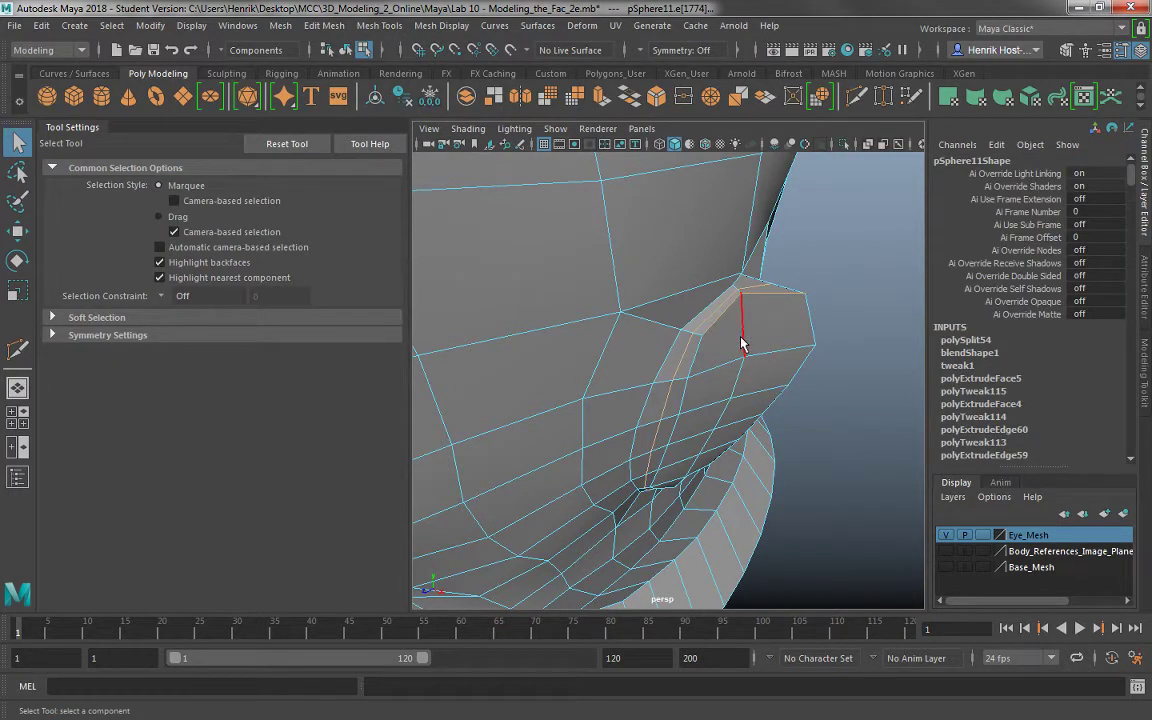
pyautogui.hotkey('ctrl', 'z')
pyautogui.keyDown('shift'); pyautogui.click(759, 286); pyautogui.keyUp('shift')
pyautogui.keyDown('shift'); pyautogui.click(761, 295); pyautogui.keyUp('shift')
pyautogui.keyDown('alt'); pyautogui.moveTo(778, 345); pyautogui.dragTo(559, 310); pyautogui.keyUp('alt')
pyautogui.press('w')
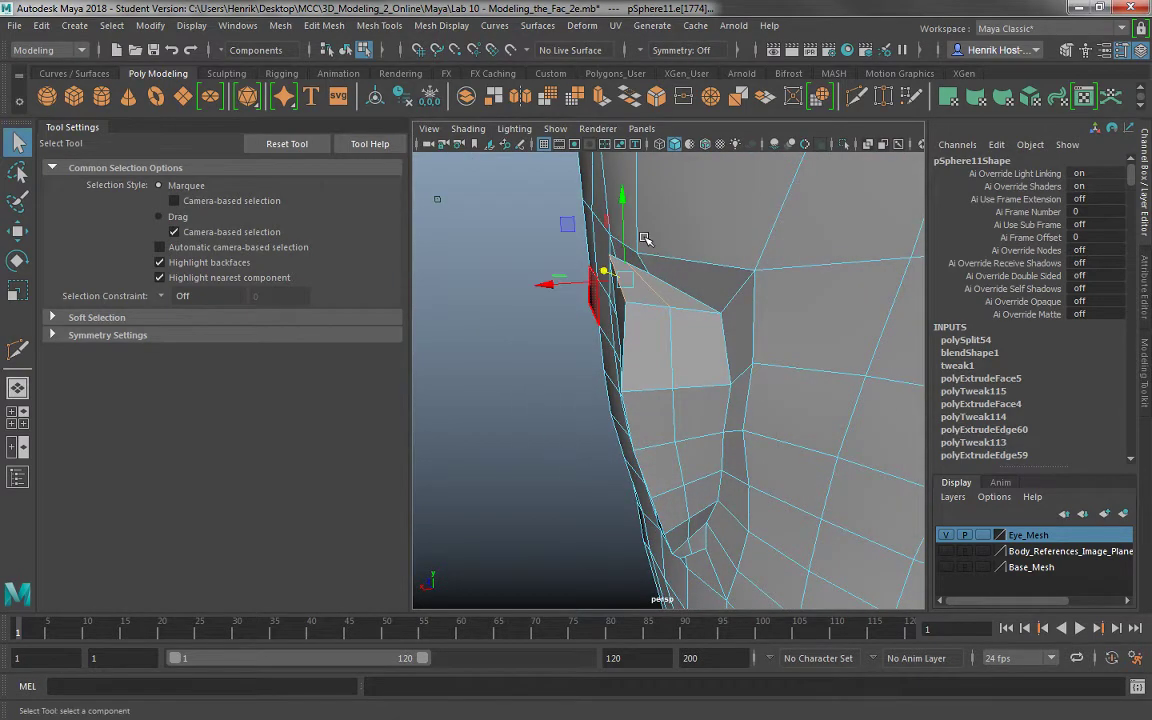
pyautogui.moveTo(619, 205); pyautogui.dragTo(649, 319)
pyautogui.click(652, 320)
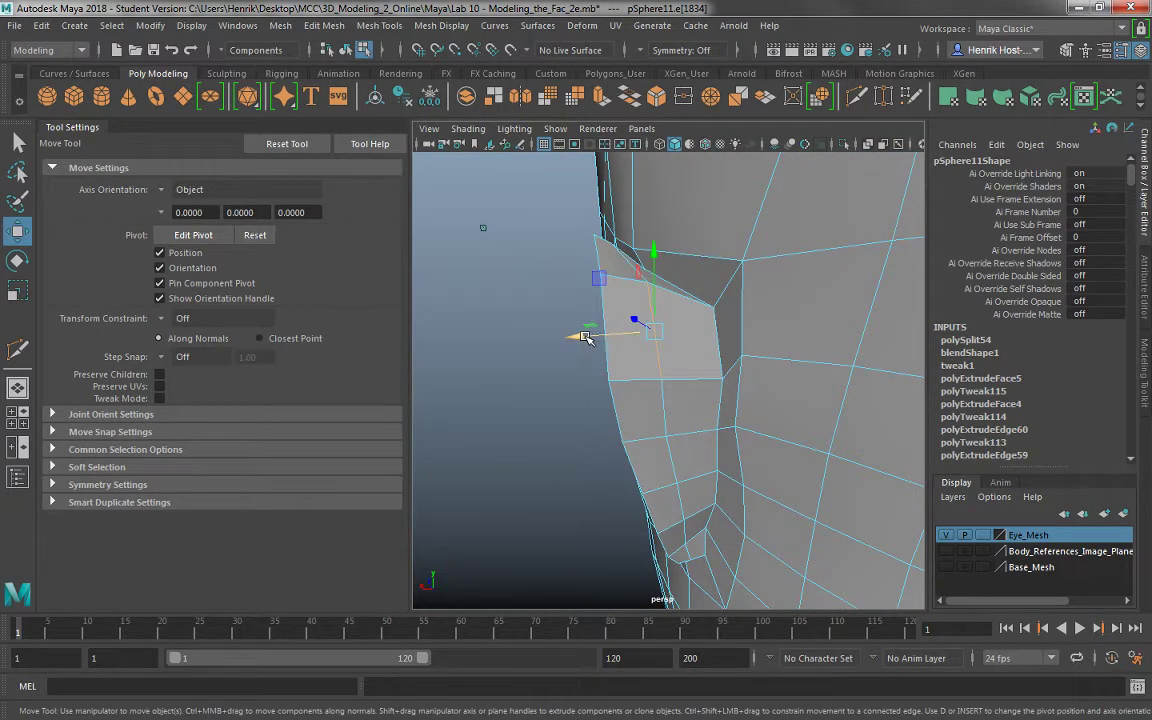
pyautogui.moveTo(586, 337); pyautogui.dragTo(575, 339)
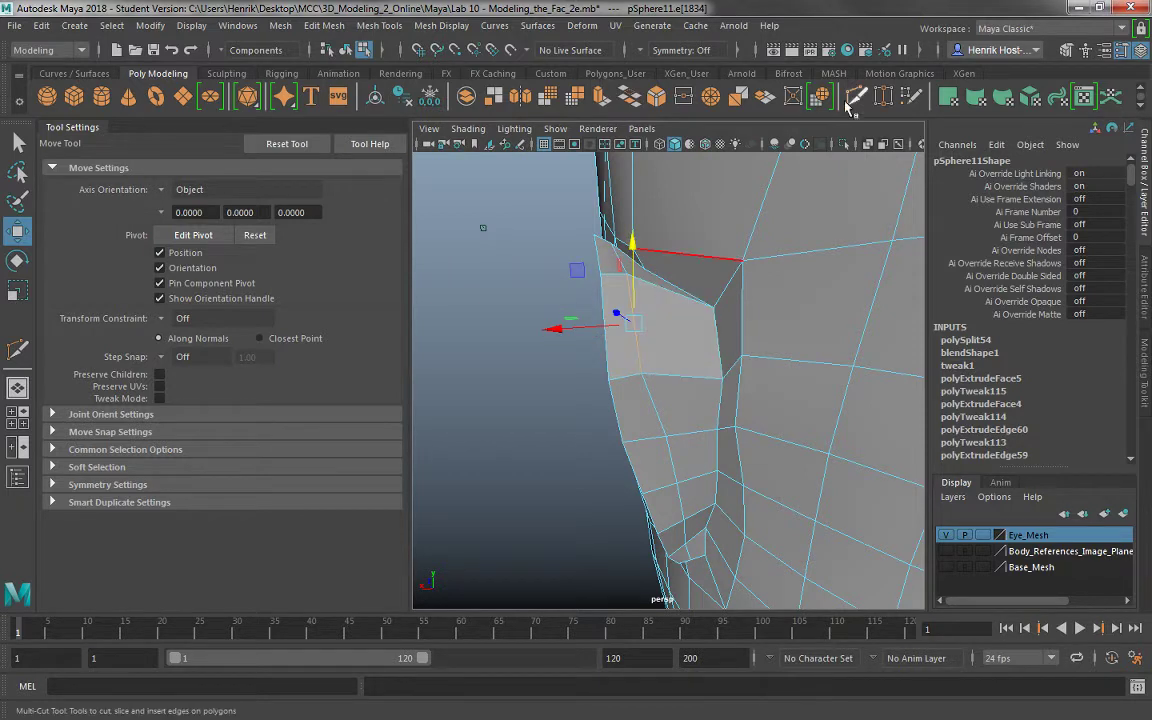
# Insert a second edge loop around the ear with Multi-Cut, between the first loop and the head.
pyautogui.click(853, 101)
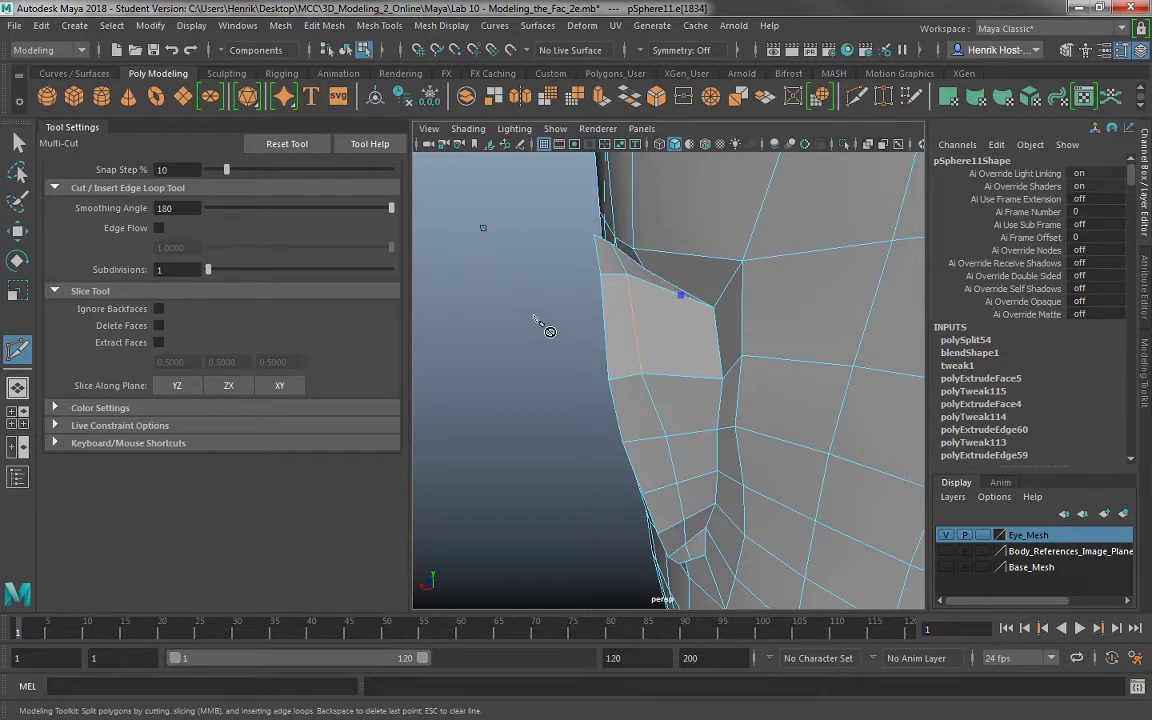
pyautogui.keyDown('alt'); pyautogui.moveTo(549, 331); pyautogui.dragTo(605, 322); pyautogui.keyUp('alt')
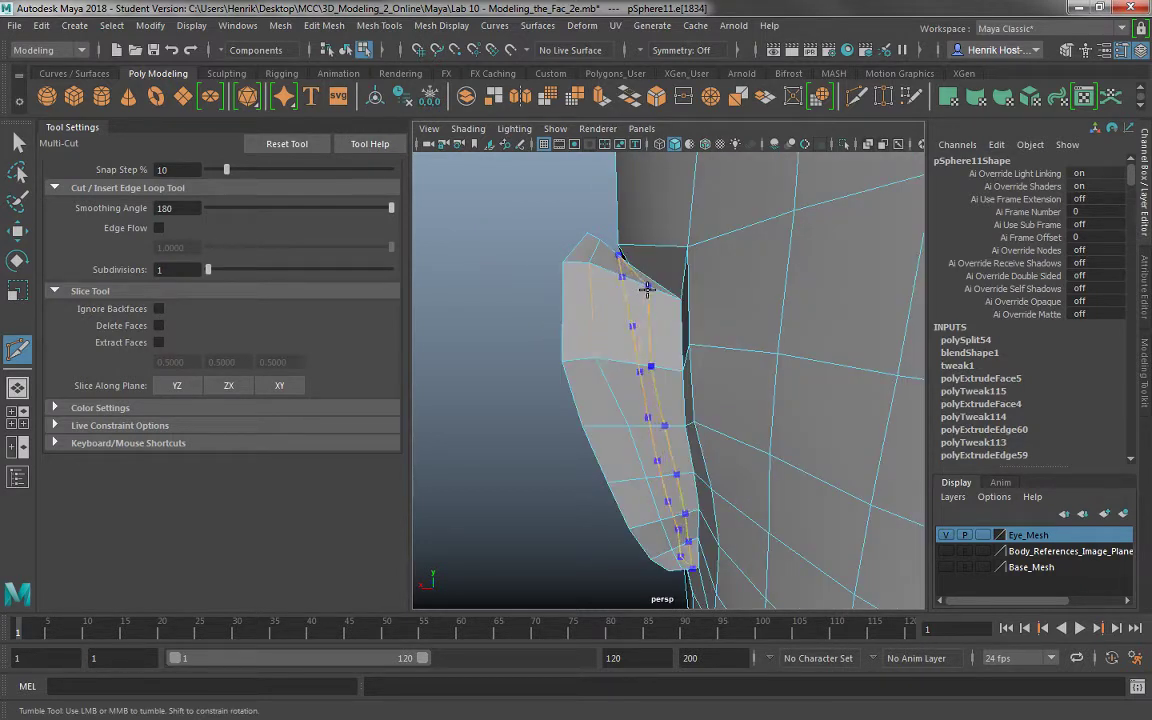
pyautogui.keyDown('ctrl'); pyautogui.click(648, 289); pyautogui.keyUp('ctrl')
pyautogui.keyDown('alt'); pyautogui.moveTo(593, 383); pyautogui.dragTo(607, 253); pyautogui.keyUp('alt')
pyautogui.keyDown('alt'); pyautogui.moveTo(676, 397); pyautogui.dragTo(790, 400); pyautogui.keyUp('alt')
# Return the head mesh to object mode and activate the Sculpt Tool for the area around the ear.
pyautogui.click(18, 143)
pyautogui.moveTo(542, 242); pyautogui.dragTo(597, 221, button='right')
pyautogui.keyDown('alt'); pyautogui.moveTo(566, 322); pyautogui.dragTo(731, 436); pyautogui.keyUp('alt')
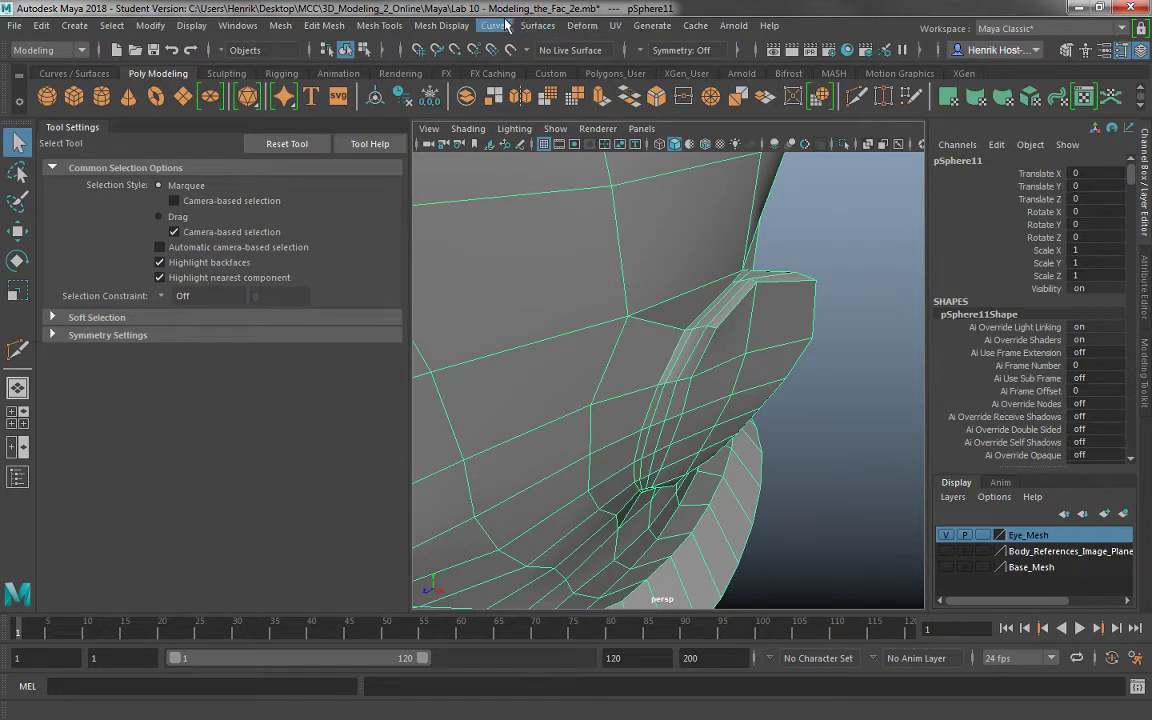
pyautogui.click(382, 26)
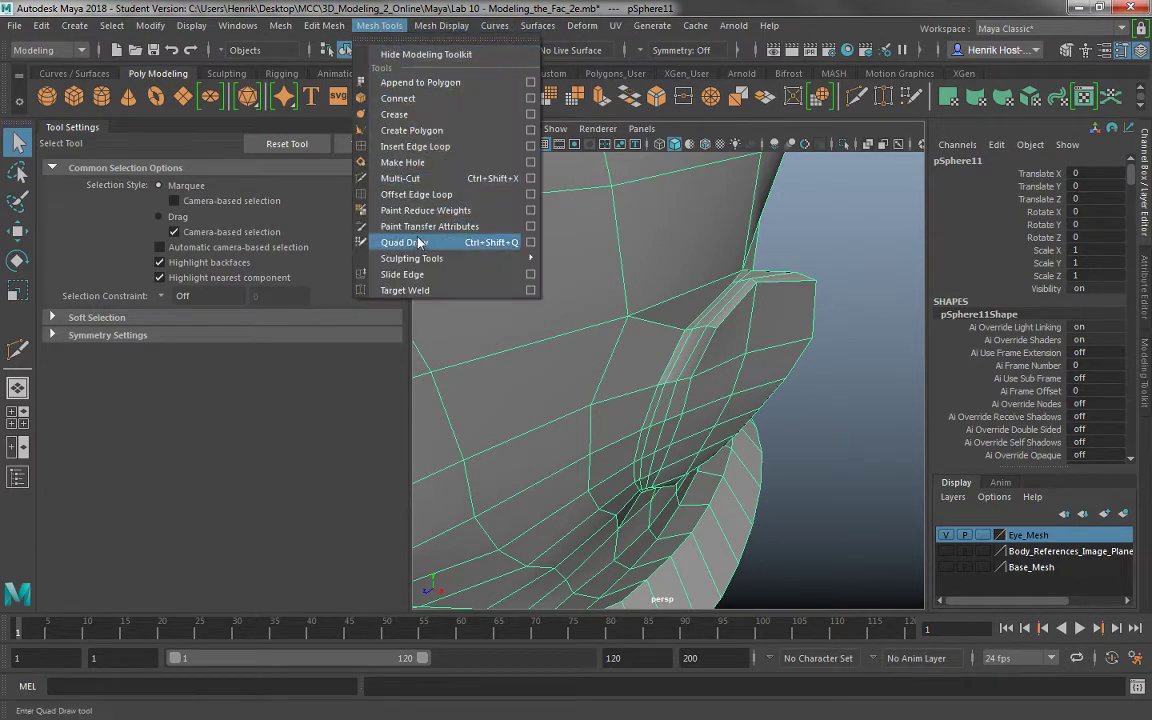
pyautogui.moveTo(450, 258)
pyautogui.click(560, 246)
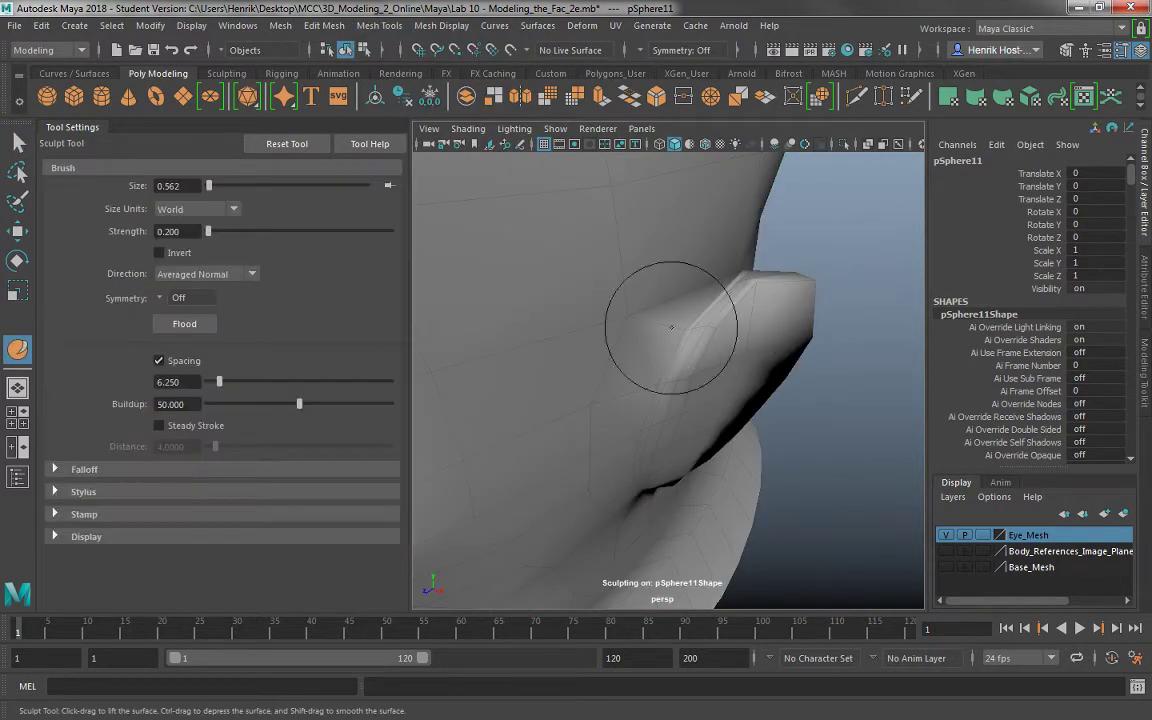
pyautogui.keyDown('alt'); pyautogui.moveTo(642, 434); pyautogui.dragTo(612, 378); pyautogui.keyUp('alt')
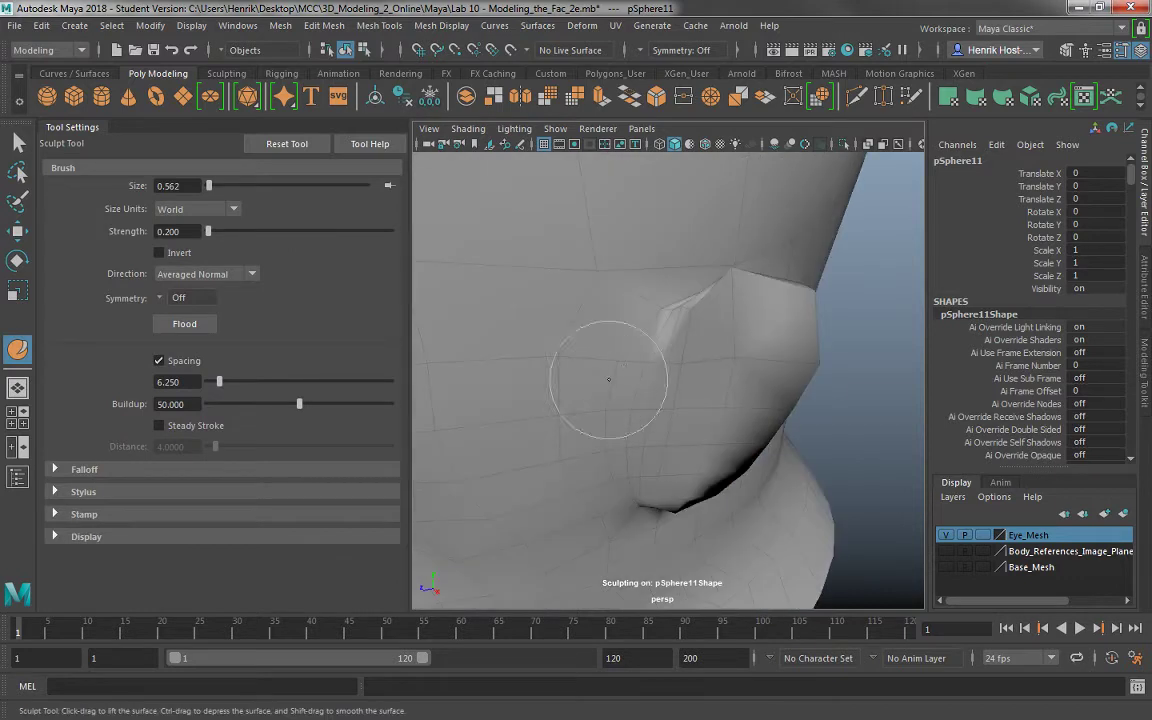
pyautogui.keyDown('alt'); pyautogui.moveTo(666, 291); pyautogui.dragTo(464, 298); pyautogui.keyUp('alt')
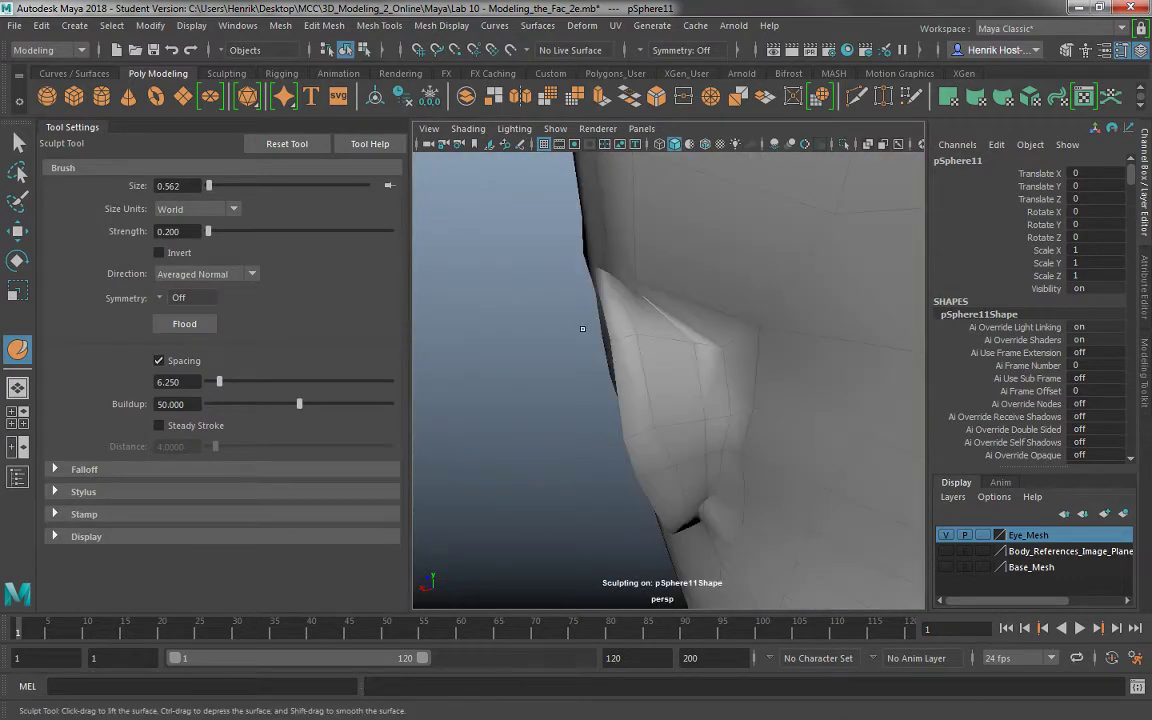
# Reduce the sculpt brush size to 0.238 and smooth the back side of the ear.
pyautogui.press('b')
pyautogui.moveTo(635, 319)
pyautogui.mouseDown()
pyautogui.moveTo(599, 320)
pyautogui.moveTo(613, 304)
pyautogui.mouseUp()
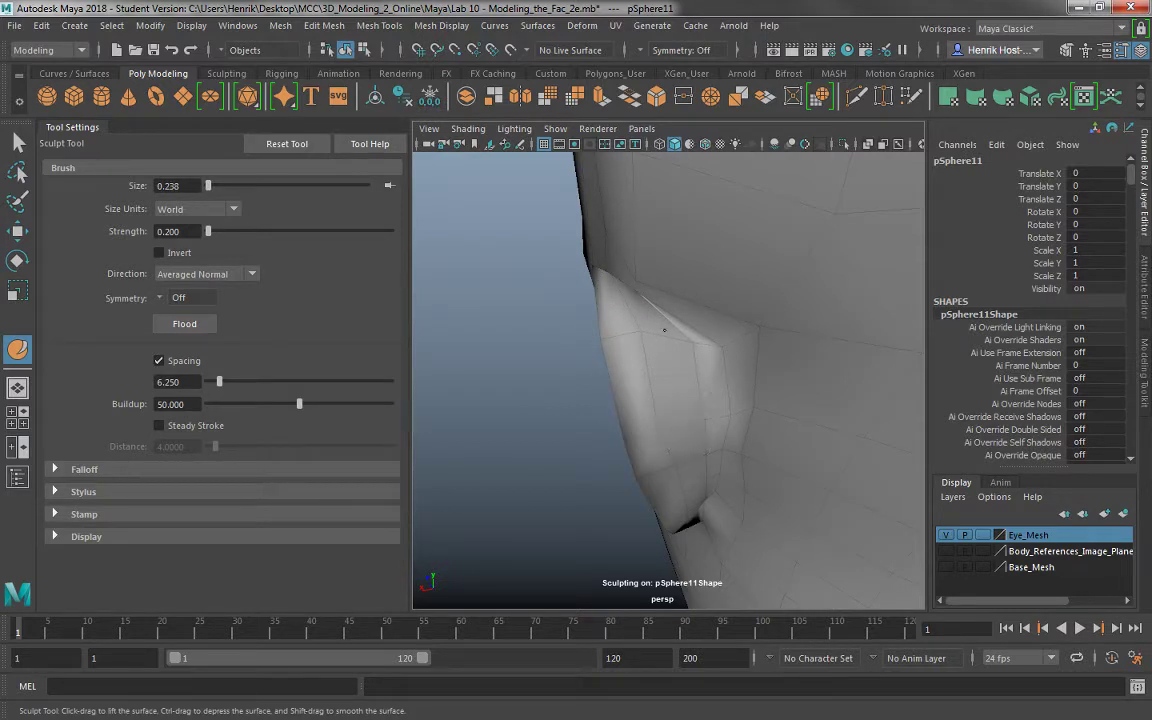
pyautogui.moveTo(672, 344)
pyautogui.mouseDown()
pyautogui.moveTo(705, 424)
pyautogui.moveTo(690, 389)
pyautogui.mouseUp()
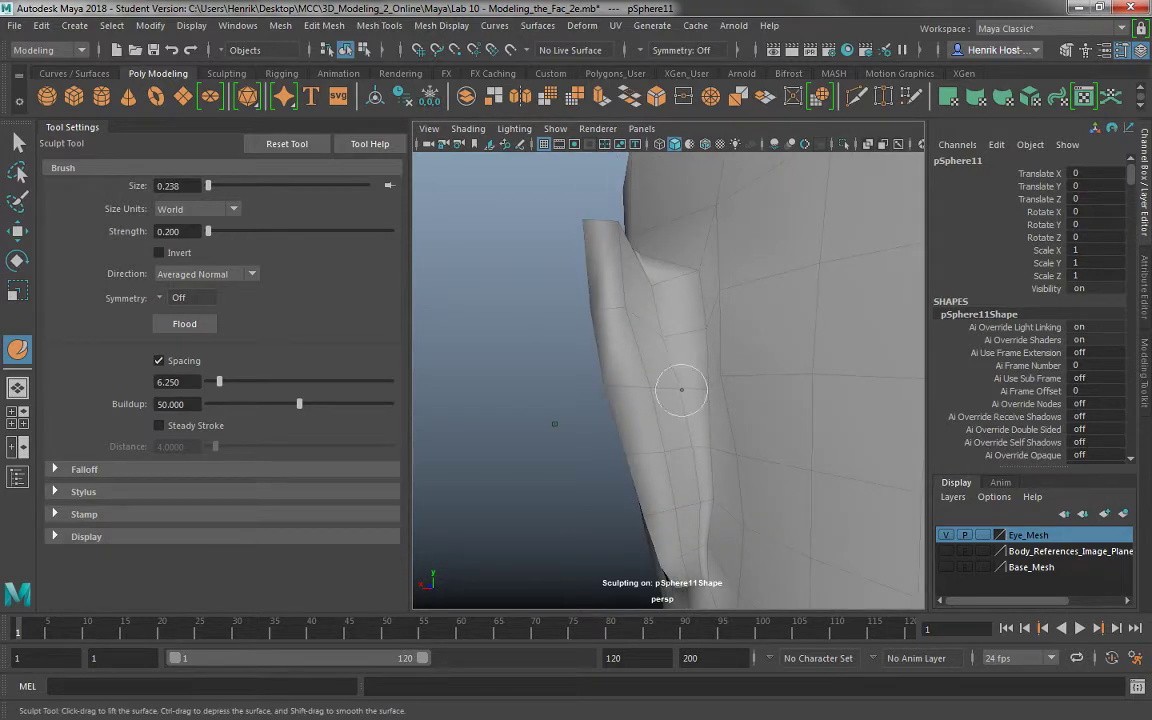
pyautogui.keyDown('shift'); pyautogui.moveTo(706, 418); pyautogui.dragTo(705, 368); pyautogui.keyUp('shift')
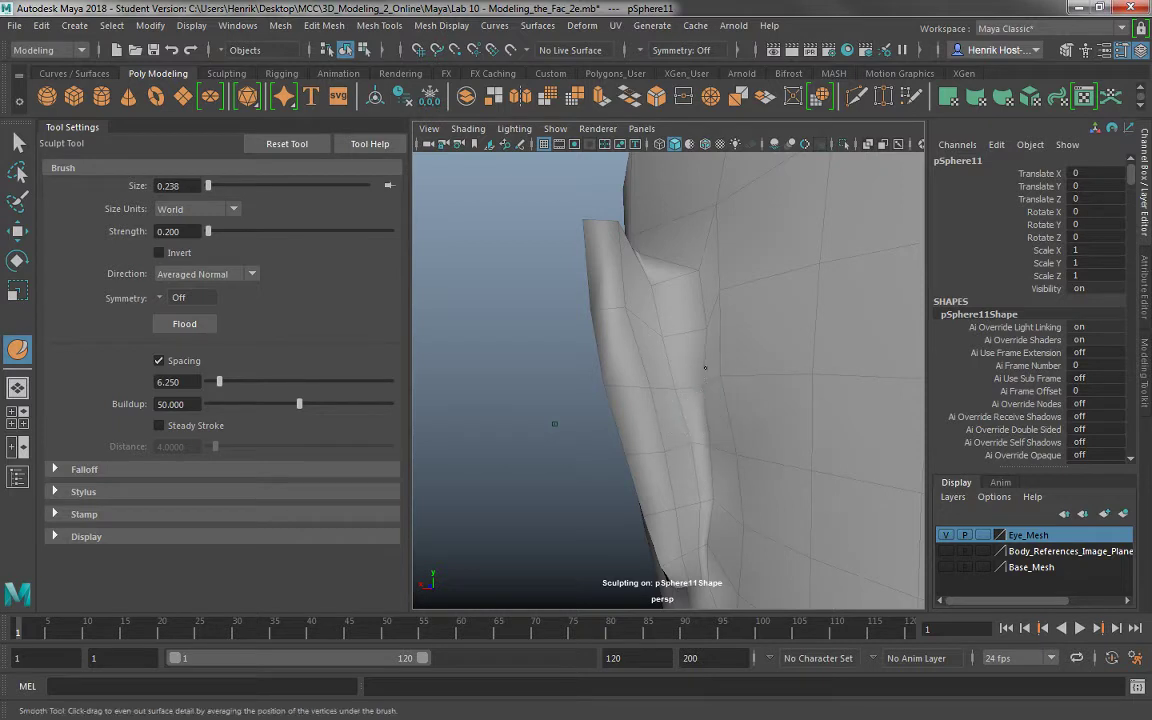
# Smooth the front of the ear from its lower end up to the top, and leave the Sculpt Tool.
pyautogui.keyDown('alt'); pyautogui.moveTo(677, 261); pyautogui.dragTo(854, 311); pyautogui.keyUp('alt')
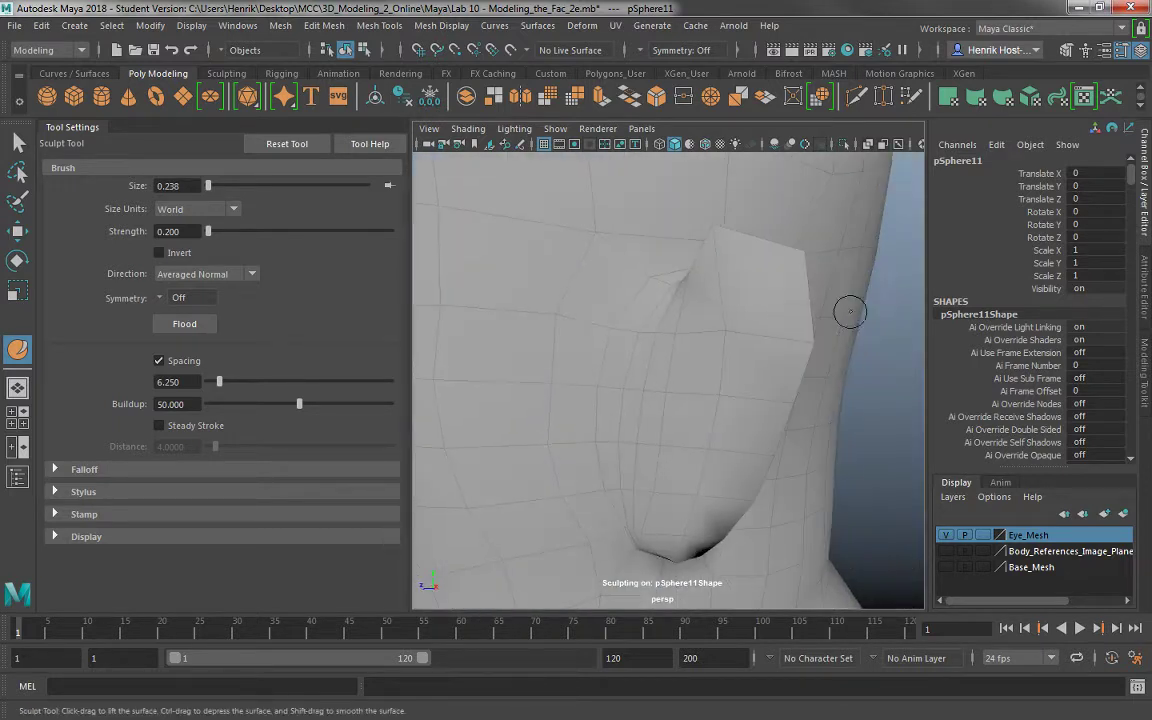
pyautogui.moveTo(669, 311)
pyautogui.keyDown('alt'); pyautogui.mouseDown()
pyautogui.moveTo(705, 328)
pyautogui.moveTo(686, 309)
pyautogui.mouseUp(); pyautogui.keyUp('alt')
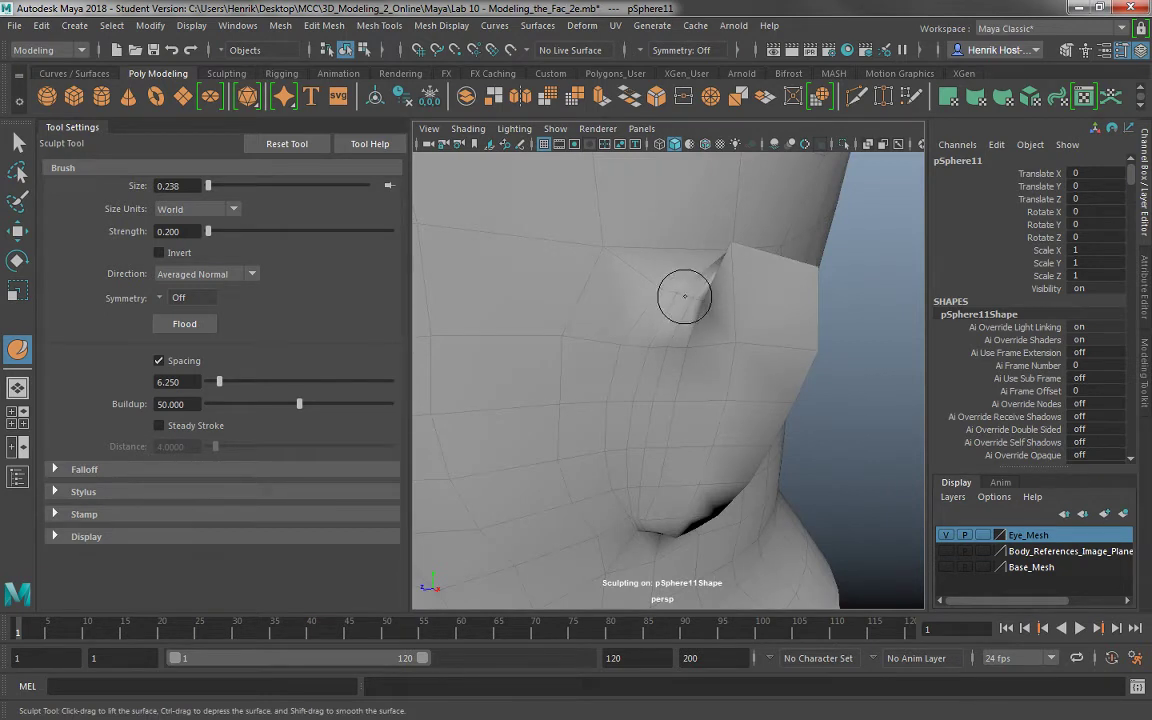
pyautogui.moveTo(691, 300)
pyautogui.keyDown('alt'); pyautogui.mouseDown()
pyautogui.moveTo(640, 280)
pyautogui.moveTo(595, 242)
pyautogui.moveTo(688, 345)
pyautogui.mouseUp(); pyautogui.keyUp('alt')
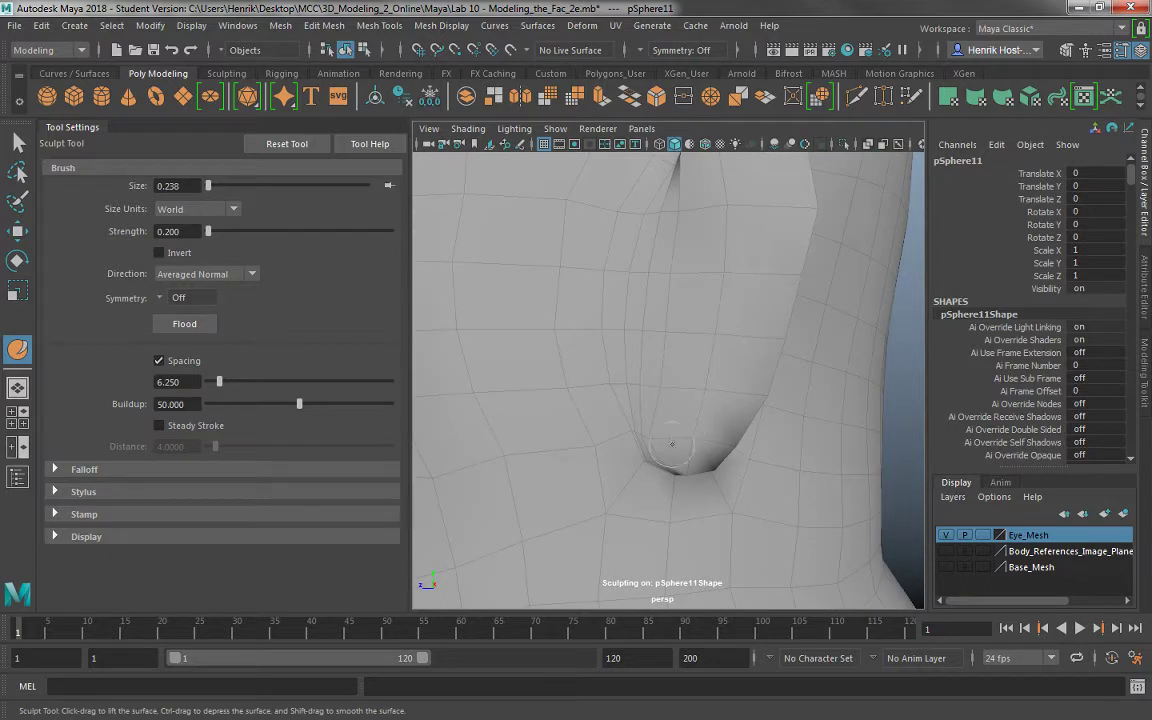
pyautogui.moveTo(640, 437)
pyautogui.keyDown('shift'); pyautogui.mouseDown()
pyautogui.moveTo(622, 378)
pyautogui.moveTo(620, 276)
pyautogui.moveTo(667, 225)
pyautogui.mouseUp(); pyautogui.keyUp('shift')
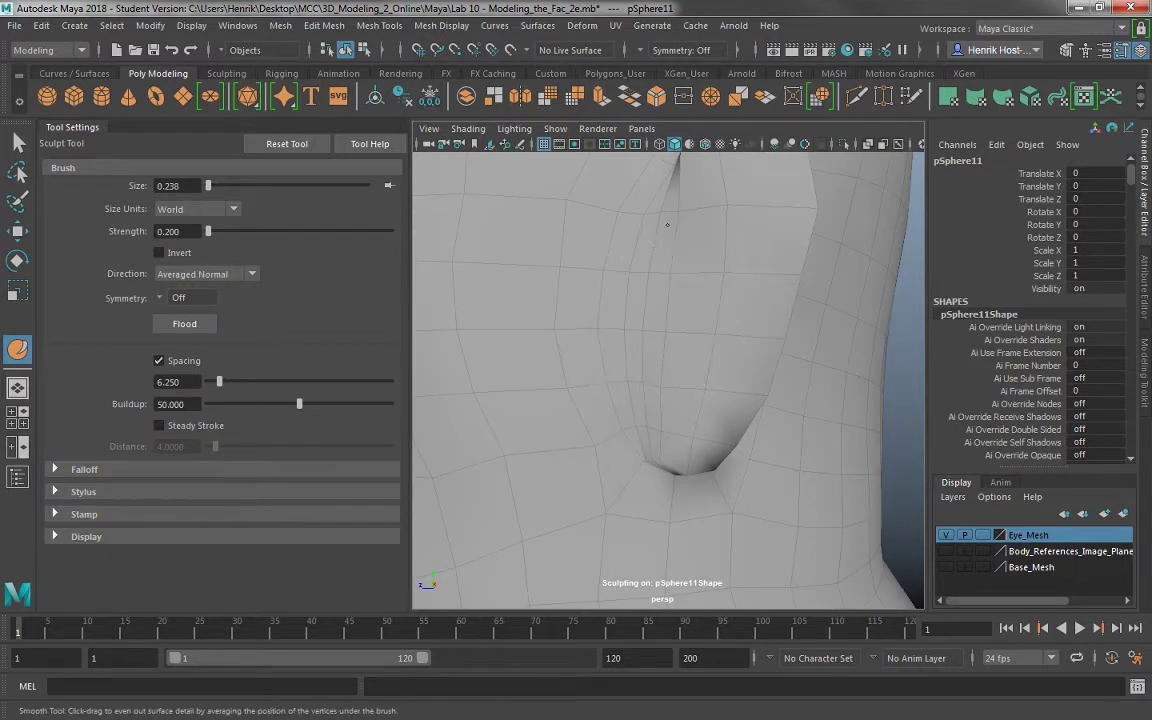
pyautogui.moveTo(598, 270)
pyautogui.keyDown('alt'); pyautogui.mouseDown()
pyautogui.moveTo(576, 337)
pyautogui.moveTo(733, 327)
pyautogui.moveTo(666, 319)
pyautogui.moveTo(618, 321)
pyautogui.moveTo(694, 355)
pyautogui.moveTo(800, 337)
pyautogui.moveTo(761, 327)
pyautogui.mouseUp(); pyautogui.keyUp('alt')
pyautogui.keyDown('alt'); pyautogui.moveTo(635, 272); pyautogui.dragTo(600, 260); pyautogui.keyUp('alt')
pyautogui.click(19, 143)
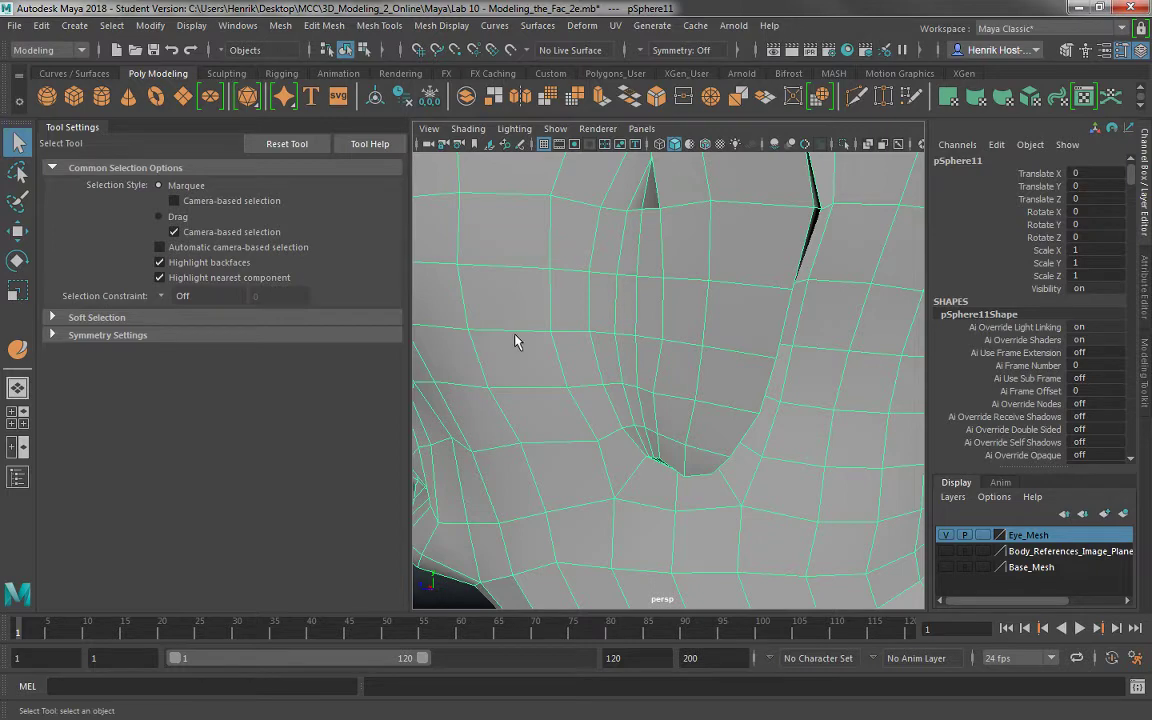
# In the side view, move the topmost ear vertices down and back toward the top of the reference ear.
pyautogui.keyDown('alt'); pyautogui.moveTo(515, 335); pyautogui.dragTo(575, 365); pyautogui.keyUp('alt')
pyautogui.press('space')
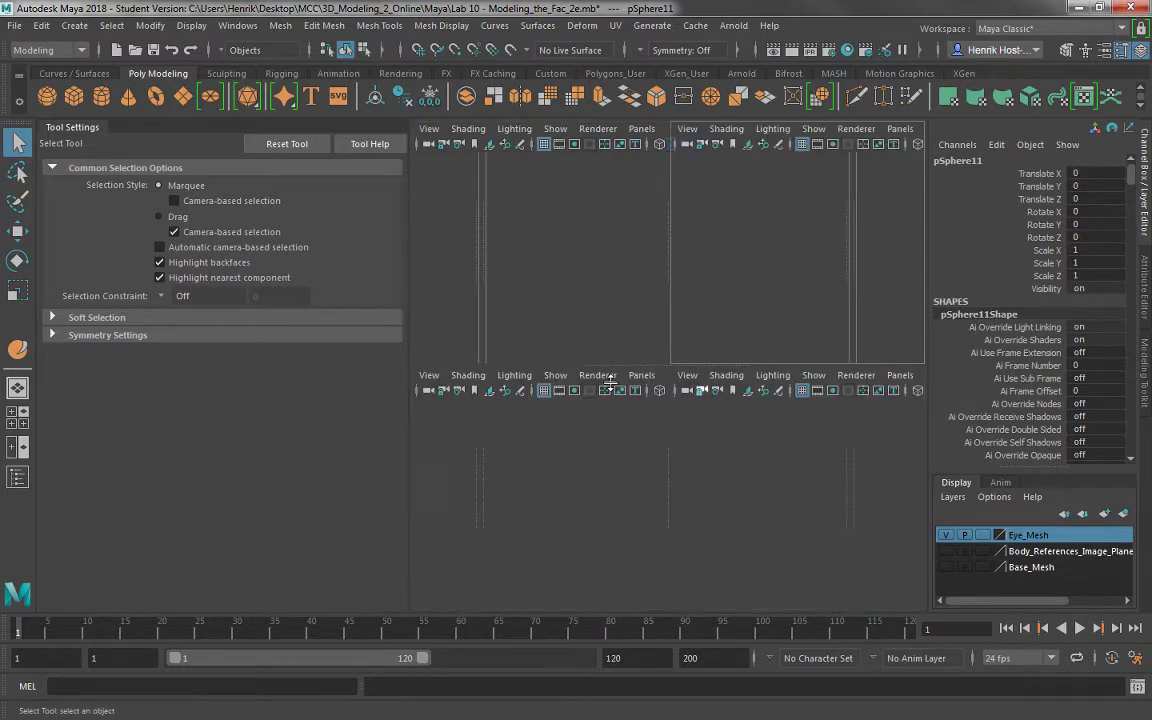
pyautogui.press('space')
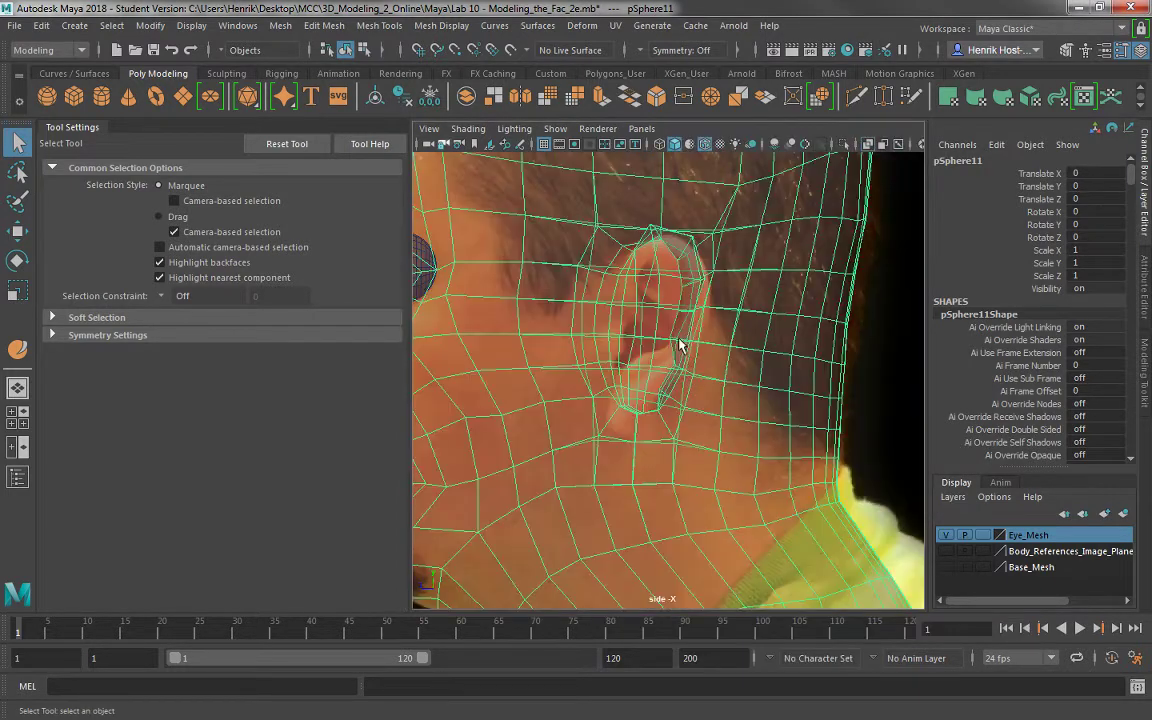
pyautogui.scroll(8, 680, 345)
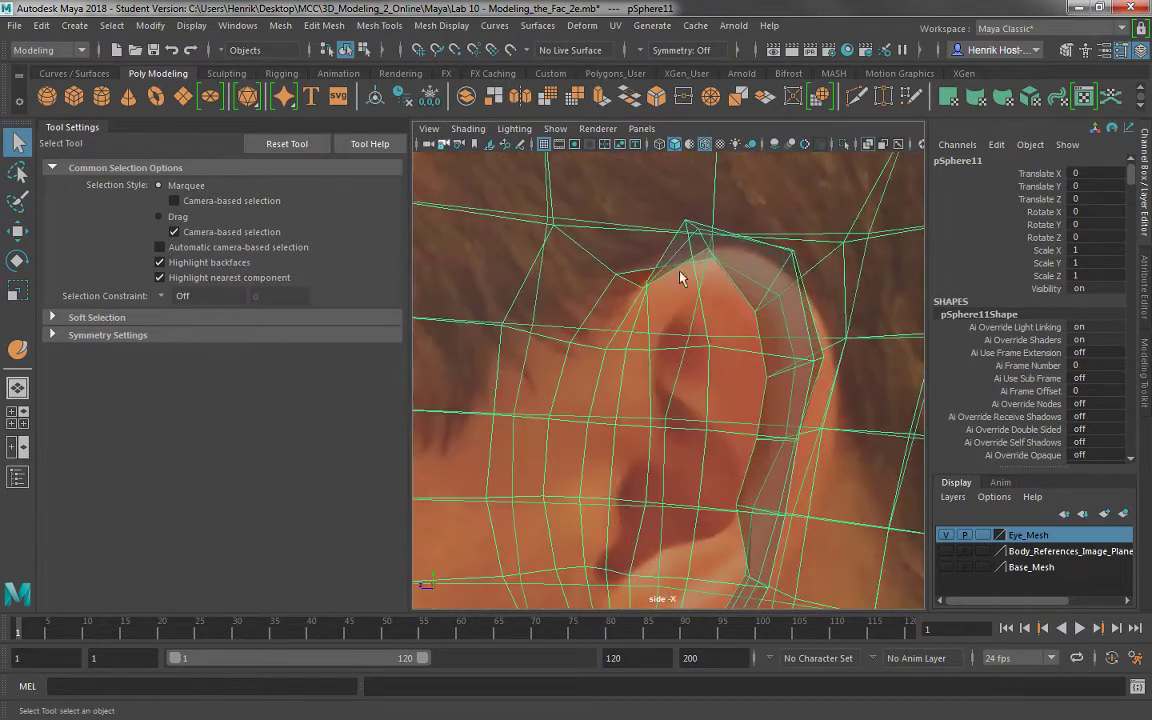
pyautogui.moveTo(681, 268); pyautogui.dragTo(603, 240, button='right')
pyautogui.moveTo(667, 203); pyautogui.dragTo(710, 240)
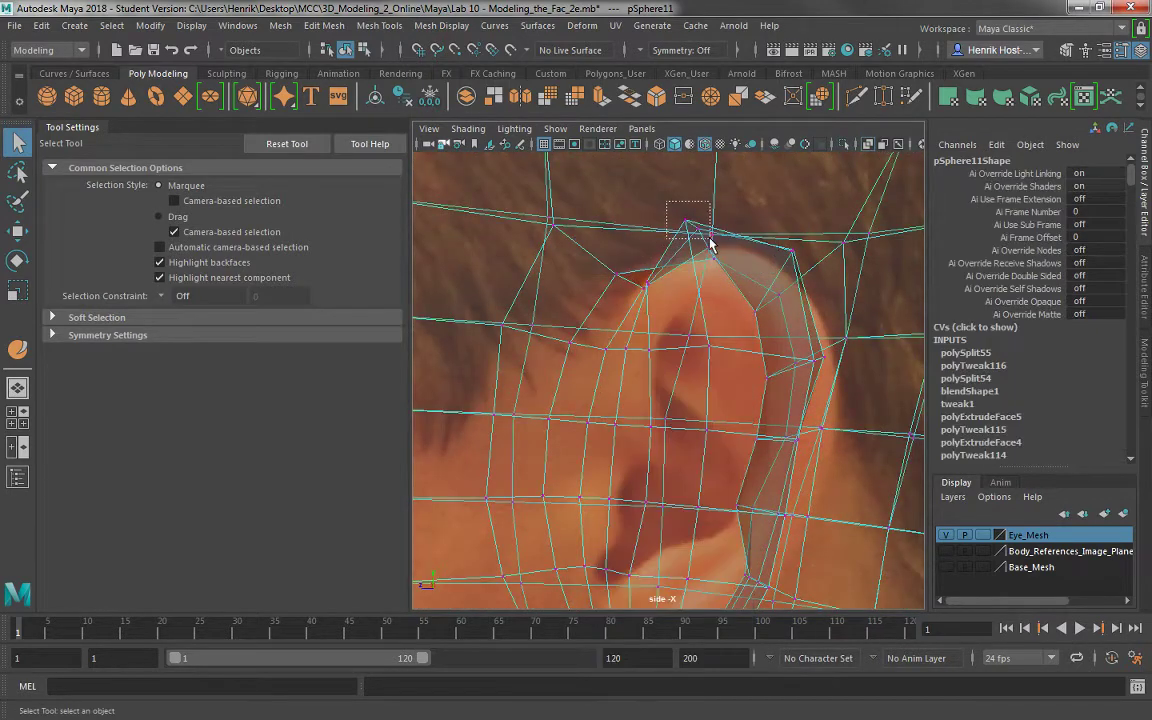
pyautogui.press('w')
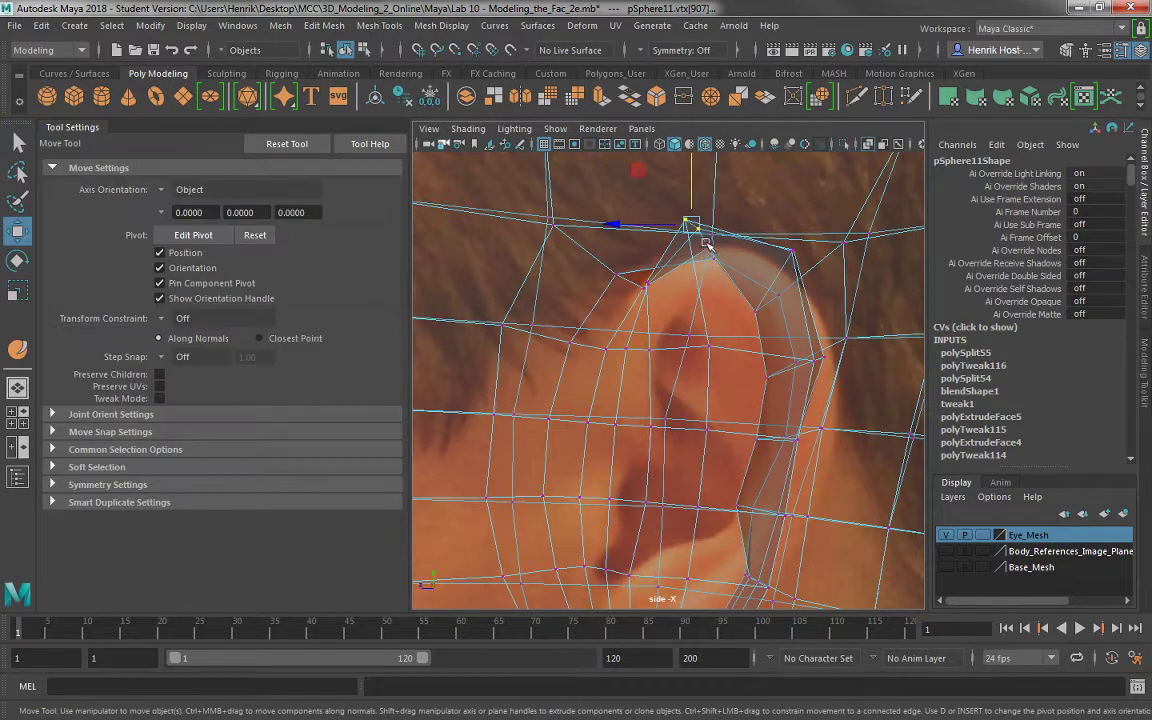
pyautogui.moveTo(695, 227); pyautogui.dragTo(722, 240)
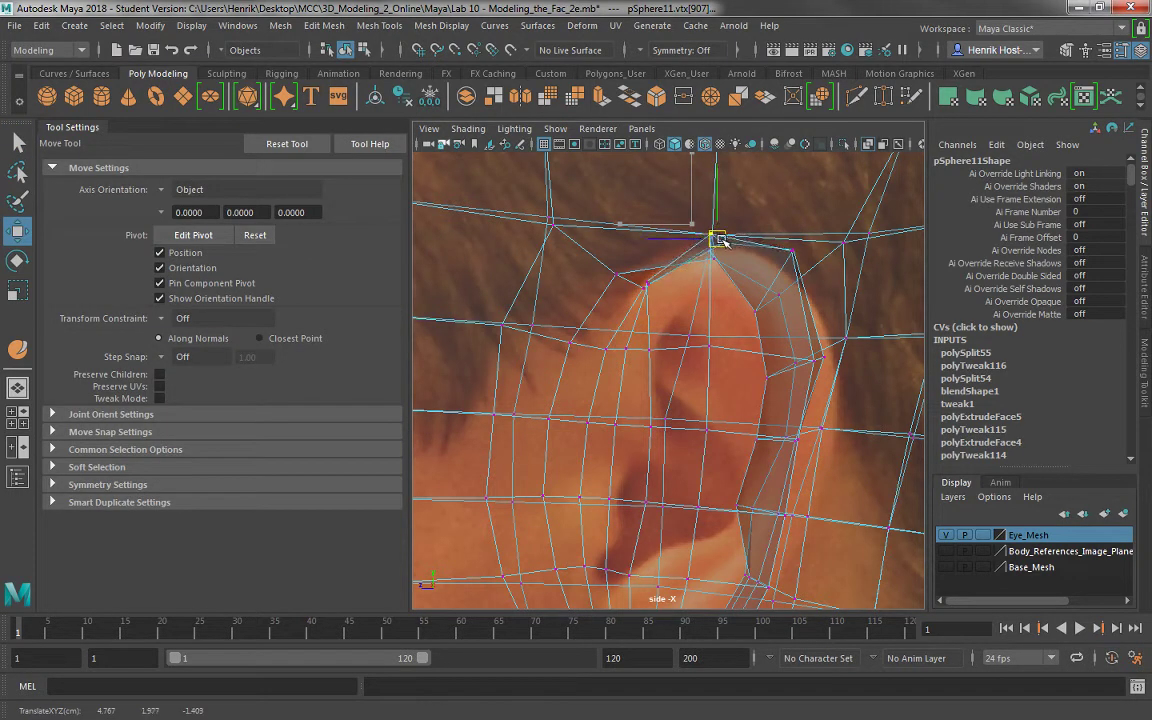
# Nudge the vertex at the ear's upper front onto the reference outline and shift the vertex row just below it forward.
pyautogui.click(641, 279)
pyautogui.press('r')
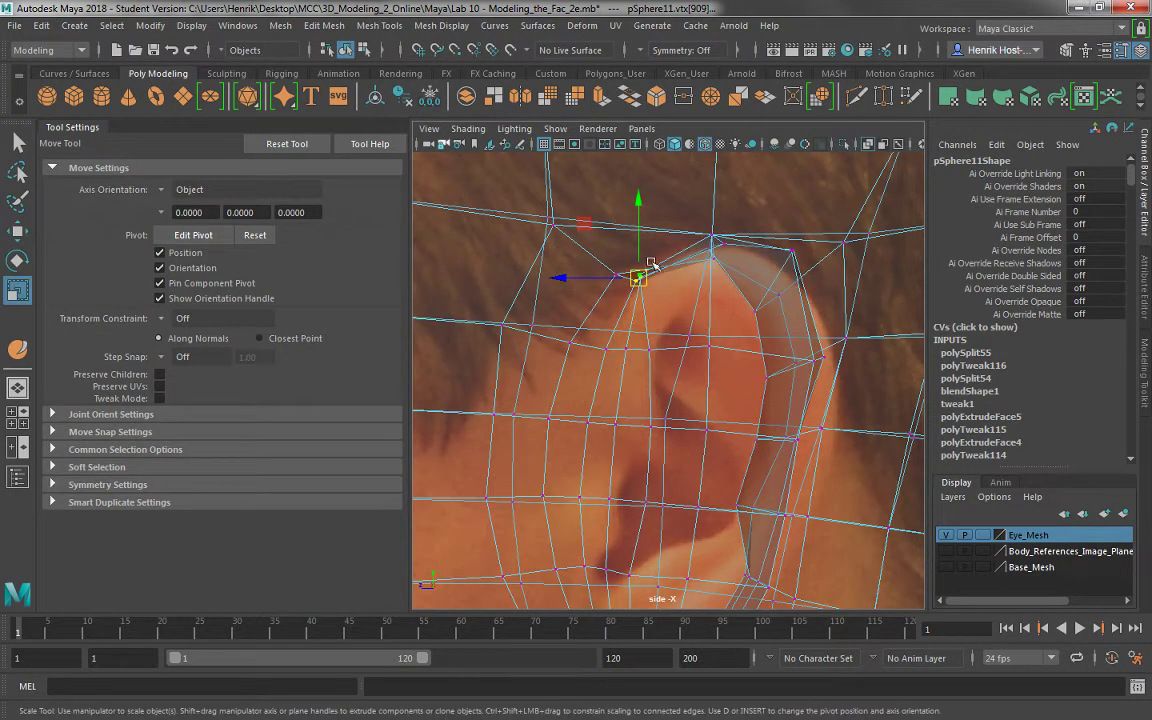
pyautogui.moveTo(566, 277); pyautogui.dragTo(432, 245)
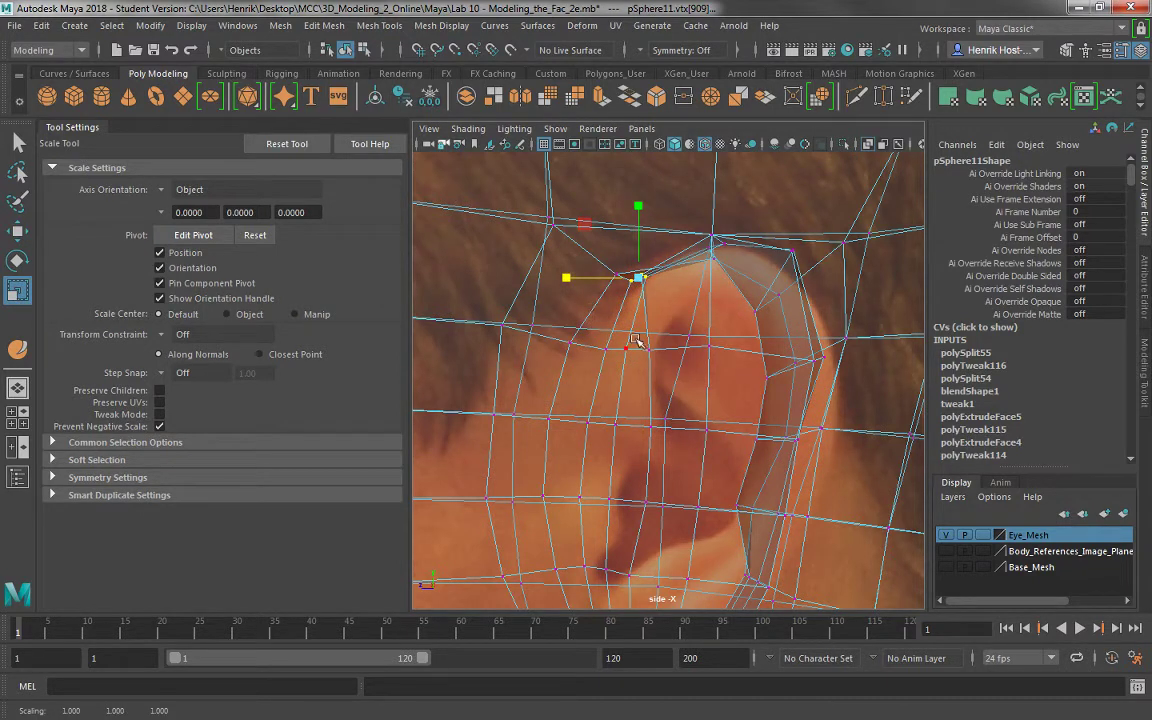
pyautogui.click(646, 348)
pyautogui.press('w')
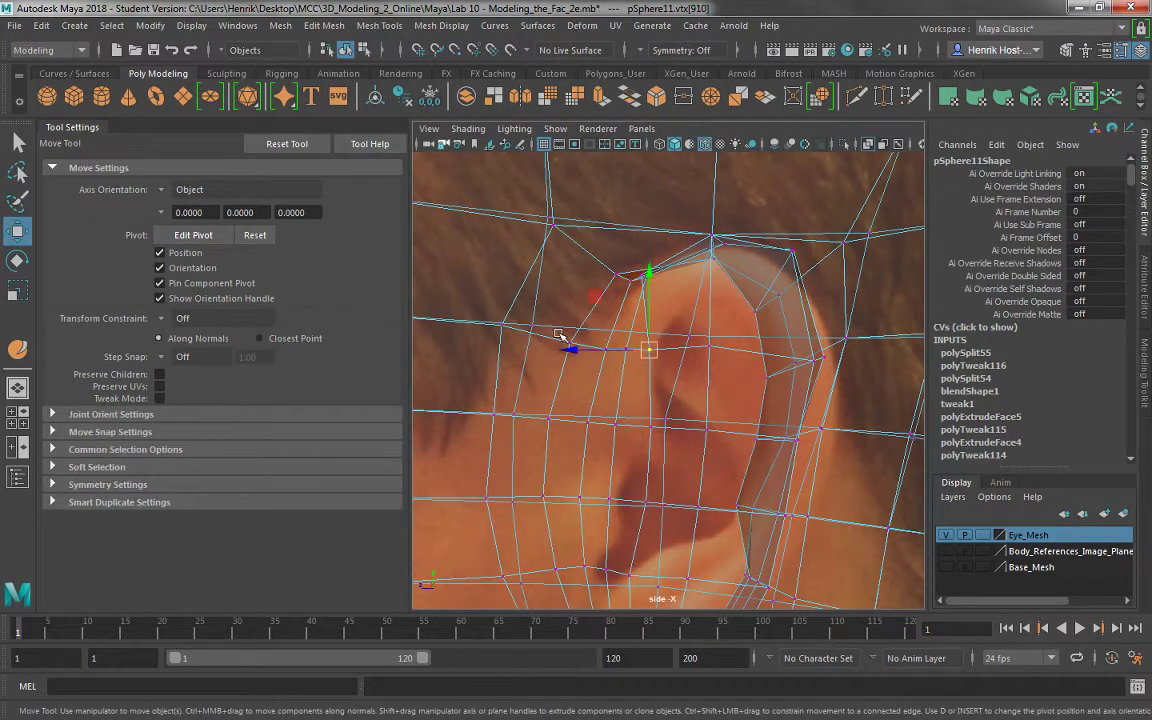
pyautogui.click(611, 352)
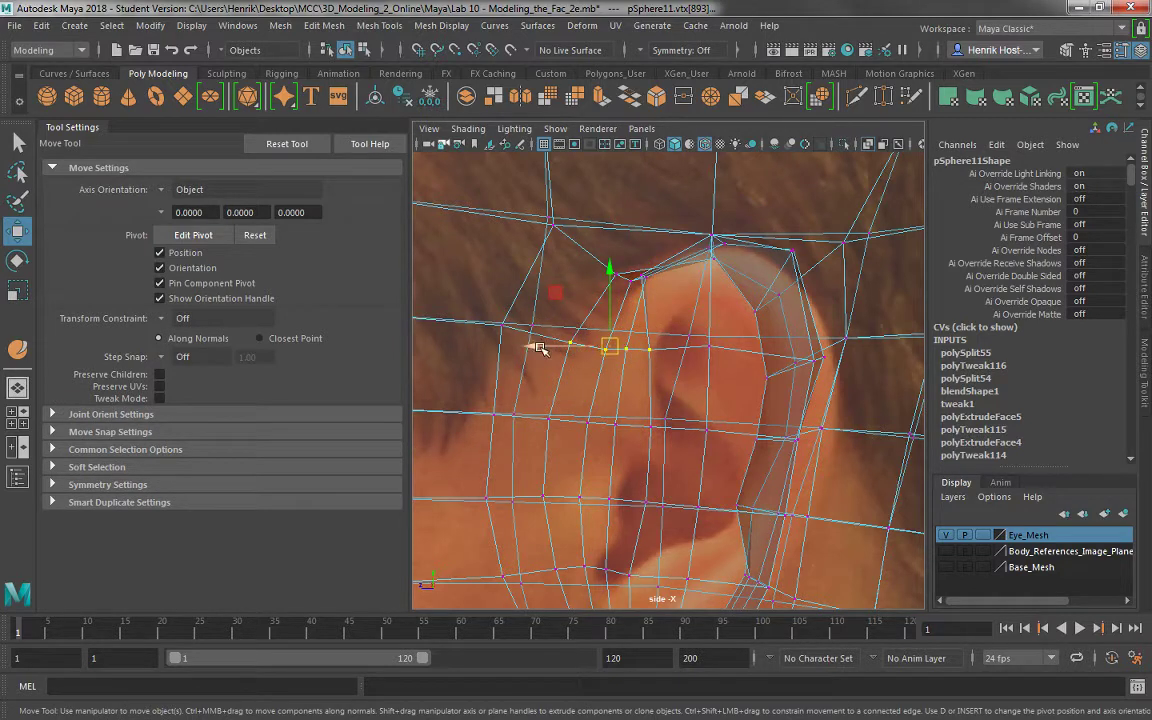
pyautogui.moveTo(538, 346); pyautogui.dragTo(508, 341)
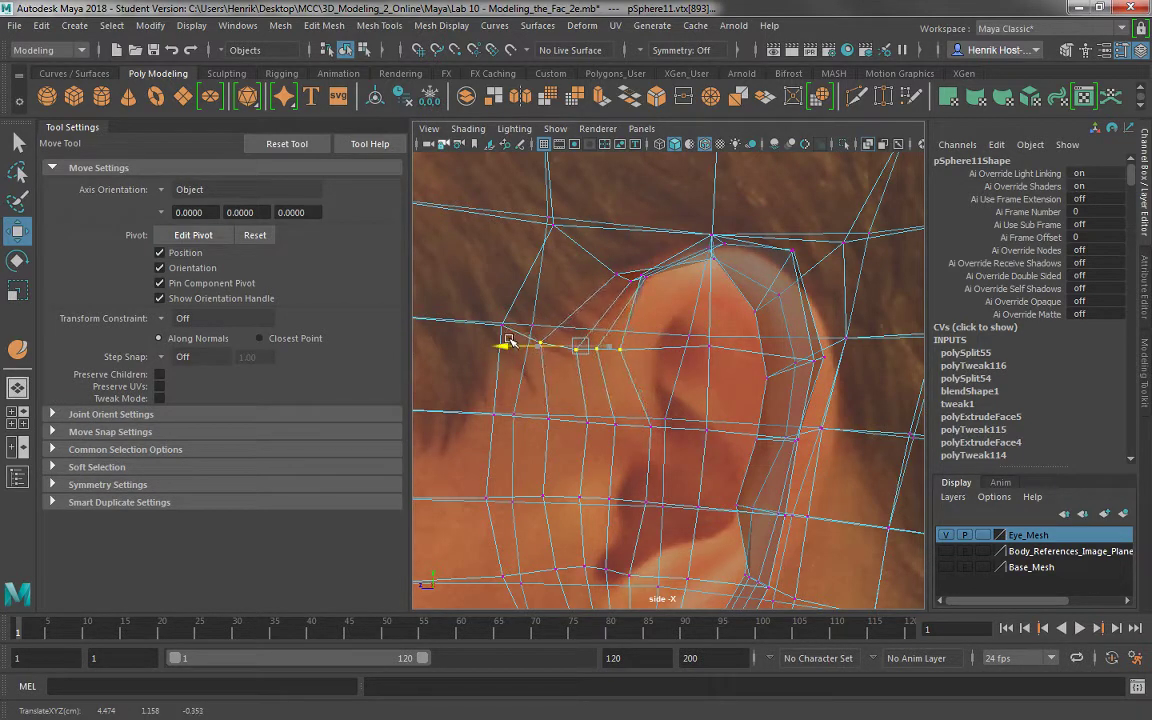
# Move the next two rows of vertices along the ear's front edge forward toward the face to follow the reference photo.
pyautogui.click(650, 438)
pyautogui.click(661, 431)
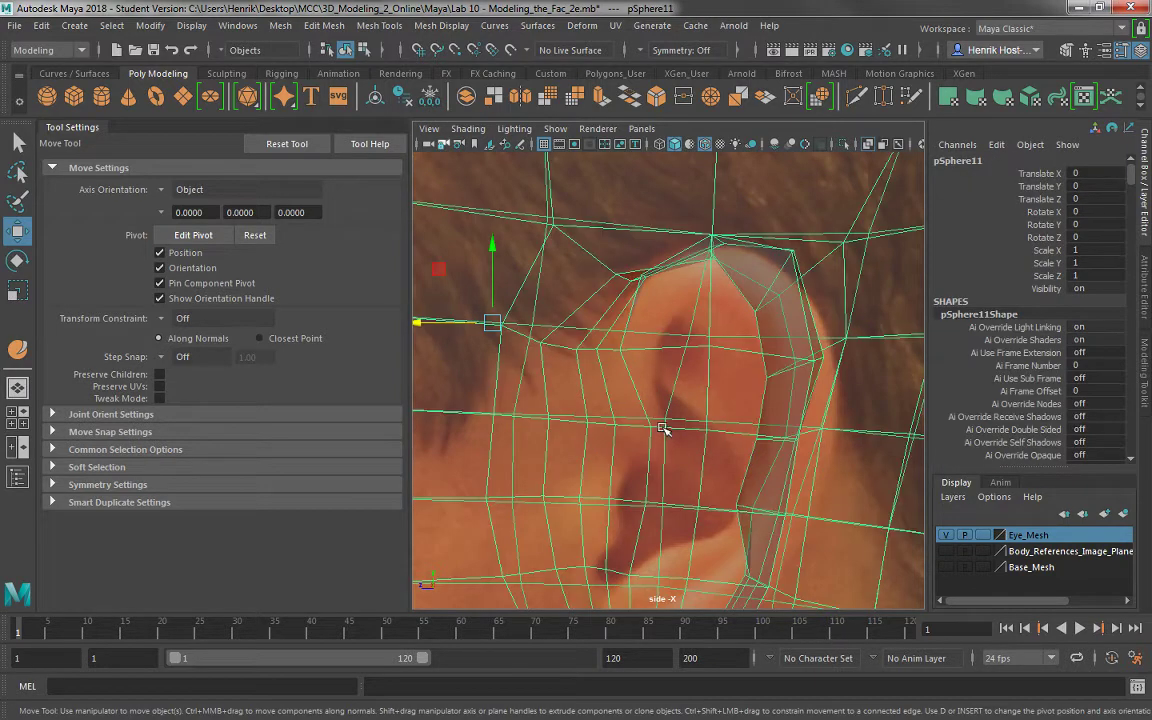
pyautogui.moveTo(656, 245); pyautogui.dragTo(545, 237, button='right')
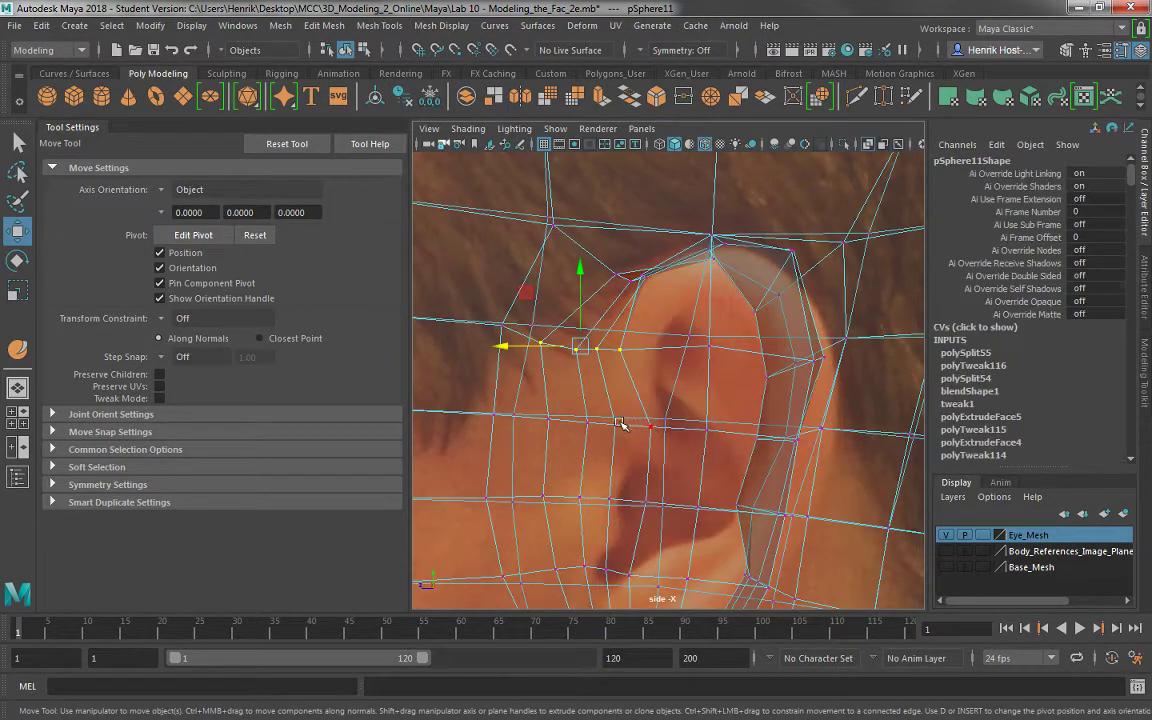
pyautogui.click(633, 426)
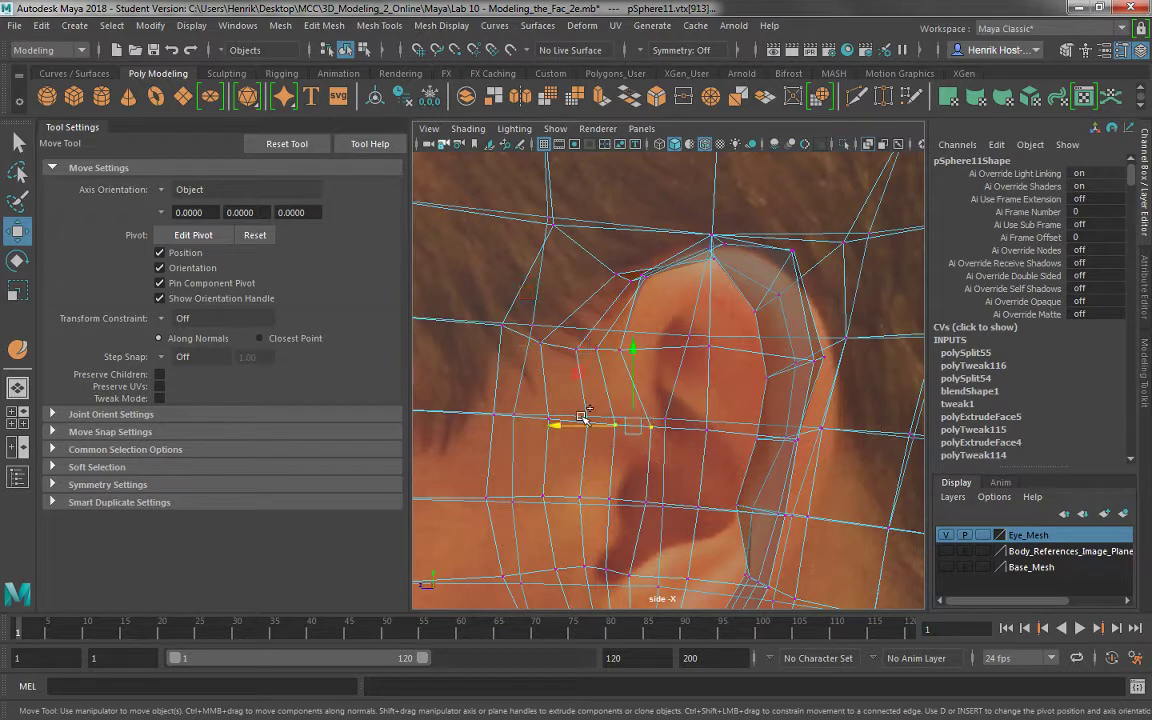
pyautogui.moveTo(556, 429); pyautogui.dragTo(521, 424)
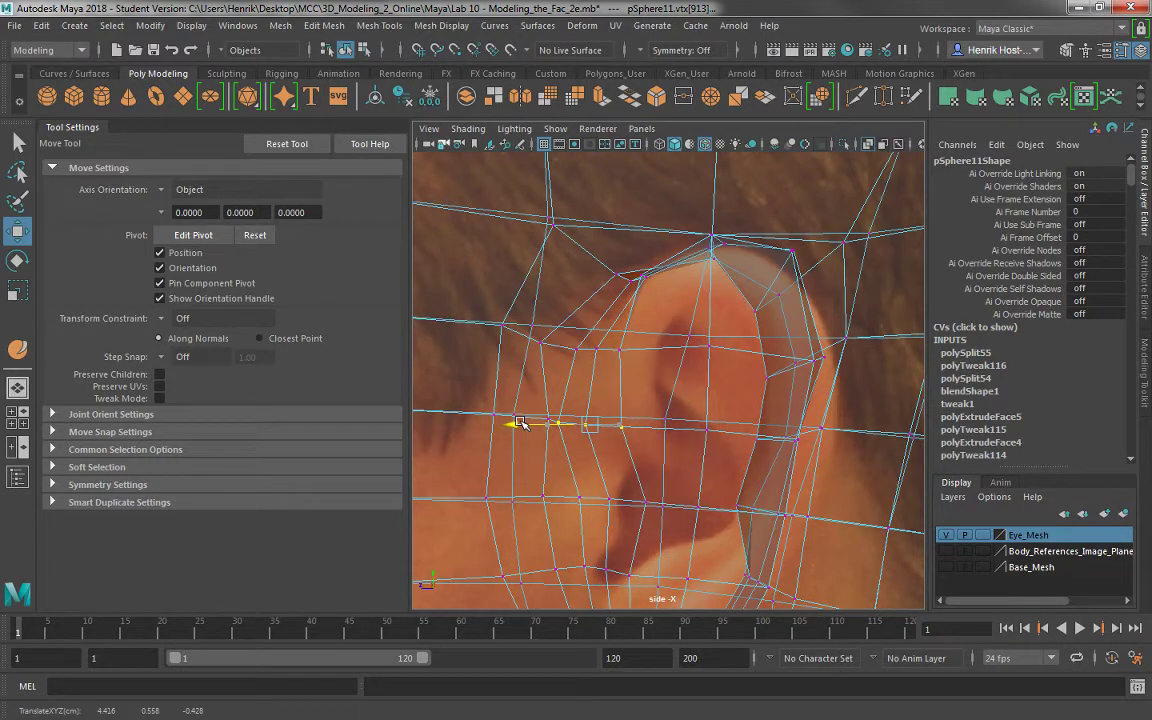
pyautogui.click(645, 502)
pyautogui.moveTo(617, 488); pyautogui.dragTo(524, 502)
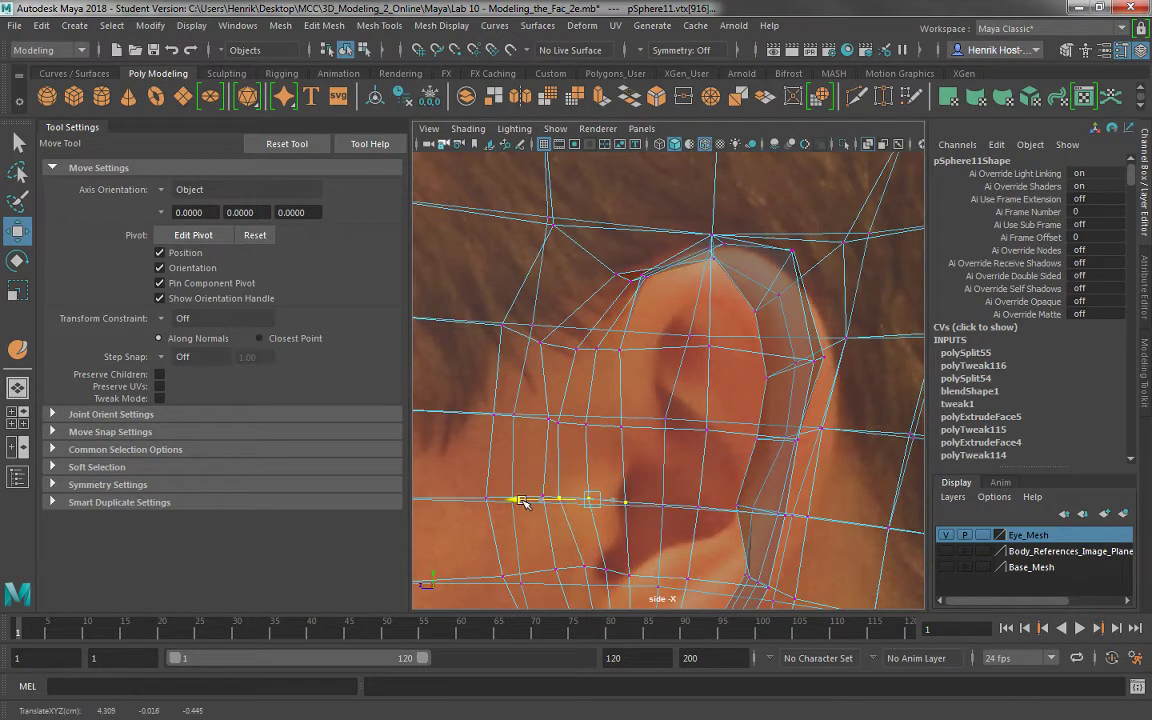
# Shift the lower front row of ear vertices slightly forward and move one vertex in the middle of the ear backward.
pyautogui.keyDown('alt'); pyautogui.moveTo(522, 500); pyautogui.dragTo(612, 463, button='middle'); pyautogui.keyUp('alt')
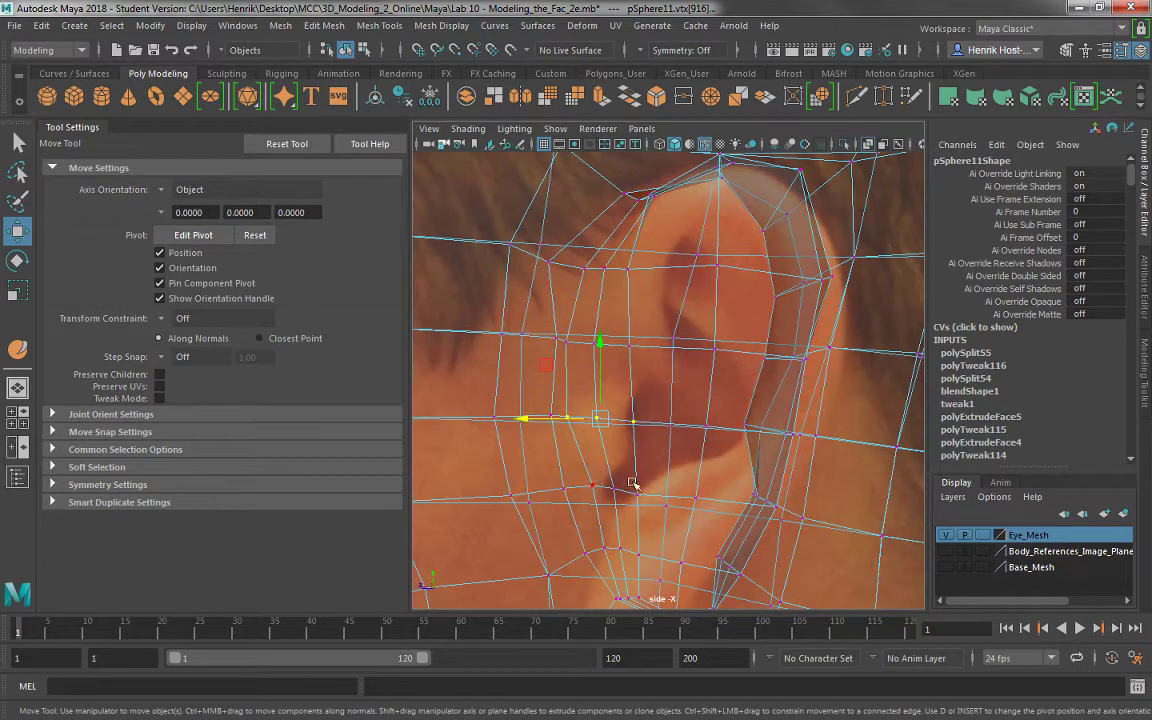
pyautogui.click(638, 487)
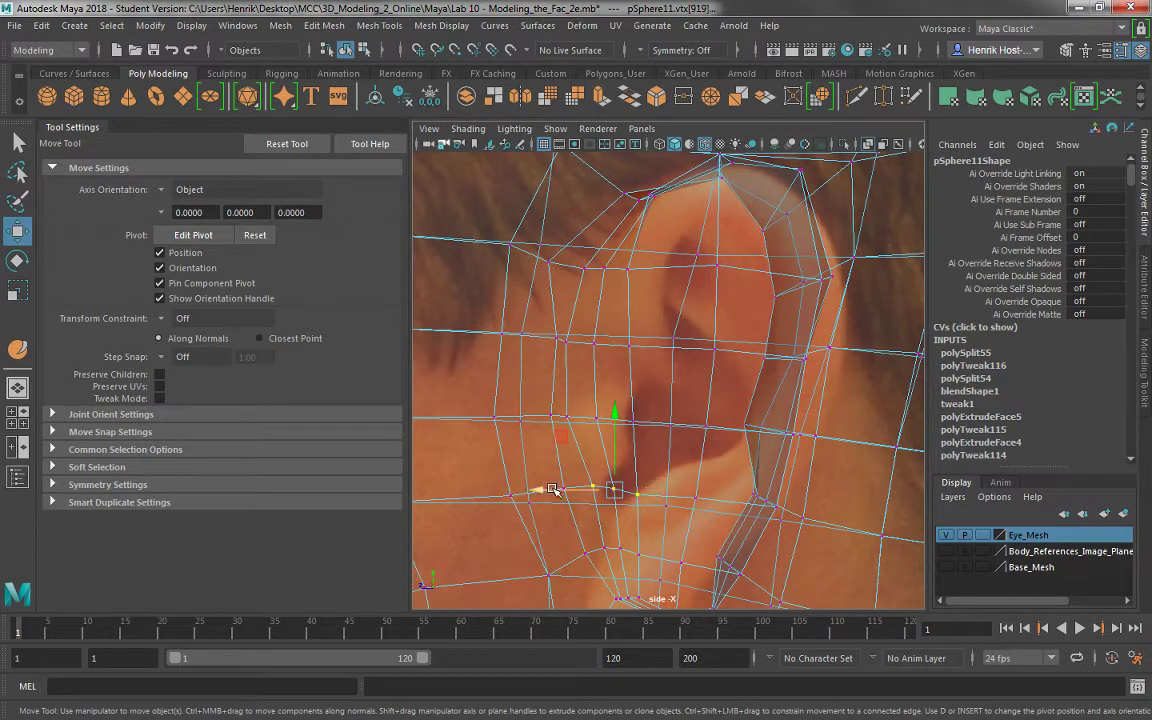
pyautogui.moveTo(553, 490); pyautogui.dragTo(543, 490)
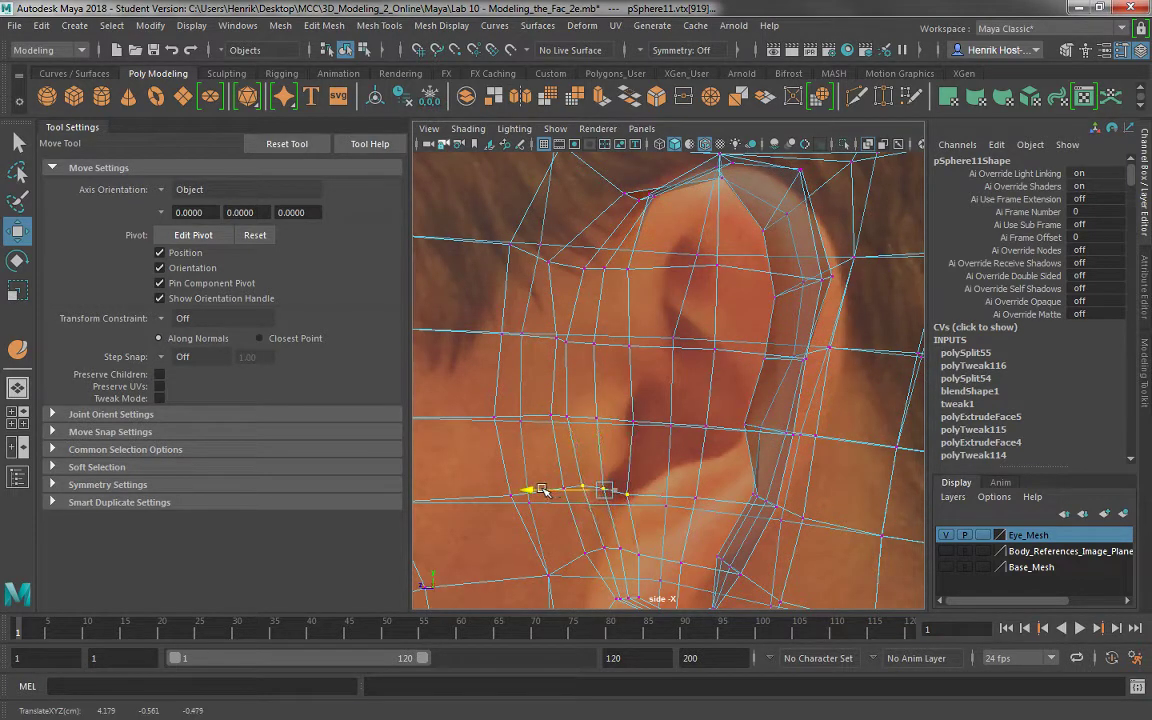
pyautogui.click(670, 339)
pyautogui.moveTo(598, 336); pyautogui.dragTo(620, 342)
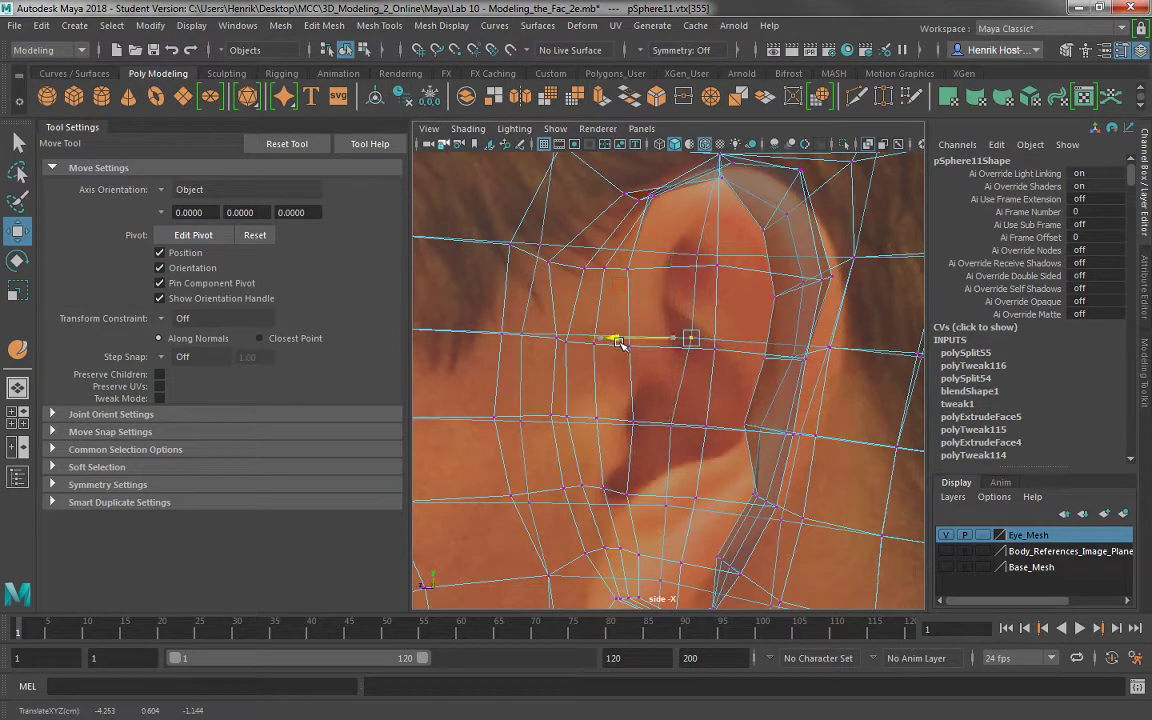
# Raise two vertices at the earlobe and move the vertex beside the ear canal slightly forward.
pyautogui.scroll(2, 690, 401)
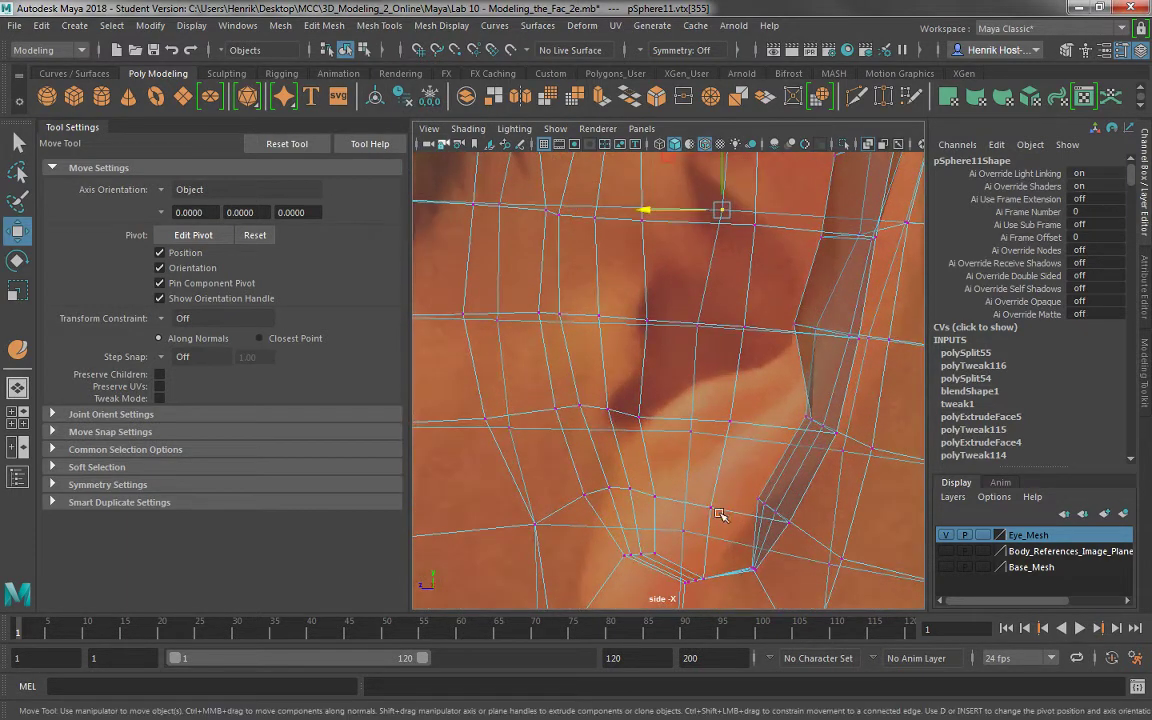
pyautogui.moveTo(665, 555); pyautogui.dragTo(658, 549)
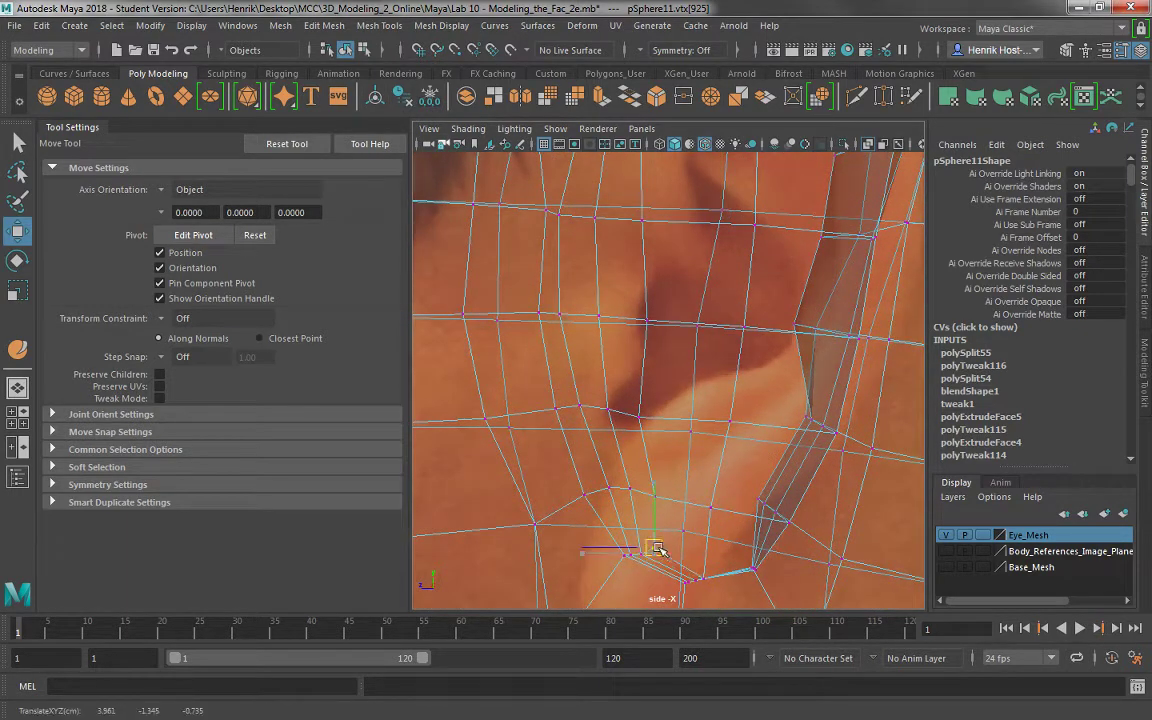
pyautogui.click(648, 321)
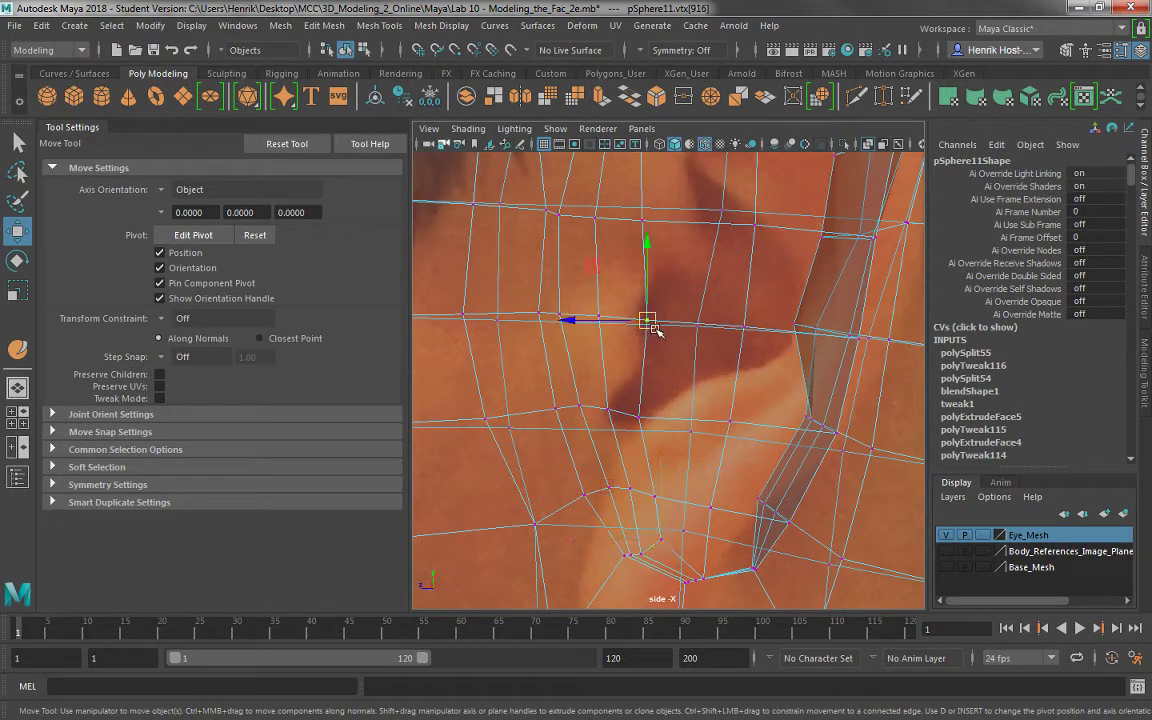
pyautogui.moveTo(648, 321); pyautogui.dragTo(636, 319)
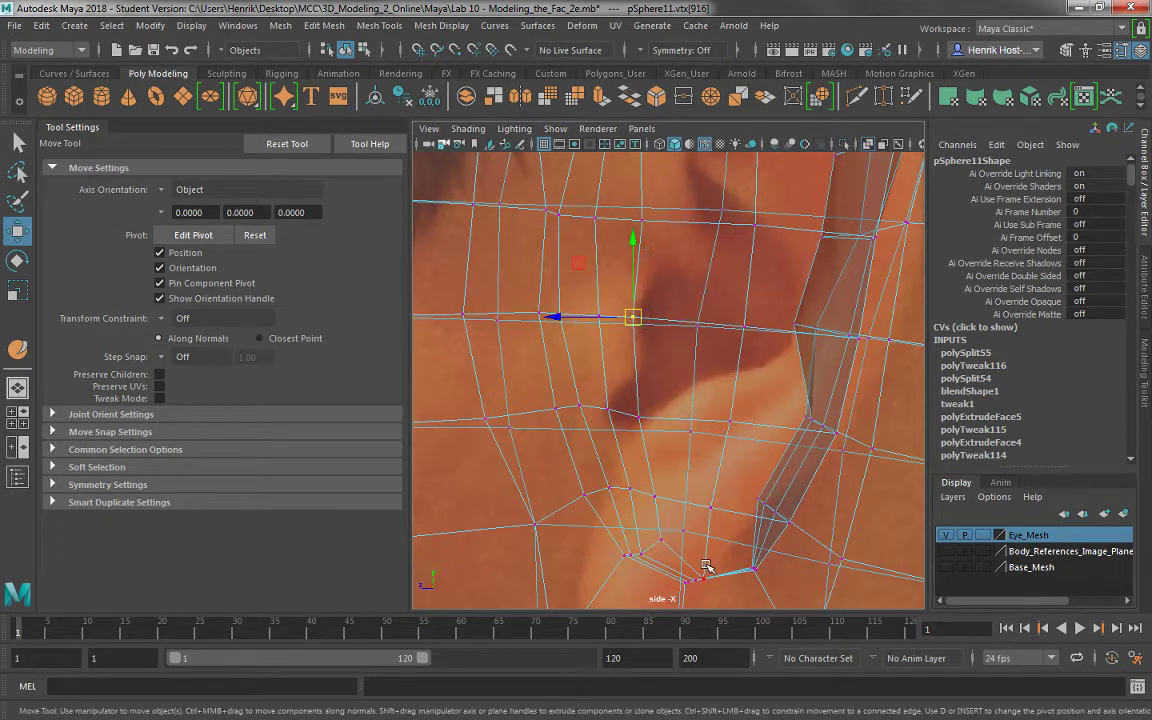
pyautogui.moveTo(704, 580); pyautogui.dragTo(702, 547)
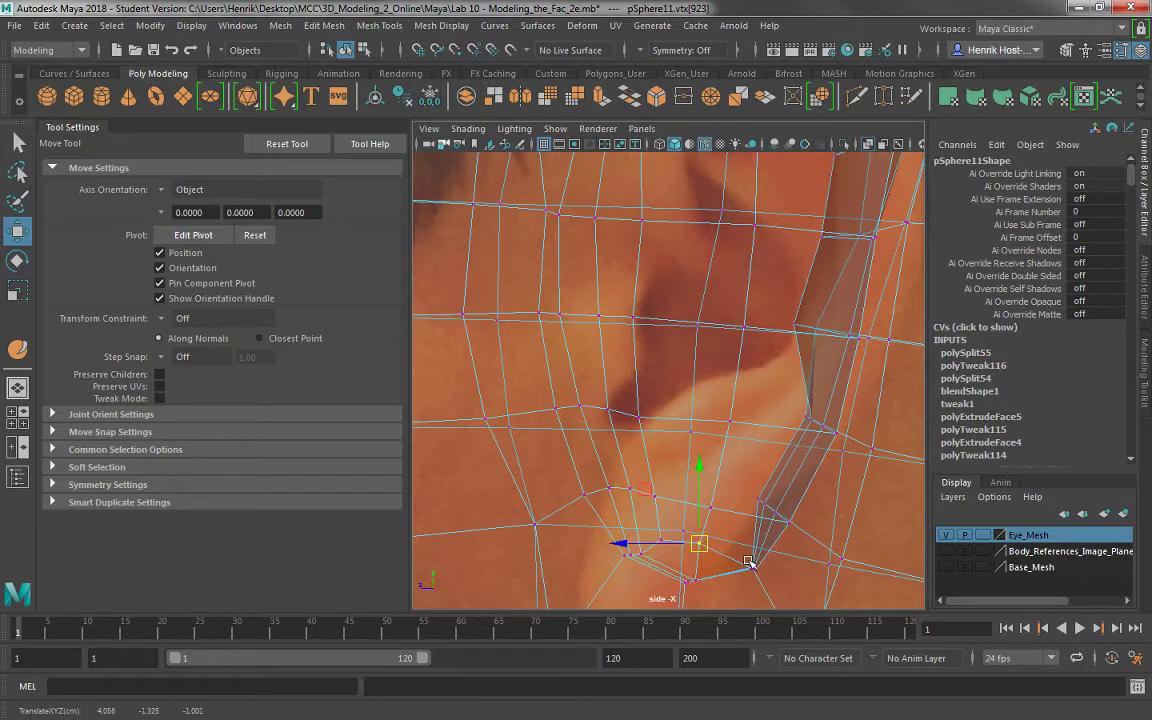
pyautogui.click(749, 563)
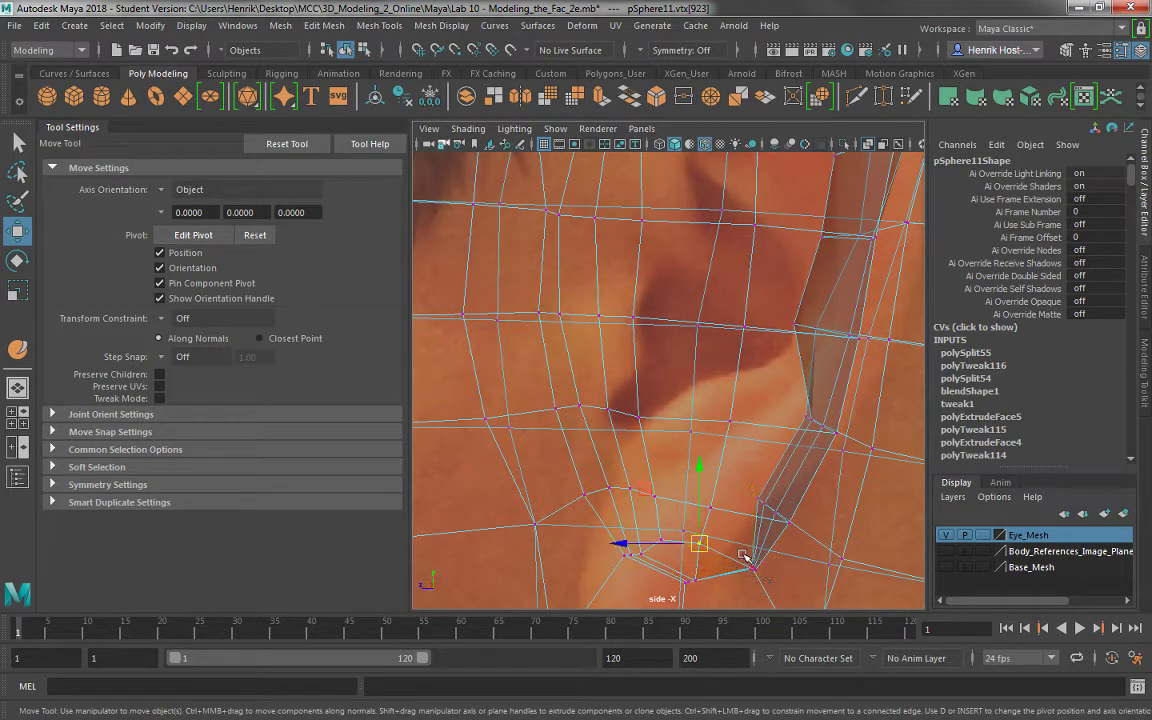
pyautogui.moveTo(749, 569); pyautogui.dragTo(743, 546)
pyautogui.hotkey('ctrl', 'z')
# In the perspective view, raise the rear vertex at the lower end of the ear.
pyautogui.press('space')
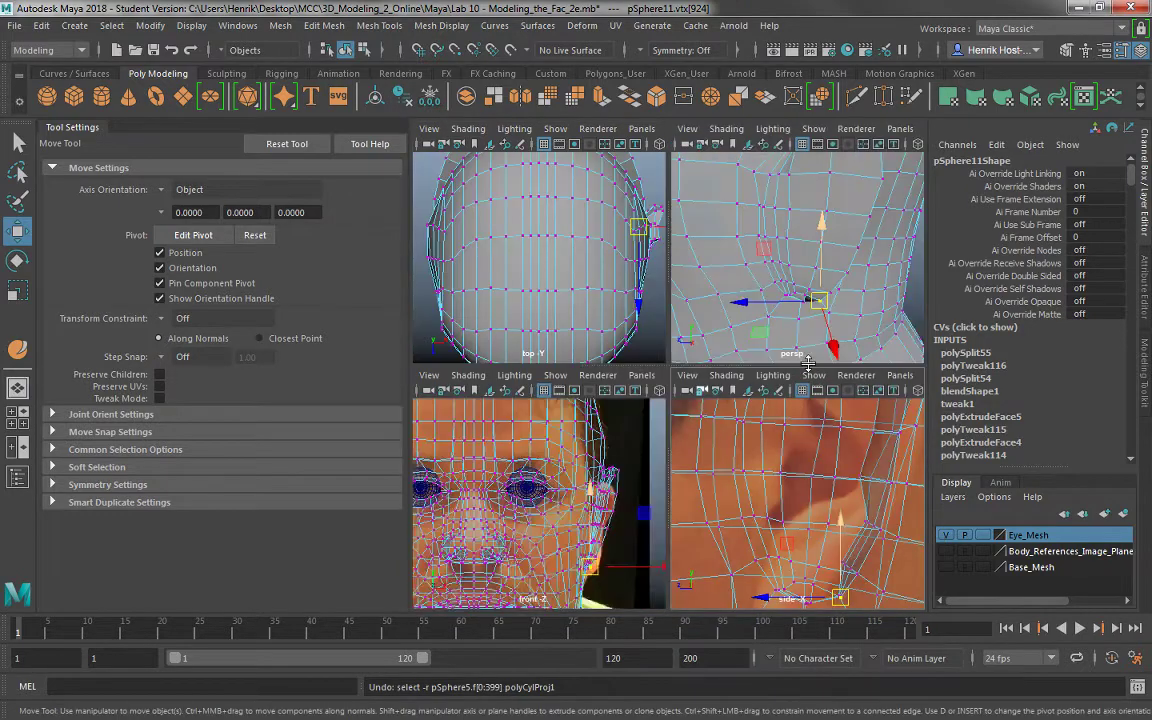
pyautogui.press('space')
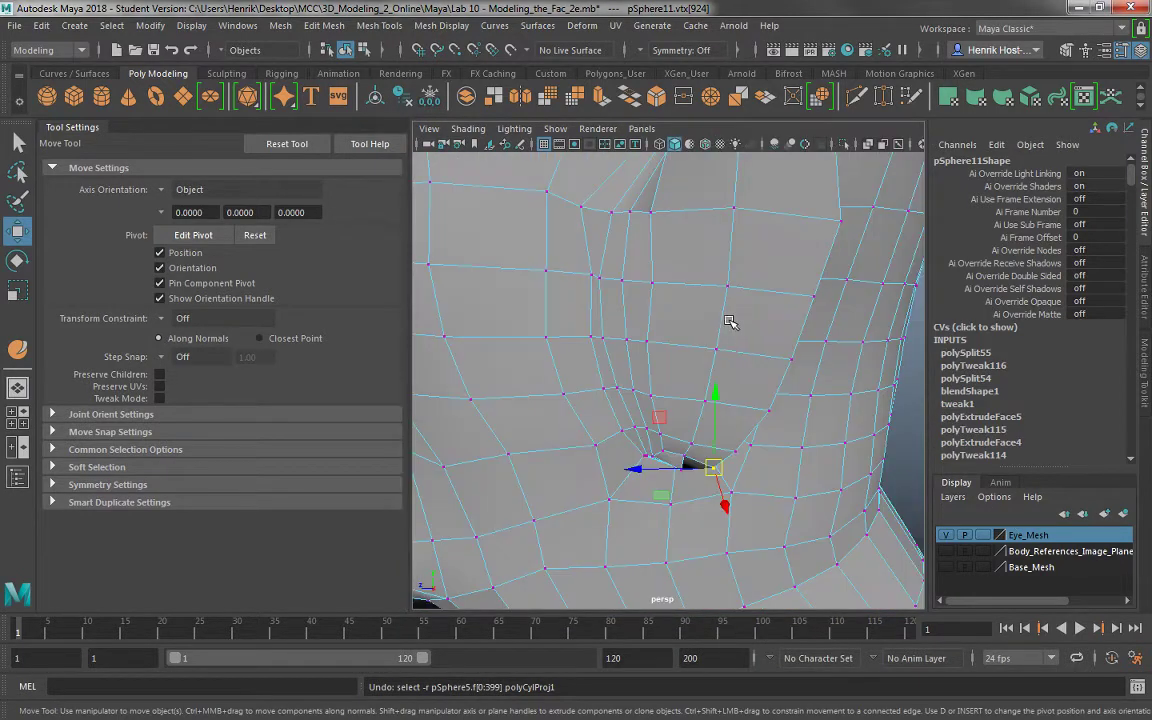
pyautogui.keyDown('alt'); pyautogui.moveTo(727, 321); pyautogui.dragTo(575, 280); pyautogui.keyUp('alt')
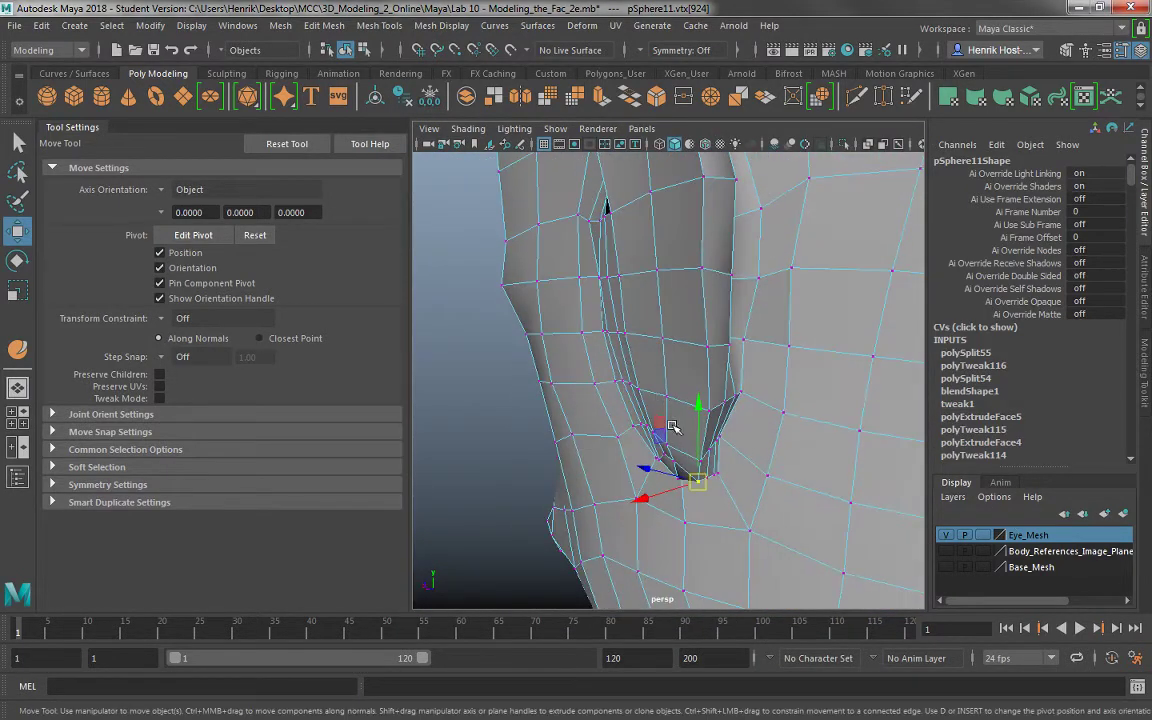
pyautogui.click(697, 402)
pyautogui.keyDown('alt'); pyautogui.moveTo(700, 441); pyautogui.dragTo(851, 445); pyautogui.keyUp('alt')
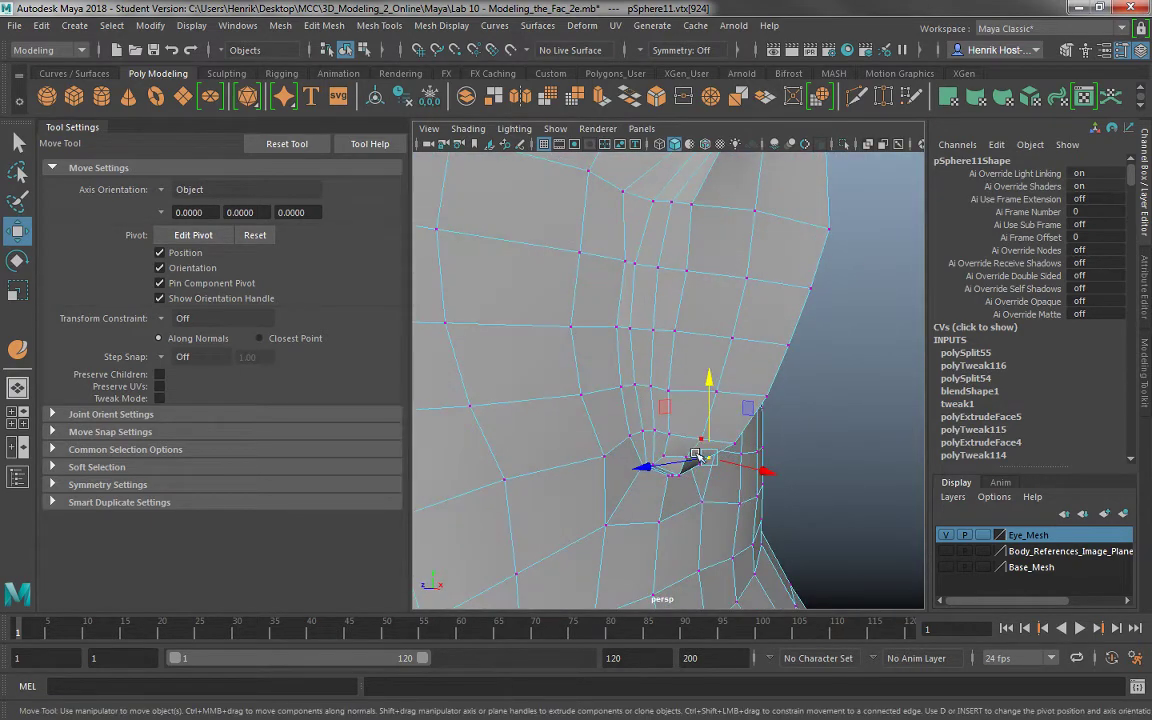
# Push the column of inner ear vertices inward toward the head, one by one from the earlobe upward.
pyautogui.click(700, 441)
pyautogui.keyDown('alt'); pyautogui.moveTo(702, 445); pyautogui.dragTo(760, 453); pyautogui.keyUp('alt')
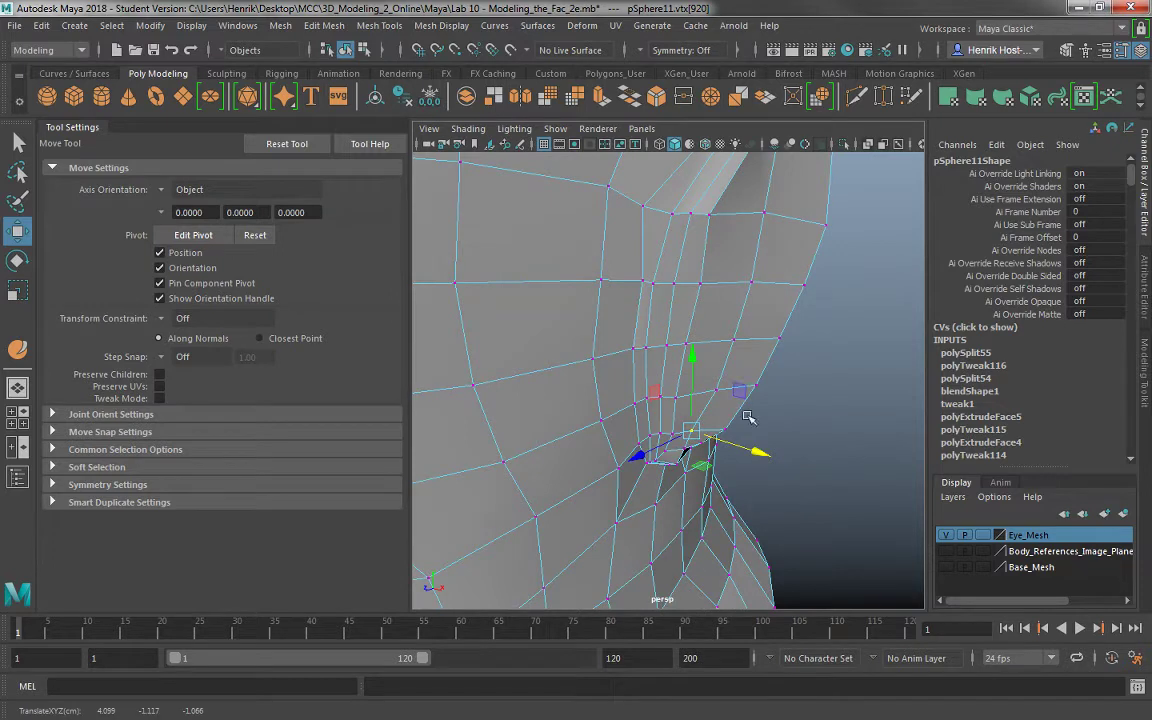
pyautogui.click(717, 390)
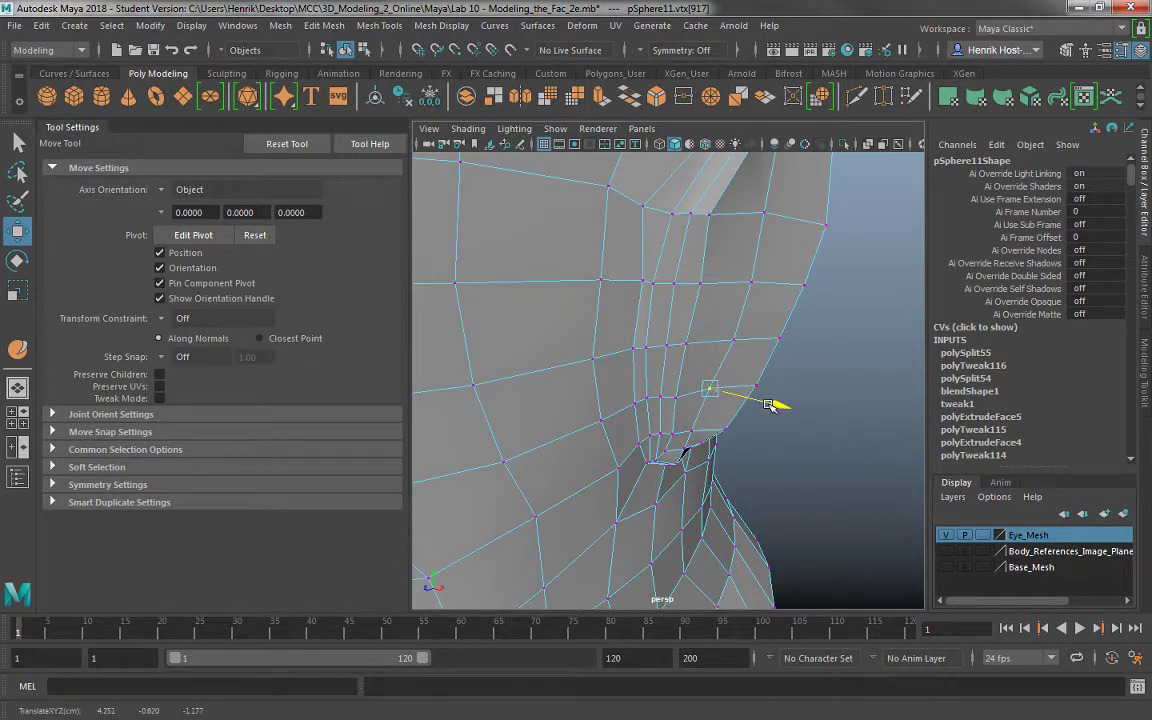
pyautogui.click(733, 340)
pyautogui.moveTo(796, 350); pyautogui.dragTo(789, 347)
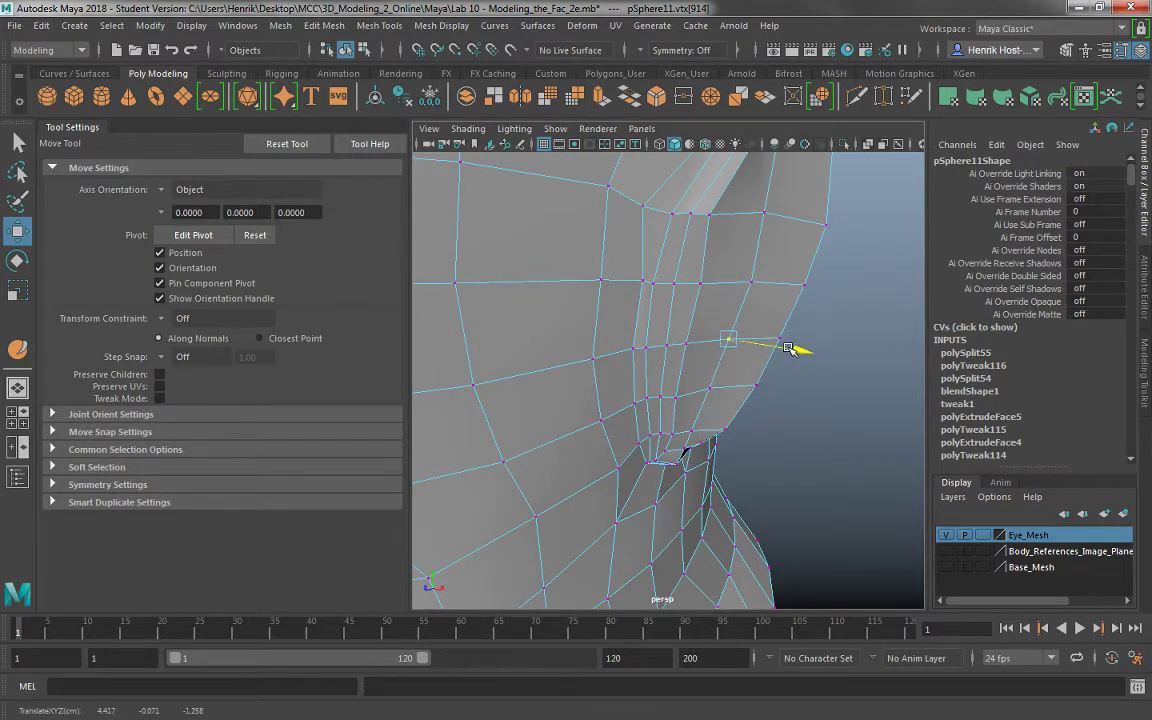
pyautogui.click(751, 281)
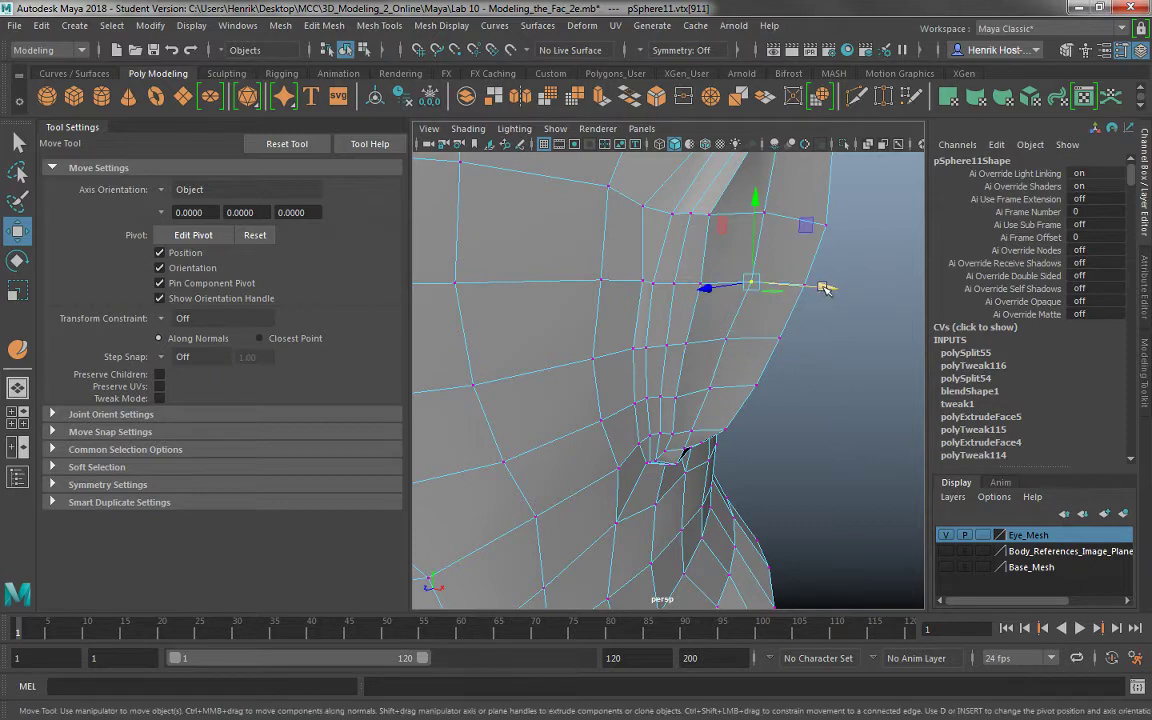
pyautogui.moveTo(823, 288); pyautogui.dragTo(819, 288)
# Return the head mesh to object mode, soften its edges and check the ear's shape from several angles.
pyautogui.keyDown('alt'); pyautogui.moveTo(816, 289); pyautogui.dragTo(690, 222, button='right'); pyautogui.keyUp('alt')
pyautogui.click(764, 362)
pyautogui.keyDown('alt'); pyautogui.moveTo(764, 362); pyautogui.dragTo(645, 324); pyautogui.keyUp('alt')
pyautogui.click(606, 276)
pyautogui.moveTo(603, 278)
pyautogui.keyDown('shift'); pyautogui.mouseDown(button='right')
pyautogui.moveTo(612, 292)
pyautogui.moveTo(722, 290)
pyautogui.mouseUp(button='right'); pyautogui.keyUp('shift')
pyautogui.keyDown('alt'); pyautogui.moveTo(692, 352); pyautogui.dragTo(812, 355); pyautogui.keyUp('alt')
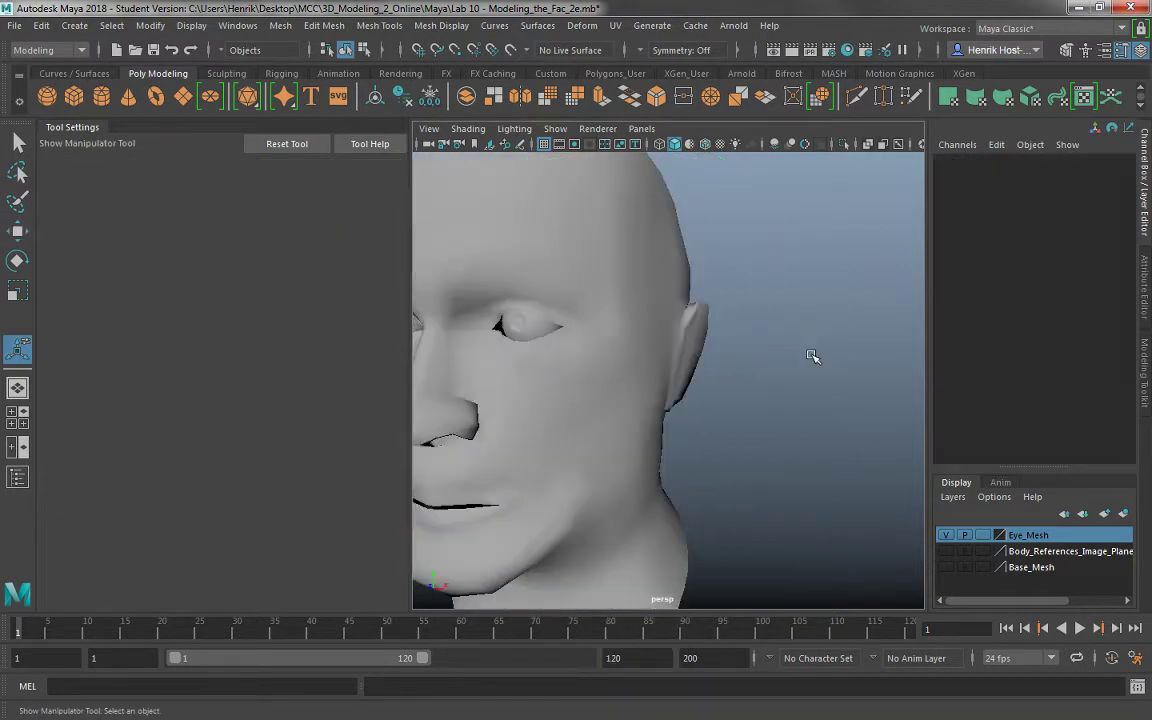
pyautogui.keyDown('alt'); pyautogui.moveTo(812, 355); pyautogui.dragTo(689, 316, button='right'); pyautogui.keyUp('alt')
pyautogui.keyDown('alt'); pyautogui.moveTo(689, 316); pyautogui.dragTo(610, 326); pyautogui.keyUp('alt')
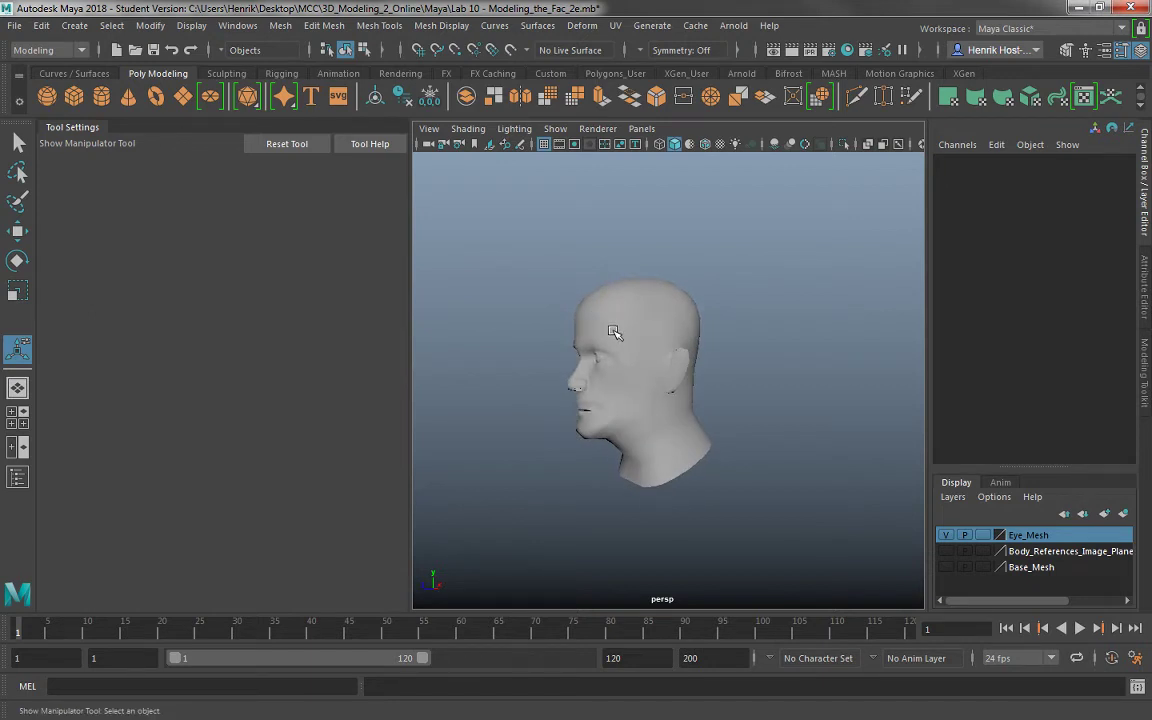
# Select an edge at the ear's front and turn on soft selection with a radius large enough to cover the whole ear.
pyautogui.click(632, 370)
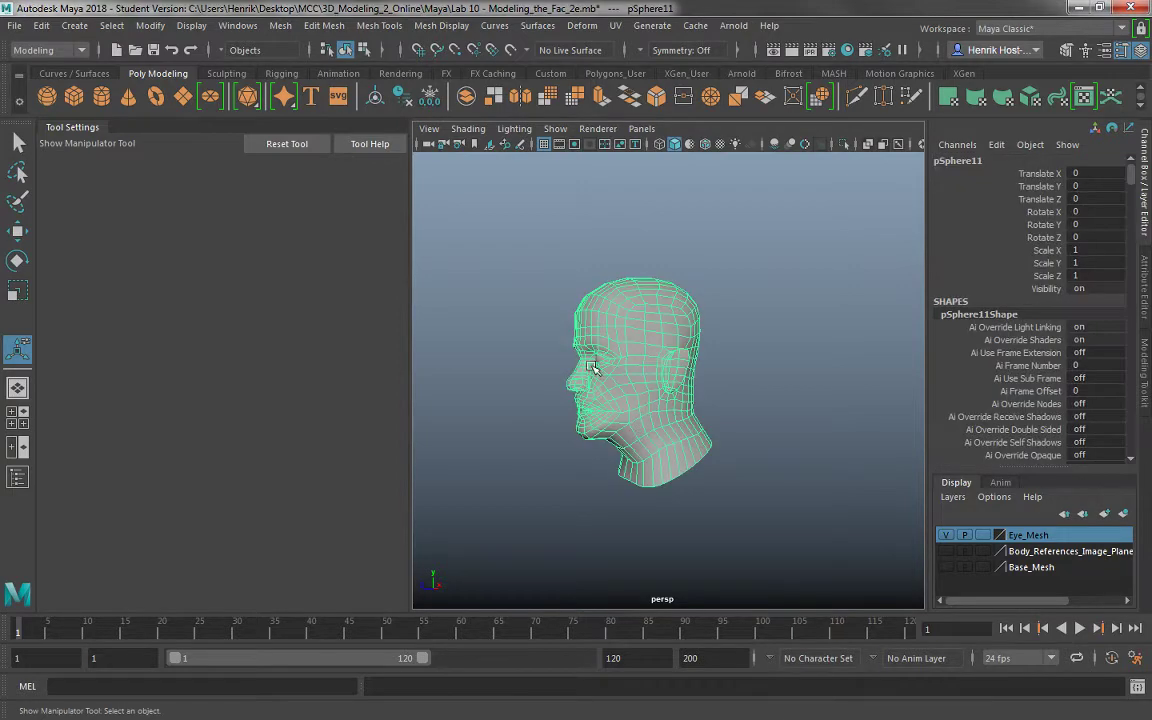
pyautogui.keyDown('alt'); pyautogui.moveTo(597, 368); pyautogui.dragTo(656, 488, button='right'); pyautogui.keyUp('alt')
pyautogui.keyDown('alt'); pyautogui.moveTo(656, 488); pyautogui.dragTo(602, 417); pyautogui.keyUp('alt')
pyautogui.keyDown('alt'); pyautogui.moveTo(602, 417); pyautogui.dragTo(560, 352, button='right'); pyautogui.keyUp('alt')
pyautogui.moveTo(560, 352)
pyautogui.keyDown('alt'); pyautogui.mouseDown()
pyautogui.moveTo(509, 319)
pyautogui.moveTo(509, 334)
pyautogui.moveTo(540, 325)
pyautogui.moveTo(686, 344)
pyautogui.moveTo(566, 333)
pyautogui.mouseUp(); pyautogui.keyUp('alt')
pyautogui.keyDown('alt'); pyautogui.moveTo(566, 333); pyautogui.dragTo(671, 334, button='right'); pyautogui.keyUp('alt')
pyautogui.keyDown('alt'); pyautogui.moveTo(671, 334); pyautogui.dragTo(634, 359); pyautogui.keyUp('alt')
pyautogui.moveTo(664, 244); pyautogui.dragTo(665, 300, button='right')
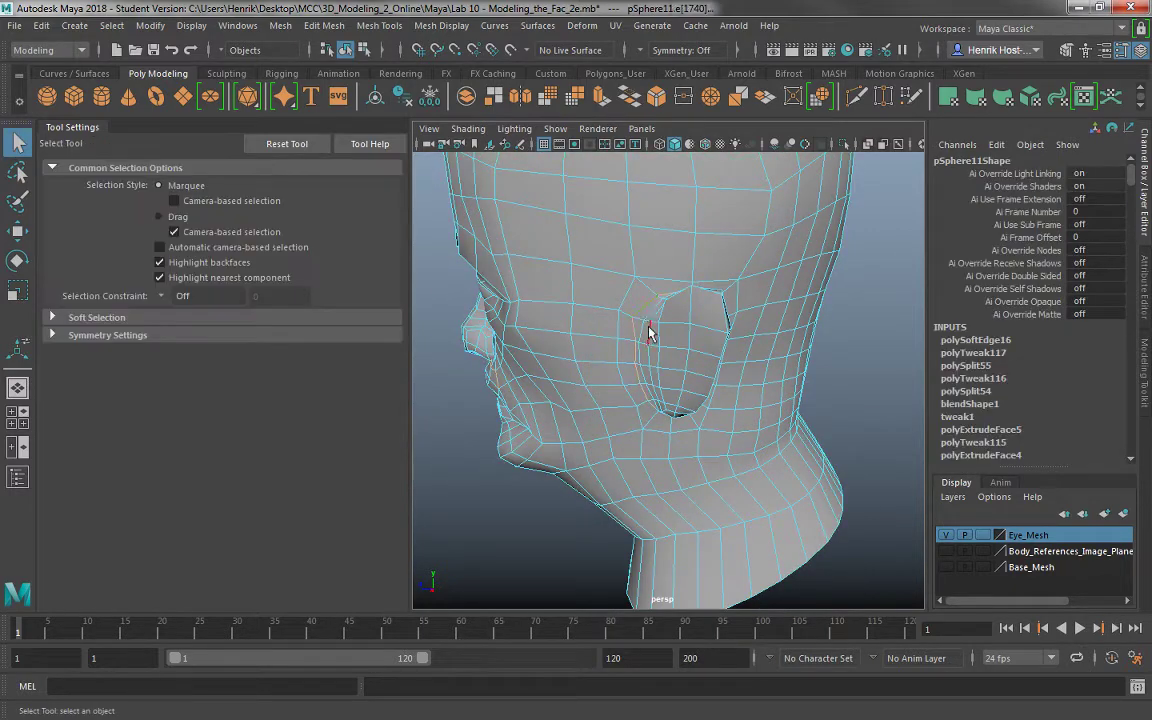
pyautogui.press('b')
pyautogui.moveTo(640, 324); pyautogui.dragTo(686, 352)
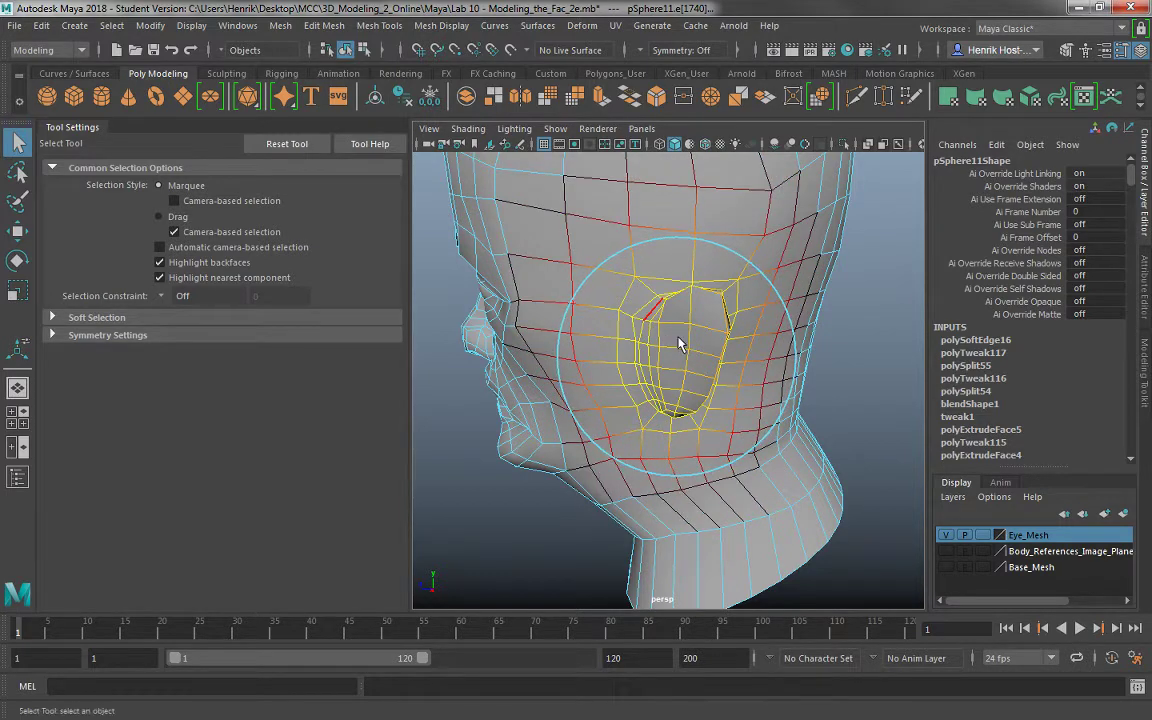
pyautogui.click(692, 338)
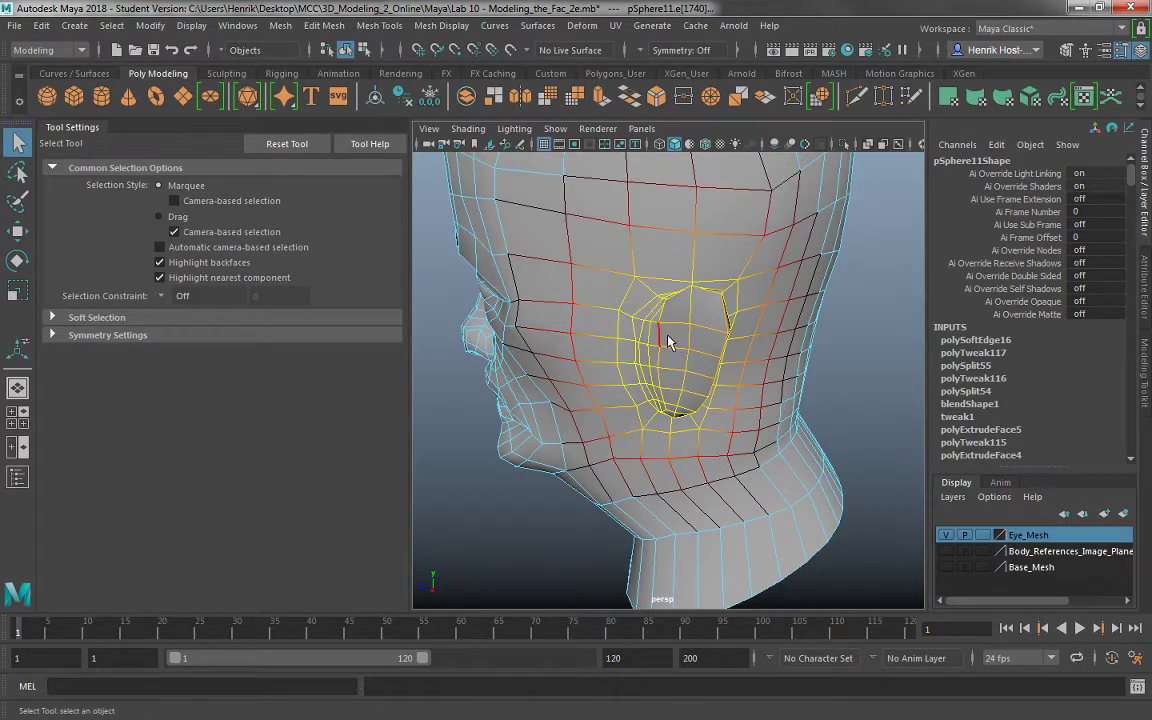
# Move the soft-selected ear area slightly forward on the head and check it from the front and side.
pyautogui.press('w')
pyautogui.moveTo(598, 356); pyautogui.dragTo(588, 355, button='middle')
pyautogui.keyDown('alt'); pyautogui.moveTo(591, 371); pyautogui.dragTo(661, 348); pyautogui.keyUp('alt')
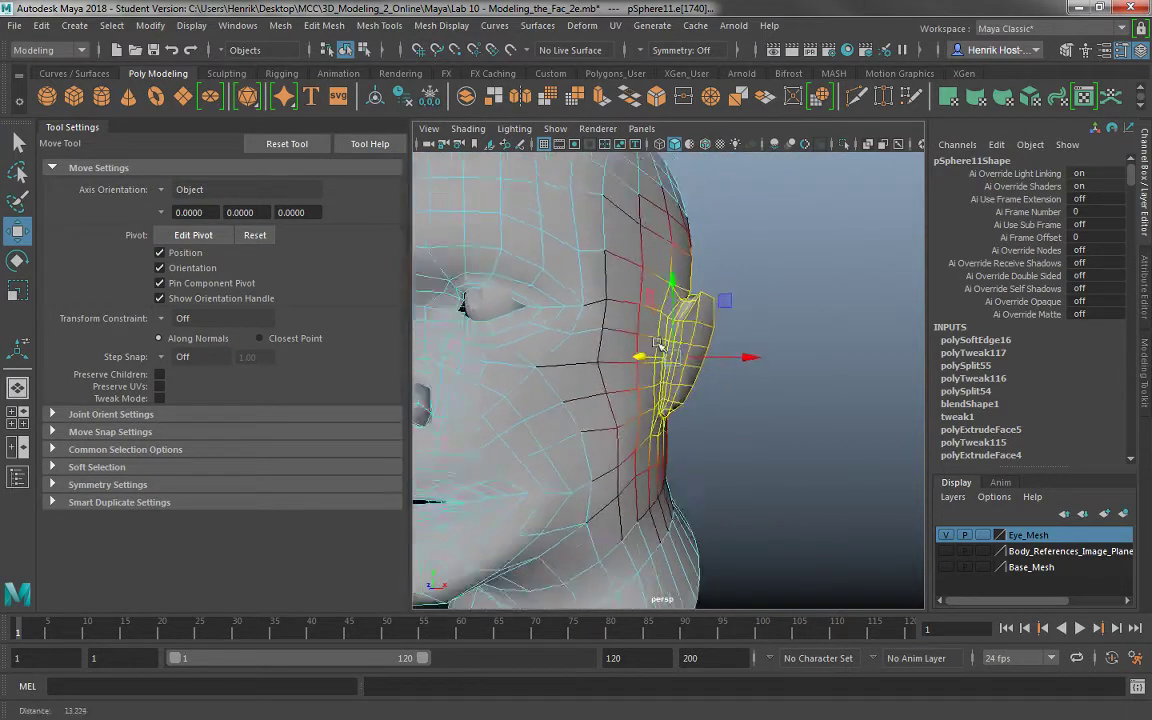
pyautogui.scroll(-4, 658, 362)
pyautogui.keyDown('alt'); pyautogui.moveTo(687, 419); pyautogui.dragTo(560, 430); pyautogui.keyUp('alt')
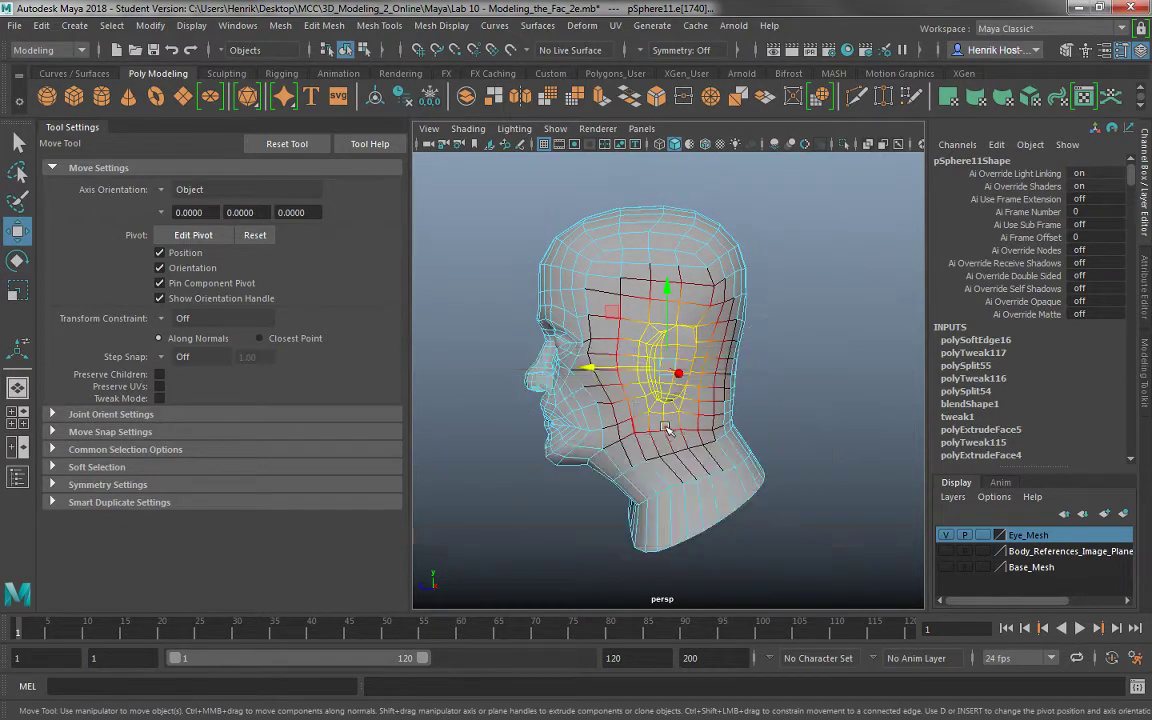
# Fine-tune the soft-selected ear's front-to-back position against the side reference photo.
pyautogui.press('space')
pyautogui.keyDown('alt'); pyautogui.moveTo(742, 514); pyautogui.dragTo(687, 397, button='right'); pyautogui.keyUp('alt')
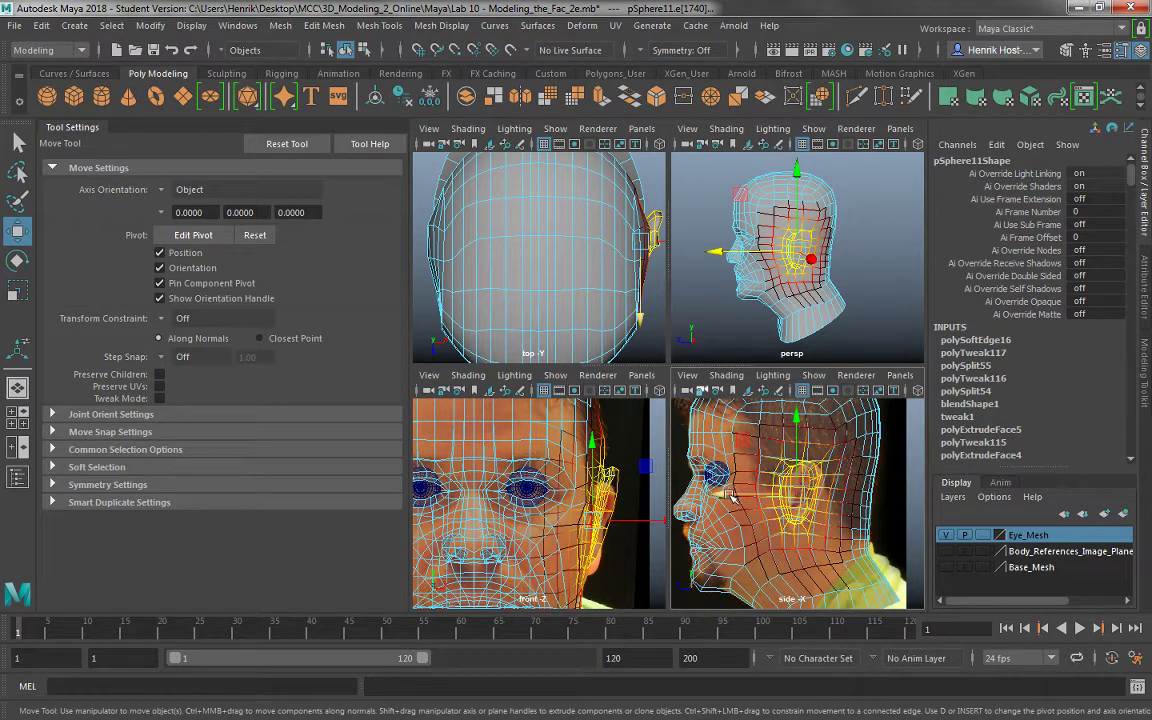
pyautogui.moveTo(731, 496); pyautogui.dragTo(726, 496)
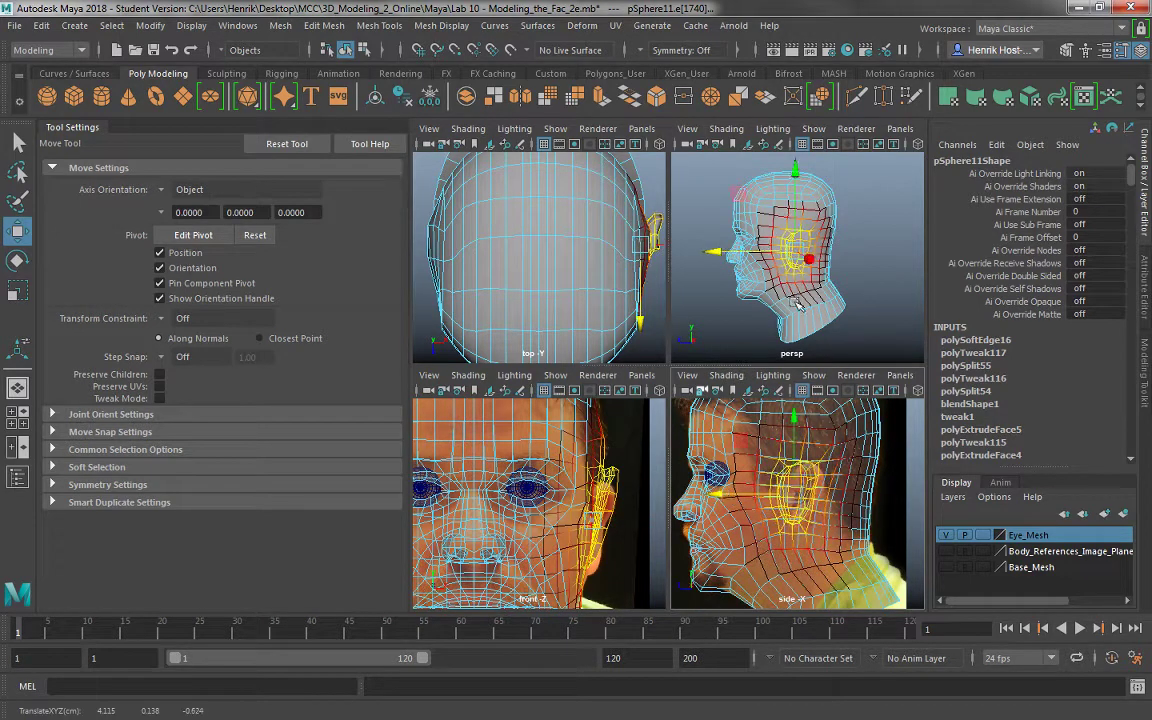
pyautogui.keyDown('alt'); pyautogui.moveTo(793, 264); pyautogui.dragTo(828, 253); pyautogui.keyUp('alt')
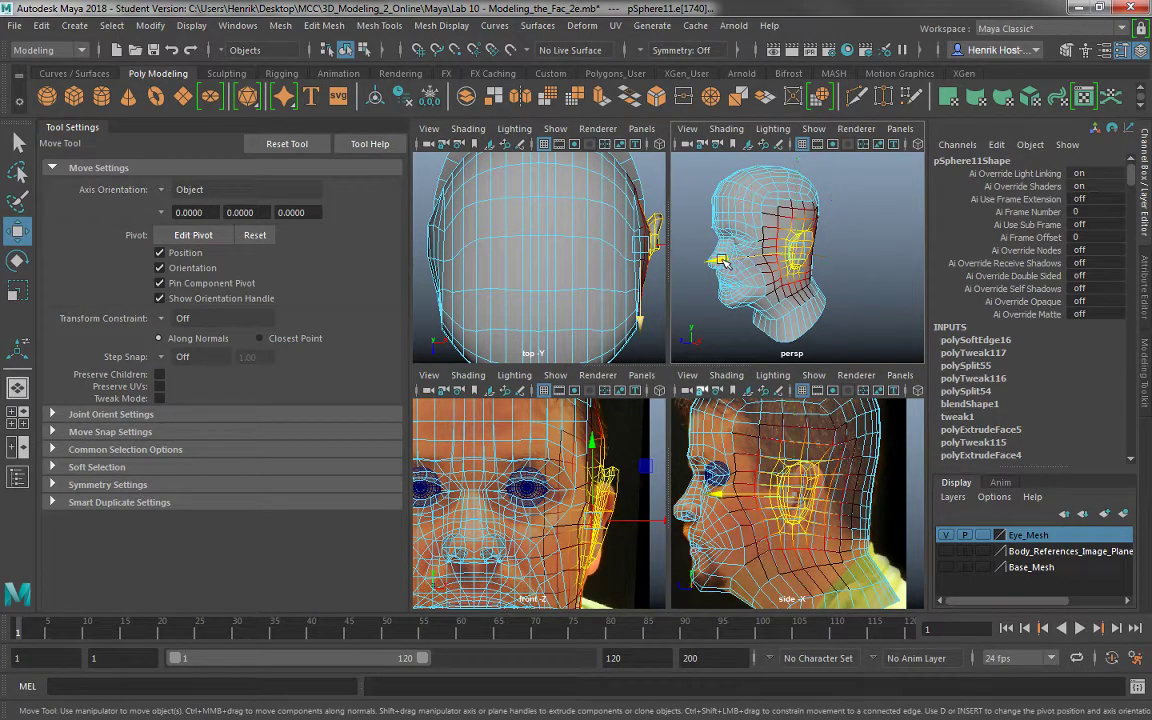
pyautogui.moveTo(722, 260); pyautogui.dragTo(727, 262)
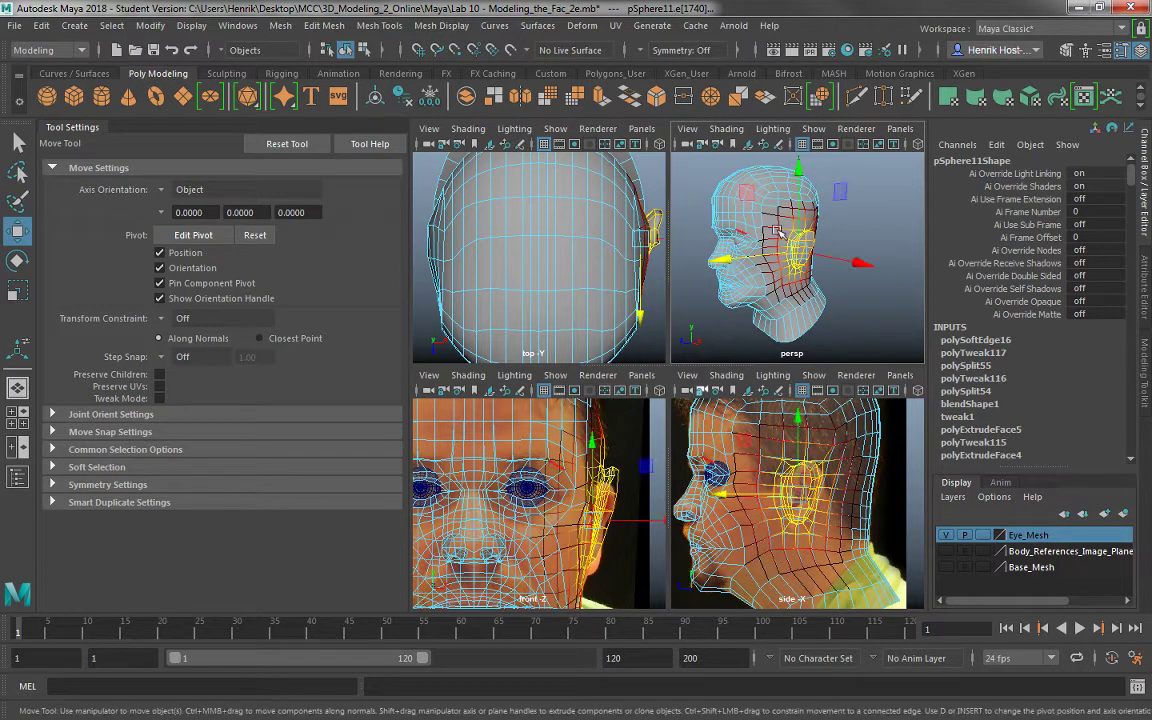
# Return the head to object mode, deselect it and compare the ear with the front reference photo.
pyautogui.moveTo(773, 236); pyautogui.dragTo(836, 231, button='right')
pyautogui.click(863, 272)
pyautogui.keyDown('alt'); pyautogui.moveTo(764, 260); pyautogui.dragTo(866, 257); pyautogui.keyUp('alt')
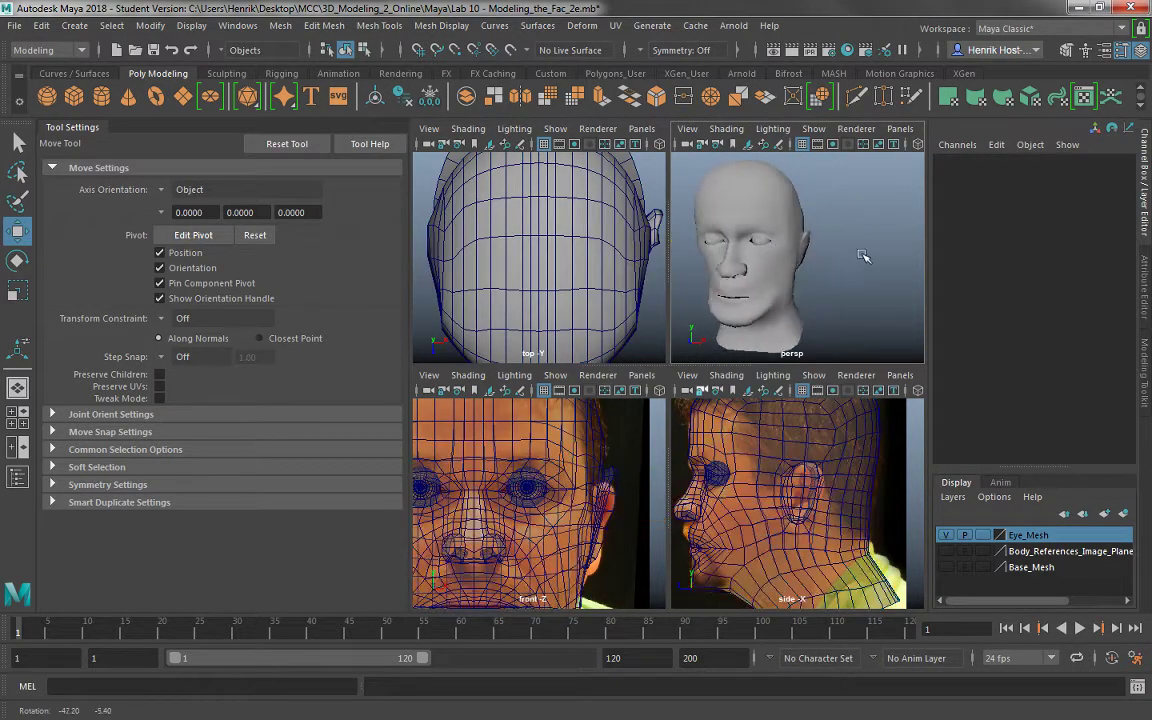
pyautogui.keyDown('alt'); pyautogui.moveTo(788, 243); pyautogui.dragTo(758, 238, button='right'); pyautogui.keyUp('alt')
pyautogui.press('space')
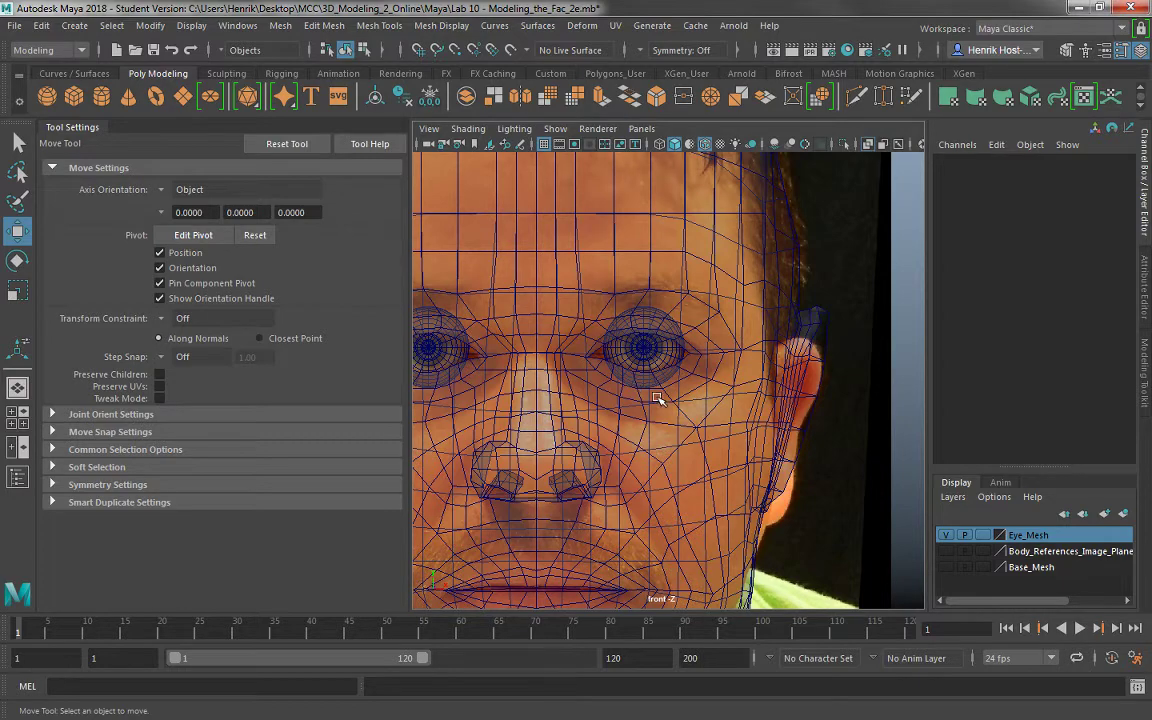
pyautogui.keyDown('alt'); pyautogui.moveTo(657, 398); pyautogui.dragTo(663, 417, button='middle'); pyautogui.keyUp('alt')
pyautogui.keyDown('alt'); pyautogui.moveTo(663, 417); pyautogui.dragTo(681, 468, button='right'); pyautogui.keyUp('alt')
pyautogui.keyDown('alt'); pyautogui.moveTo(681, 468); pyautogui.dragTo(614, 390, button='middle'); pyautogui.keyUp('alt')
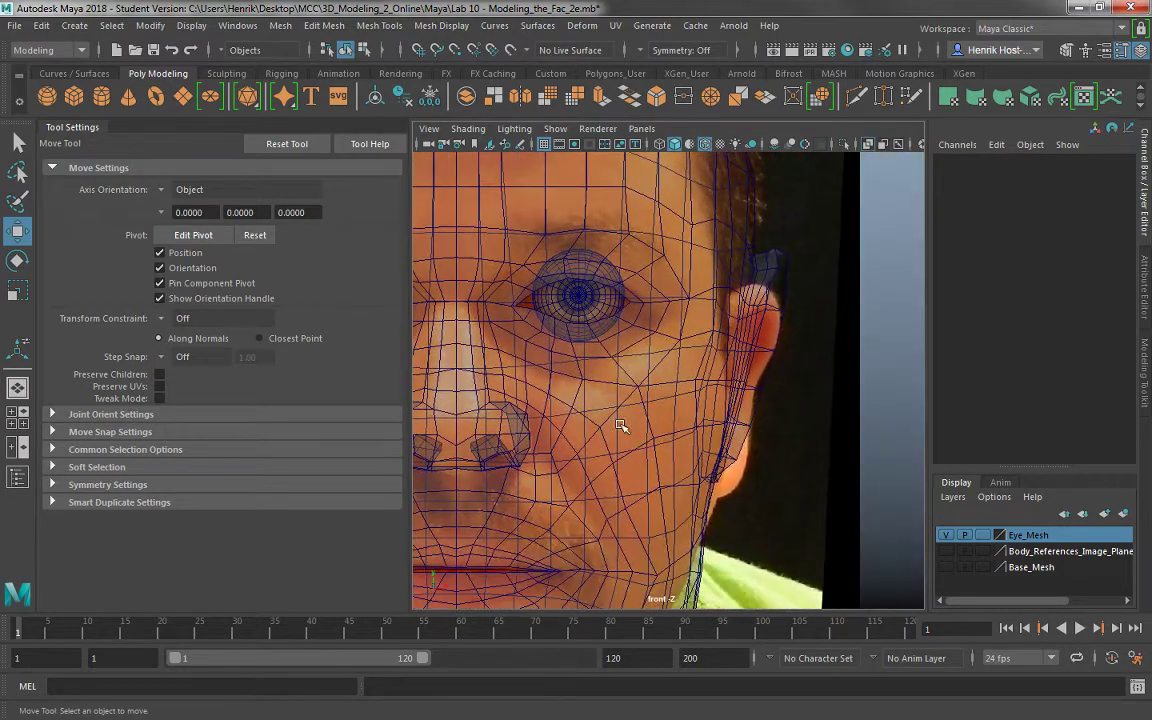
pyautogui.scroll(5, 617, 434)
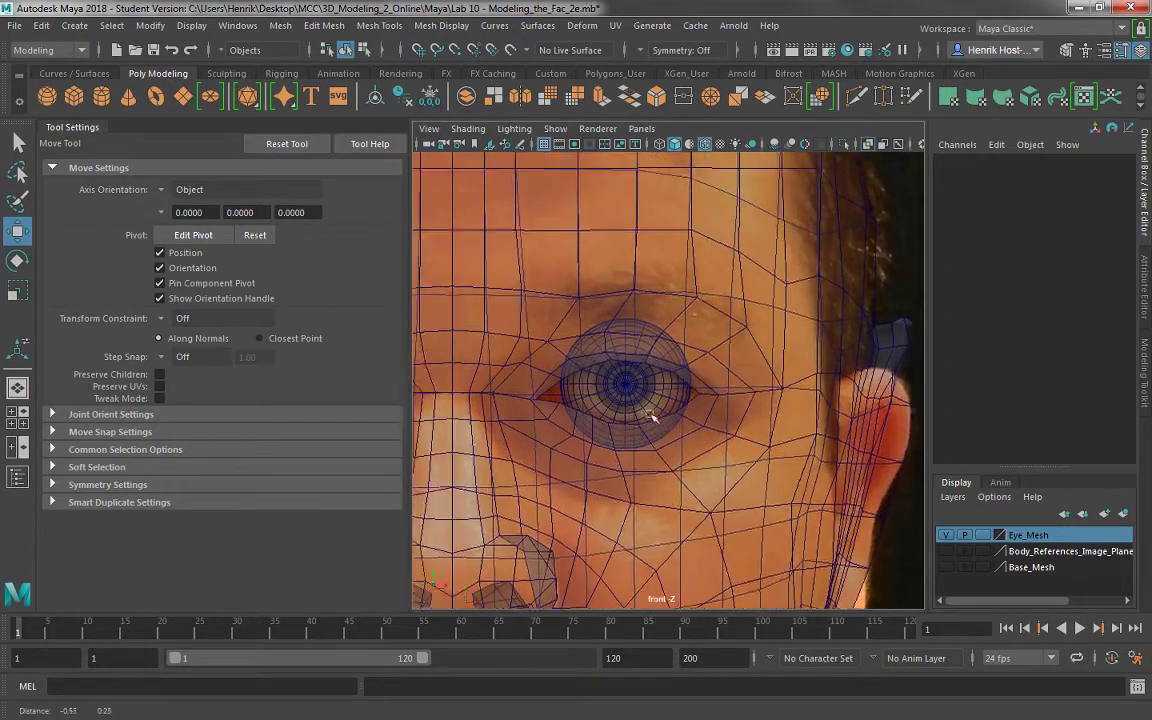
# Select the head mesh and isolate it in the perspective view, close to the eye.
pyautogui.click(550, 440)
pyautogui.press('space')
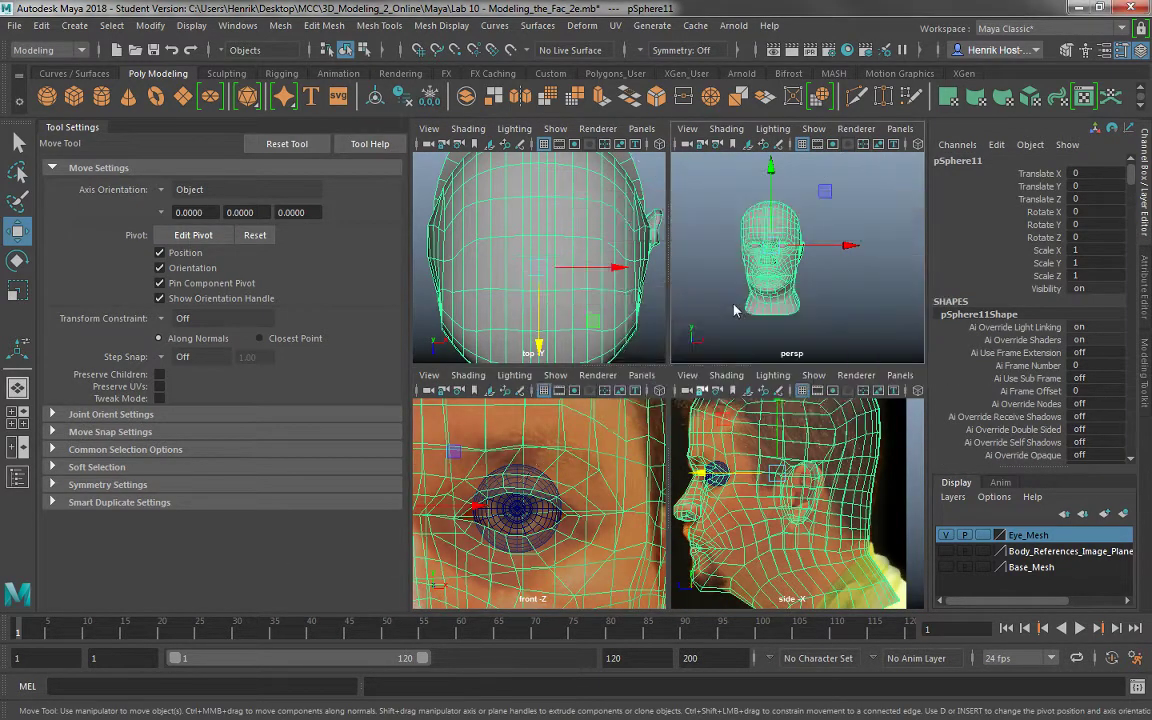
pyautogui.press('space')
pyautogui.keyDown('alt'); pyautogui.moveTo(771, 314); pyautogui.dragTo(600, 354); pyautogui.keyUp('alt')
pyautogui.keyDown('alt'); pyautogui.moveTo(600, 354); pyautogui.dragTo(643, 445, button='right'); pyautogui.keyUp('alt')
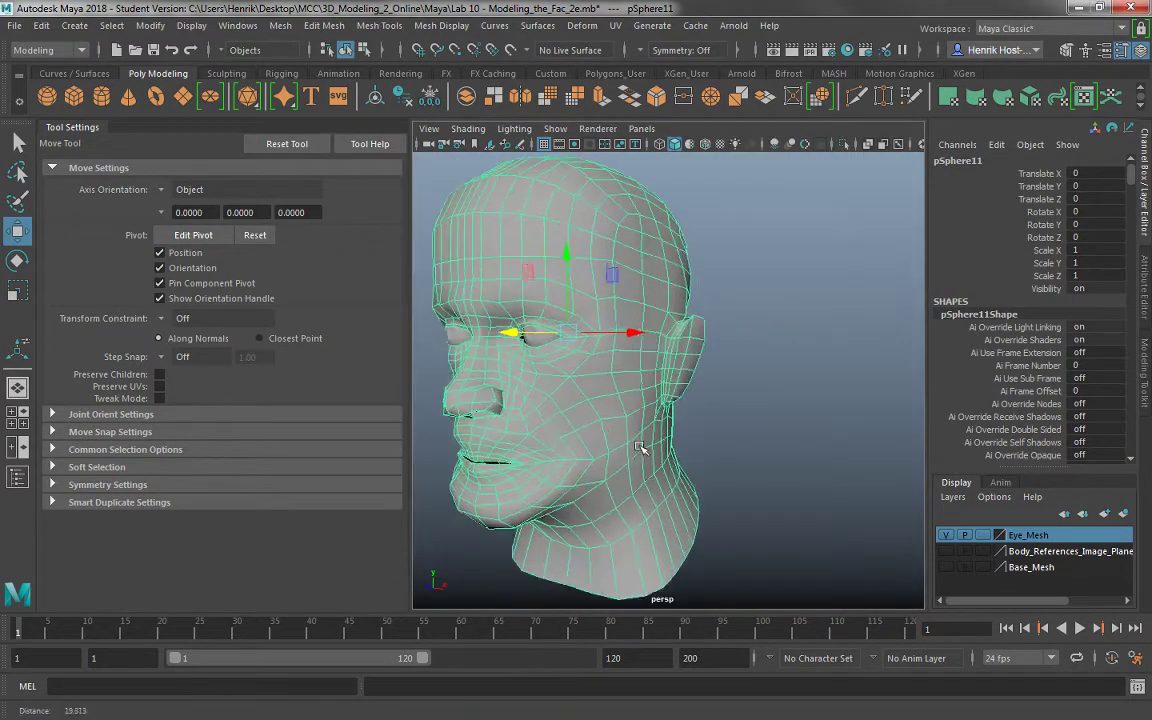
pyautogui.keyDown('alt'); pyautogui.moveTo(570, 375); pyautogui.dragTo(655, 432, button='middle'); pyautogui.keyUp('alt')
pyautogui.keyDown('alt'); pyautogui.moveTo(635, 417); pyautogui.dragTo(675, 457, button='right'); pyautogui.keyUp('alt')
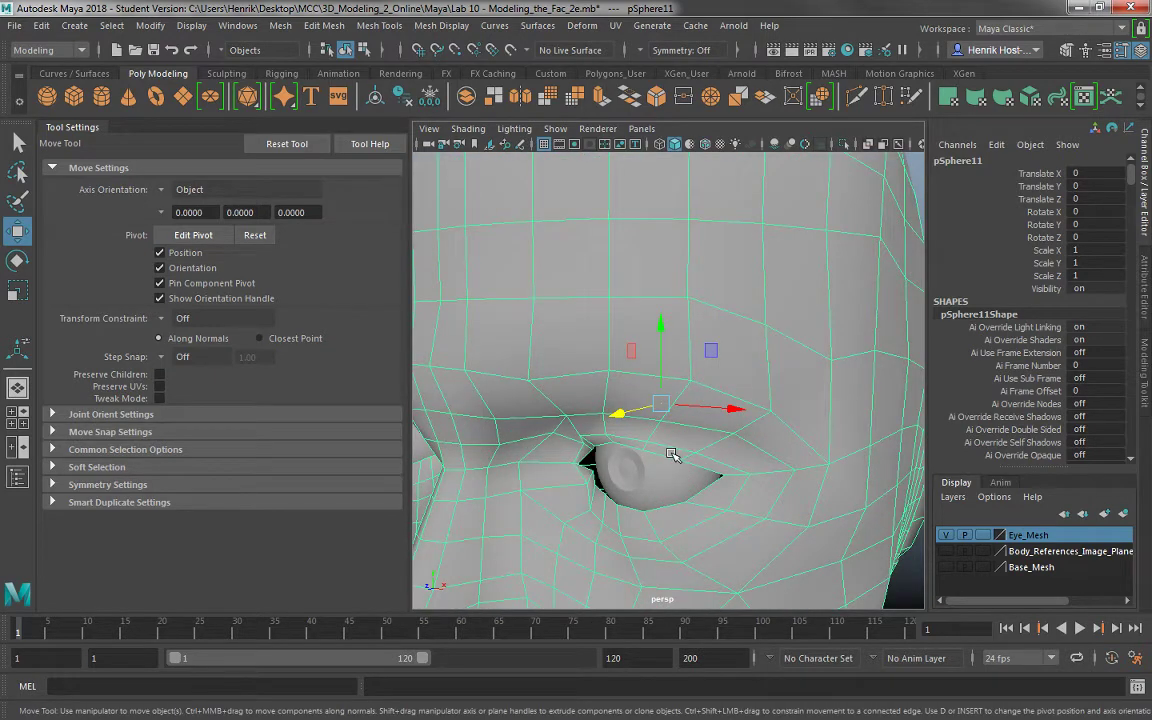
pyautogui.hotkey('ctrl', '1')
# Select the border edge loop around the eye opening and turn soft selection off.
pyautogui.keyDown('alt'); pyautogui.moveTo(637, 434); pyautogui.dragTo(545, 281); pyautogui.keyUp('alt')
pyautogui.moveTo(544, 243); pyautogui.dragTo(544, 199, button='right')
pyautogui.doubleClick(569, 397)
pyautogui.press('b')
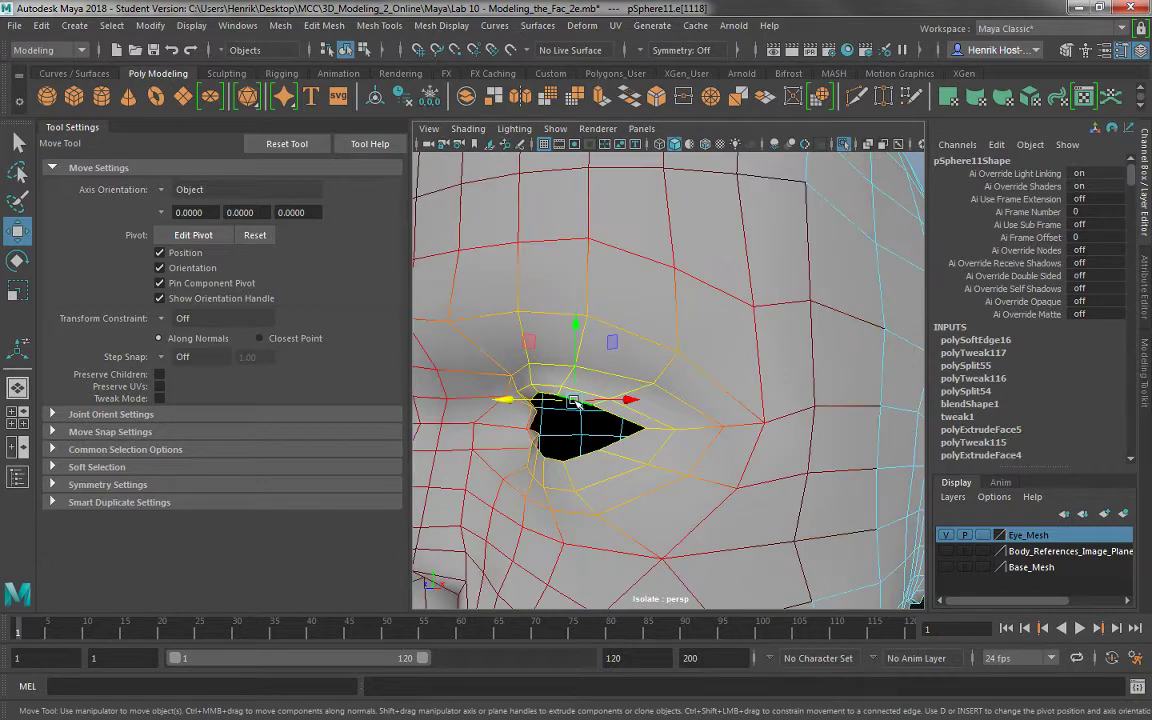
pyautogui.press('b')
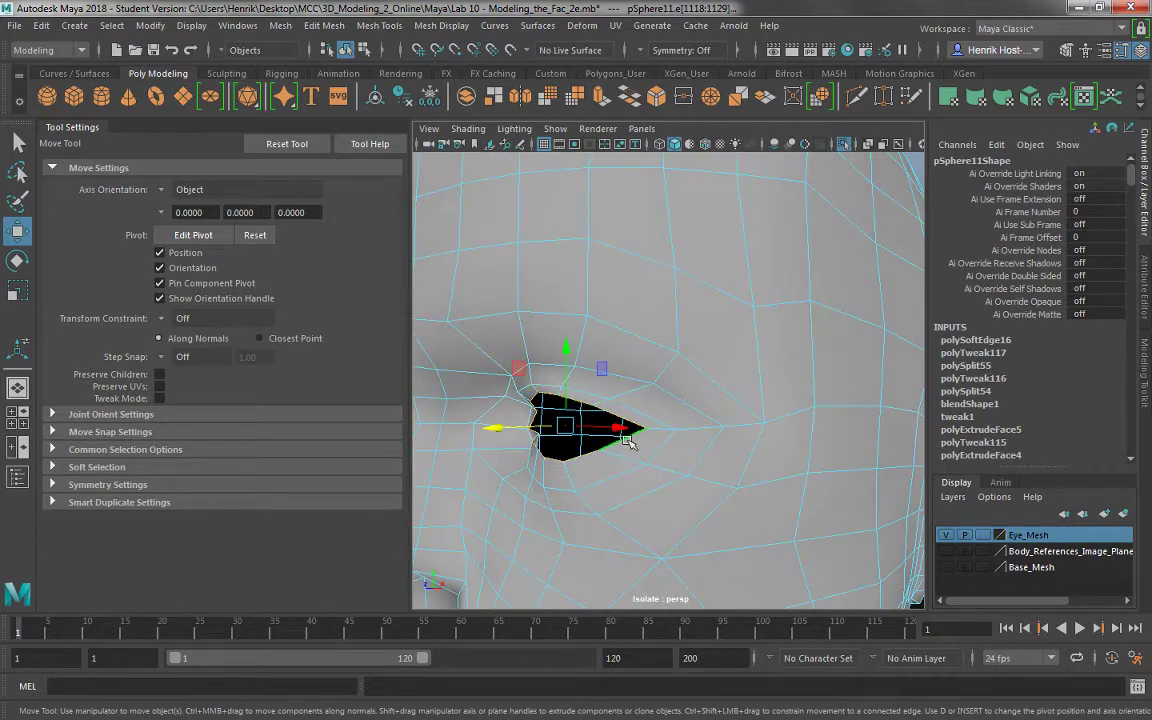
pyautogui.keyDown('alt'); pyautogui.moveTo(627, 441); pyautogui.dragTo(653, 445); pyautogui.keyUp('alt')
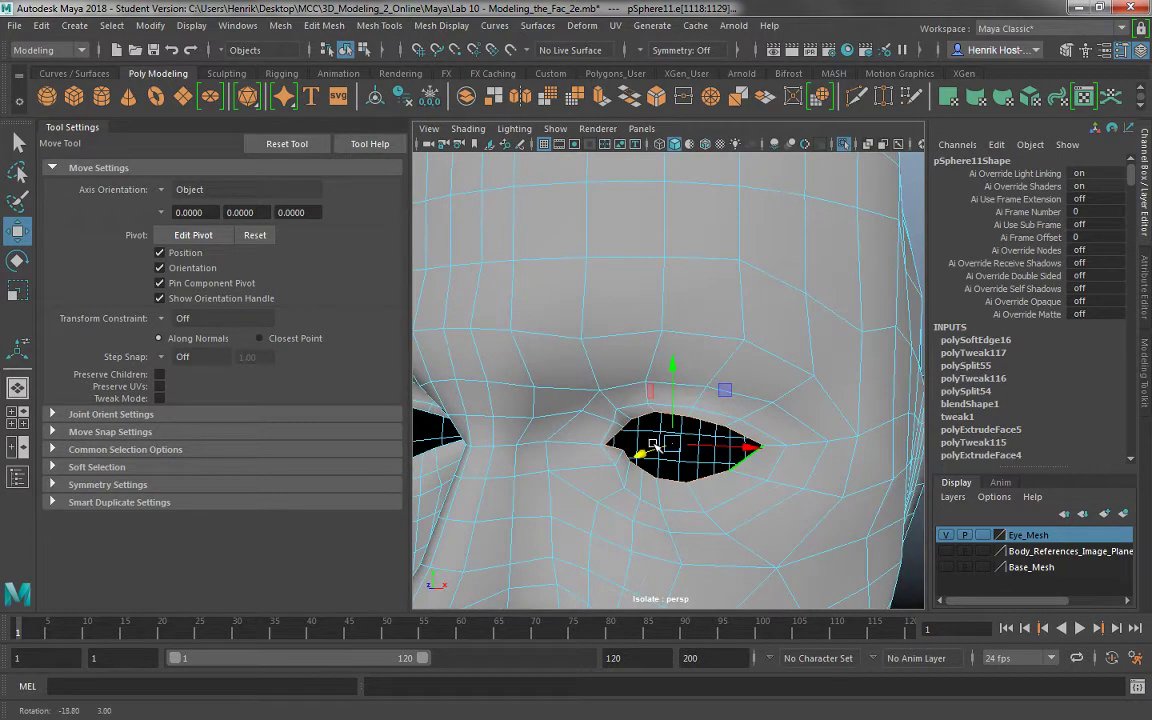
# Extrude the eye opening's border edges twice, scaling and moving the new rings inward behind the eyelids.
pyautogui.click(600, 100)
pyautogui.press('r')
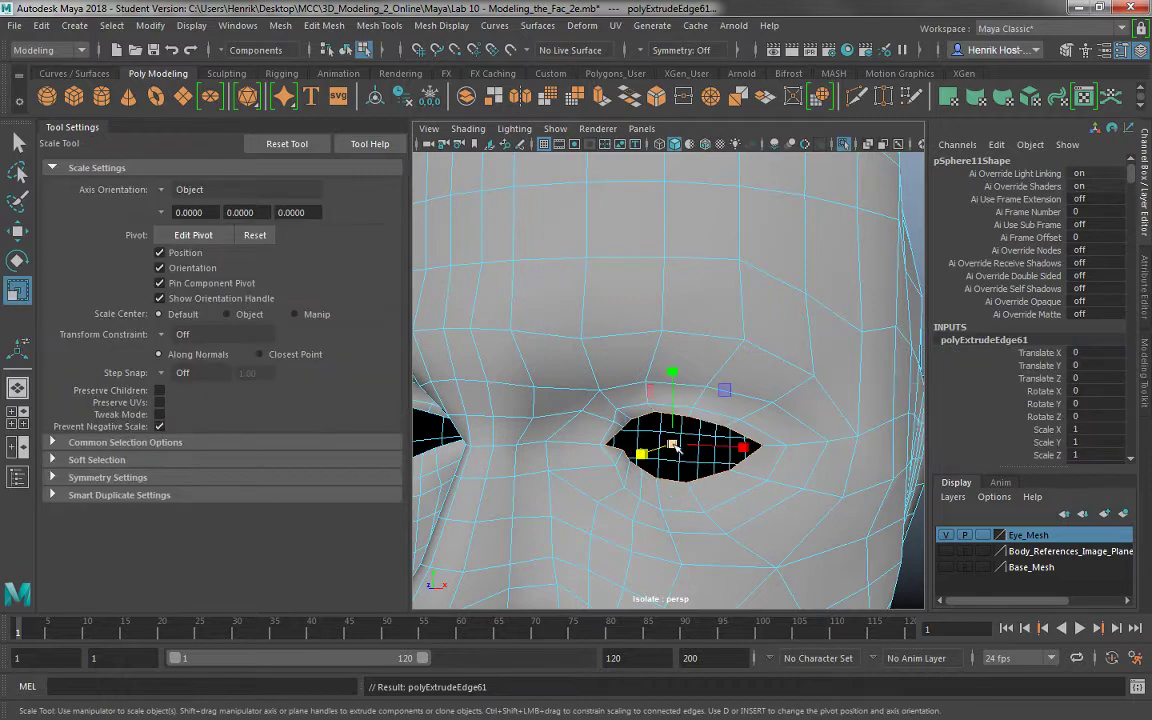
pyautogui.moveTo(674, 444); pyautogui.dragTo(626, 391)
pyautogui.press('w')
pyautogui.hotkey('ctrl', 'e')
pyautogui.press('r')
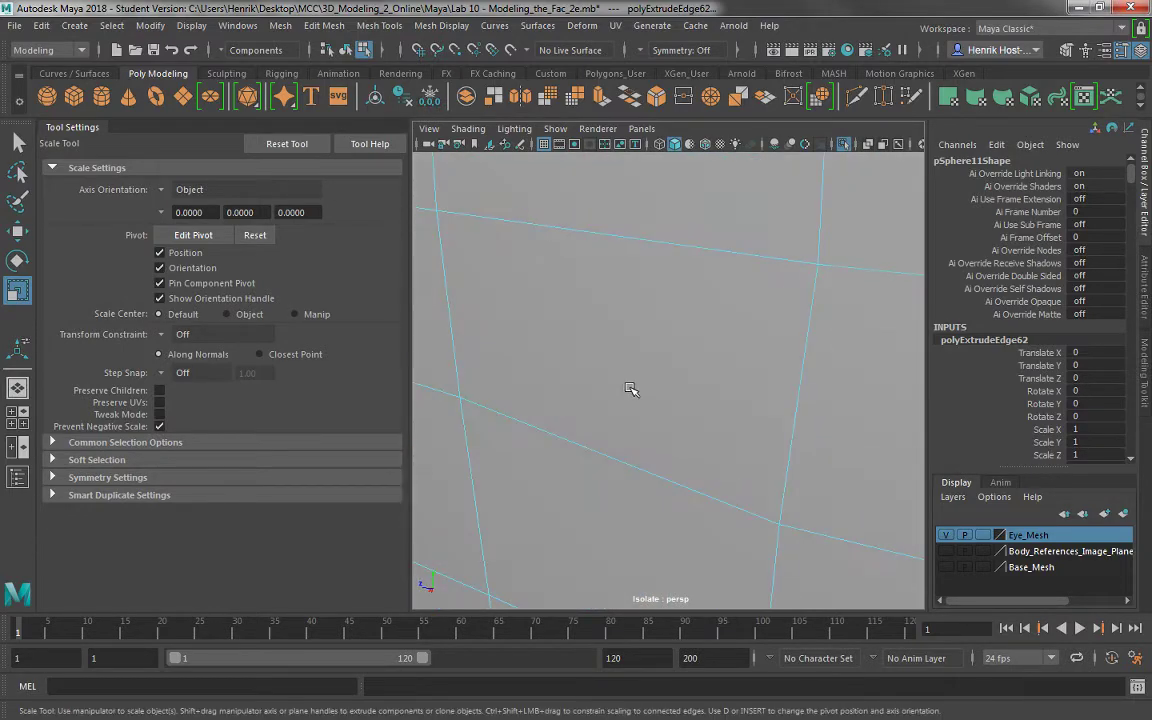
pyautogui.press('f')
pyautogui.keyDown('alt'); pyautogui.moveTo(687, 427); pyautogui.dragTo(663, 440); pyautogui.keyUp('alt')
pyautogui.press('w')
pyautogui.press('r')
# Extrude the inner border of the eye socket two more times, moving and scaling the rings deeper into the head.
pyautogui.hotkey('ctrl', 'e')
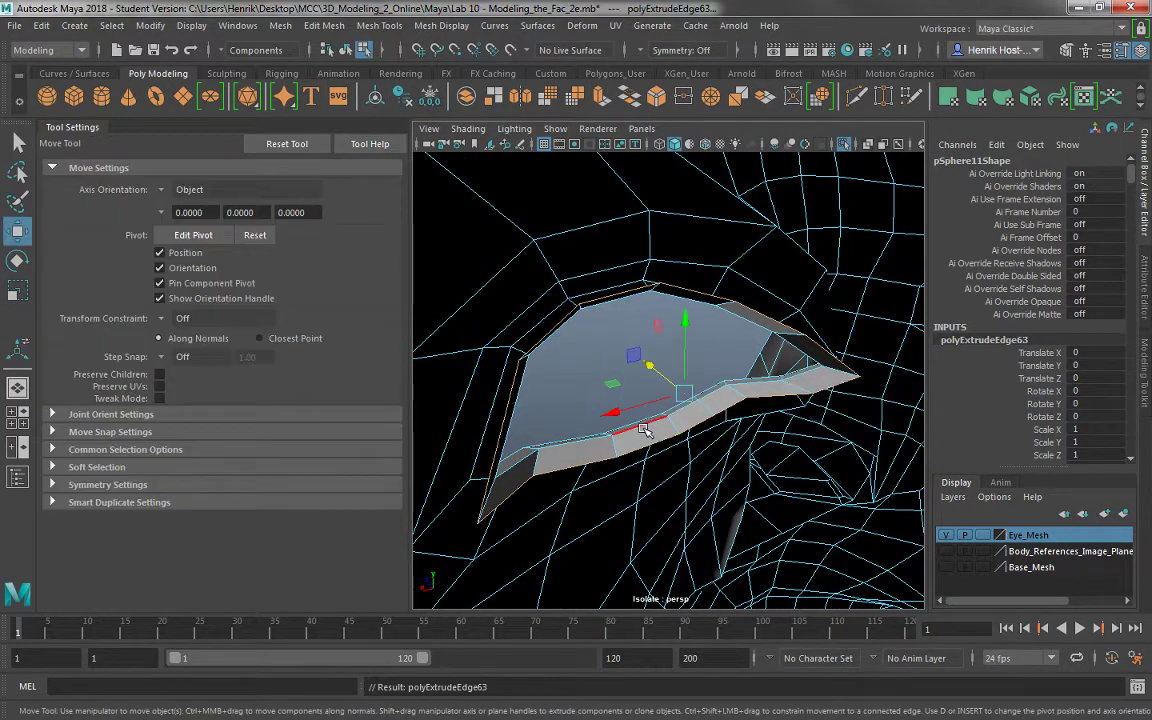
pyautogui.press('r')
pyautogui.moveTo(690, 405); pyautogui.dragTo(601, 421)
pyautogui.press('w')
pyautogui.press('r')
pyautogui.hotkey('ctrl', 'e')
pyautogui.press('w')
pyautogui.press('r')
pyautogui.moveTo(717, 484); pyautogui.dragTo(663, 456)
pyautogui.moveTo(663, 457); pyautogui.dragTo(652, 452, button='middle')
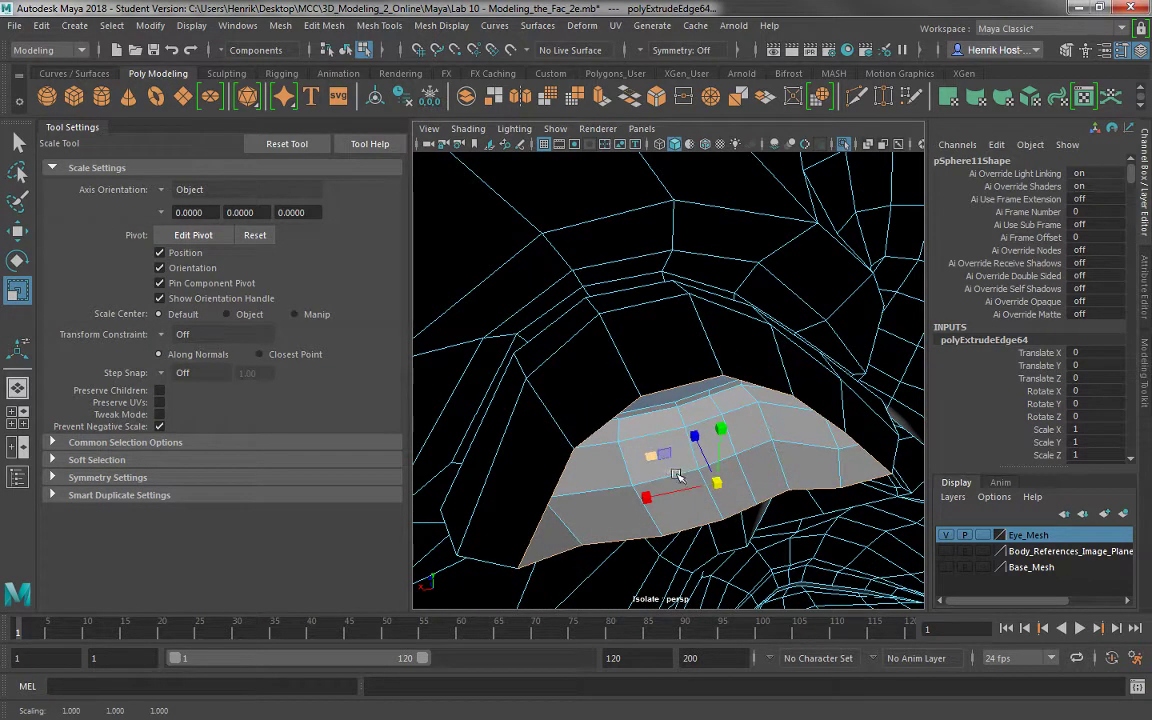
# Fill the hole at the back of the eye socket and Multi-Cut an edge across it from corner to corner.
pyautogui.keyDown('alt'); pyautogui.moveTo(695, 410); pyautogui.dragTo(624, 371); pyautogui.keyUp('alt')
pyautogui.keyDown('shift'); pyautogui.moveTo(612, 333); pyautogui.dragTo(626, 540, button='right'); pyautogui.keyUp('shift')
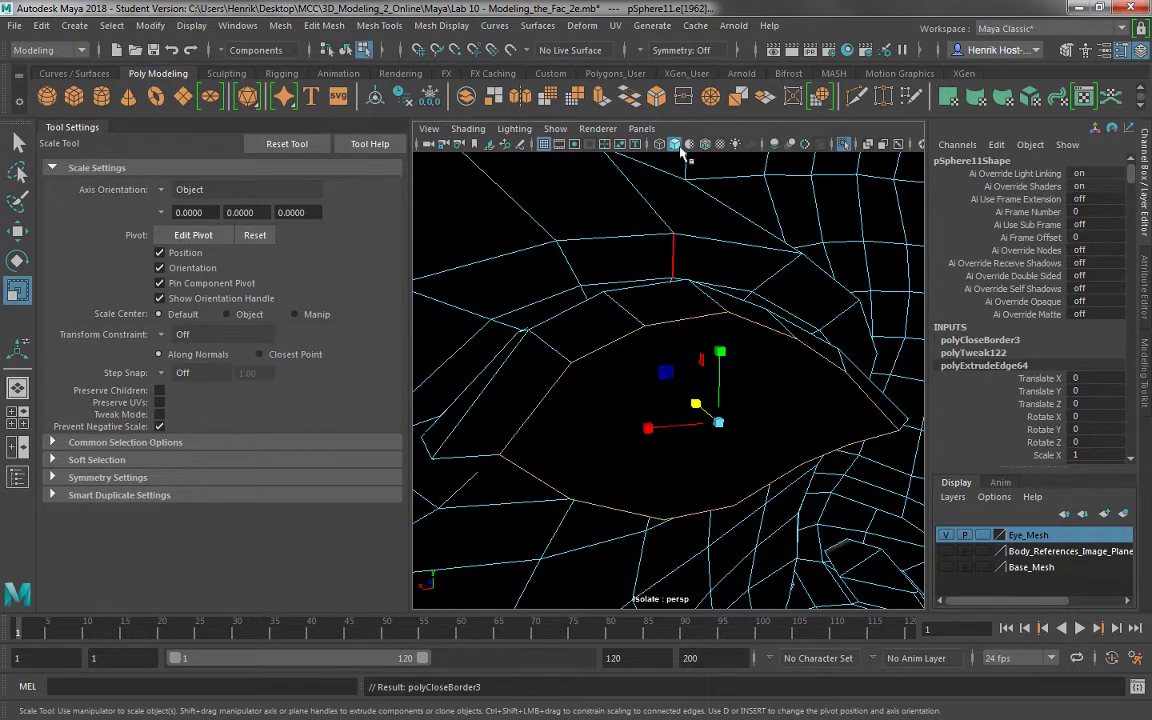
pyautogui.click(854, 99)
pyautogui.keyDown('alt'); pyautogui.moveTo(727, 404); pyautogui.dragTo(523, 340); pyautogui.keyUp('alt')
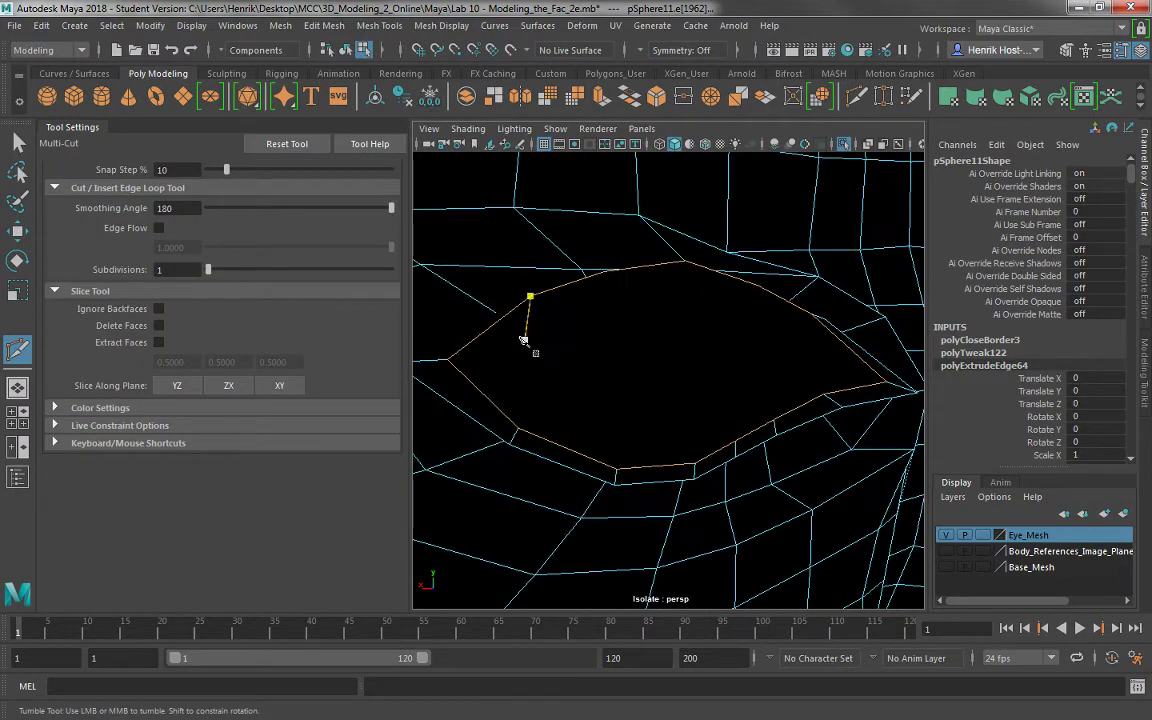
pyautogui.click(451, 366)
pyautogui.click(887, 383)
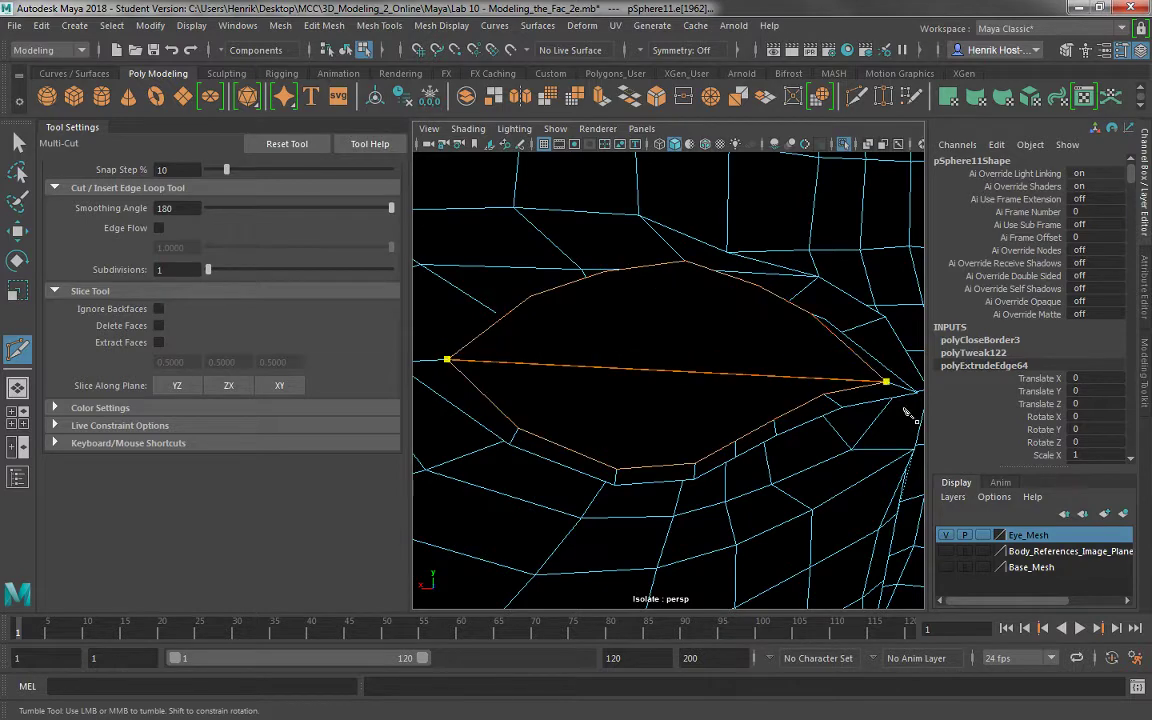
pyautogui.press('Return')
# Multi-Cut four vertical edges across the socket's back face, joining its upper and lower border vertices.
pyautogui.moveTo(812, 405); pyautogui.dragTo(736, 444)
pyautogui.keyDown('alt'); pyautogui.moveTo(746, 362); pyautogui.dragTo(758, 372); pyautogui.keyUp('alt')
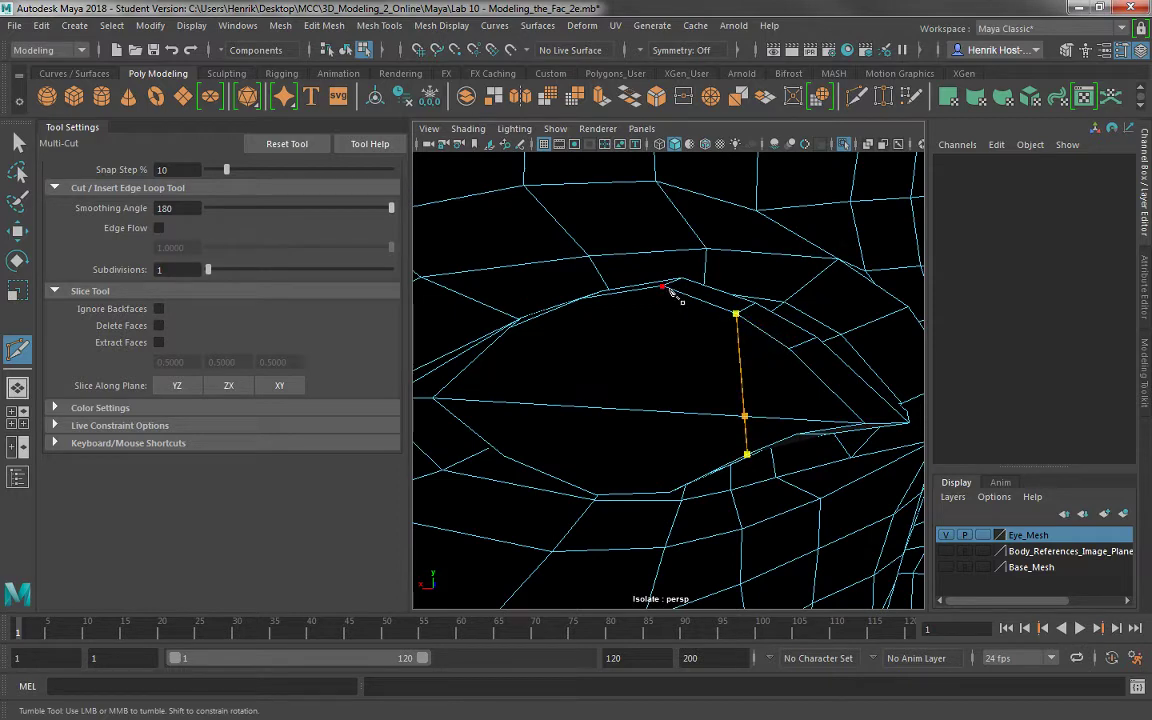
pyautogui.keyDown('alt'); pyautogui.moveTo(792, 407); pyautogui.dragTo(700, 285); pyautogui.keyUp('alt')
pyautogui.click(670, 248)
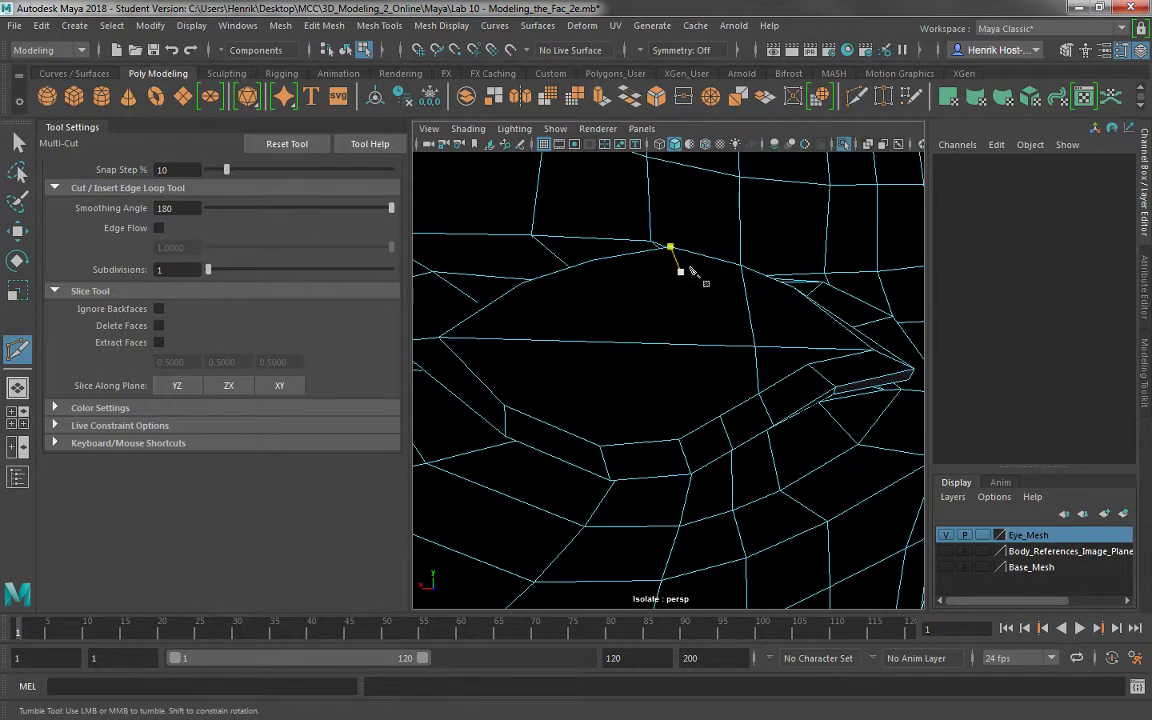
pyautogui.click(721, 414)
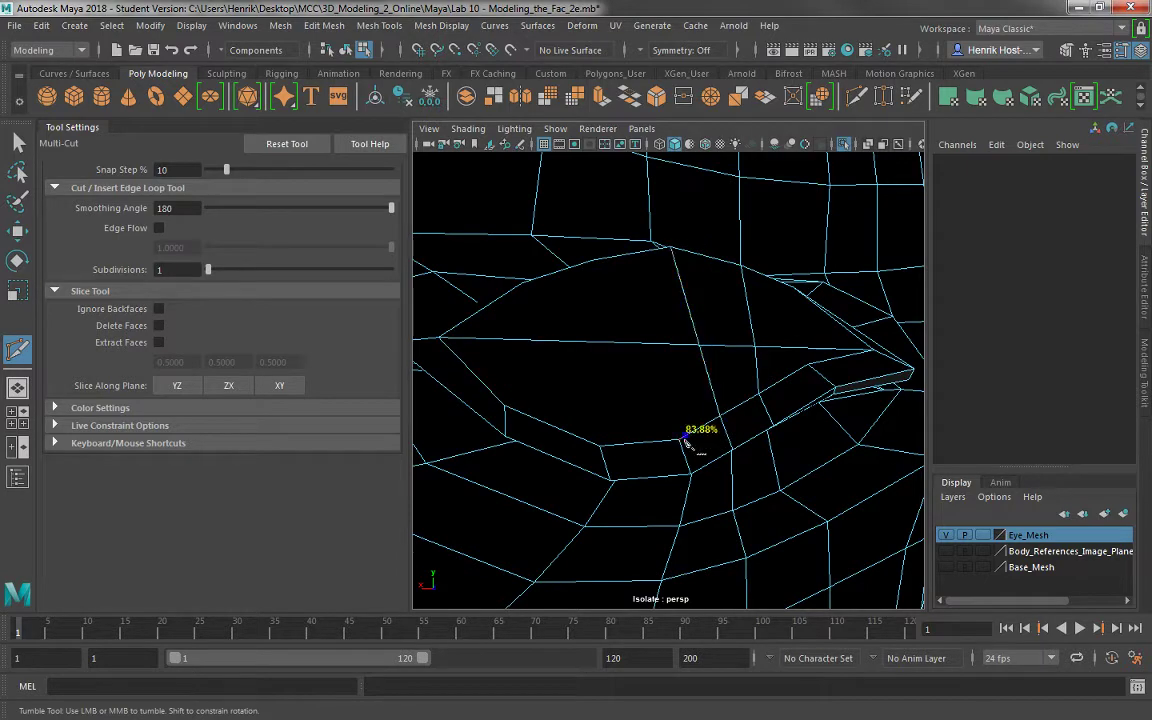
pyautogui.keyDown('alt'); pyautogui.moveTo(678, 440); pyautogui.dragTo(624, 338); pyautogui.keyUp('alt')
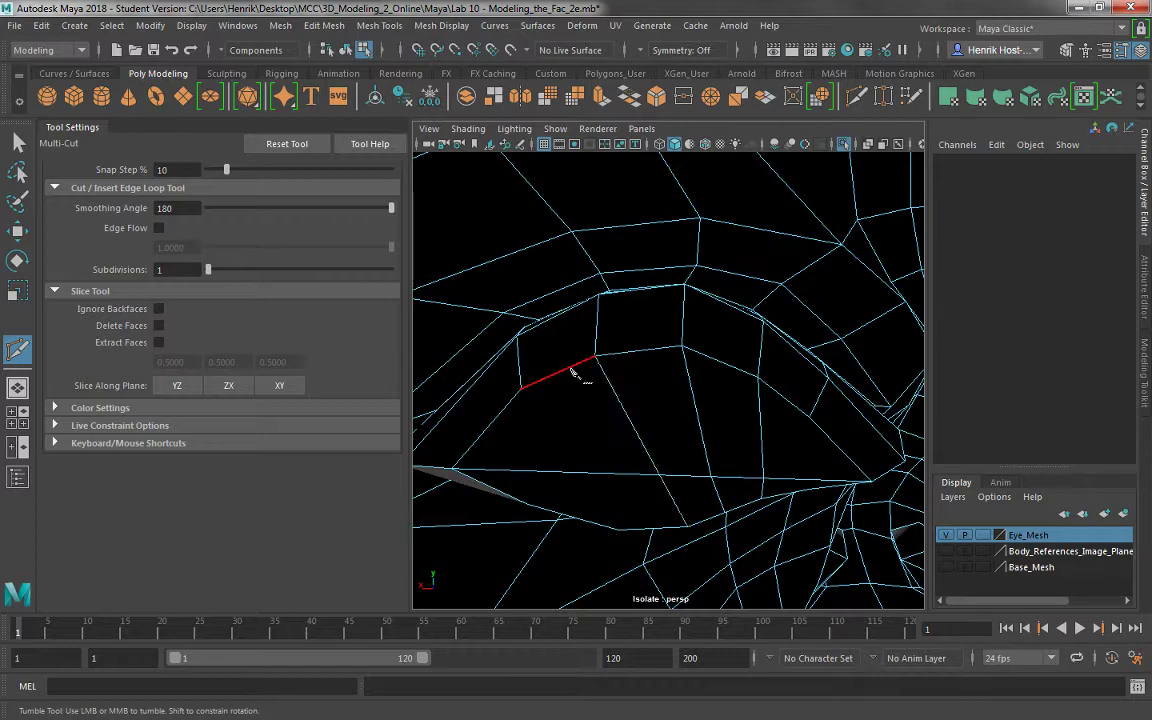
pyautogui.keyDown('alt'); pyautogui.moveTo(572, 372); pyautogui.dragTo(578, 435); pyautogui.keyUp('alt')
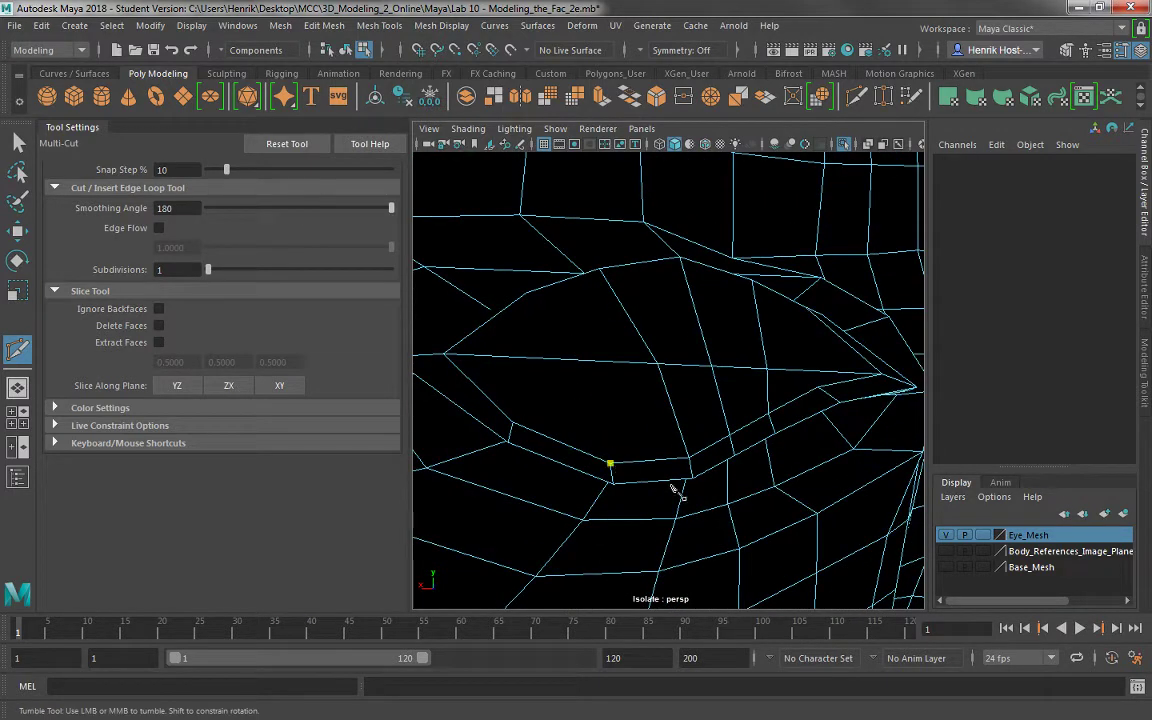
pyautogui.keyDown('alt'); pyautogui.moveTo(676, 490); pyautogui.dragTo(604, 378); pyautogui.keyUp('alt')
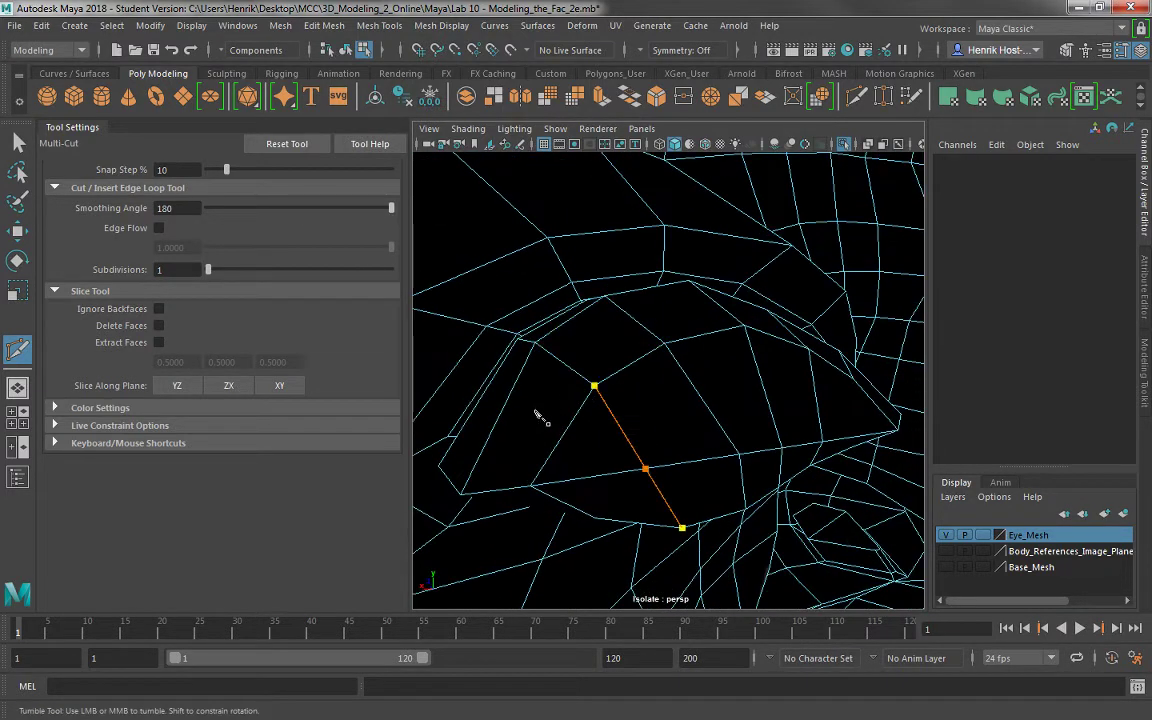
pyautogui.keyDown('alt'); pyautogui.moveTo(640, 403); pyautogui.dragTo(617, 398); pyautogui.keyUp('alt')
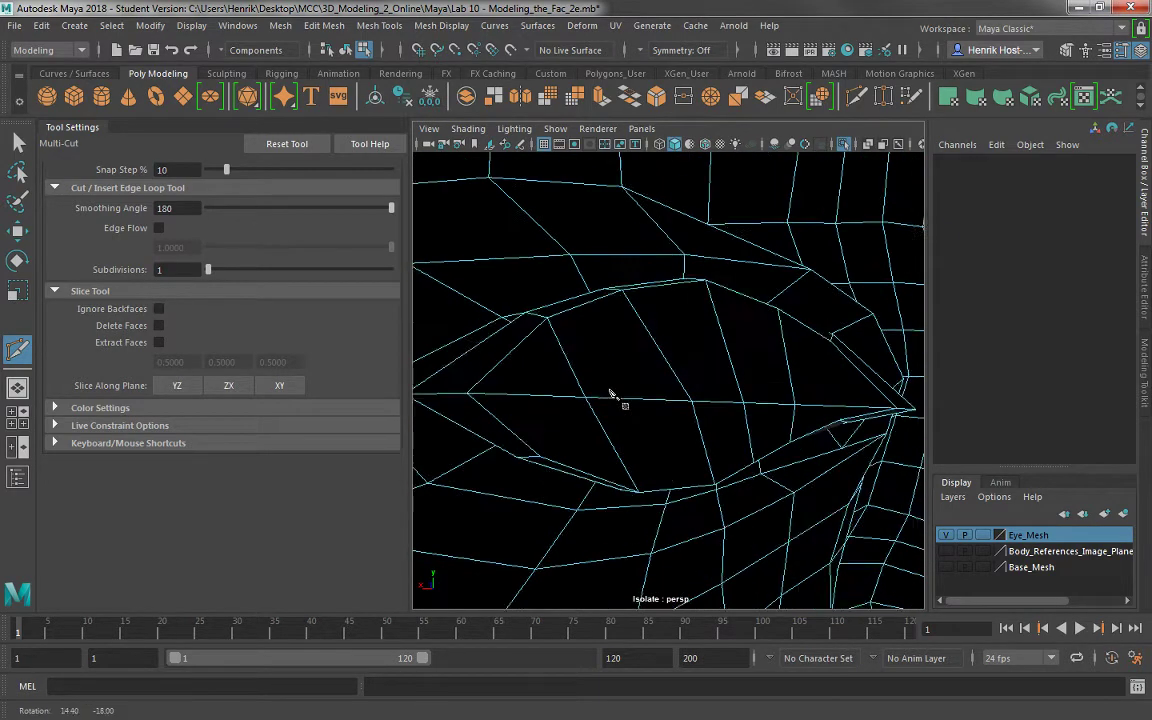
# Insert an edge loop beside the outer eye corner, running from the eye socket up over the forehead.
pyautogui.moveTo(537, 357)
pyautogui.keyDown('alt'); pyautogui.mouseDown()
pyautogui.moveTo(589, 395)
pyautogui.moveTo(519, 397)
pyautogui.moveTo(538, 415)
pyautogui.moveTo(728, 407)
pyautogui.mouseUp(); pyautogui.keyUp('alt')
pyautogui.keyDown('alt'); pyautogui.moveTo(728, 407); pyautogui.dragTo(719, 333, button='right'); pyautogui.keyUp('alt')
pyautogui.keyDown('alt'); pyautogui.moveTo(760, 378); pyautogui.dragTo(576, 388); pyautogui.keyUp('alt')
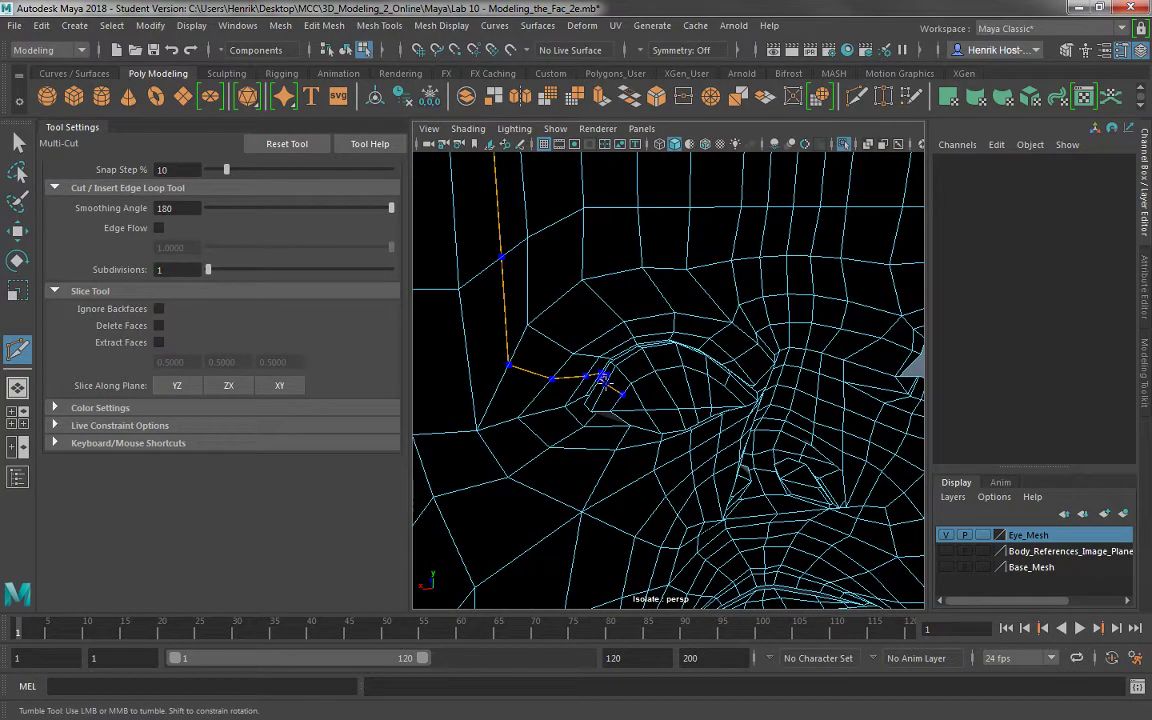
pyautogui.press('Escape')
pyautogui.keyDown('alt'); pyautogui.moveTo(531, 276); pyautogui.dragTo(694, 357); pyautogui.keyUp('alt')
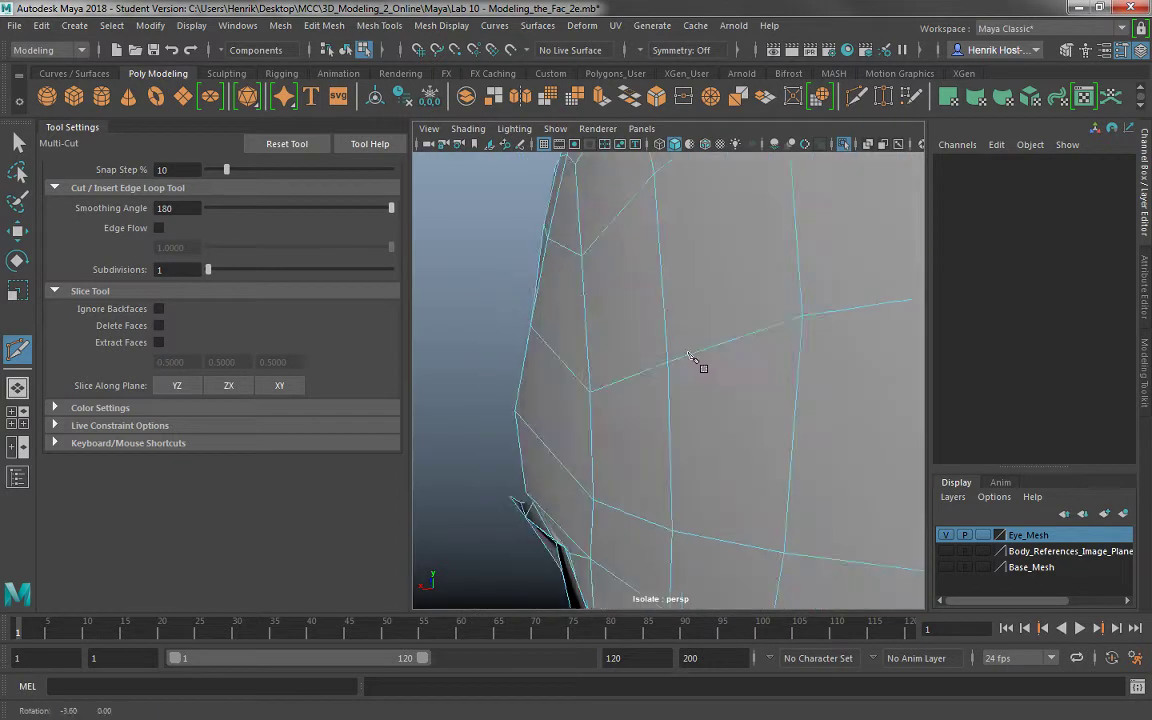
pyautogui.scroll(-5, 812, 345)
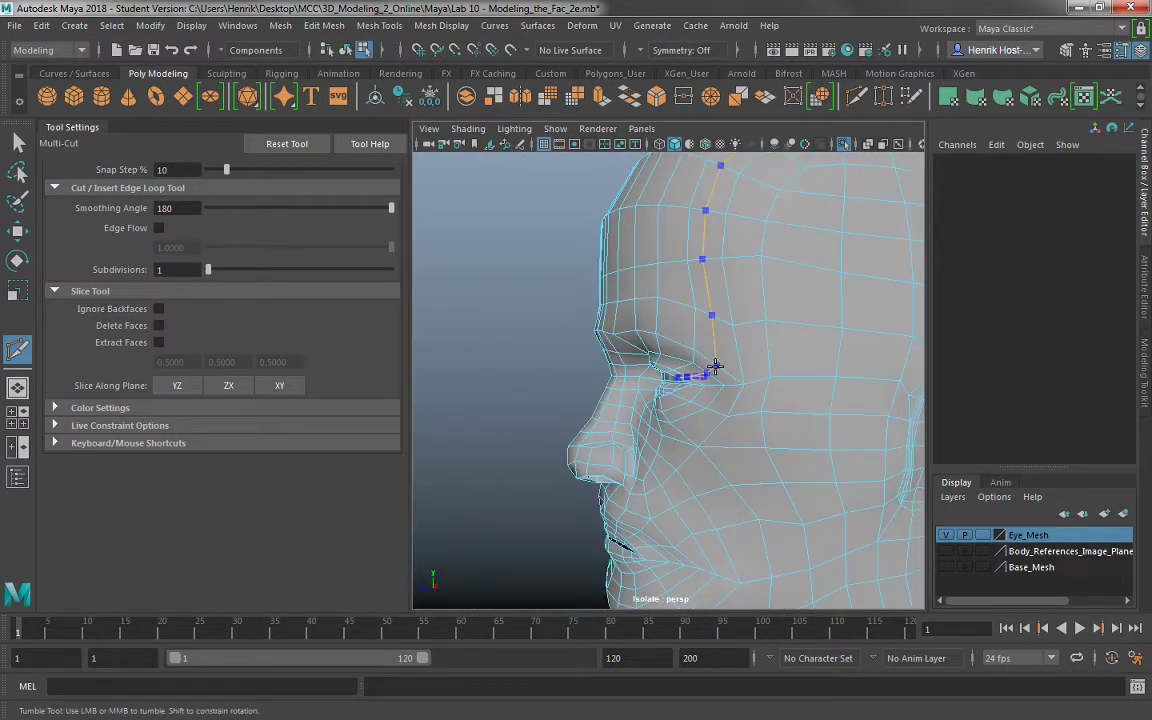
pyautogui.scroll(-5, 578, 284)
pyautogui.keyDown('alt'); pyautogui.moveTo(578, 284); pyautogui.dragTo(722, 383); pyautogui.keyUp('alt')
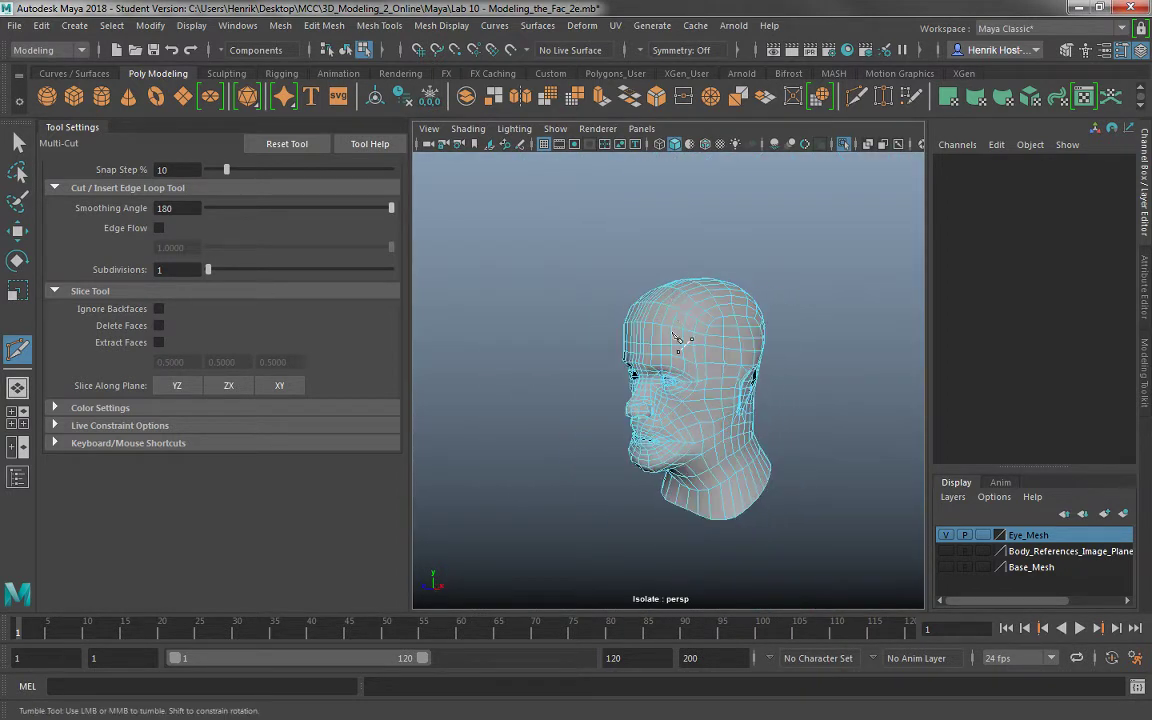
pyautogui.scroll(3, 722, 383)
pyautogui.keyDown('ctrl'); pyautogui.click(717, 368); pyautogui.keyUp('ctrl')
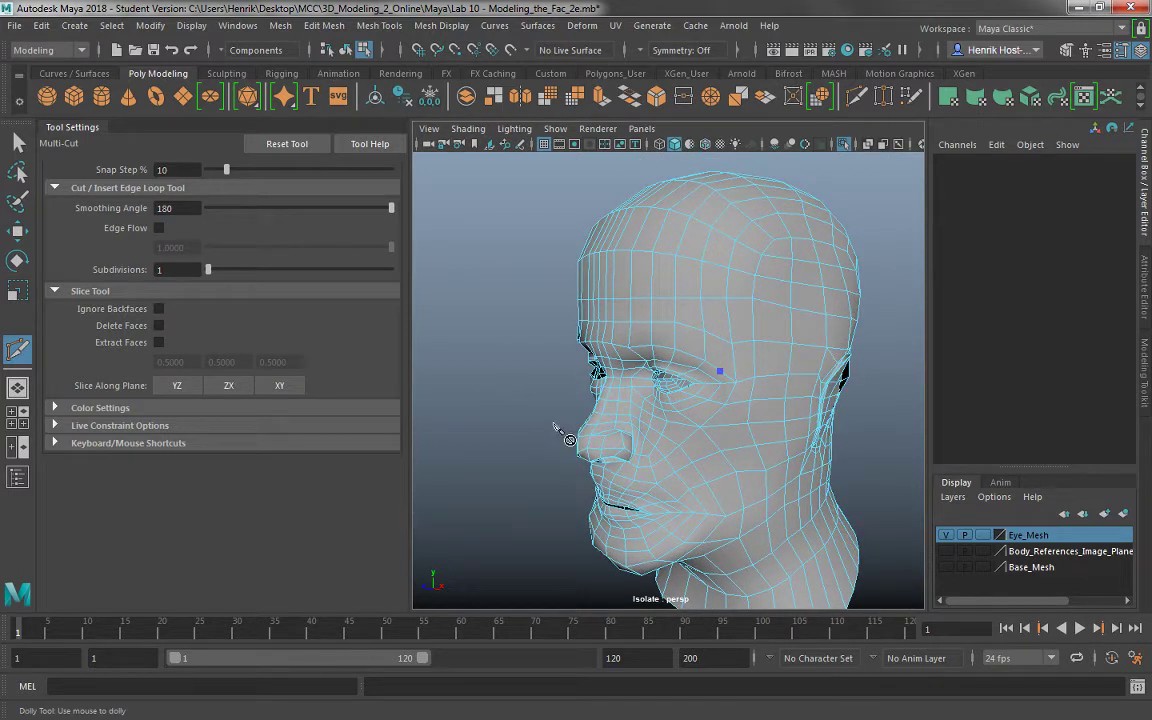
# Insert another edge loop at the outer eye corner, running up over the side of the head, and finish cutting.
pyautogui.keyDown('ctrl'); pyautogui.click(713, 366); pyautogui.keyUp('ctrl')
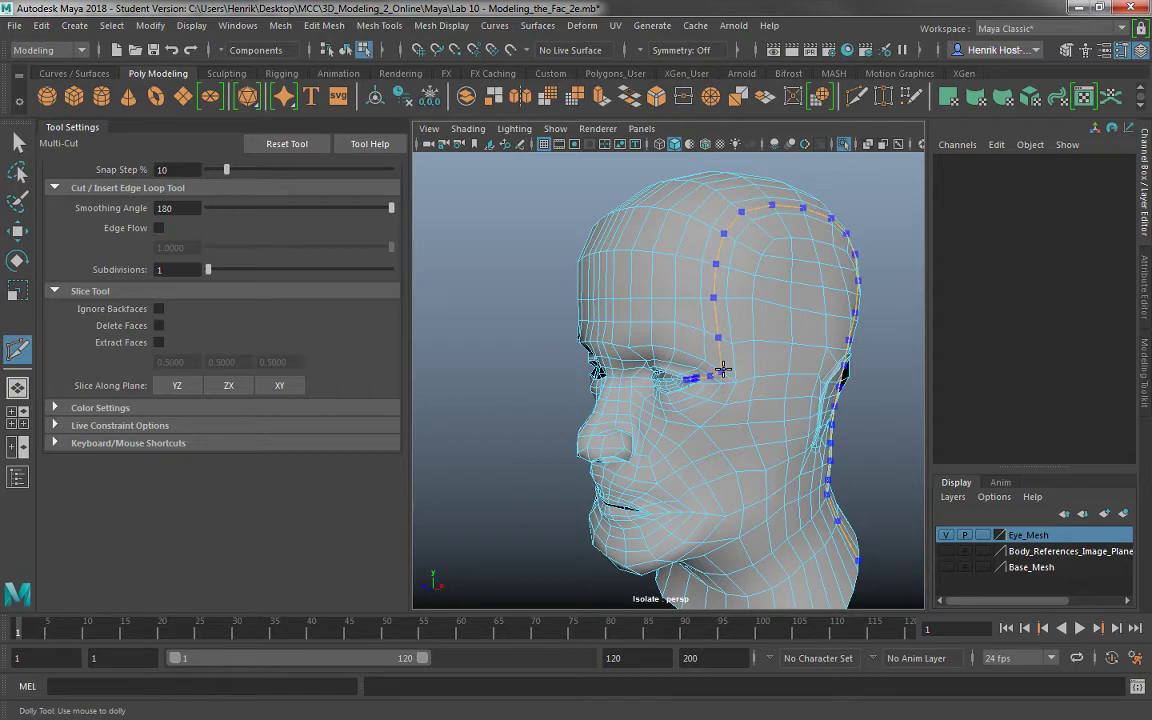
pyautogui.keyDown('alt'); pyautogui.moveTo(643, 403); pyautogui.dragTo(577, 434); pyautogui.keyUp('alt')
pyautogui.scroll(6, 628, 470)
pyautogui.keyDown('alt'); pyautogui.moveTo(628, 470); pyautogui.dragTo(535, 405); pyautogui.keyUp('alt')
pyautogui.click(634, 395)
pyautogui.keyDown('alt'); pyautogui.moveTo(634, 395); pyautogui.dragTo(565, 376); pyautogui.keyUp('alt')
pyautogui.keyDown('alt'); pyautogui.moveTo(565, 376); pyautogui.dragTo(581, 409, button='right'); pyautogui.keyUp('alt')
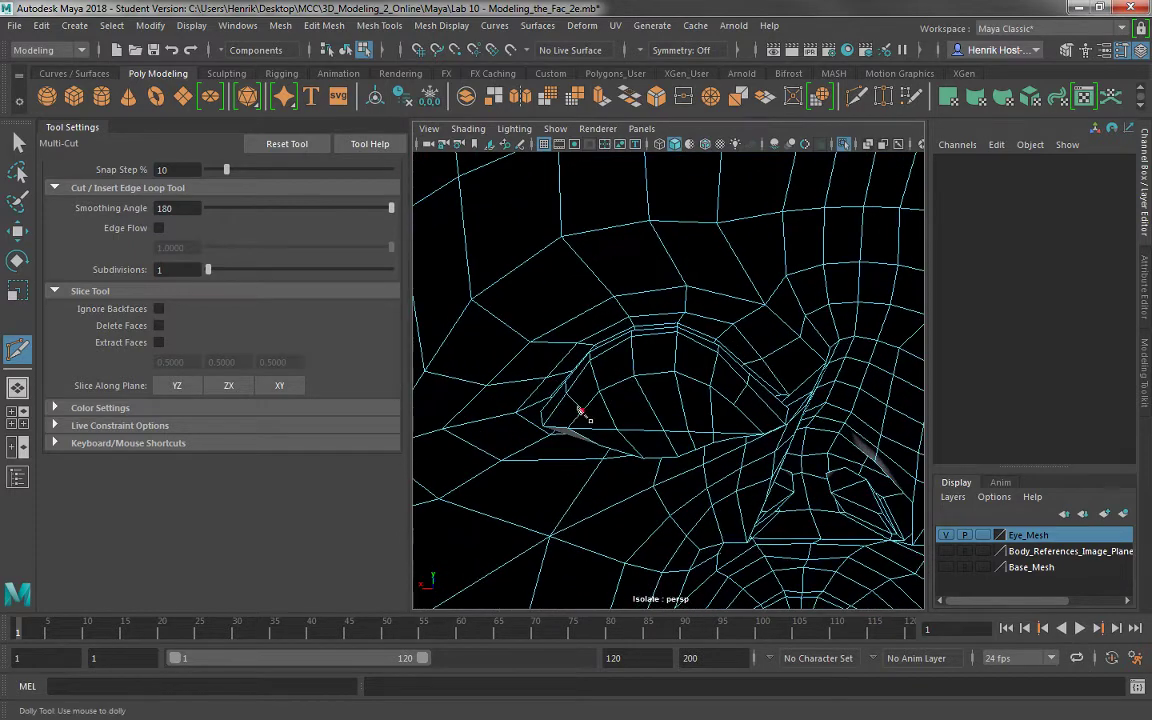
pyautogui.click(14, 145)
# Select an edge ring inside the eye socket and scale it vertically.
pyautogui.keyDown('alt'); pyautogui.moveTo(588, 432); pyautogui.dragTo(573, 398, button='right'); pyautogui.keyUp('alt')
pyautogui.keyDown('alt'); pyautogui.moveTo(573, 398); pyautogui.dragTo(765, 443); pyautogui.keyUp('alt')
pyautogui.click(668, 370)
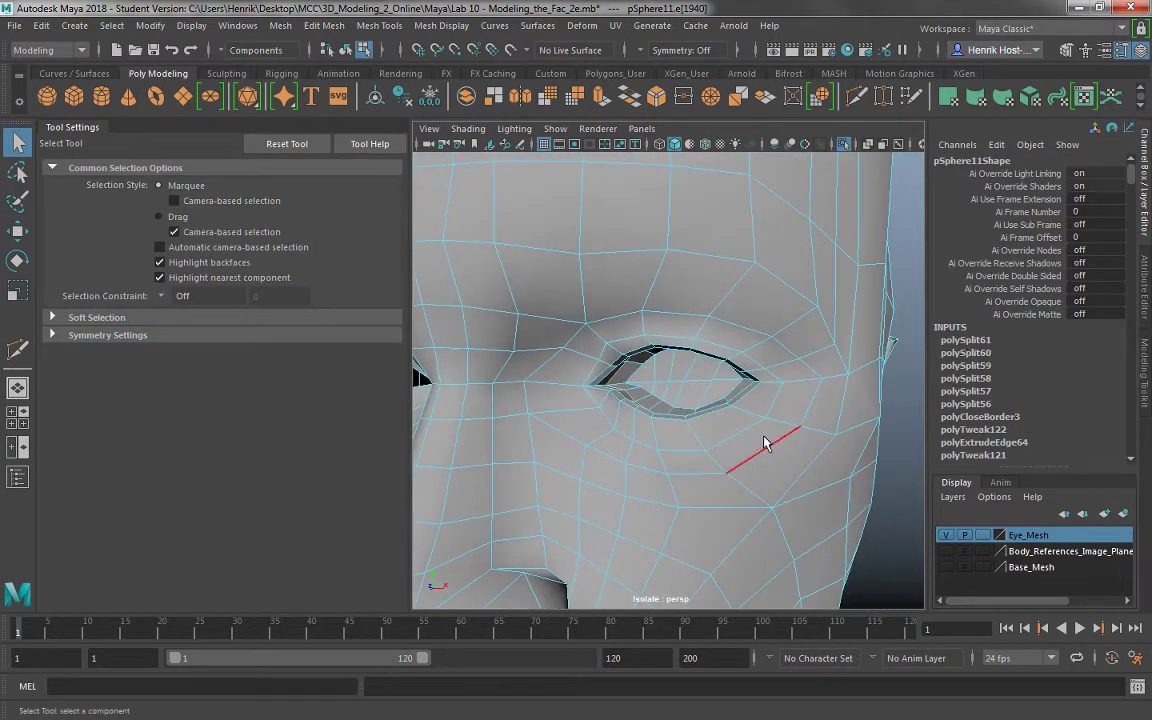
pyautogui.press('r')
pyautogui.moveTo(681, 384); pyautogui.dragTo(555, 445)
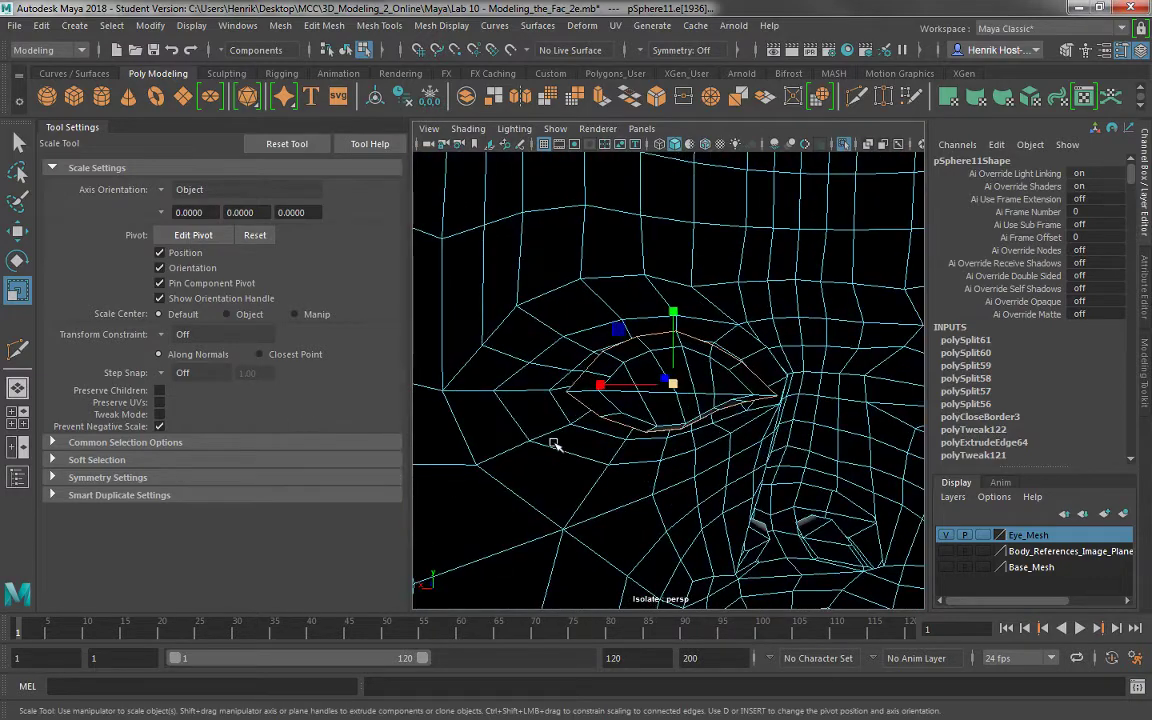
pyautogui.moveTo(675, 314); pyautogui.dragTo(664, 377)
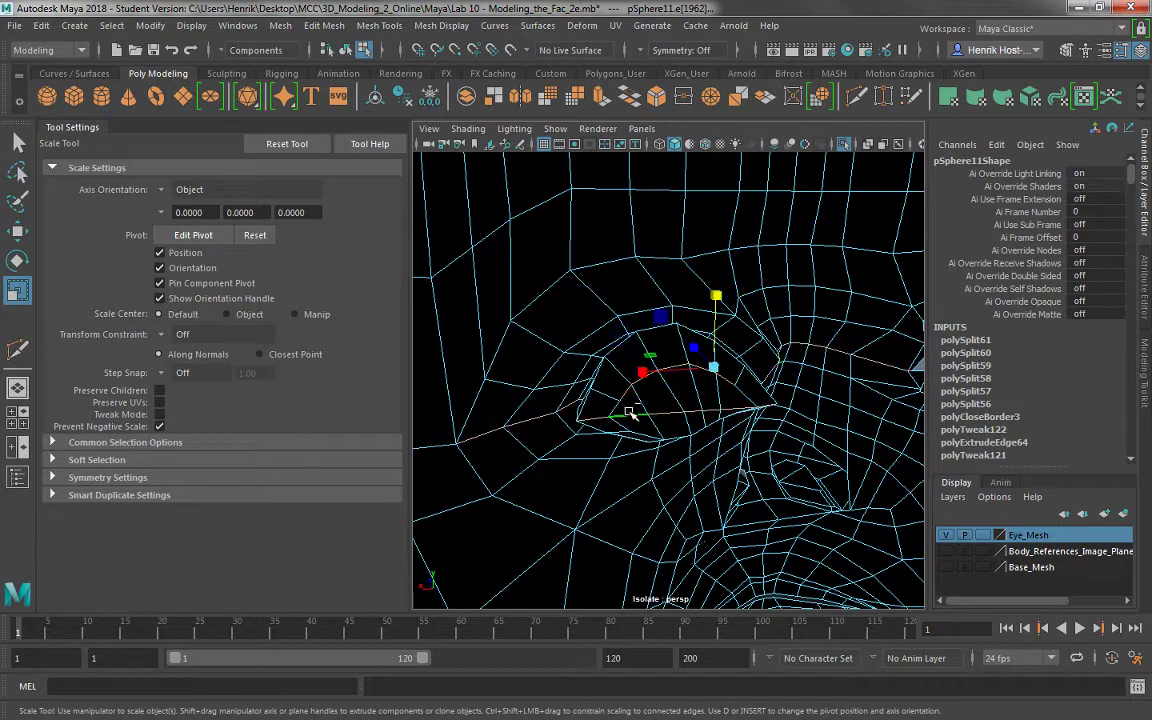
# Select the complete edge ring around the socket's back face, scale it vertically and move it along the depth axis.
pyautogui.hotkey('ctrl', 'z')
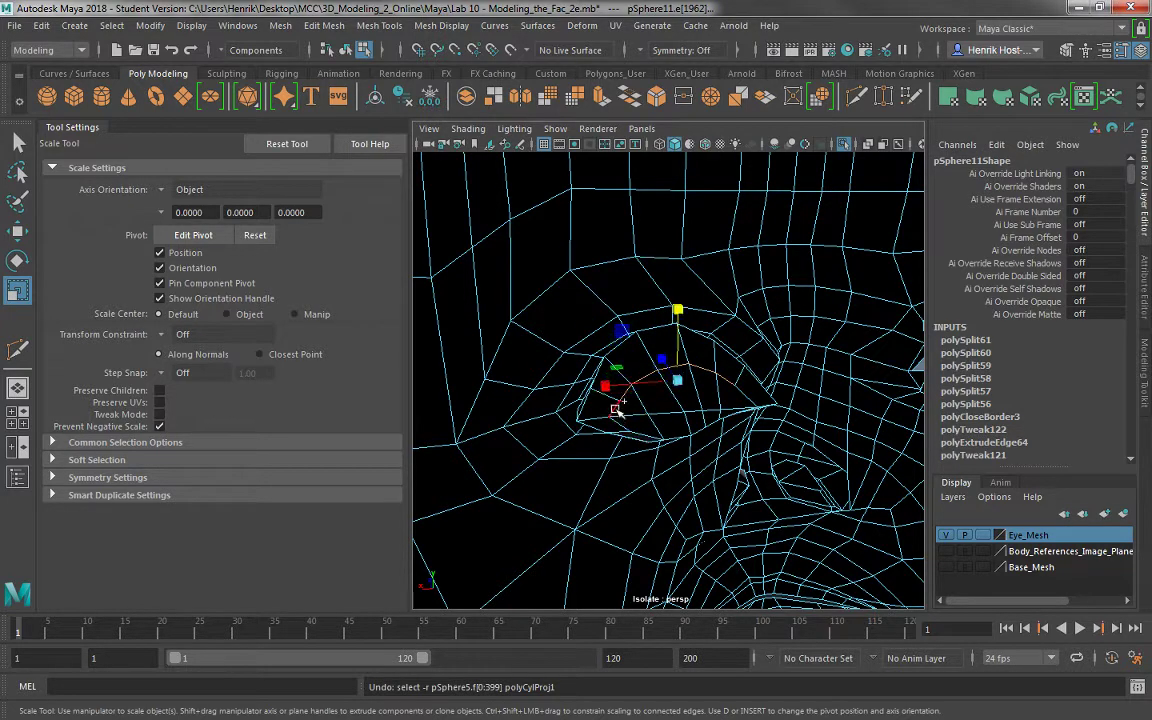
pyautogui.keyDown('shift'); pyautogui.click(615, 409); pyautogui.keyUp('shift')
pyautogui.keyDown('shift'); pyautogui.click(641, 432); pyautogui.keyUp('shift')
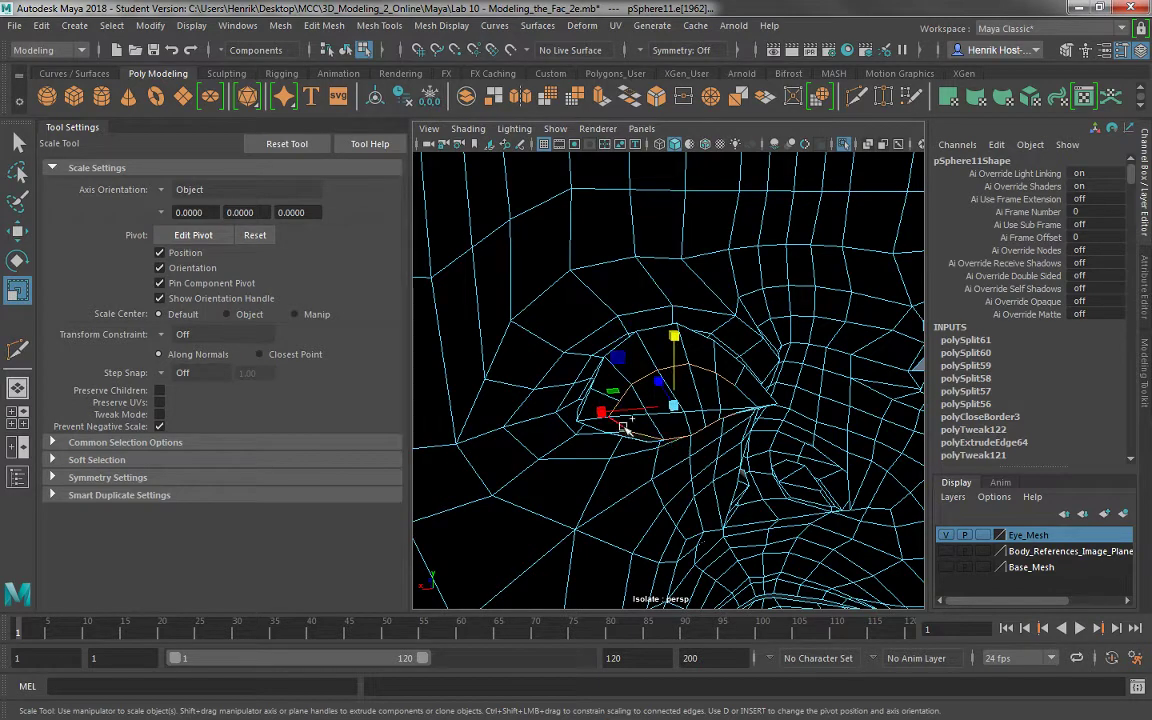
pyautogui.keyDown('alt'); pyautogui.moveTo(692, 445); pyautogui.dragTo(680, 361); pyautogui.keyUp('alt')
pyautogui.keyDown('shift'); pyautogui.click(689, 366); pyautogui.keyUp('shift')
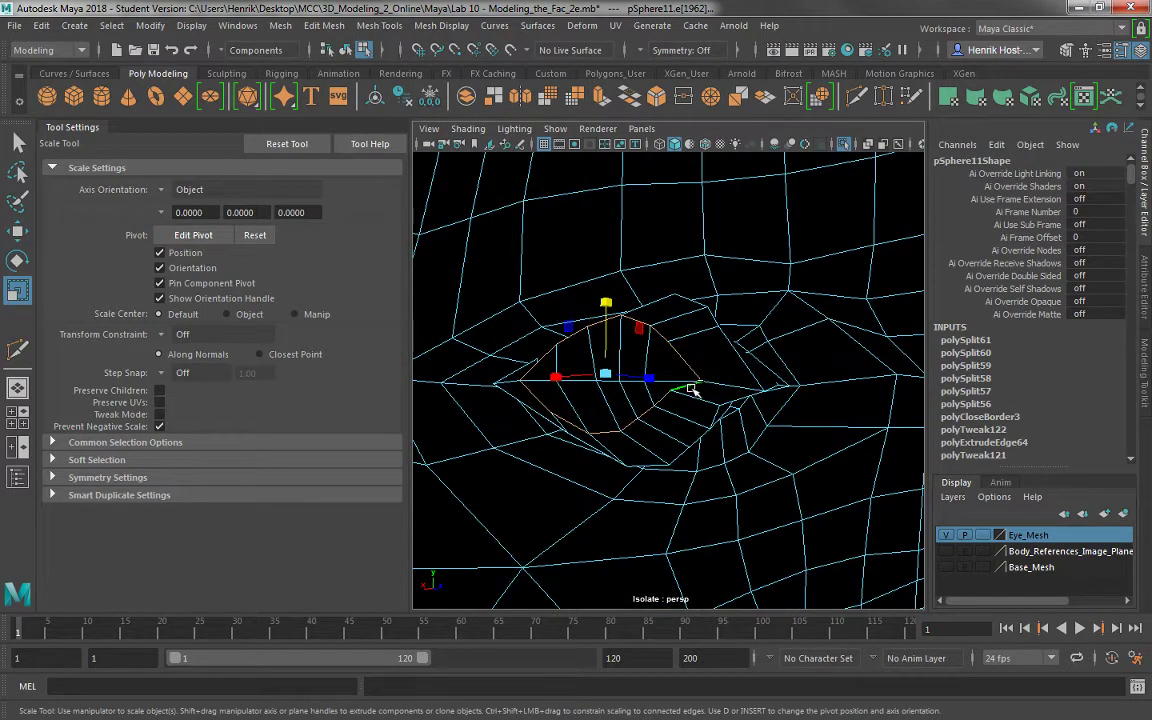
pyautogui.keyDown('alt'); pyautogui.moveTo(645, 401); pyautogui.dragTo(690, 438); pyautogui.keyUp('alt')
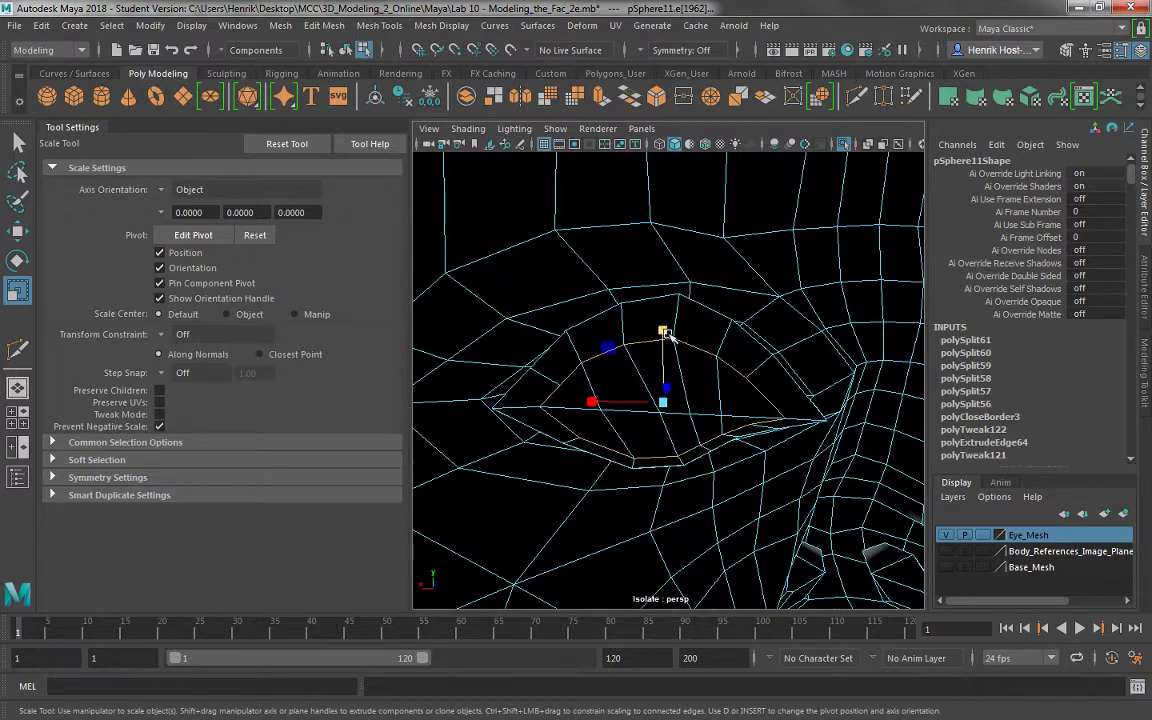
pyautogui.moveTo(667, 333); pyautogui.dragTo(741, 430)
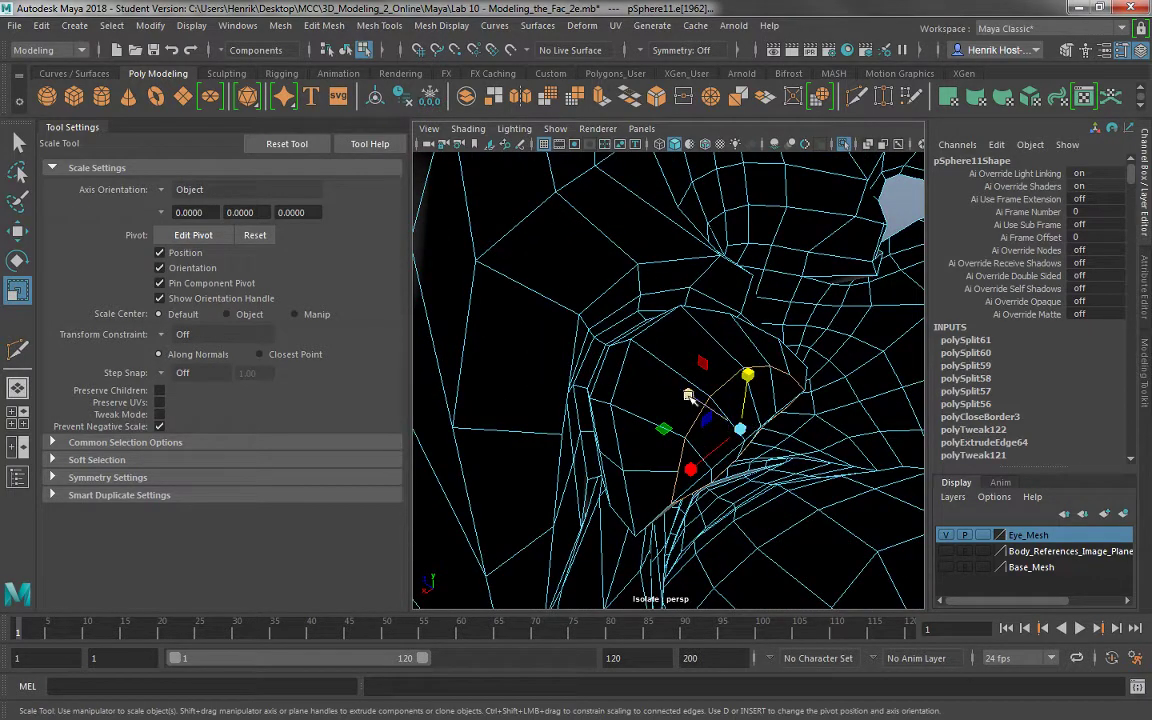
pyautogui.press('w')
pyautogui.moveTo(687, 394); pyautogui.dragTo(900, 379)
# Return the head to object mode and smooth the inner surface of the eye socket with the Sculpt Tool.
pyautogui.moveTo(585, 262); pyautogui.dragTo(656, 221, button='right')
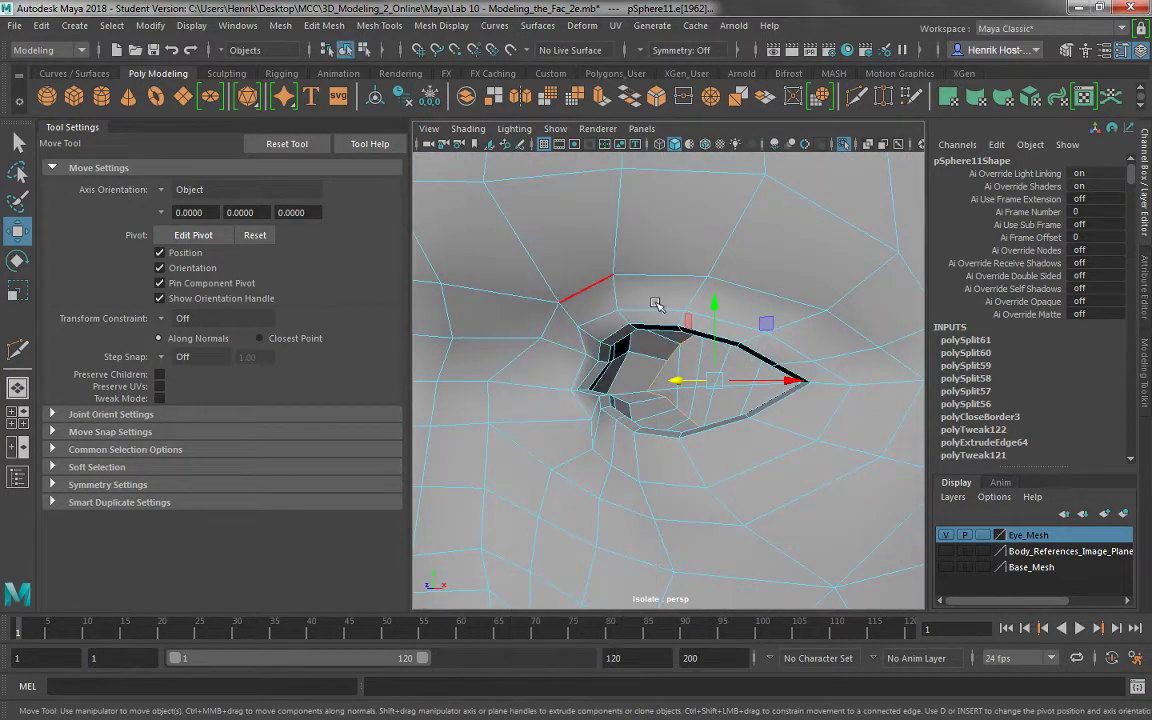
pyautogui.click(379, 25)
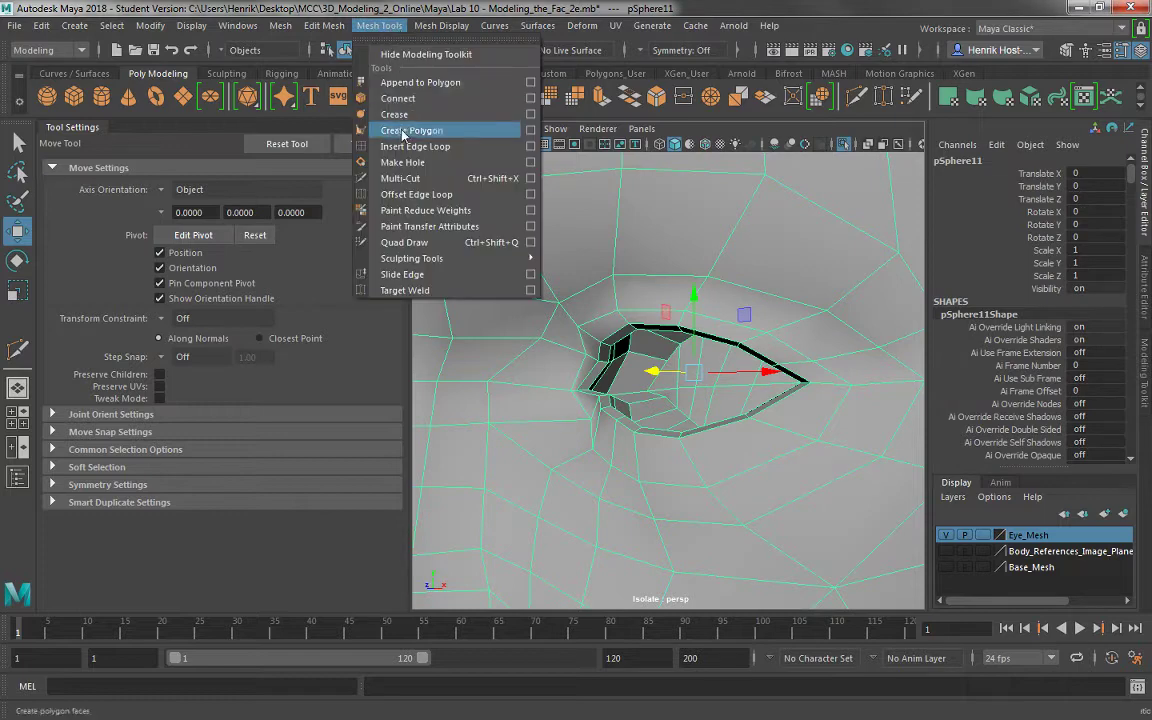
pyautogui.moveTo(440, 259)
pyautogui.click(590, 272)
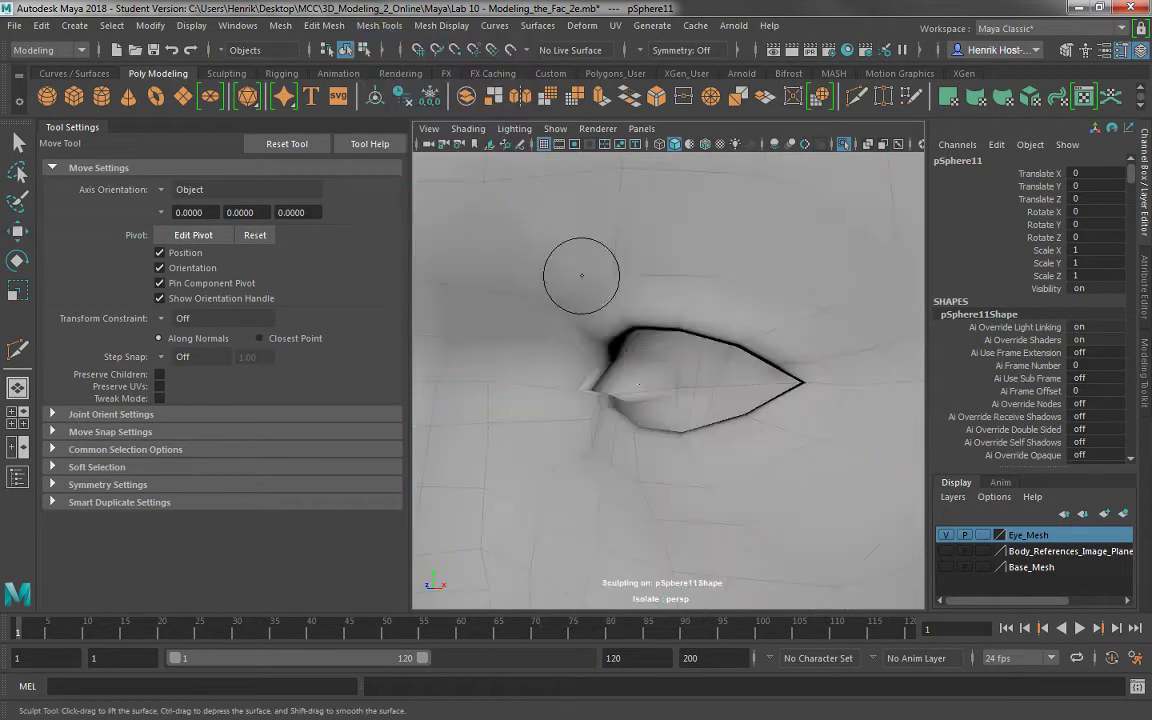
pyautogui.keyDown('alt'); pyautogui.moveTo(686, 399); pyautogui.dragTo(743, 381); pyautogui.keyUp('alt')
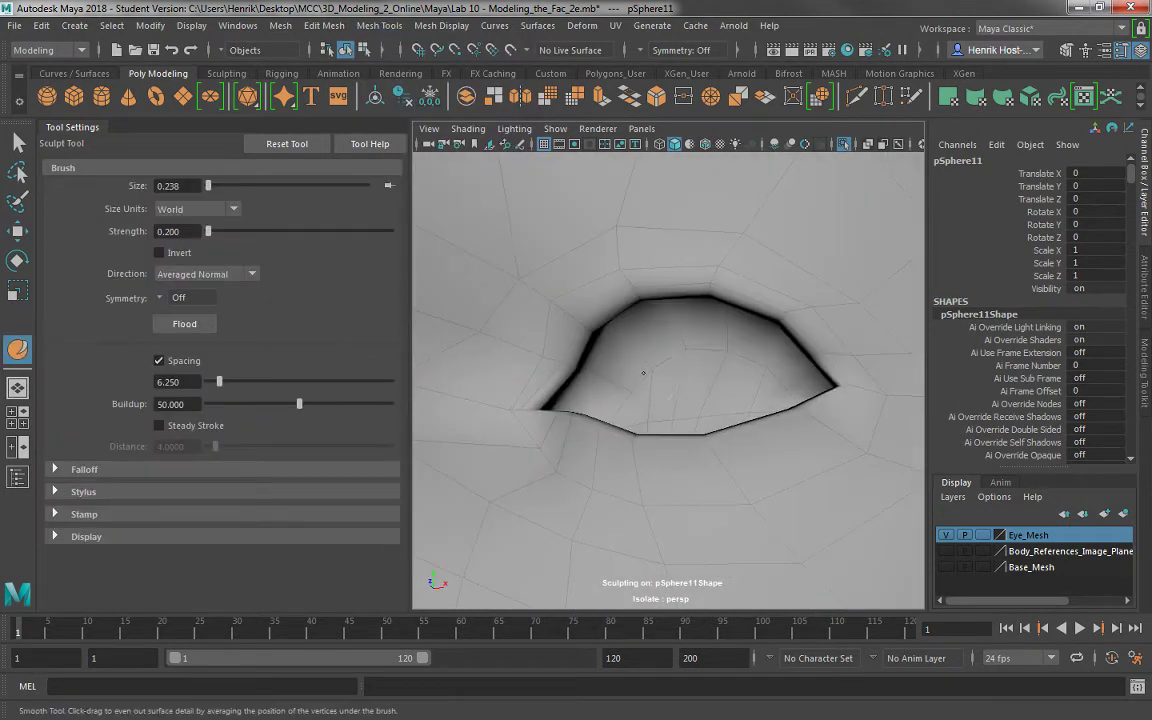
pyautogui.moveTo(643, 373)
pyautogui.keyDown('shift'); pyautogui.mouseDown()
pyautogui.moveTo(748, 378)
pyautogui.moveTo(715, 411)
pyautogui.moveTo(635, 388)
pyautogui.moveTo(744, 387)
pyautogui.mouseUp(); pyautogui.keyUp('shift')
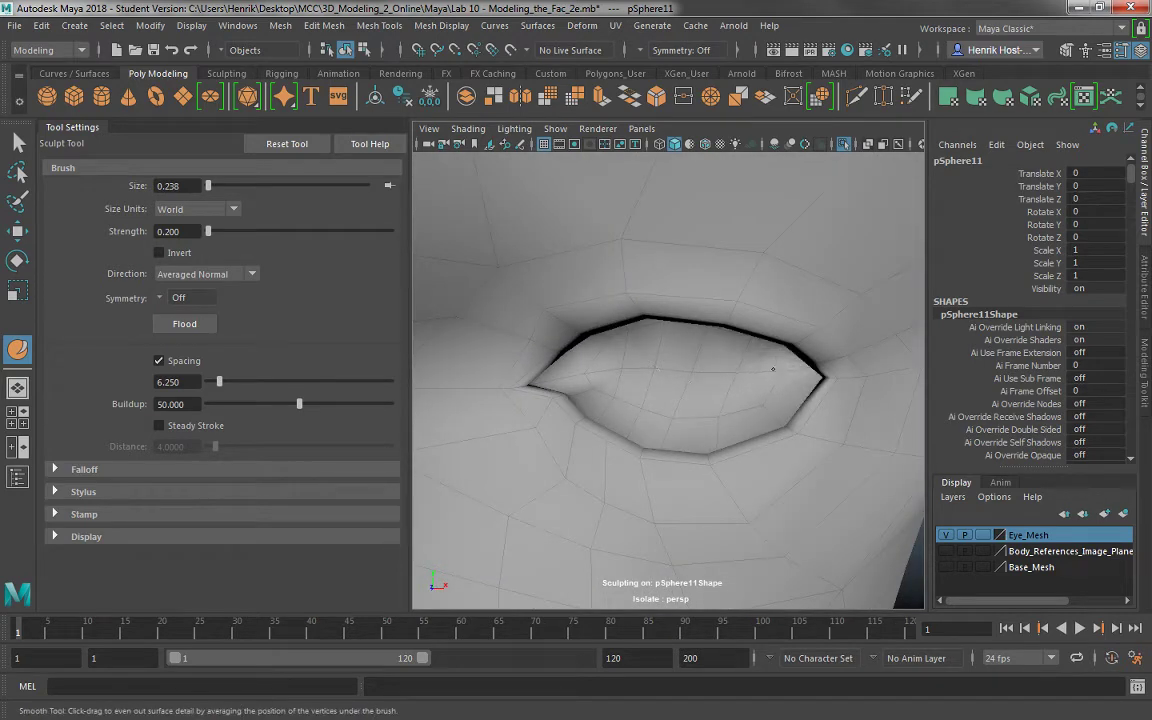
pyautogui.moveTo(616, 376)
pyautogui.keyDown('alt'); pyautogui.mouseDown()
pyautogui.moveTo(625, 378)
pyautogui.moveTo(545, 327)
pyautogui.moveTo(640, 355)
pyautogui.moveTo(761, 365)
pyautogui.moveTo(709, 396)
pyautogui.moveTo(646, 375)
pyautogui.mouseUp(); pyautogui.keyUp('alt')
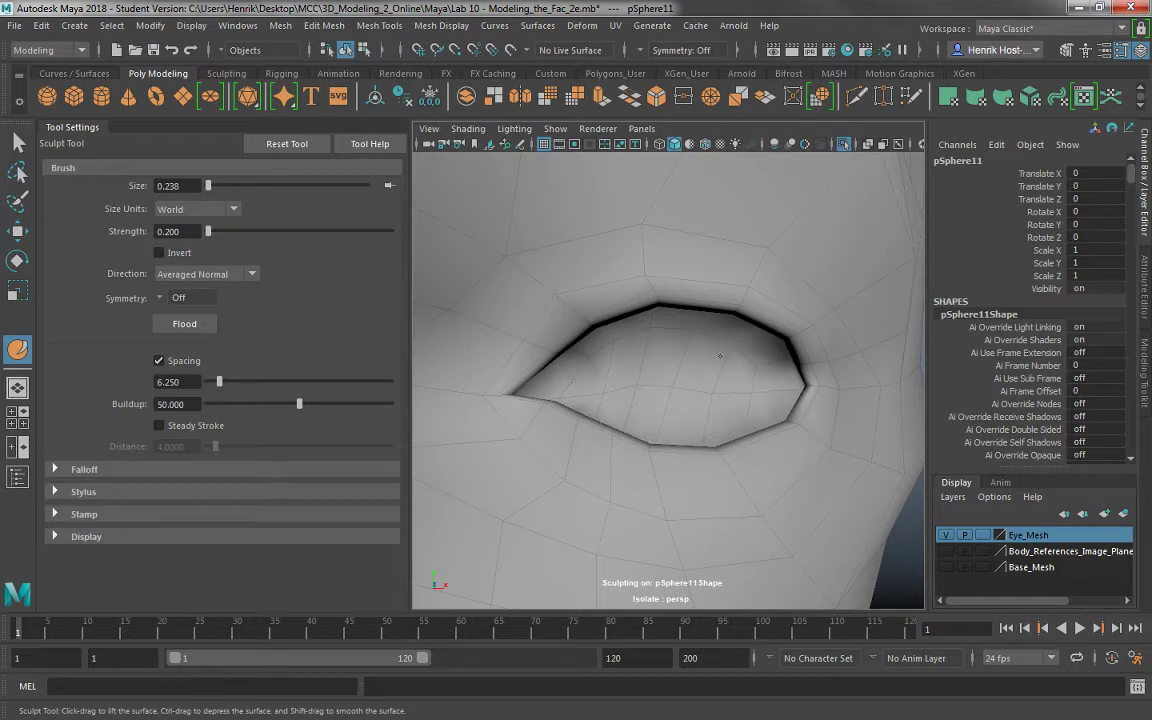
pyautogui.moveTo(706, 421)
pyautogui.keyDown('alt'); pyautogui.mouseDown()
pyautogui.moveTo(535, 388)
pyautogui.moveTo(657, 395)
pyautogui.moveTo(774, 379)
pyautogui.mouseUp(); pyautogui.keyUp('alt')
pyautogui.keyDown('alt'); pyautogui.moveTo(666, 393); pyautogui.dragTo(591, 404); pyautogui.keyUp('alt')
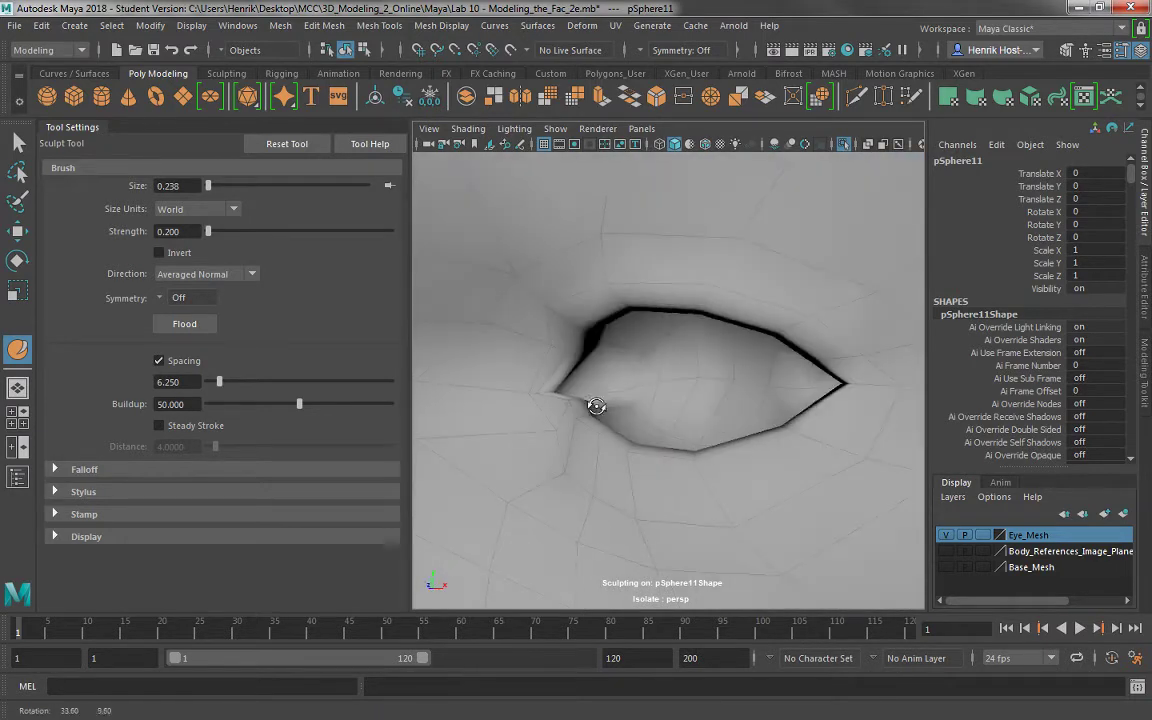
pyautogui.keyDown('alt'); pyautogui.moveTo(650, 380); pyautogui.dragTo(571, 303); pyautogui.keyUp('alt')
pyautogui.scroll(-5, 571, 303)
pyautogui.scroll(1, 600, 340)
pyautogui.keyDown('alt'); pyautogui.moveTo(643, 399); pyautogui.dragTo(647, 371, button='middle'); pyautogui.keyUp('alt')
pyautogui.keyDown('alt'); pyautogui.moveTo(660, 391); pyautogui.dragTo(590, 391); pyautogui.keyUp('alt')
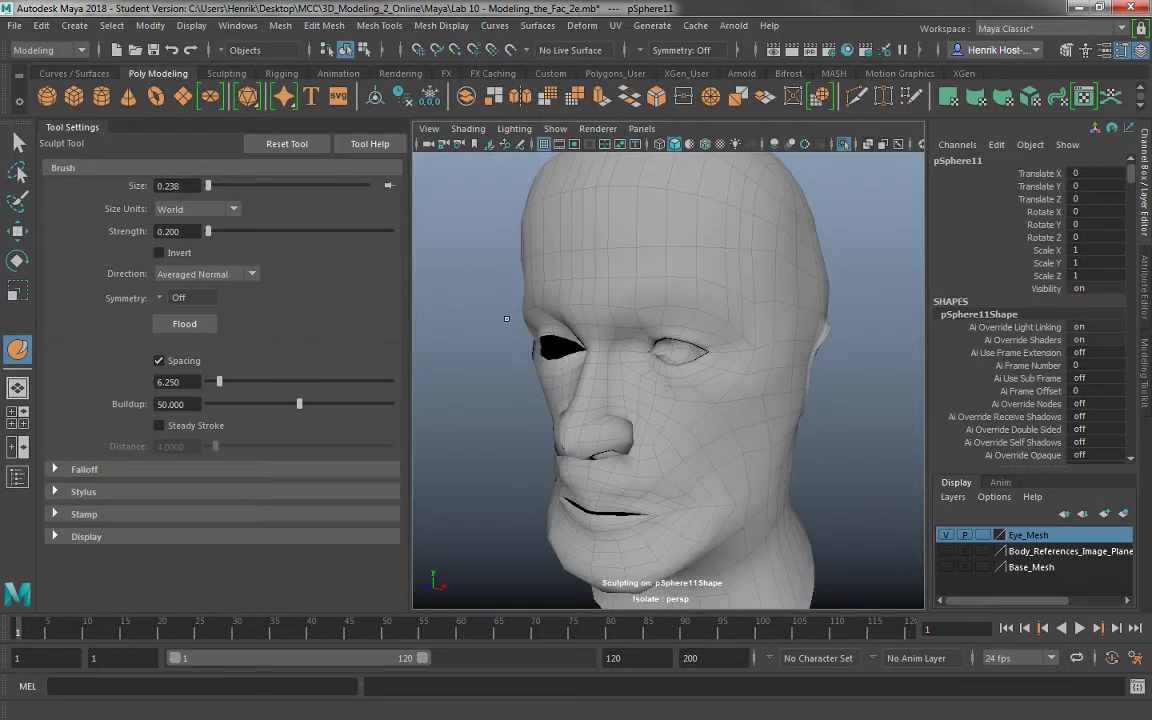
# Leave the Sculpt Tool and turn off the isolated view so the eyeballs show together with the head.
pyautogui.press('q')
pyautogui.click(836, 411)
pyautogui.keyDown('alt'); pyautogui.moveTo(836, 411); pyautogui.dragTo(760, 406); pyautogui.keyUp('alt')
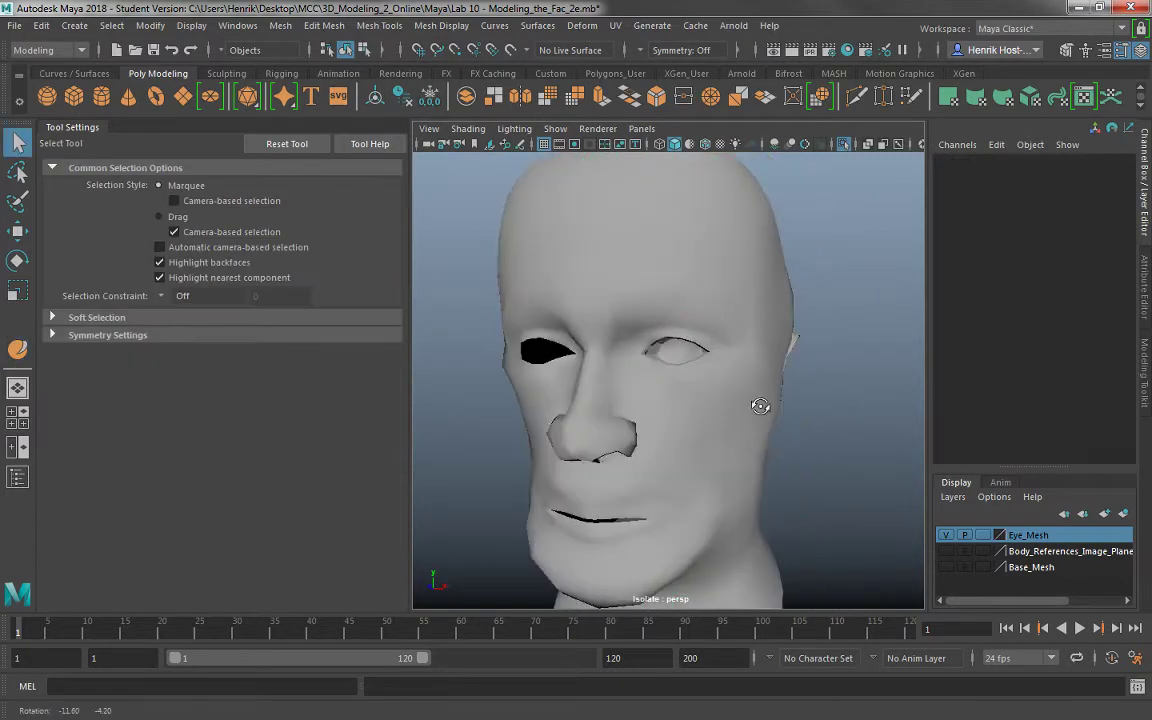
pyautogui.click(643, 291)
pyautogui.keyDown('shift'); pyautogui.moveTo(640, 291); pyautogui.dragTo(855, 324, button='right'); pyautogui.keyUp('shift')
pyautogui.click(816, 336)
pyautogui.hotkey('ctrl', '1')
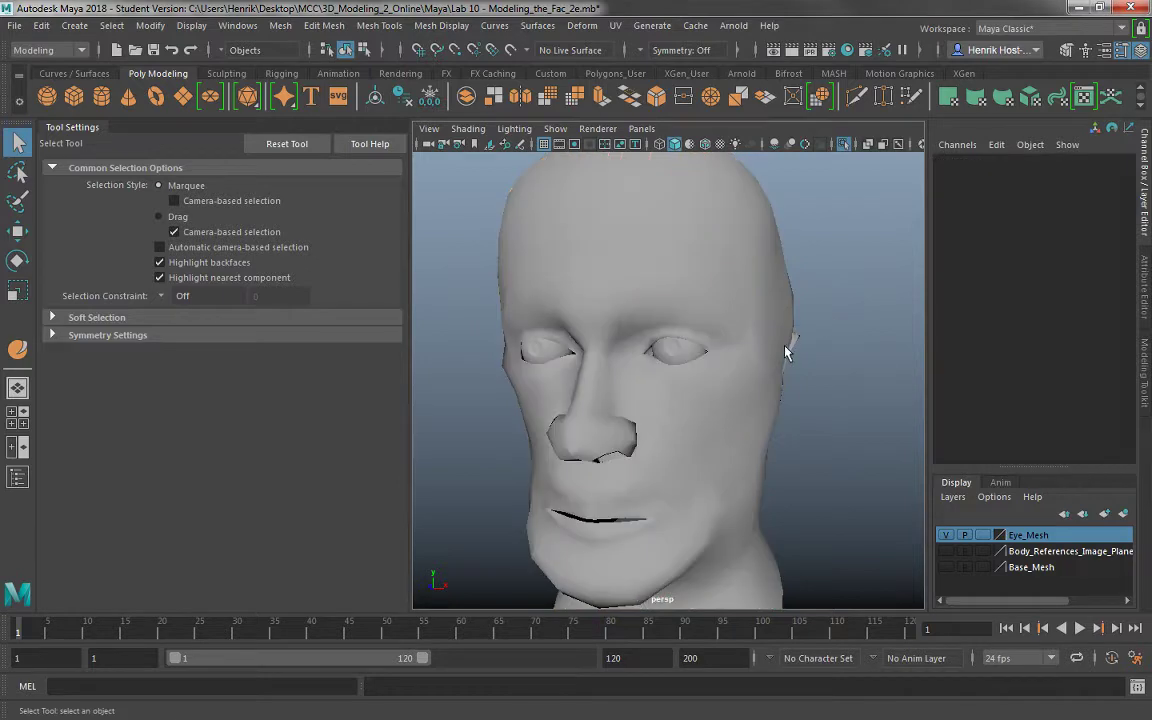
# Move the eyeball in the finished socket back into the head, to a Translate Z of 3.625.
pyautogui.keyDown('alt'); pyautogui.moveTo(728, 348); pyautogui.dragTo(655, 383); pyautogui.keyUp('alt')
pyautogui.keyDown('alt'); pyautogui.moveTo(655, 383); pyautogui.dragTo(762, 452, button='right'); pyautogui.keyUp('alt')
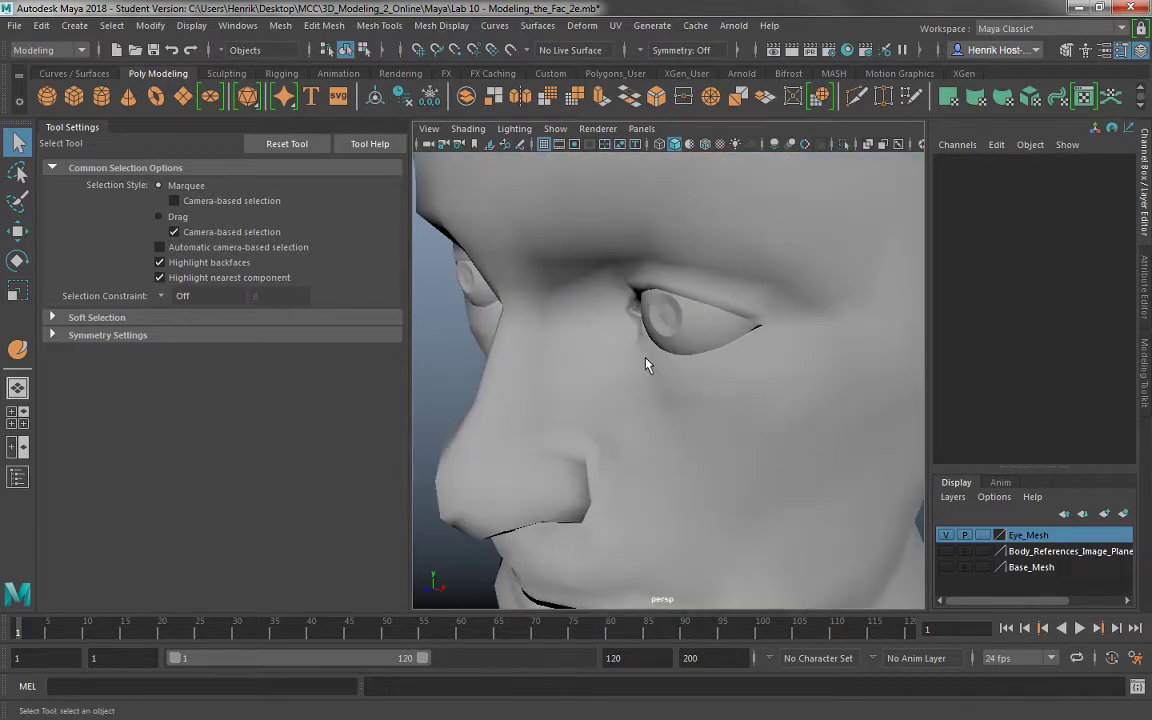
pyautogui.keyDown('alt'); pyautogui.moveTo(606, 354); pyautogui.dragTo(618, 328); pyautogui.keyUp('alt')
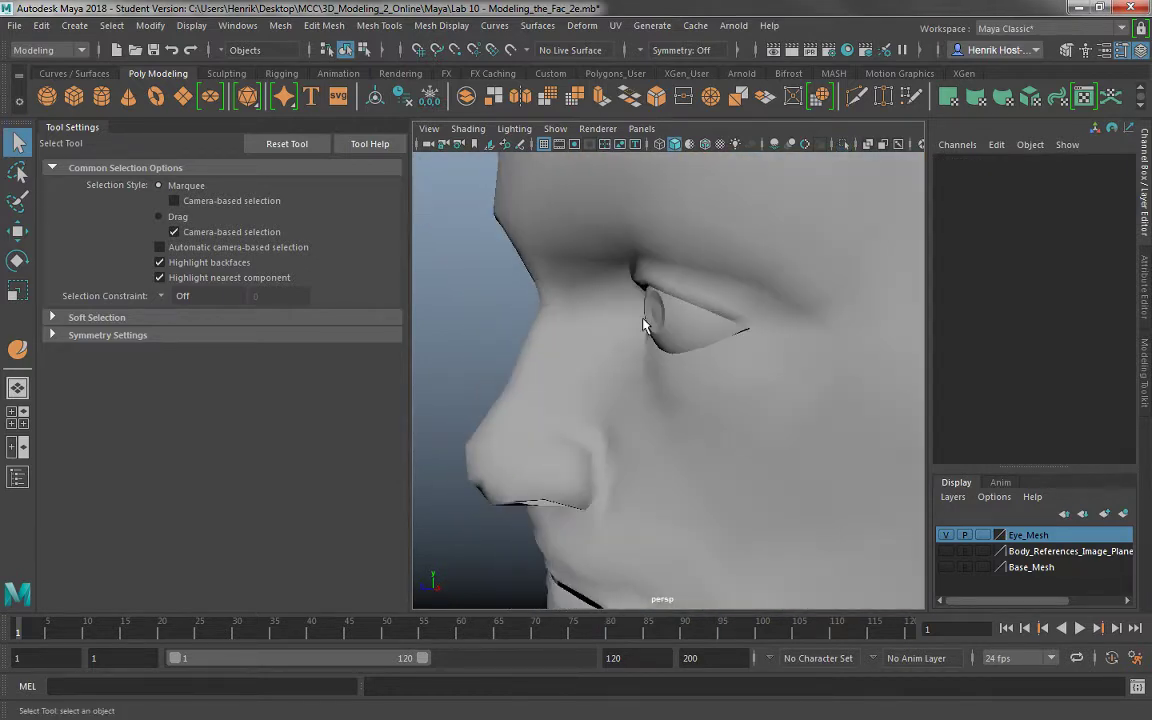
pyautogui.click(652, 322)
pyautogui.keyDown('alt'); pyautogui.moveTo(618, 346); pyautogui.dragTo(632, 358, button='right'); pyautogui.keyUp('alt')
pyautogui.scroll(2, 631, 357)
pyautogui.keyDown('alt'); pyautogui.moveTo(663, 355); pyautogui.dragTo(650, 368); pyautogui.keyUp('alt')
pyautogui.press('w')
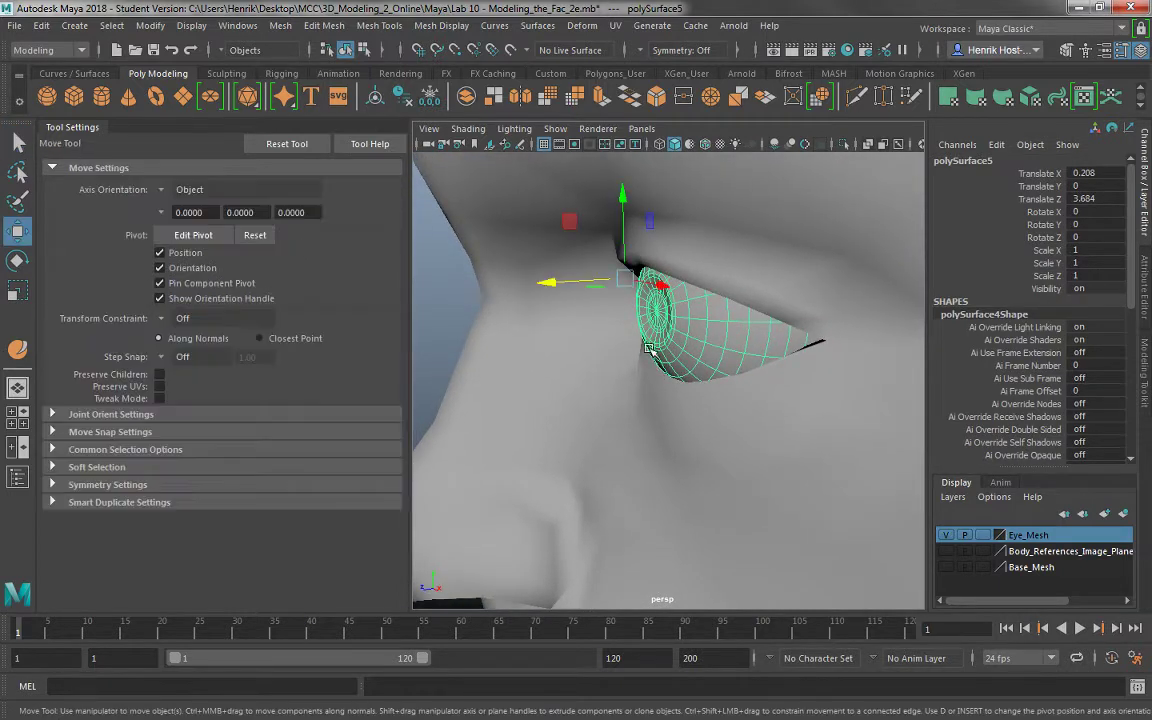
pyautogui.moveTo(548, 283)
pyautogui.mouseDown()
pyautogui.moveTo(560, 281)
pyautogui.moveTo(553, 290)
pyautogui.mouseUp()
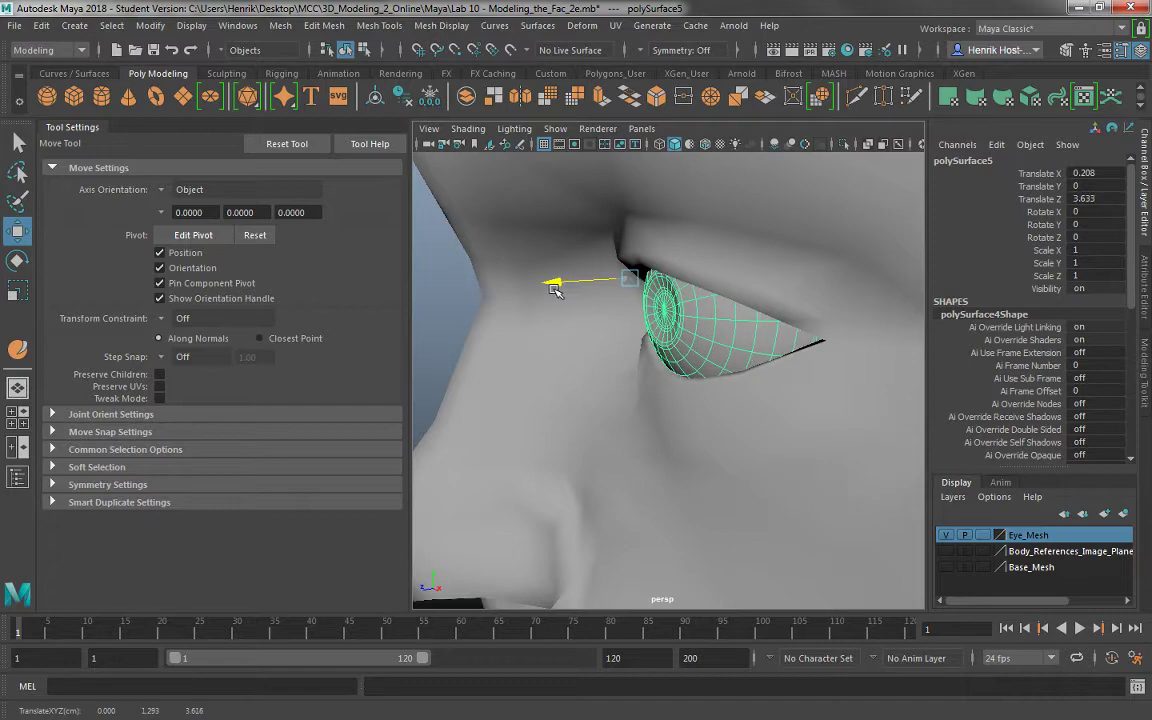
pyautogui.keyDown('alt'); pyautogui.moveTo(585, 344); pyautogui.dragTo(413, 320); pyautogui.keyUp('alt')
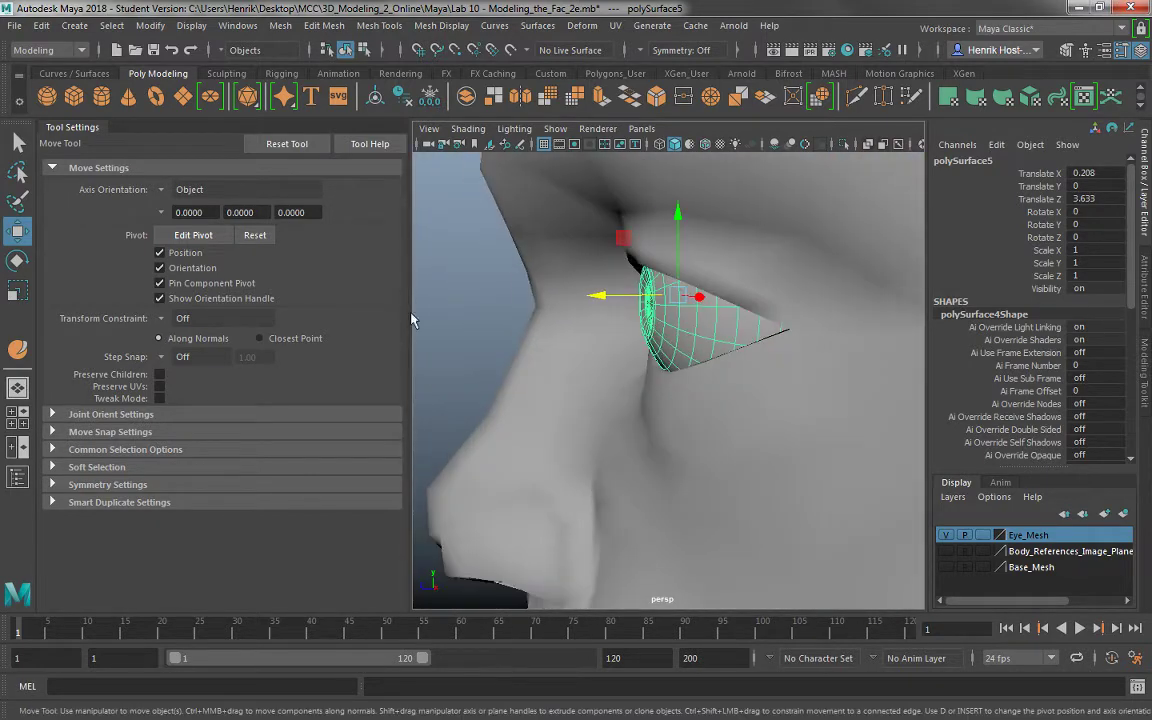
pyautogui.moveTo(596, 292); pyautogui.dragTo(720, 313)
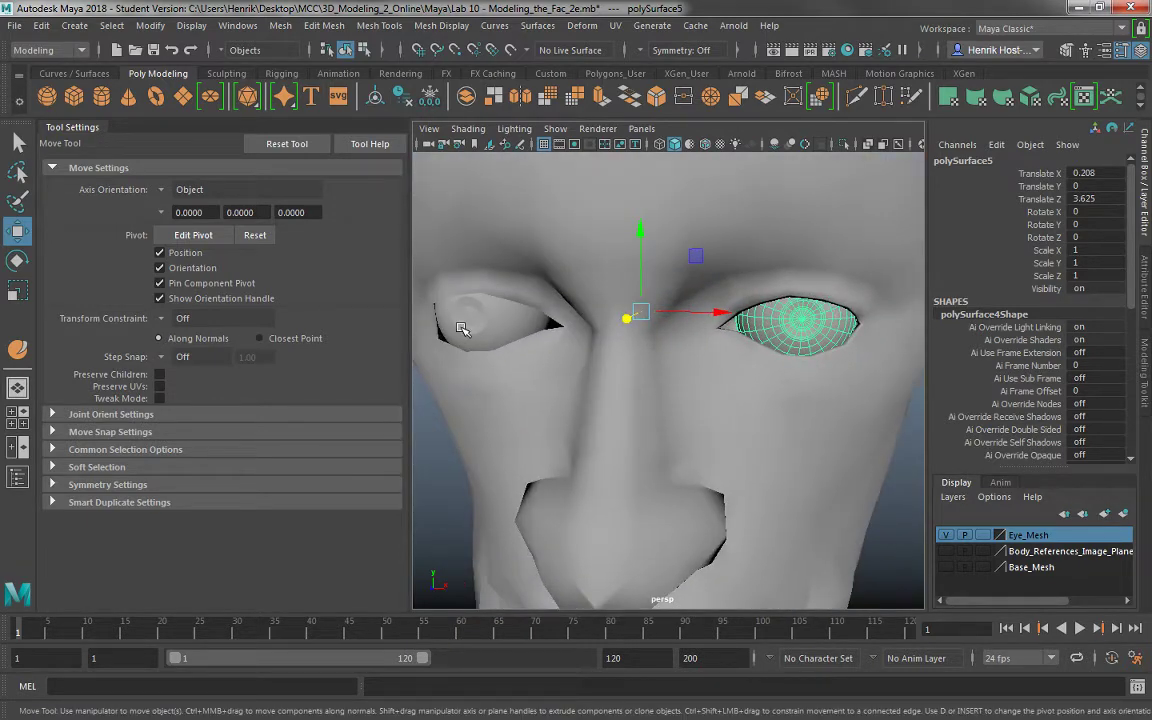
# Delete the mirrored eyeball in the eye opening on the other side of the face.
pyautogui.click(462, 330)
pyautogui.click(737, 318)
pyautogui.click(465, 327)
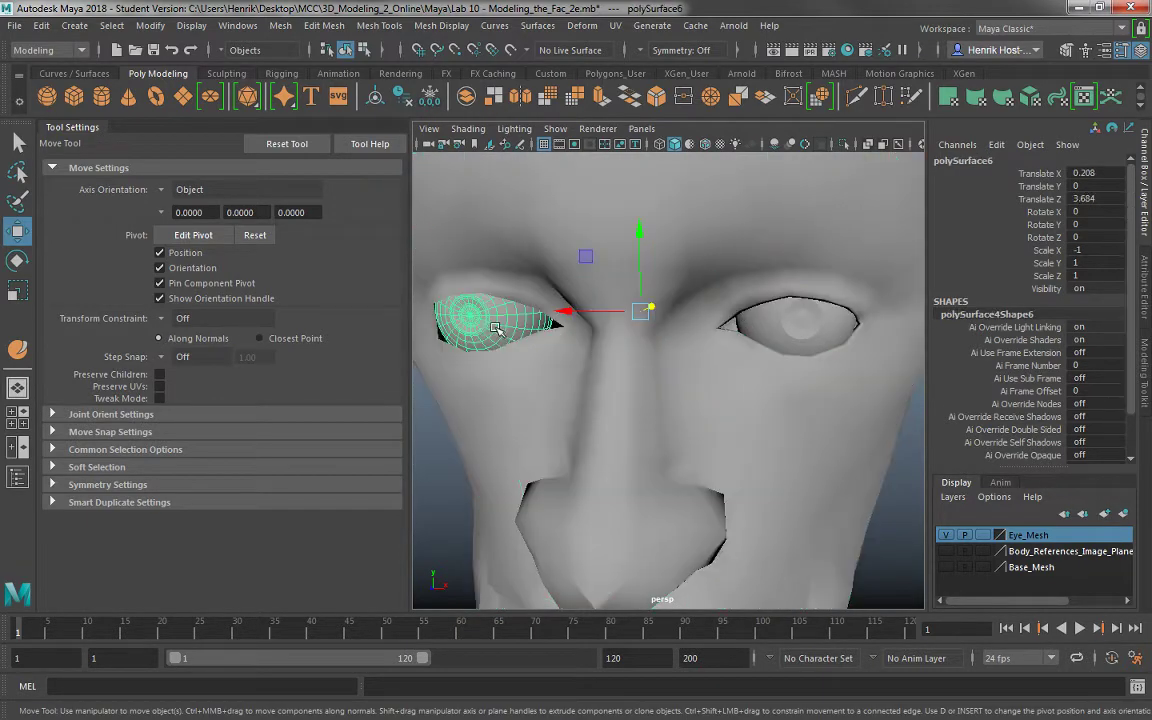
pyautogui.press('Delete')
# Duplicate the repositioned eyeball and mirror the copy to the other eye with a Scale X of -1.
pyautogui.click(803, 317)
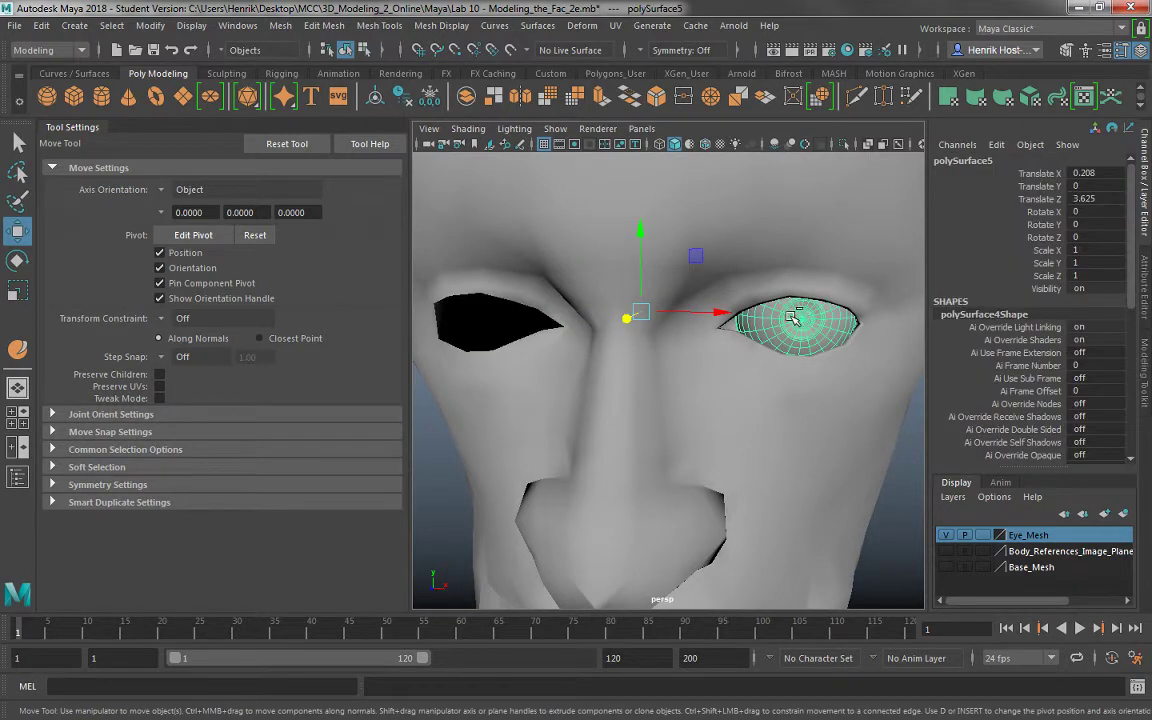
pyautogui.hotkey('ctrl', 'd')
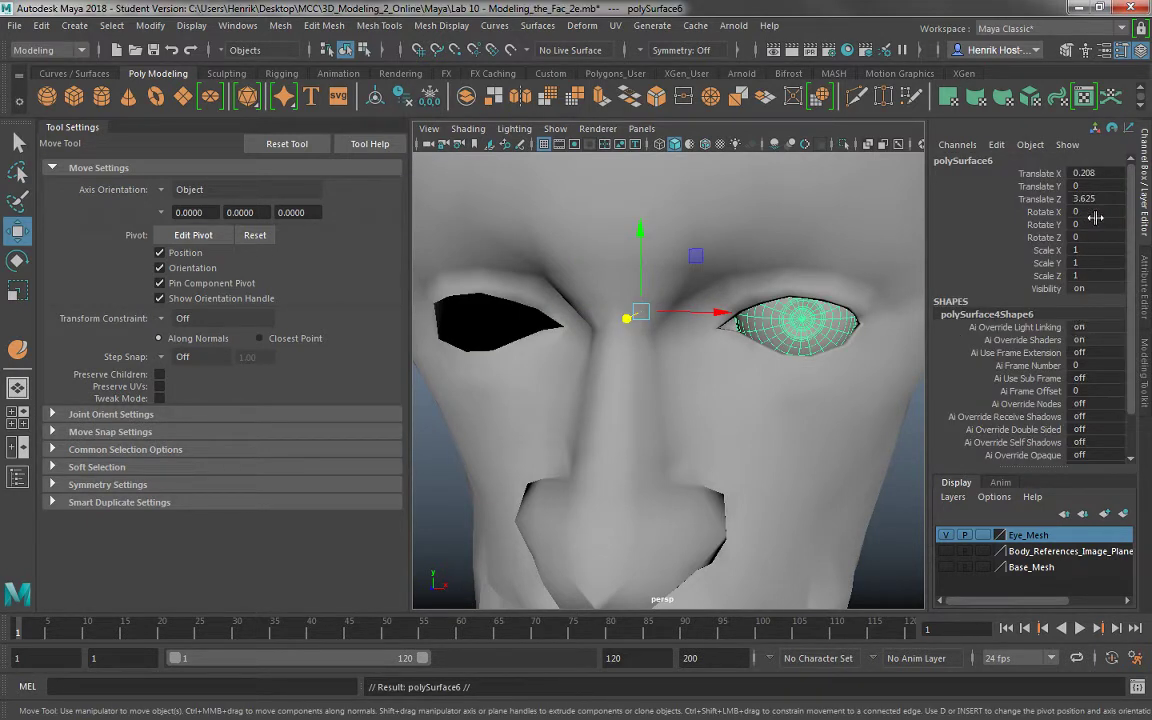
pyautogui.write('-1')
pyautogui.press('Return')
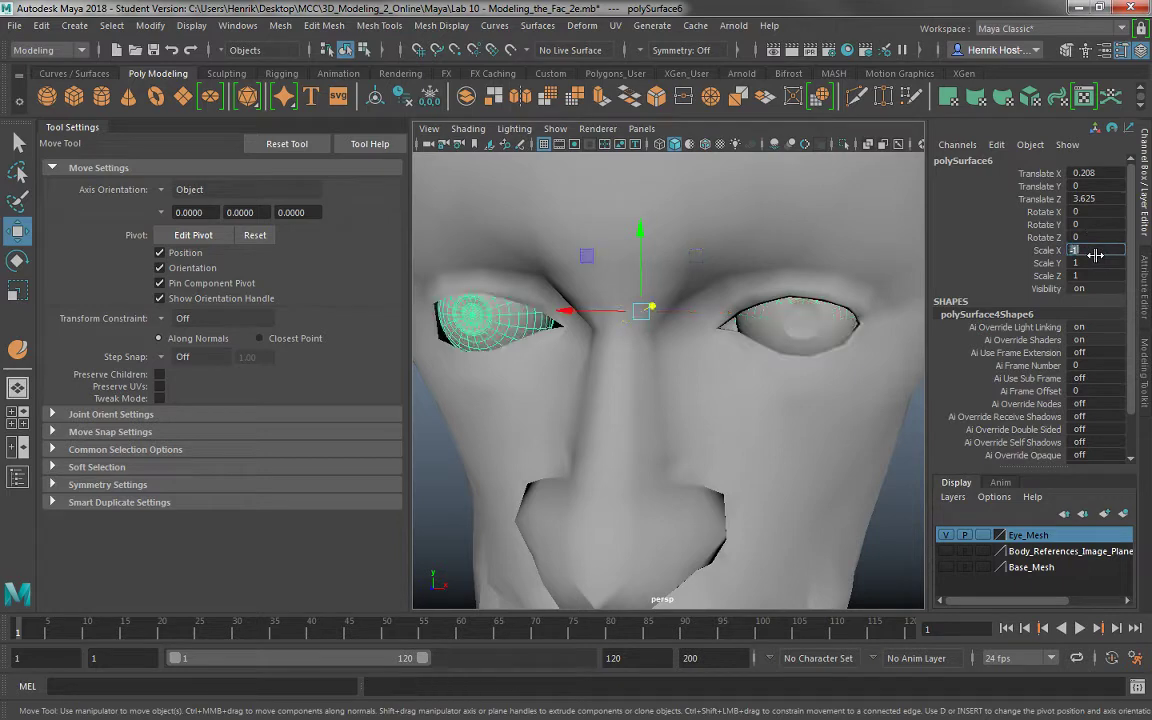
pyautogui.scroll(-5, 760, 325)
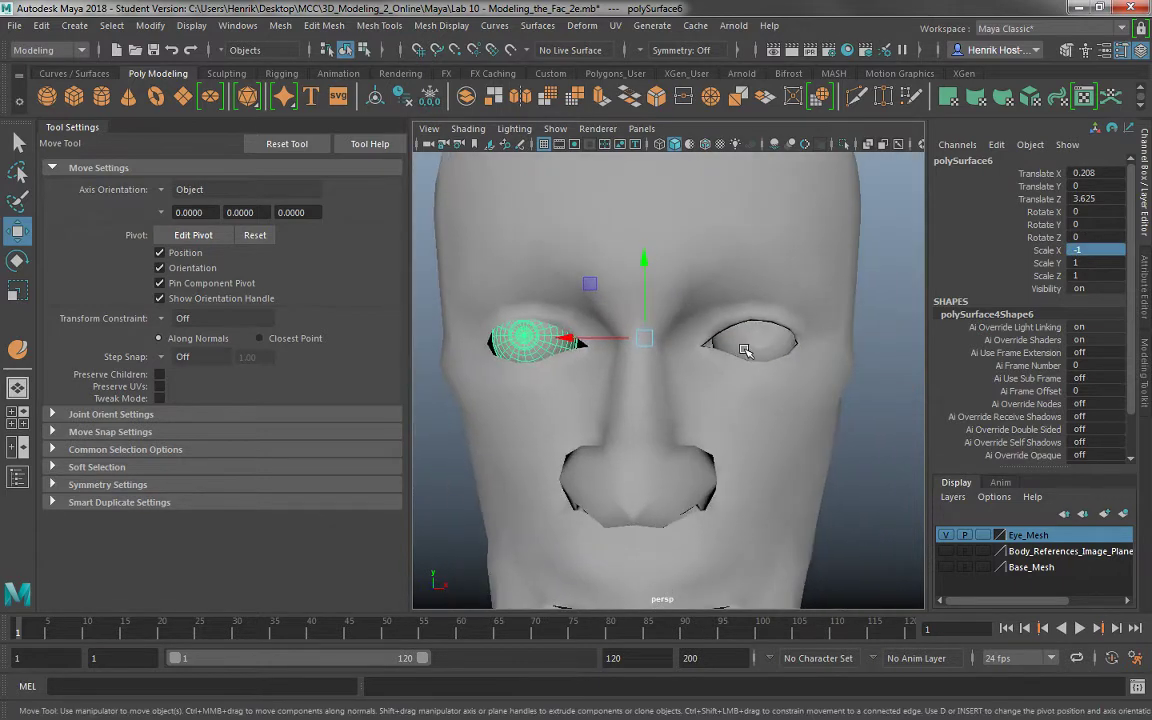
# Examine how the eyeball sits in the eye opening, up close in perspective and against the front reference photo.
pyautogui.press('space')
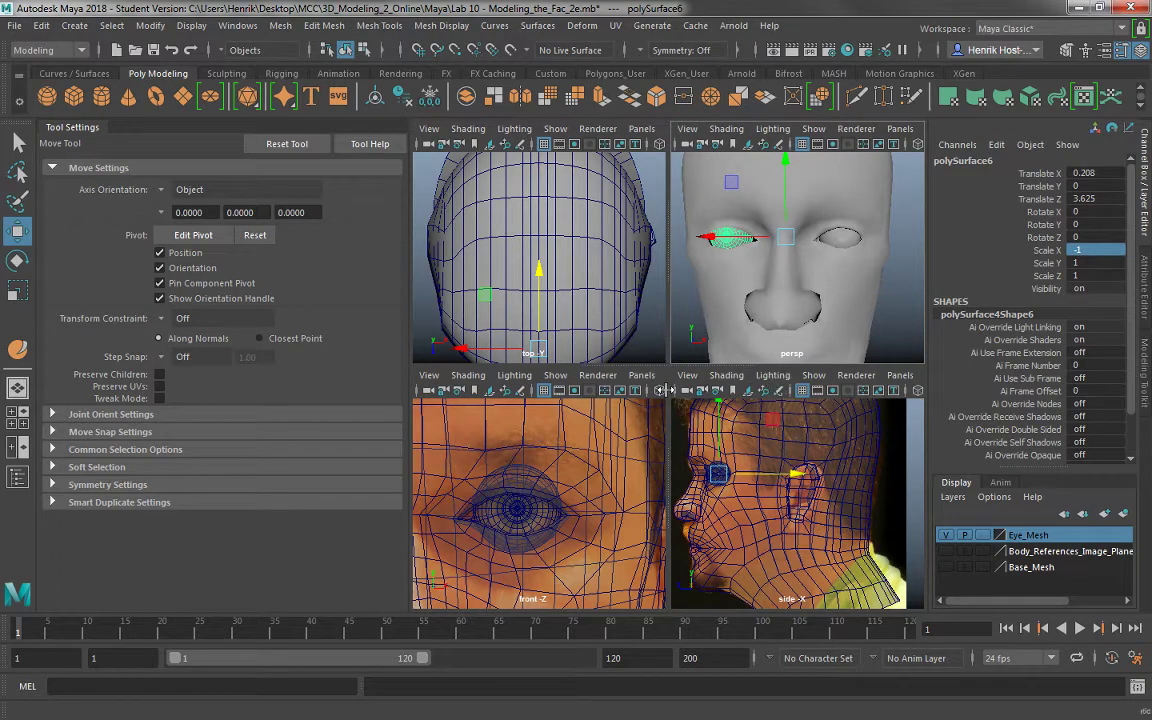
pyautogui.keyDown('alt'); pyautogui.moveTo(842, 241); pyautogui.dragTo(787, 274); pyautogui.keyUp('alt')
pyautogui.keyDown('alt'); pyautogui.moveTo(787, 274); pyautogui.dragTo(828, 252, button='right'); pyautogui.keyUp('alt')
pyautogui.keyDown('alt'); pyautogui.moveTo(828, 252); pyautogui.dragTo(761, 275, button='middle'); pyautogui.keyUp('alt')
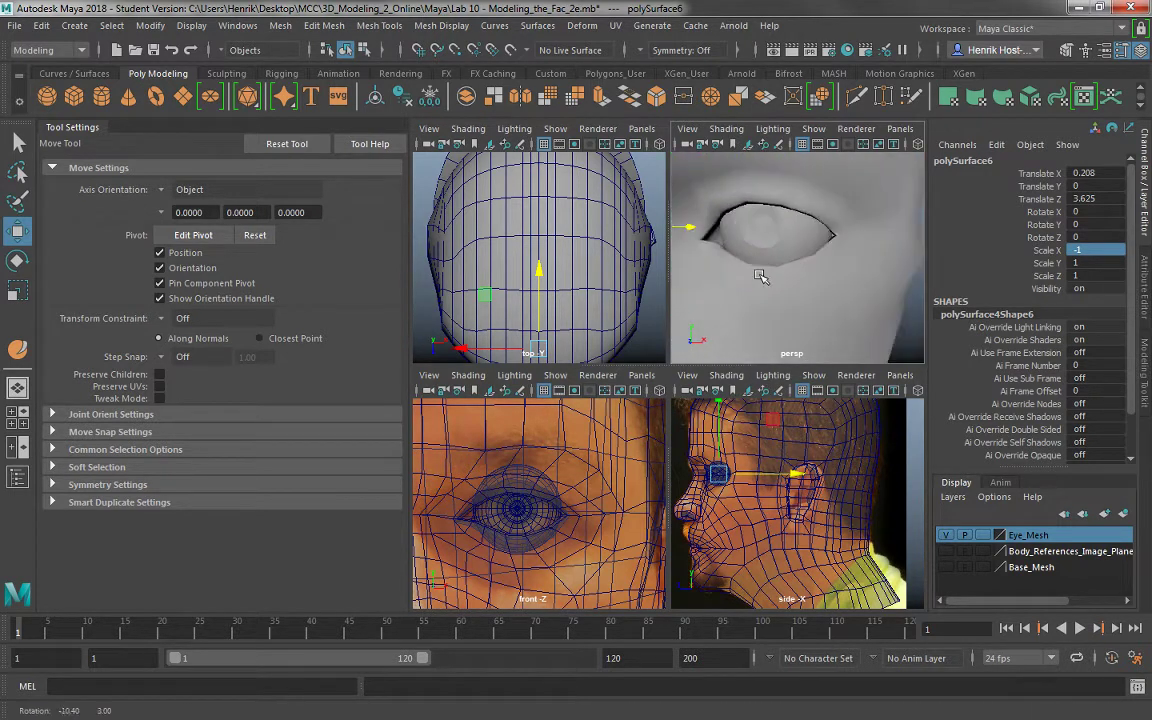
pyautogui.keyDown('alt'); pyautogui.moveTo(761, 275); pyautogui.dragTo(790, 270); pyautogui.keyUp('alt')
pyautogui.click(766, 236)
pyautogui.press('space')
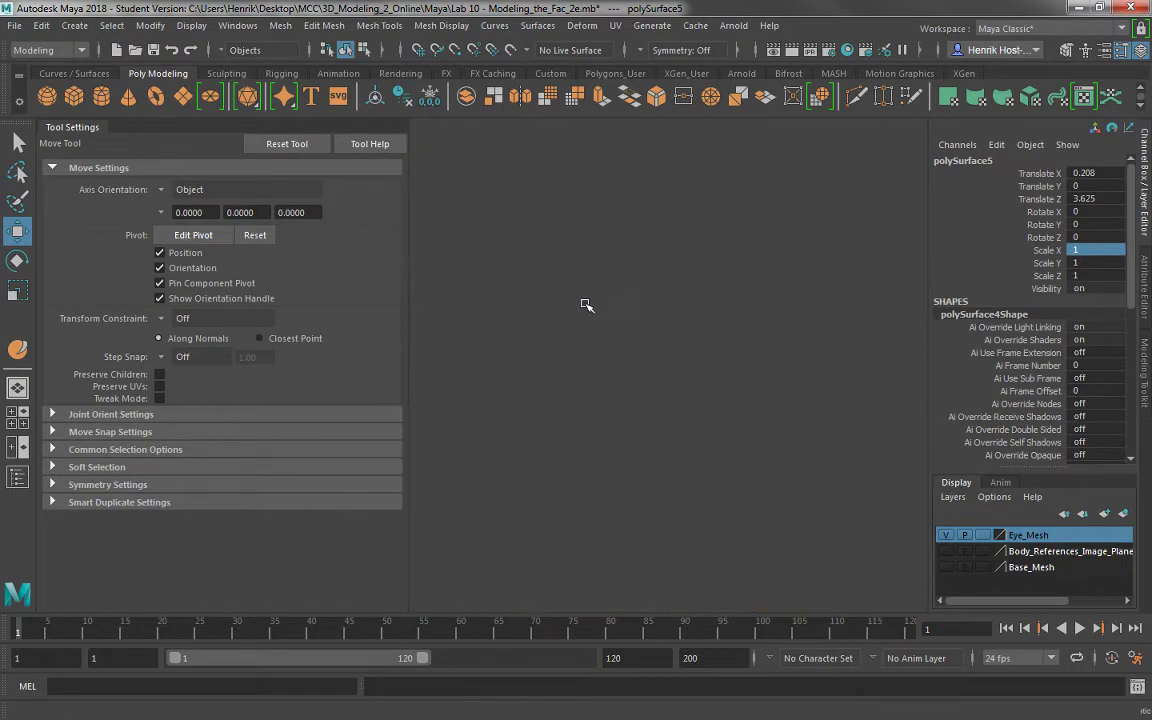
pyautogui.keyDown('alt'); pyautogui.moveTo(621, 314); pyautogui.dragTo(652, 388, button='right'); pyautogui.keyUp('alt')
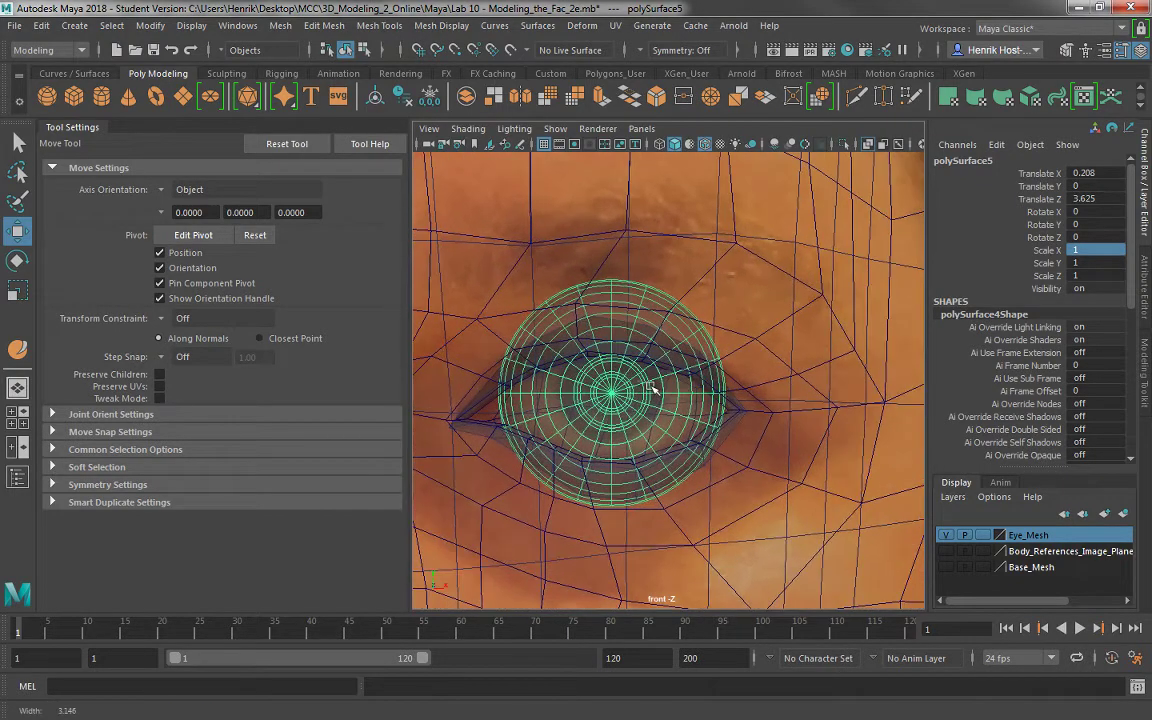
pyautogui.scroll(-6, 650, 382)
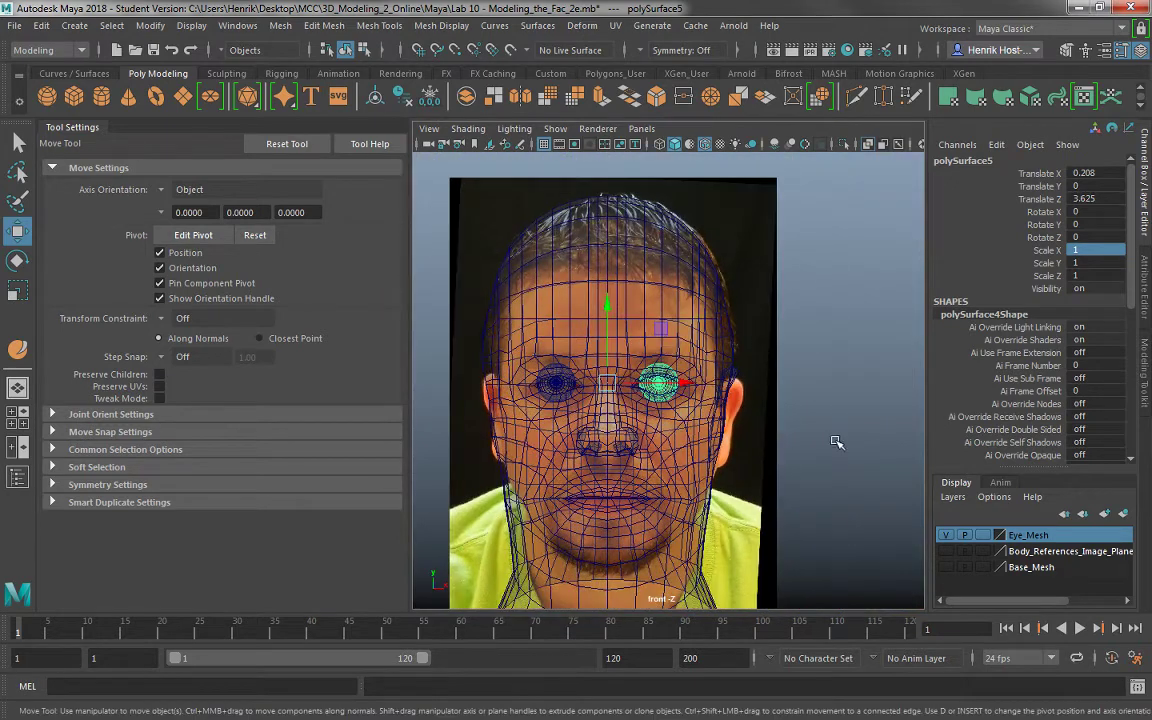
# Clear the selection and examine the whole head from the front and side, round to the ear.
pyautogui.click(737, 437)
pyautogui.press('space')
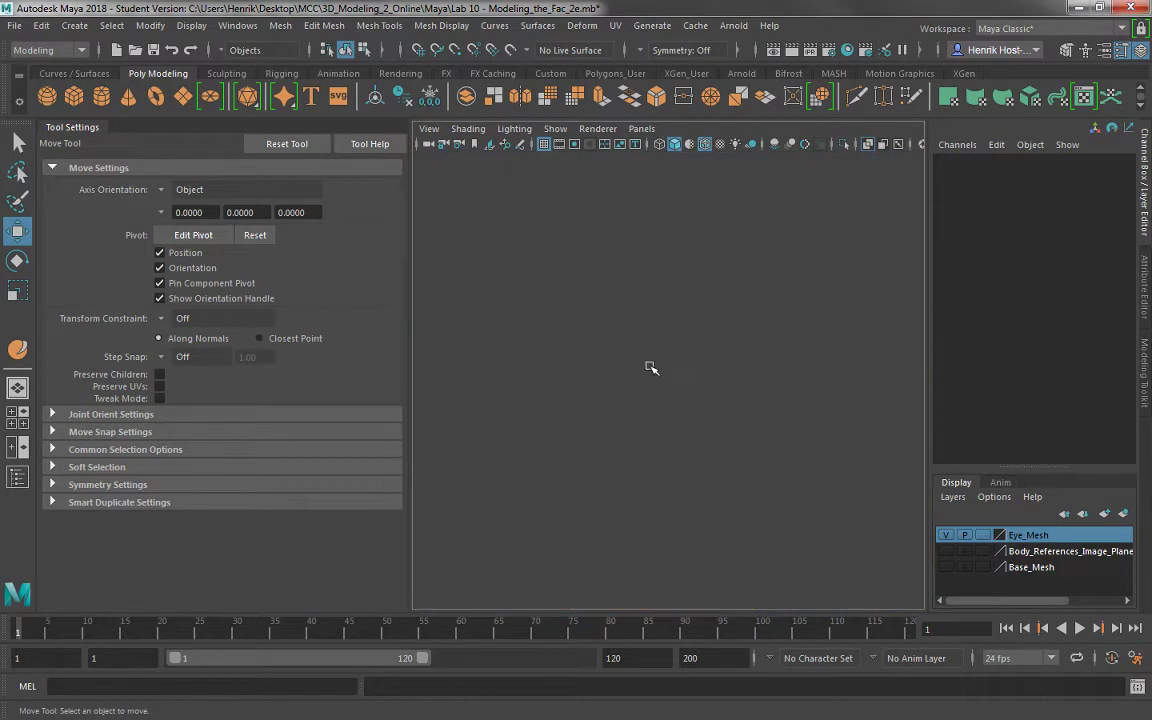
pyautogui.keyDown('alt'); pyautogui.moveTo(705, 282); pyautogui.dragTo(728, 260); pyautogui.keyUp('alt')
pyautogui.keyDown('alt'); pyautogui.moveTo(728, 260); pyautogui.dragTo(702, 203, button='right'); pyautogui.keyUp('alt')
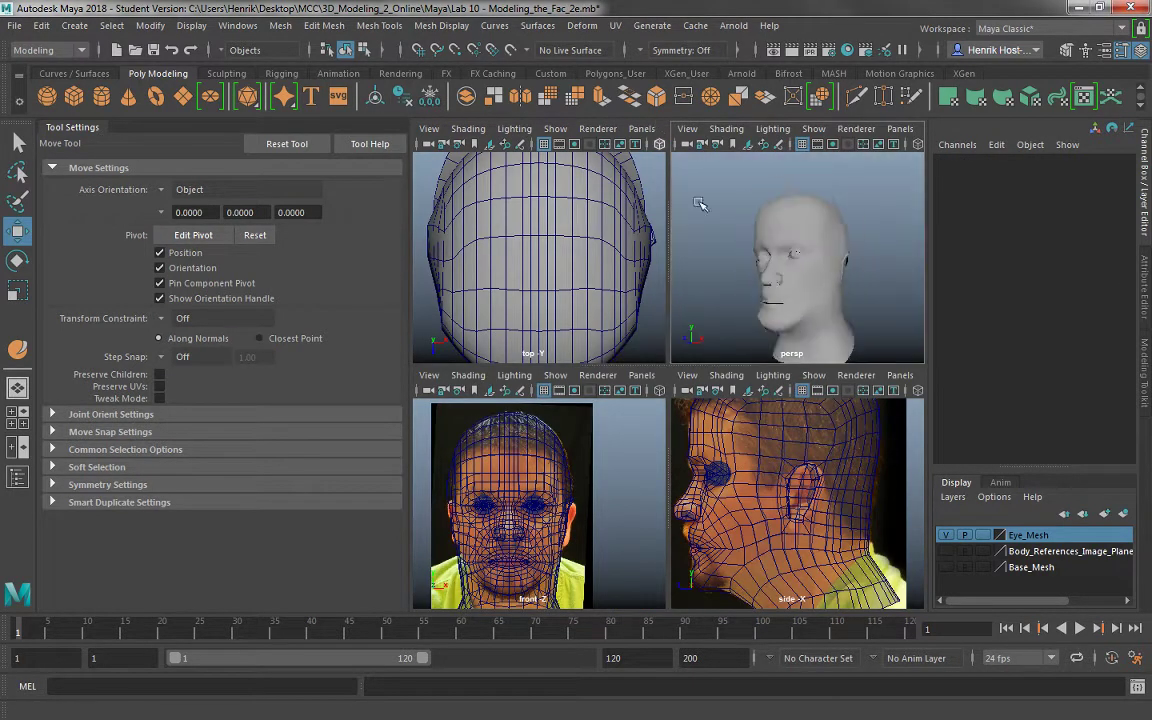
pyautogui.keyDown('alt'); pyautogui.moveTo(750, 235); pyautogui.dragTo(790, 260); pyautogui.keyUp('alt')
pyautogui.keyDown('alt'); pyautogui.moveTo(790, 261); pyautogui.dragTo(772, 181, button='right'); pyautogui.keyUp('alt')
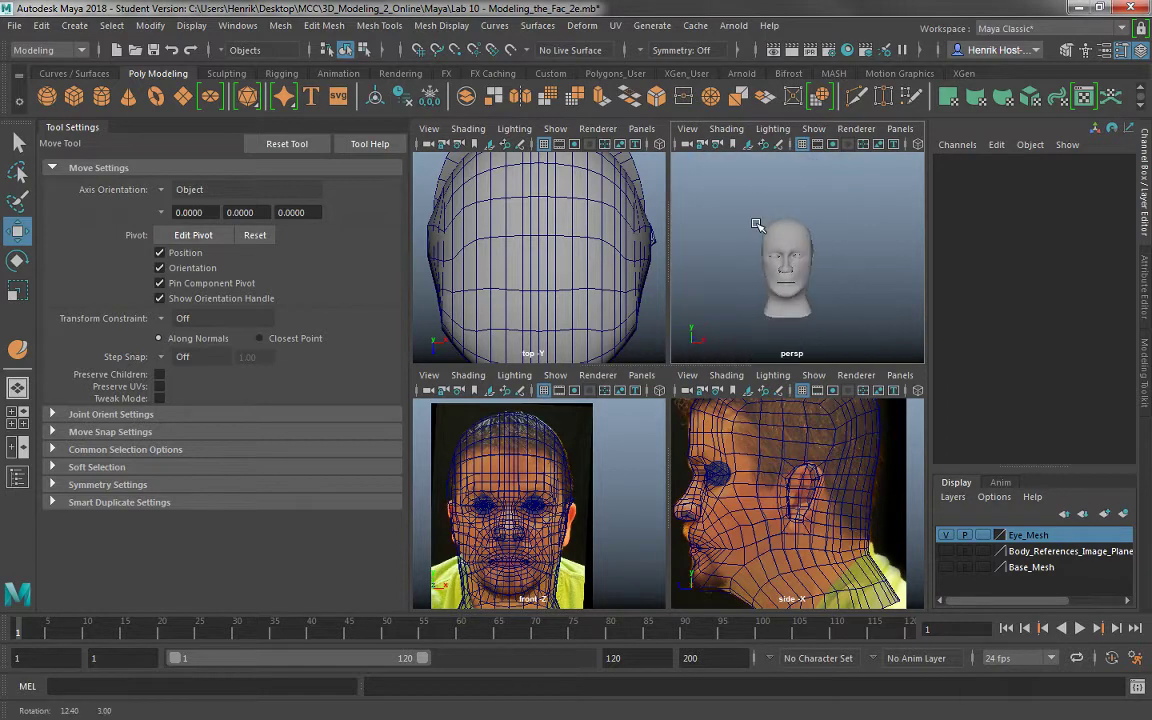
pyautogui.keyDown('alt'); pyautogui.moveTo(732, 260); pyautogui.dragTo(738, 290, button='right'); pyautogui.keyUp('alt')
pyautogui.keyDown('alt'); pyautogui.moveTo(738, 290); pyautogui.dragTo(663, 290); pyautogui.keyUp('alt')
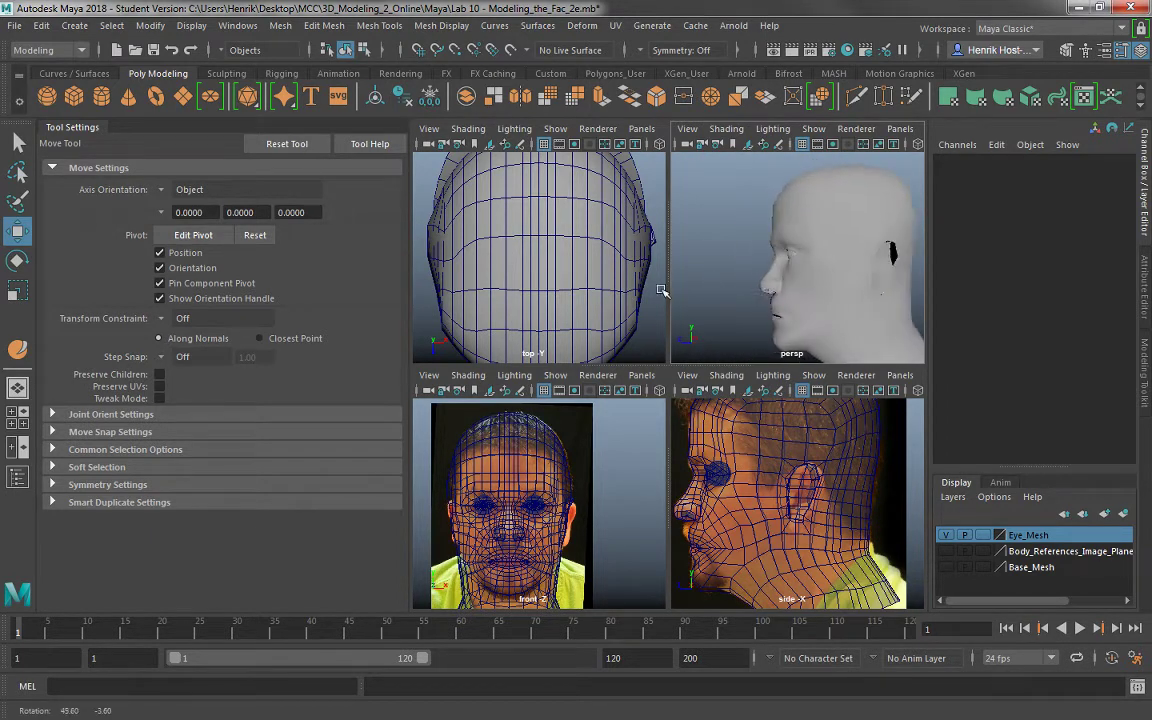
pyautogui.keyDown('alt'); pyautogui.moveTo(845, 308); pyautogui.dragTo(739, 305); pyautogui.keyUp('alt')
# Select the head mesh, switch to vertex editing, and pull the vertices at the upper back of the ear outward.
pyautogui.click(815, 290)
pyautogui.keyDown('alt'); pyautogui.moveTo(815, 290); pyautogui.dragTo(784, 301); pyautogui.keyUp('alt')
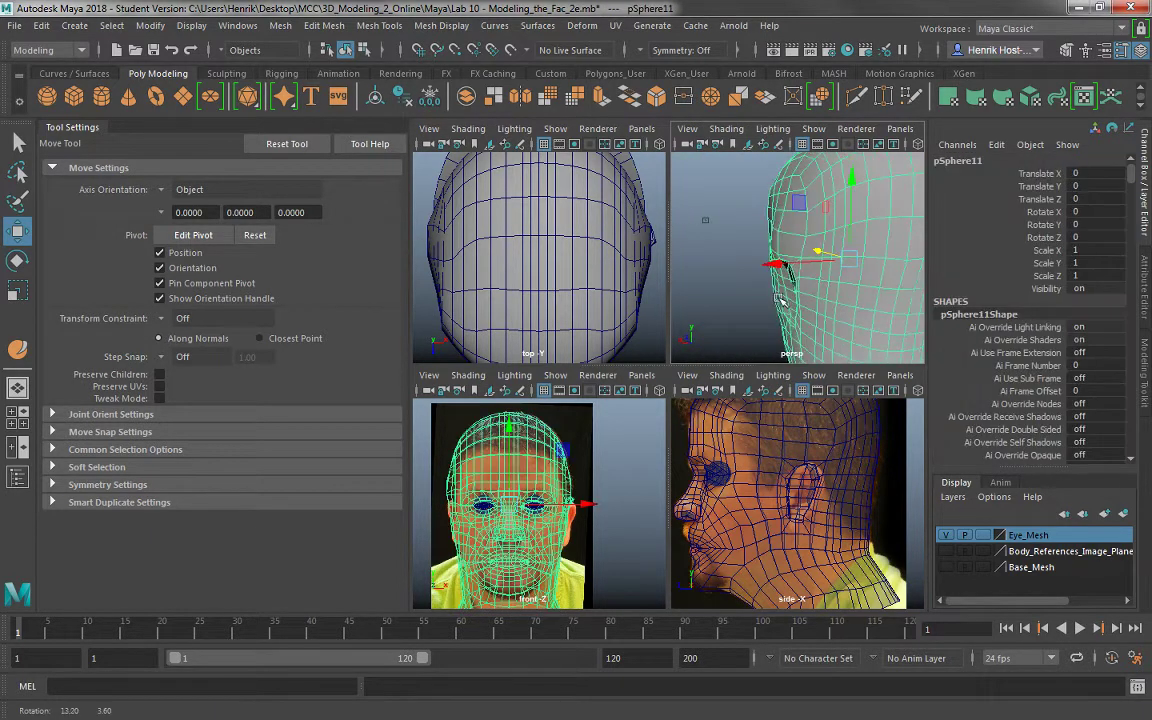
pyautogui.keyDown('alt'); pyautogui.moveTo(784, 301); pyautogui.dragTo(802, 316, button='right'); pyautogui.keyUp('alt')
pyautogui.keyDown('alt'); pyautogui.moveTo(802, 316); pyautogui.dragTo(744, 289); pyautogui.keyUp('alt')
pyautogui.keyDown('alt'); pyautogui.moveTo(744, 289); pyautogui.dragTo(785, 277, button='middle'); pyautogui.keyUp('alt')
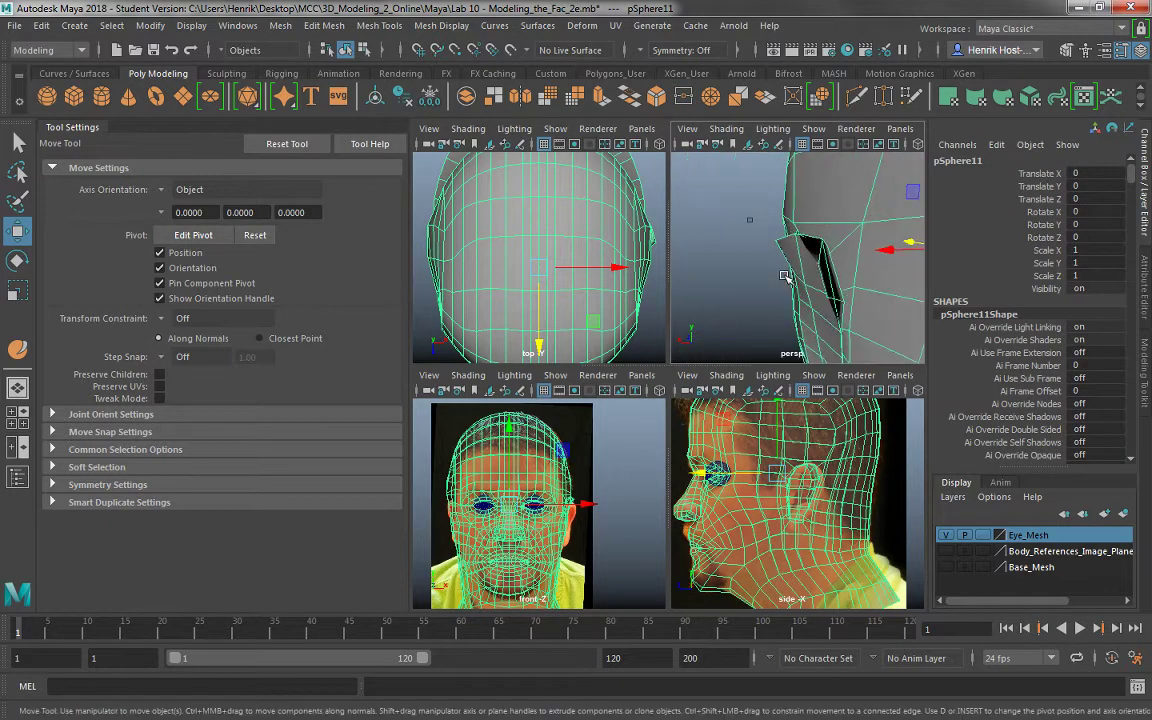
pyautogui.rightClick(826, 243)
pyautogui.moveTo(773, 238); pyautogui.dragTo(765, 240, button='right')
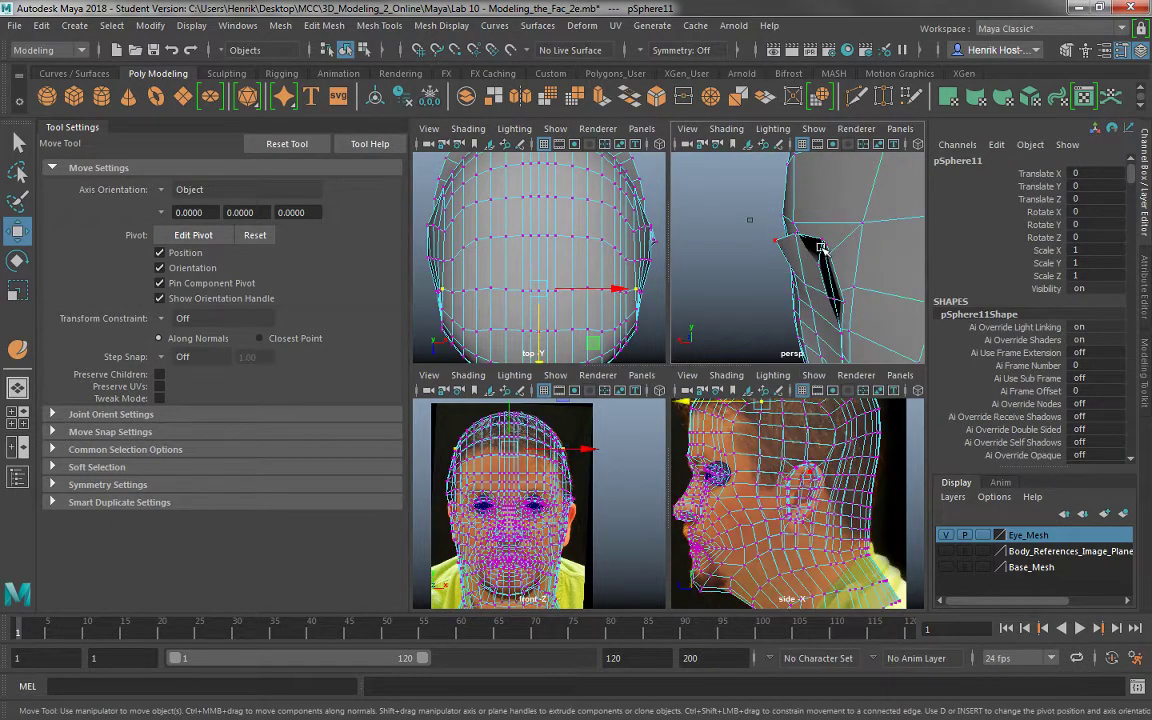
pyautogui.click(825, 244)
pyautogui.moveTo(760, 248); pyautogui.dragTo(720, 248)
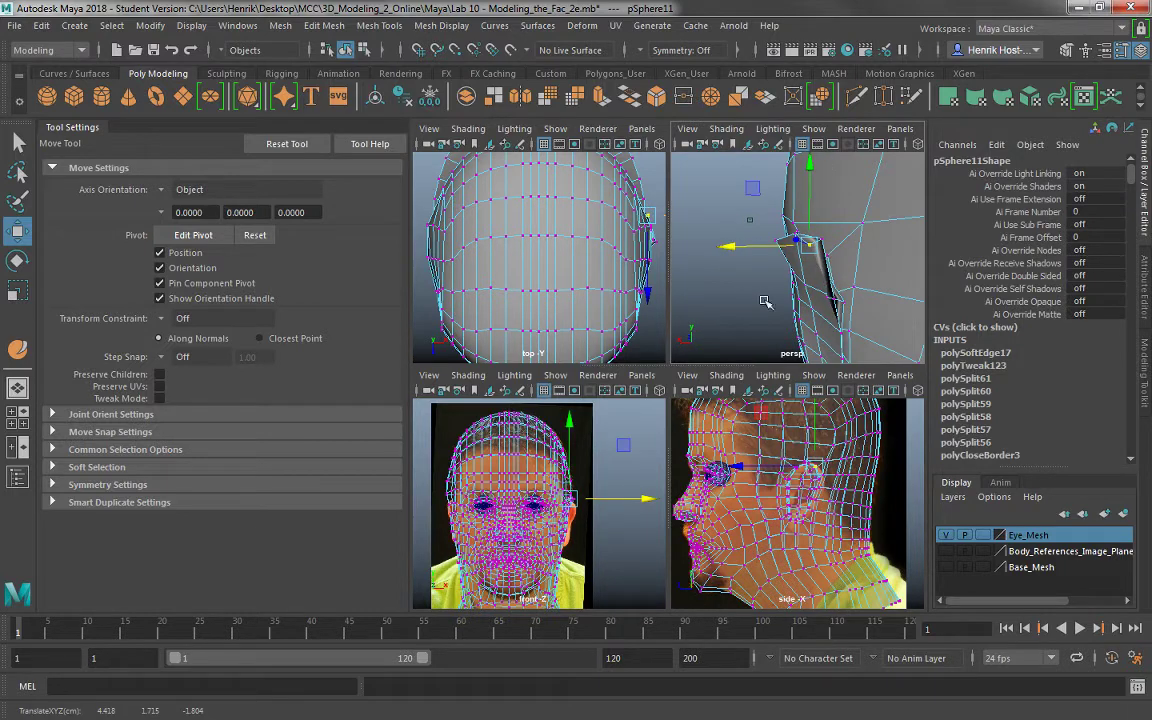
pyautogui.click(830, 303)
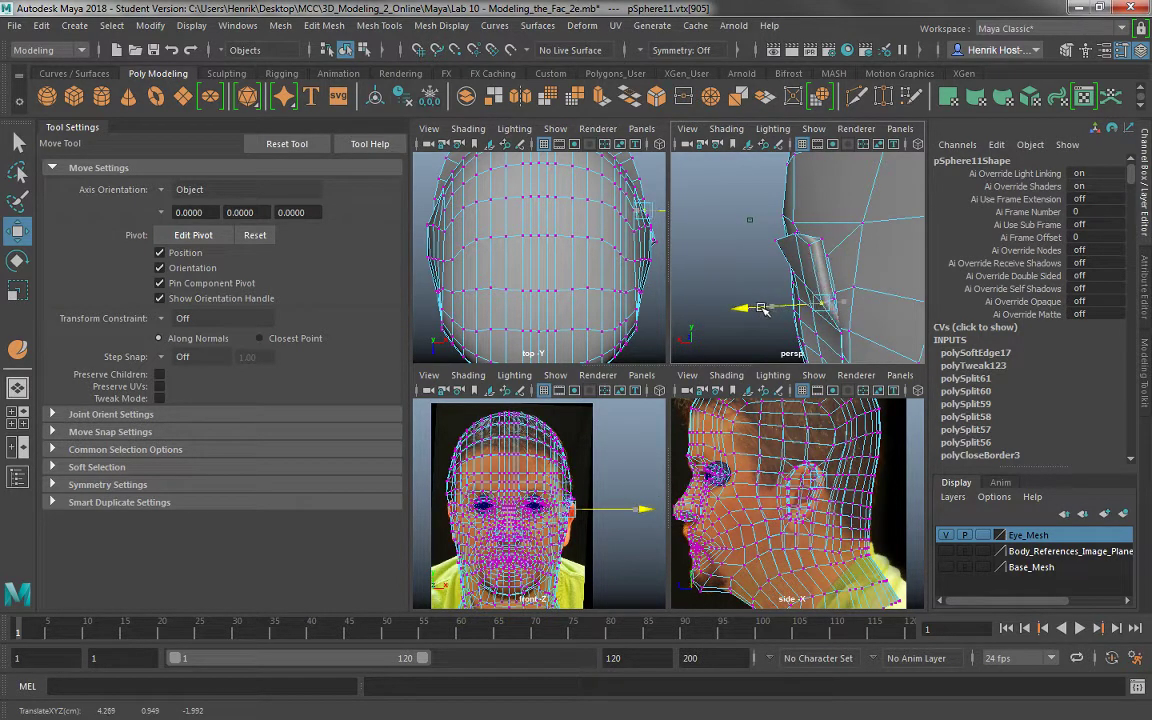
# Continue down the back edge of the ear, pulling the inner overlapping vertices outward along X to give it thickness.
pyautogui.keyDown('alt'); pyautogui.moveTo(787, 290); pyautogui.dragTo(819, 244); pyautogui.keyUp('alt')
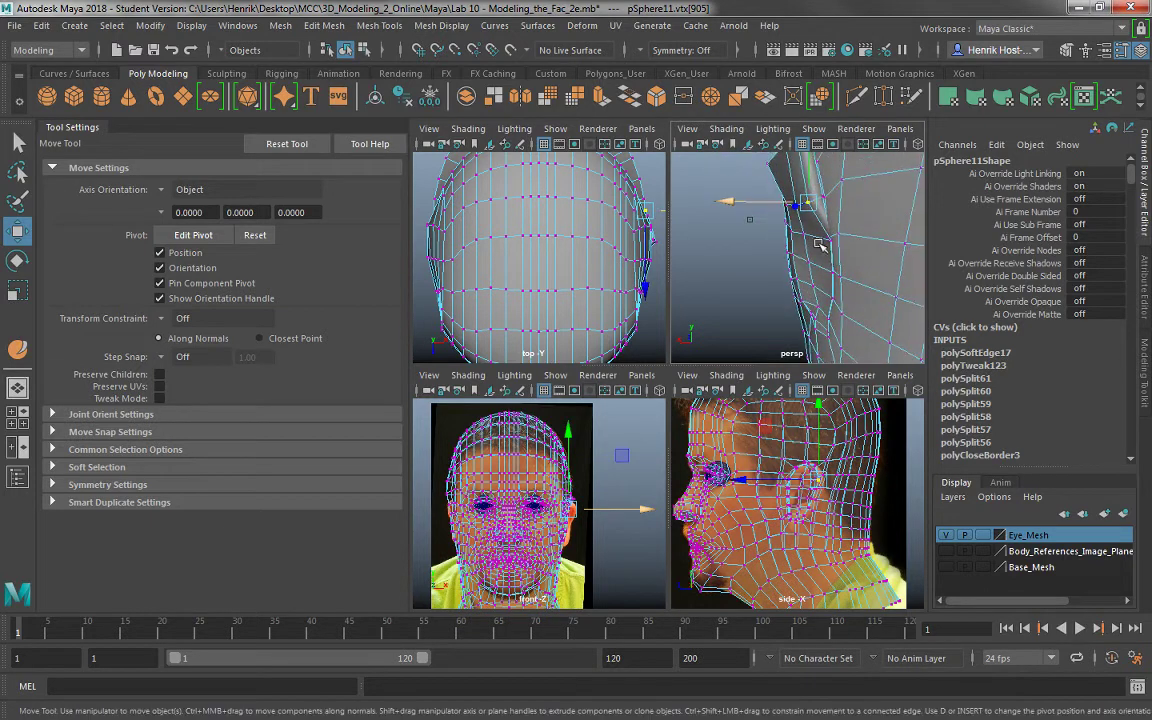
pyautogui.click(818, 240)
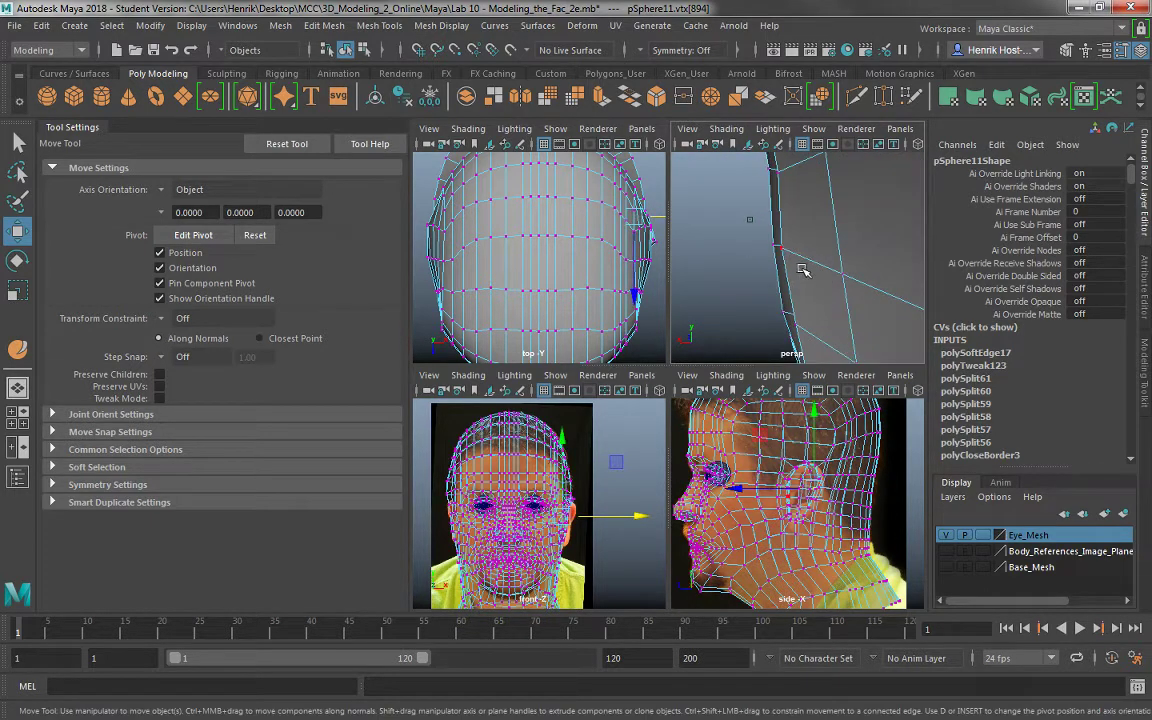
pyautogui.press('space')
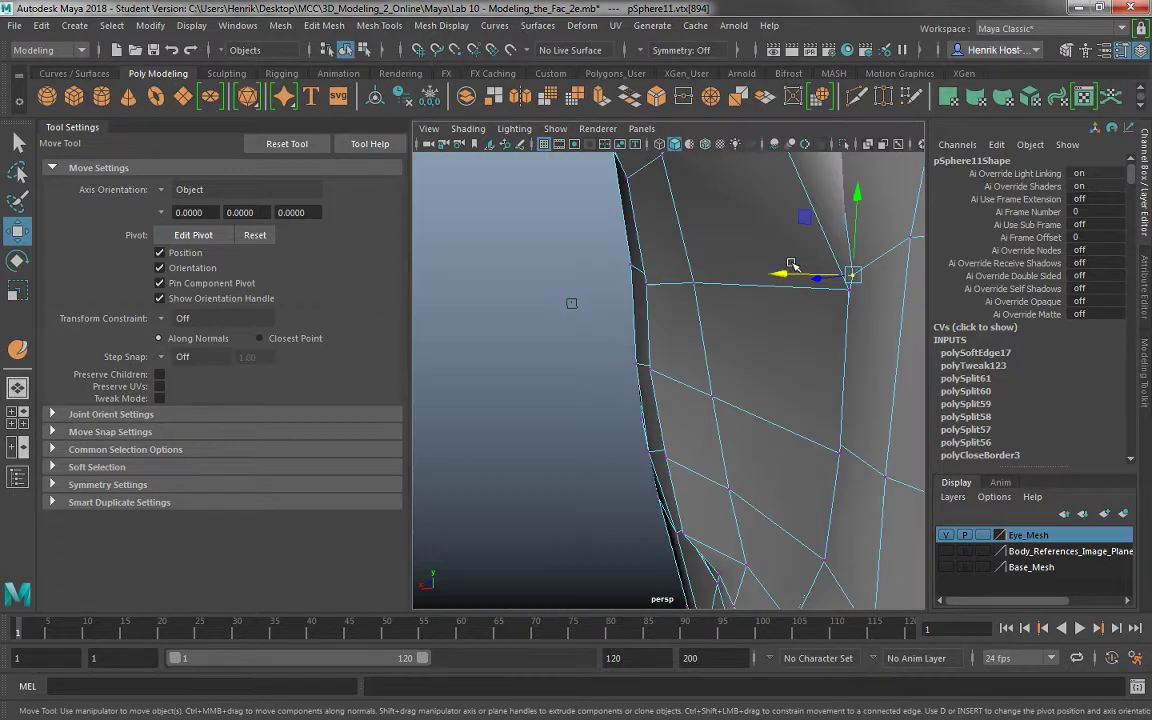
pyautogui.press('f')
pyautogui.click(650, 402)
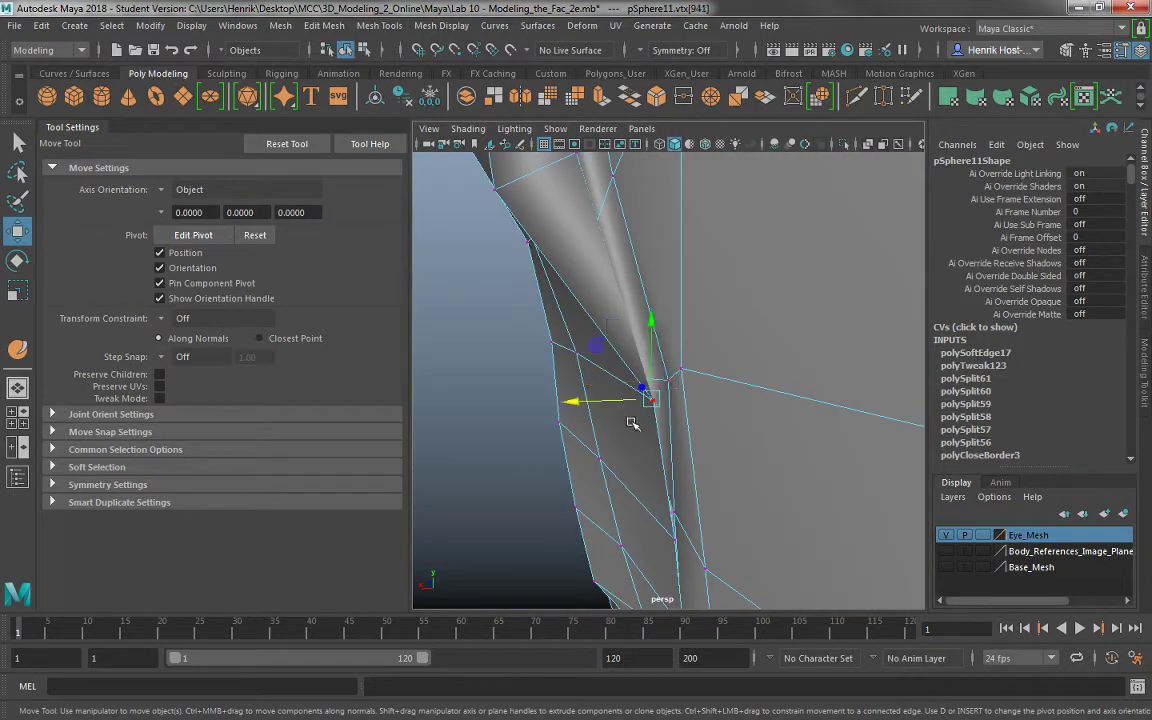
pyautogui.moveTo(577, 404); pyautogui.dragTo(539, 410)
pyautogui.click(671, 538)
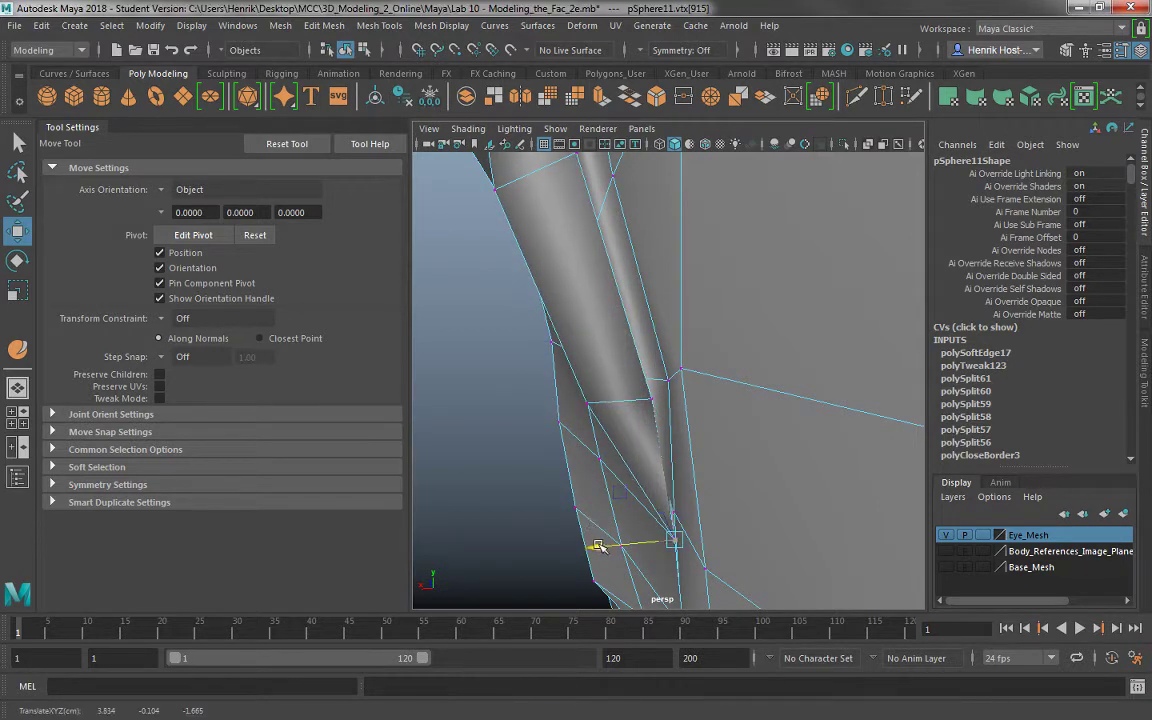
pyautogui.moveTo(597, 546); pyautogui.dragTo(550, 547)
# Fine-tune the vertices in the middle of the ear's back edge by shifting them slightly further outward.
pyautogui.keyDown('alt'); pyautogui.moveTo(576, 484); pyautogui.dragTo(596, 469); pyautogui.keyUp('alt')
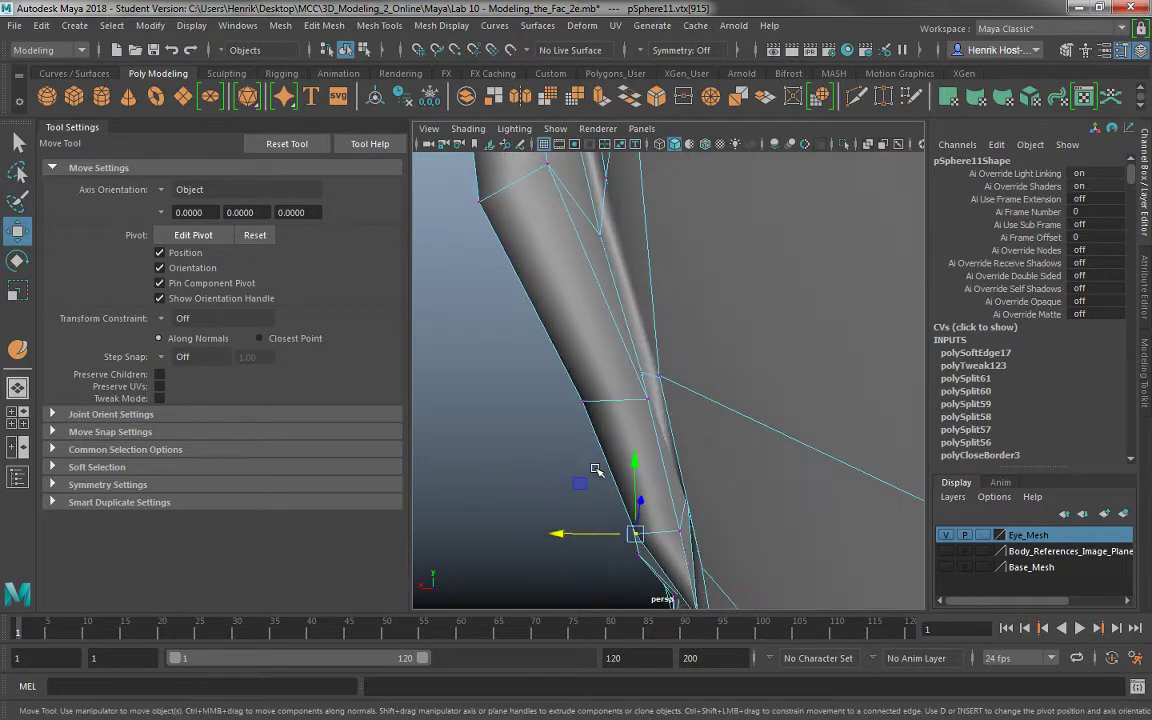
pyautogui.click(644, 404)
pyautogui.moveTo(577, 400); pyautogui.dragTo(556, 401)
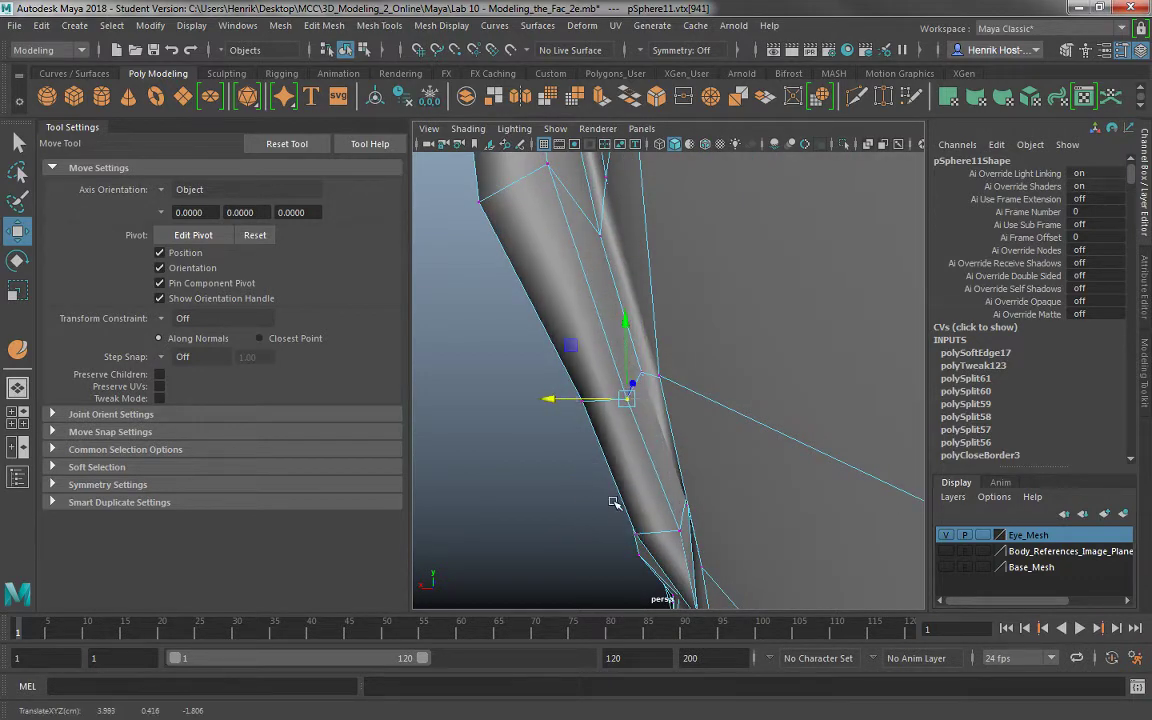
pyautogui.keyDown('alt'); pyautogui.moveTo(641, 518); pyautogui.dragTo(690, 510); pyautogui.keyUp('alt')
pyautogui.click(662, 507)
pyautogui.moveTo(602, 505); pyautogui.dragTo(583, 507)
# Separate the overlapping vertices in the next row down the ear's back edge, spacing them across its thickness.
pyautogui.keyDown('alt'); pyautogui.moveTo(650, 465); pyautogui.dragTo(680, 487); pyautogui.keyUp('alt')
pyautogui.click(699, 518)
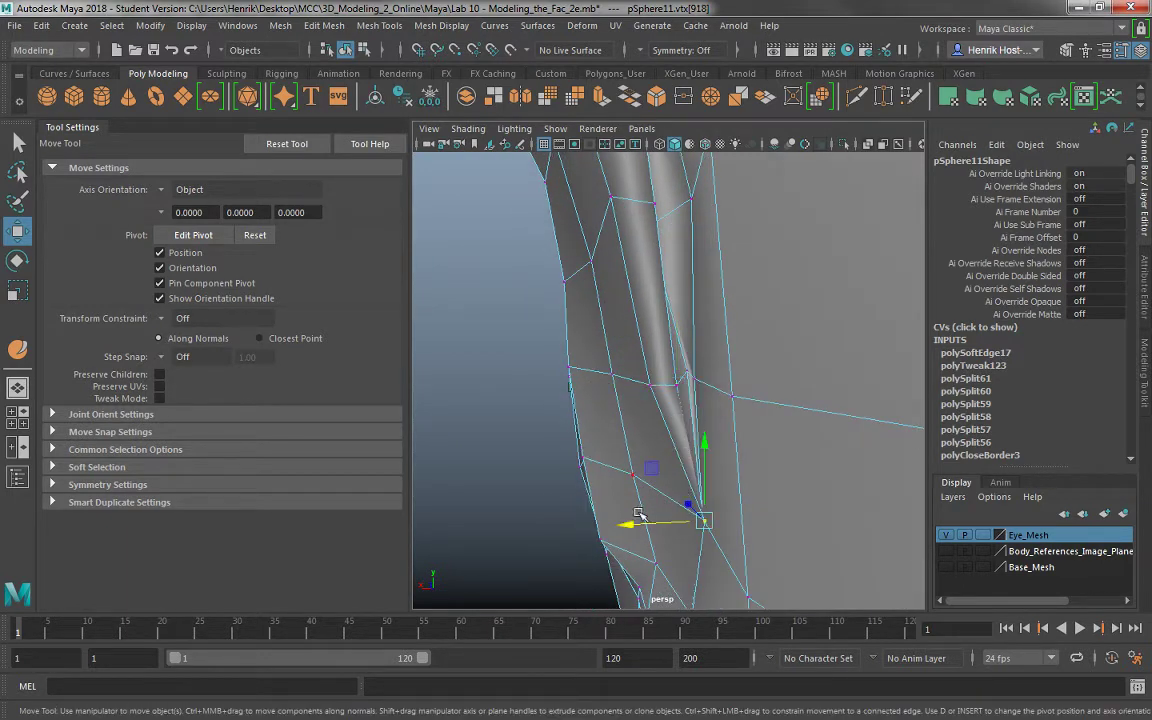
pyautogui.moveTo(620, 526)
pyautogui.mouseDown()
pyautogui.moveTo(571, 524)
pyautogui.moveTo(643, 527)
pyautogui.mouseUp()
pyautogui.click(695, 542)
pyautogui.click(704, 535)
pyautogui.moveTo(643, 527); pyautogui.dragTo(685, 527, button='middle')
# Adjust the inner vertices of the two spread rows on the ear's back edge so they are evenly spaced.
pyautogui.click(680, 385)
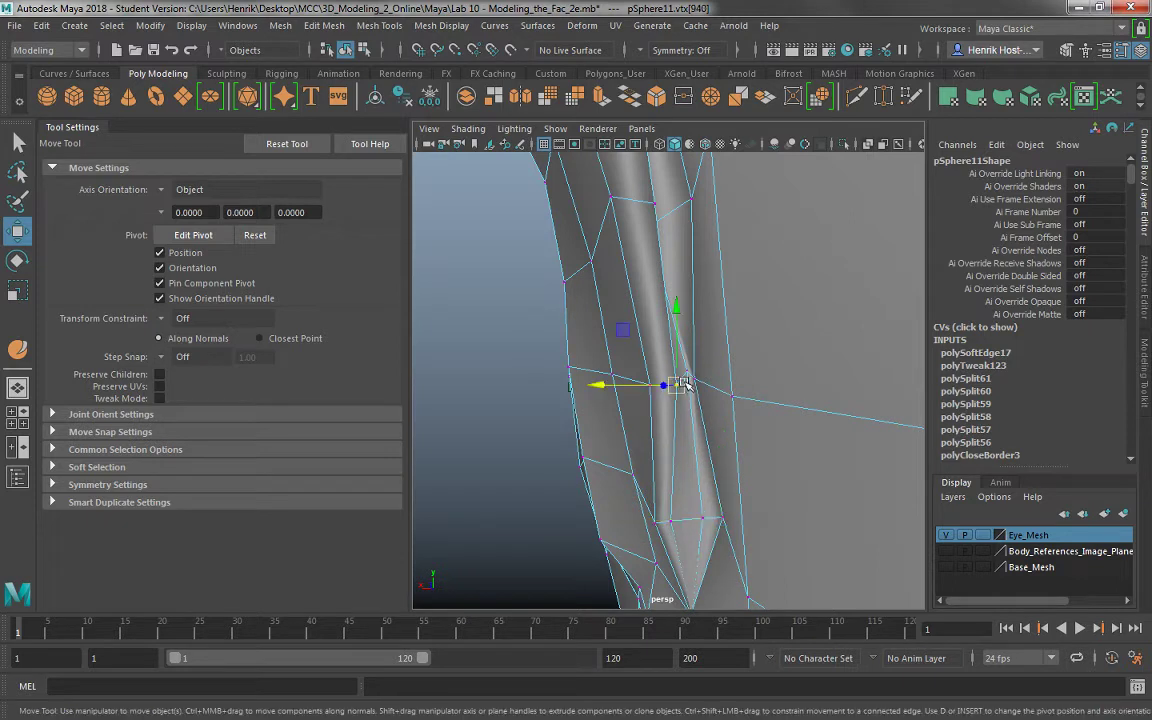
pyautogui.click(686, 375)
pyautogui.moveTo(687, 380); pyautogui.dragTo(684, 378)
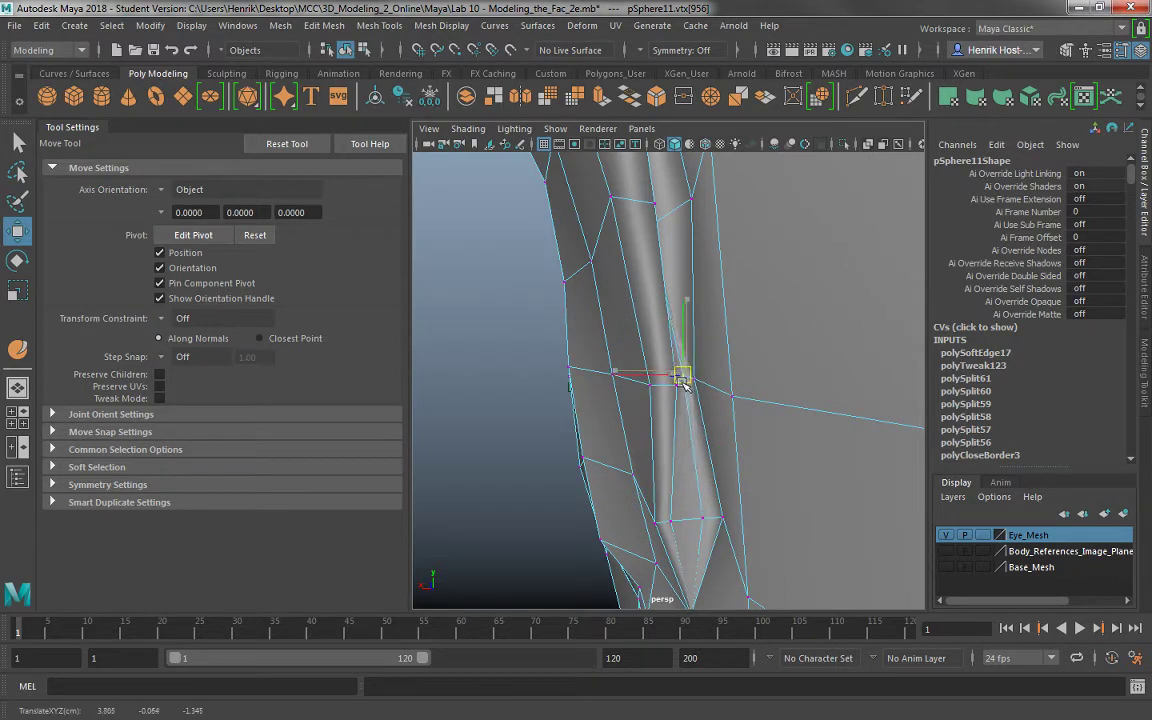
pyautogui.click(688, 519)
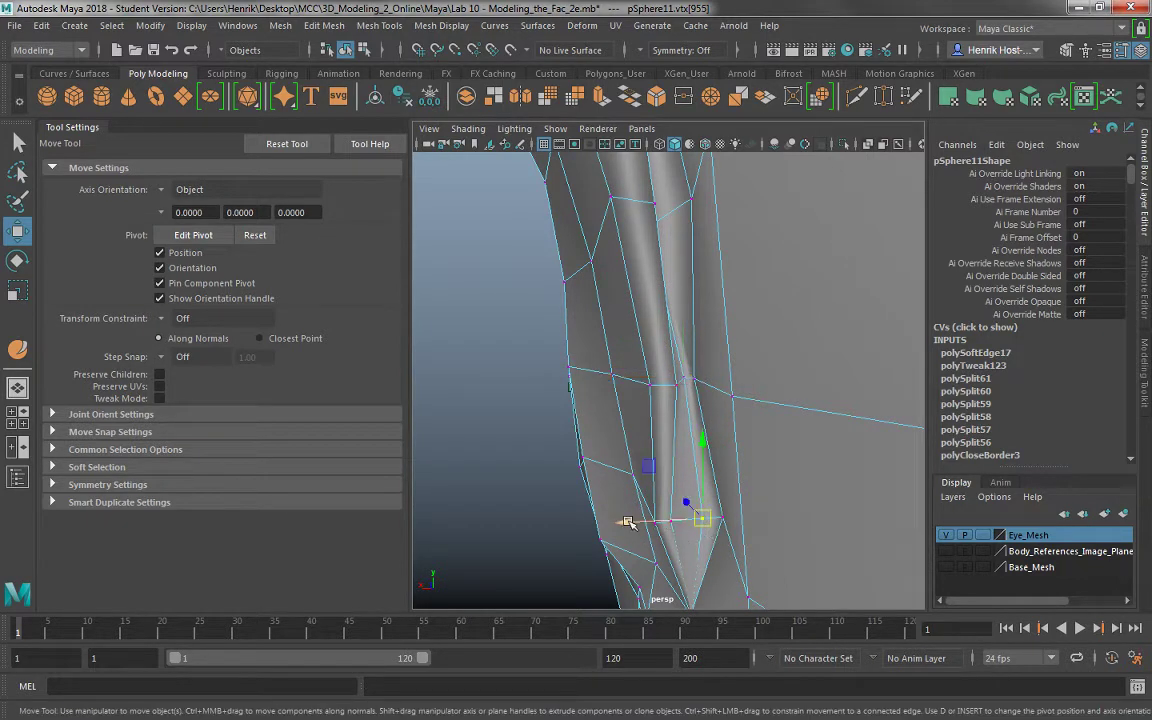
pyautogui.click(722, 520)
pyautogui.moveTo(645, 523); pyautogui.dragTo(623, 523)
# Nudge the middle vertex of the lower spread row to even out the groove behind the ear.
pyautogui.keyDown('alt'); pyautogui.moveTo(692, 481); pyautogui.dragTo(685, 440); pyautogui.keyUp('alt')
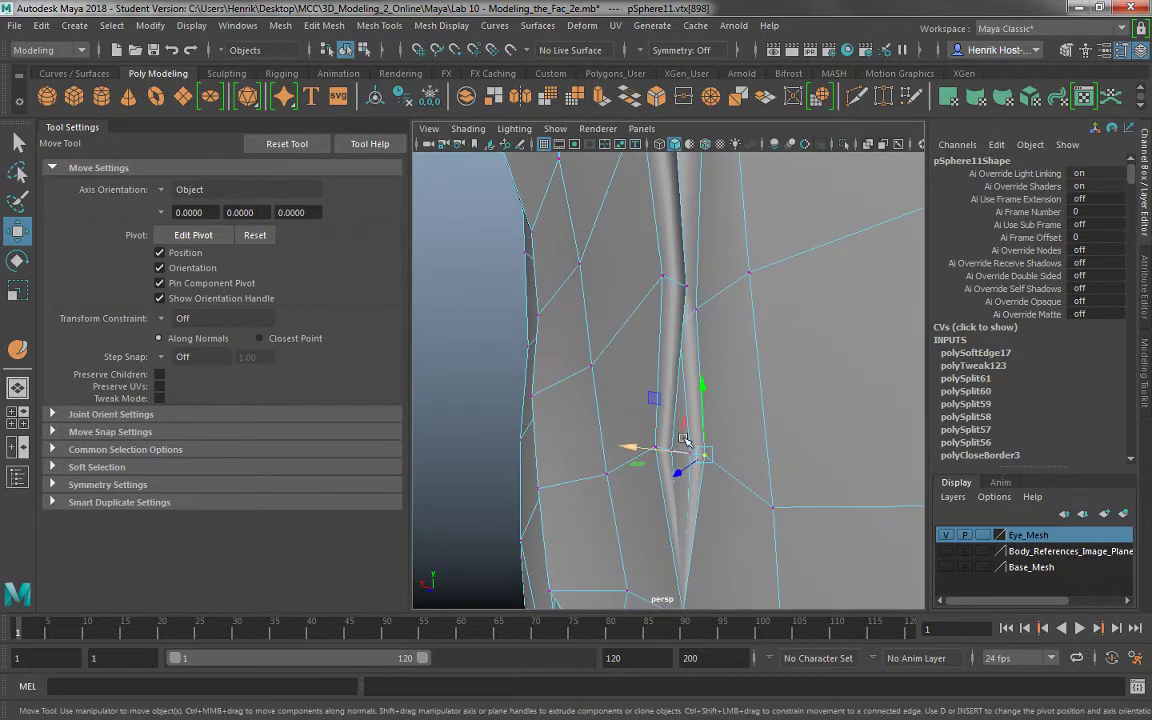
pyautogui.click(666, 463)
pyautogui.moveTo(612, 443)
pyautogui.mouseDown()
pyautogui.moveTo(596, 442)
pyautogui.moveTo(613, 447)
pyautogui.mouseUp()
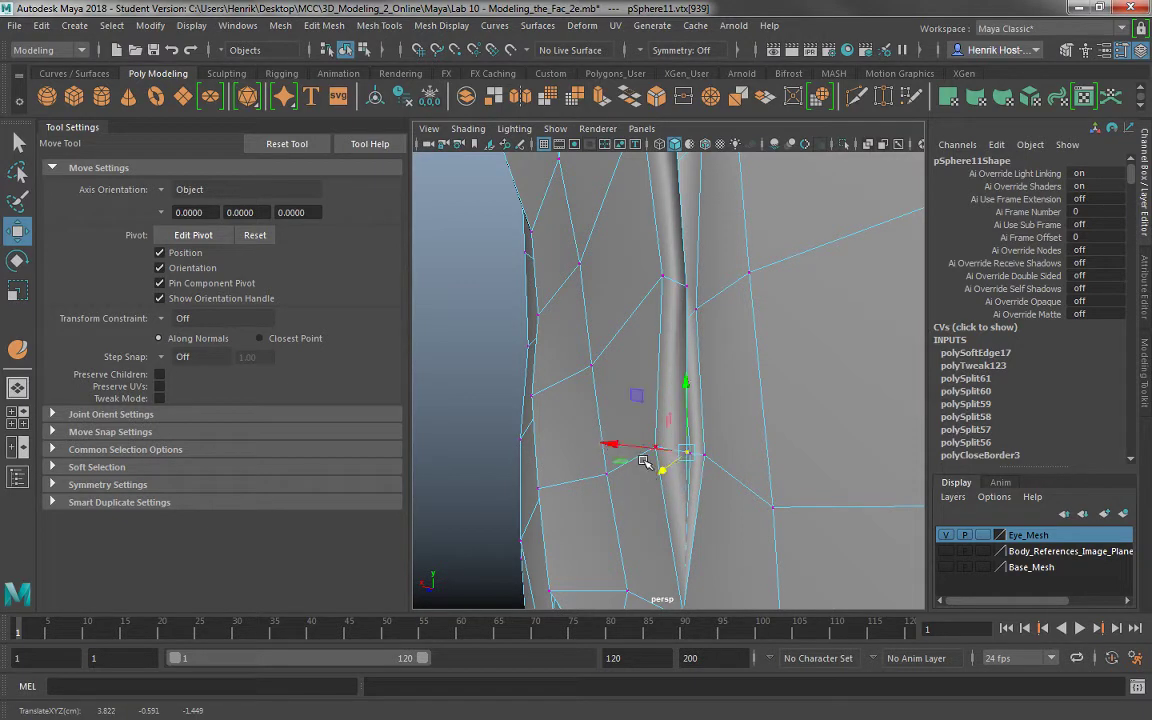
pyautogui.click(641, 465)
# Spread the overlapping vertices just above the earlobe, moving one toward the head and the others outward.
pyautogui.keyDown('alt'); pyautogui.moveTo(584, 437); pyautogui.dragTo(579, 520); pyautogui.keyUp('alt')
pyautogui.click(660, 507)
pyautogui.click(672, 531)
pyautogui.keyDown('alt'); pyautogui.moveTo(579, 520); pyautogui.dragTo(666, 470); pyautogui.keyUp('alt')
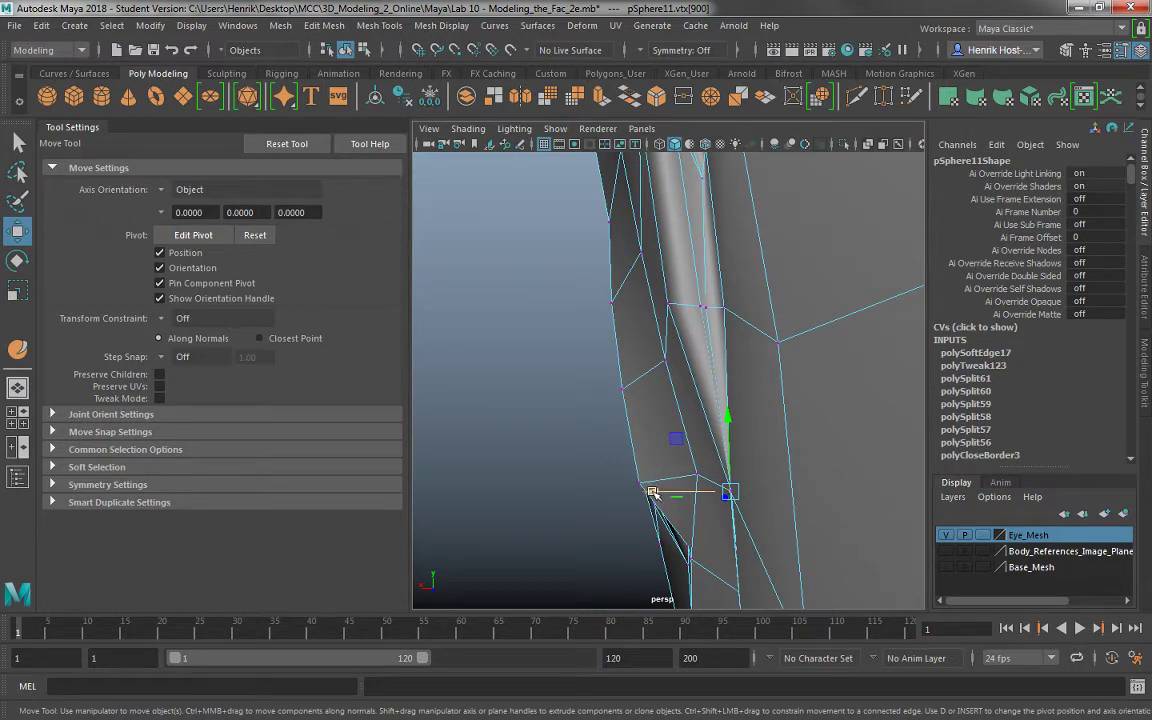
pyautogui.moveTo(652, 492); pyautogui.dragTo(700, 495)
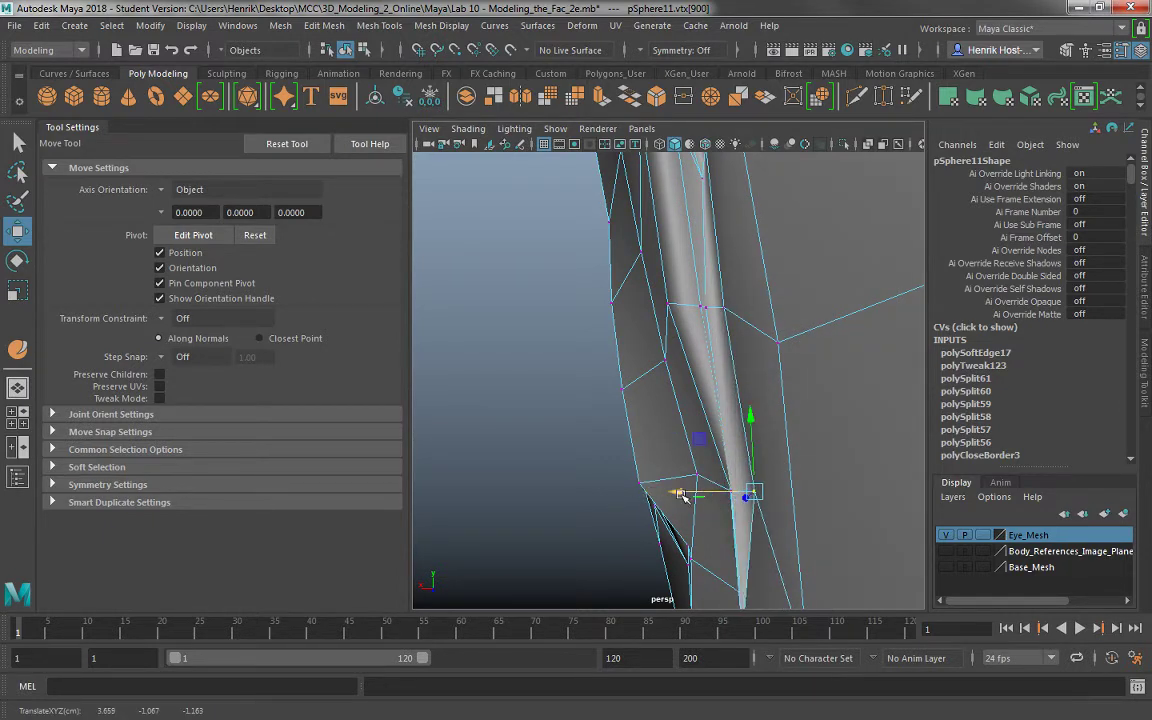
pyautogui.click(690, 557)
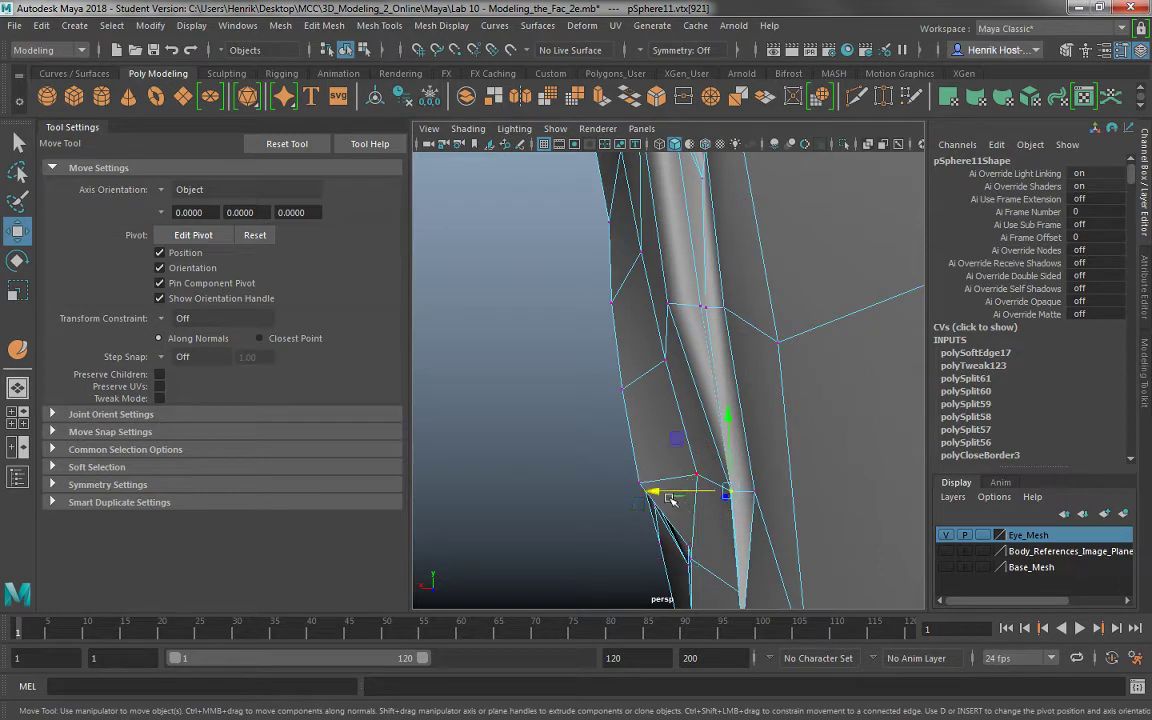
pyautogui.moveTo(670, 500); pyautogui.dragTo(643, 495)
pyautogui.moveTo(714, 509); pyautogui.dragTo(661, 493)
# Pull apart the overlapping vertices at the back of the earlobe to carry the ear's thickness downward.
pyautogui.keyDown('alt'); pyautogui.moveTo(750, 531); pyautogui.dragTo(759, 431, button='middle'); pyautogui.keyUp('alt')
pyautogui.keyDown('alt'); pyautogui.moveTo(759, 431); pyautogui.dragTo(826, 482); pyautogui.keyUp('alt')
pyautogui.click(695, 491)
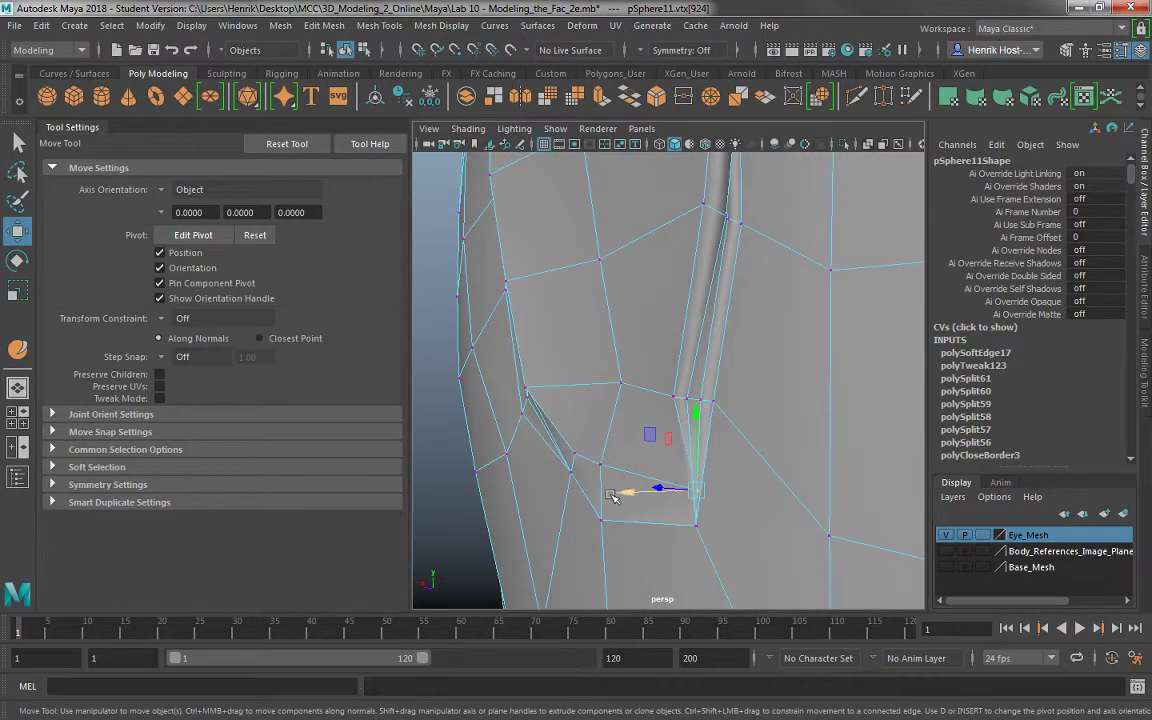
pyautogui.keyDown('alt'); pyautogui.moveTo(613, 497); pyautogui.dragTo(639, 477); pyautogui.keyUp('alt')
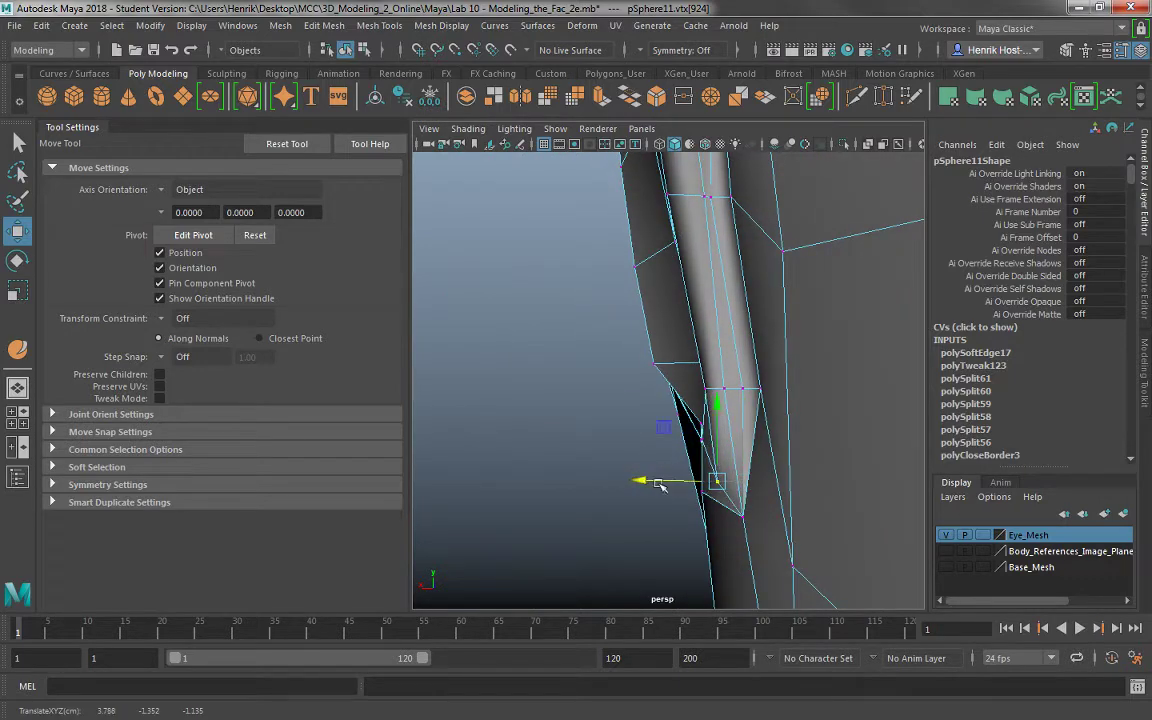
pyautogui.click(729, 508)
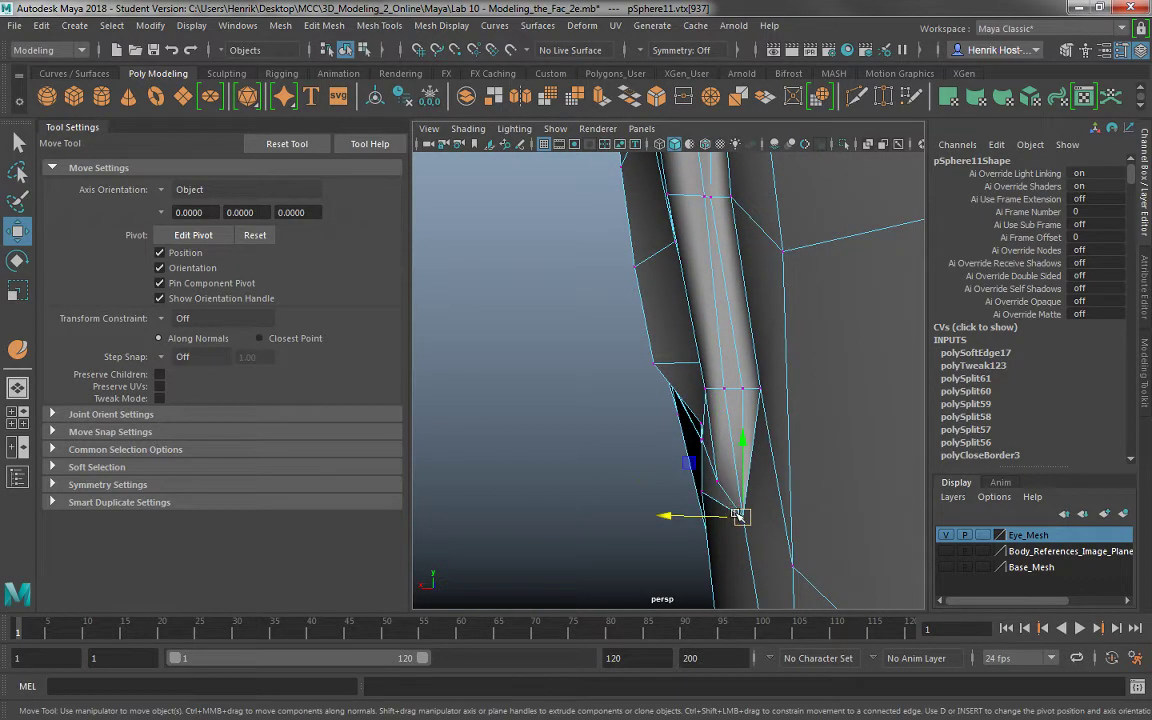
pyautogui.moveTo(740, 515)
pyautogui.mouseDown()
pyautogui.moveTo(725, 504)
pyautogui.moveTo(746, 525)
pyautogui.moveTo(722, 445)
pyautogui.moveTo(703, 443)
pyautogui.moveTo(745, 528)
pyautogui.mouseUp()
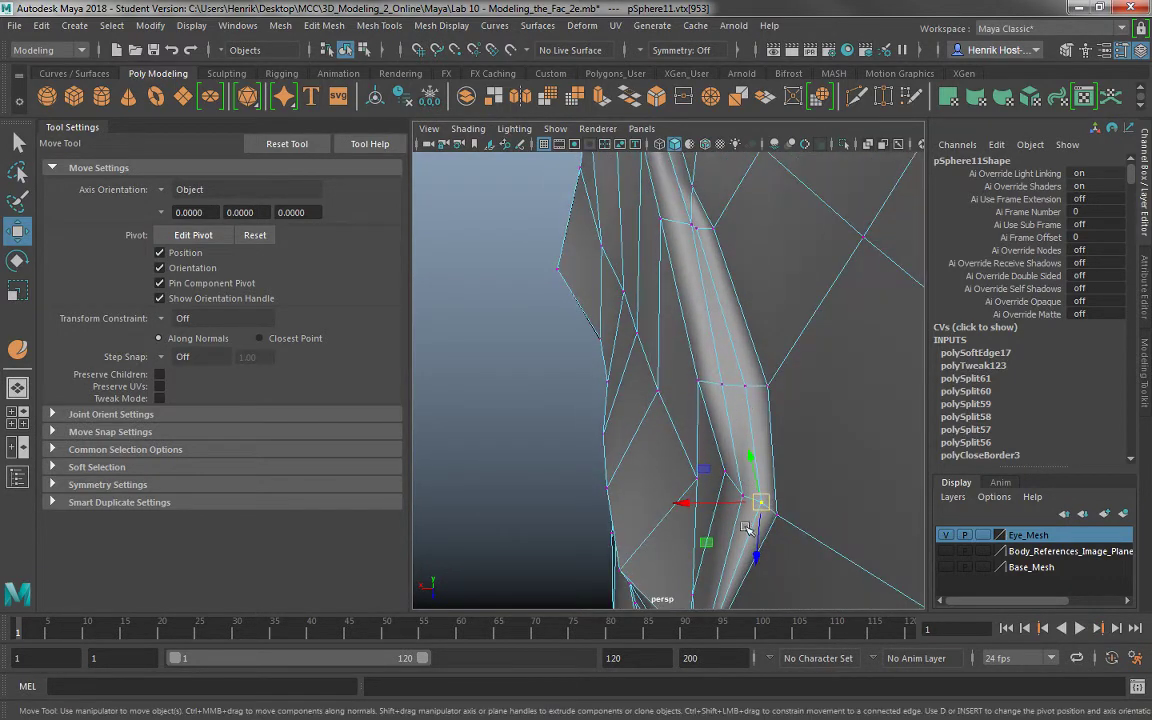
pyautogui.keyDown('alt'); pyautogui.moveTo(824, 511); pyautogui.dragTo(816, 562); pyautogui.keyUp('alt')
pyautogui.moveTo(767, 435); pyautogui.dragTo(771, 415)
# Separate the overlapping vertices at the bottom edge of the earlobe by moving one of them away from its neighbours.
pyautogui.keyDown('alt'); pyautogui.moveTo(699, 494); pyautogui.dragTo(646, 477); pyautogui.keyUp('alt')
pyautogui.click(582, 494)
pyautogui.click(560, 514)
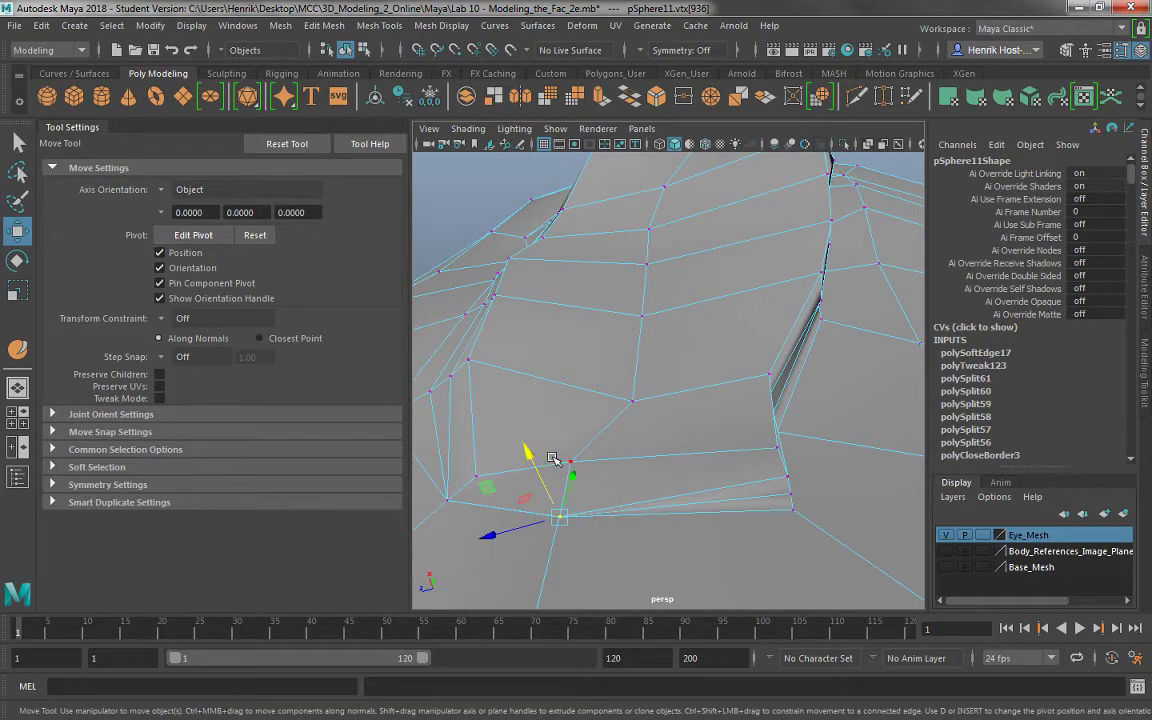
pyautogui.moveTo(526, 453)
pyautogui.mouseDown()
pyautogui.moveTo(511, 421)
pyautogui.moveTo(523, 446)
pyautogui.mouseUp()
pyautogui.click(560, 515)
pyautogui.click(561, 516)
# Pull the lowest vertices behind the earlobe apart sideways and raise the outer one to open up the lobe's thickness.
pyautogui.keyDown('alt'); pyautogui.moveTo(577, 546); pyautogui.dragTo(692, 472); pyautogui.keyUp('alt')
pyautogui.moveTo(628, 524); pyautogui.dragTo(648, 524)
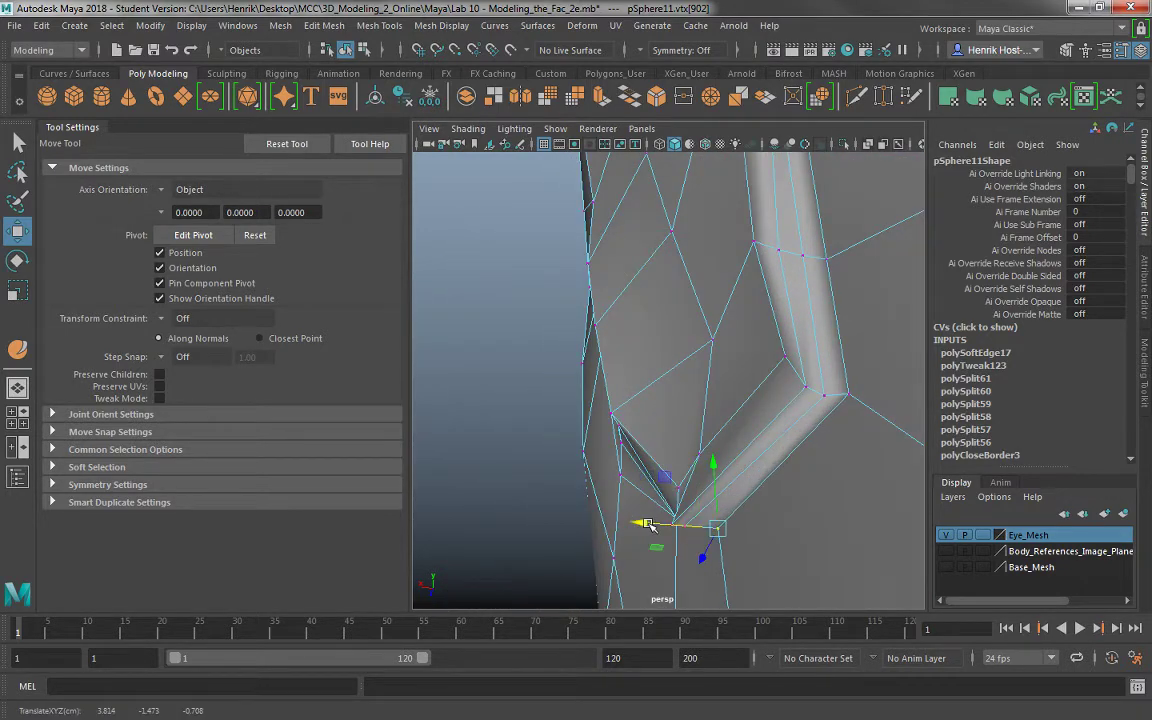
pyautogui.moveTo(717, 459); pyautogui.dragTo(712, 433)
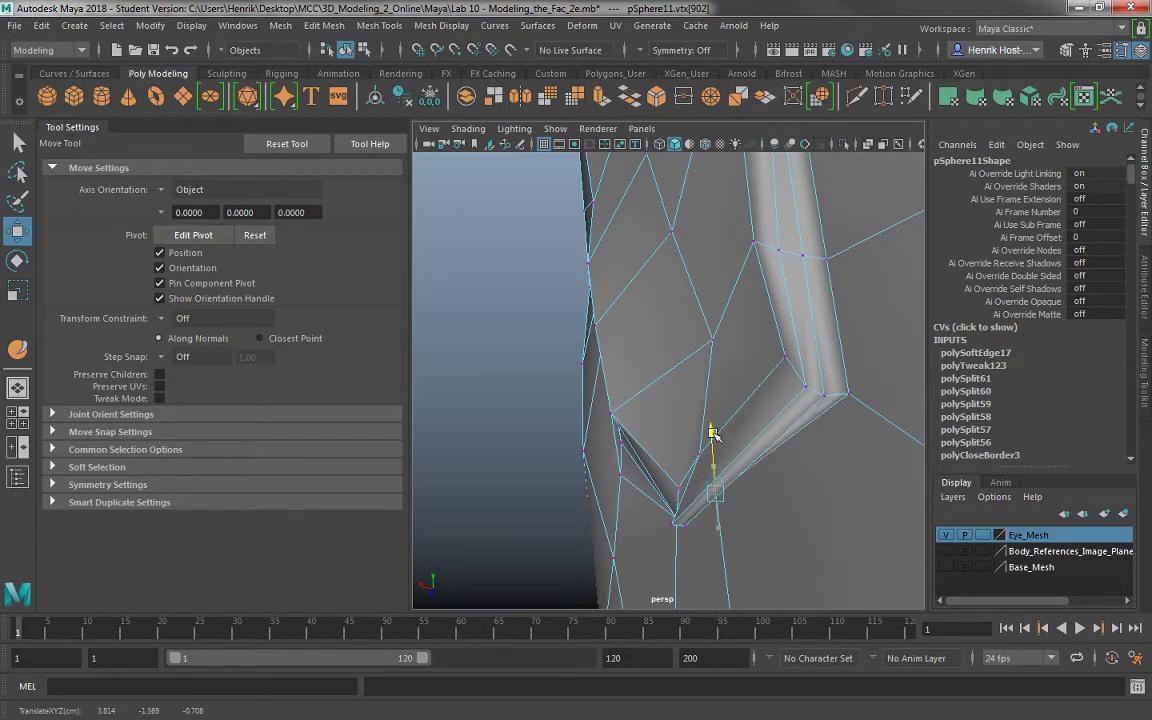
pyautogui.click(806, 453)
pyautogui.keyDown('alt'); pyautogui.moveTo(805, 455); pyautogui.dragTo(878, 502); pyautogui.keyUp('alt')
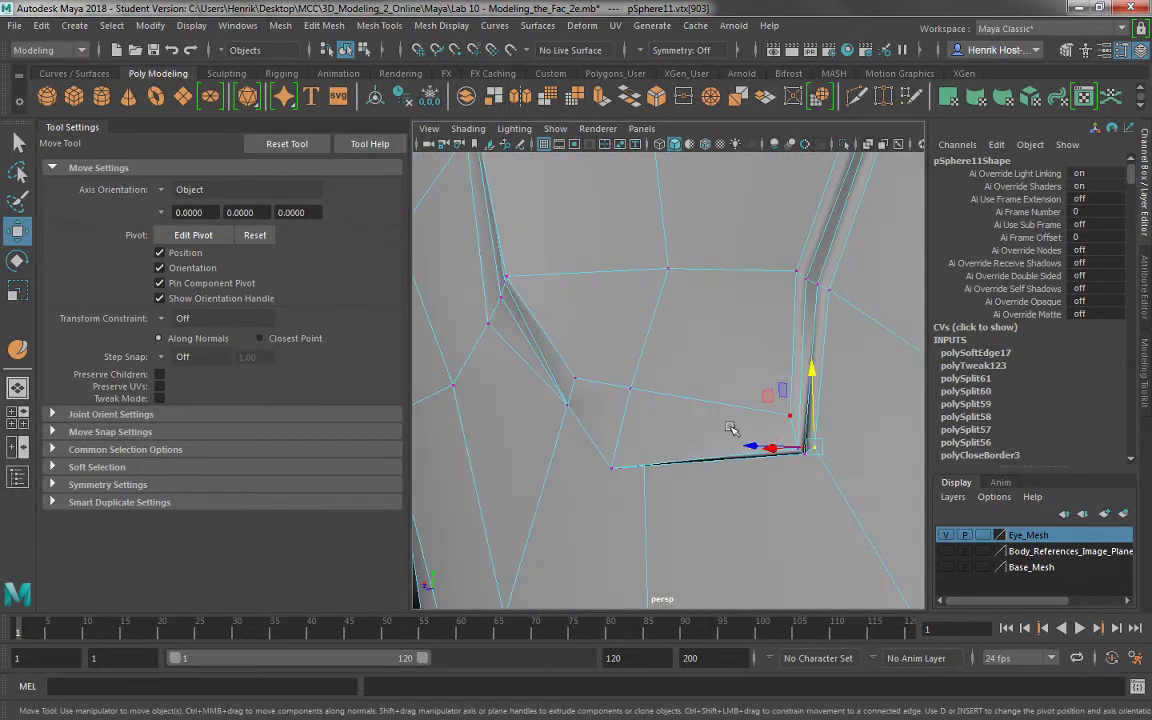
pyautogui.keyDown('alt'); pyautogui.moveTo(734, 444); pyautogui.dragTo(770, 502); pyautogui.keyUp('alt')
pyautogui.moveTo(714, 393); pyautogui.dragTo(654, 404)
pyautogui.moveTo(731, 449); pyautogui.dragTo(767, 461)
pyautogui.keyDown('alt'); pyautogui.moveTo(795, 433); pyautogui.dragTo(697, 478, button='middle'); pyautogui.keyUp('alt')
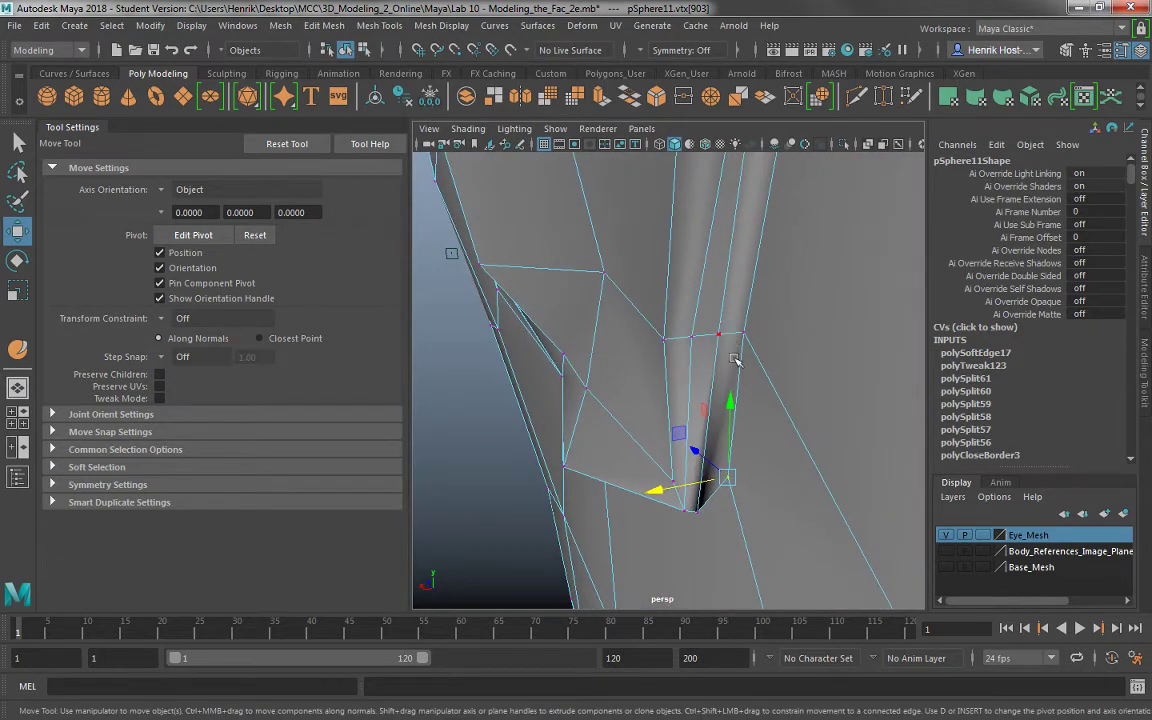
# Move the outer vertex just above the base of the earlobe back along the head to widen the seam.
pyautogui.click(726, 336)
pyautogui.keyDown('alt'); pyautogui.moveTo(753, 376); pyautogui.dragTo(800, 404); pyautogui.keyUp('alt')
pyautogui.click(754, 342)
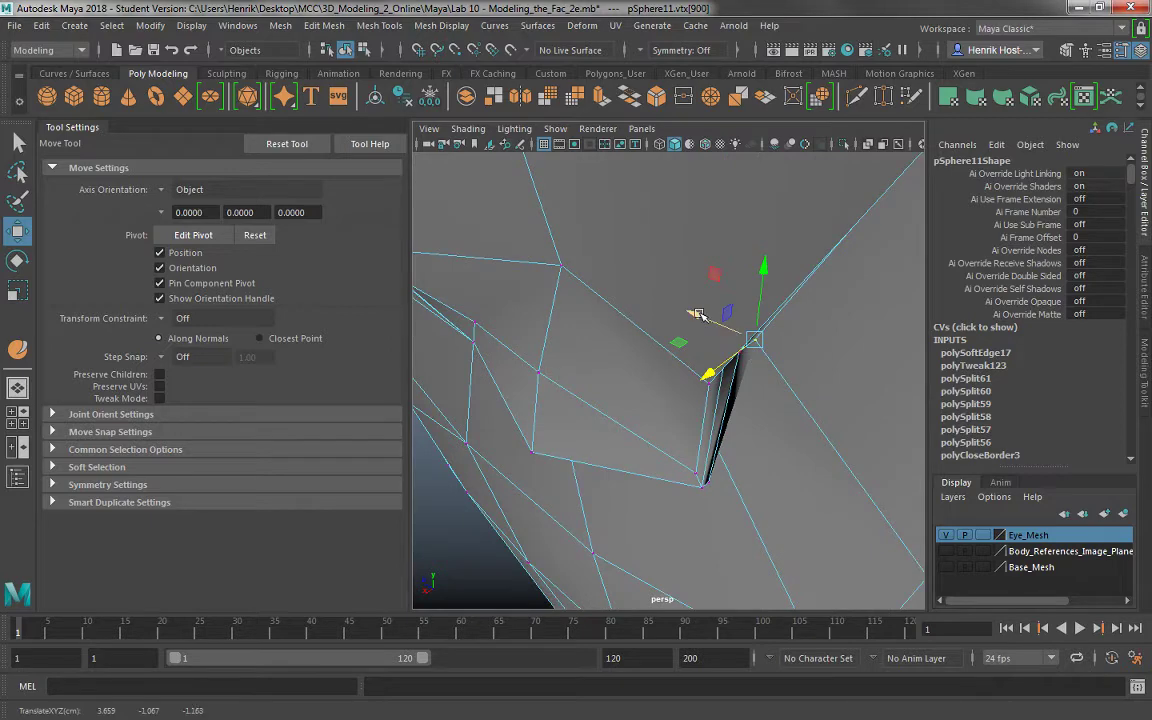
pyautogui.moveTo(698, 315); pyautogui.dragTo(674, 304)
pyautogui.keyDown('alt'); pyautogui.moveTo(739, 354); pyautogui.dragTo(701, 331); pyautogui.keyUp('alt')
pyautogui.keyDown('alt'); pyautogui.moveTo(701, 331); pyautogui.dragTo(717, 414, button='middle'); pyautogui.keyUp('alt')
pyautogui.keyDown('alt'); pyautogui.moveTo(717, 414); pyautogui.dragTo(811, 381); pyautogui.keyUp('alt')
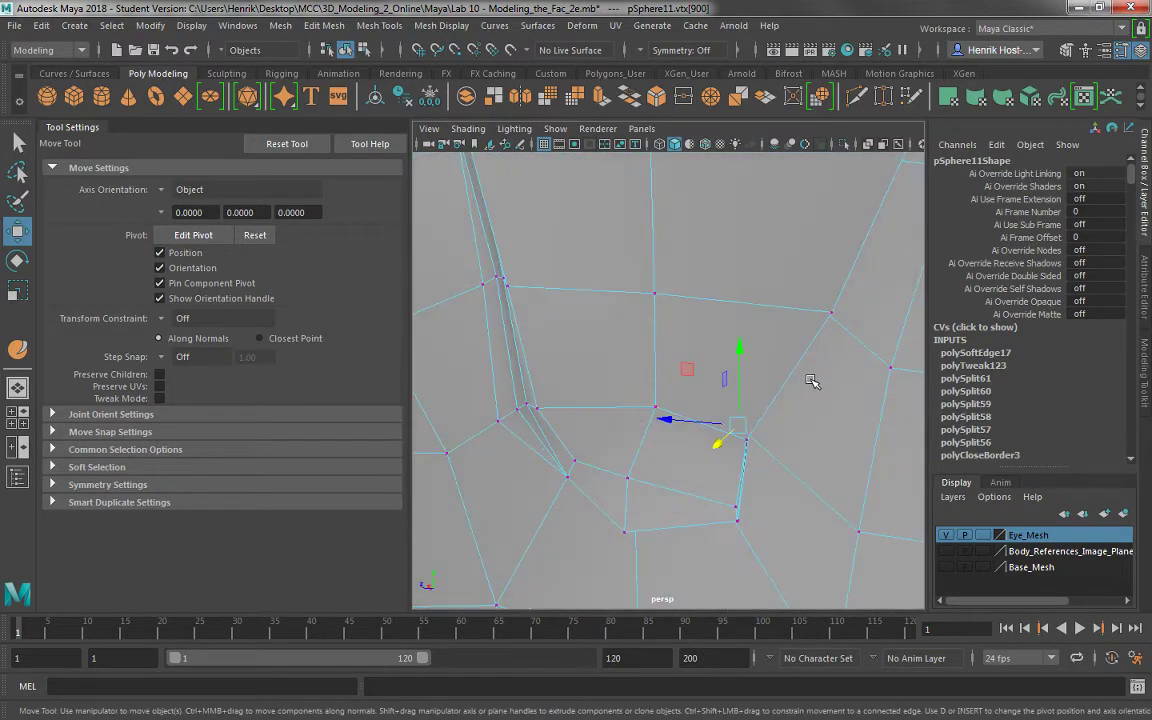
# Move the inner vertices on the back surface of the earlobe outward, away from the head.
pyautogui.click(654, 412)
pyautogui.keyDown('alt'); pyautogui.moveTo(654, 418); pyautogui.dragTo(570, 490); pyautogui.keyUp('alt')
pyautogui.moveTo(572, 425); pyautogui.dragTo(533, 432)
pyautogui.click(690, 441)
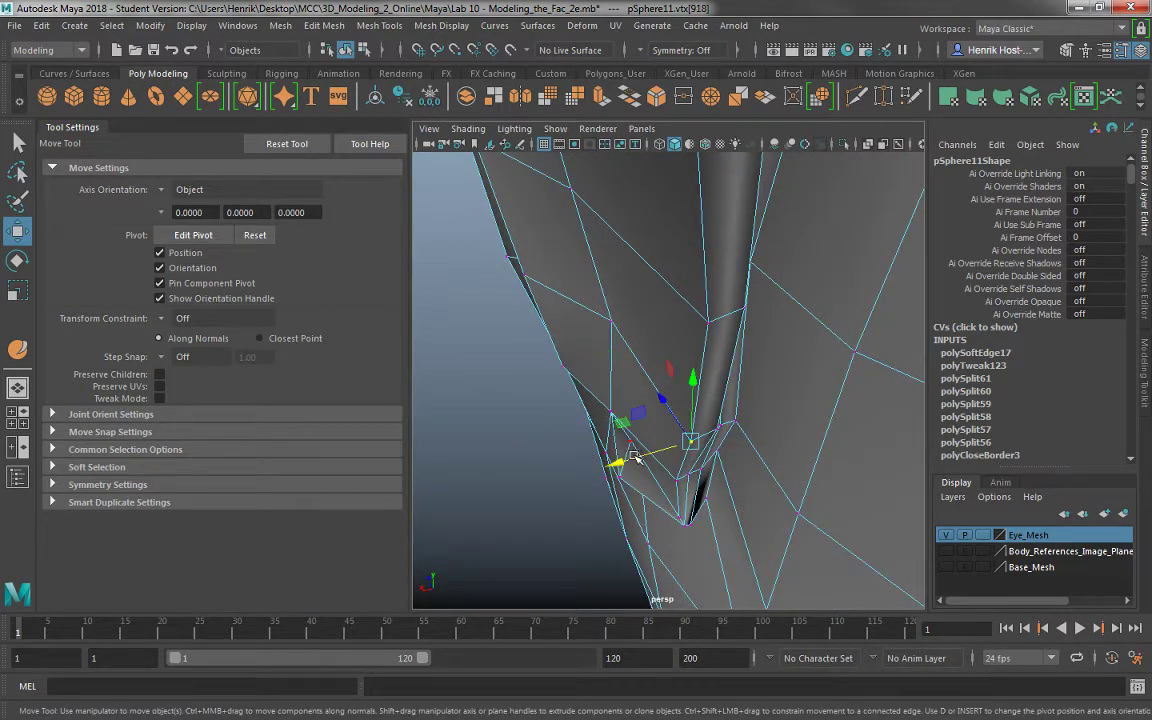
pyautogui.moveTo(636, 457); pyautogui.dragTo(553, 470)
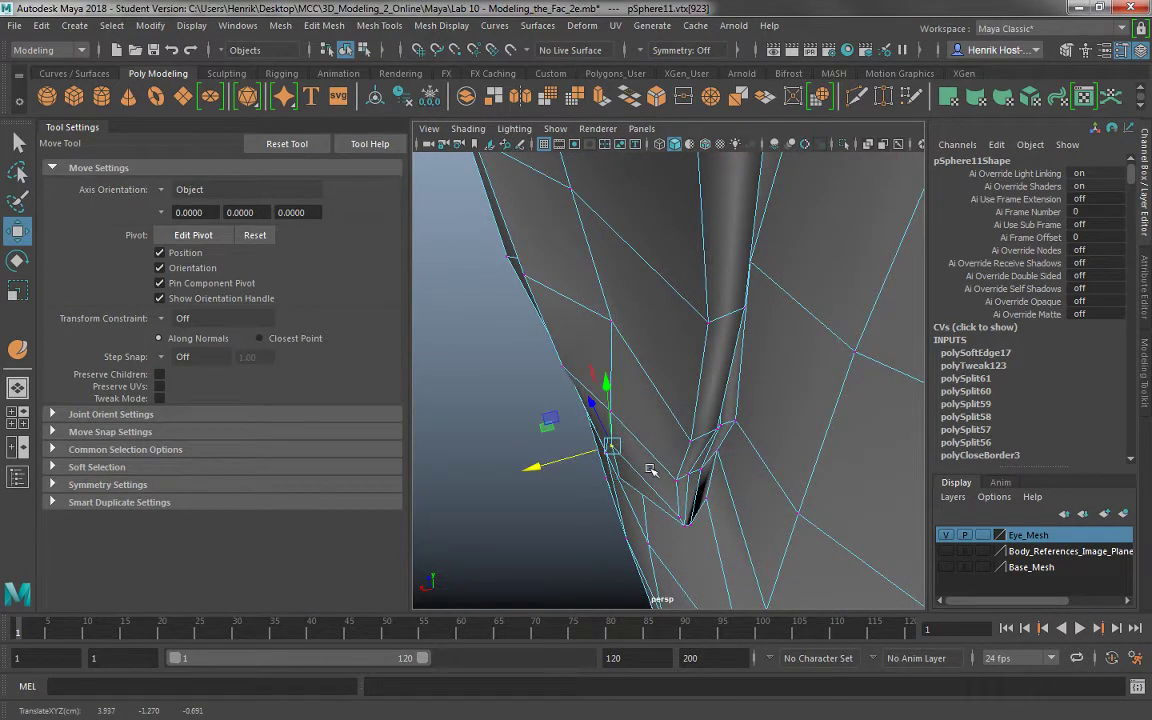
# Reposition the overlapping vertices at the lower corner of the ear's back edge so the seam curves cleanly into the lobe.
pyautogui.keyDown('alt'); pyautogui.moveTo(650, 470); pyautogui.dragTo(632, 422); pyautogui.keyUp('alt')
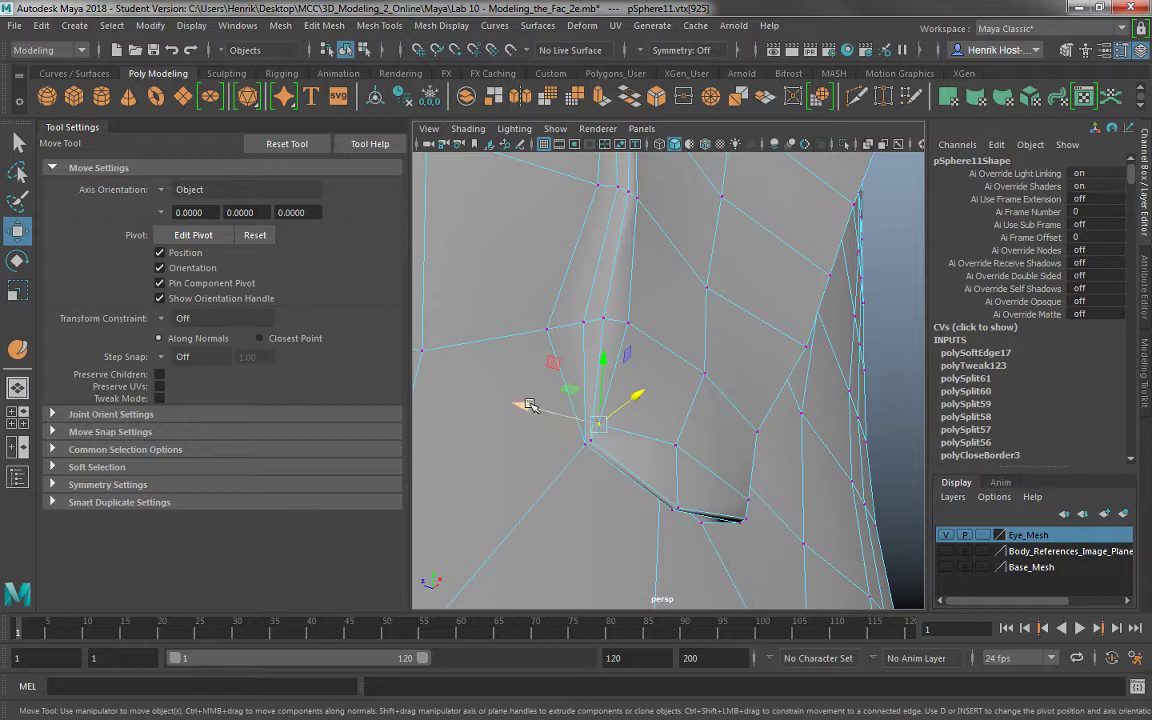
pyautogui.moveTo(530, 405); pyautogui.dragTo(600, 447)
pyautogui.click(599, 441)
pyautogui.moveTo(515, 432); pyautogui.dragTo(537, 480)
pyautogui.click(598, 431)
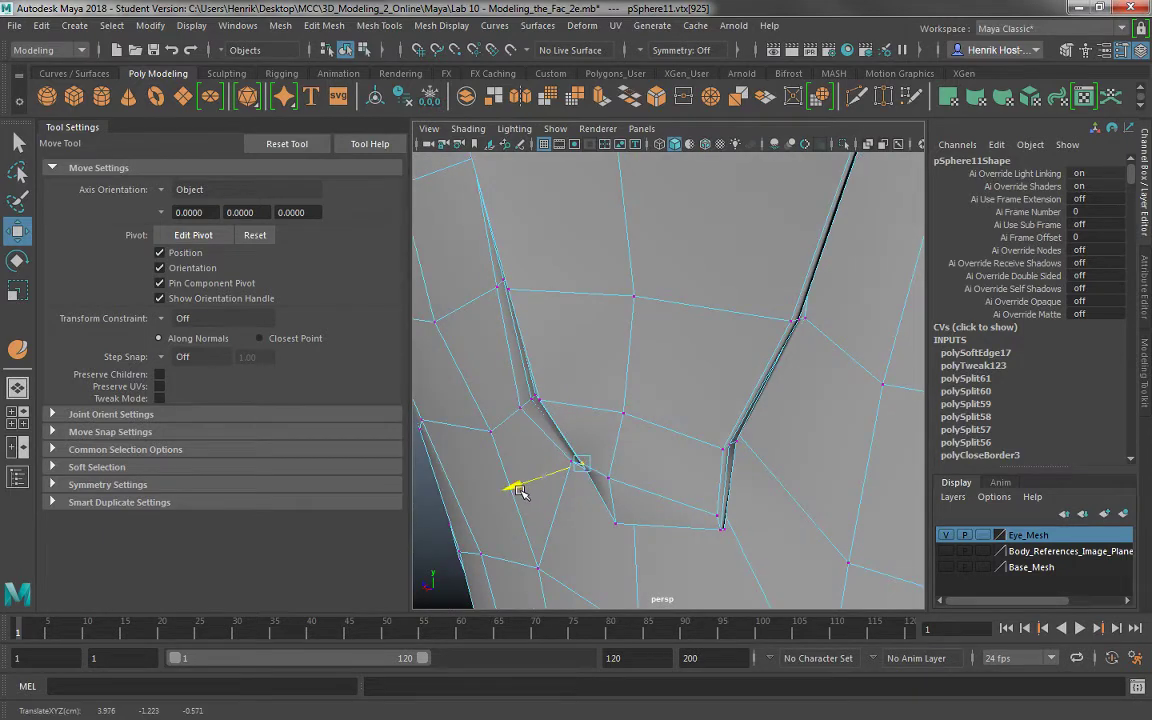
pyautogui.keyDown('alt'); pyautogui.moveTo(605, 509); pyautogui.dragTo(676, 437); pyautogui.keyUp('alt')
pyautogui.click(573, 458)
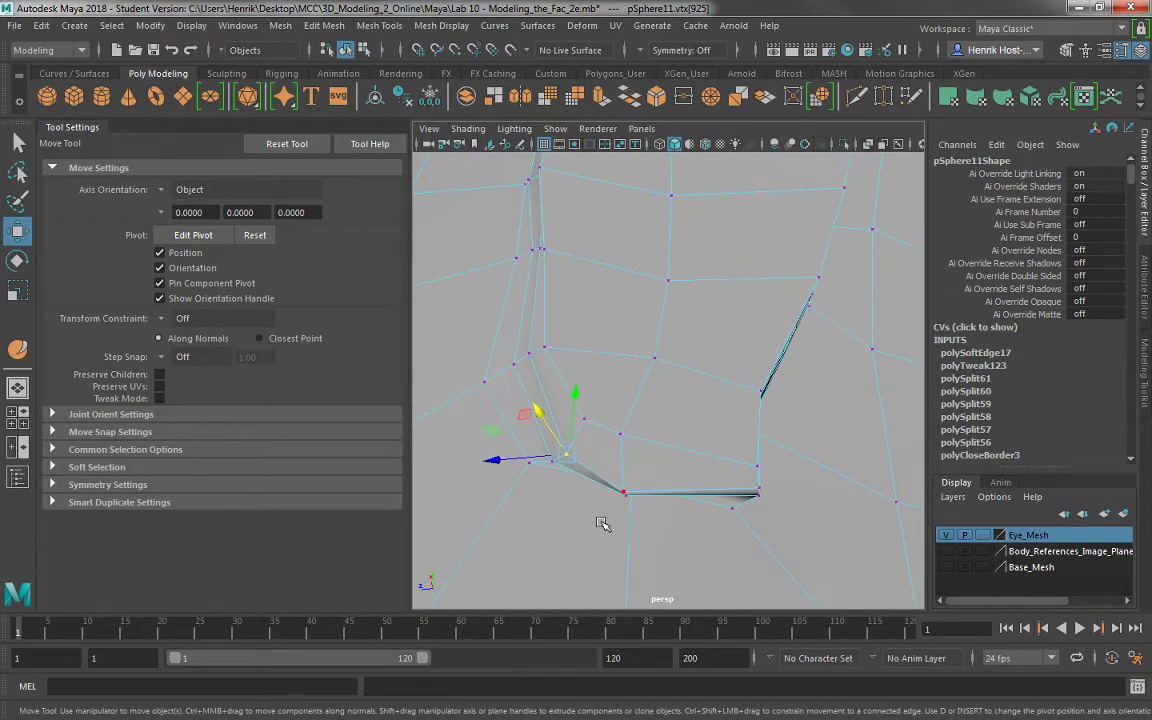
pyautogui.keyDown('alt'); pyautogui.moveTo(604, 522); pyautogui.dragTo(626, 443); pyautogui.keyUp('alt')
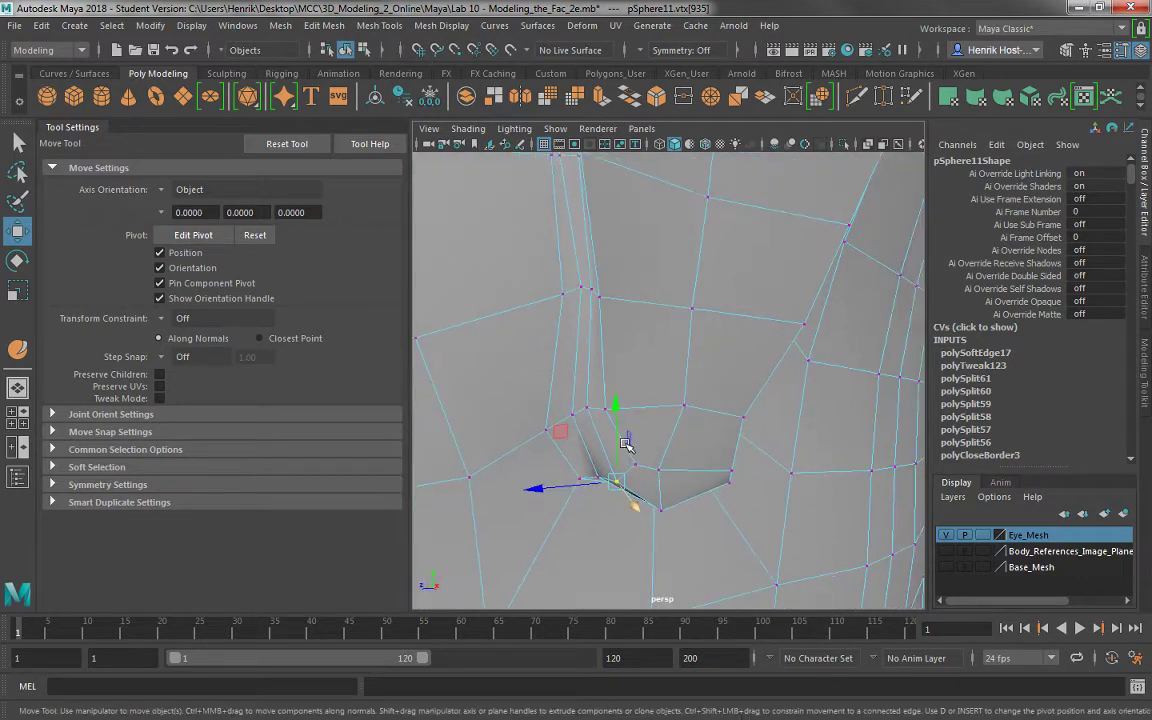
# Shift the vertices along the middle of the seam behind the ear to even out the spacing of the edge rows.
pyautogui.click(576, 300)
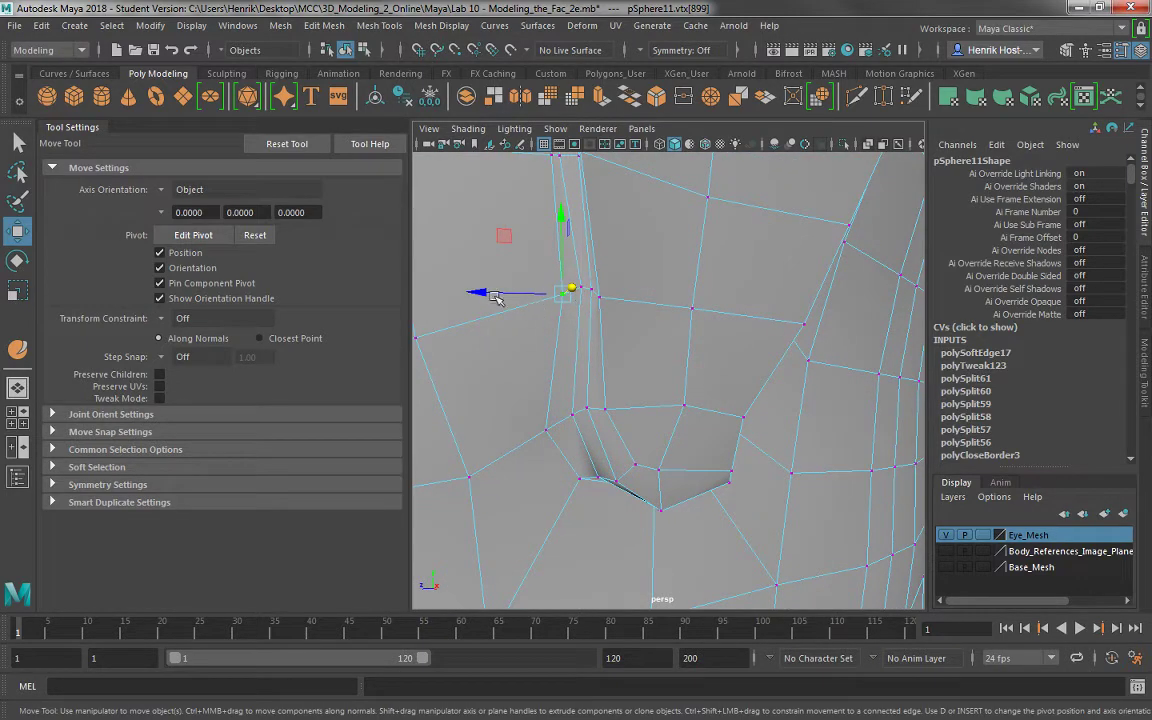
pyautogui.moveTo(476, 295); pyautogui.dragTo(616, 337)
pyautogui.click(575, 304)
pyautogui.click(590, 291)
pyautogui.click(618, 264)
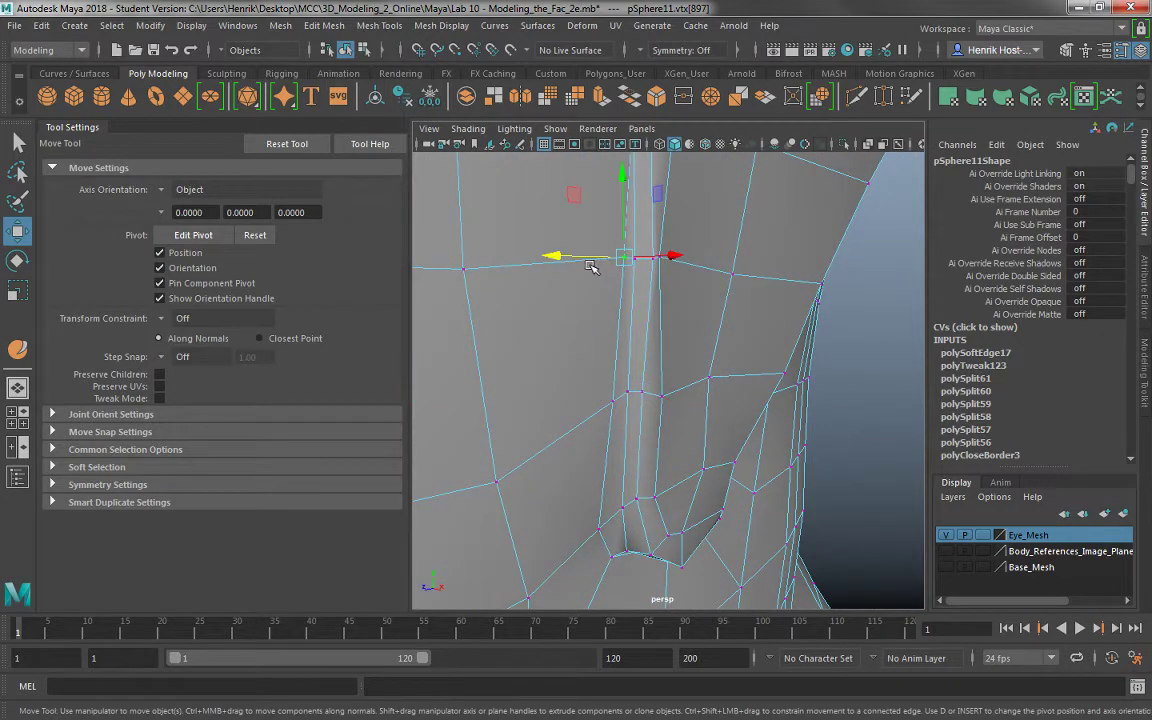
pyautogui.moveTo(547, 257); pyautogui.dragTo(707, 378)
pyautogui.click(636, 262)
pyautogui.click(643, 258)
pyautogui.click(606, 283)
# Spread the overlapping vertices on the upper back edge of the ear to build up its thickness.
pyautogui.click(738, 313)
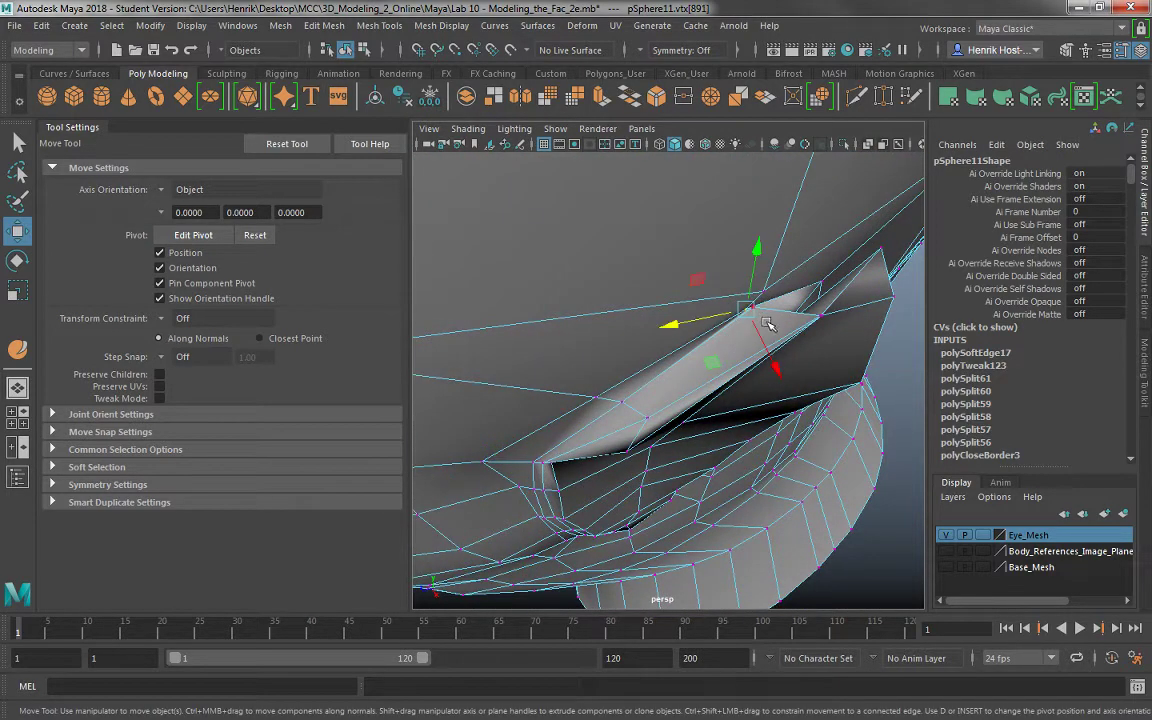
pyautogui.click(765, 321)
pyautogui.moveTo(779, 349); pyautogui.dragTo(518, 365)
pyautogui.click(818, 317)
pyautogui.click(500, 357)
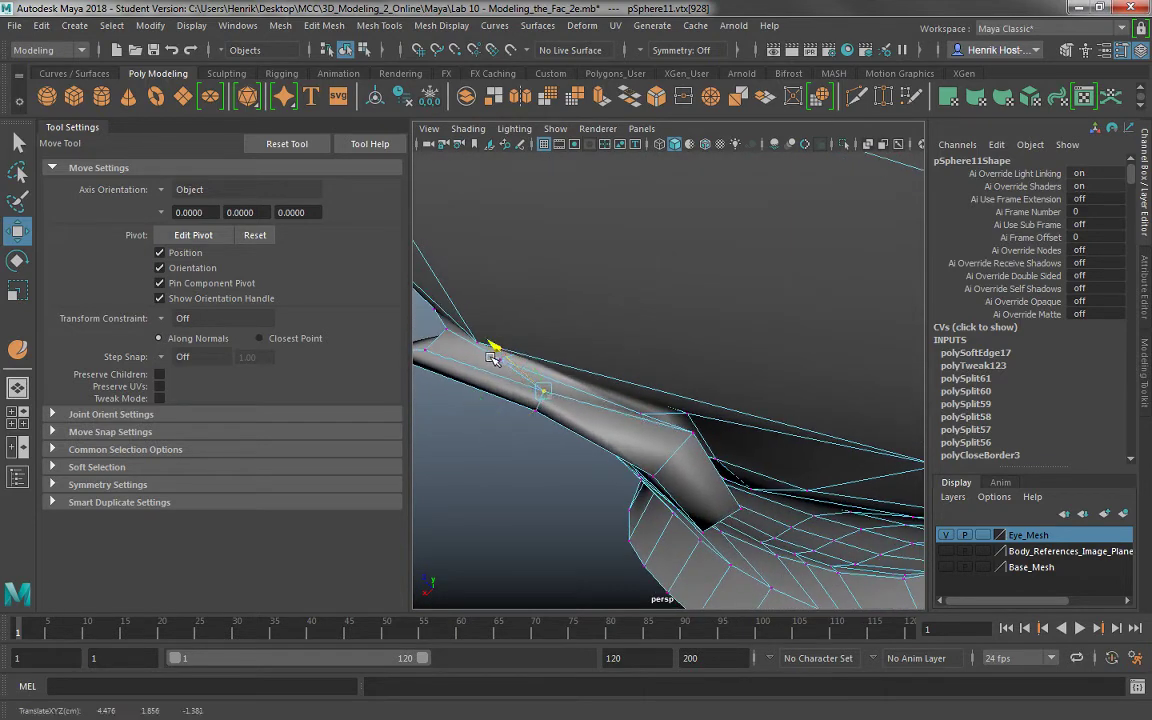
# Adjust the middle vertex on the ear's upper rim in depth and sideways so it sits evenly between its neighbours.
pyautogui.moveTo(452, 327); pyautogui.dragTo(478, 334)
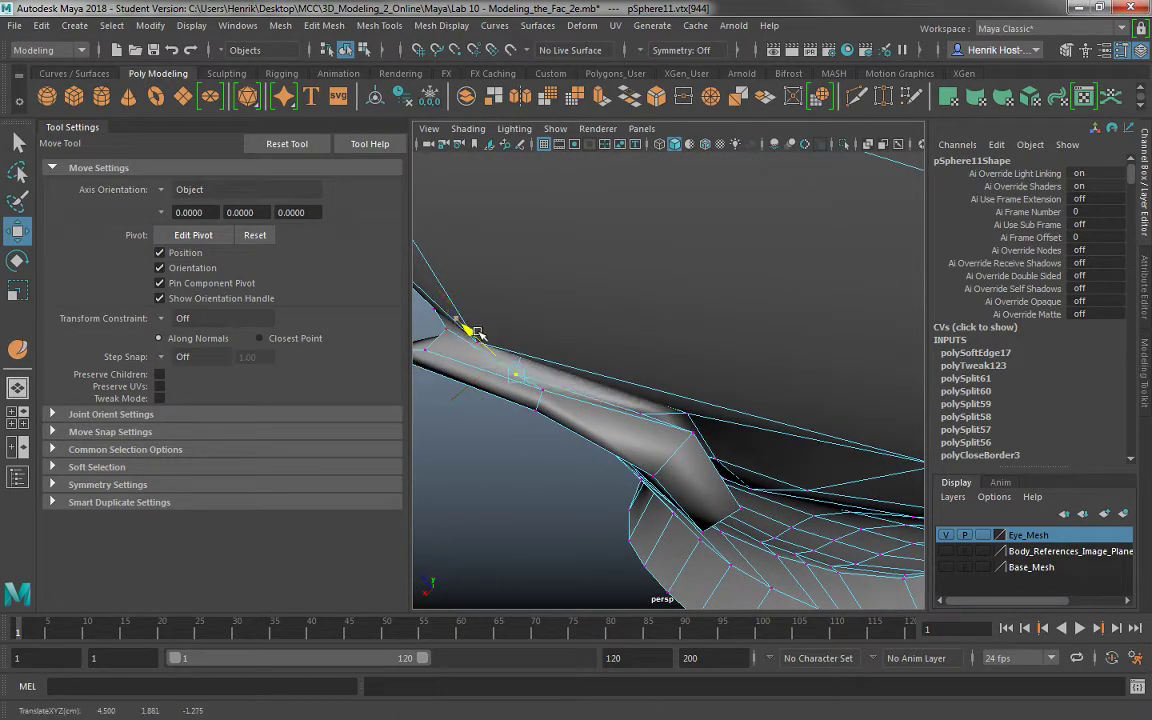
pyautogui.moveTo(480, 416); pyautogui.dragTo(495, 408)
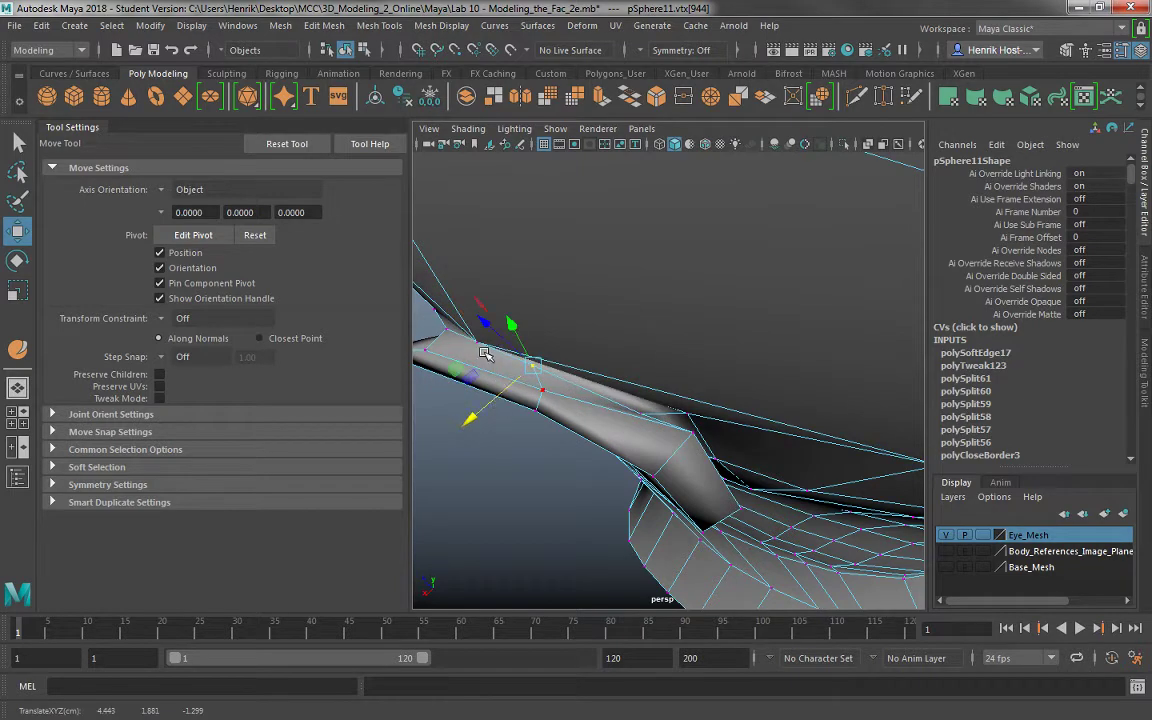
pyautogui.moveTo(484, 328); pyautogui.dragTo(499, 336)
pyautogui.moveTo(483, 425); pyautogui.dragTo(633, 283)
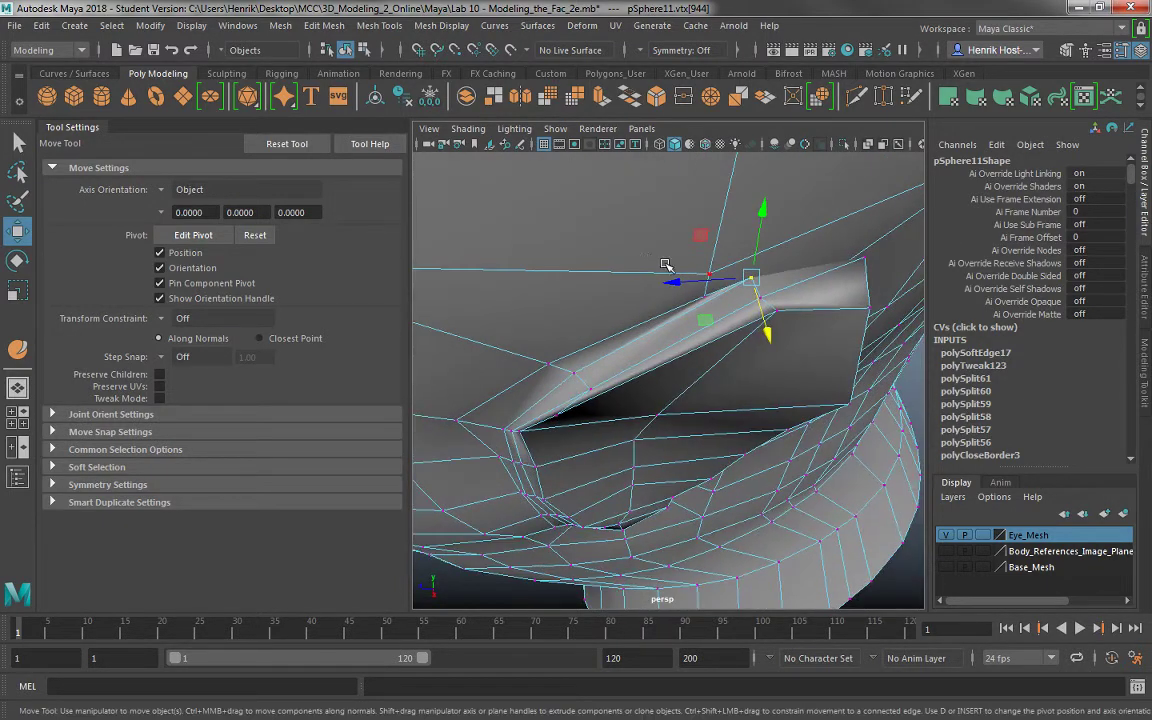
# Reposition the vertex where the upper ear joins the head, along with the adjacent vertex on the head.
pyautogui.click(709, 274)
pyautogui.keyDown('alt'); pyautogui.moveTo(722, 321); pyautogui.dragTo(789, 216); pyautogui.keyUp('alt')
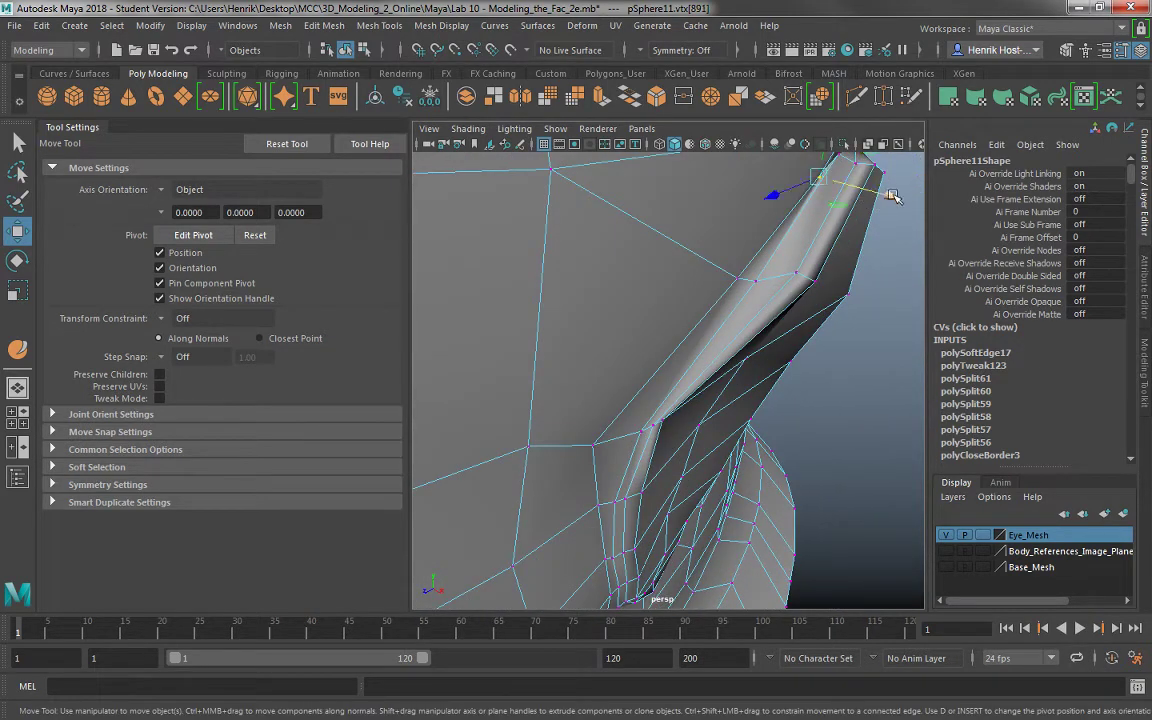
pyautogui.moveTo(893, 197); pyautogui.dragTo(535, 330)
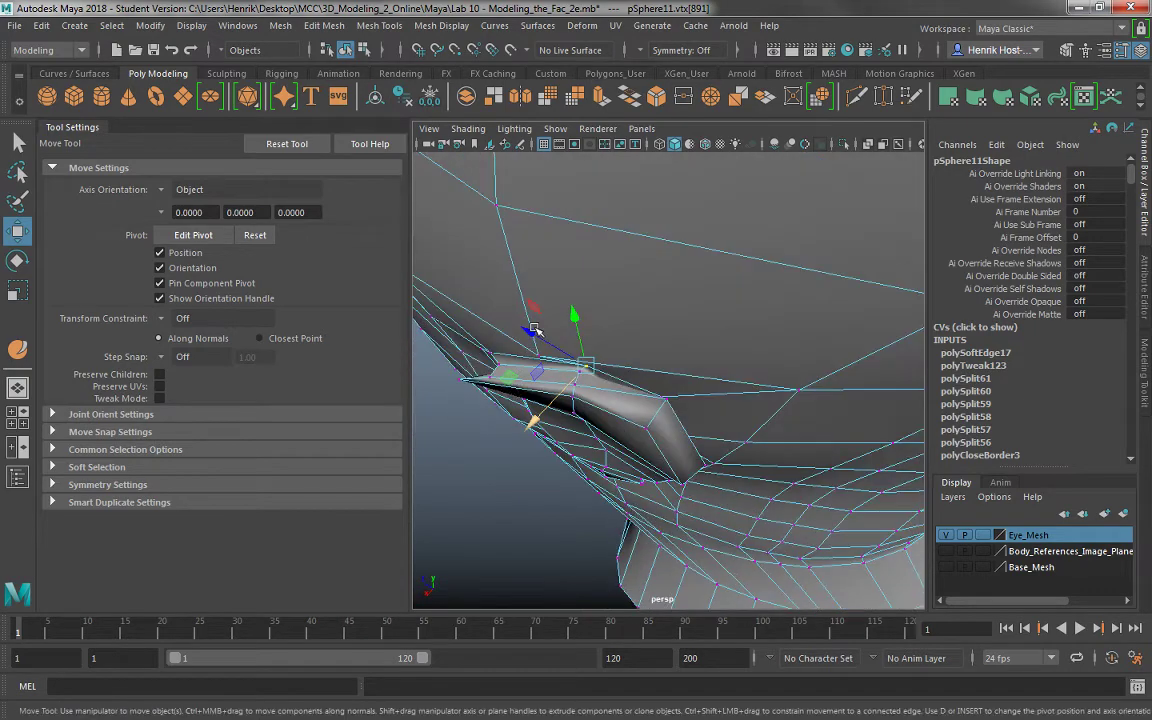
pyautogui.click(538, 355)
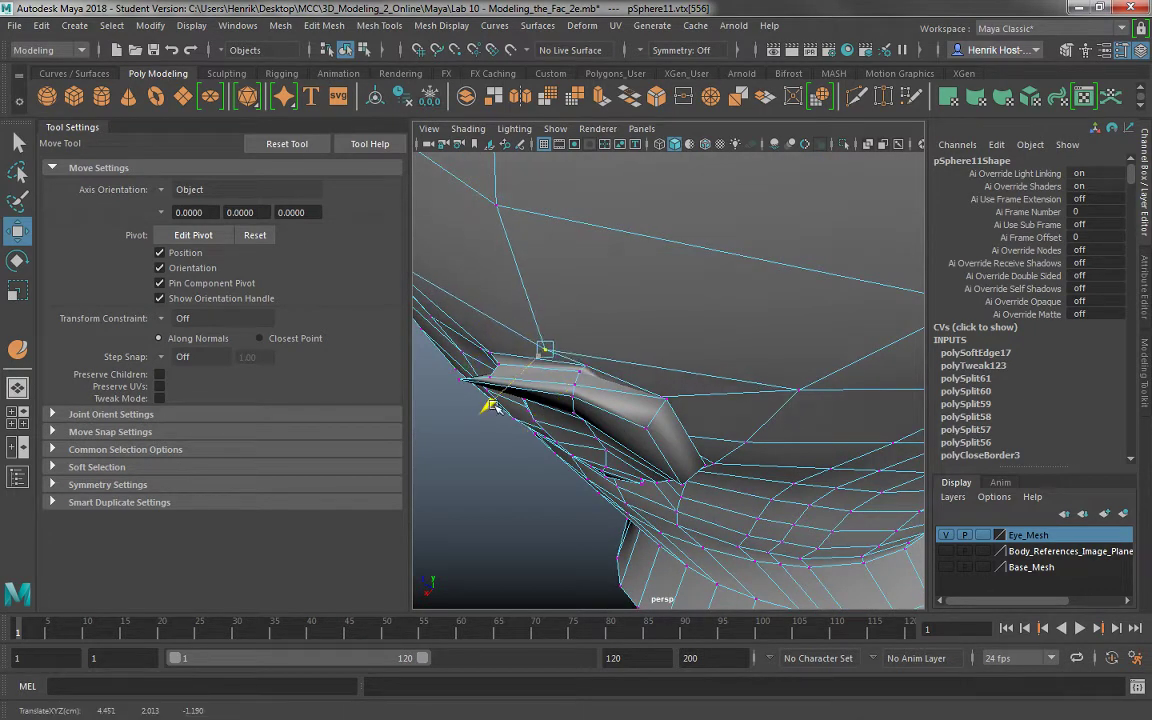
pyautogui.keyDown('alt'); pyautogui.moveTo(489, 399); pyautogui.dragTo(615, 402); pyautogui.keyUp('alt')
# Move the vertices along the seam where the back of the ear meets the head toward the back of the head.
pyautogui.click(606, 418)
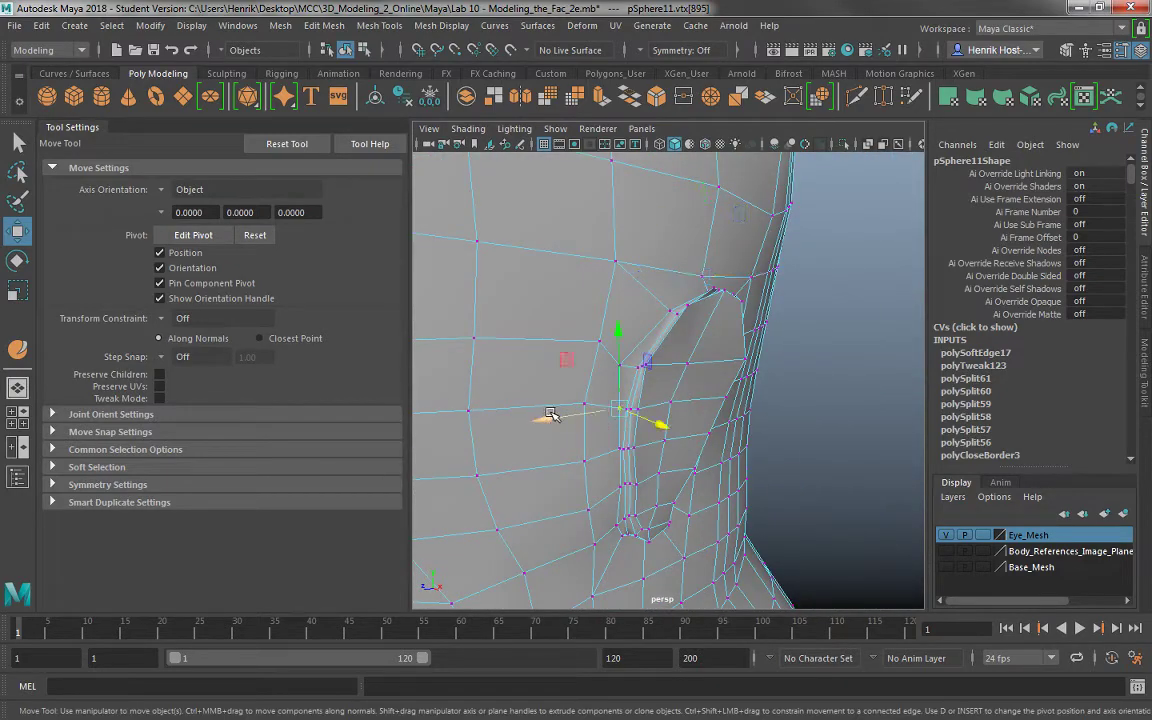
pyautogui.moveTo(541, 419); pyautogui.dragTo(531, 420)
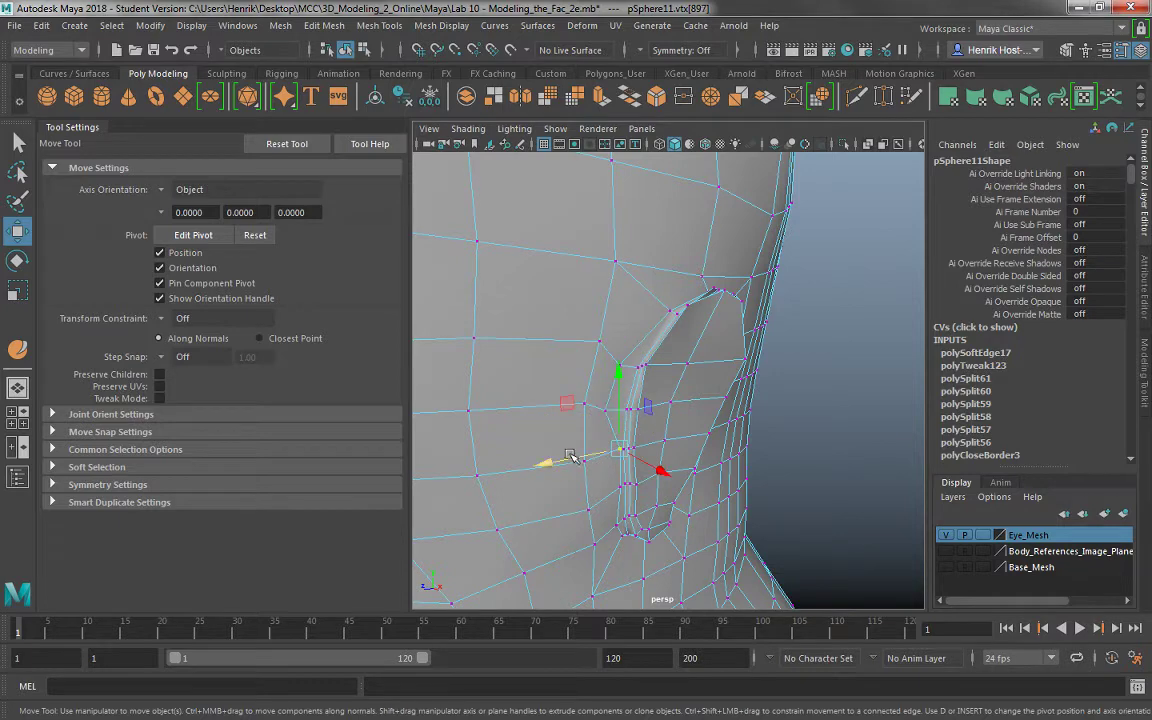
pyautogui.moveTo(570, 456); pyautogui.dragTo(599, 298)
pyautogui.click(617, 488)
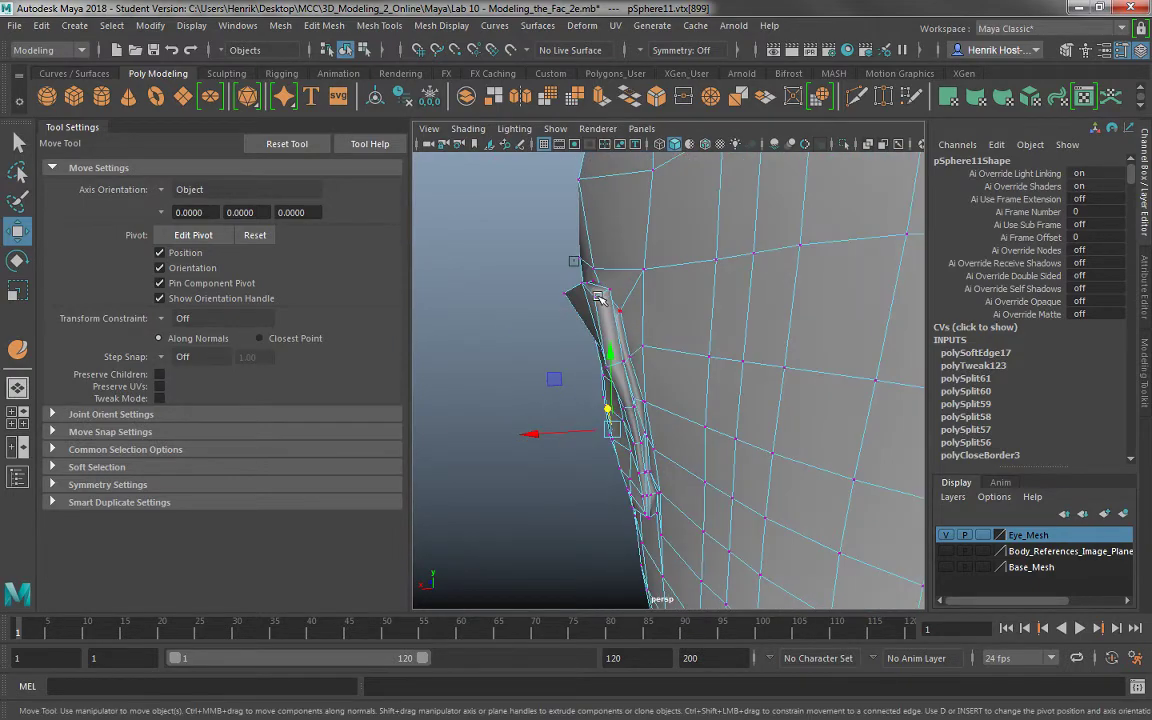
# Select the strip of faces running along the ear's back edge and shift it to adjust the ear's thickness.
pyautogui.moveTo(597, 303); pyautogui.dragTo(597, 338, button='right')
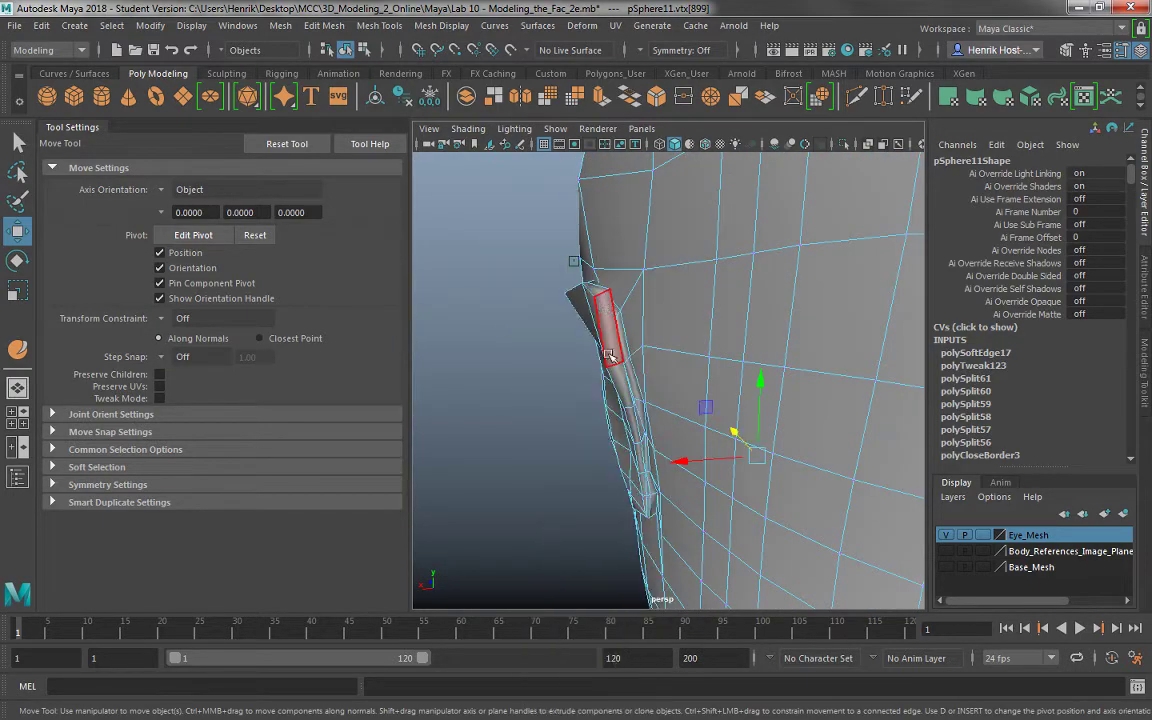
pyautogui.click(602, 318)
pyautogui.click(621, 378)
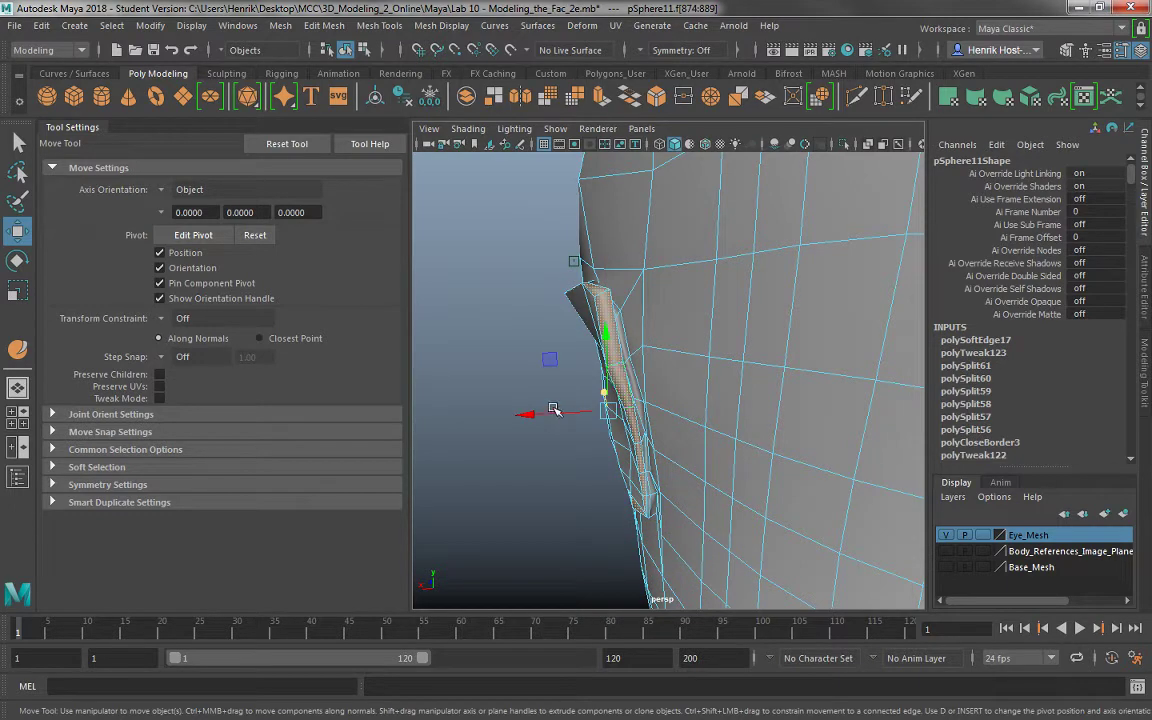
pyautogui.moveTo(554, 410); pyautogui.dragTo(746, 462)
pyautogui.press('e')
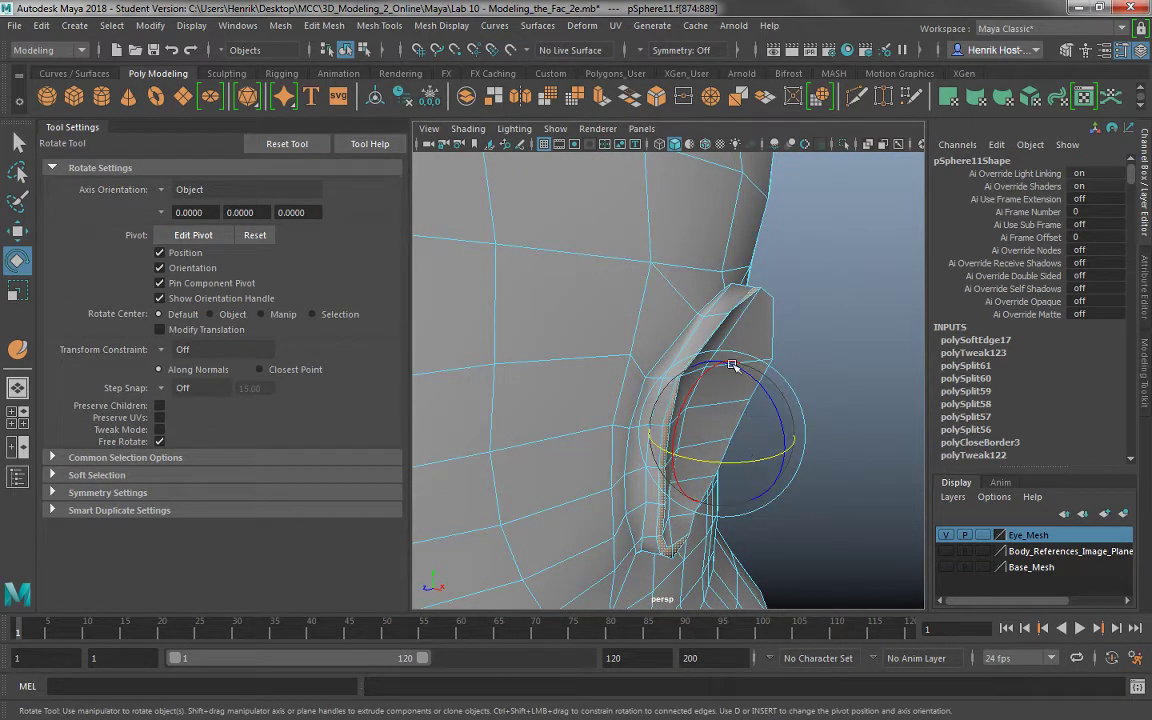
# Select the middle column of vertices on the back surface of the ear and move them outward together.
pyautogui.moveTo(732, 336); pyautogui.dragTo(652, 241, button='right')
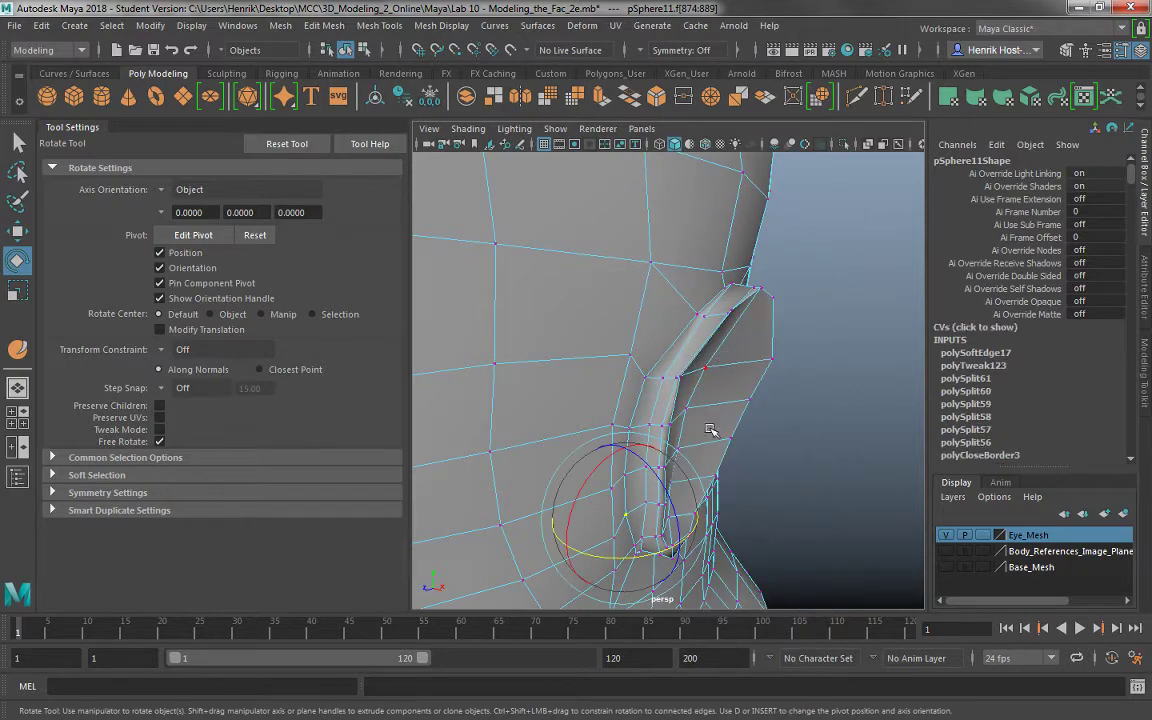
pyautogui.keyDown('alt'); pyautogui.moveTo(710, 430); pyautogui.dragTo(664, 449); pyautogui.keyUp('alt')
pyautogui.click(664, 449)
pyautogui.click(648, 492)
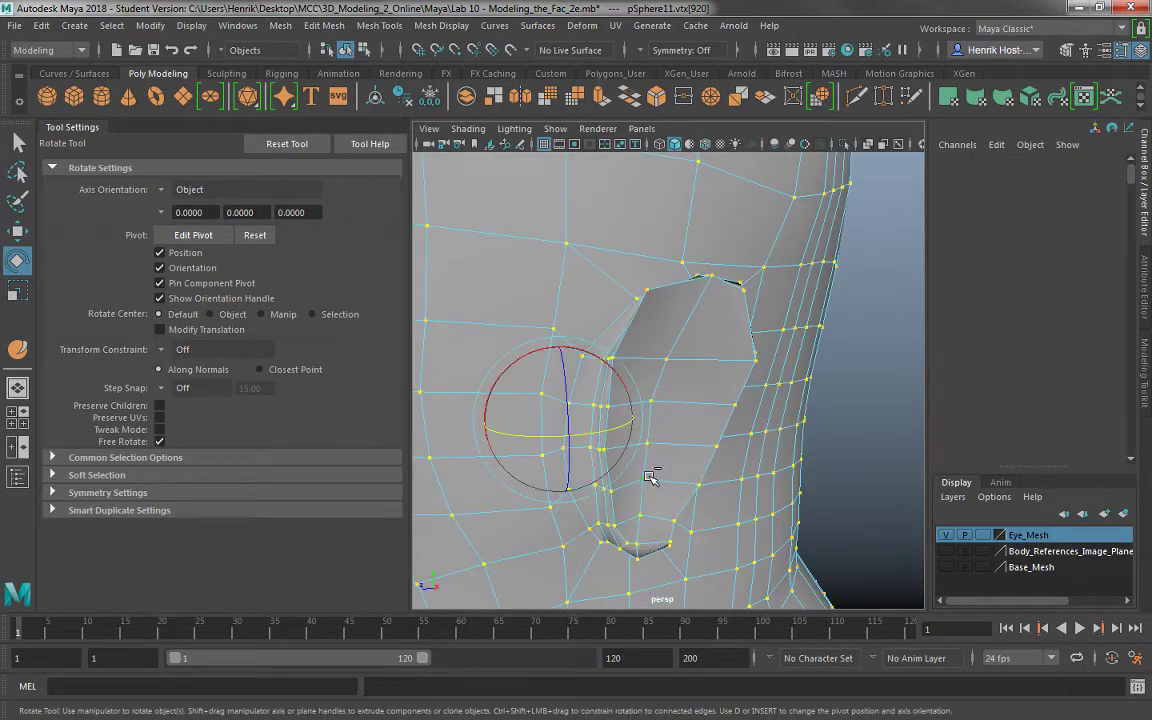
pyautogui.click(672, 360)
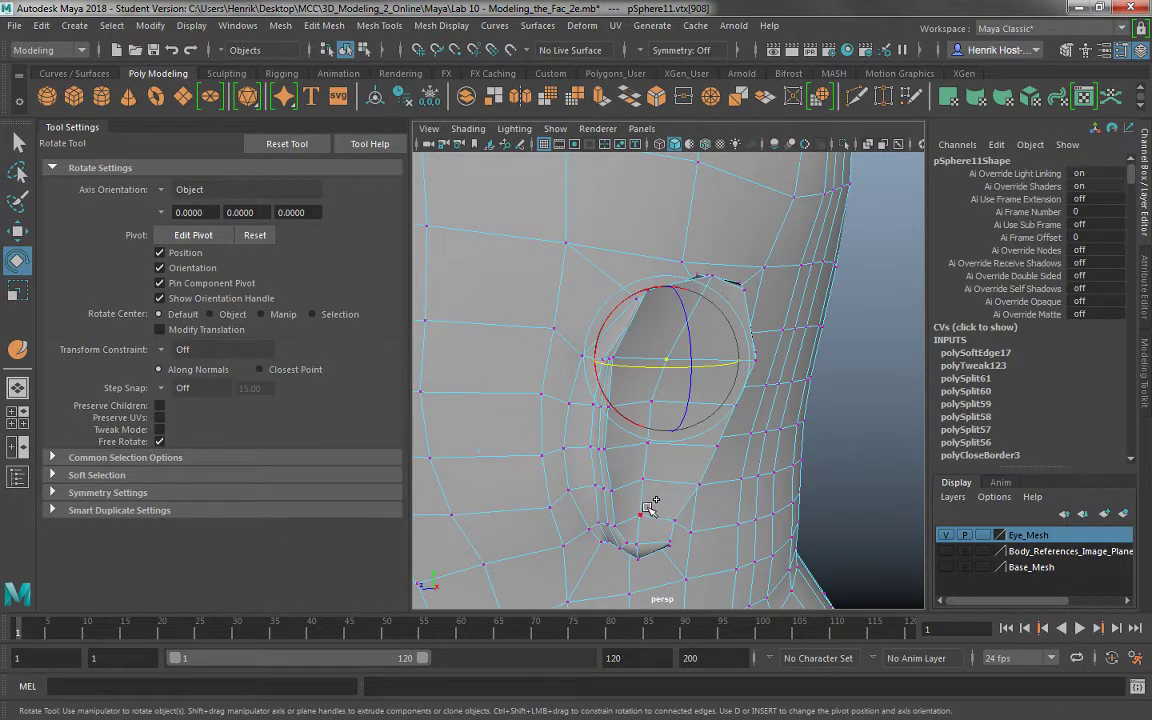
pyautogui.keyDown('alt'); pyautogui.moveTo(585, 478); pyautogui.dragTo(731, 482); pyautogui.keyUp('alt')
pyautogui.press('w')
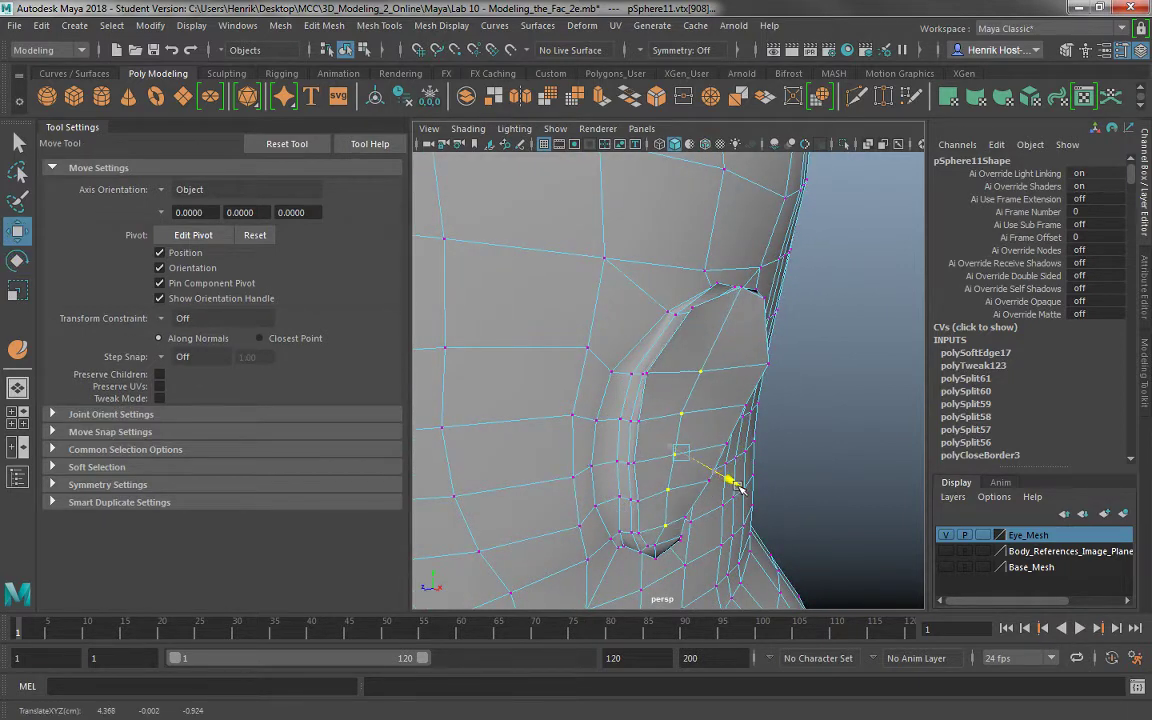
# Return to object mode and examine the whole head from the front and below.
pyautogui.moveTo(740, 216); pyautogui.dragTo(745, 219, button='right')
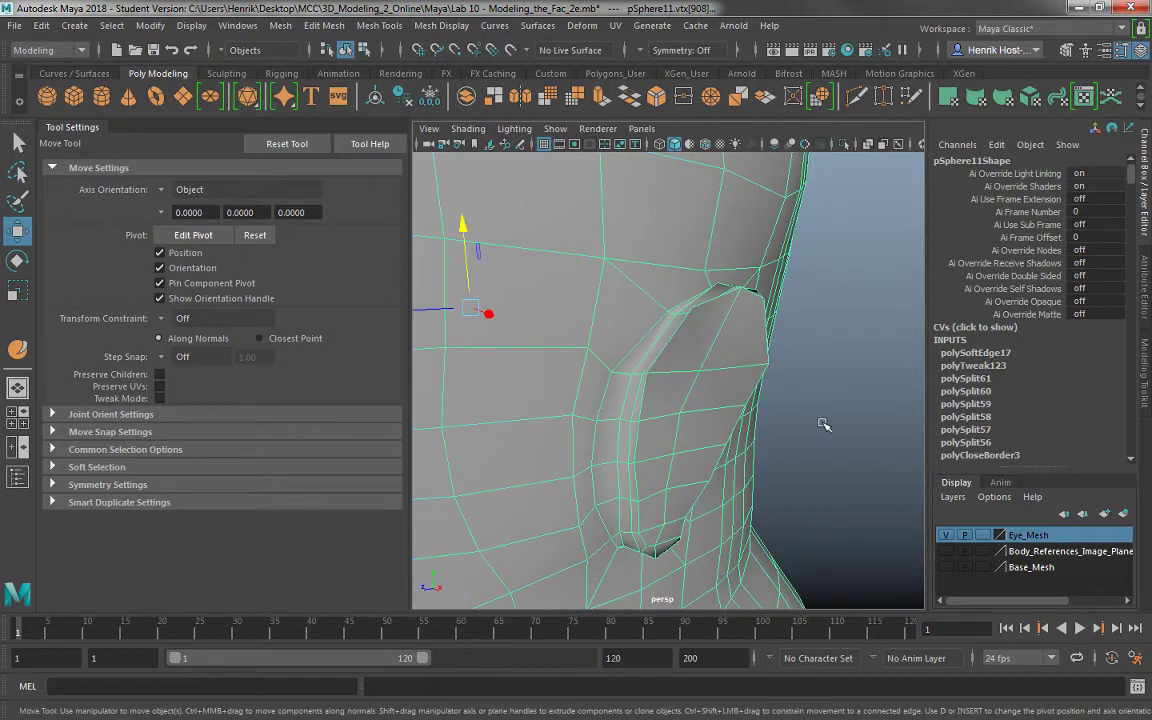
pyautogui.press('f')
pyautogui.keyDown('alt'); pyautogui.moveTo(694, 275); pyautogui.dragTo(676, 409); pyautogui.keyUp('alt')
pyautogui.click(779, 372)
pyautogui.keyDown('alt'); pyautogui.moveTo(676, 409); pyautogui.dragTo(681, 473, button='right'); pyautogui.keyUp('alt')
pyautogui.keyDown('alt'); pyautogui.moveTo(681, 473); pyautogui.dragTo(672, 412); pyautogui.keyUp('alt')
pyautogui.click(674, 418)
pyautogui.keyDown('alt'); pyautogui.moveTo(697, 525); pyautogui.dragTo(717, 419, button='middle'); pyautogui.keyUp('alt')
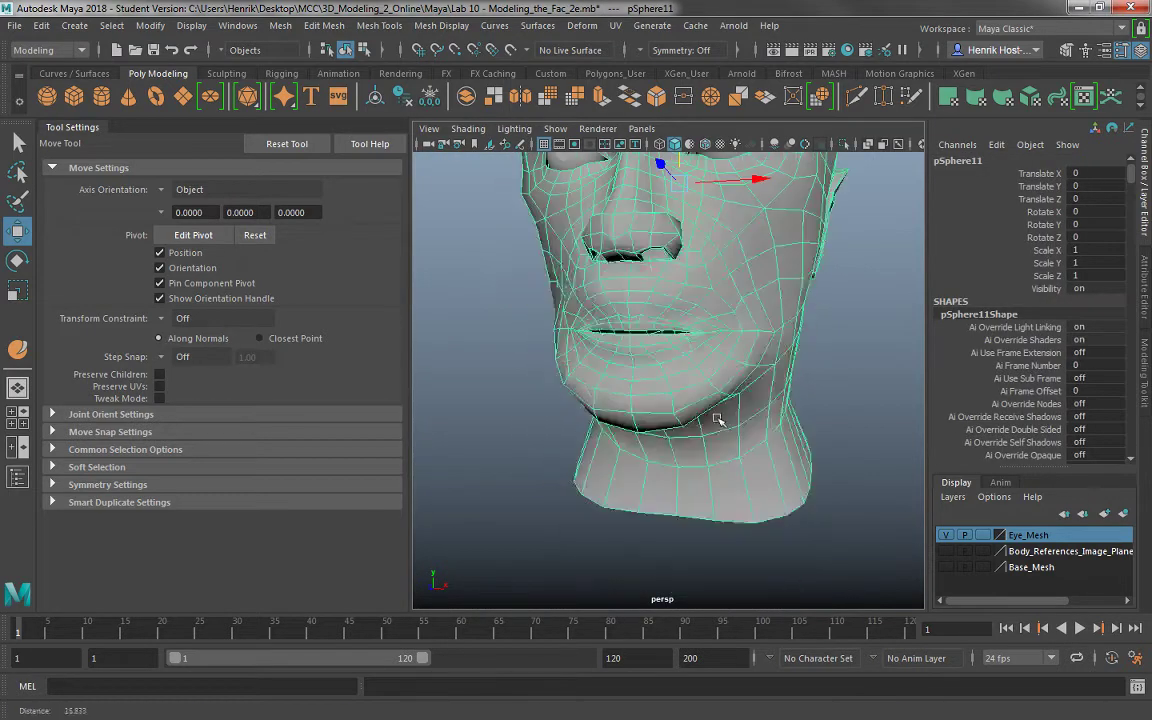
# Extrude the border edge loop of the mouth opening, move it back into the head, and scale it taller to start the mouth cavity.
pyautogui.scroll(4, 690, 390)
pyautogui.moveTo(638, 242); pyautogui.dragTo(638, 200, button='right')
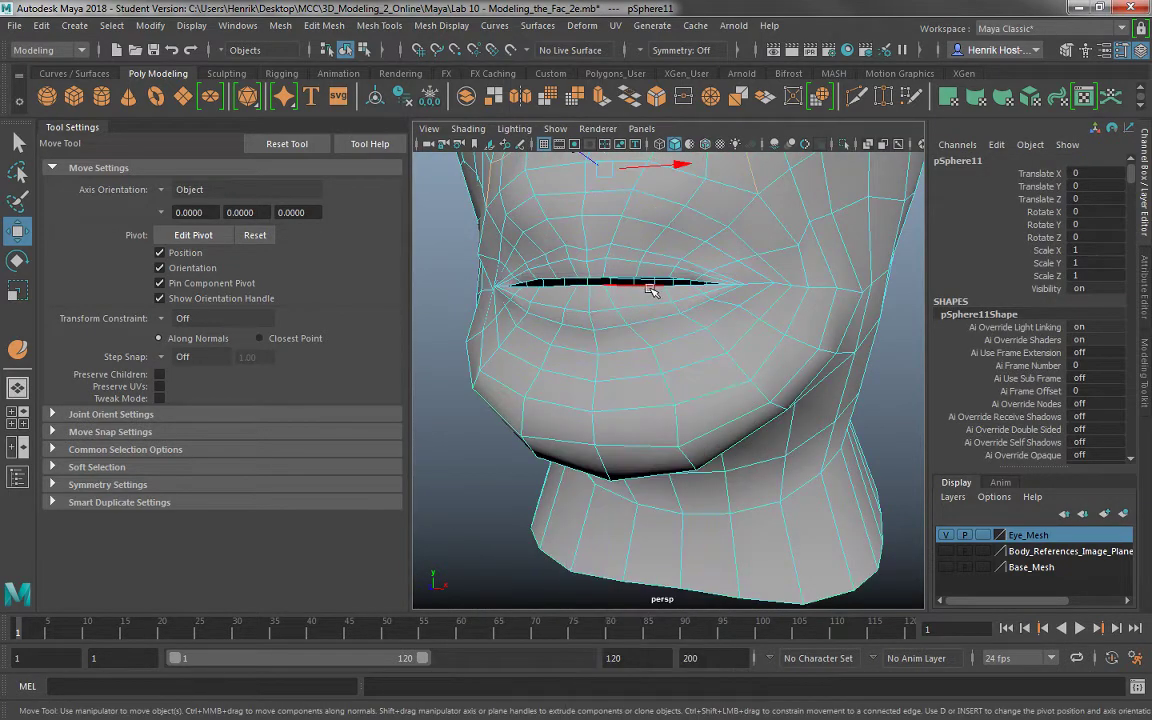
pyautogui.doubleClick(650, 289)
pyautogui.keyDown('alt'); pyautogui.moveTo(669, 337); pyautogui.dragTo(697, 332); pyautogui.keyUp('alt')
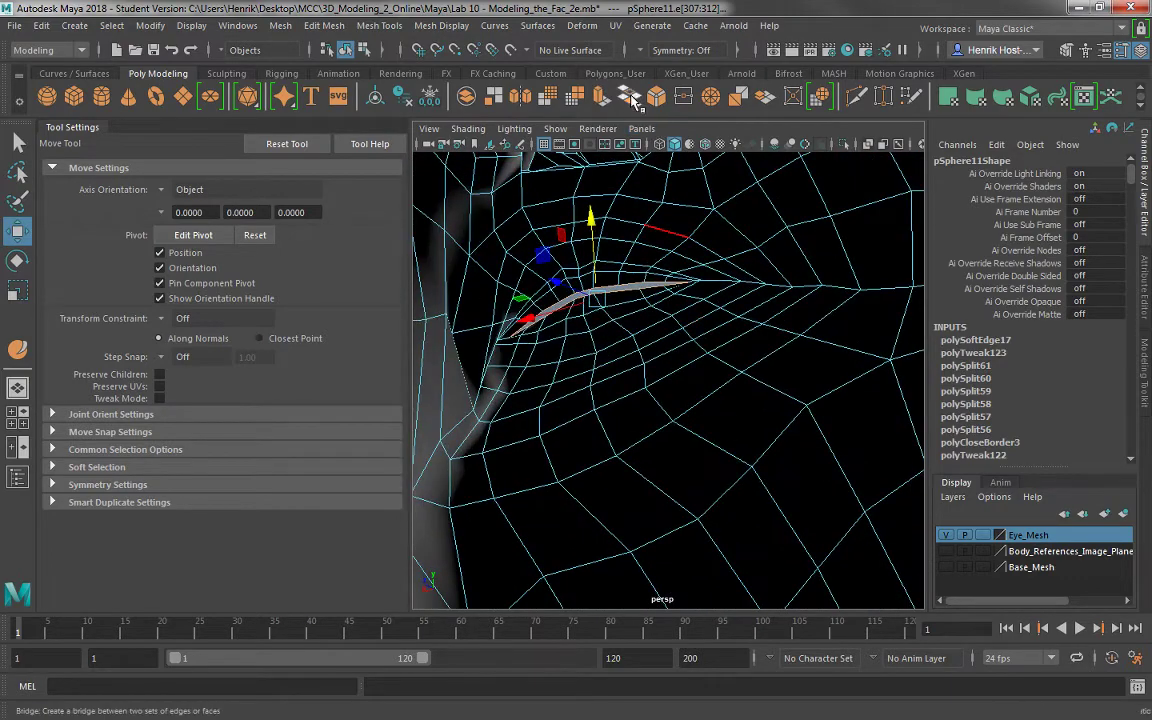
pyautogui.hotkey('ctrl', 'e')
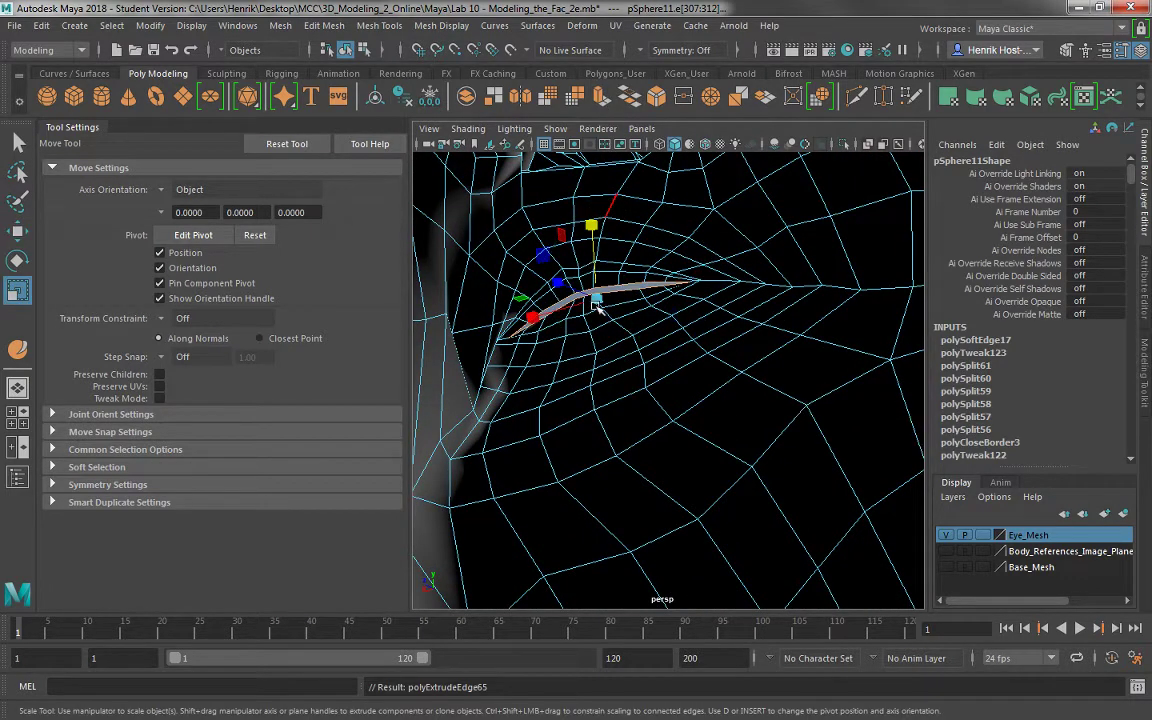
pyautogui.press('w')
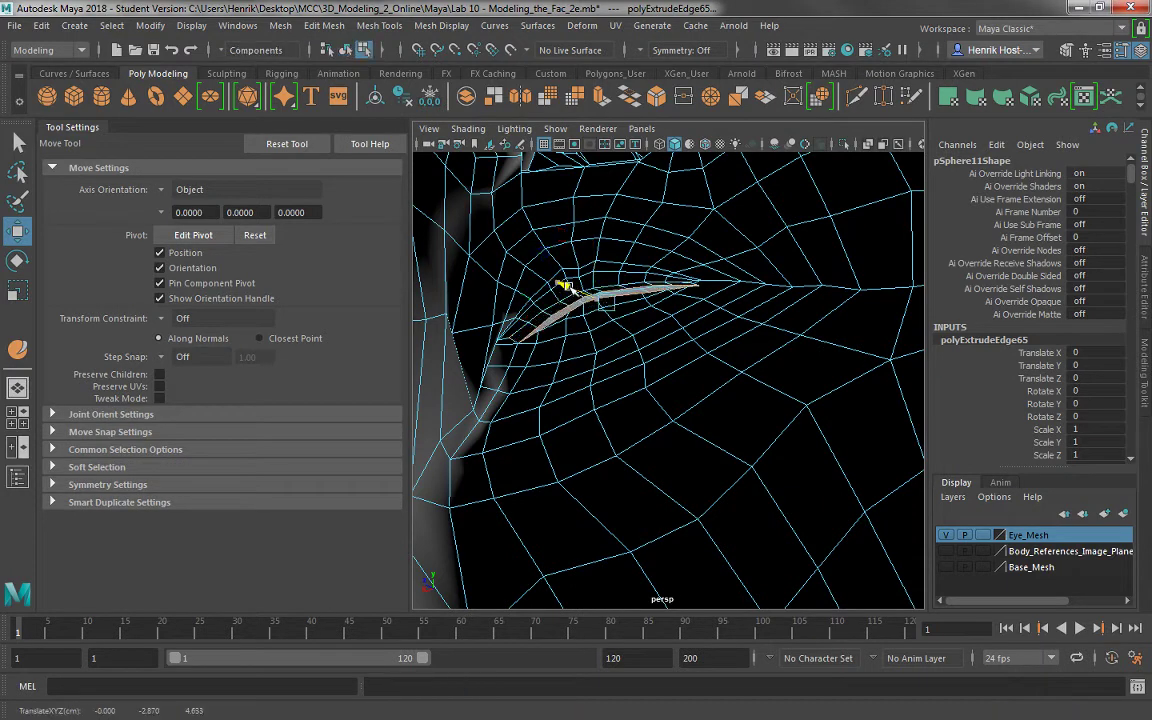
pyautogui.press('r')
pyautogui.moveTo(604, 236); pyautogui.dragTo(591, 183)
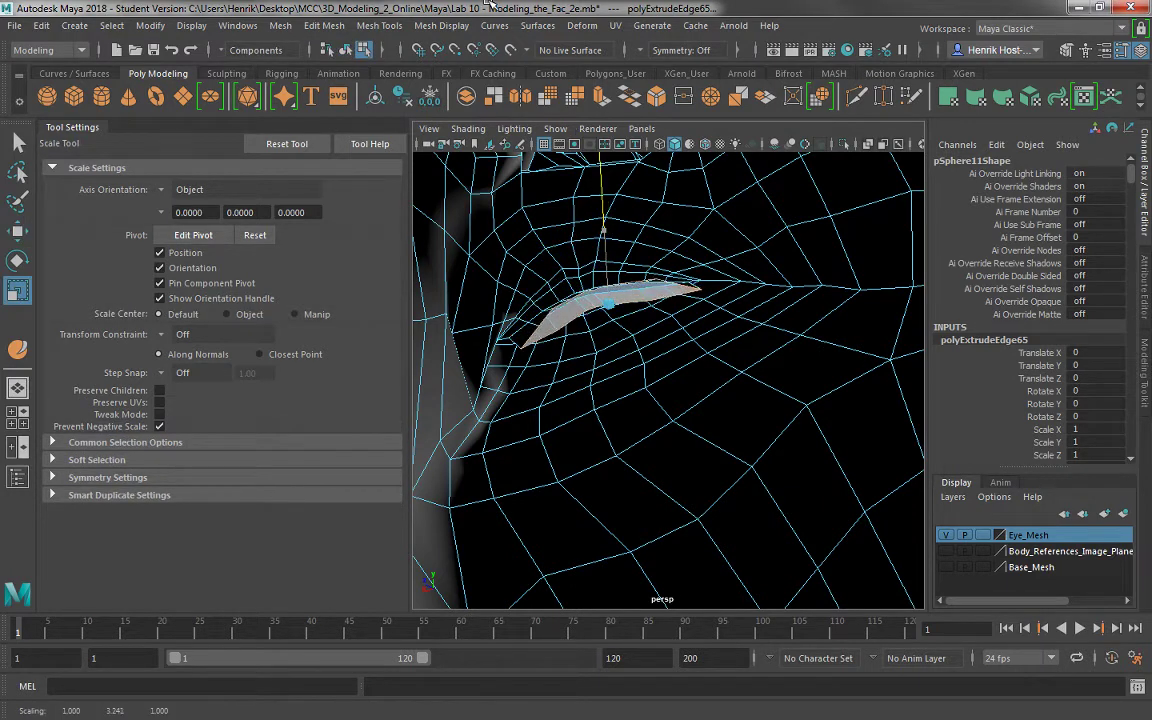
pyautogui.moveTo(604, 231); pyautogui.dragTo(552, 100)
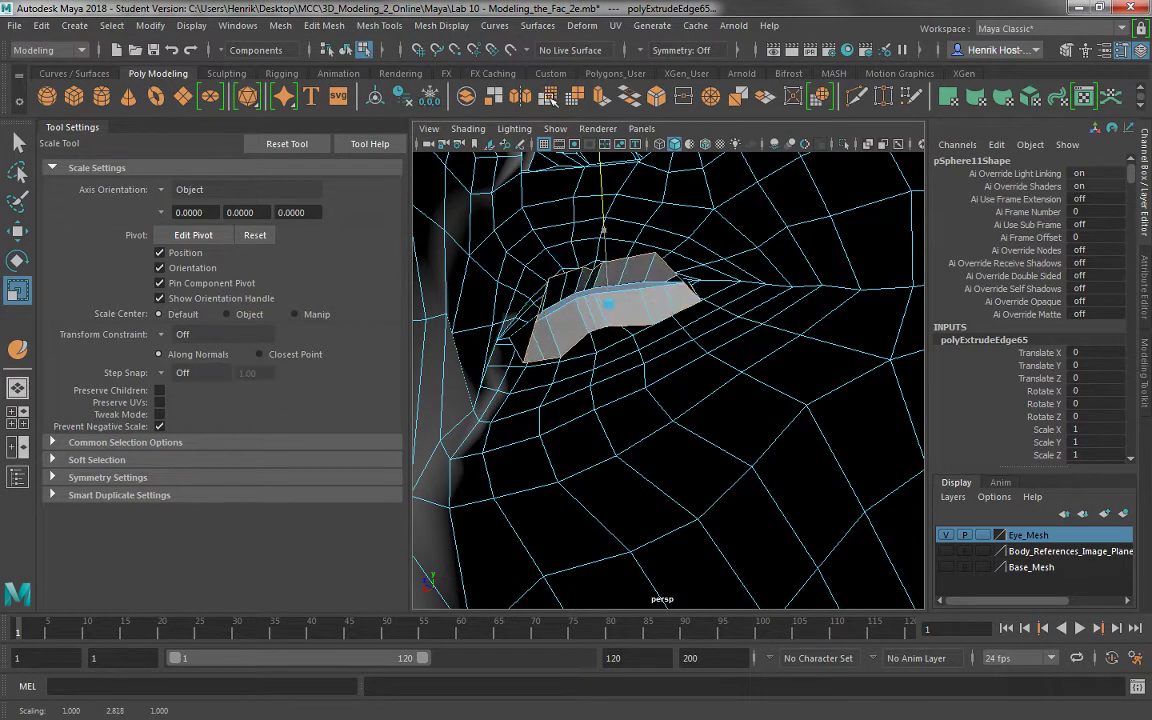
pyautogui.keyDown('alt'); pyautogui.moveTo(562, 254); pyautogui.dragTo(630, 312); pyautogui.keyUp('alt')
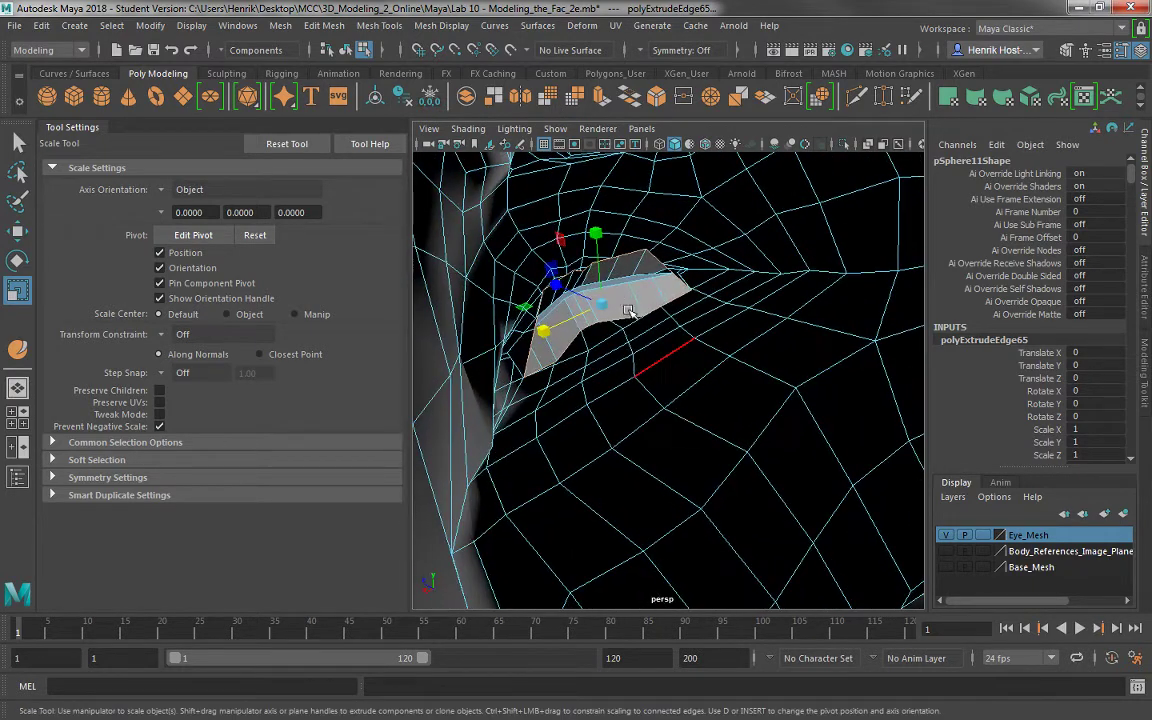
# Extrude the mouth cavity's inner border again, move it deeper and slightly up, and scale its height and width.
pyautogui.hotkey('ctrl', 'e')
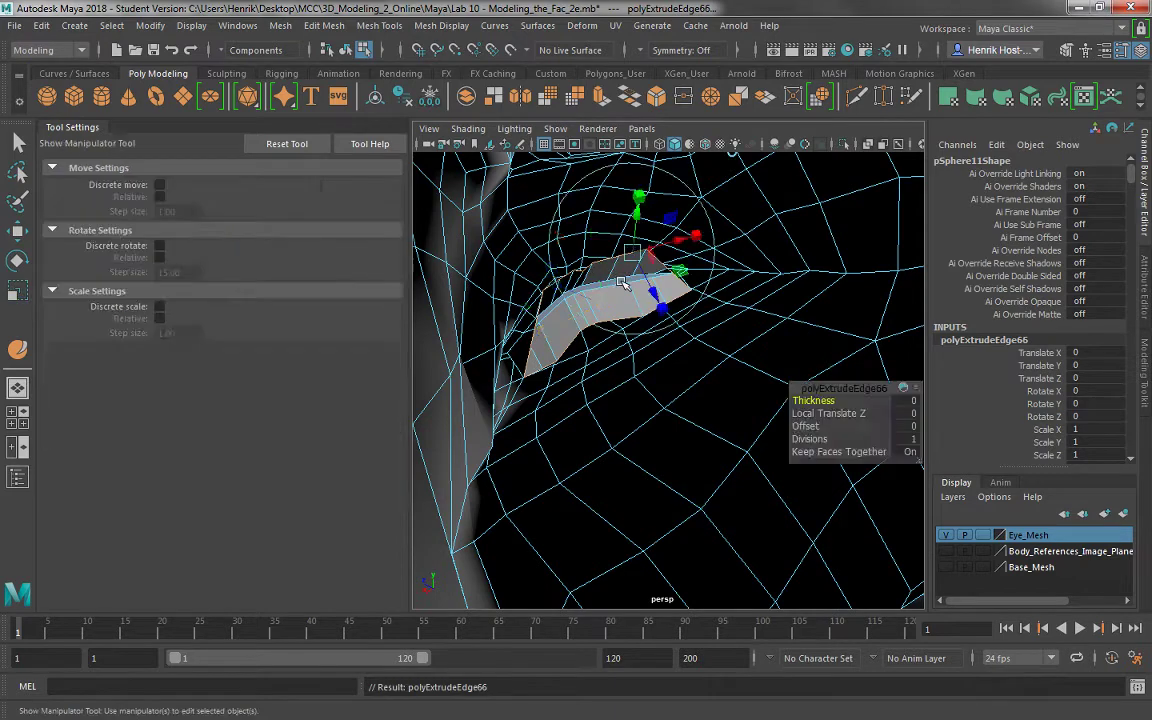
pyautogui.press('w')
pyautogui.moveTo(550, 286); pyautogui.dragTo(567, 292)
pyautogui.press('r')
pyautogui.moveTo(611, 240); pyautogui.dragTo(600, 178)
pyautogui.keyDown('alt'); pyautogui.moveTo(641, 290); pyautogui.dragTo(490, 258); pyautogui.keyUp('alt')
pyautogui.press('w')
pyautogui.moveTo(674, 232); pyautogui.dragTo(677, 222)
pyautogui.press('r')
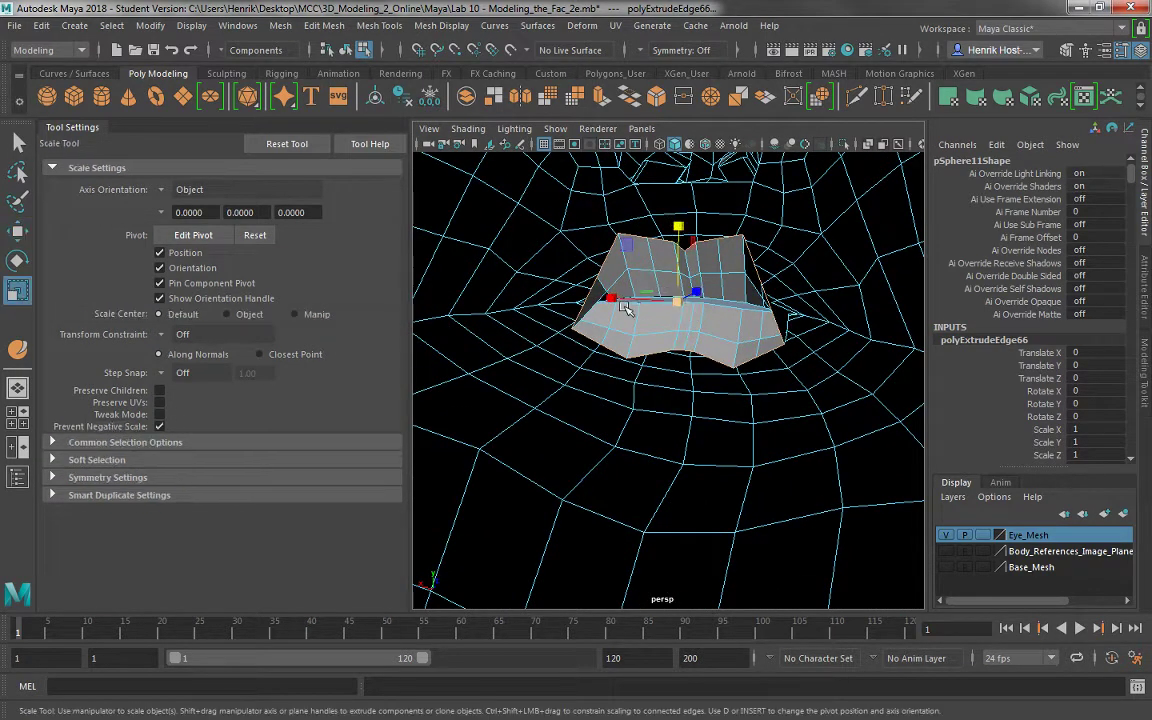
pyautogui.moveTo(599, 291)
pyautogui.mouseDown()
pyautogui.moveTo(566, 333)
pyautogui.moveTo(616, 292)
pyautogui.mouseUp()
# Extrude a third section of the mouth cavity, pull it farther back into the head, and enlarge it vertically.
pyautogui.hotkey('ctrl', 'e')
pyautogui.press('w')
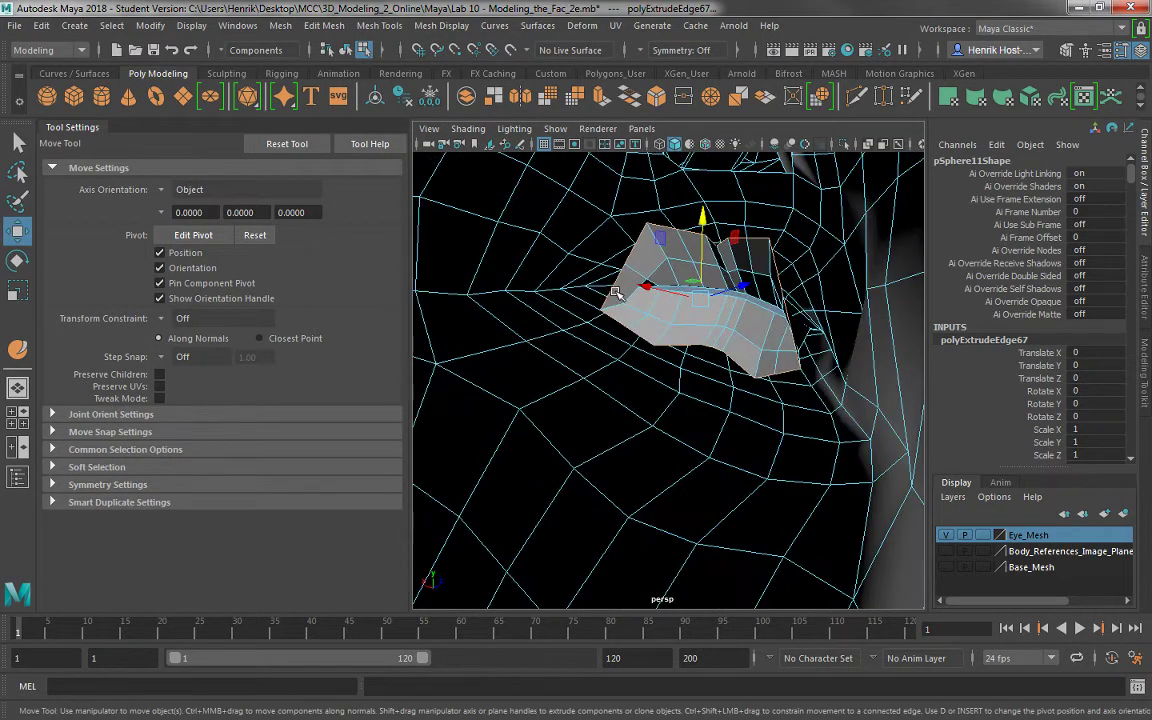
pyautogui.moveTo(745, 284); pyautogui.dragTo(723, 290)
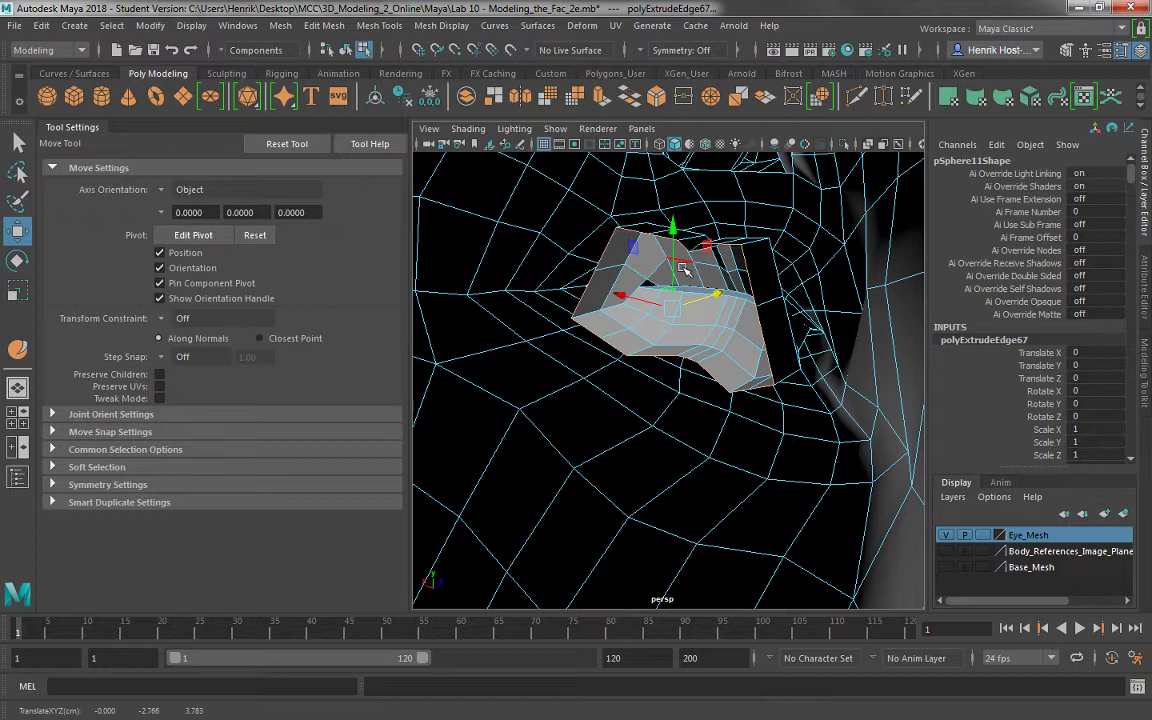
pyautogui.keyDown('alt'); pyautogui.moveTo(681, 260); pyautogui.dragTo(702, 370); pyautogui.keyUp('alt')
pyautogui.keyDown('alt'); pyautogui.moveTo(702, 370); pyautogui.dragTo(706, 276, button='right'); pyautogui.keyUp('alt')
pyautogui.press('r')
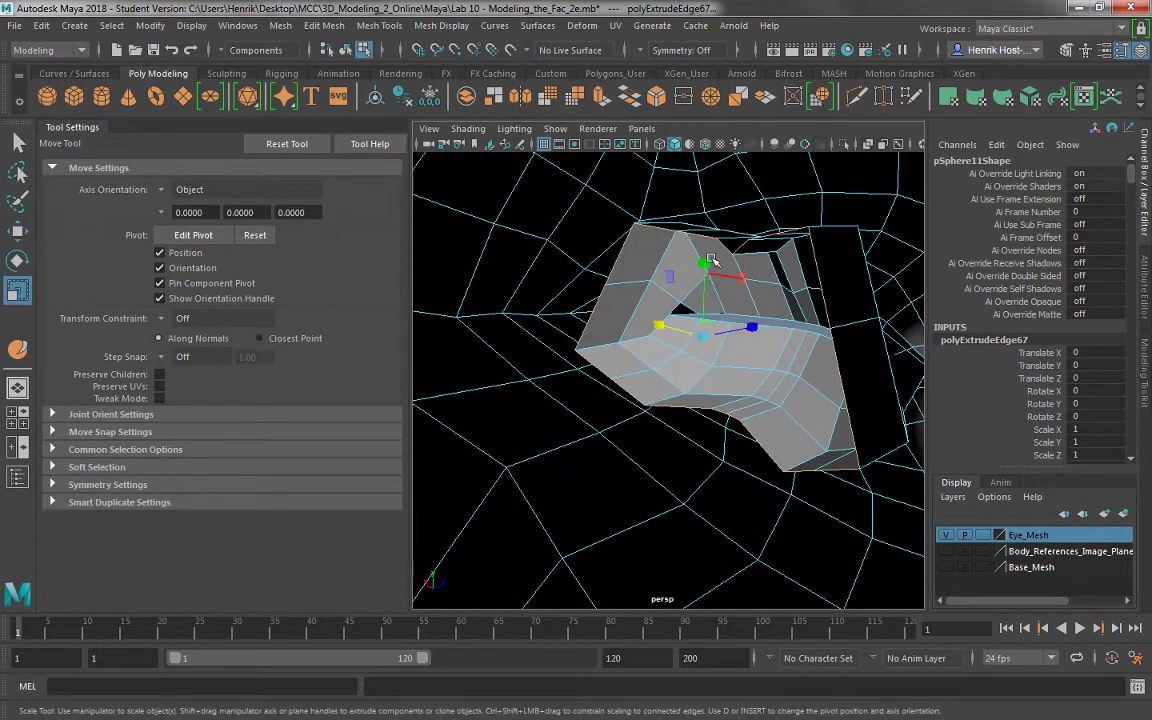
pyautogui.moveTo(704, 270)
pyautogui.mouseDown()
pyautogui.moveTo(700, 244)
pyautogui.moveTo(704, 268)
pyautogui.mouseUp()
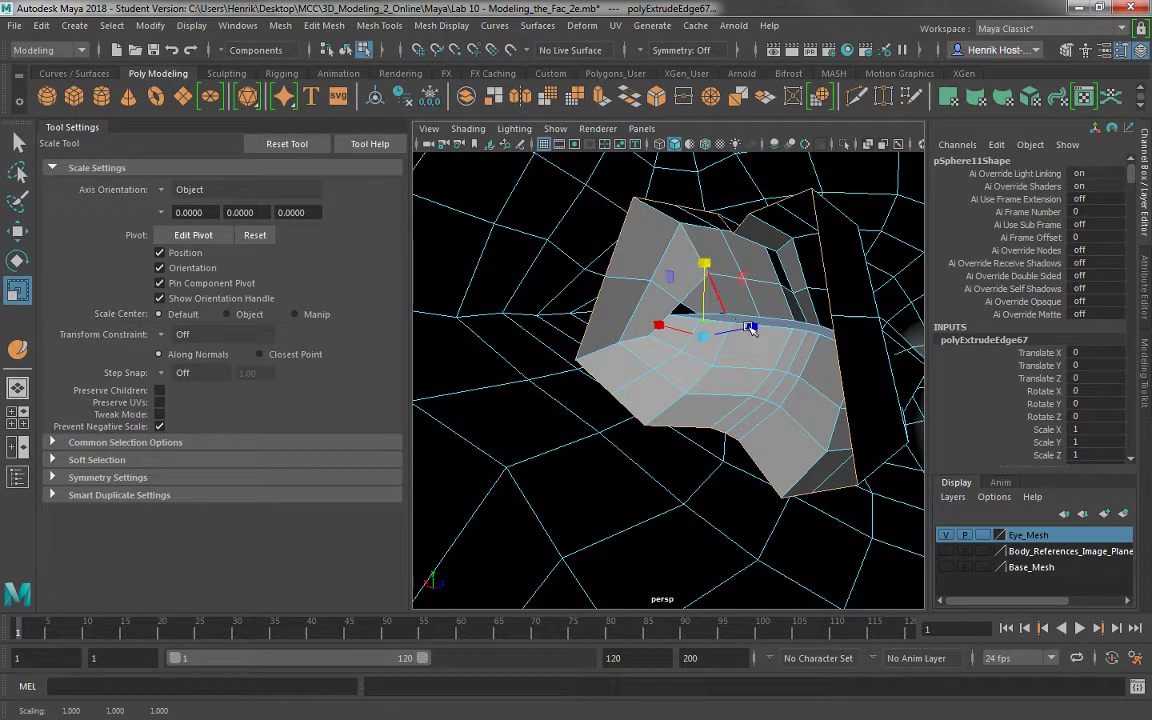
pyautogui.moveTo(751, 328); pyautogui.dragTo(703, 333)
pyautogui.press('w')
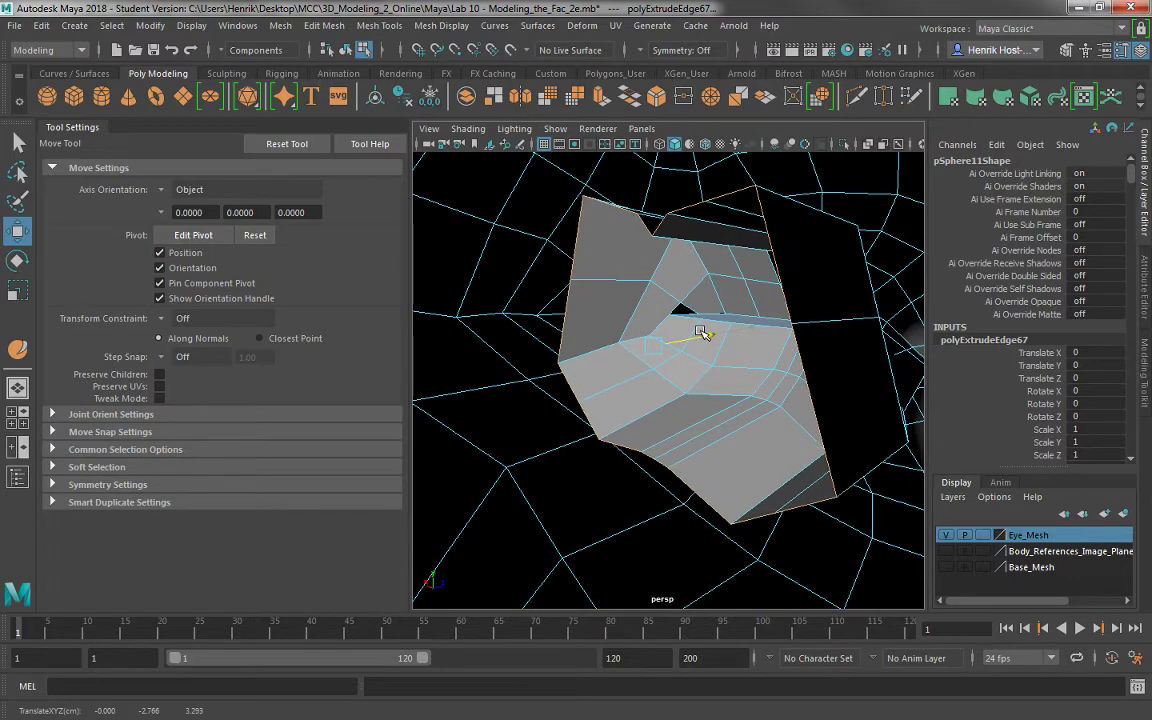
pyautogui.press('r')
pyautogui.moveTo(650, 262); pyautogui.dragTo(650, 265)
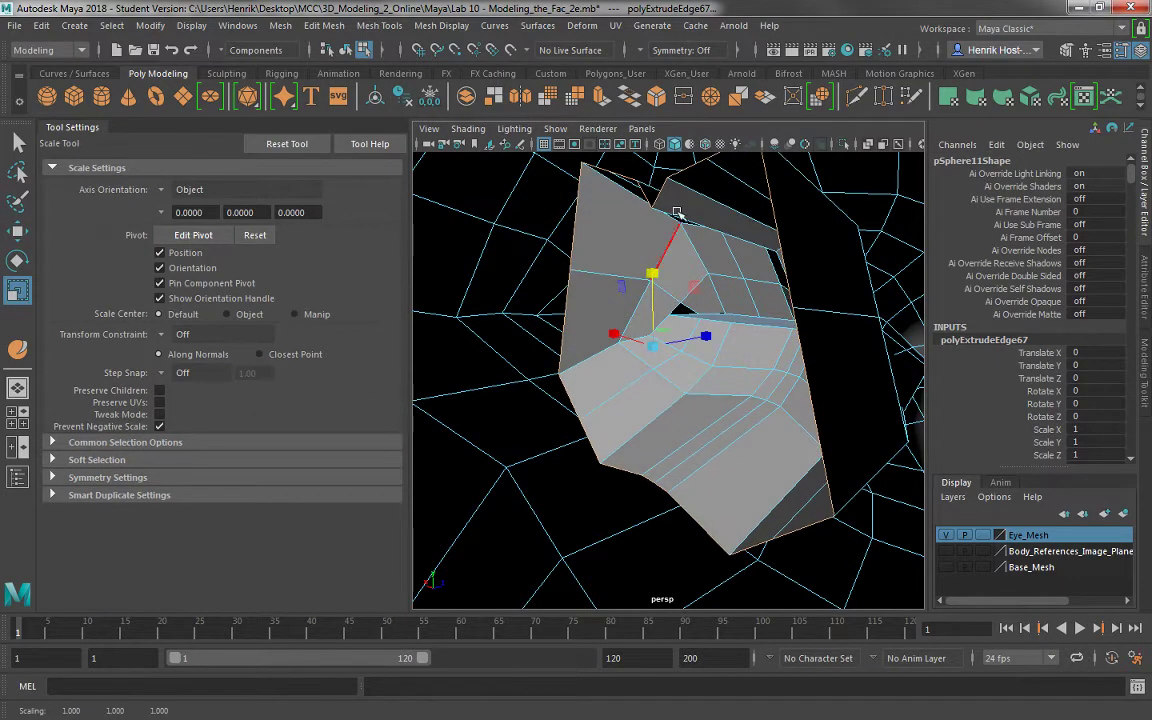
# Move the dipped middle vertex on the upper rim of the mouth cavity upward to even out the rim.
pyautogui.rightClick(688, 200)
pyautogui.moveTo(688, 200); pyautogui.dragTo(659, 202, button='right')
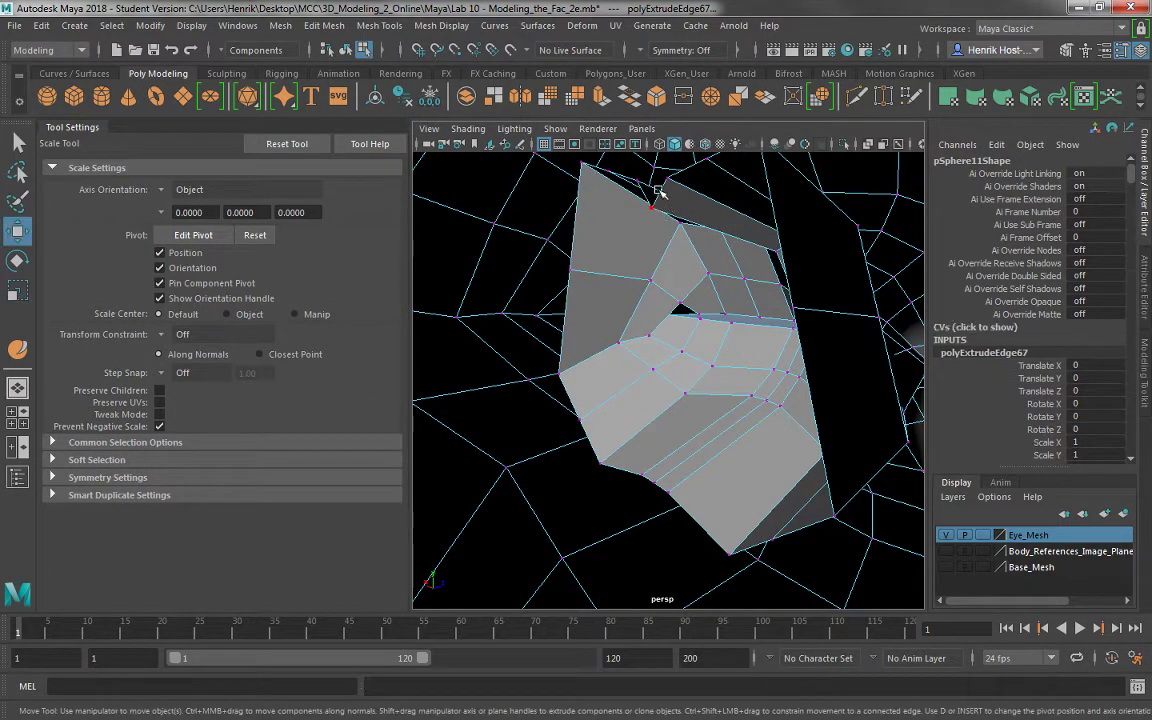
pyautogui.click(655, 208)
pyautogui.press('w')
pyautogui.moveTo(668, 185); pyautogui.dragTo(657, 148)
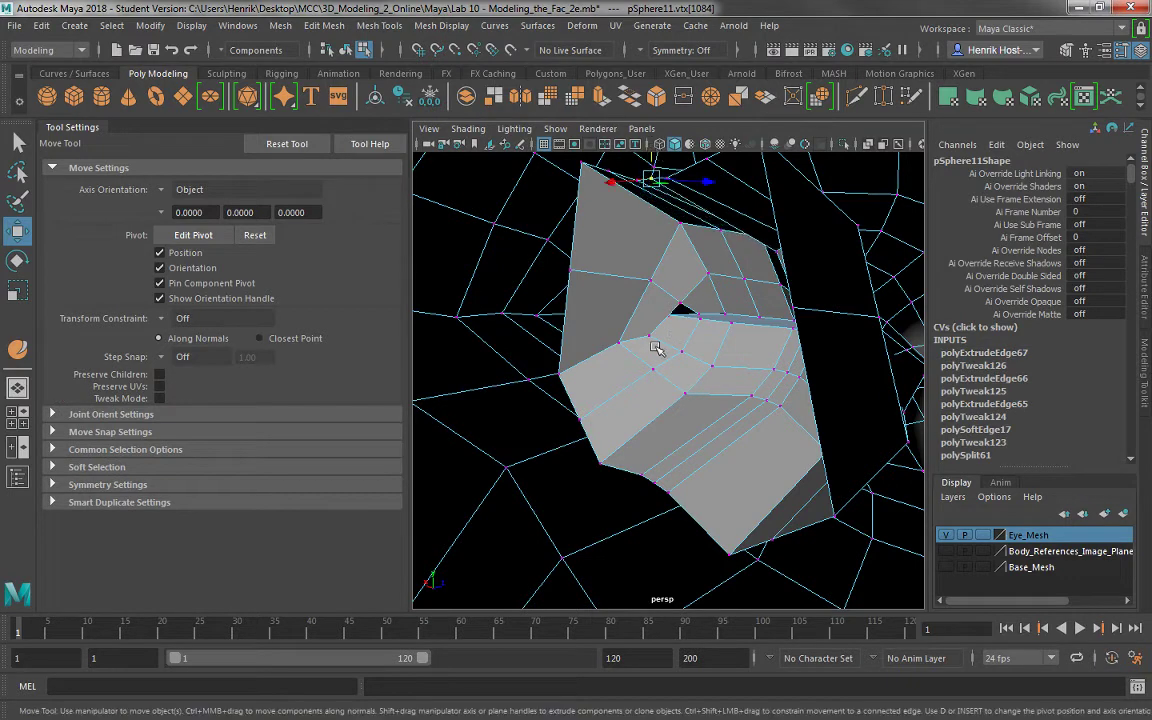
# Select the open border edge loop at the back of the mouth cavity and frame the mouth area in the side reference view.
pyautogui.moveTo(590, 314); pyautogui.dragTo(566, 182, button='right')
pyautogui.doubleClick(582, 316)
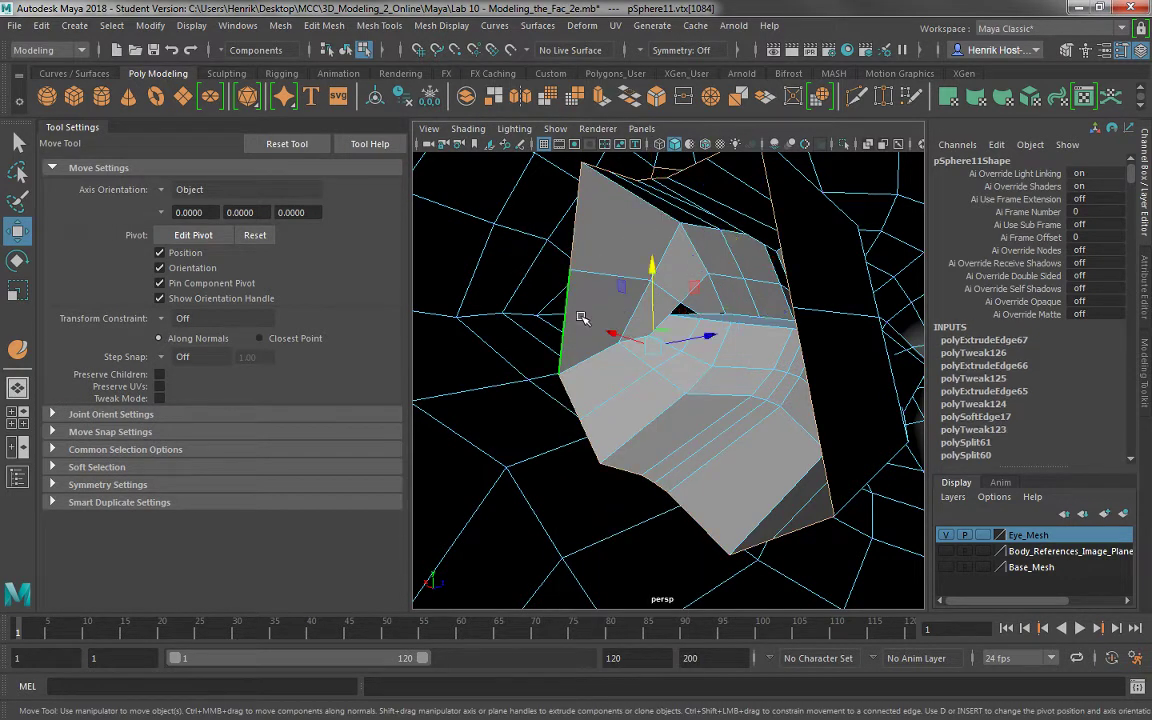
pyautogui.keyDown('alt'); pyautogui.moveTo(589, 378); pyautogui.dragTo(545, 363, button='right'); pyautogui.keyUp('alt')
pyautogui.keyDown('alt'); pyautogui.moveTo(545, 363); pyautogui.dragTo(914, 341); pyautogui.keyUp('alt')
pyautogui.keyDown('alt'); pyautogui.moveTo(914, 341); pyautogui.dragTo(728, 371, button='right'); pyautogui.keyUp('alt')
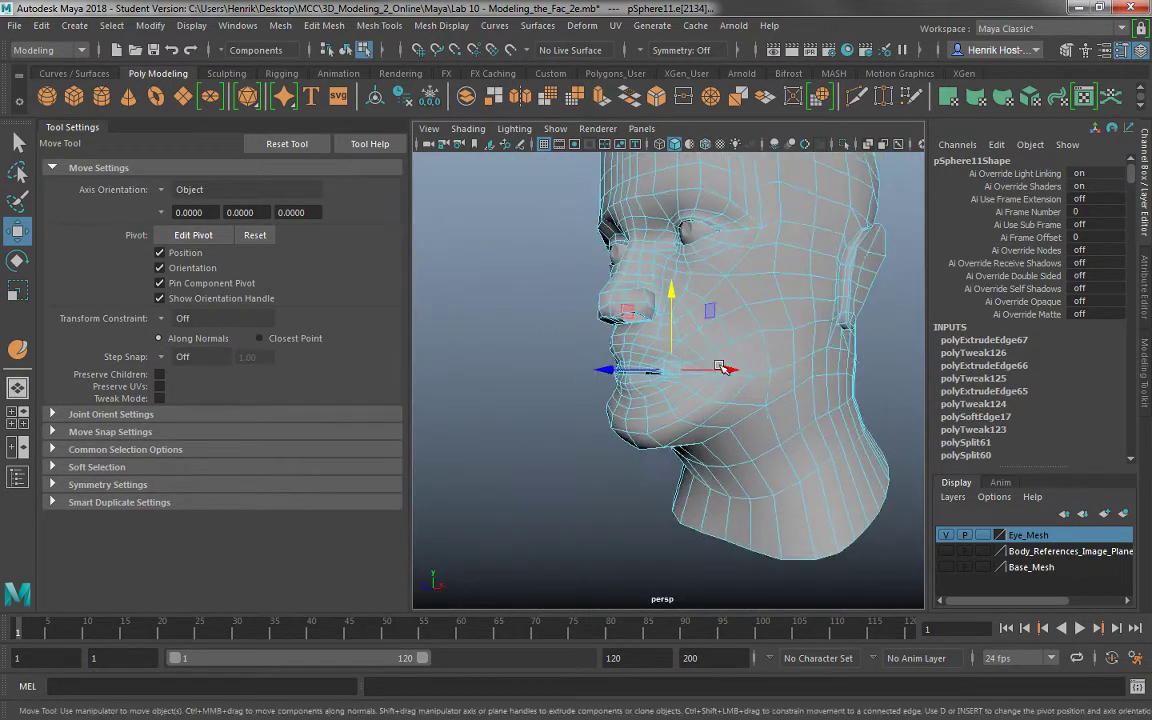
pyautogui.keyDown('alt'); pyautogui.moveTo(728, 371); pyautogui.dragTo(708, 392); pyautogui.keyUp('alt')
pyautogui.press('space')
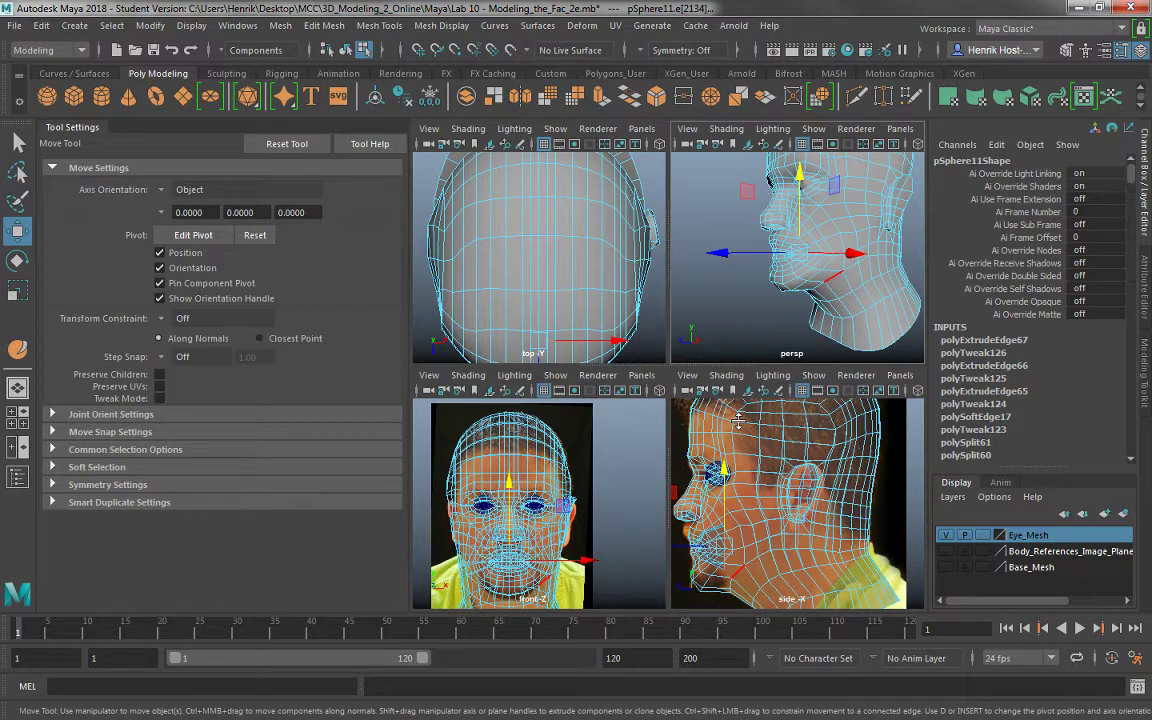
pyautogui.keyDown('alt'); pyautogui.moveTo(738, 421); pyautogui.dragTo(800, 440, button='right'); pyautogui.keyUp('alt')
pyautogui.keyDown('alt'); pyautogui.moveTo(788, 573); pyautogui.dragTo(861, 503, button='middle'); pyautogui.keyUp('alt')
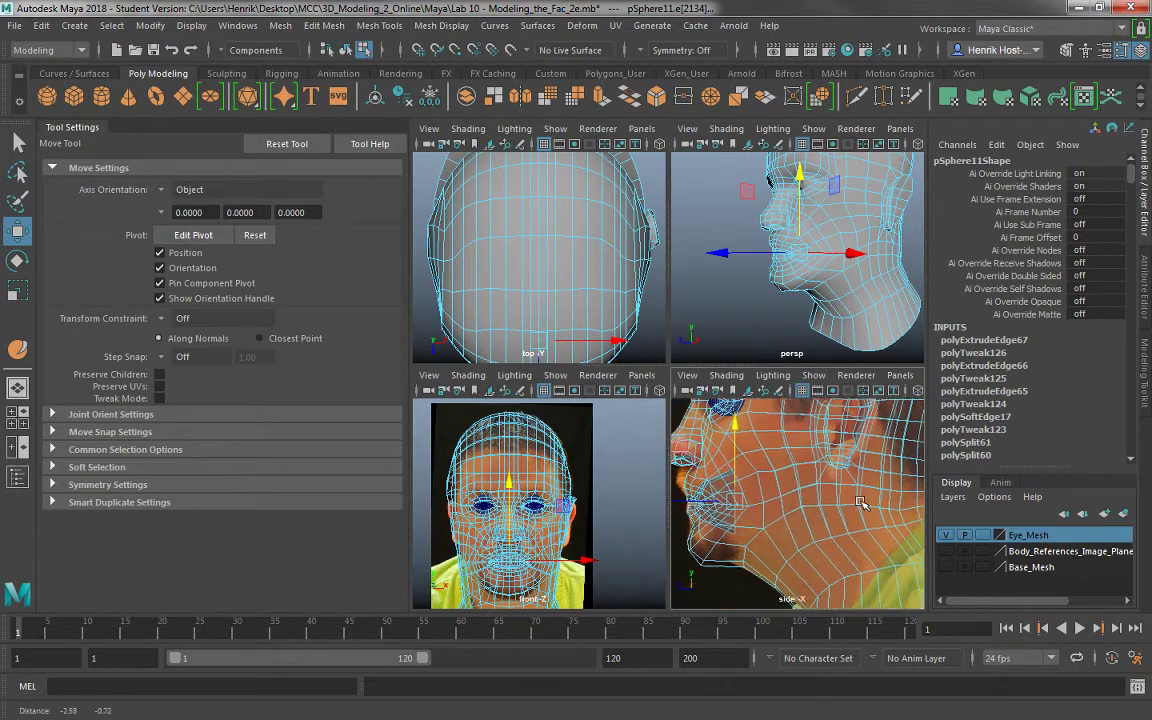
pyautogui.keyDown('alt'); pyautogui.moveTo(738, 504); pyautogui.dragTo(781, 513, button='right'); pyautogui.keyUp('alt')
pyautogui.keyDown('alt'); pyautogui.moveTo(781, 513); pyautogui.dragTo(793, 511, button='middle'); pyautogui.keyUp('alt')
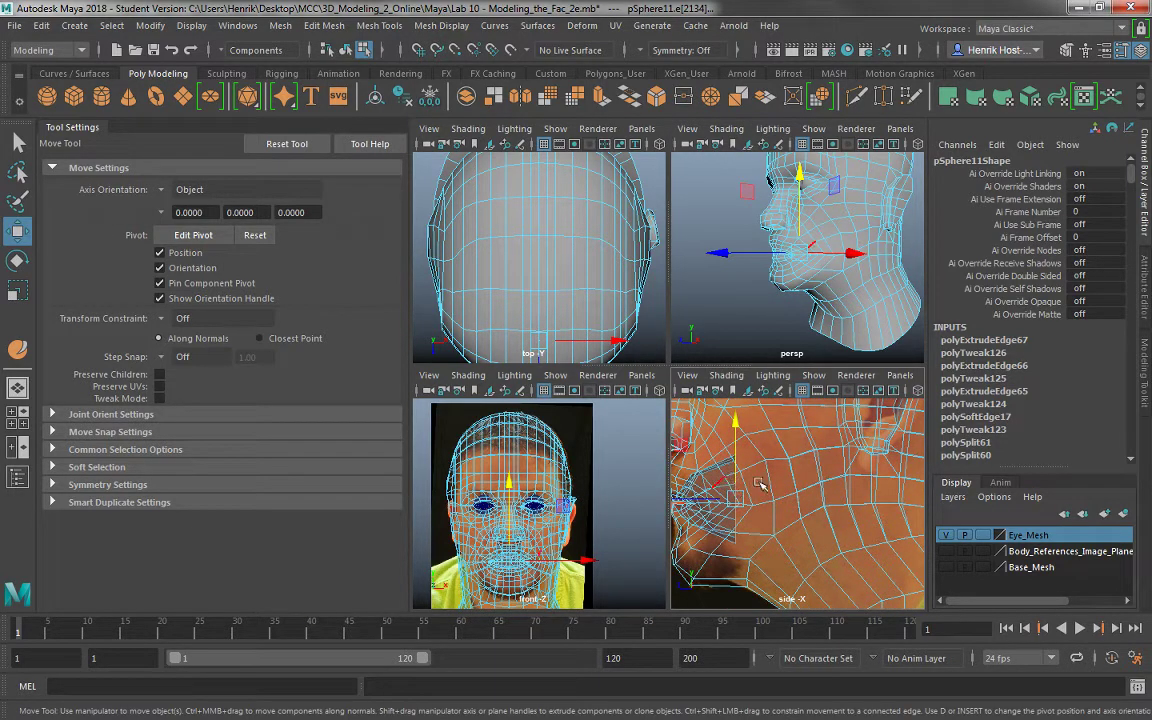
pyautogui.keyDown('alt'); pyautogui.moveTo(801, 538); pyautogui.dragTo(820, 524, button='right'); pyautogui.keyUp('alt')
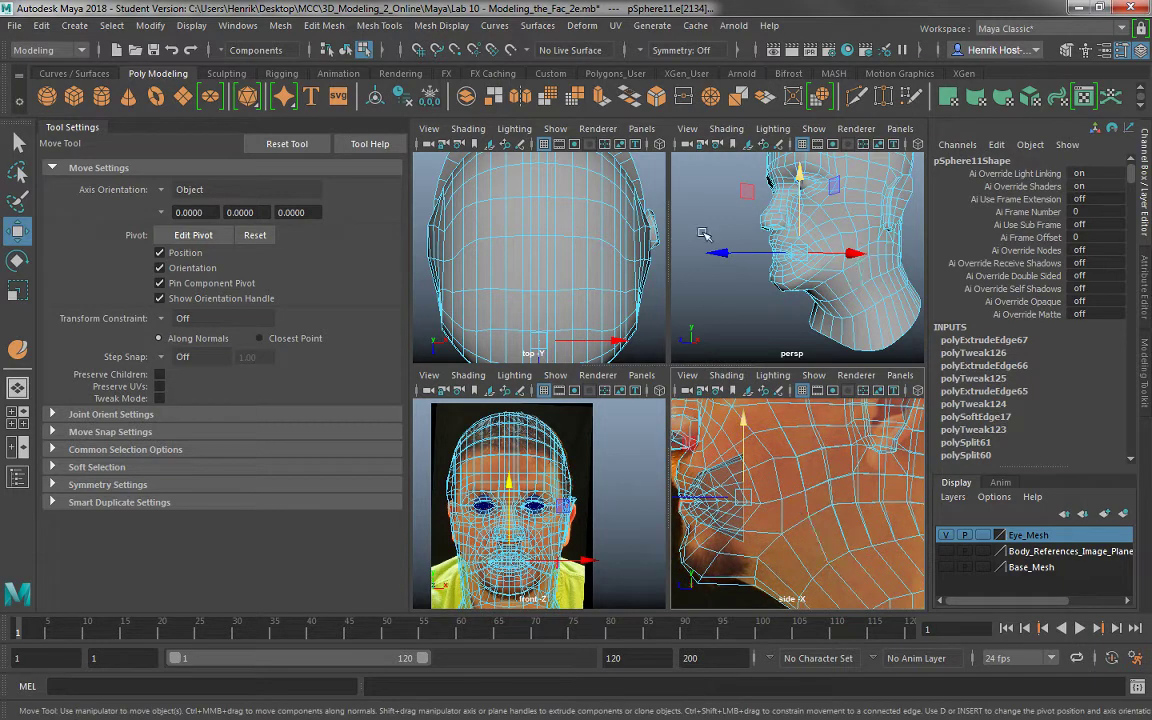
# Extrude the selected border toward the back of the head, scale it down slightly, rotate it, and lower it a little.
pyautogui.click(602, 104)
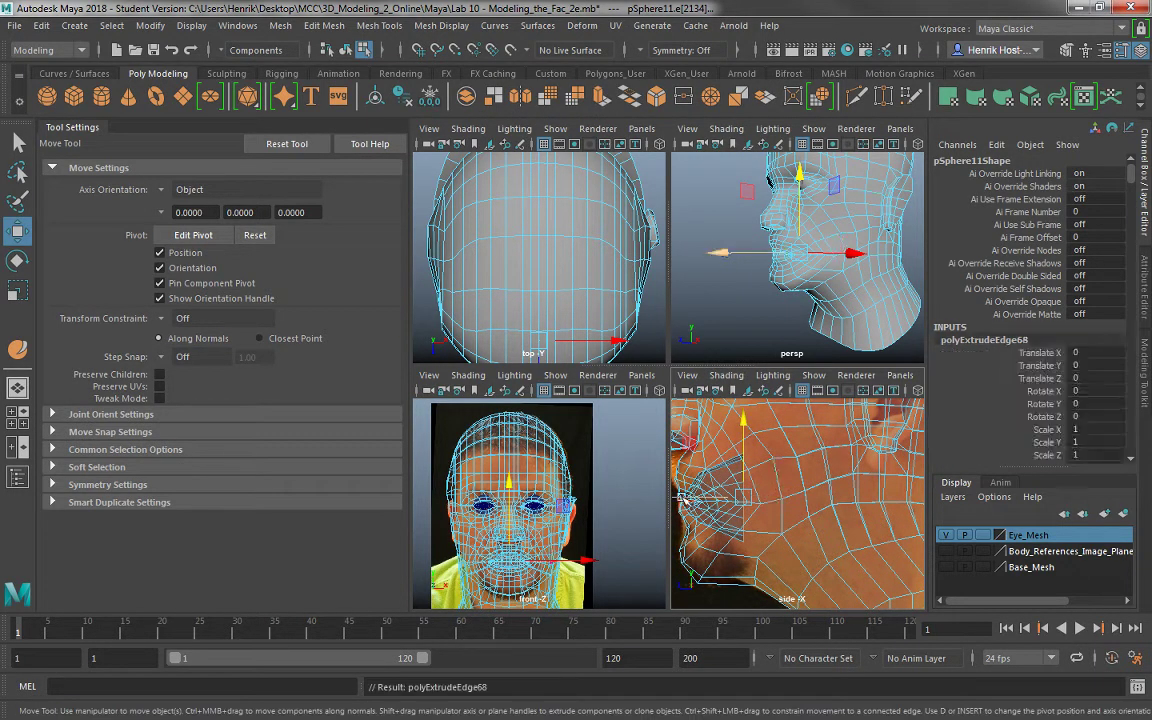
pyautogui.moveTo(702, 502); pyautogui.dragTo(722, 505)
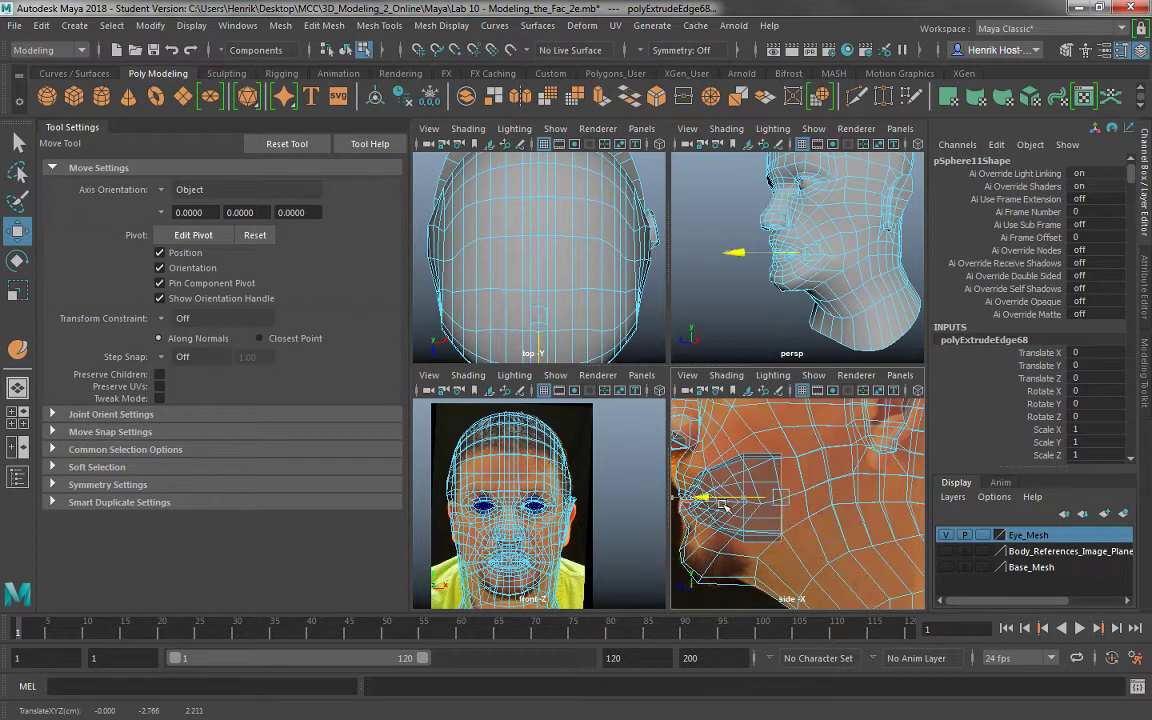
pyautogui.press('r')
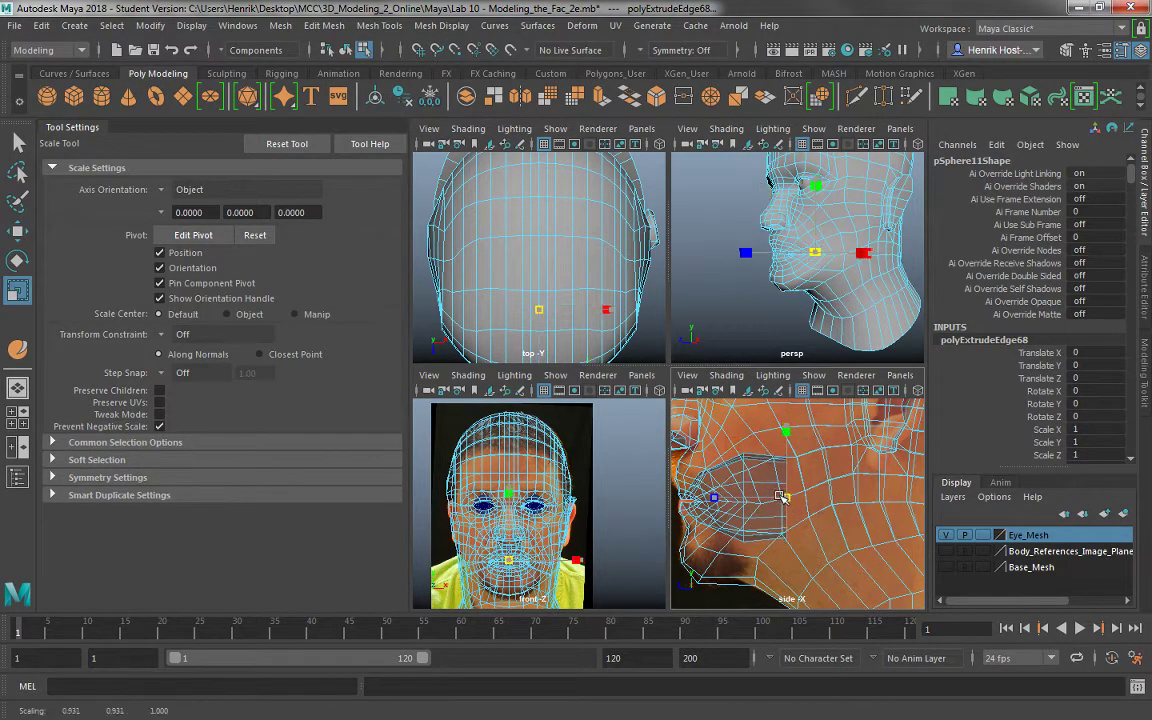
pyautogui.press('e')
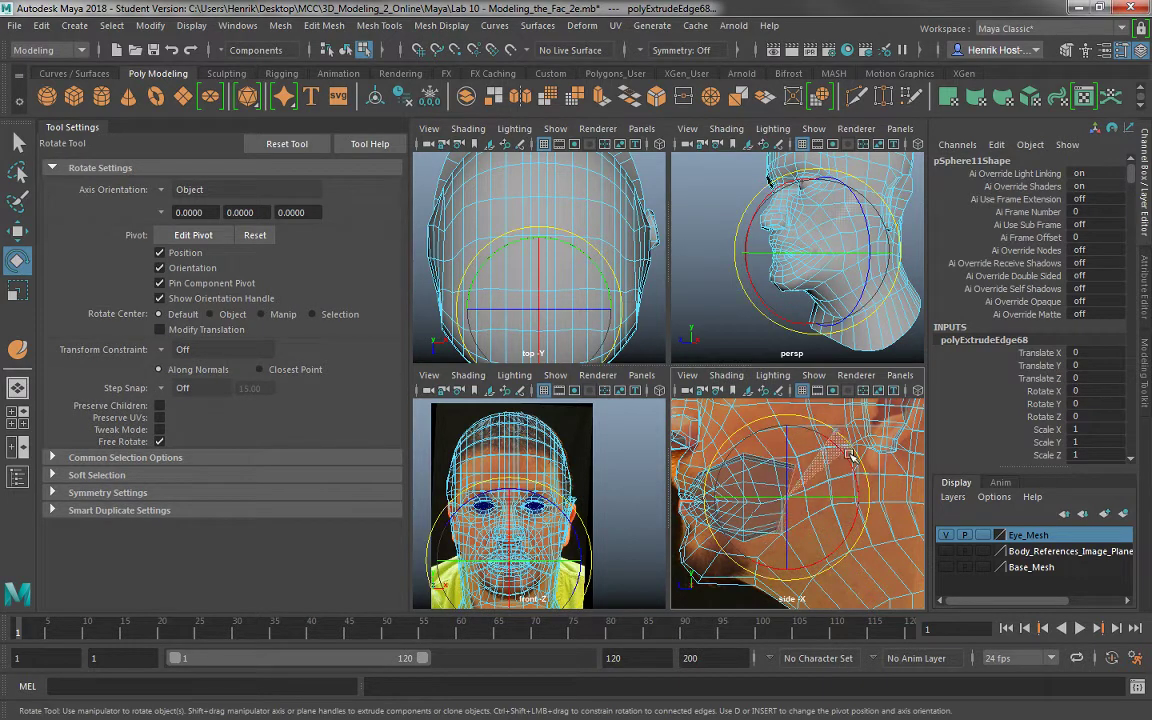
pyautogui.press('w')
pyautogui.moveTo(786, 419); pyautogui.dragTo(787, 425)
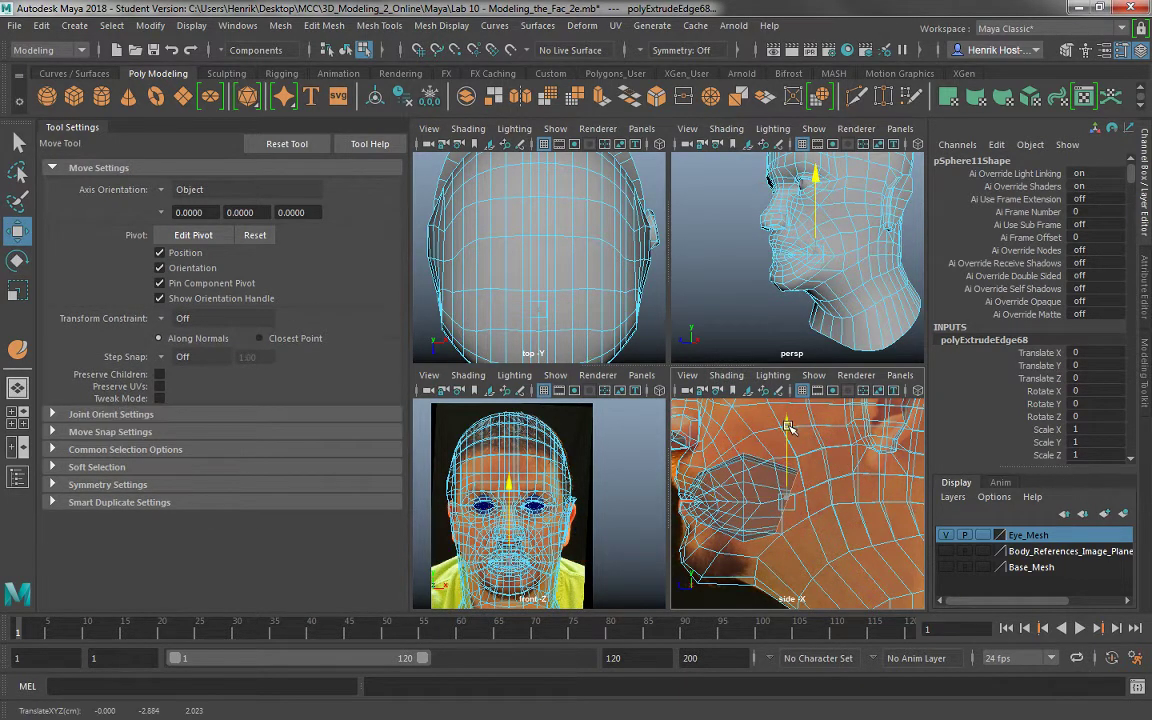
# Extrude the cavity border back and down toward the throat, then shrink and rotate the new section.
pyautogui.hotkey('ctrl', 'e')
pyautogui.press('w')
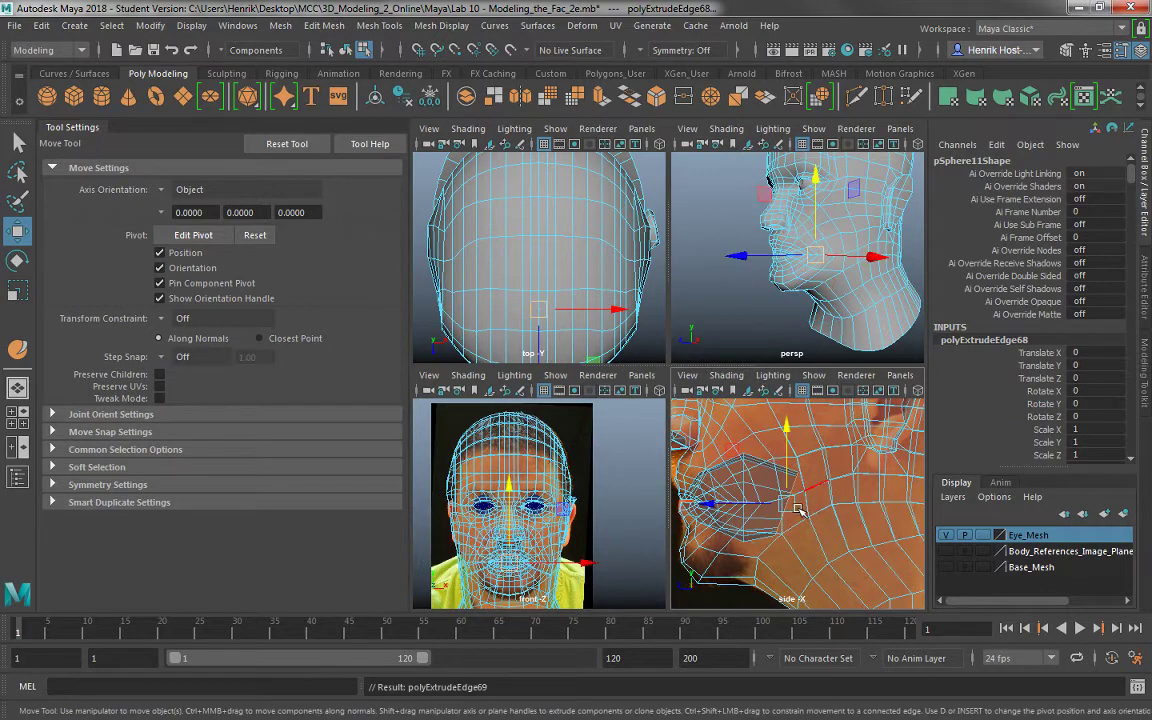
pyautogui.moveTo(793, 507); pyautogui.dragTo(822, 540)
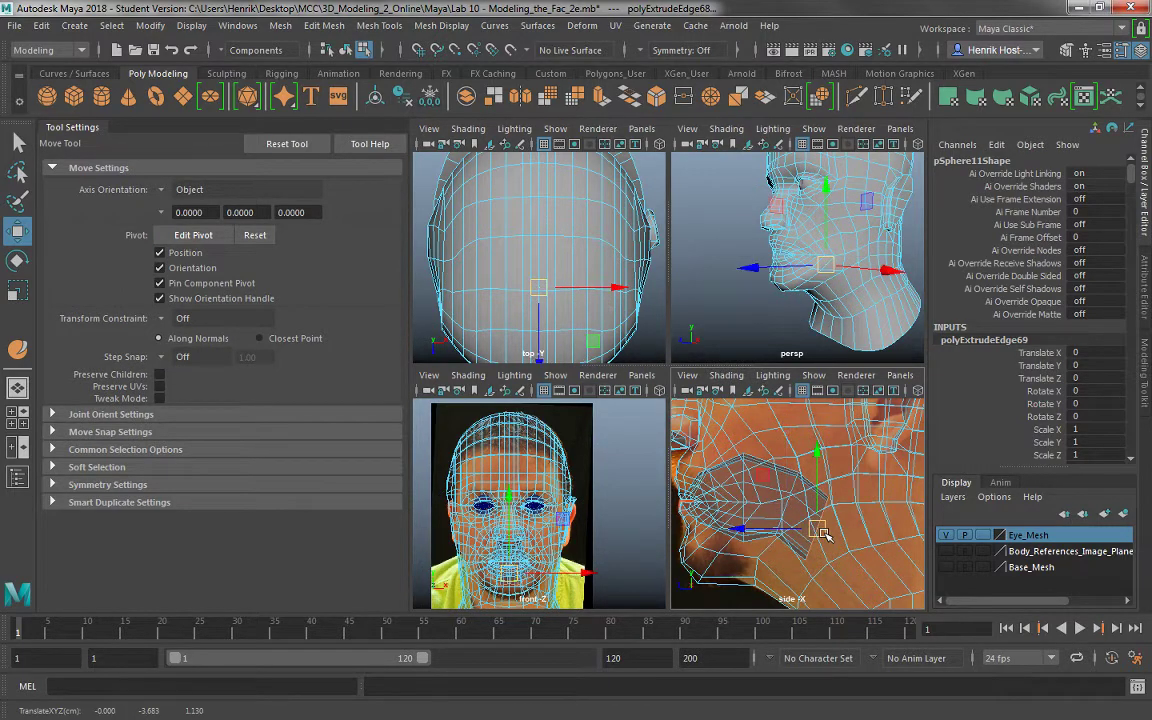
pyautogui.press('r')
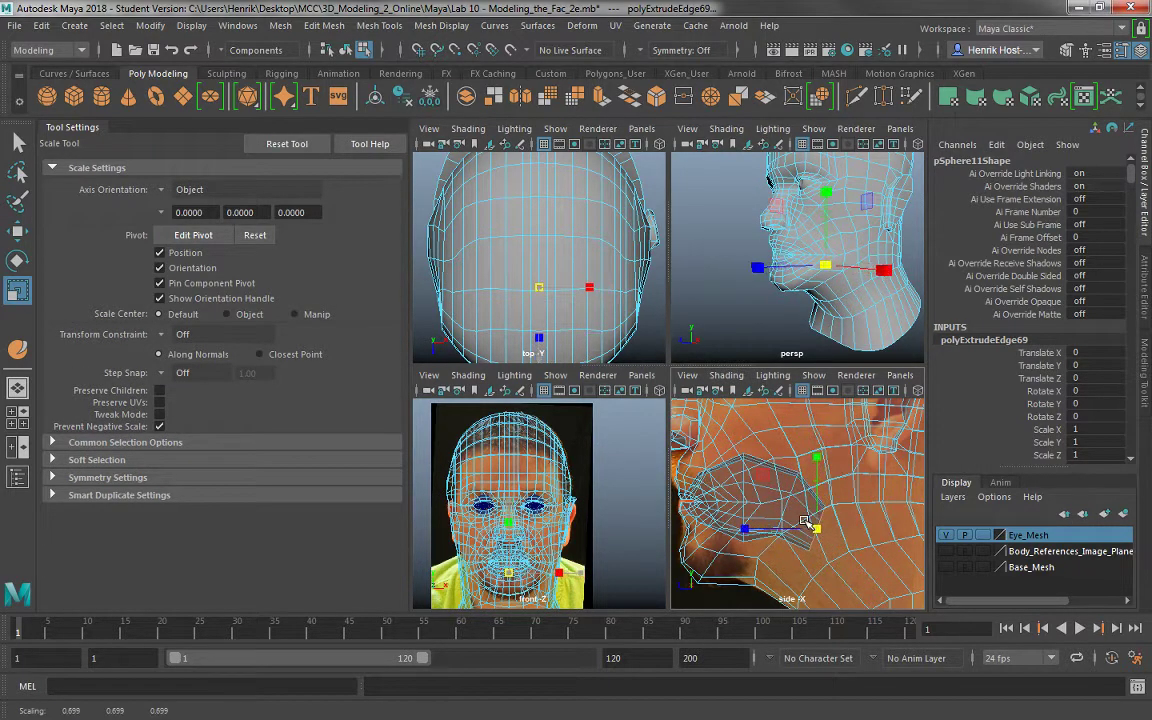
pyautogui.press('e')
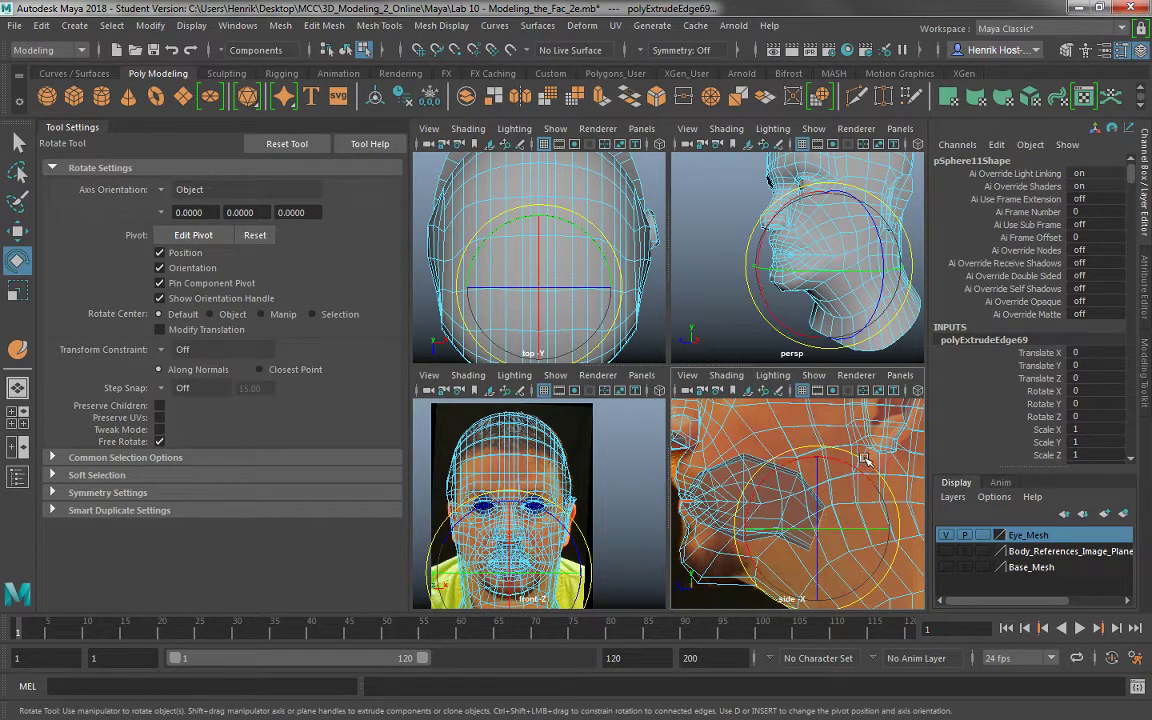
pyautogui.press('r')
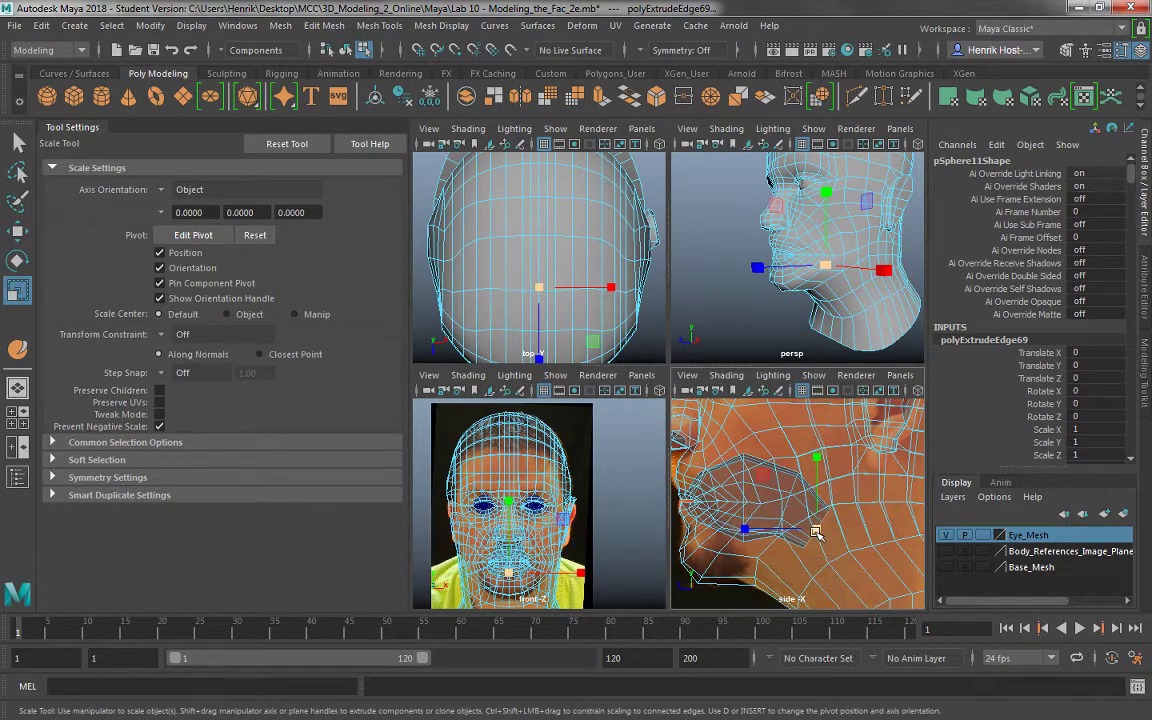
# Extrude another throat section farther back and down, rotate and scale it, and inspect the cavity from inside the head.
pyautogui.press('w')
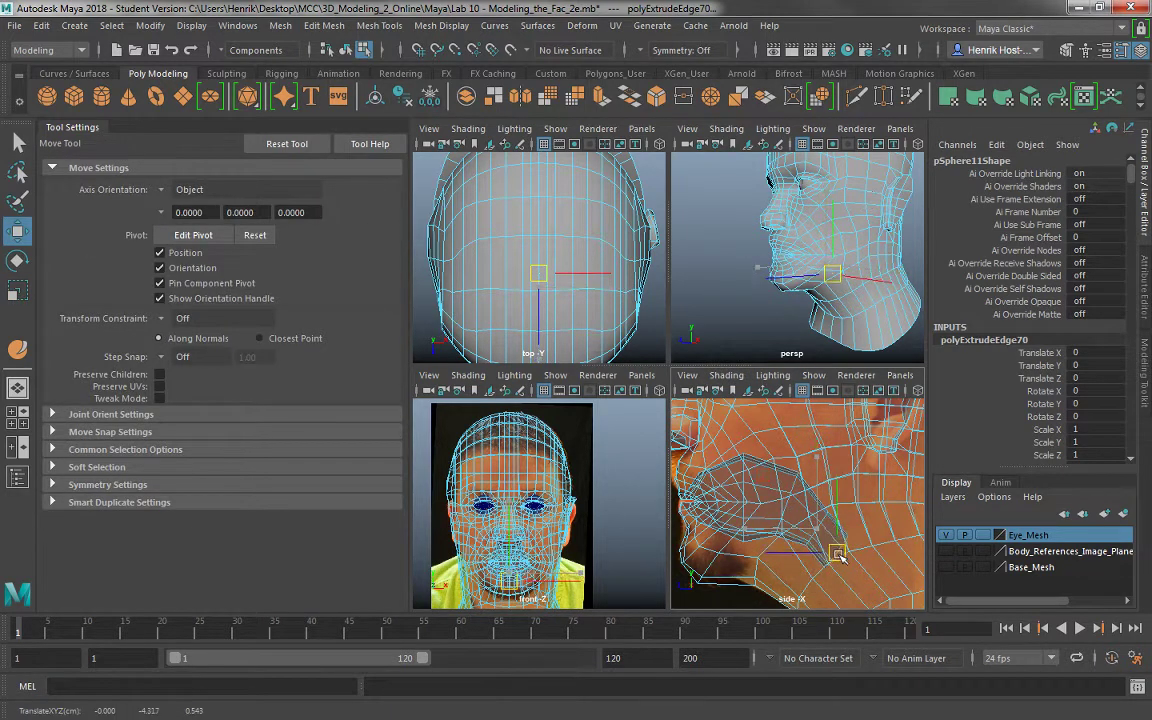
pyautogui.press('e')
pyautogui.press('r')
pyautogui.moveTo(833, 552); pyautogui.dragTo(804, 553)
pyautogui.keyDown('alt'); pyautogui.moveTo(820, 305); pyautogui.dragTo(560, 232); pyautogui.keyUp('alt')
pyautogui.scroll(5, 737, 275)
pyautogui.keyDown('alt'); pyautogui.moveTo(736, 274); pyautogui.dragTo(797, 316); pyautogui.keyUp('alt')
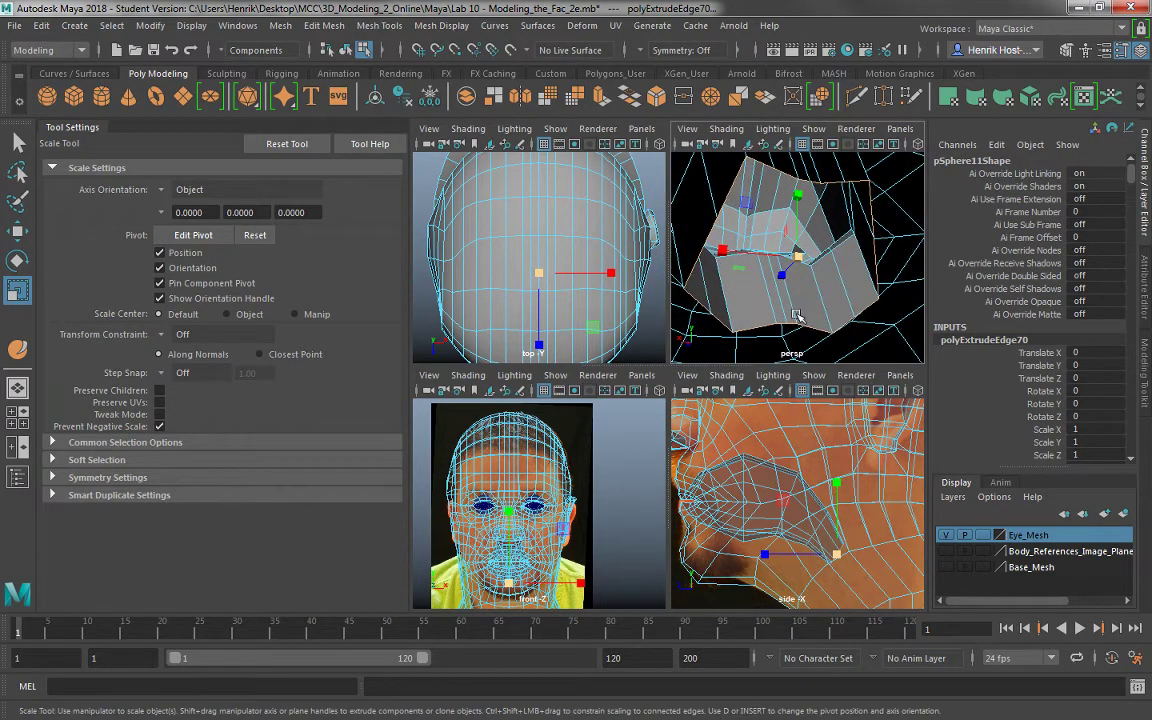
# Fill the open hole at the end of the throat and Multi-Cut a horizontal edge across the new cap.
pyautogui.keyDown('shift'); pyautogui.moveTo(798, 298); pyautogui.dragTo(718, 457, button='right'); pyautogui.keyUp('shift')
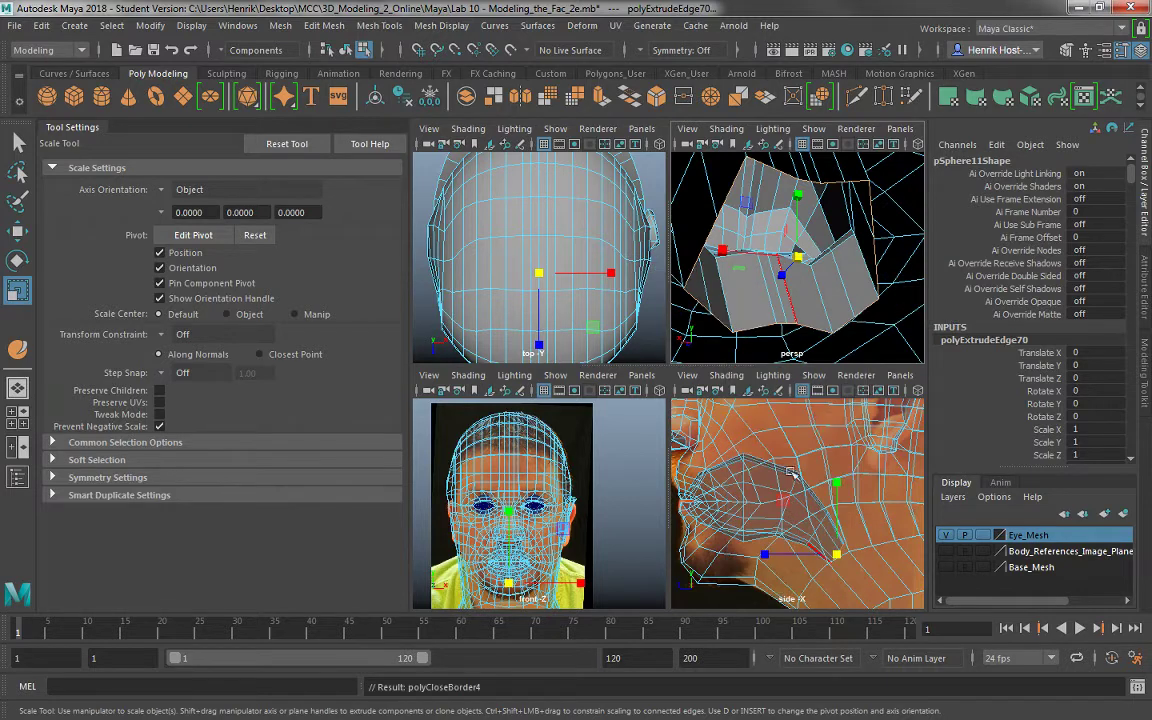
pyautogui.click(855, 103)
pyautogui.keyDown('alt'); pyautogui.moveTo(824, 198); pyautogui.dragTo(706, 212); pyautogui.keyUp('alt')
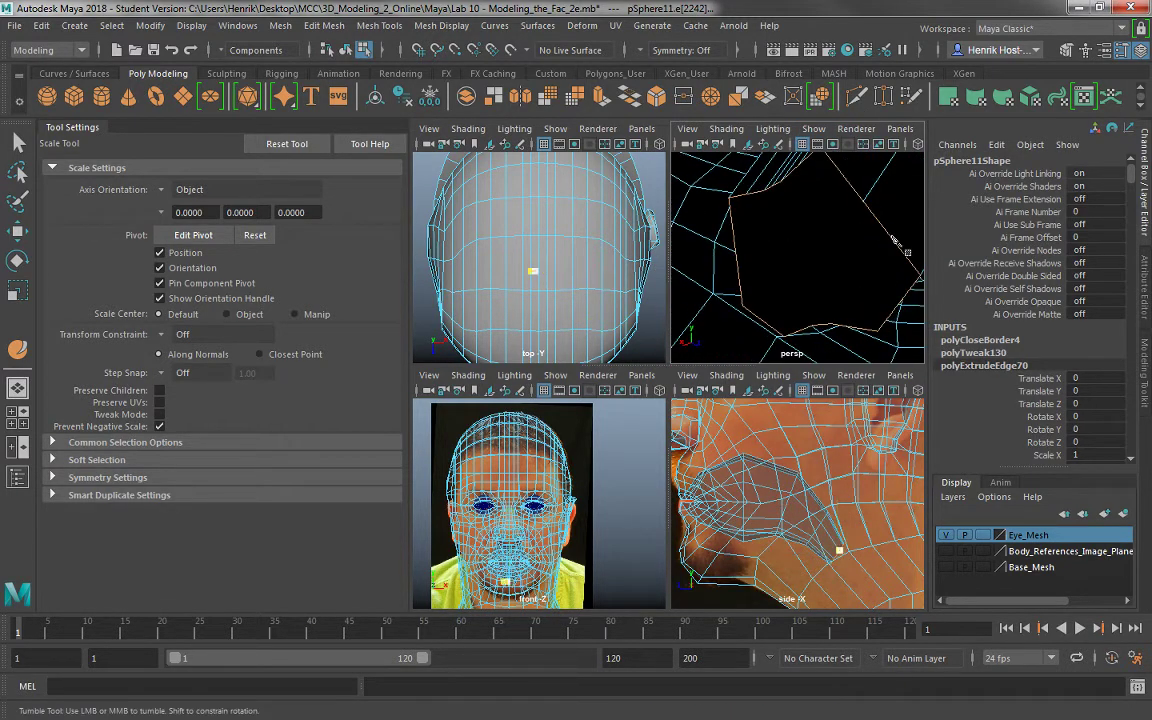
pyautogui.click(864, 202)
pyautogui.keyDown('alt'); pyautogui.moveTo(838, 229); pyautogui.dragTo(914, 234); pyautogui.keyUp('alt')
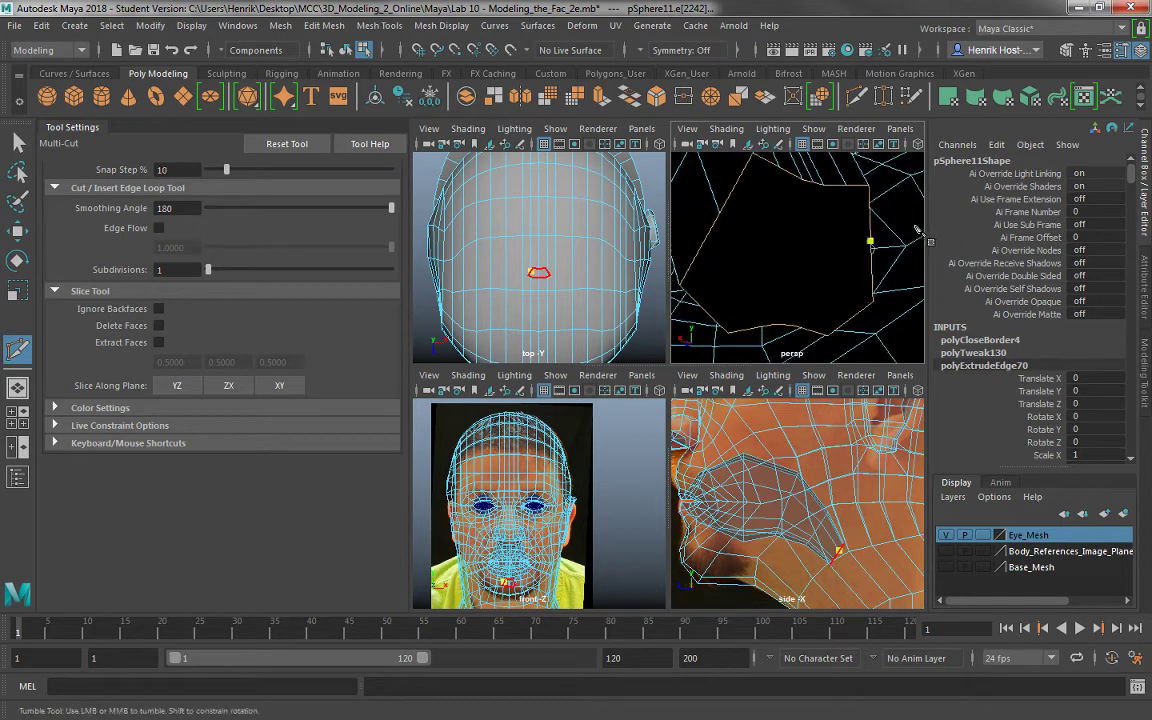
pyautogui.click(720, 212)
pyautogui.press('Return')
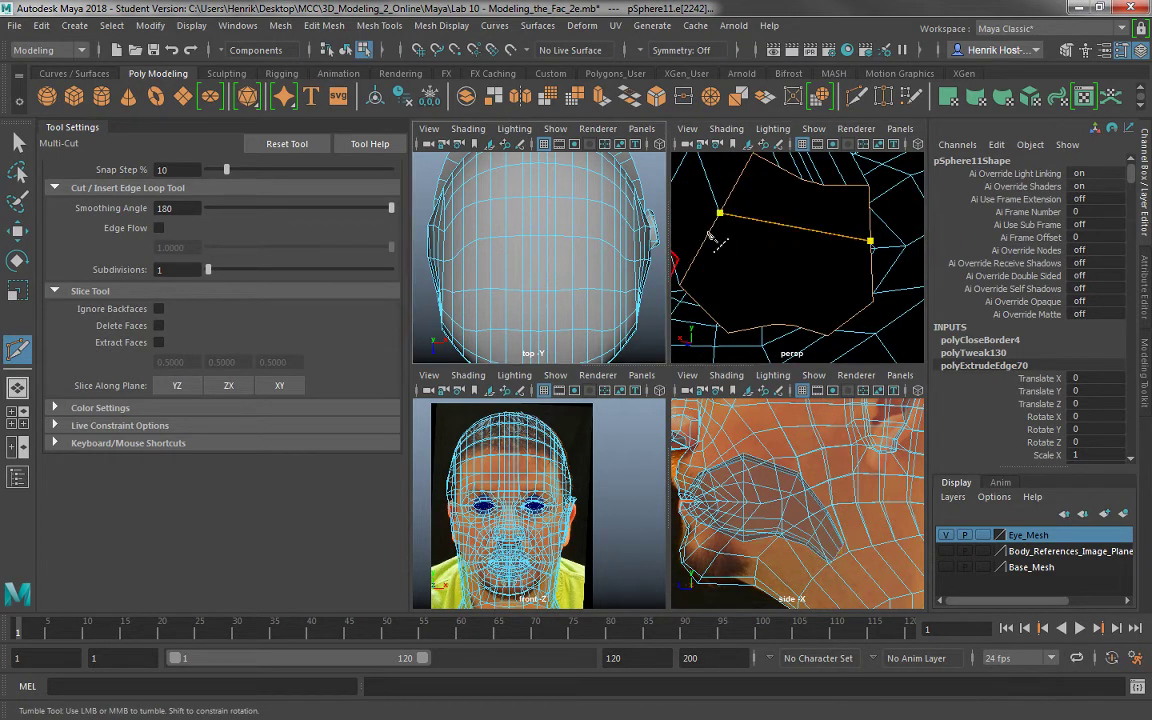
# Cut a vertical edge through the cap from its upper border to its lower border, crossing the horizontal cut.
pyautogui.click(762, 205)
pyautogui.keyDown('alt'); pyautogui.moveTo(762, 205); pyautogui.dragTo(761, 163); pyautogui.keyUp('alt')
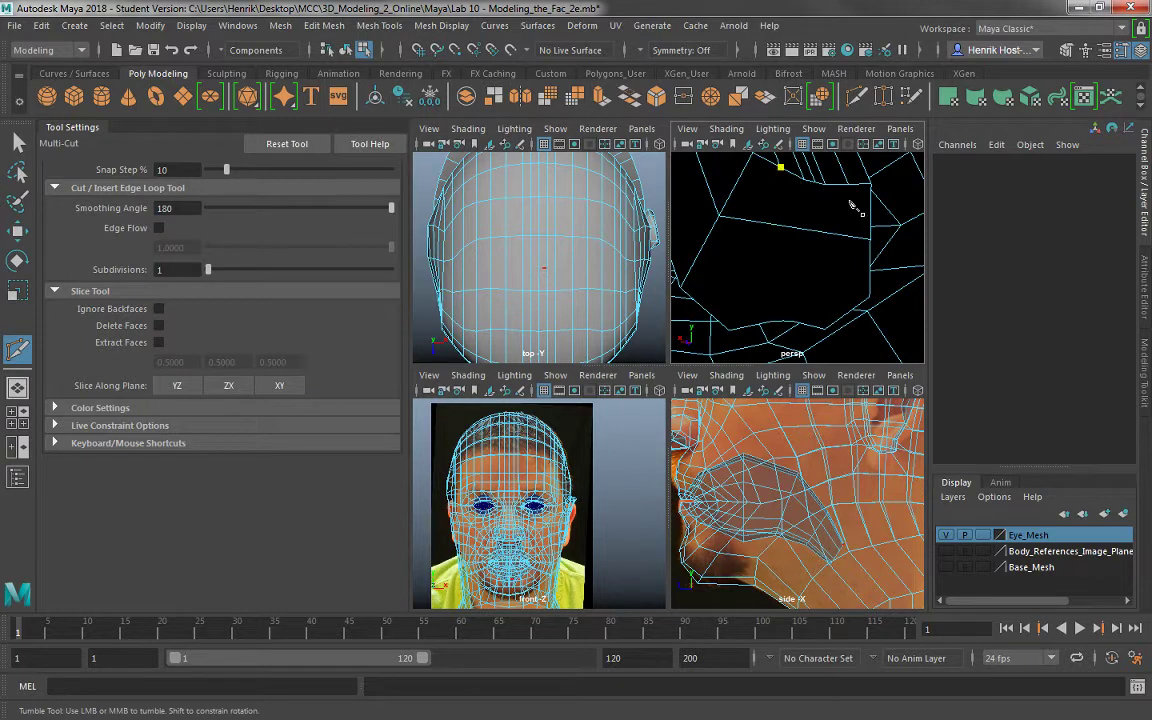
pyautogui.click(693, 301)
pyautogui.press('Escape')
pyautogui.click(719, 215)
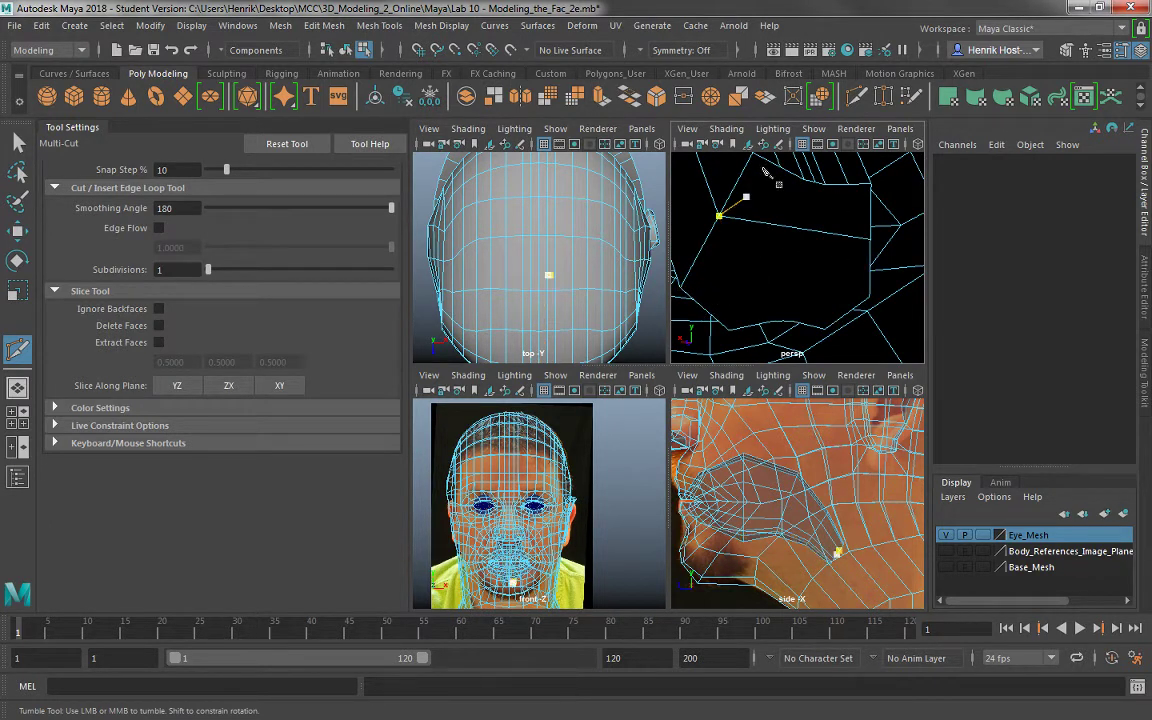
pyautogui.click(708, 313)
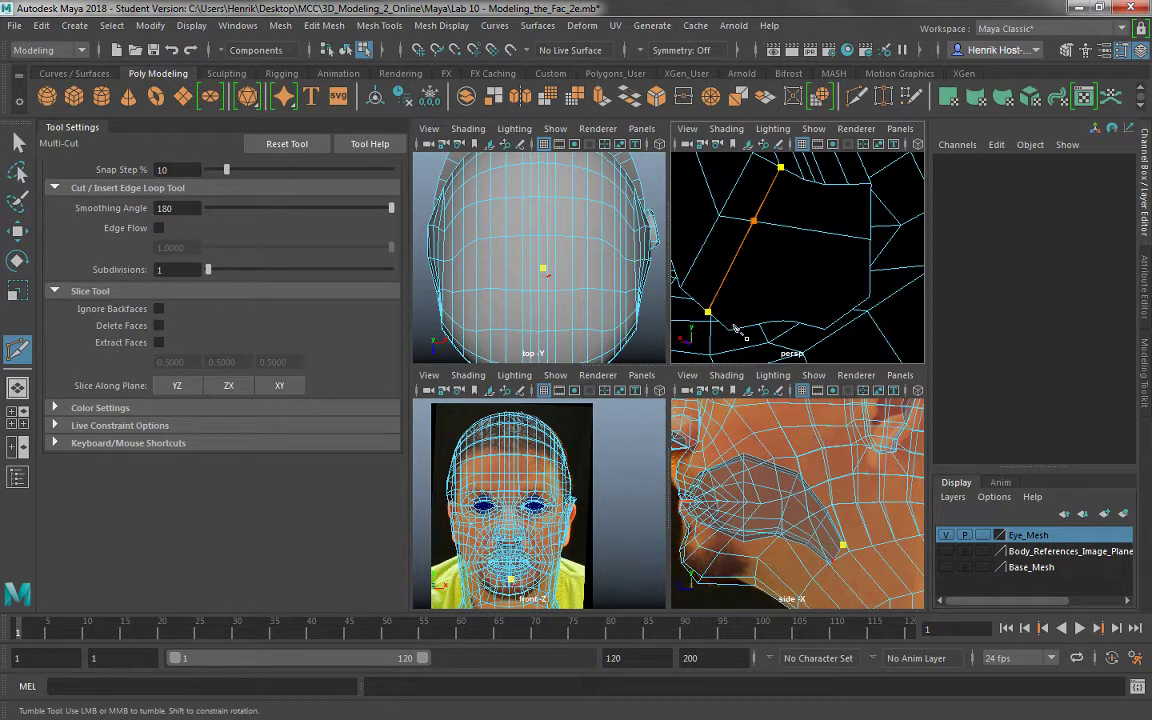
pyautogui.rightClick(735, 328)
# Cut a second vertical edge parallel to the first, from the next upper border vertex to the cap's lower corner vertex.
pyautogui.click(753, 220)
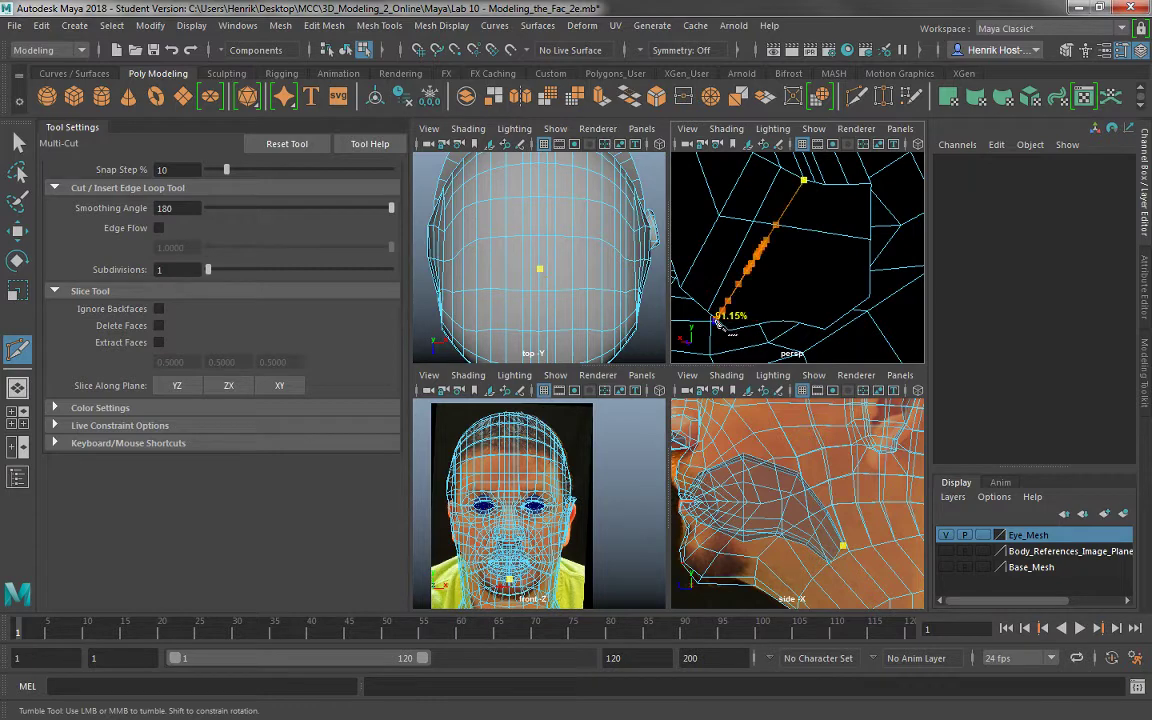
pyautogui.click(750, 266)
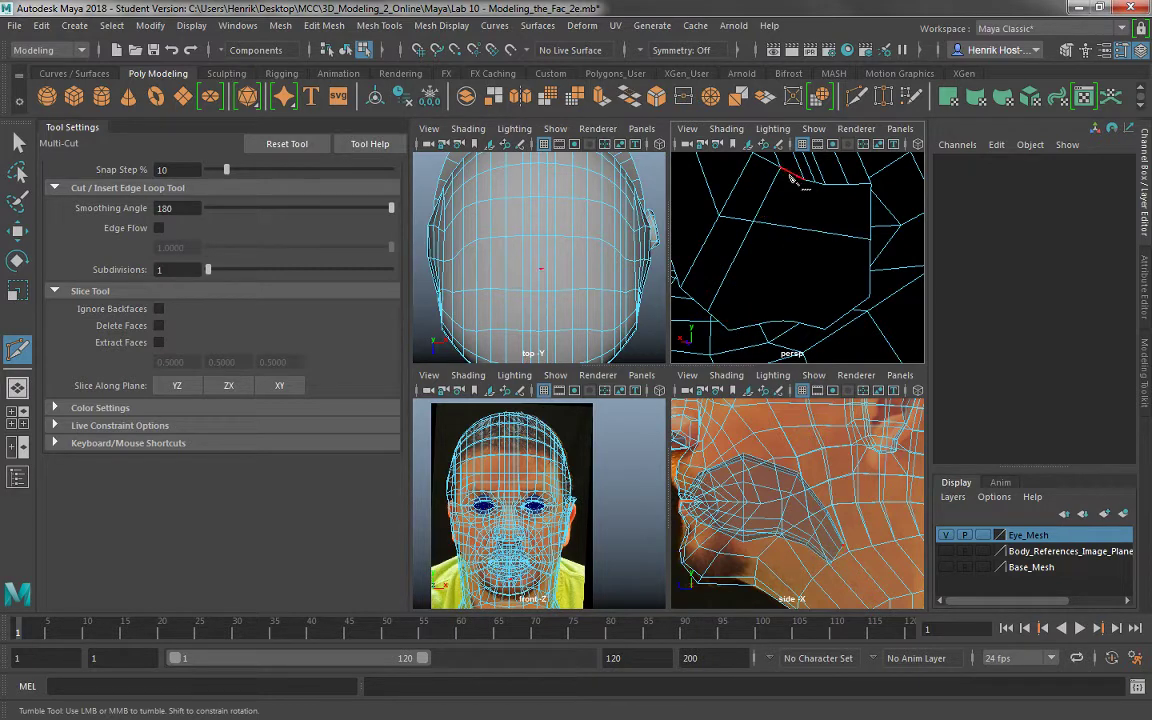
pyautogui.click(799, 178)
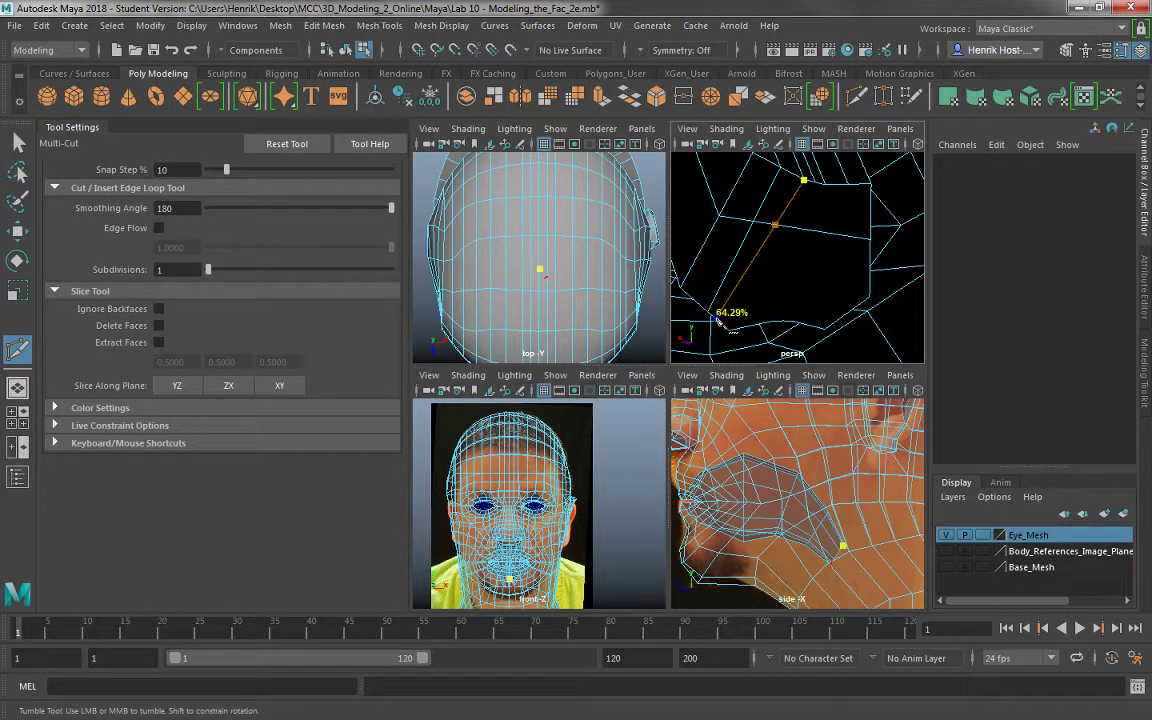
pyautogui.click(729, 330)
pyautogui.rightClick(754, 350)
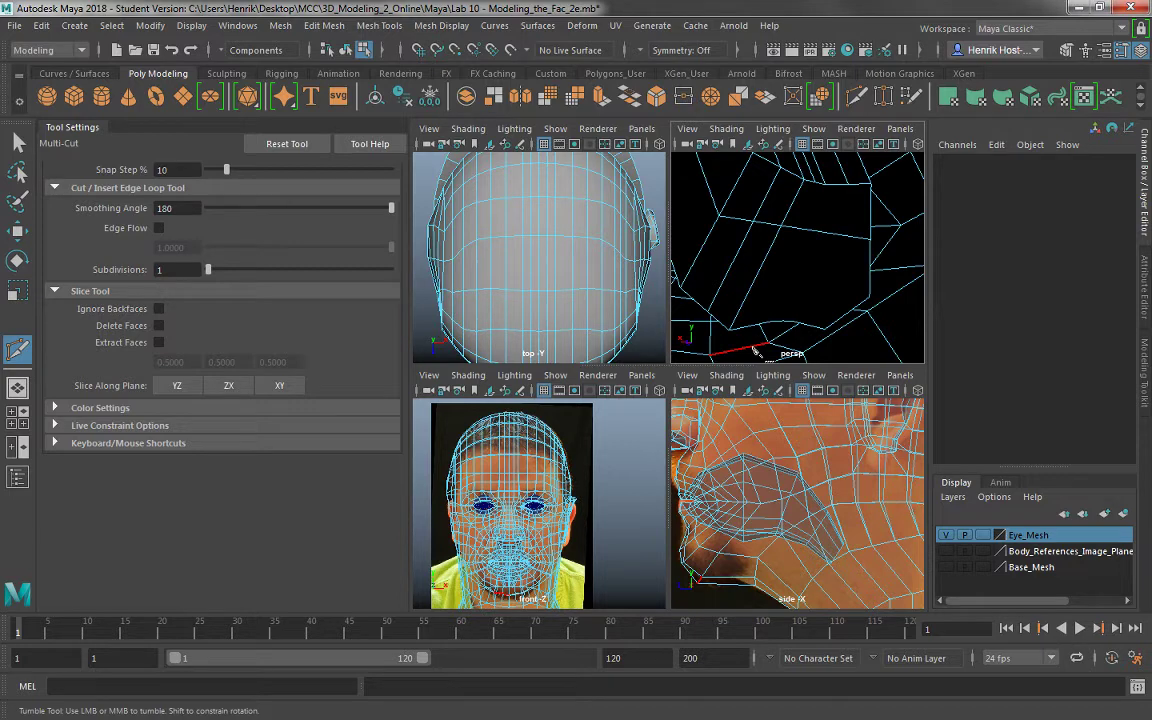
# Cut a vertical edge down the centre of the cap, from the middle upper vertex to the middle lower vertex.
pyautogui.click(822, 184)
pyautogui.keyDown('alt'); pyautogui.moveTo(824, 184); pyautogui.dragTo(791, 185); pyautogui.keyUp('alt')
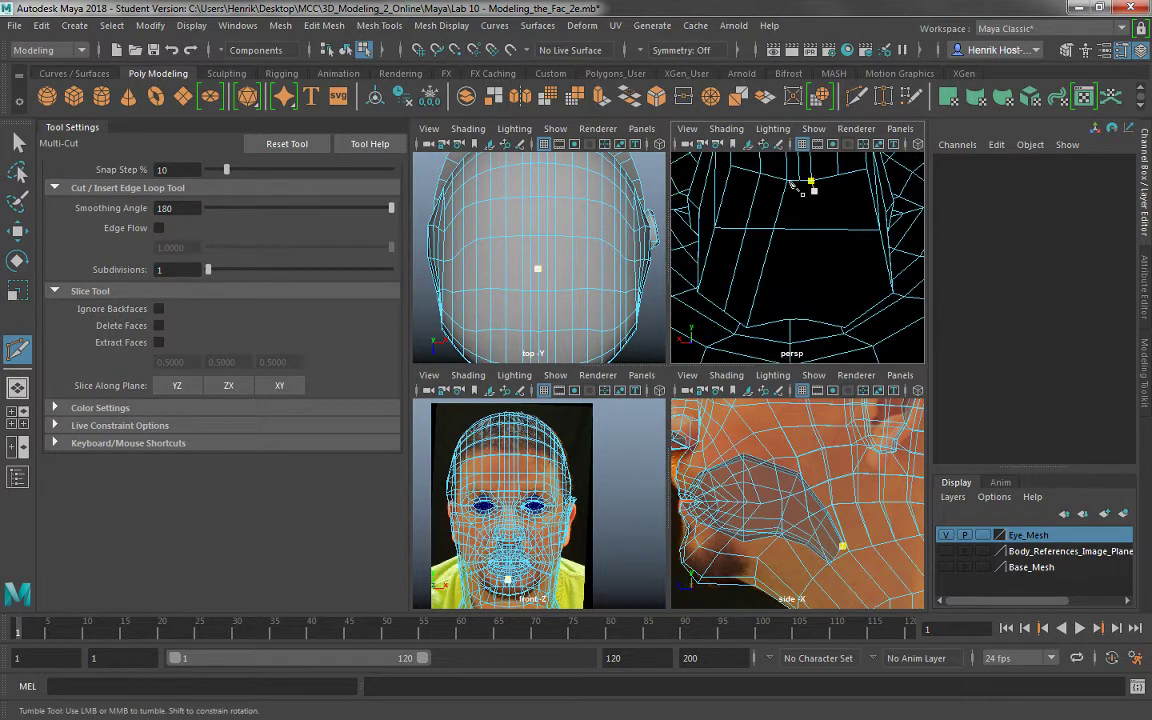
pyautogui.keyDown('alt'); pyautogui.moveTo(810, 257); pyautogui.dragTo(799, 311); pyautogui.keyUp('alt')
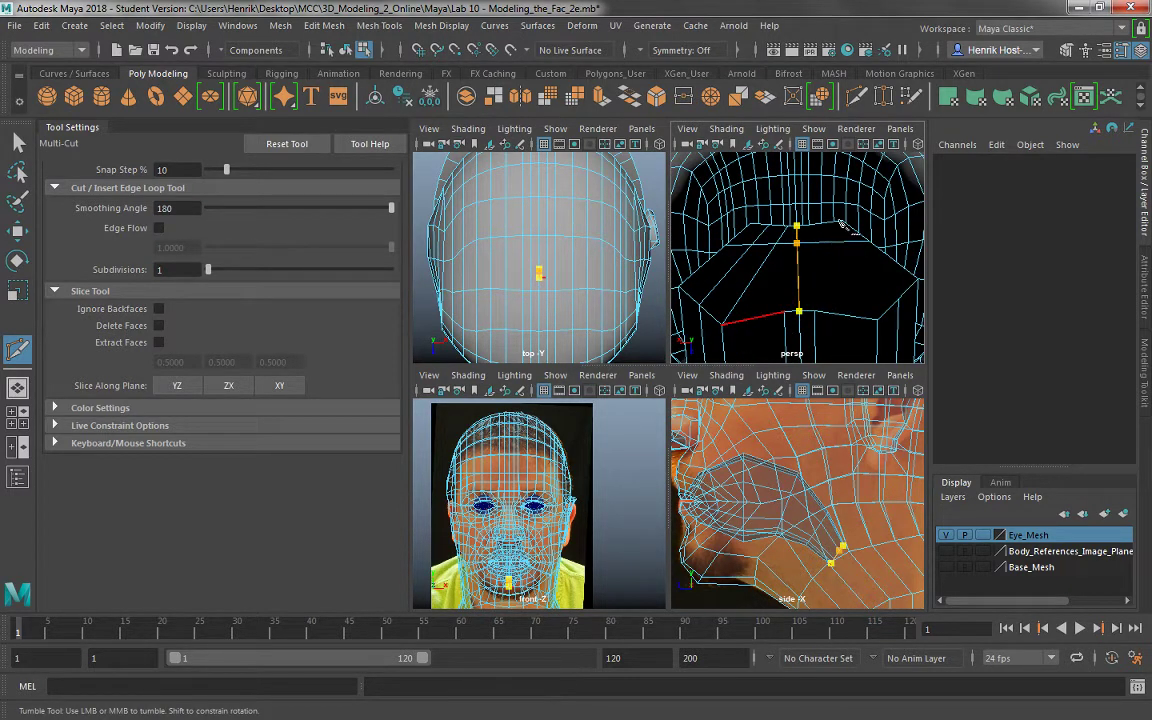
# Cut the vertical edges through the other half of the throat cap, connecting upper border vertices to the lower border.
pyautogui.keyDown('alt'); pyautogui.moveTo(800, 232); pyautogui.dragTo(822, 233); pyautogui.keyUp('alt')
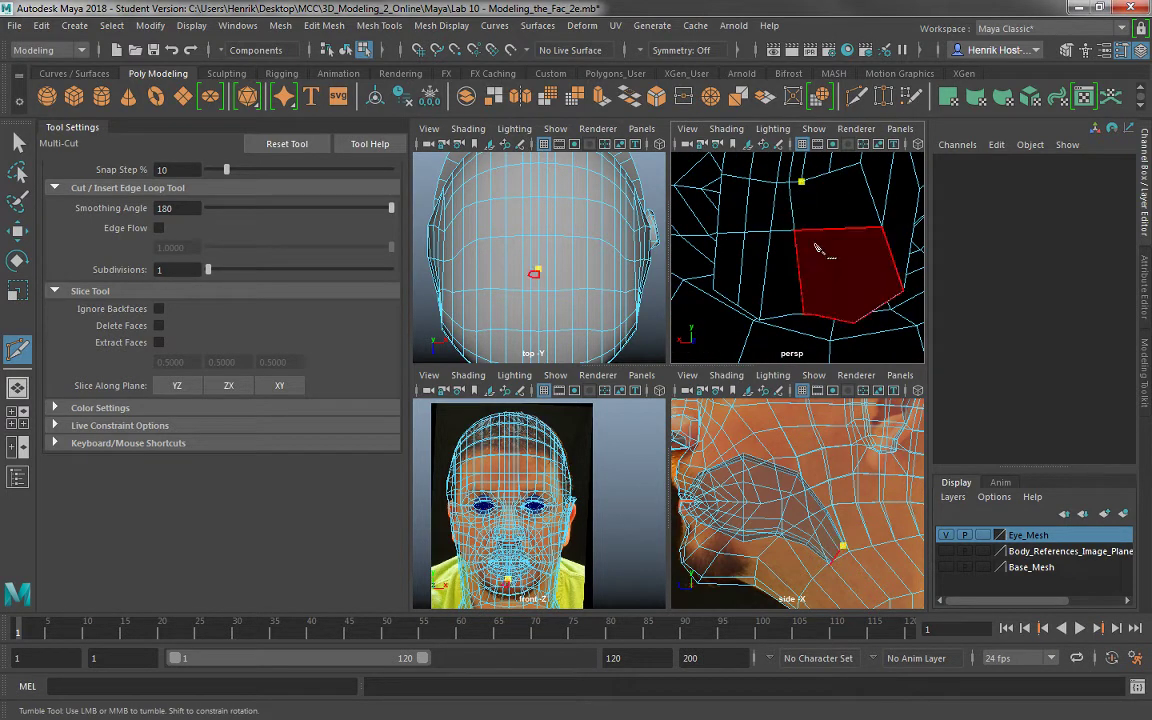
pyautogui.keyDown('alt'); pyautogui.moveTo(795, 200); pyautogui.dragTo(845, 332); pyautogui.keyUp('alt')
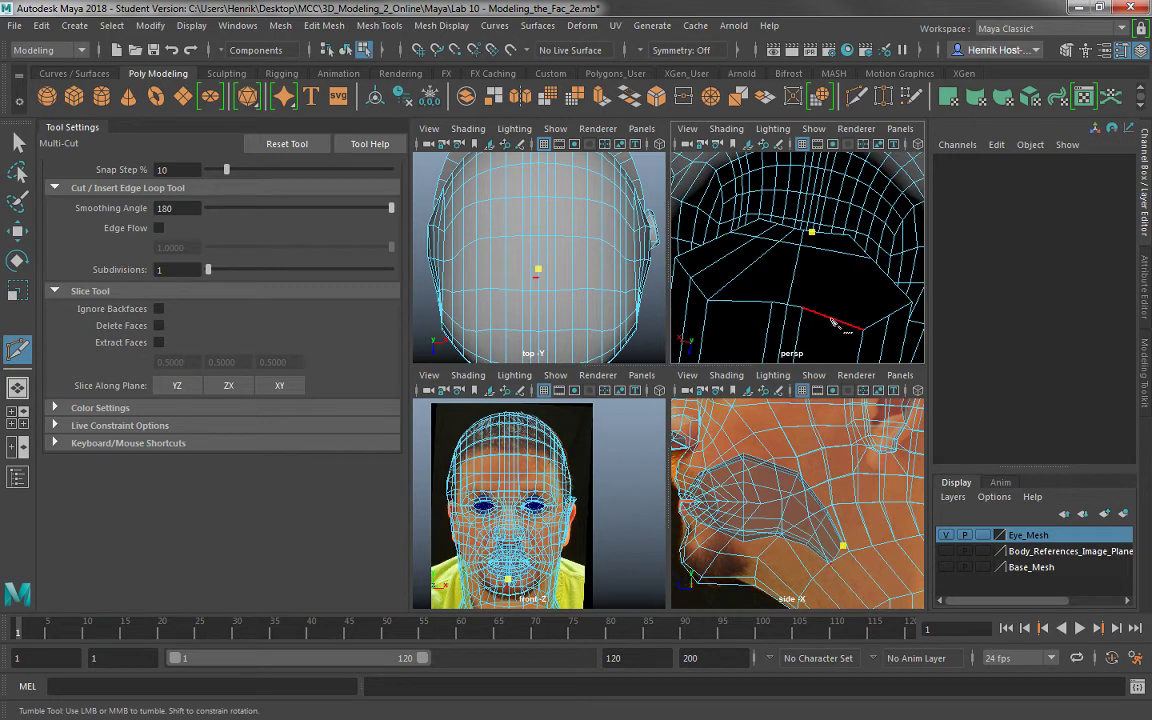
pyautogui.click(863, 328)
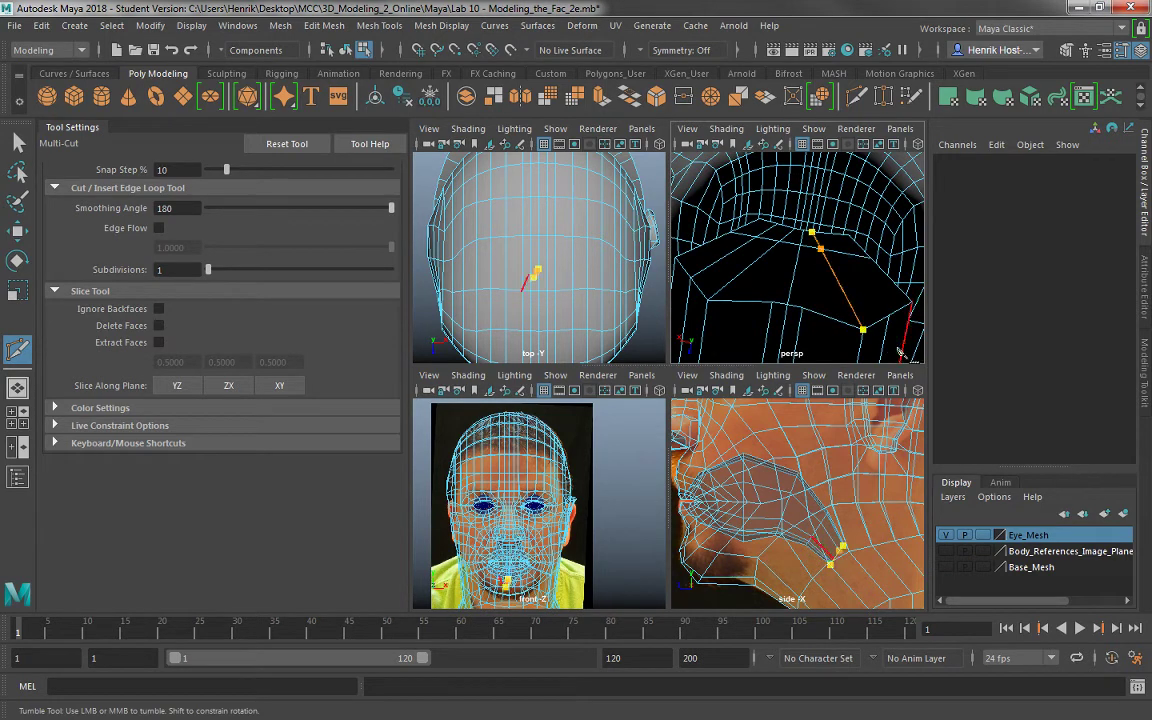
pyautogui.keyDown('alt'); pyautogui.moveTo(826, 318); pyautogui.dragTo(829, 228); pyautogui.keyUp('alt')
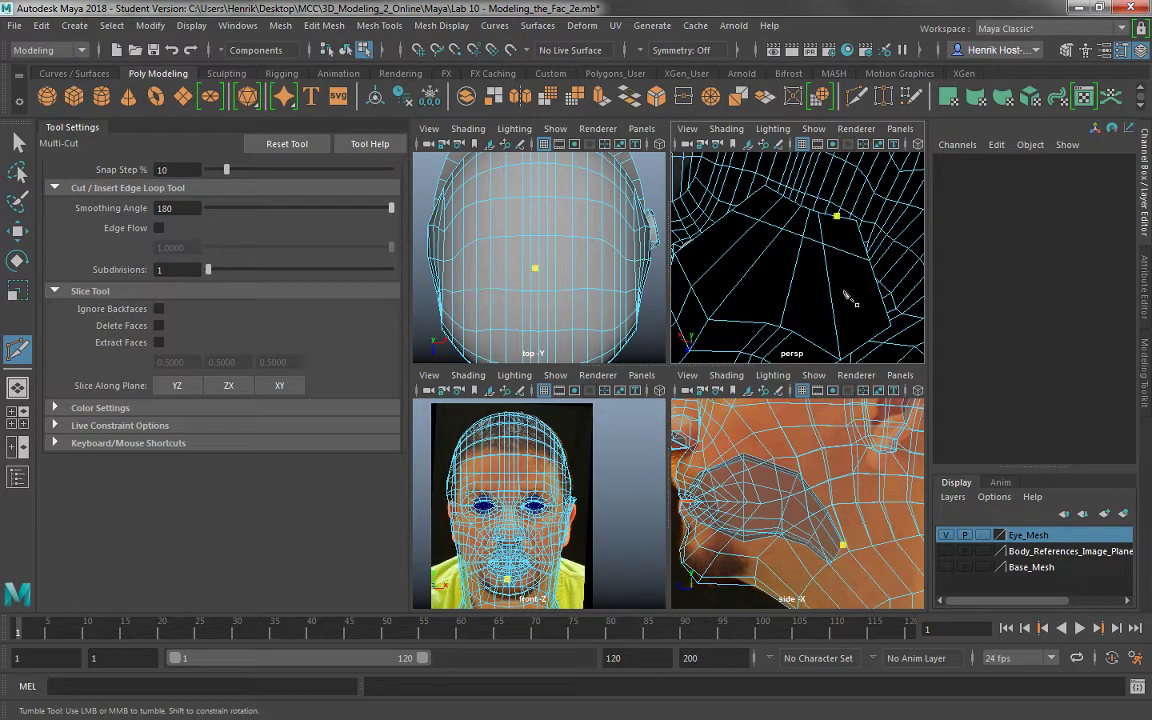
pyautogui.keyDown('alt'); pyautogui.moveTo(847, 297); pyautogui.dragTo(840, 270, button='middle'); pyautogui.keyUp('alt')
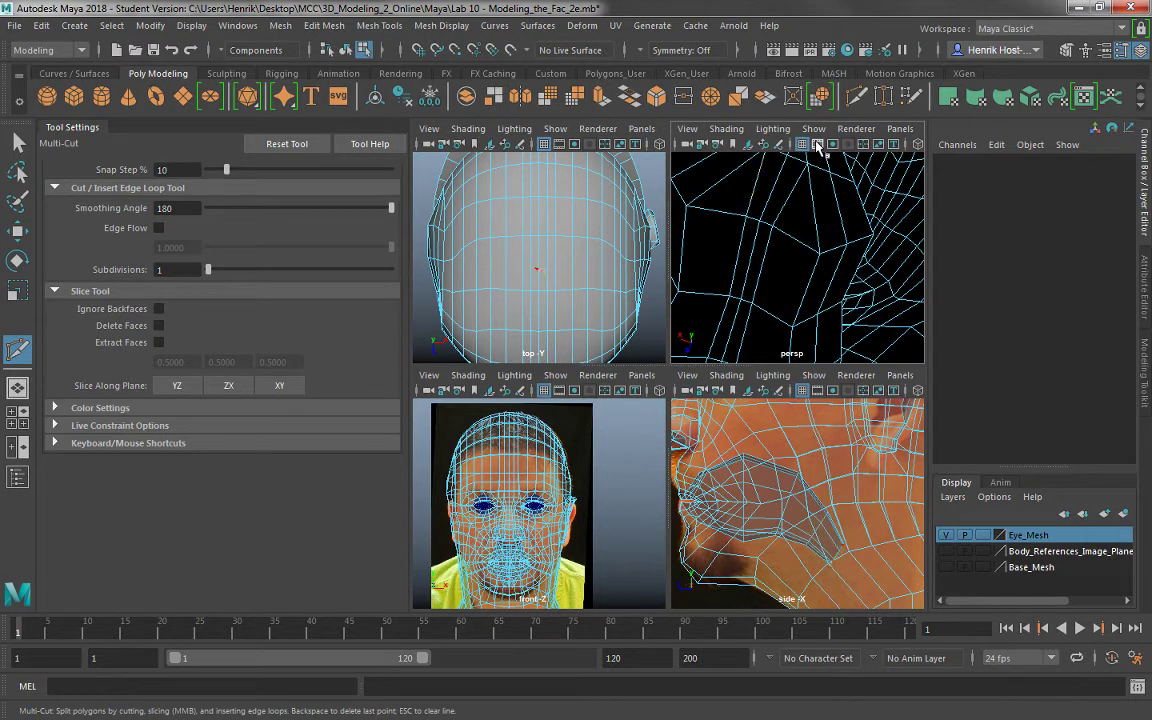
pyautogui.keyDown('alt'); pyautogui.moveTo(833, 272); pyautogui.dragTo(1052, 286); pyautogui.keyUp('alt')
pyautogui.keyDown('alt'); pyautogui.moveTo(860, 252); pyautogui.dragTo(766, 257); pyautogui.keyUp('alt')
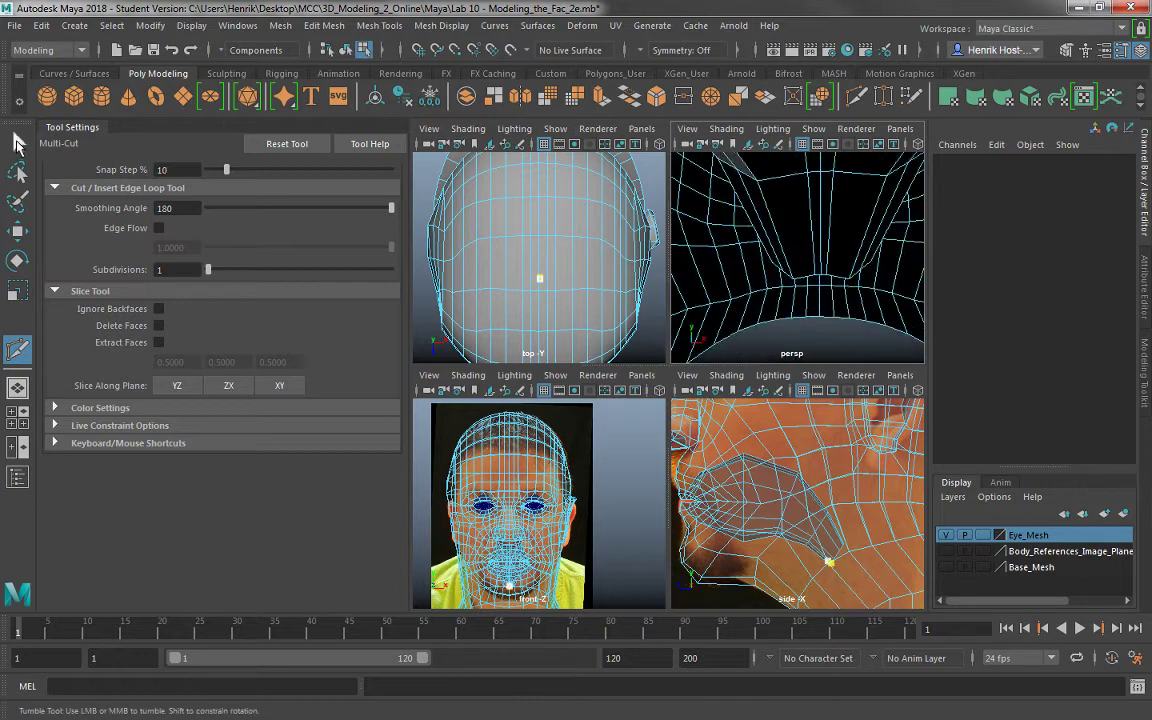
# Leave Multi-Cut, select the whole head mesh in object mode, and activate the Smooth sculpting tool.
pyautogui.click(18, 143)
pyautogui.rightClick(803, 192)
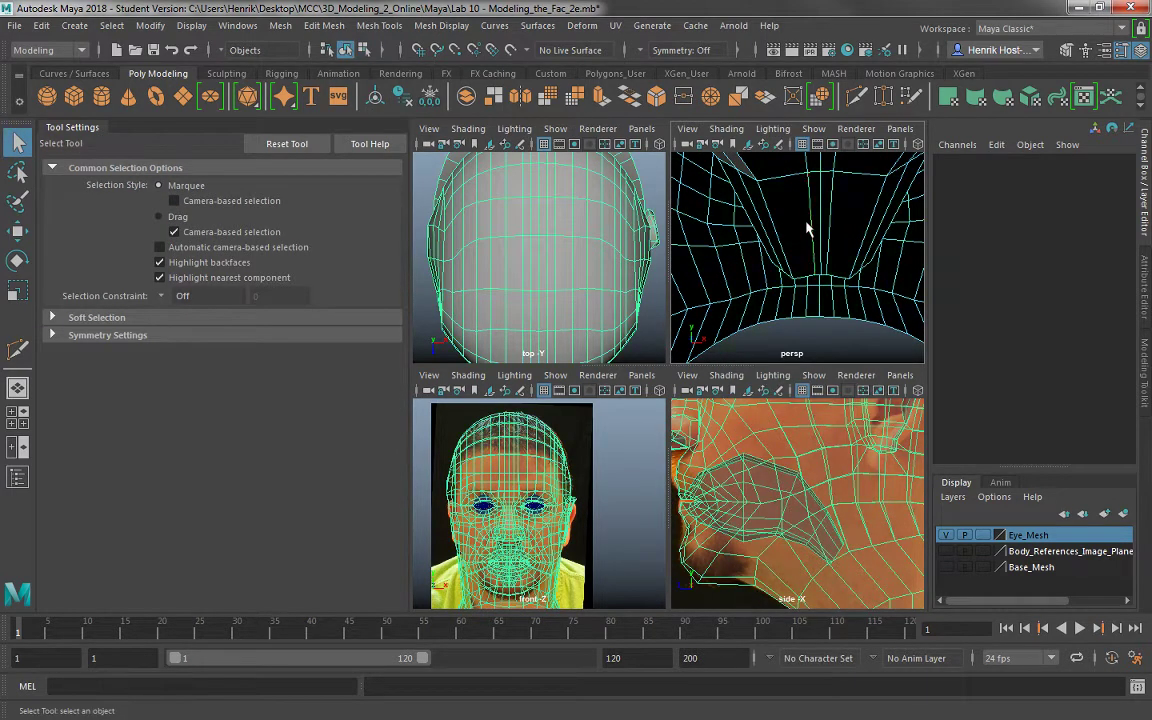
pyautogui.click(818, 228)
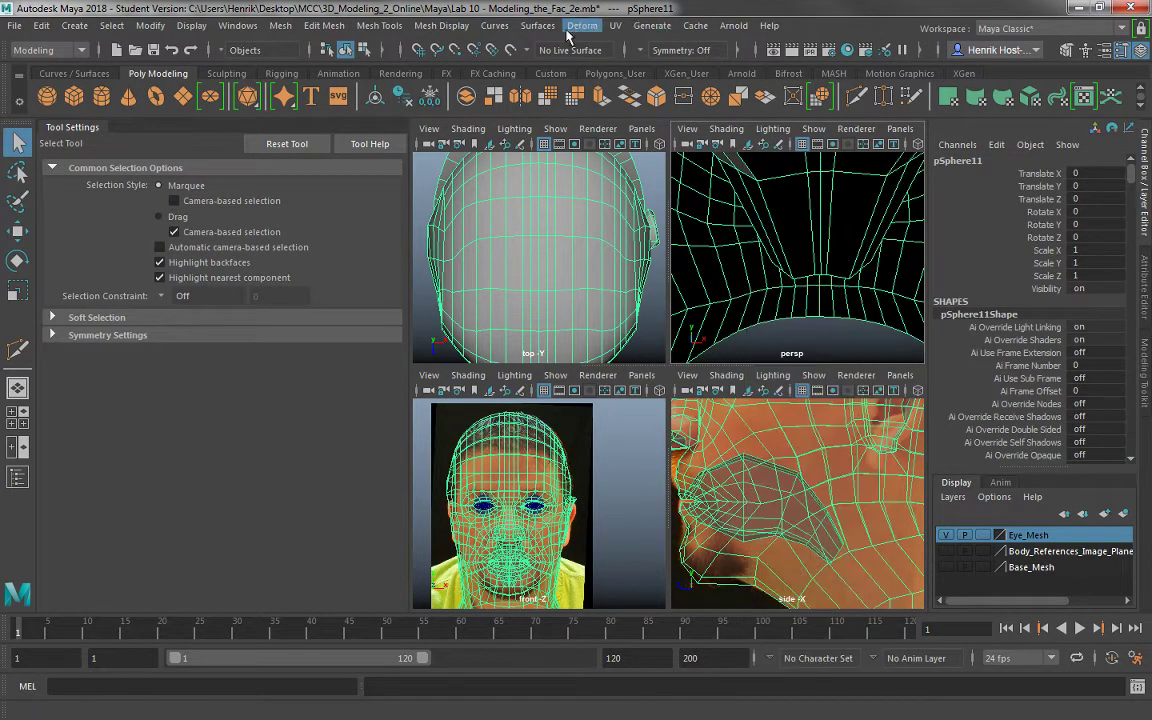
pyautogui.click(380, 25)
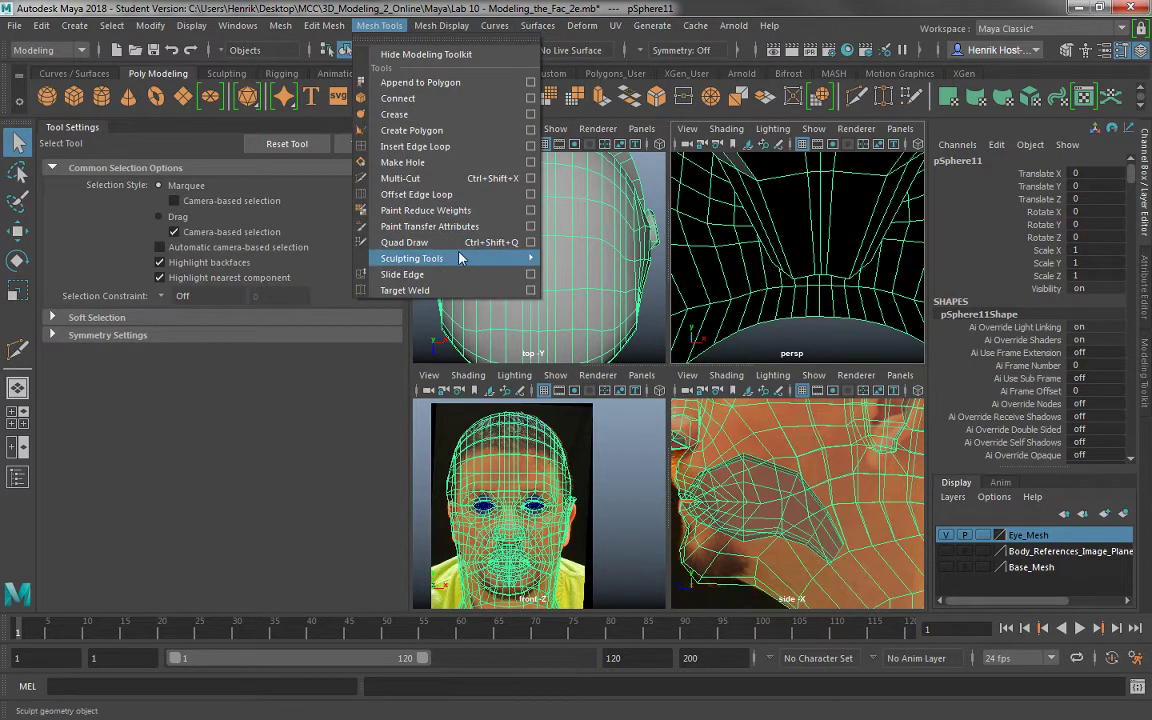
pyautogui.moveTo(416, 258)
pyautogui.click(595, 272)
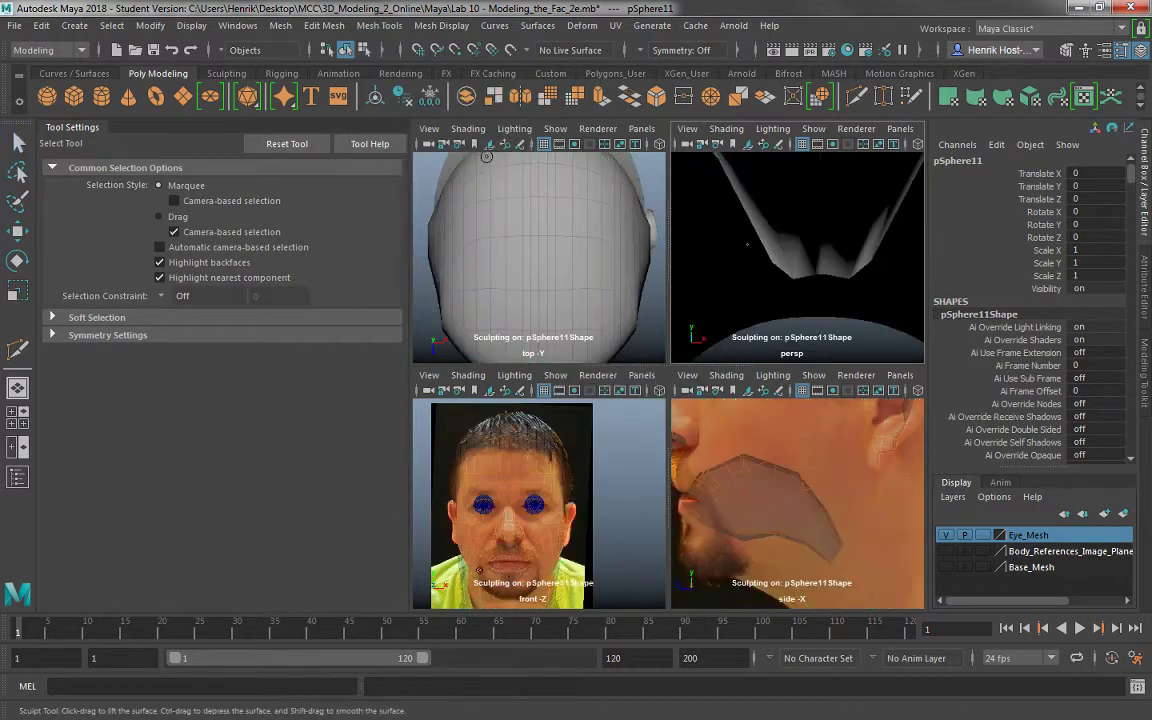
# Set the sculpt brush size to about 1.078 and smooth the capped throat at the back of the mouth cavity.
pyautogui.moveTo(793, 261)
pyautogui.keyDown('alt'); pyautogui.mouseDown()
pyautogui.moveTo(779, 188)
pyautogui.moveTo(777, 206)
pyautogui.moveTo(865, 221)
pyautogui.moveTo(812, 256)
pyautogui.moveTo(845, 253)
pyautogui.moveTo(768, 228)
pyautogui.mouseUp(); pyautogui.keyUp('alt')
pyautogui.scroll(-3, 777, 208)
pyautogui.press('b')
pyautogui.moveTo(775, 223)
pyautogui.keyDown('shift'); pyautogui.mouseDown()
pyautogui.moveTo(852, 226)
pyautogui.moveTo(813, 234)
pyautogui.moveTo(781, 179)
pyautogui.moveTo(838, 230)
pyautogui.mouseUp(); pyautogui.keyUp('shift')
# Inspect the lips and the smoothed mouth cavity from outside and inside the head, in shaded and wireframe display.
pyautogui.keyDown('alt'); pyautogui.moveTo(838, 228); pyautogui.dragTo(828, 203, button='right'); pyautogui.keyUp('alt')
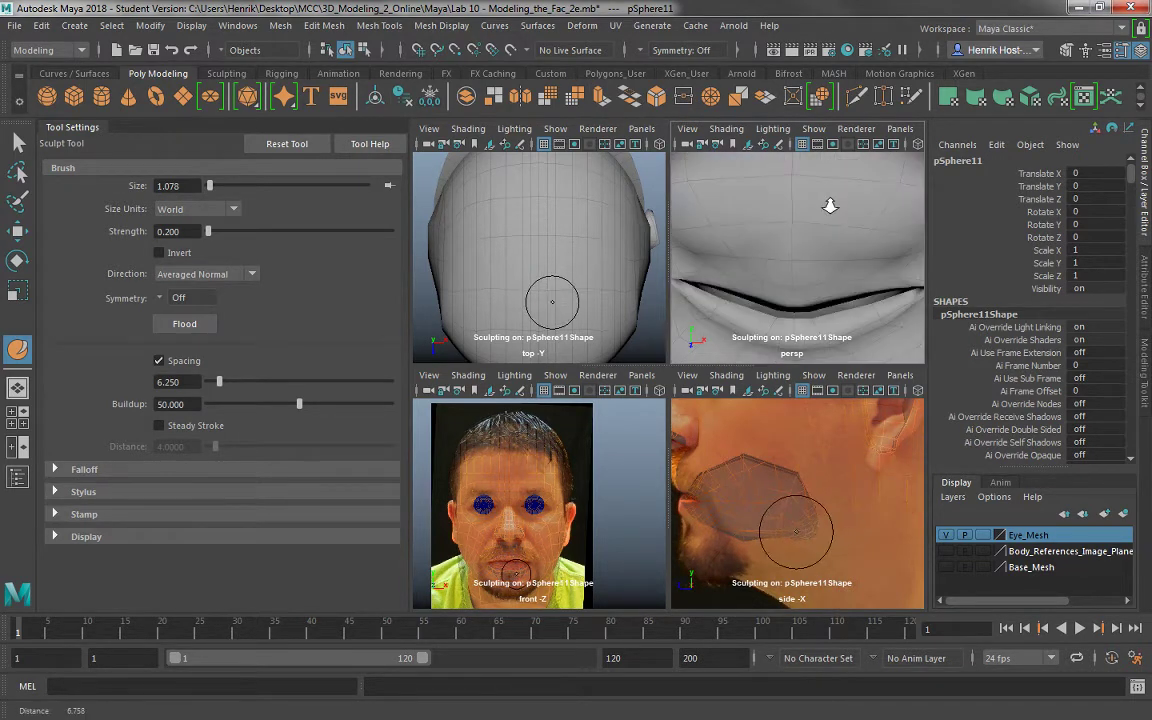
pyautogui.keyDown('alt'); pyautogui.moveTo(745, 230); pyautogui.dragTo(865, 240, button='middle'); pyautogui.keyUp('alt')
pyautogui.moveTo(810, 238)
pyautogui.keyDown('alt'); pyautogui.mouseDown(button='right')
pyautogui.moveTo(877, 242)
pyautogui.moveTo(874, 282)
pyautogui.moveTo(815, 278)
pyautogui.mouseUp(button='right'); pyautogui.keyUp('alt')
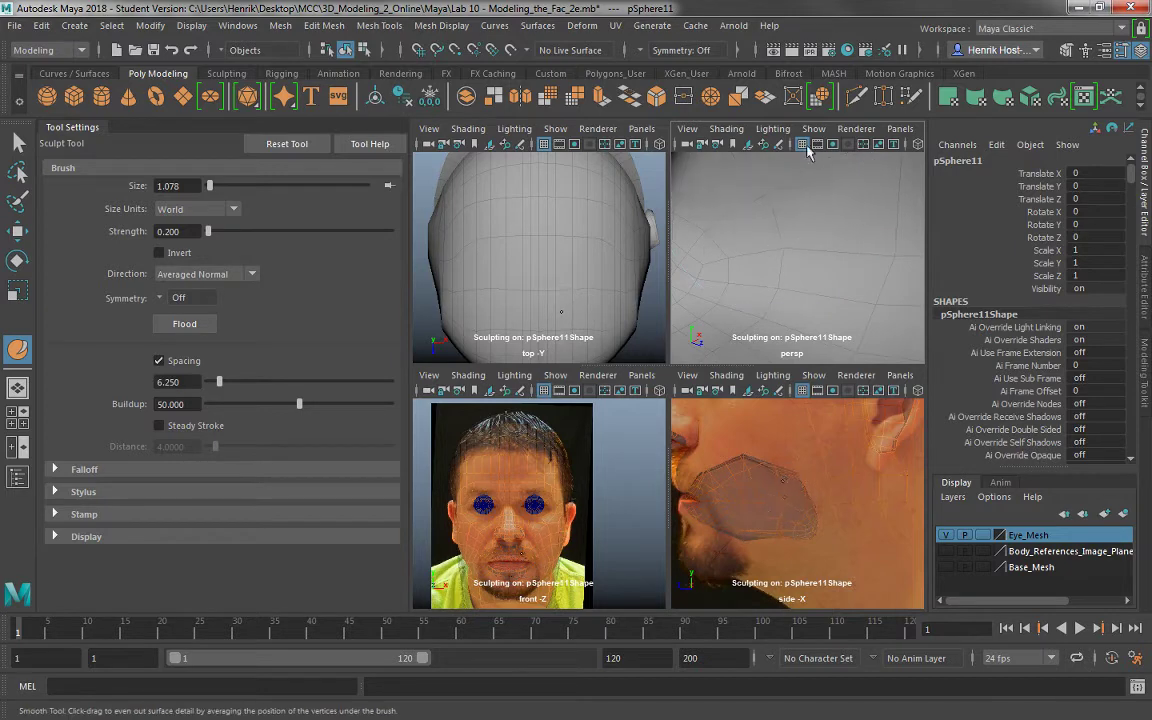
pyautogui.keyDown('alt'); pyautogui.moveTo(834, 222); pyautogui.dragTo(818, 200, button='right'); pyautogui.keyUp('alt')
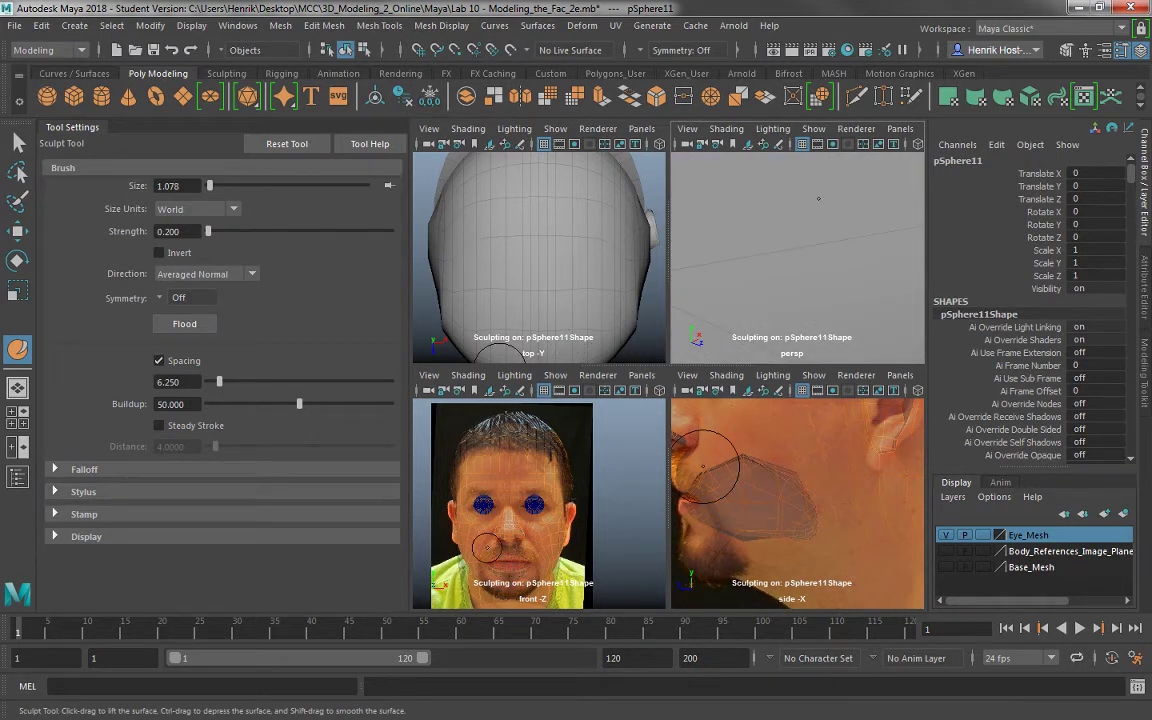
pyautogui.keyDown('alt'); pyautogui.moveTo(871, 228); pyautogui.dragTo(808, 250, button='right'); pyautogui.keyUp('alt')
pyautogui.keyDown('alt'); pyautogui.moveTo(806, 258); pyautogui.dragTo(807, 283, button='middle'); pyautogui.keyUp('alt')
pyautogui.keyDown('alt'); pyautogui.moveTo(807, 283); pyautogui.dragTo(799, 269, button='right'); pyautogui.keyUp('alt')
pyautogui.keyDown('alt'); pyautogui.moveTo(851, 288); pyautogui.dragTo(896, 322); pyautogui.keyUp('alt')
pyautogui.keyDown('alt'); pyautogui.moveTo(831, 262); pyautogui.dragTo(792, 279, button='middle'); pyautogui.keyUp('alt')
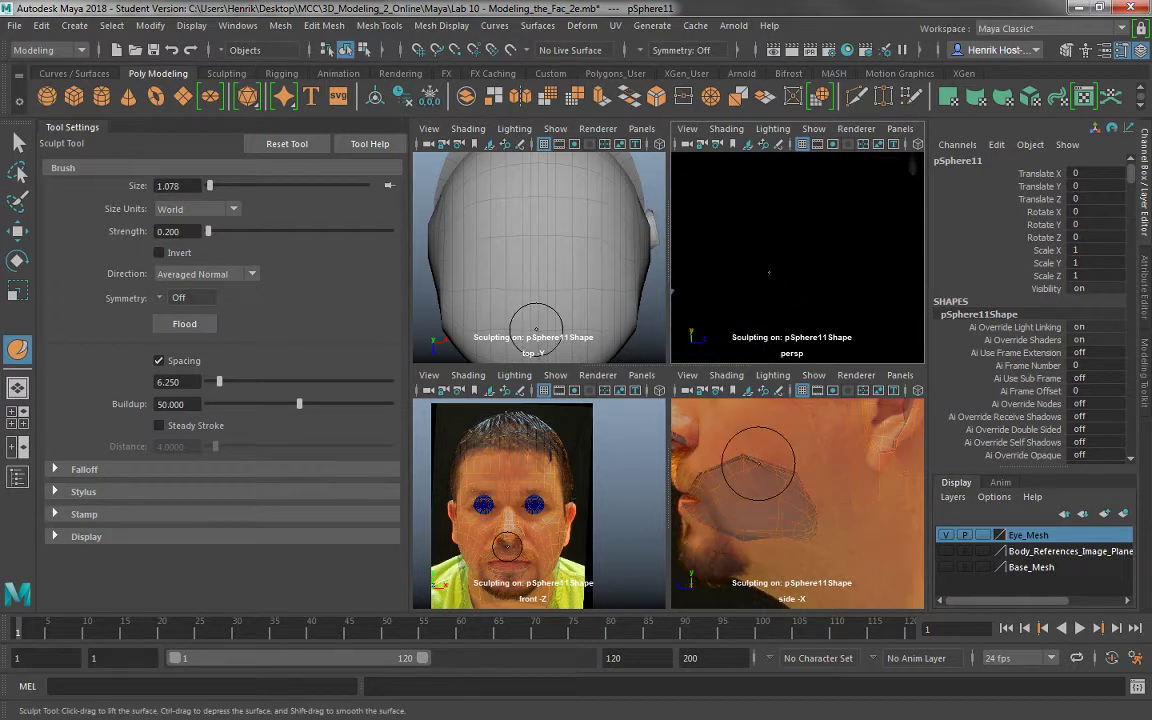
pyautogui.press('4')
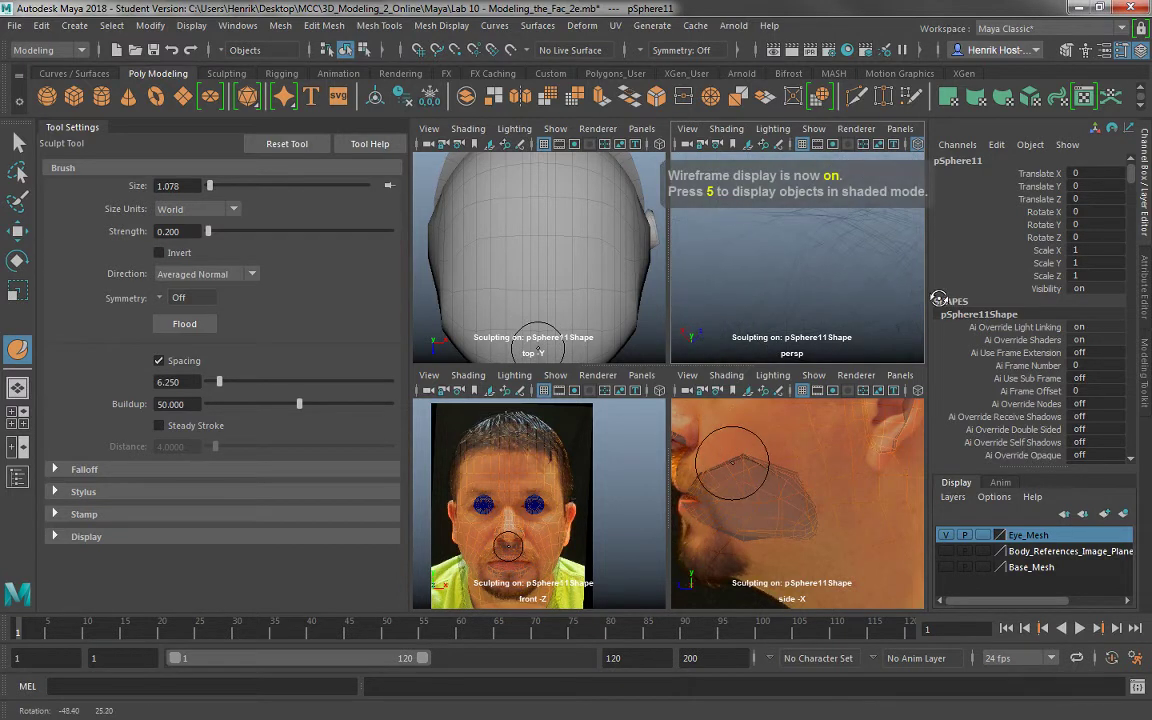
pyautogui.keyDown('alt'); pyautogui.moveTo(850, 268); pyautogui.dragTo(780, 238); pyautogui.keyUp('alt')
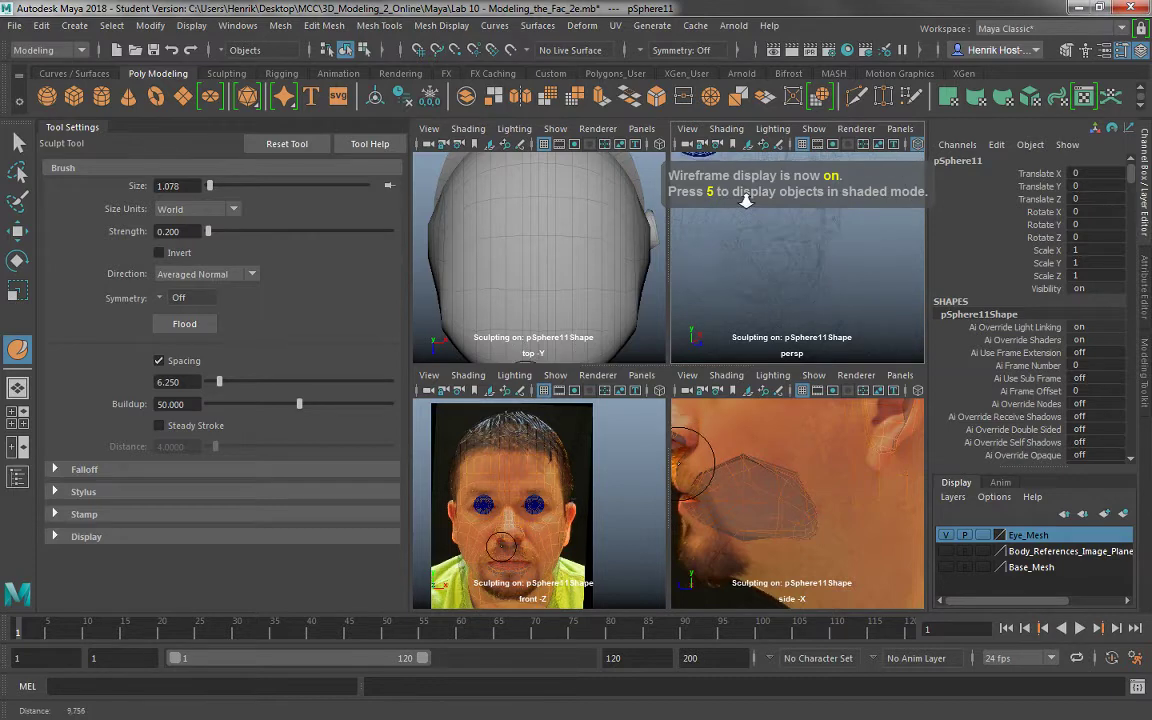
pyautogui.press('5')
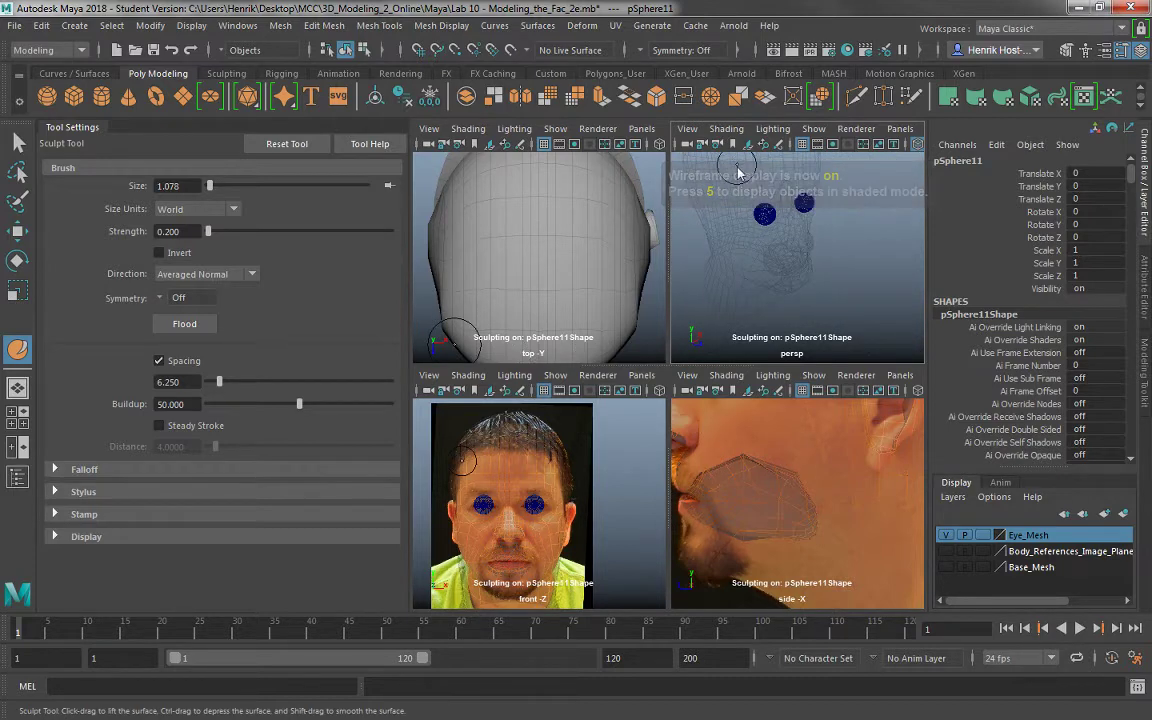
# Return to the Select tool, bring the whole head into view, and hide the tool settings to enlarge the views.
pyautogui.click(17, 143)
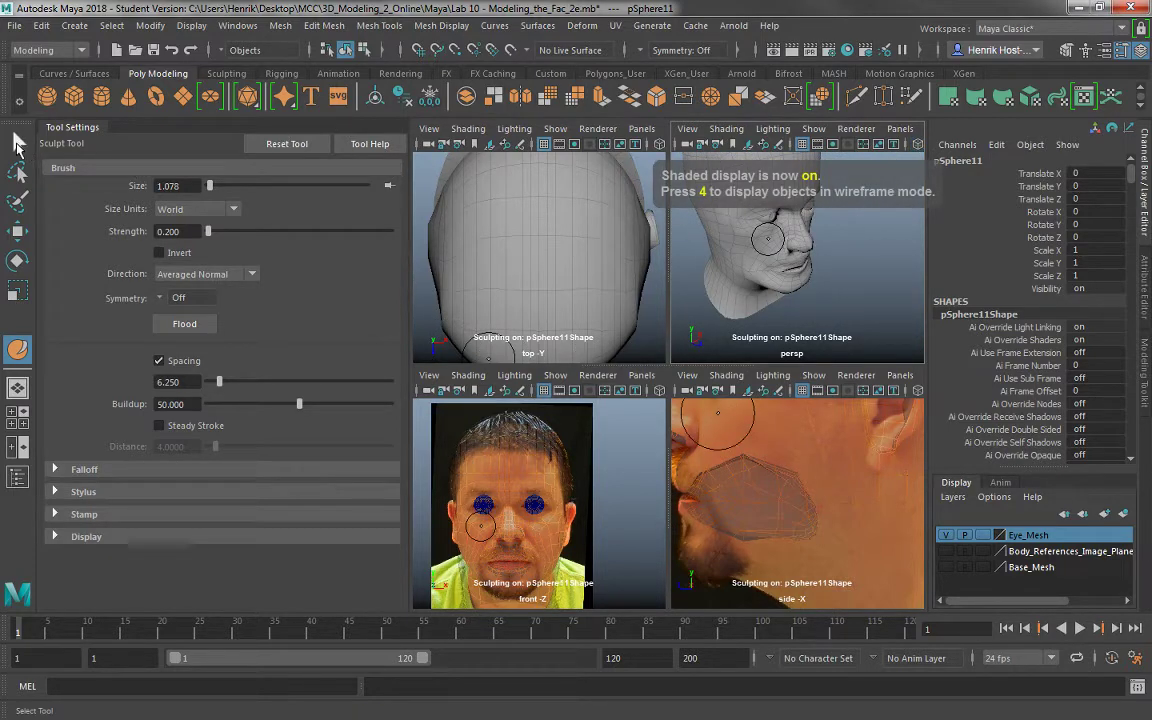
pyautogui.keyDown('alt'); pyautogui.moveTo(836, 288); pyautogui.dragTo(752, 269); pyautogui.keyUp('alt')
pyautogui.keyDown('alt'); pyautogui.moveTo(765, 254); pyautogui.dragTo(779, 273, button='middle'); pyautogui.keyUp('alt')
pyautogui.keyDown('alt'); pyautogui.moveTo(779, 273); pyautogui.dragTo(766, 231, button='right'); pyautogui.keyUp('alt')
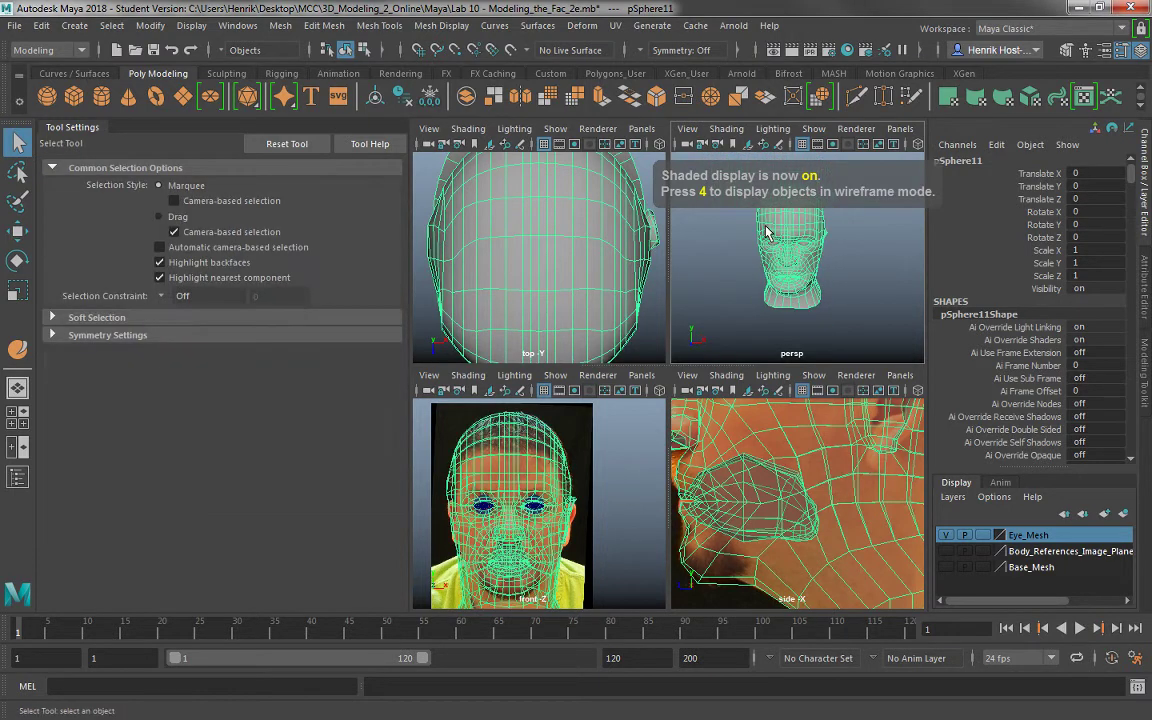
pyautogui.keyDown('alt'); pyautogui.moveTo(766, 231); pyautogui.dragTo(766, 242, button='middle'); pyautogui.keyUp('alt')
pyautogui.keyDown('alt'); pyautogui.moveTo(760, 231); pyautogui.dragTo(736, 234); pyautogui.keyUp('alt')
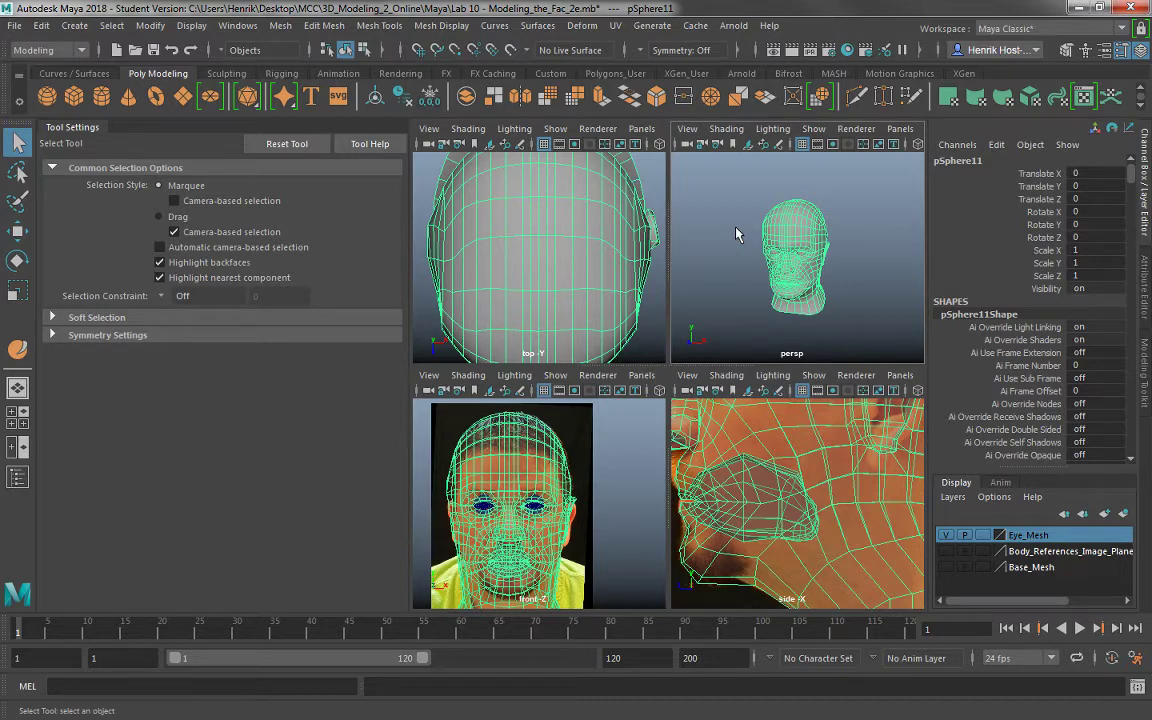
pyautogui.keyDown('alt'); pyautogui.moveTo(540, 458); pyautogui.dragTo(547, 449, button='middle'); pyautogui.keyUp('alt')
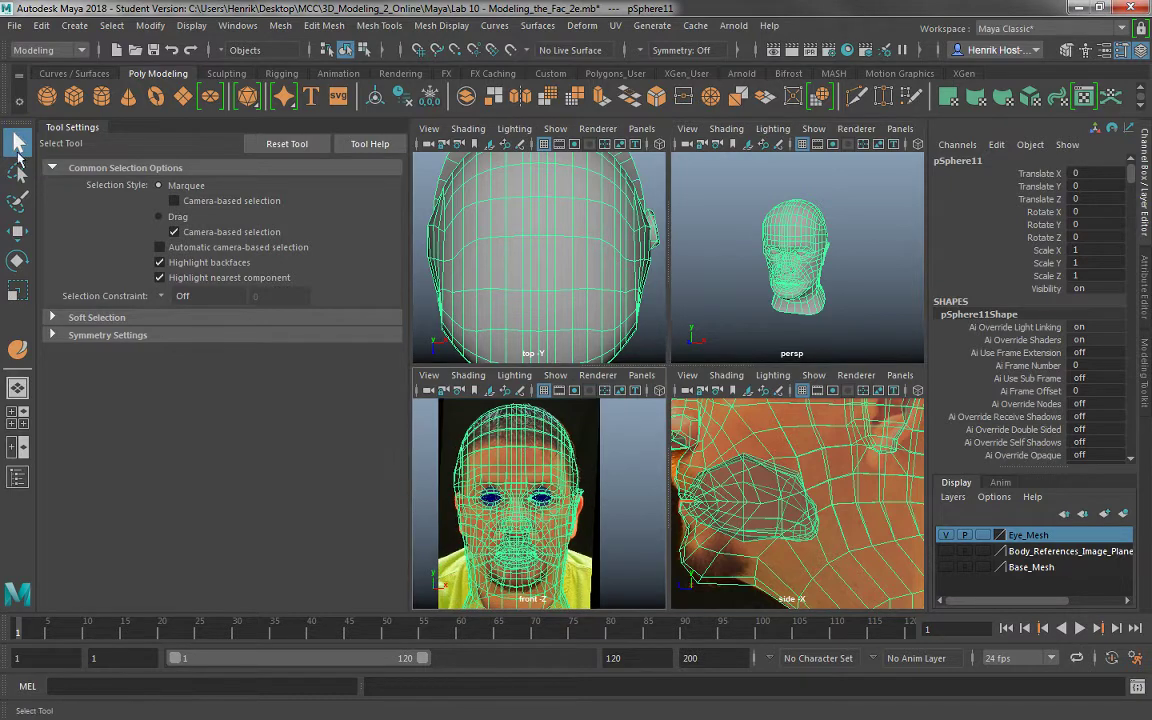
pyautogui.click(72, 116)
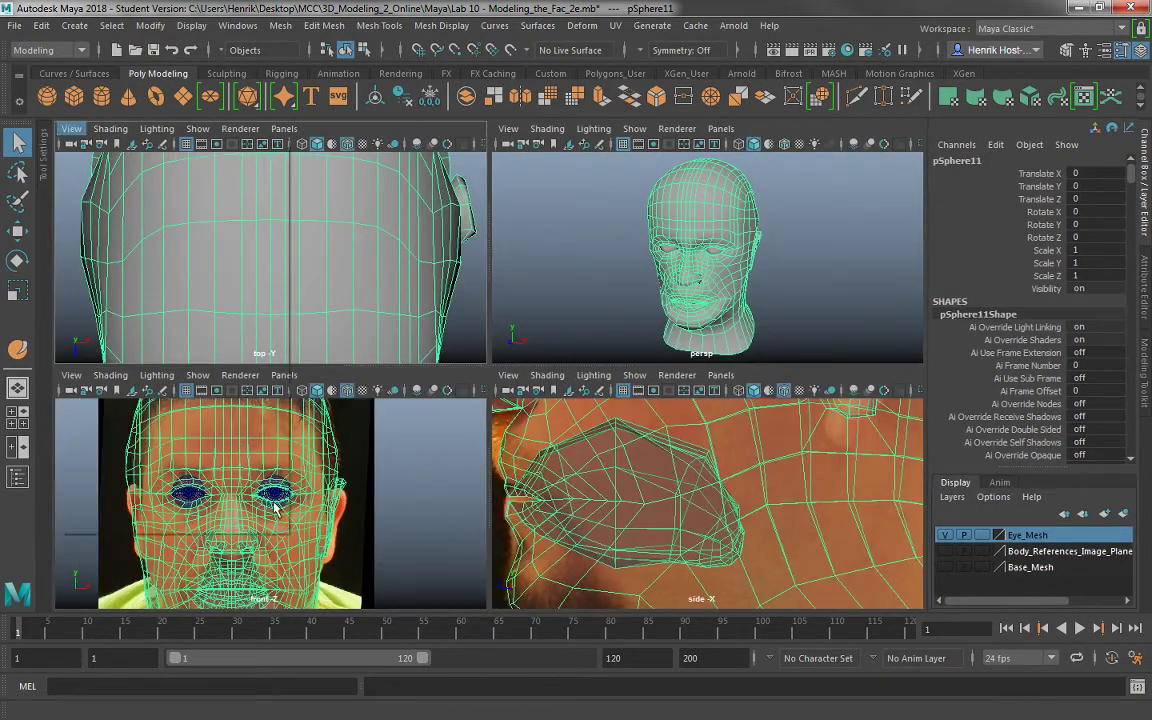
# Select all faces on one half of the head mesh in the front view and delete them.
pyautogui.scroll(-5, 257, 476)
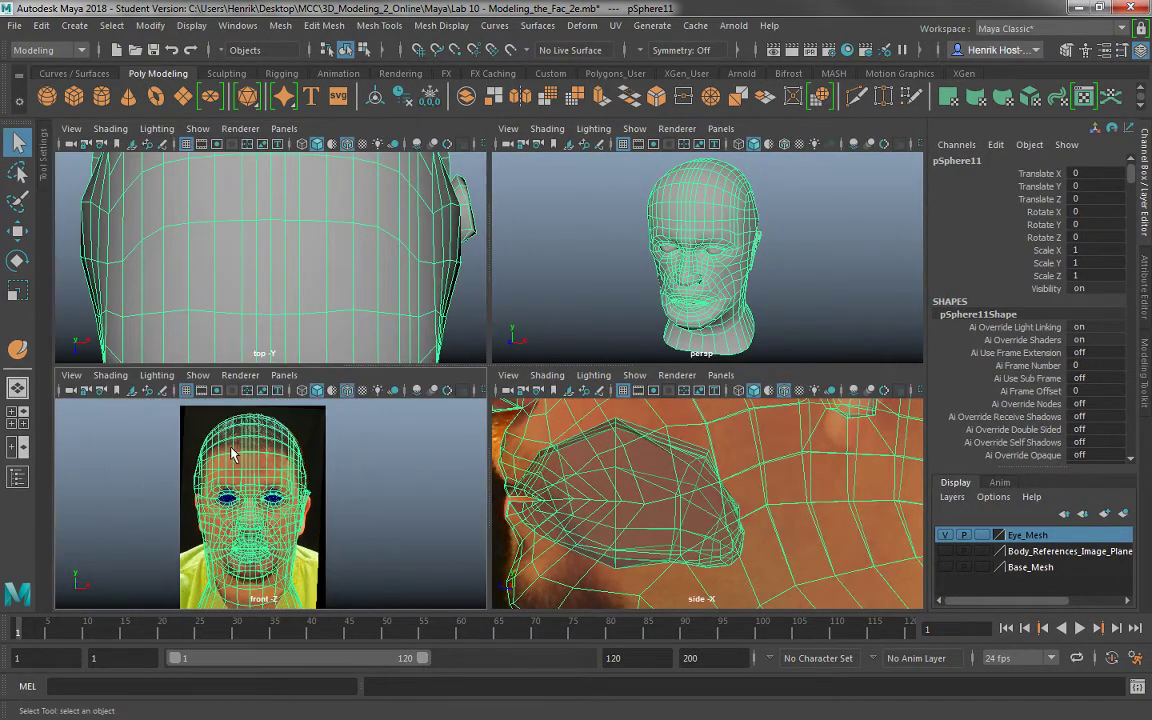
pyautogui.moveTo(229, 242); pyautogui.dragTo(226, 285, button='right')
pyautogui.scroll(-2, 241, 400)
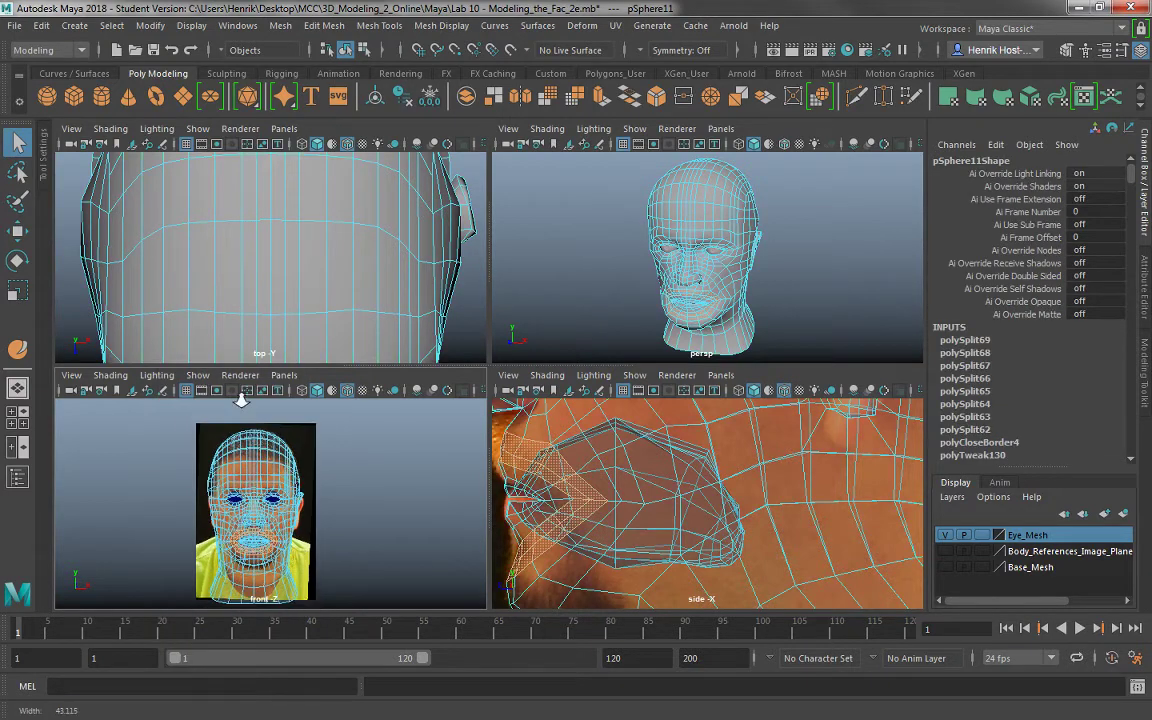
pyautogui.moveTo(174, 407); pyautogui.dragTo(250, 663)
pyautogui.press('Delete')
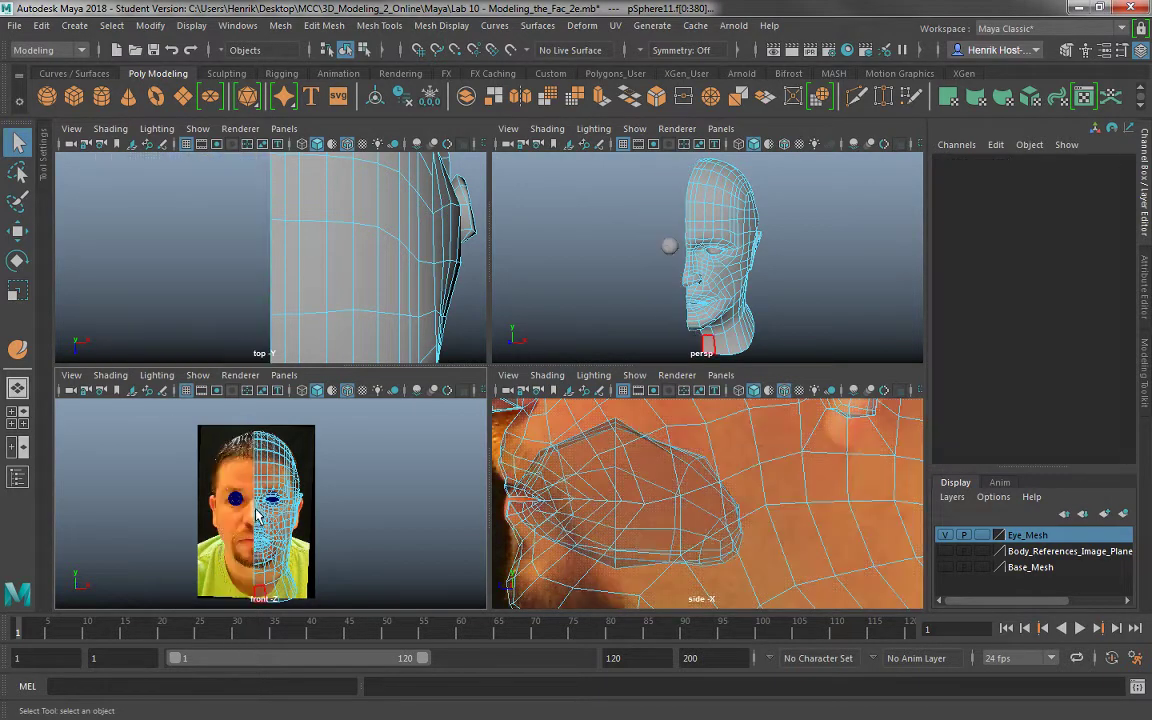
# Duplicate the remaining half of the head, mirror the copy with Scale X -1, and combine both halves into one mesh.
pyautogui.rightClick(274, 243)
pyautogui.click(353, 219)
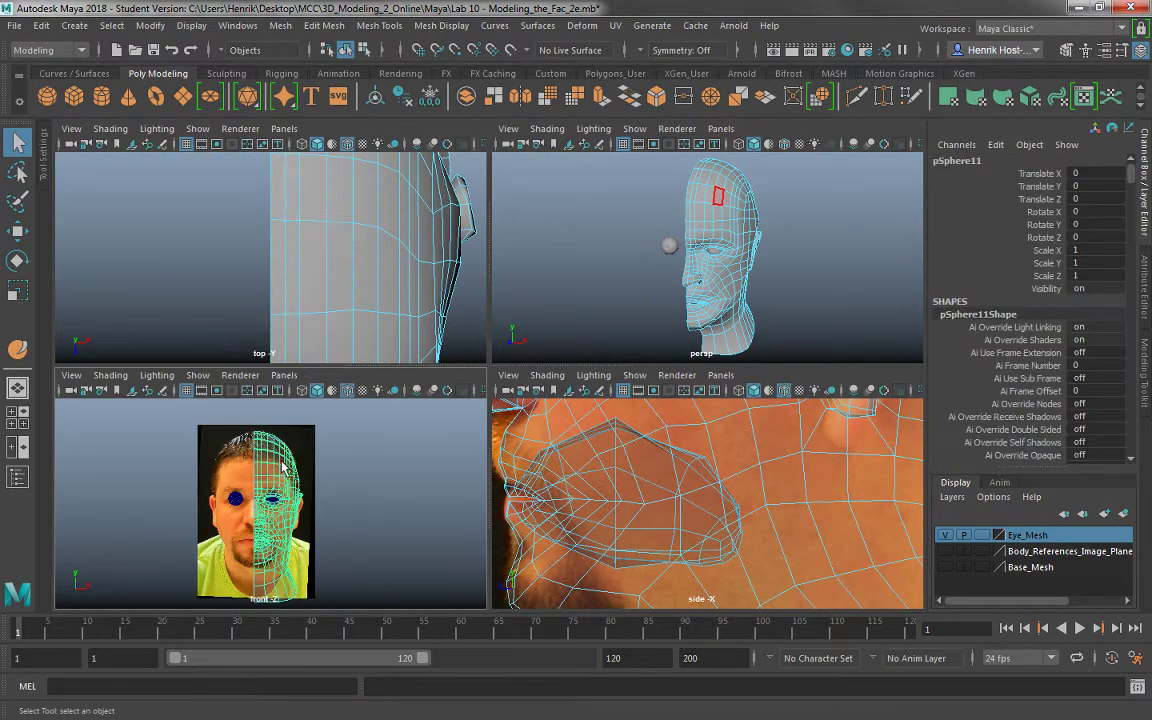
pyautogui.hotkey('ctrl', 'd')
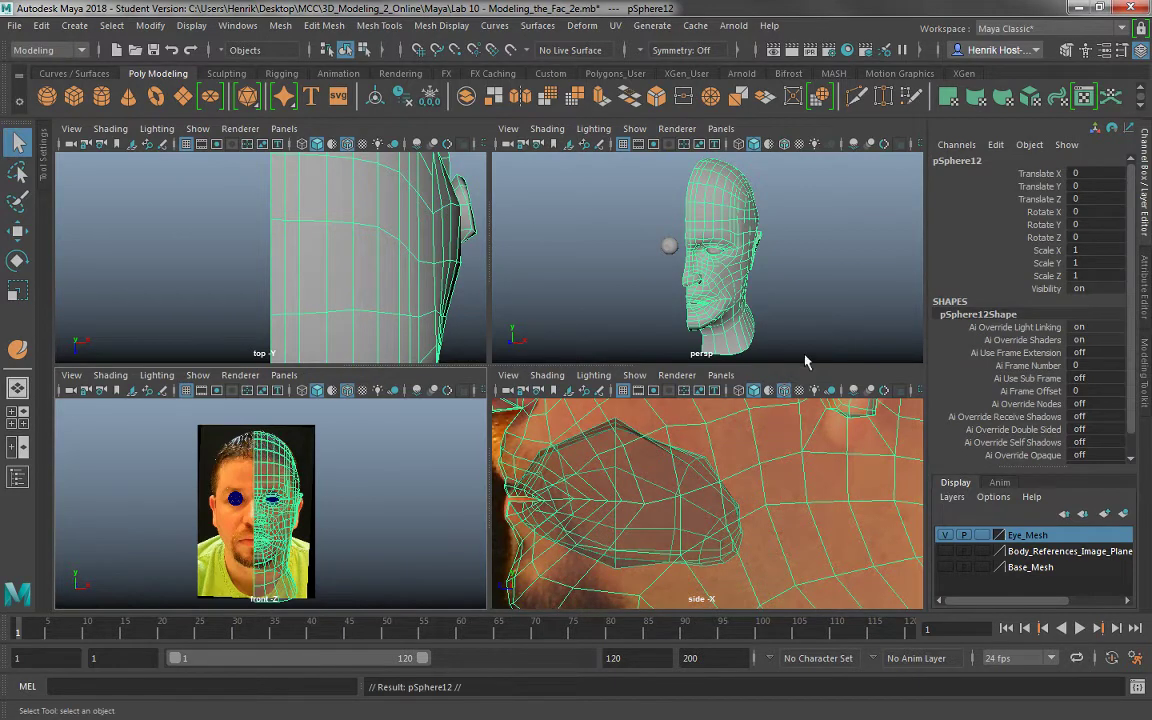
pyautogui.click(1112, 253)
pyautogui.write('-1')
pyautogui.press('Return')
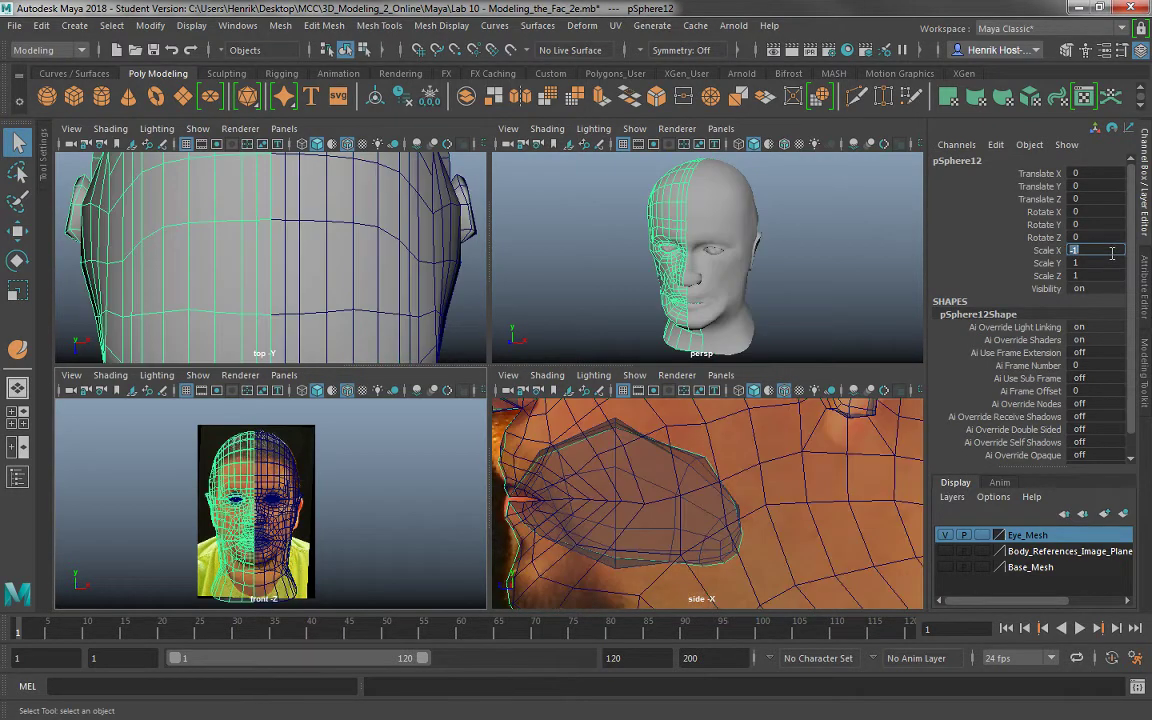
pyautogui.keyDown('shift'); pyautogui.click(256, 474); pyautogui.keyUp('shift')
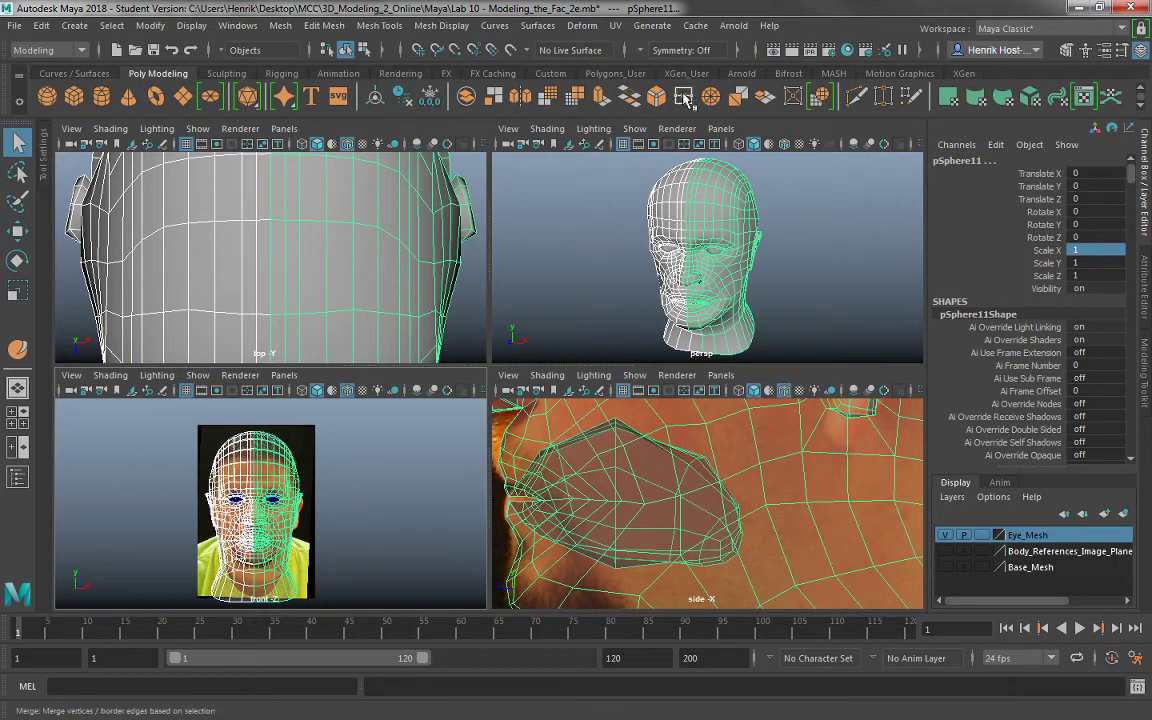
pyautogui.click(468, 98)
# Merge all vertices along the head's centre seam with a distance threshold of 0.01 and return to object mode.
pyautogui.moveTo(262, 242); pyautogui.dragTo(188, 238, button='right')
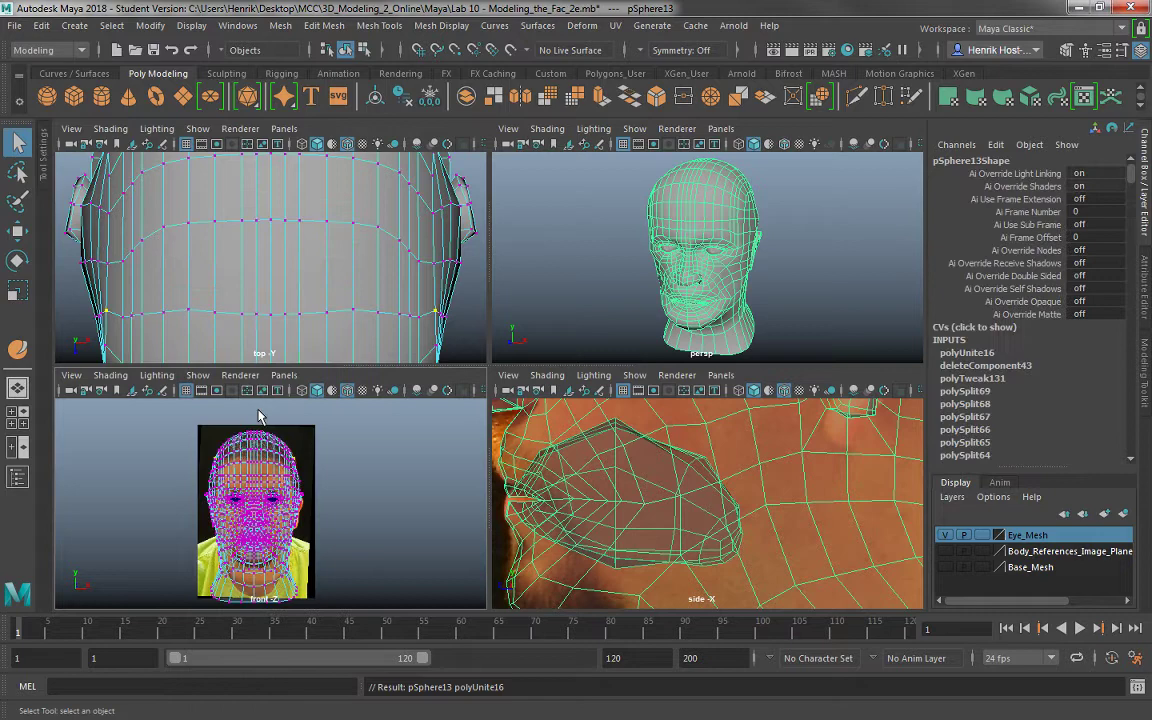
pyautogui.click(262, 468)
pyautogui.press('space')
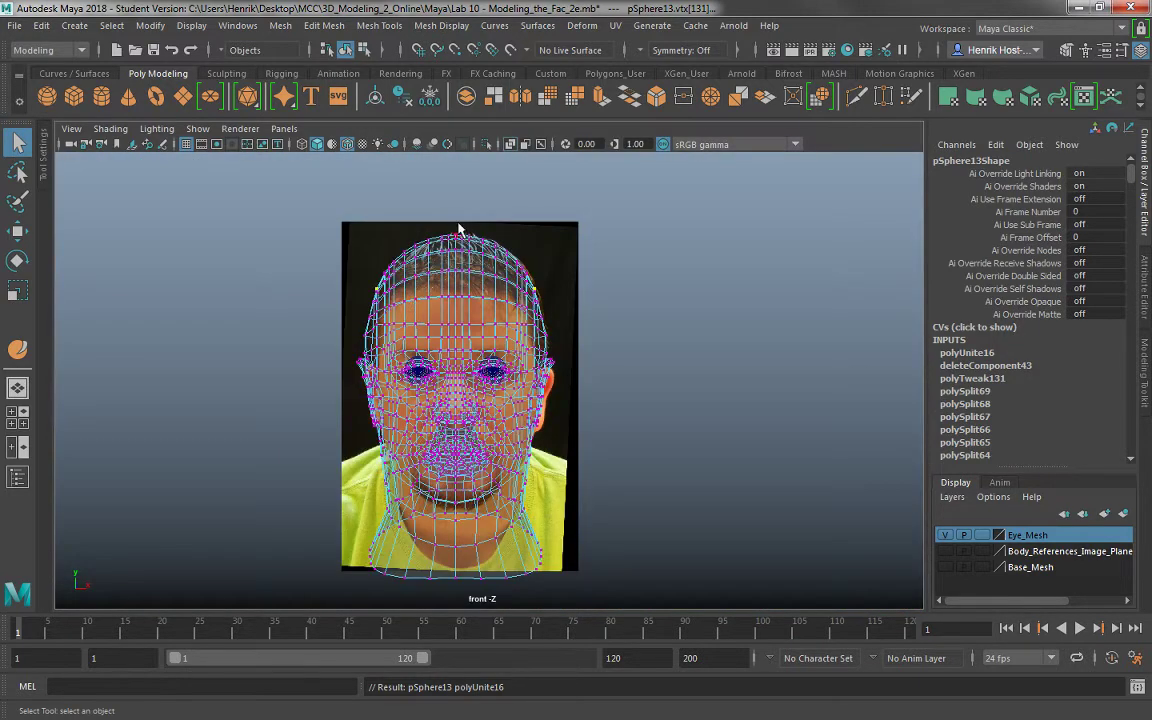
pyautogui.moveTo(452, 217); pyautogui.dragTo(458, 663)
pyautogui.scroll(2, 450, 441)
pyautogui.scroll(1, 450, 441)
pyautogui.keyDown('alt'); pyautogui.moveTo(450, 441); pyautogui.dragTo(450, 391, button='middle'); pyautogui.keyUp('alt')
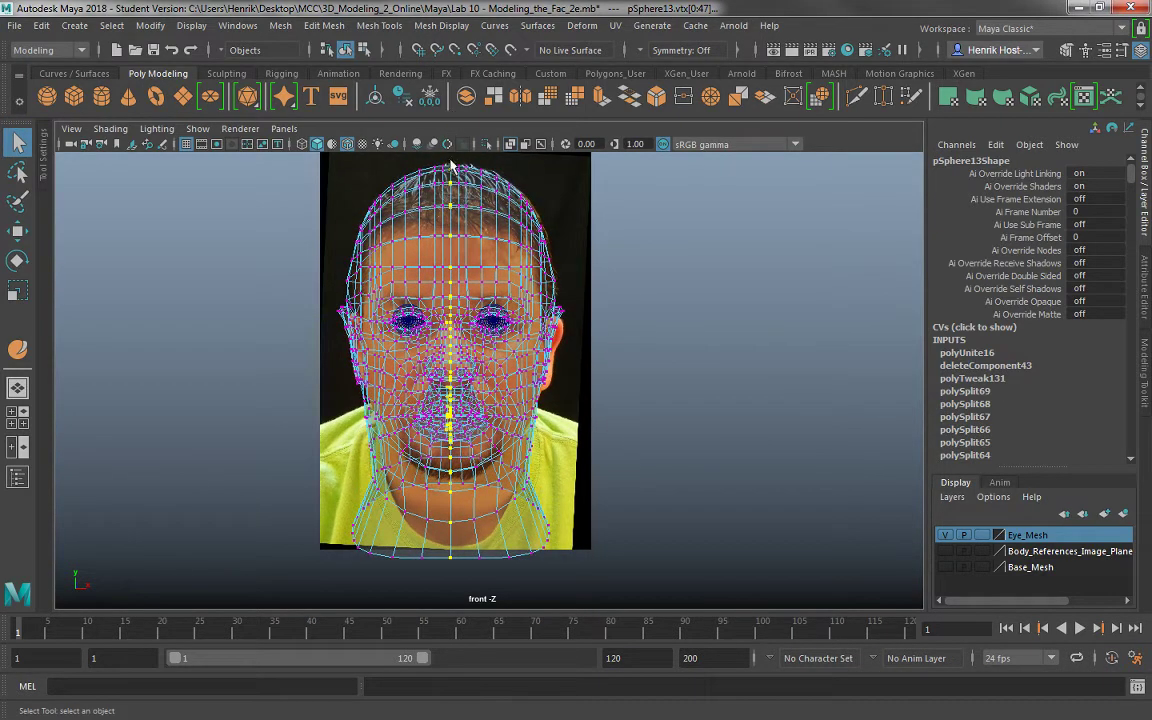
pyautogui.moveTo(440, 323); pyautogui.dragTo(453, 643)
pyautogui.keyDown('alt'); pyautogui.moveTo(452, 417); pyautogui.dragTo(603, 590, button='right'); pyautogui.keyUp('alt')
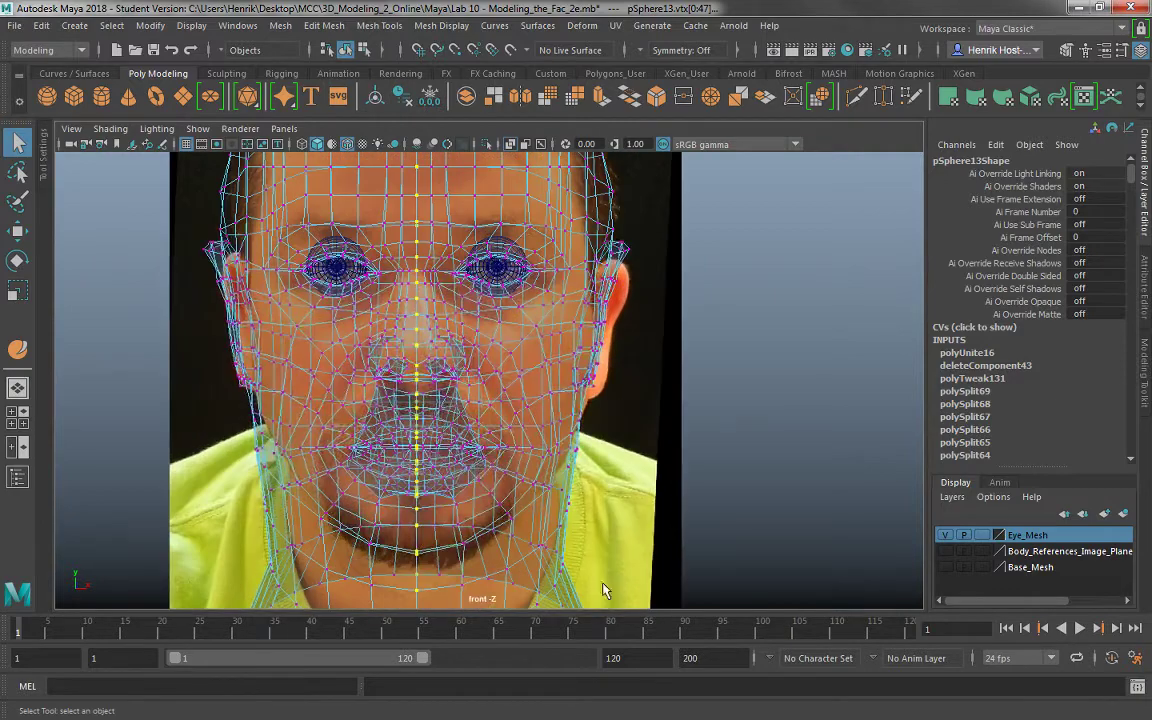
pyautogui.keyDown('shift'); pyautogui.moveTo(412, 386); pyautogui.dragTo(483, 368, button='right'); pyautogui.keyUp('shift')
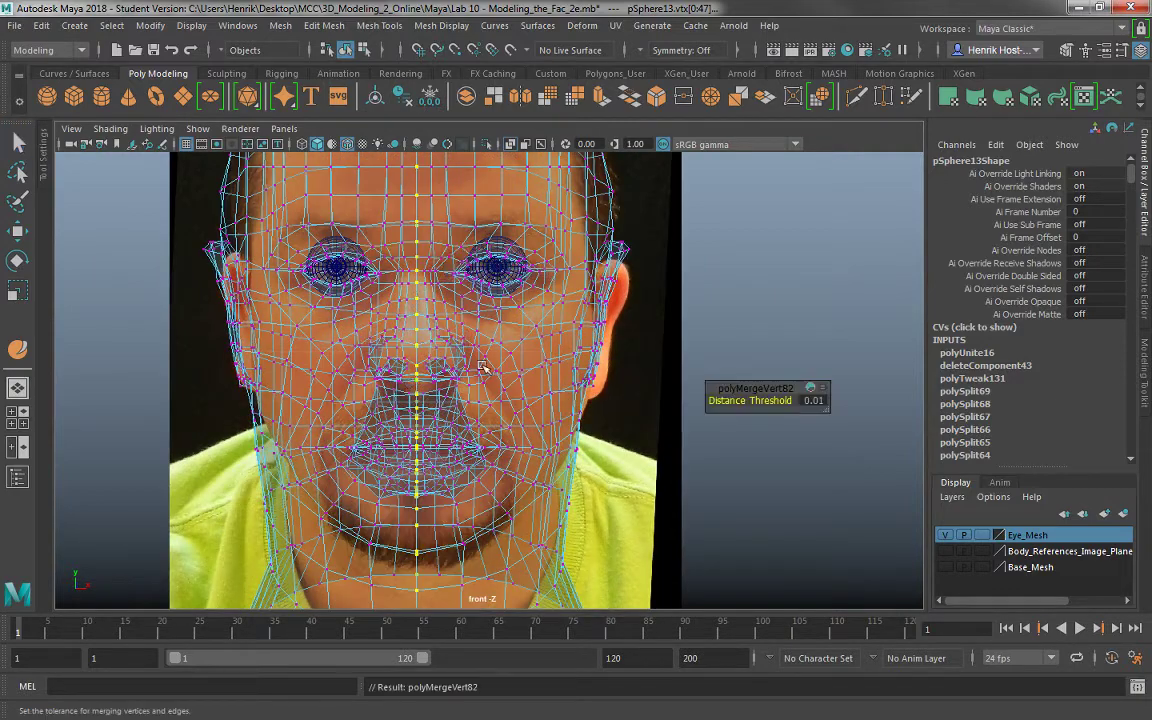
pyautogui.moveTo(470, 245); pyautogui.dragTo(550, 221, button='right')
pyautogui.scroll(-2, 516, 338)
pyautogui.press('space')
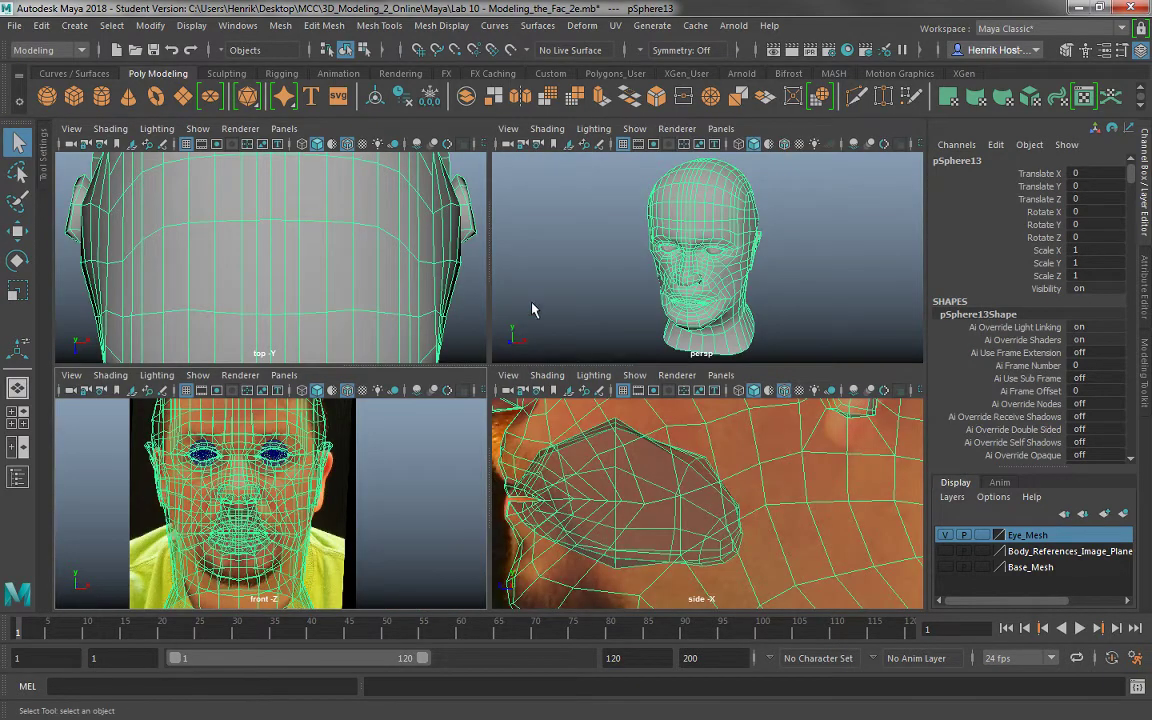
# Inspect the merged head from the side and the front in the perspective view, and deselect it.
pyautogui.keyDown('alt'); pyautogui.moveTo(532, 310); pyautogui.dragTo(798, 262); pyautogui.keyUp('alt')
pyautogui.keyDown('alt'); pyautogui.moveTo(798, 262); pyautogui.dragTo(663, 190, button='right'); pyautogui.keyUp('alt')
pyautogui.keyDown('alt'); pyautogui.moveTo(663, 190); pyautogui.dragTo(763, 247); pyautogui.keyUp('alt')
pyautogui.keyDown('alt'); pyautogui.moveTo(690, 235); pyautogui.dragTo(738, 286, button='right'); pyautogui.keyUp('alt')
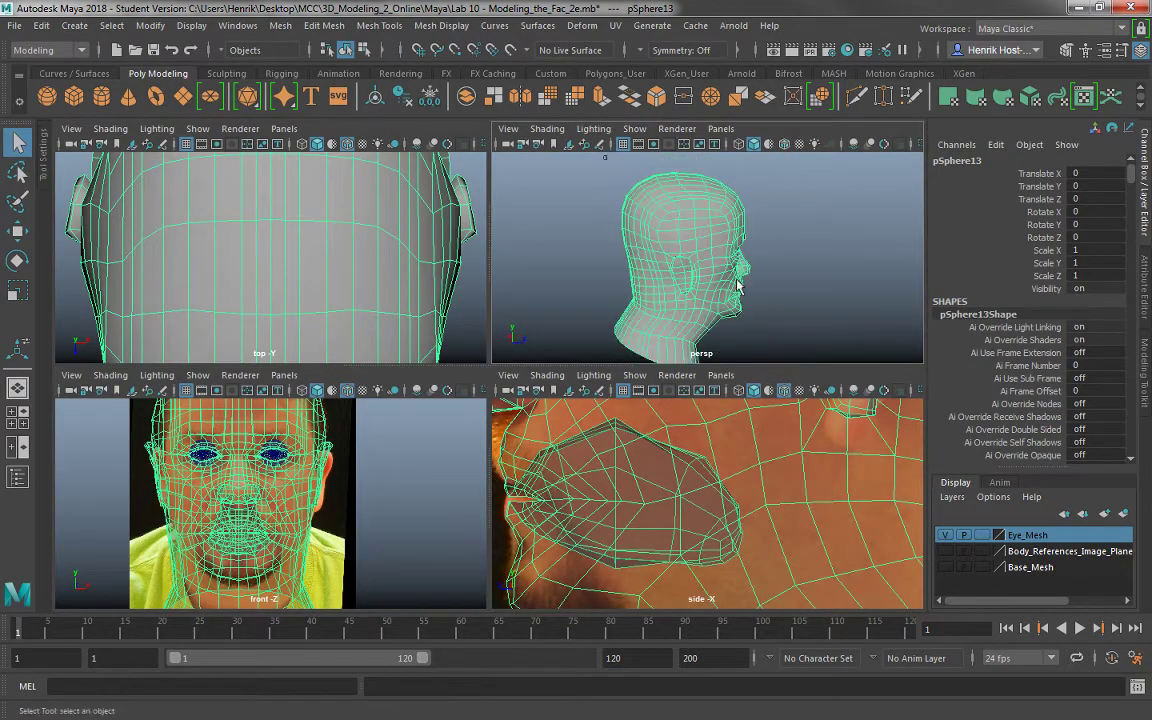
pyautogui.keyDown('alt'); pyautogui.moveTo(738, 285); pyautogui.dragTo(755, 282); pyautogui.keyUp('alt')
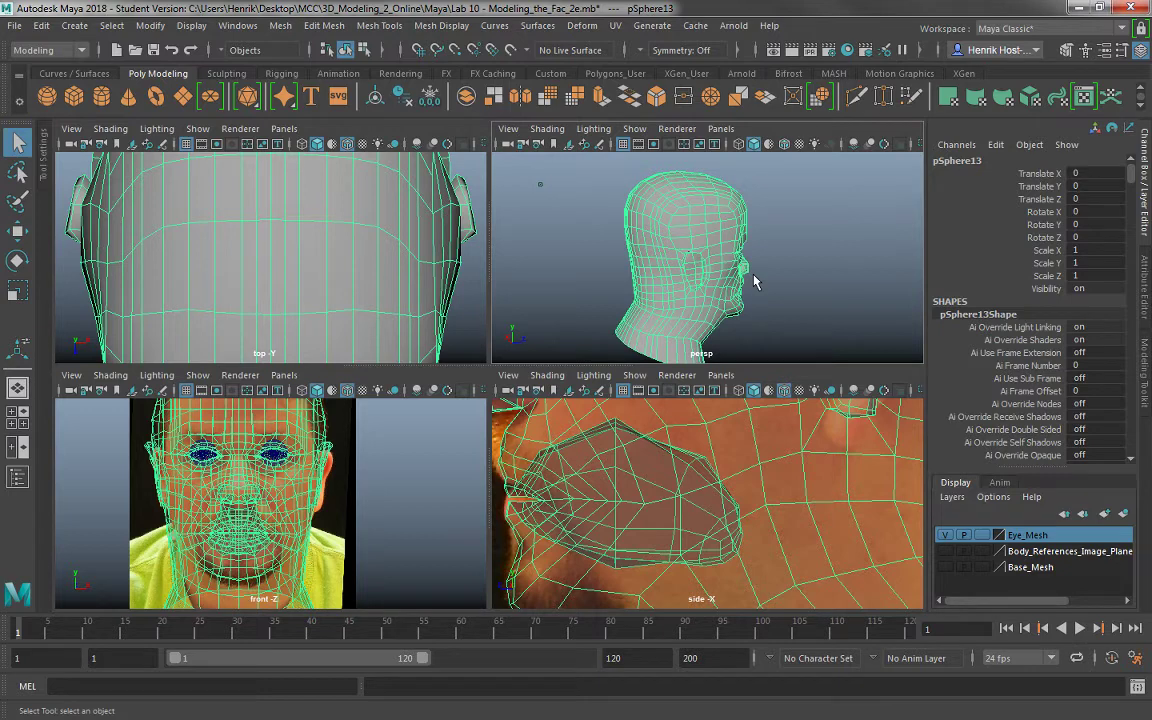
pyautogui.click(801, 270)
pyautogui.keyDown('alt'); pyautogui.moveTo(801, 270); pyautogui.dragTo(645, 263); pyautogui.keyUp('alt')
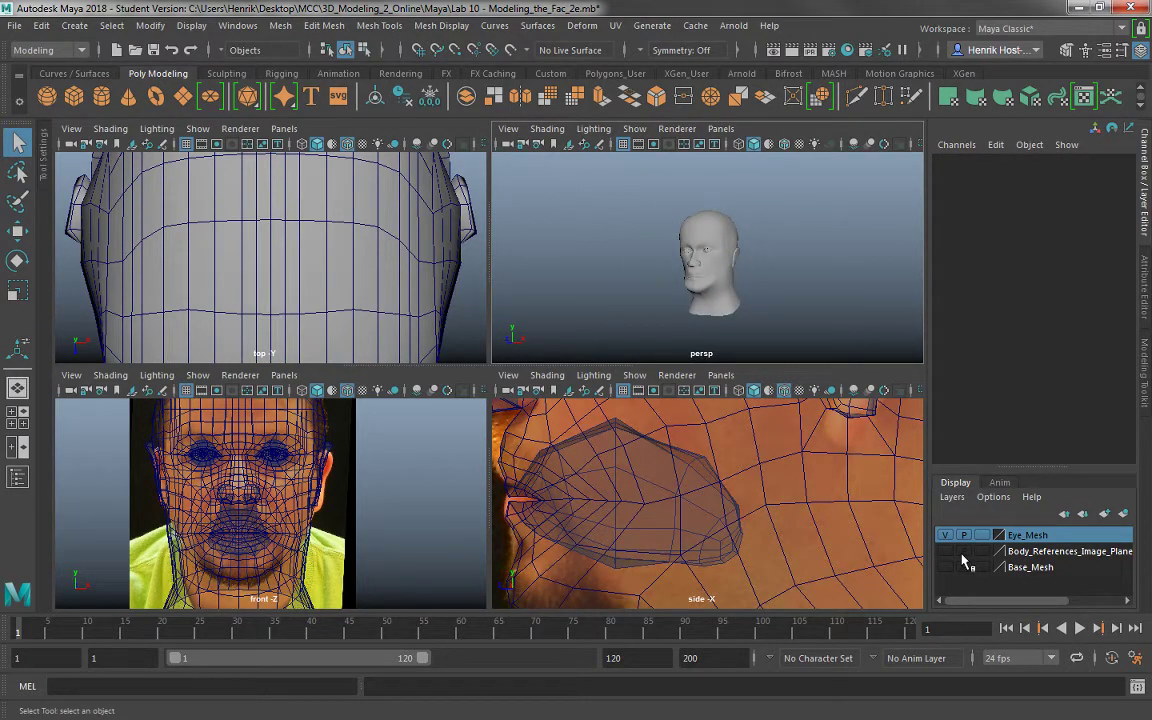
# Create a display layer from the front and side face image planes and name it Face_Reference_Image_Planes.
pyautogui.click(646, 561)
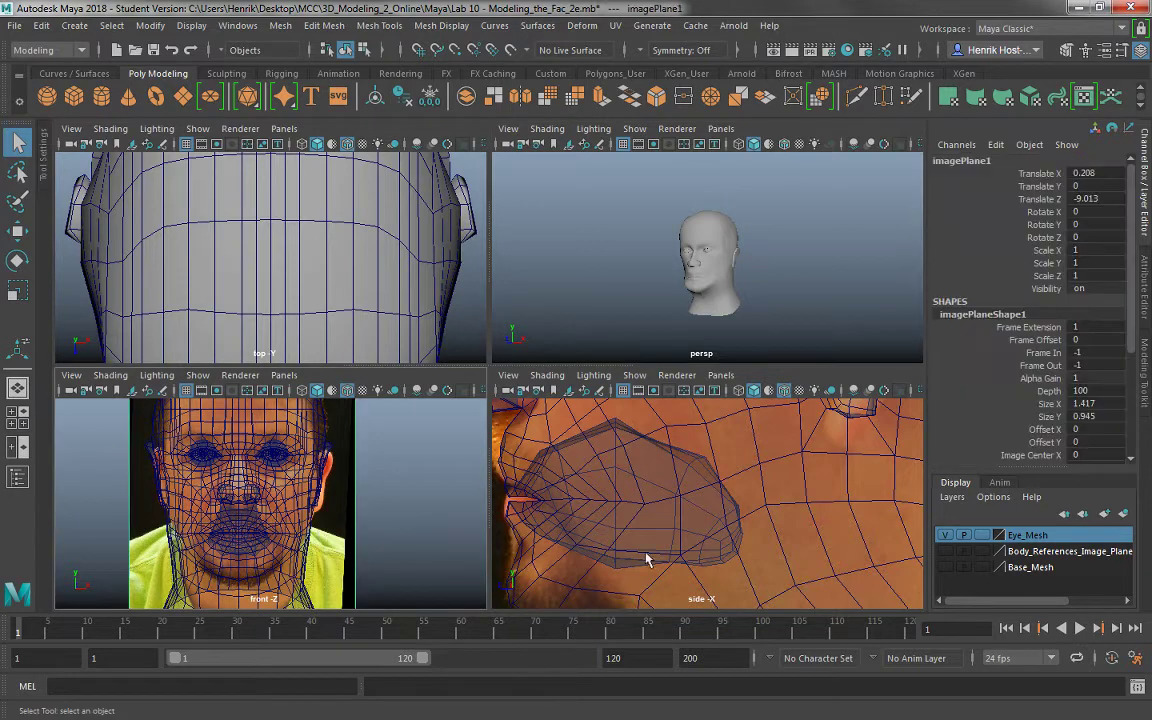
pyautogui.click(699, 551)
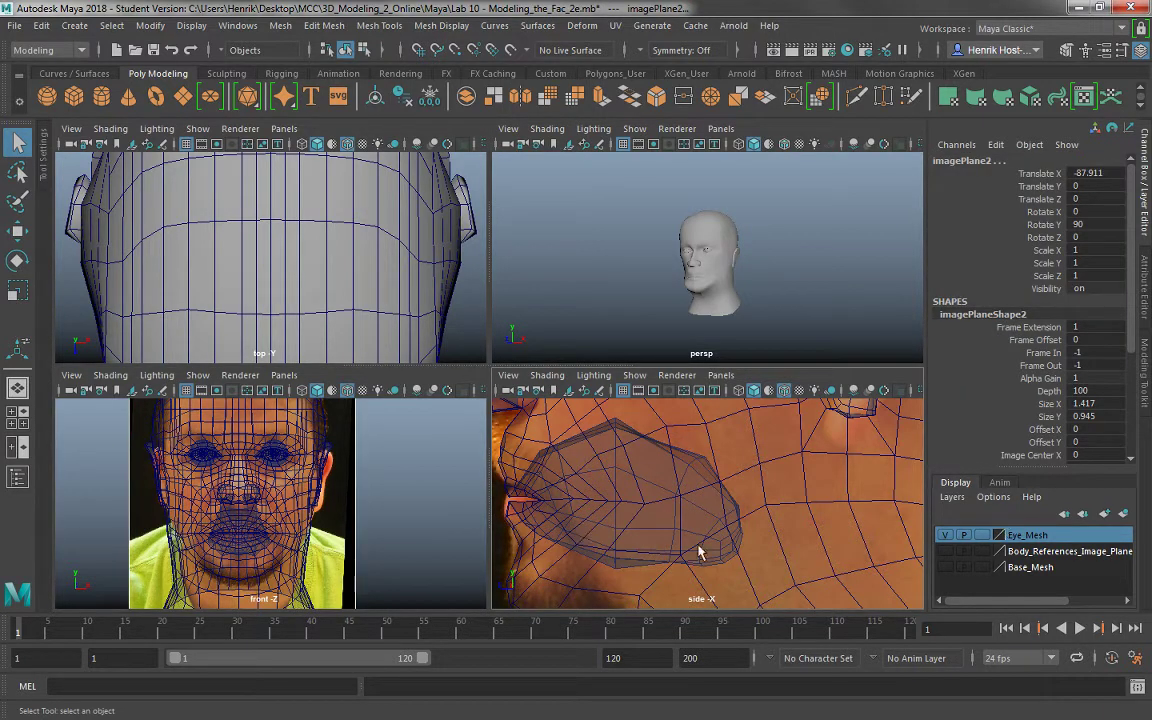
pyautogui.click(953, 500)
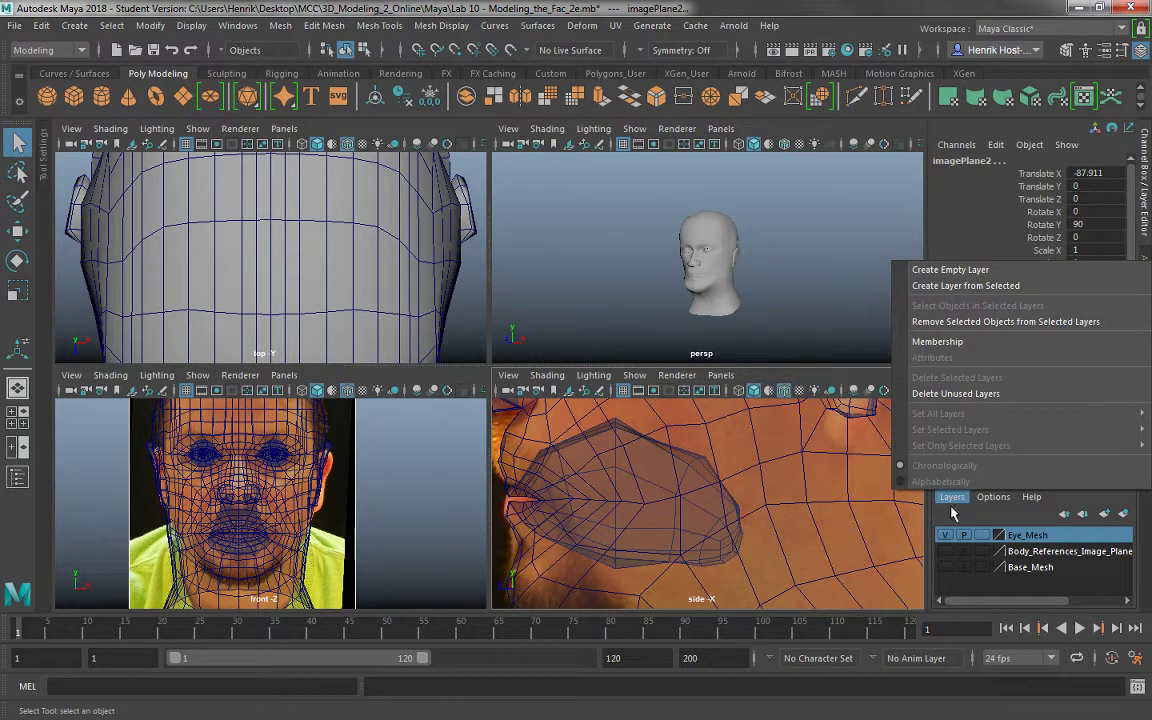
pyautogui.click(945, 286)
pyautogui.doubleClick(1021, 538)
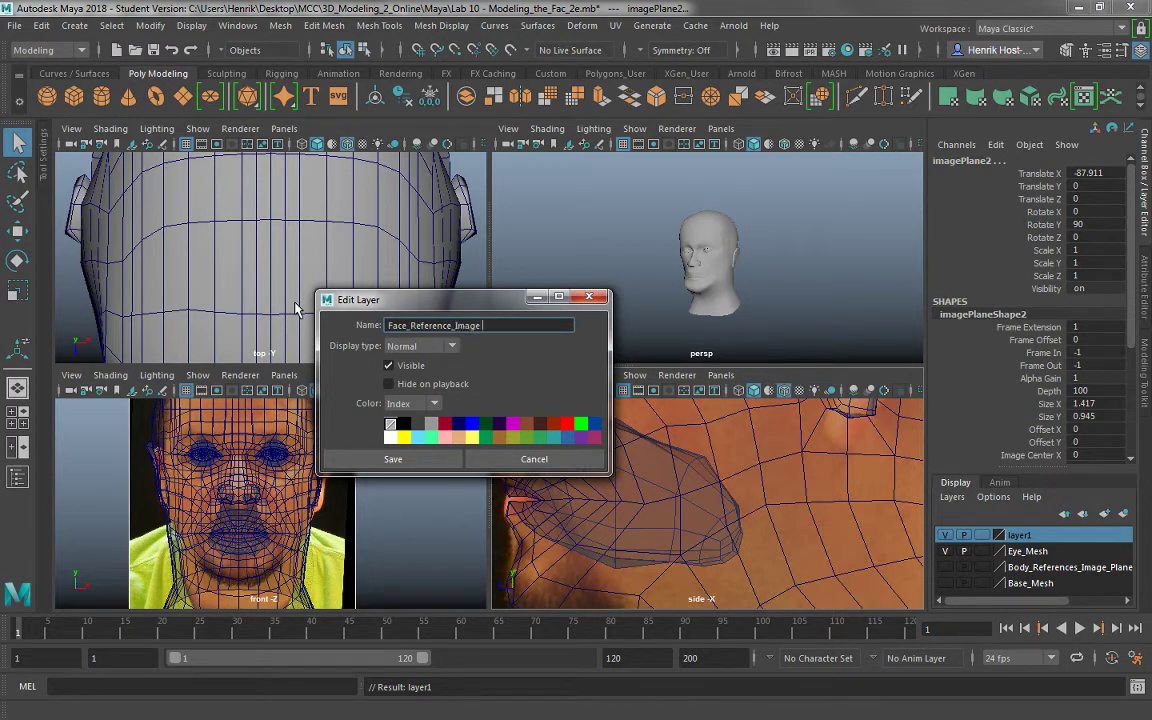
pyautogui.write('nes')
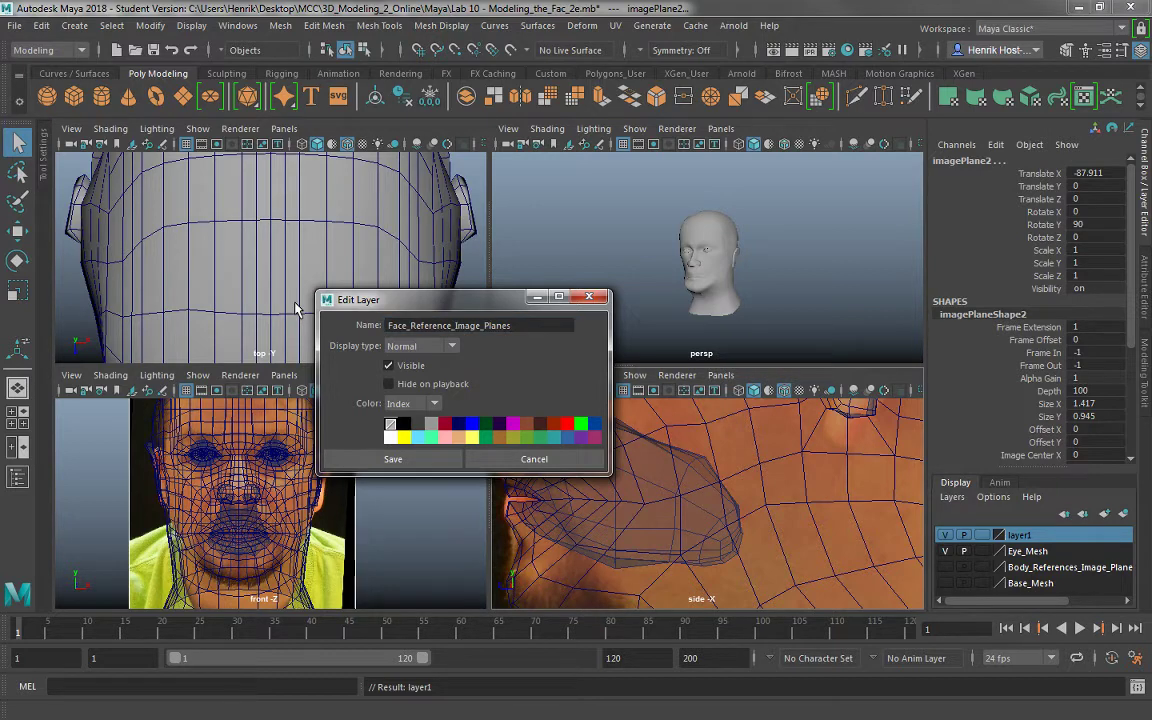
pyautogui.click(395, 459)
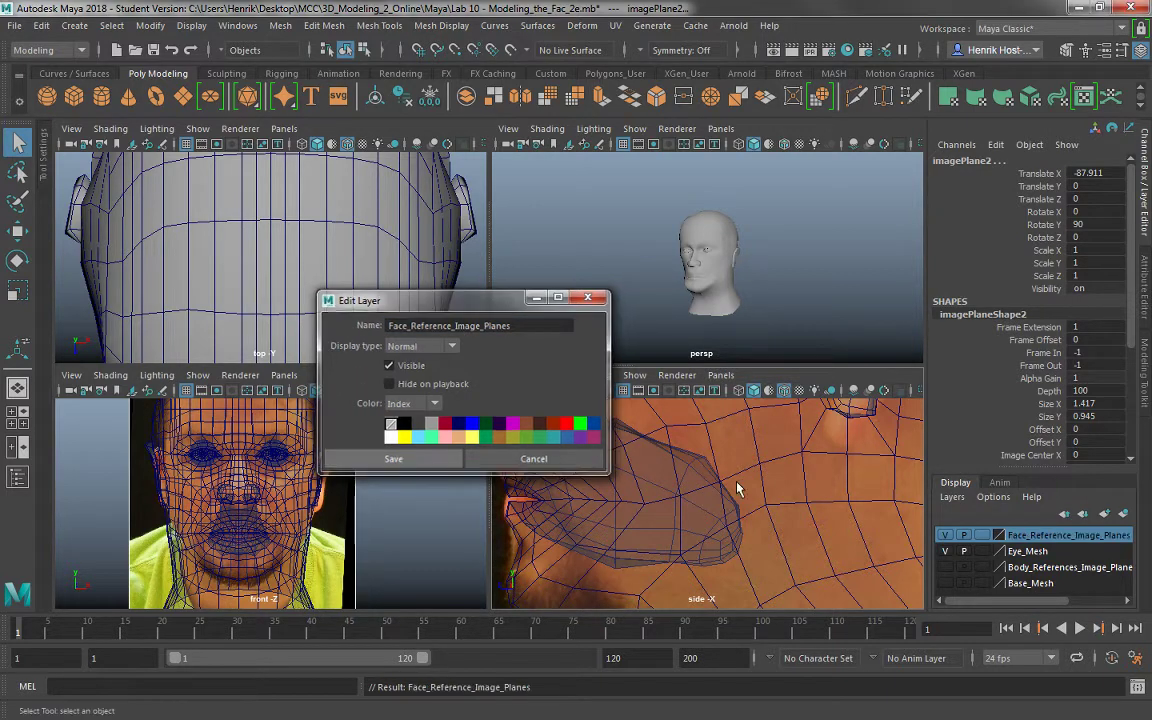
# Hide the Face_Reference_Image_Planes layer and show the Base_Mesh layer.
pyautogui.click(944, 536)
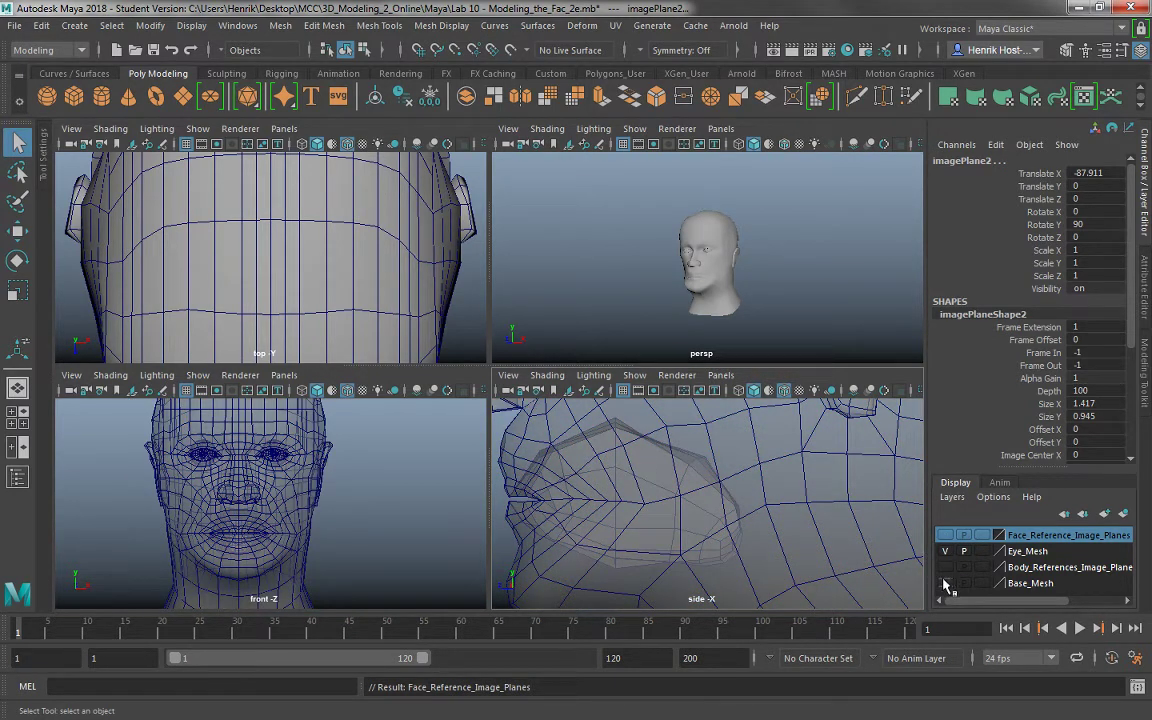
pyautogui.click(945, 584)
pyautogui.press('a')
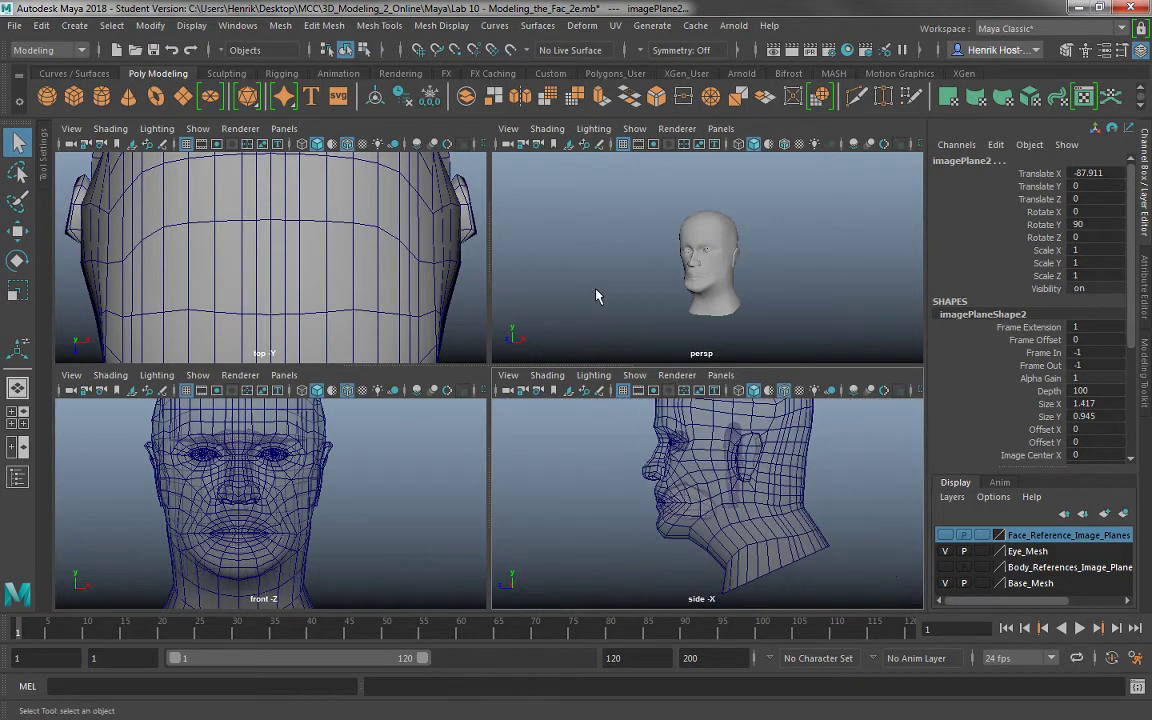
# Undo the trial scaling of the head, and combine the head and both eyeballs into one mesh.
pyautogui.click(785, 533)
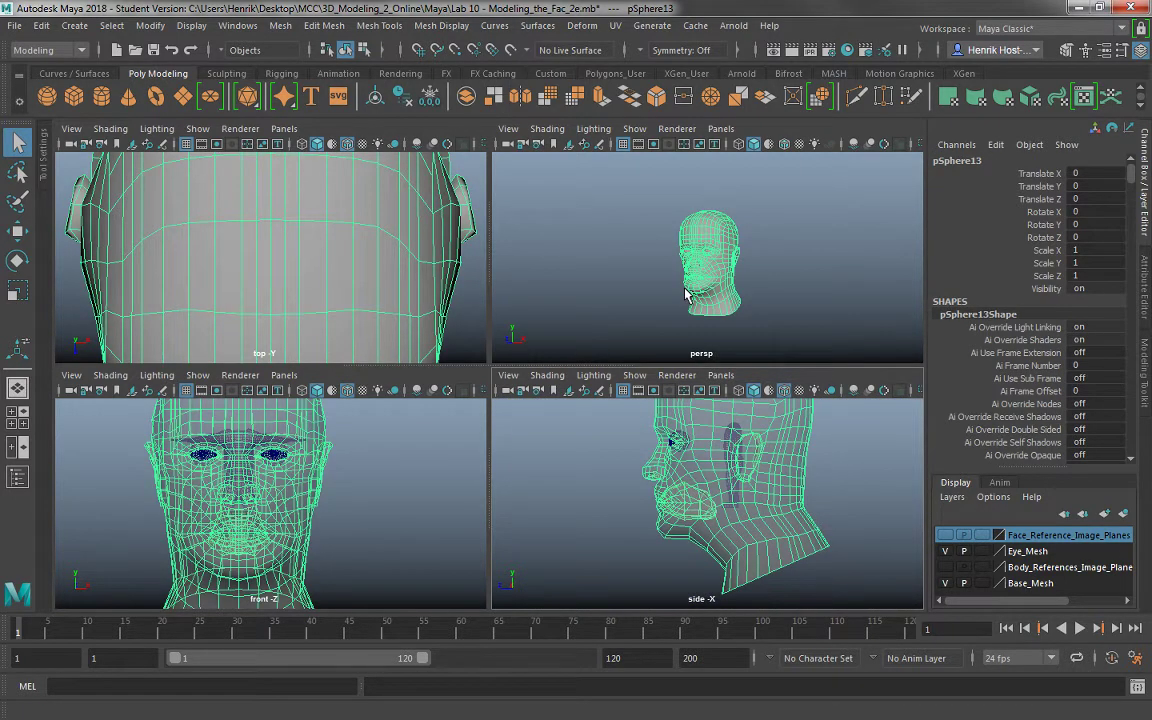
pyautogui.press('r')
pyautogui.moveTo(709, 266); pyautogui.dragTo(715, 300)
pyautogui.hotkey('ctrl', 'z')
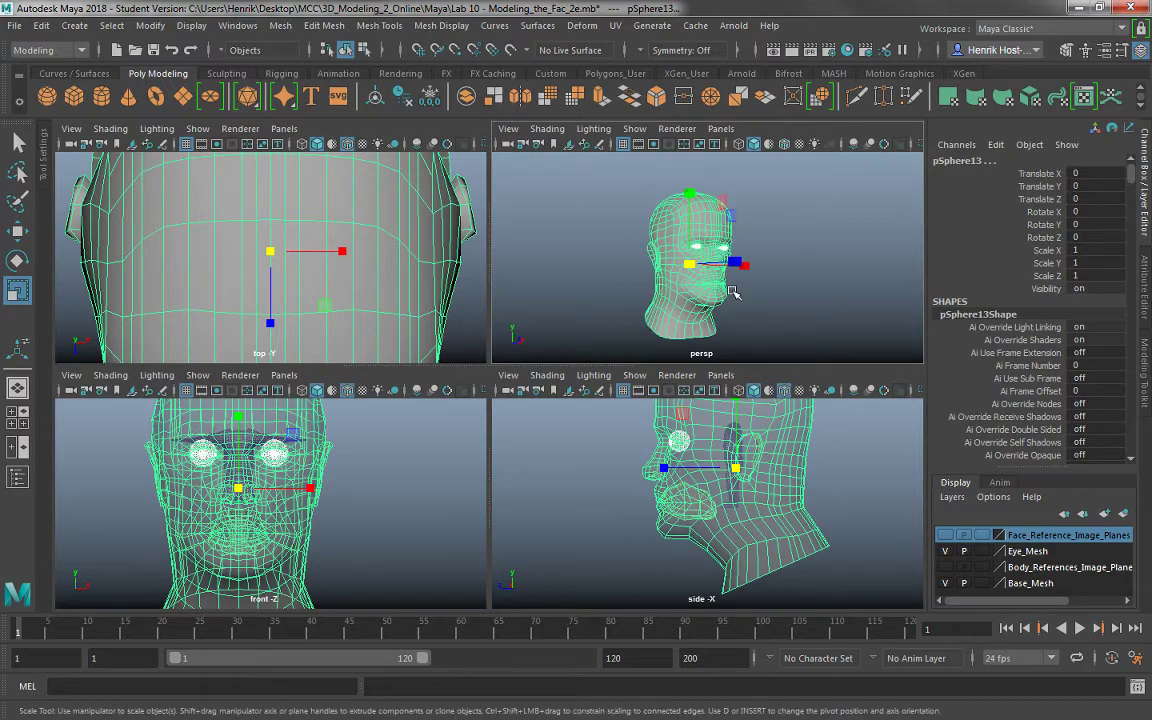
pyautogui.click(471, 99)
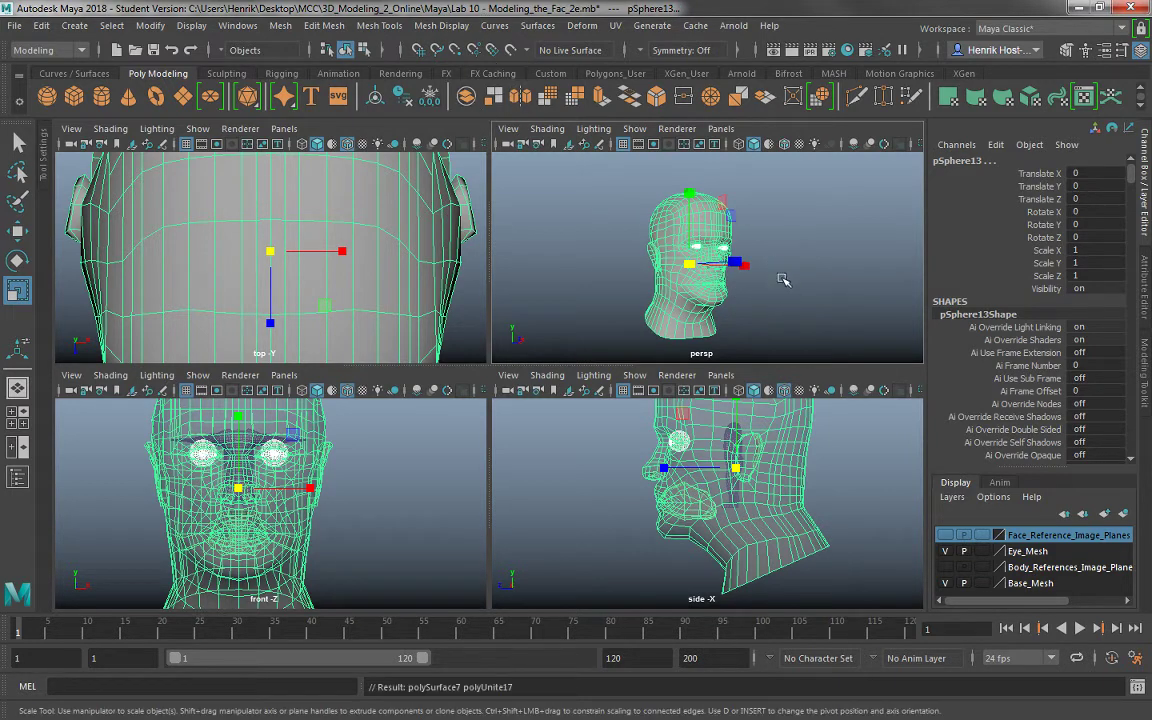
# Scale the combined head uniformly to about 0.22 and raise it to about 3.235 in Y above the body.
pyautogui.keyDown('alt'); pyautogui.moveTo(783, 280); pyautogui.dragTo(622, 230); pyautogui.keyUp('alt')
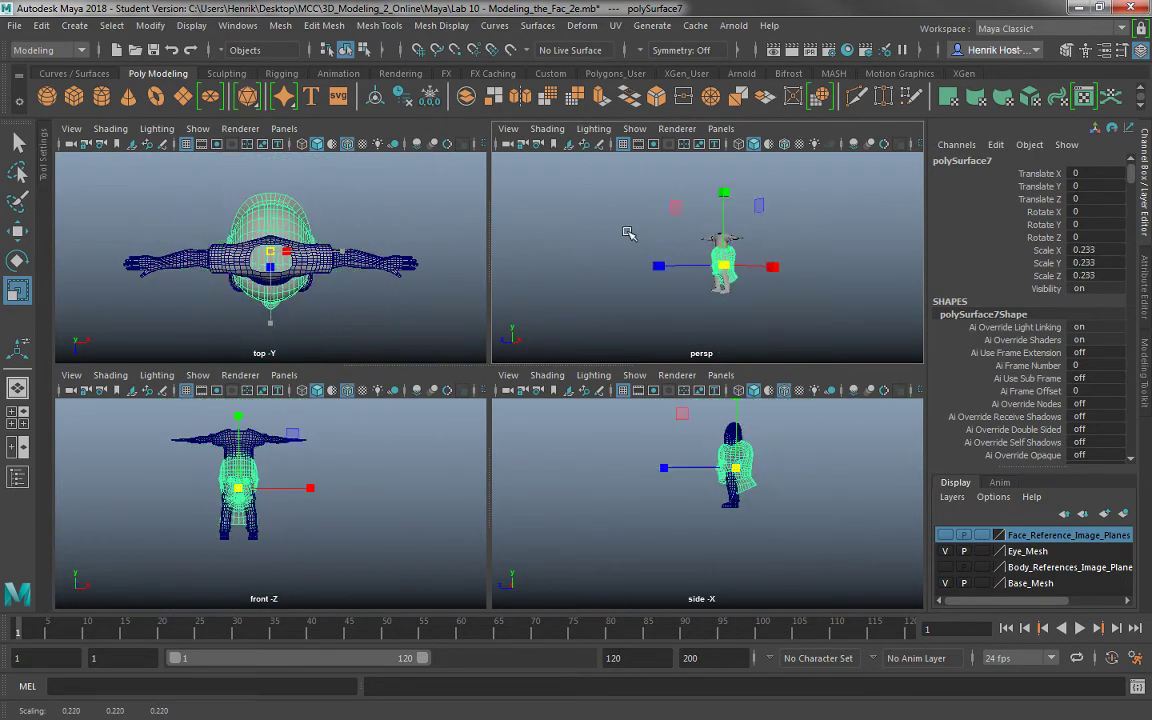
pyautogui.press('w')
pyautogui.moveTo(722, 191); pyautogui.dragTo(717, 153)
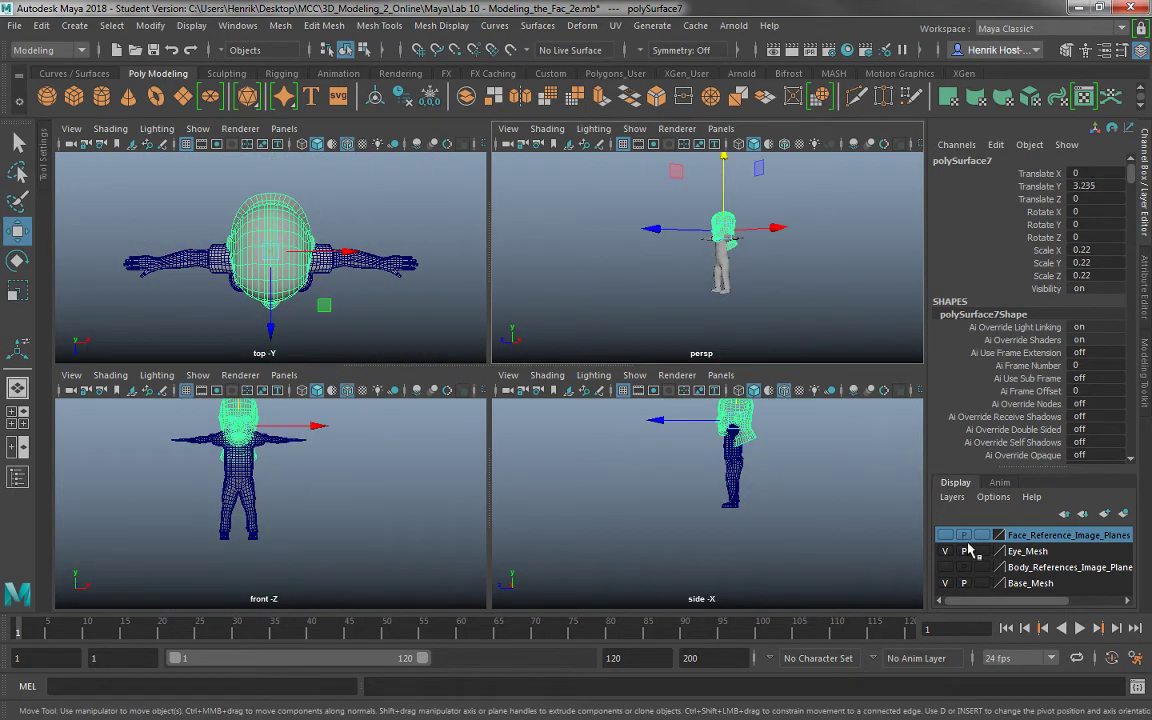
# Show the body reference image planes layer and shrink the head uniformly to about 0.065 in the side view.
pyautogui.click(945, 567)
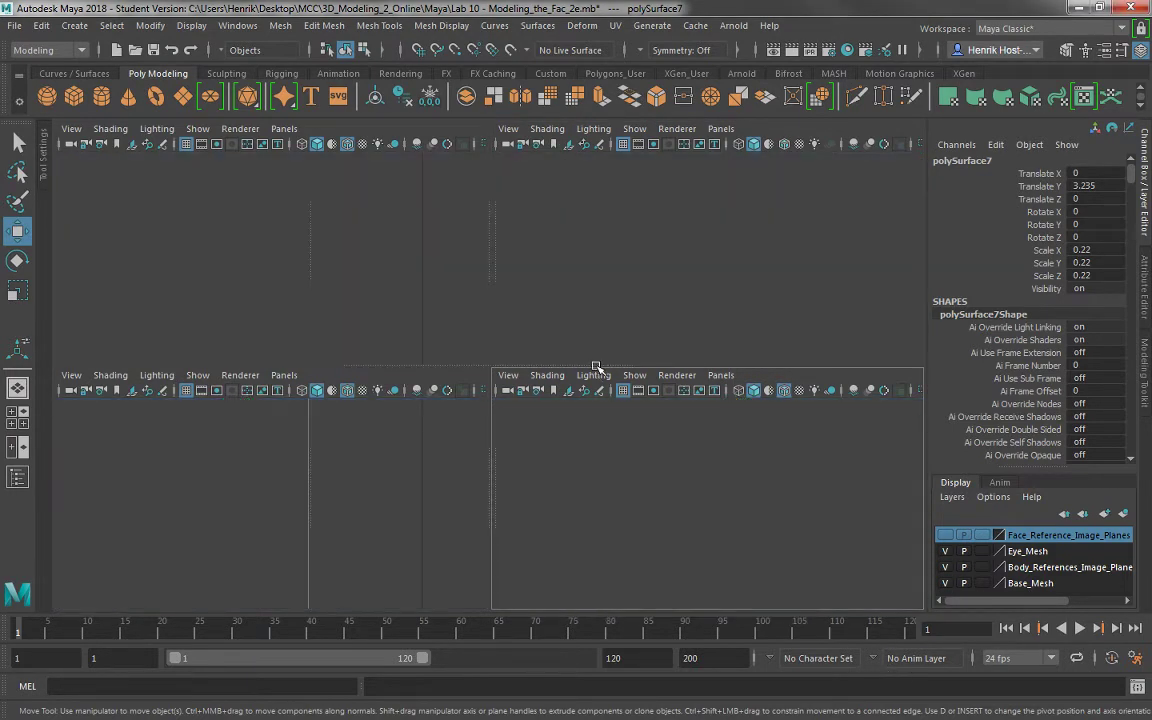
pyautogui.press('space')
pyautogui.keyDown('alt'); pyautogui.moveTo(563, 319); pyautogui.dragTo(699, 509, button='right'); pyautogui.keyUp('alt')
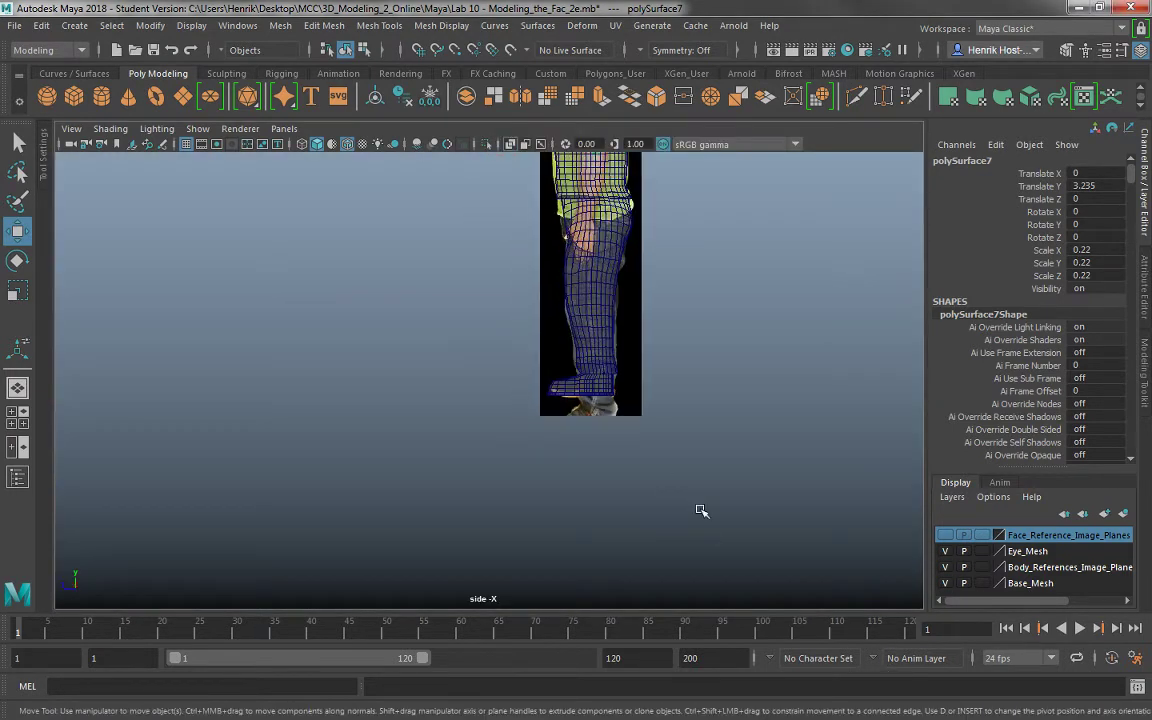
pyautogui.keyDown('alt'); pyautogui.moveTo(560, 288); pyautogui.dragTo(491, 512, button='middle'); pyautogui.keyUp('alt')
pyautogui.keyDown('alt'); pyautogui.moveTo(491, 512); pyautogui.dragTo(608, 449, button='right'); pyautogui.keyUp('alt')
pyautogui.press('r')
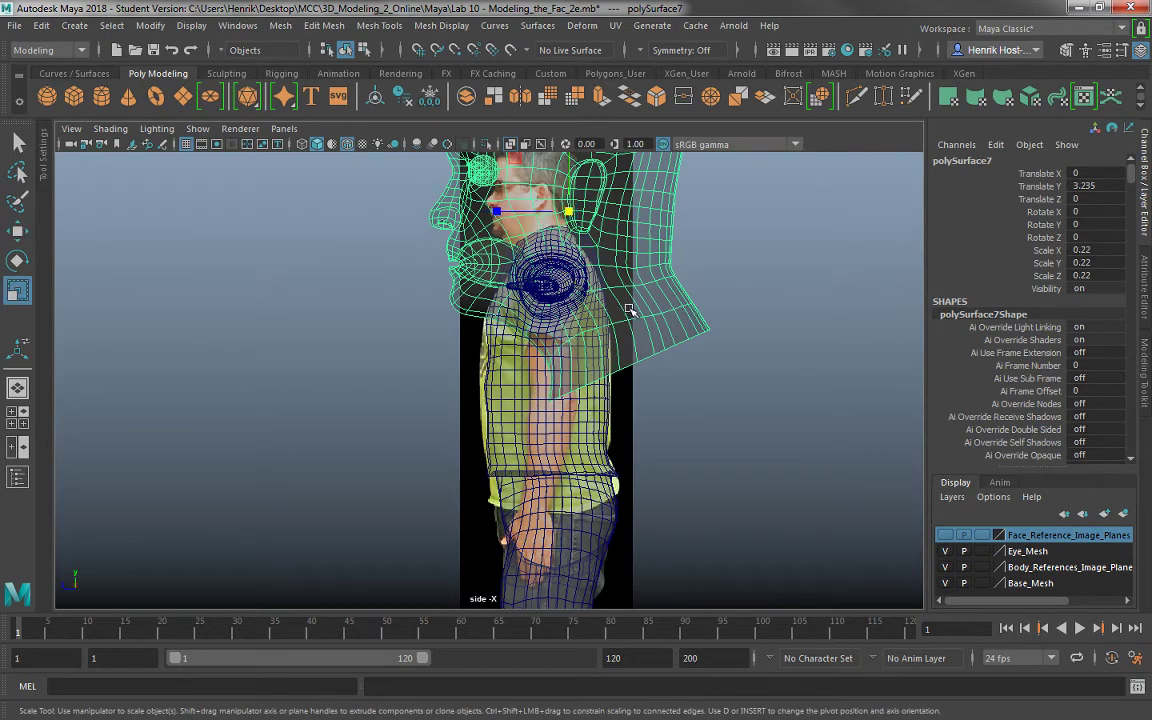
pyautogui.keyDown('alt'); pyautogui.moveTo(627, 303); pyautogui.dragTo(684, 481, button='middle'); pyautogui.keyUp('alt')
pyautogui.moveTo(590, 313); pyautogui.dragTo(406, 227)
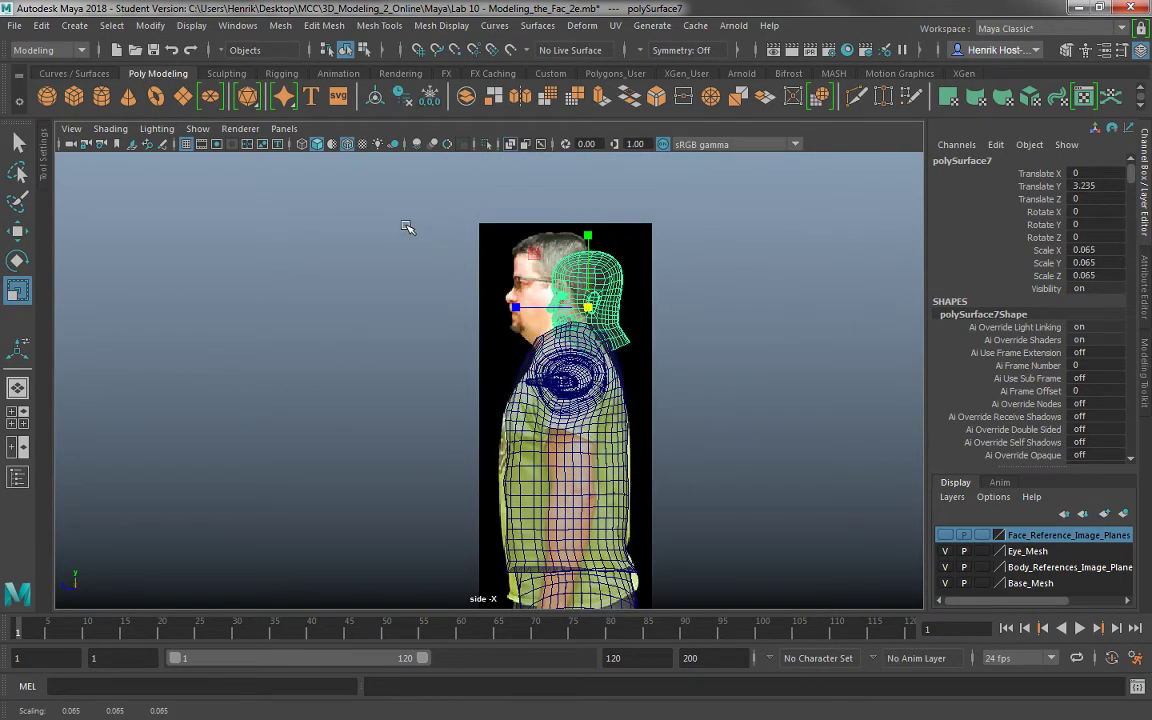
# Fit the head to the side body reference photo, with scale about 0.075, Translate Y about 3.314 and Translate Z about 0.339.
pyautogui.press('w')
pyautogui.moveTo(590, 313); pyautogui.dragTo(553, 299)
pyautogui.press('r')
pyautogui.press('w')
pyautogui.press('r')
pyautogui.press('w')
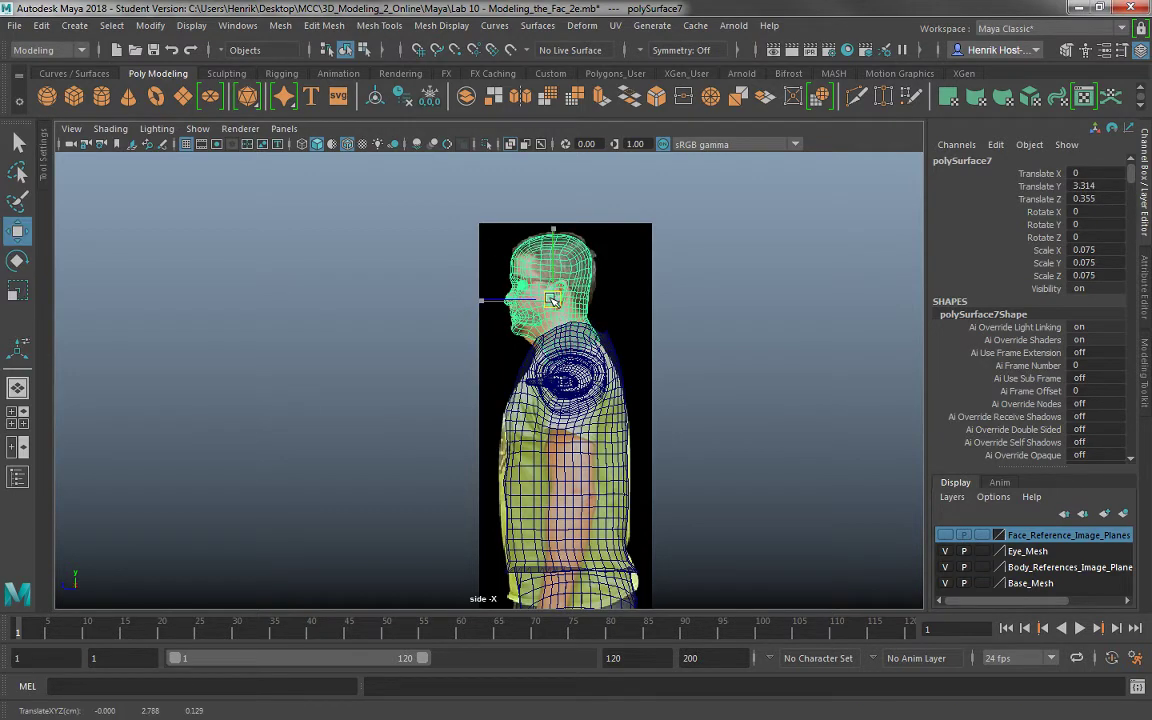
pyautogui.press('space')
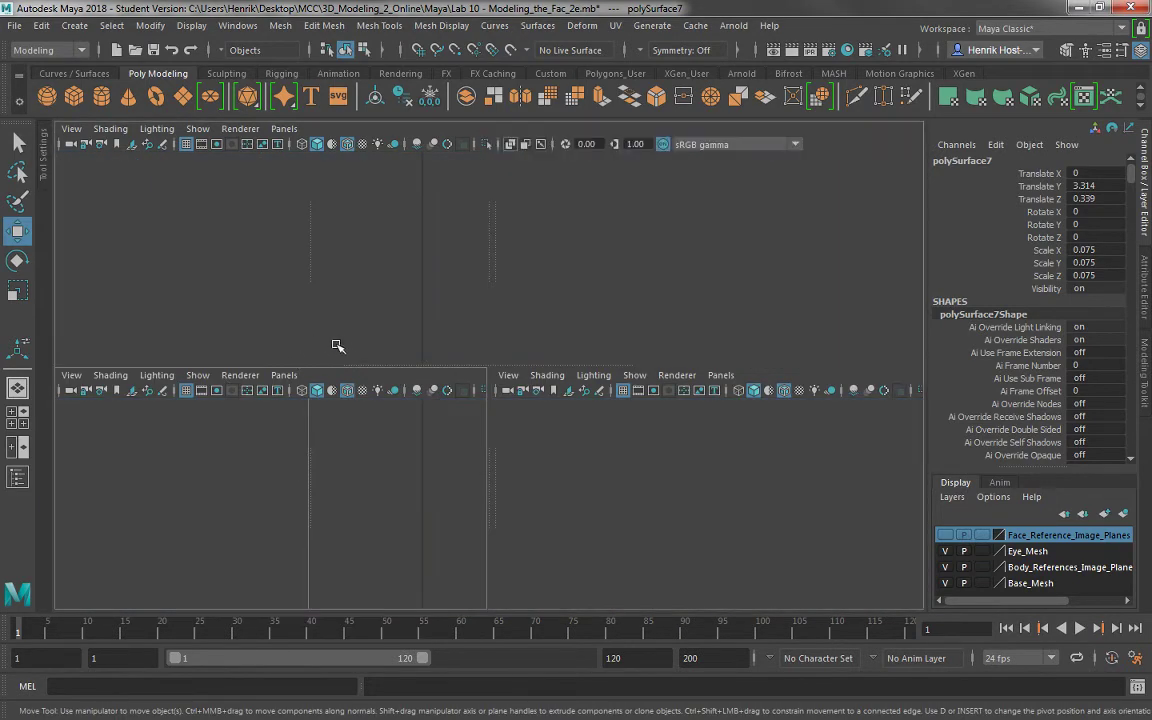
# Check the head's fit against the body reference photos in the front and side views.
pyautogui.press('space')
pyautogui.press('f')
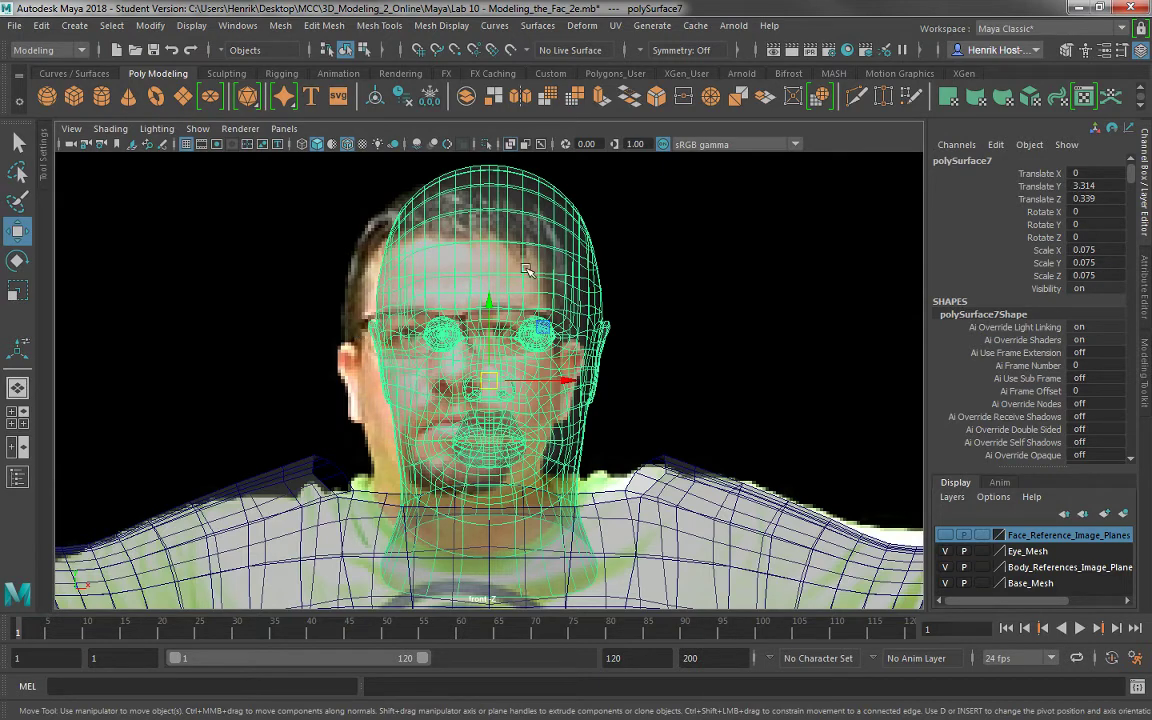
pyautogui.press('space')
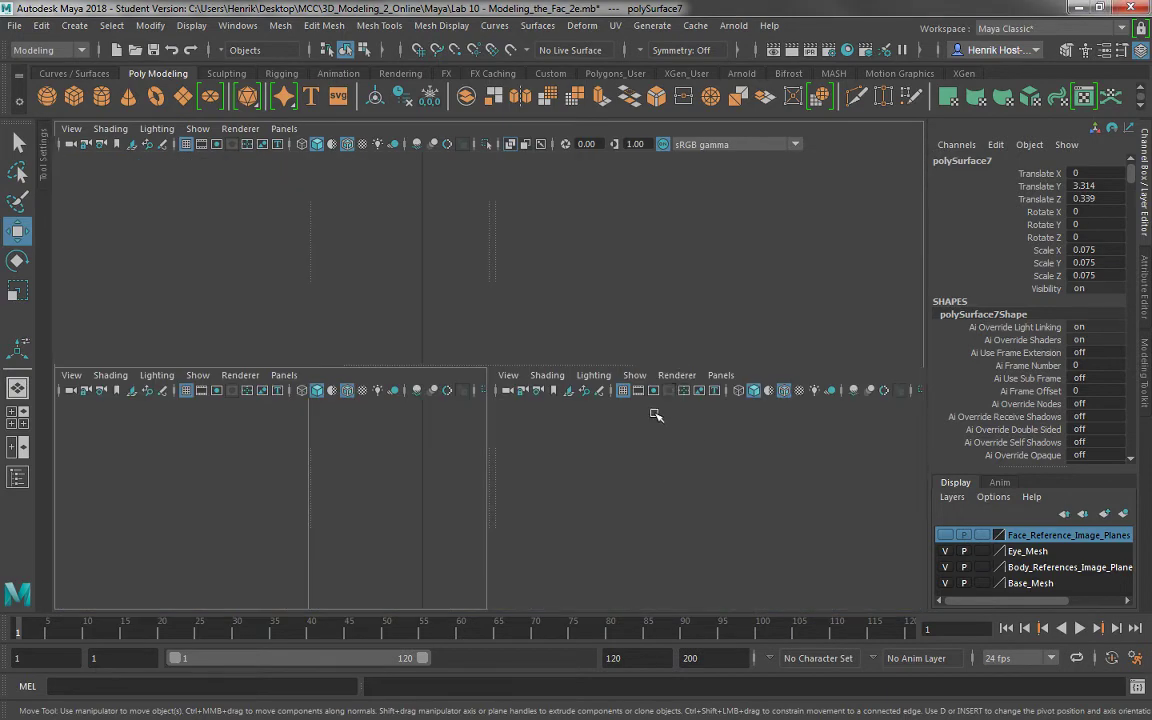
pyautogui.press('space')
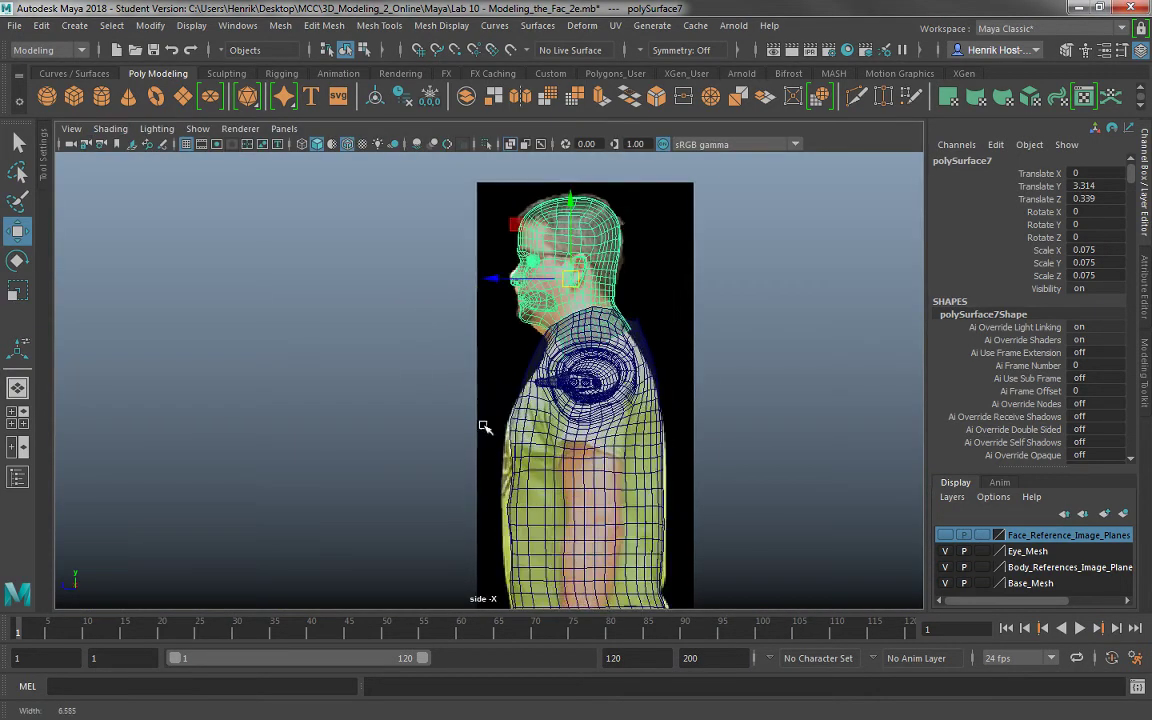
pyautogui.keyDown('alt'); pyautogui.moveTo(483, 427); pyautogui.dragTo(499, 471, button='right'); pyautogui.keyUp('alt')
pyautogui.keyDown('alt'); pyautogui.moveTo(499, 471); pyautogui.dragTo(439, 579, button='middle'); pyautogui.keyUp('alt')
pyautogui.keyDown('alt'); pyautogui.moveTo(439, 579); pyautogui.dragTo(576, 501, button='right'); pyautogui.keyUp('alt')
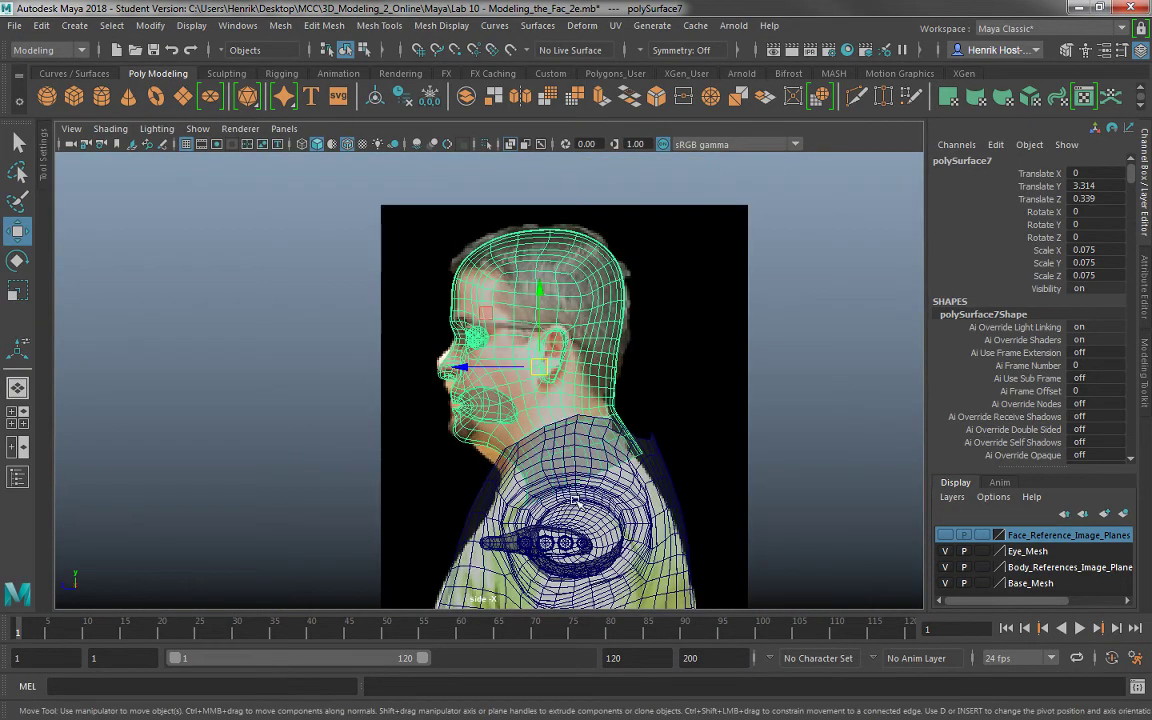
pyautogui.press('space')
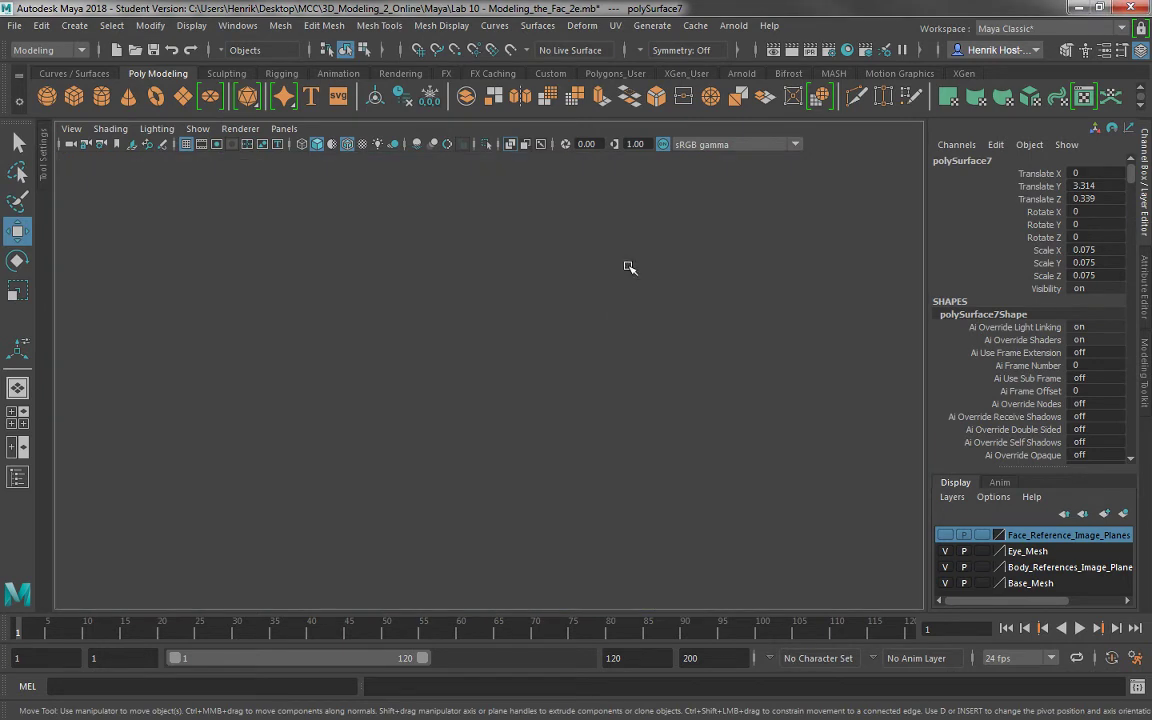
# Inspect the head's placement and proportions on the body in the perspective view, comparing it with the front view.
pyautogui.press('space')
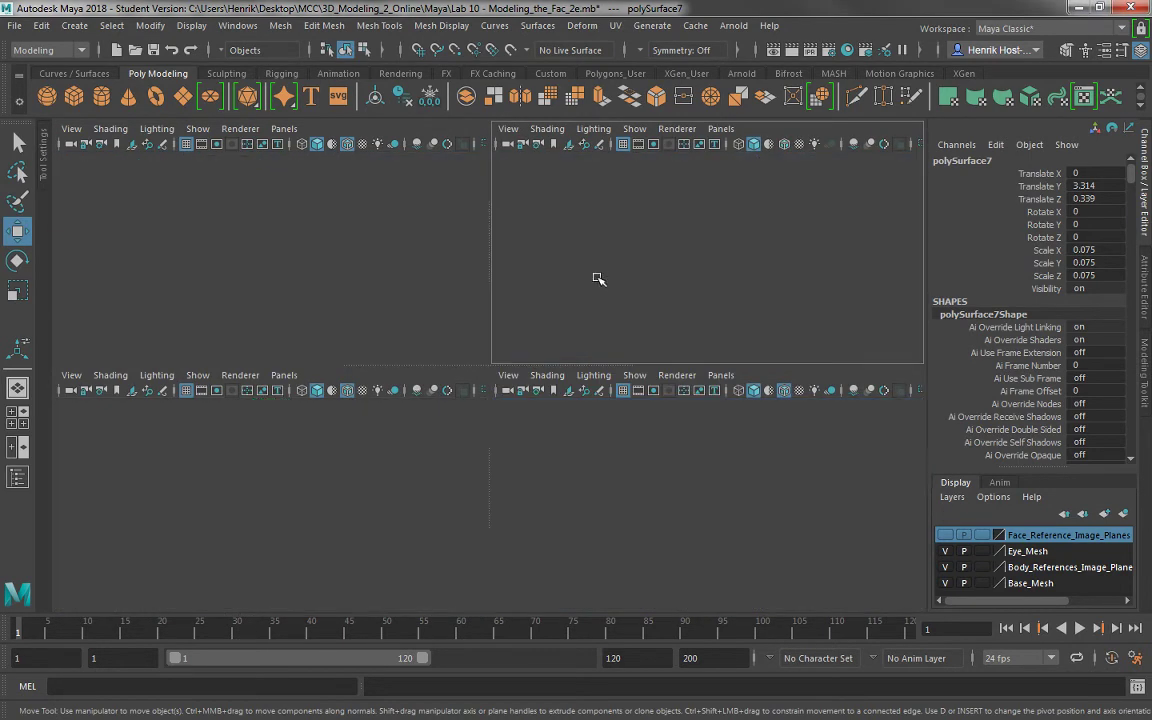
pyautogui.keyDown('alt'); pyautogui.moveTo(522, 267); pyautogui.dragTo(459, 273); pyautogui.keyUp('alt')
pyautogui.press('f')
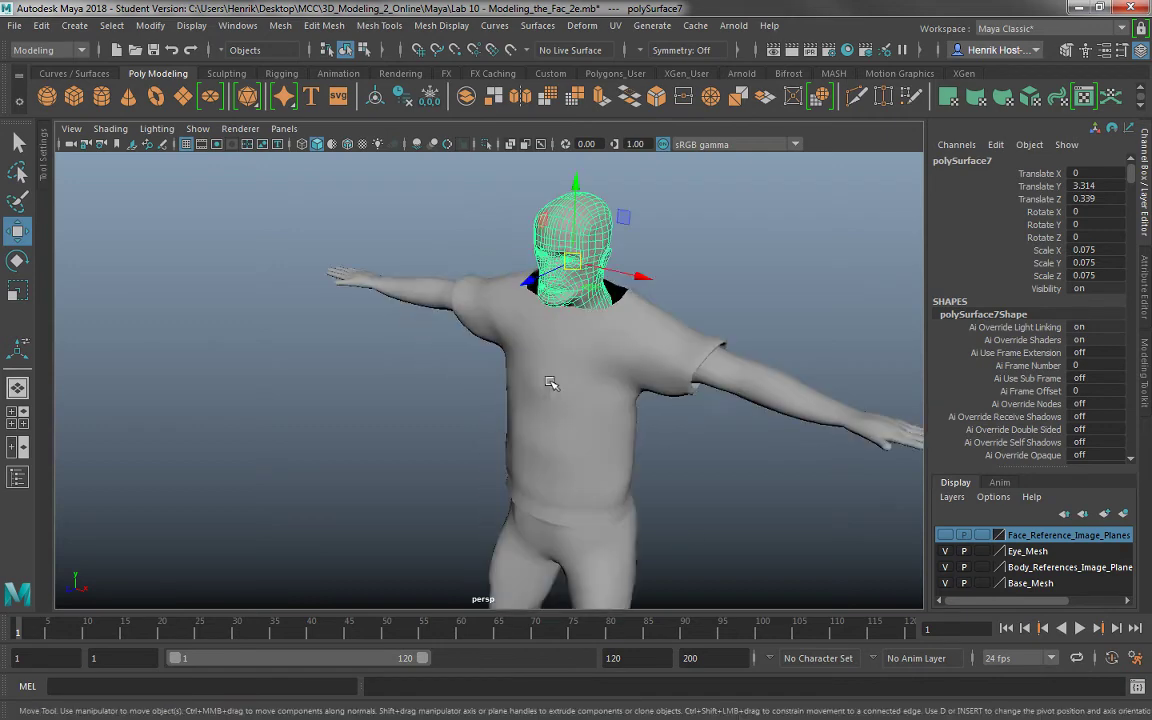
pyautogui.keyDown('alt'); pyautogui.moveTo(504, 325); pyautogui.dragTo(571, 387, button='middle'); pyautogui.keyUp('alt')
pyautogui.keyDown('alt'); pyautogui.moveTo(571, 387); pyautogui.dragTo(584, 468, button='right'); pyautogui.keyUp('alt')
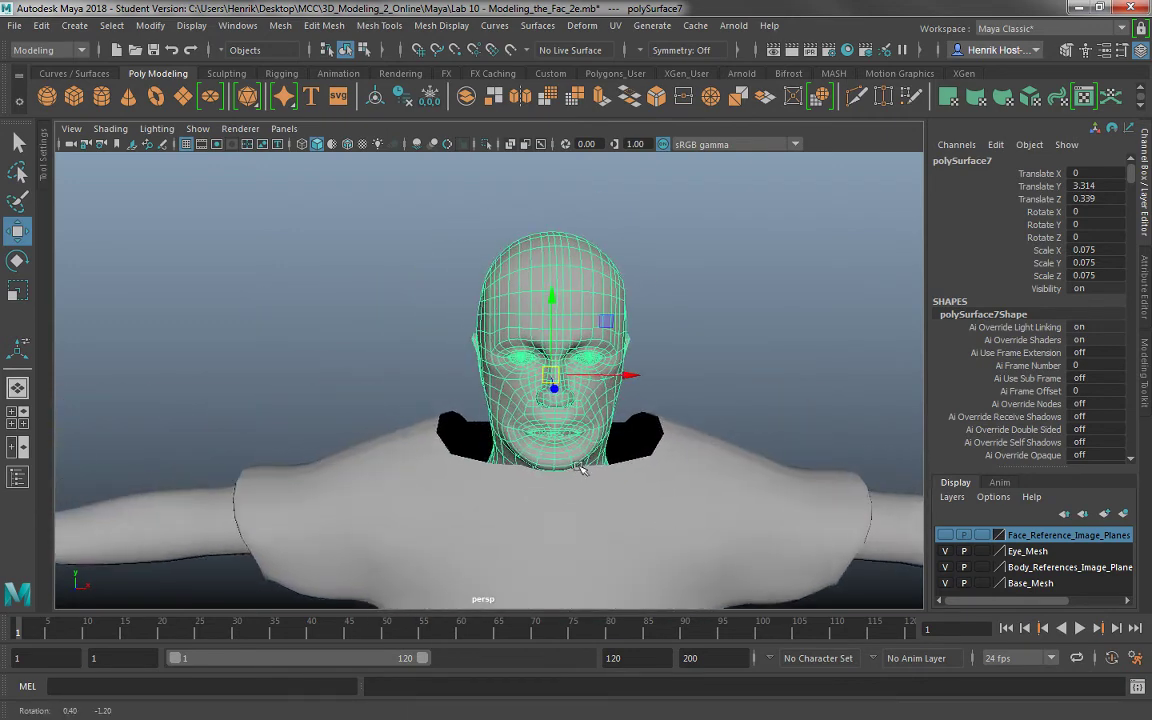
pyautogui.keyDown('alt'); pyautogui.moveTo(584, 468); pyautogui.dragTo(633, 521); pyautogui.keyUp('alt')
pyautogui.scroll(-3, 634, 522)
pyautogui.press('space')
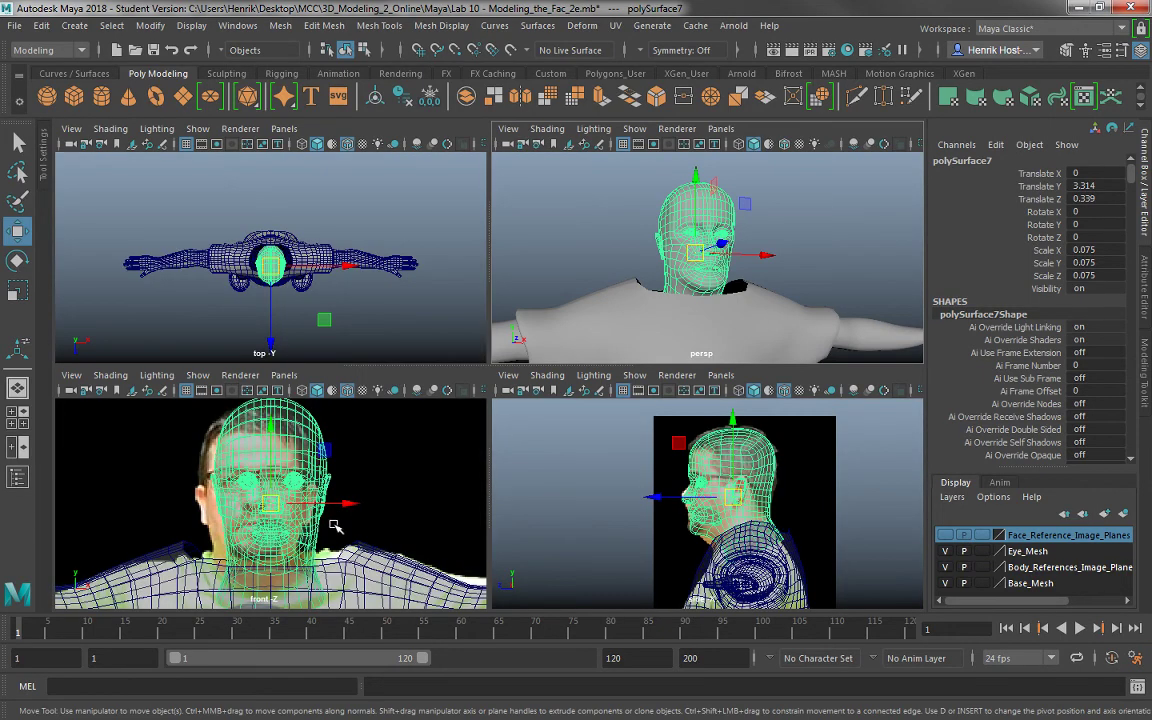
pyautogui.press('space')
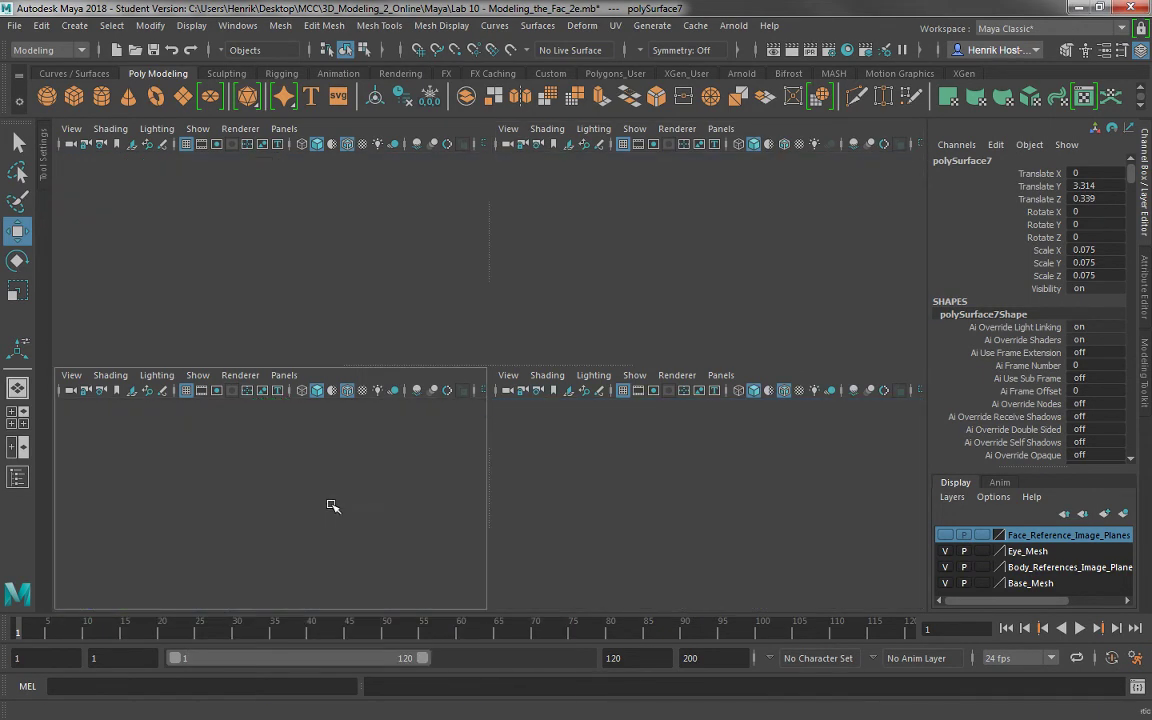
pyautogui.press('space')
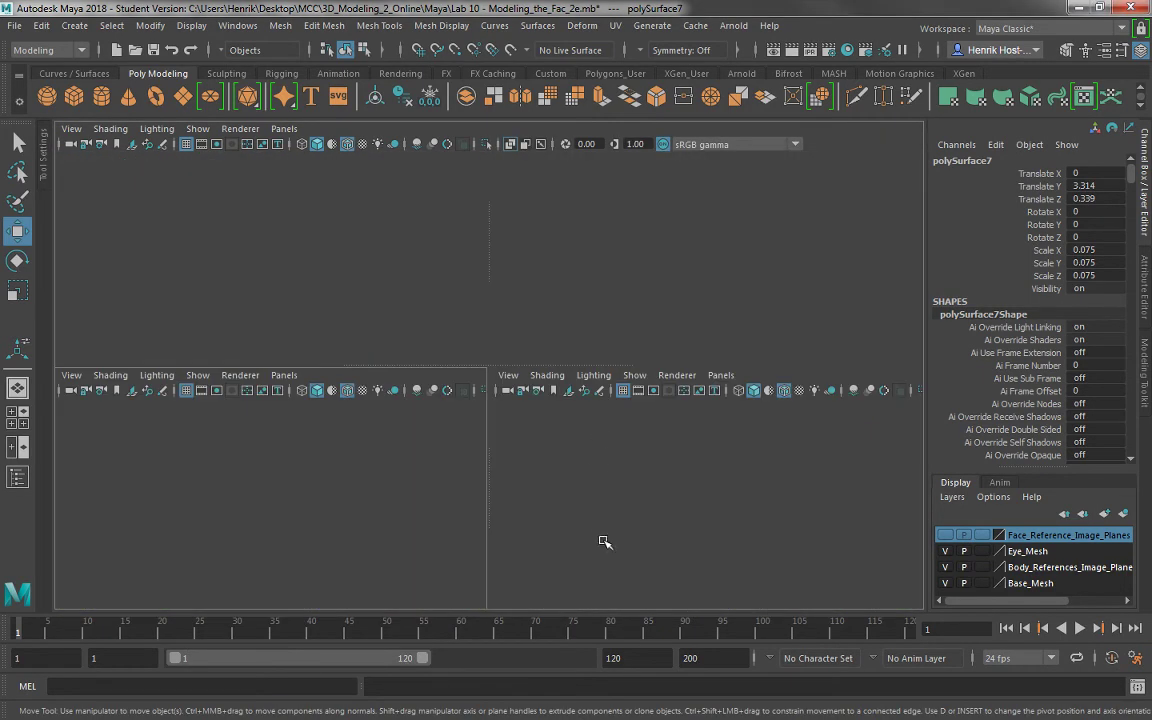
pyautogui.keyDown('alt'); pyautogui.moveTo(648, 413); pyautogui.dragTo(648, 413, button='middle'); pyautogui.keyUp('alt')
pyautogui.scroll(-8, 677, 270)
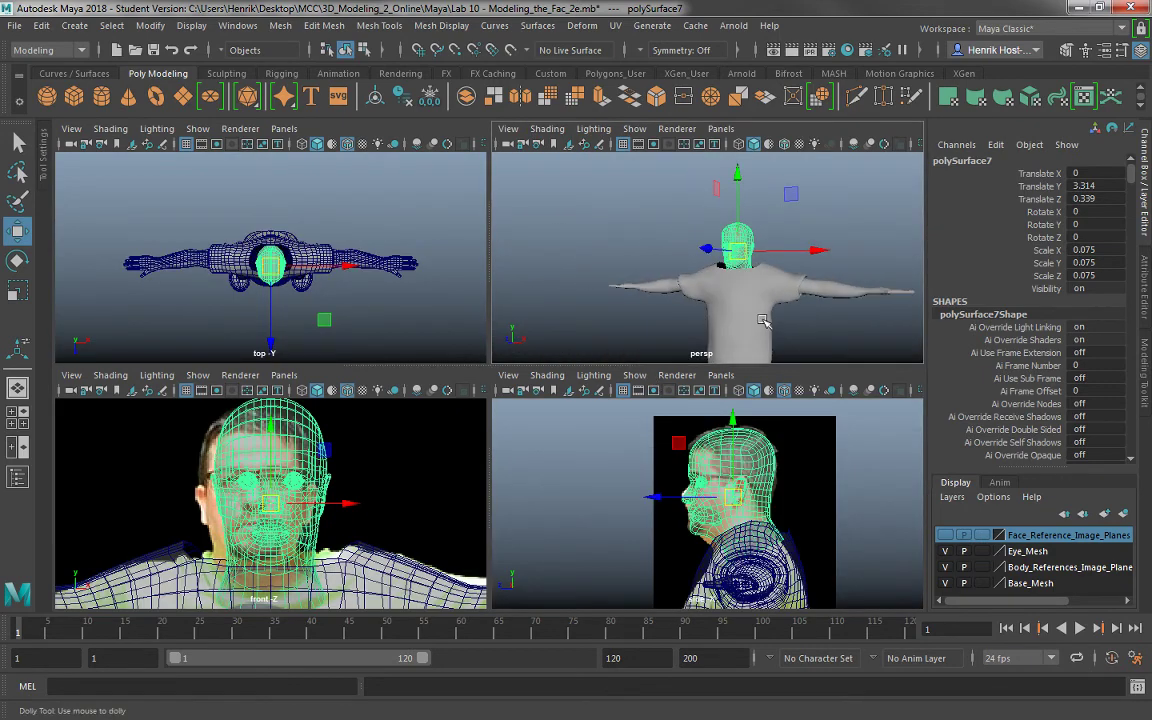
# Judge the head against the full figure and scale it uniformly to about 0.077.
pyautogui.click(763, 336)
pyautogui.scroll(-3, 700, 300)
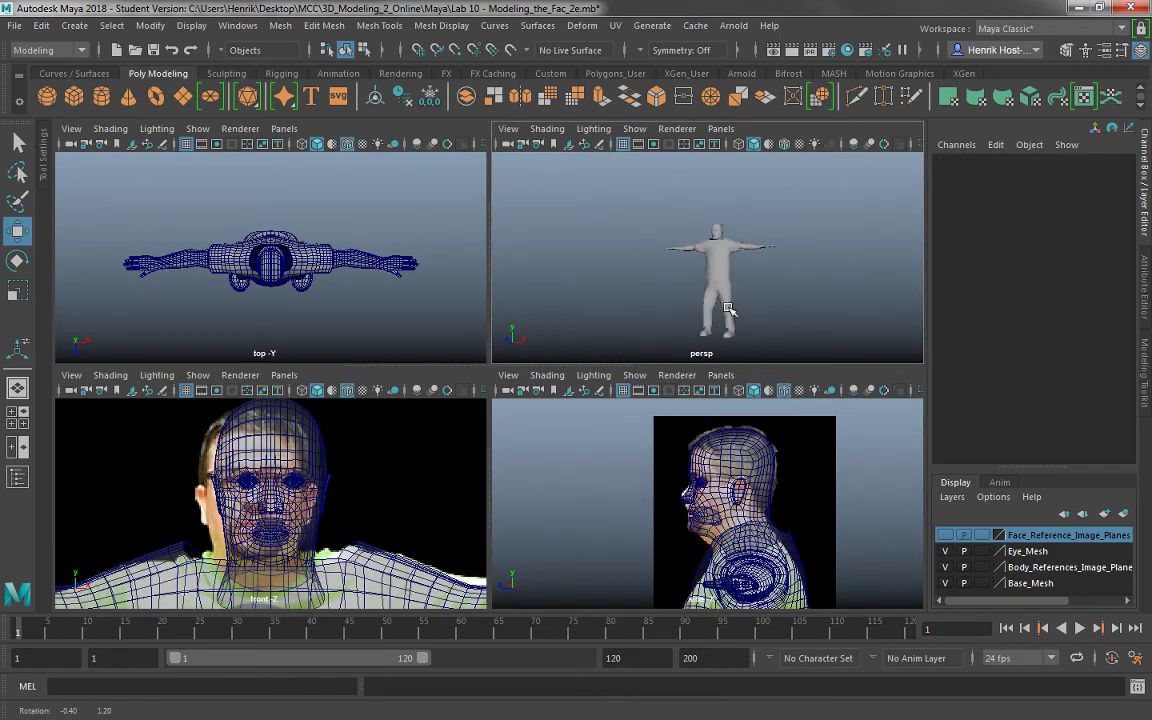
pyautogui.scroll(2, 722, 230)
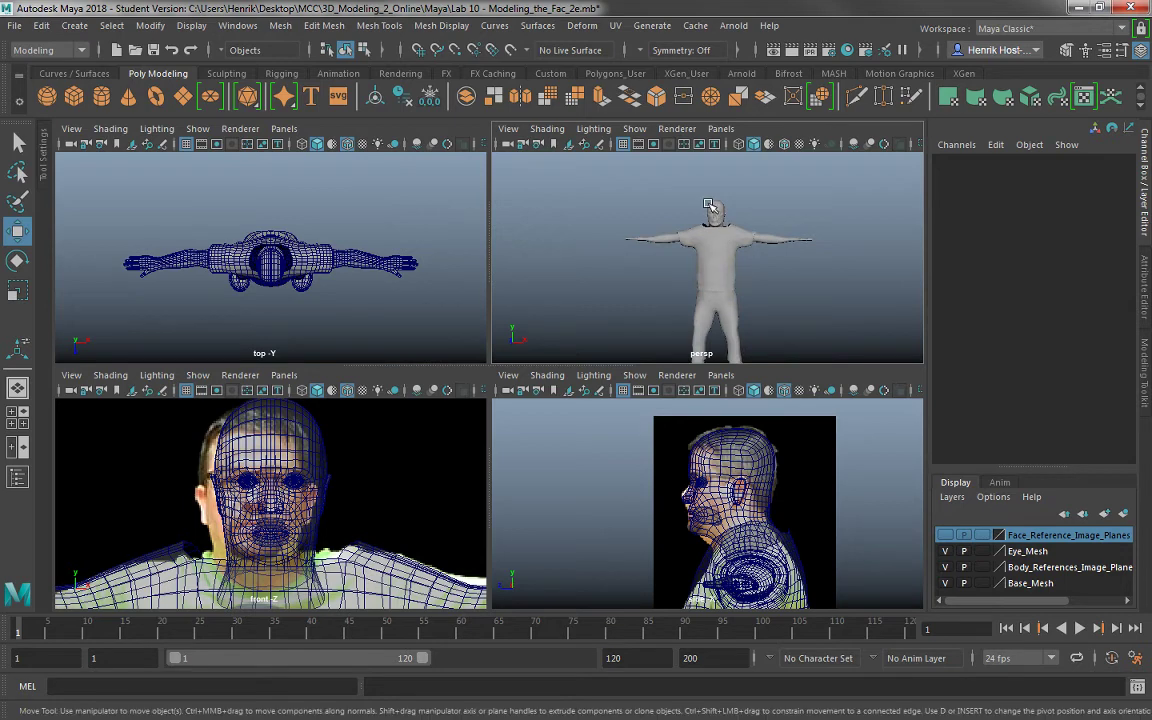
pyautogui.click(718, 222)
pyautogui.press('r')
pyautogui.scroll(3, 747, 256)
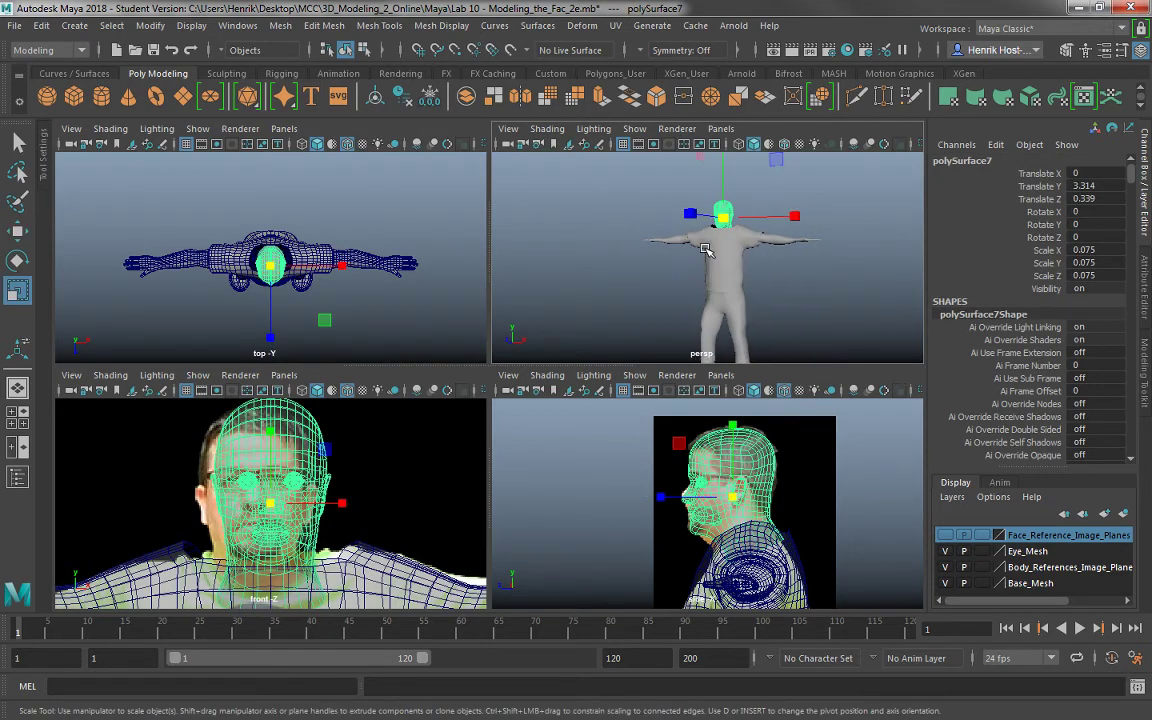
pyautogui.moveTo(732, 202); pyautogui.dragTo(740, 248)
pyautogui.hotkey('ctrl', 'z')
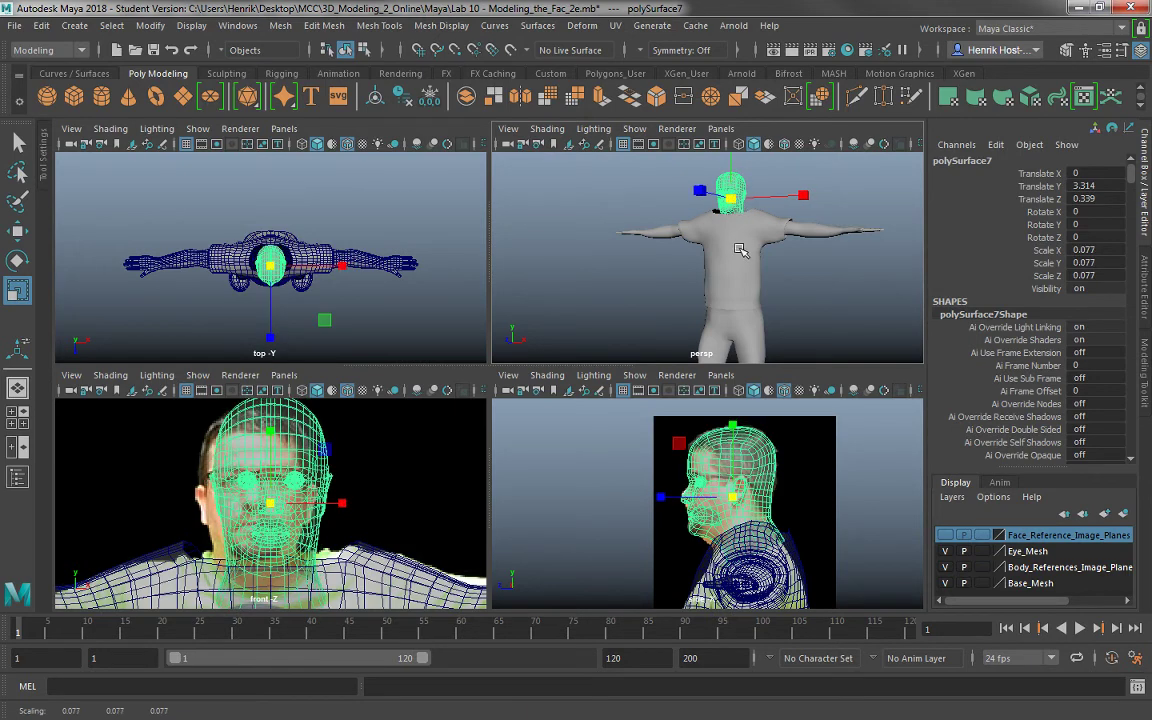
# Examine how the head sits on the shoulders close up in the perspective view, and reselect the head.
pyautogui.click(811, 327)
pyautogui.keyDown('alt'); pyautogui.moveTo(723, 306); pyautogui.dragTo(635, 290); pyautogui.keyUp('alt')
pyautogui.keyDown('alt'); pyautogui.moveTo(718, 281); pyautogui.dragTo(746, 278, button='middle'); pyautogui.keyUp('alt')
pyautogui.keyDown('alt'); pyautogui.moveTo(746, 278); pyautogui.dragTo(722, 257); pyautogui.keyUp('alt')
pyautogui.keyDown('alt'); pyautogui.moveTo(722, 257); pyautogui.dragTo(762, 283, button='right'); pyautogui.keyUp('alt')
pyautogui.keyDown('alt'); pyautogui.moveTo(762, 283); pyautogui.dragTo(900, 303); pyautogui.keyUp('alt')
pyautogui.click(726, 291)
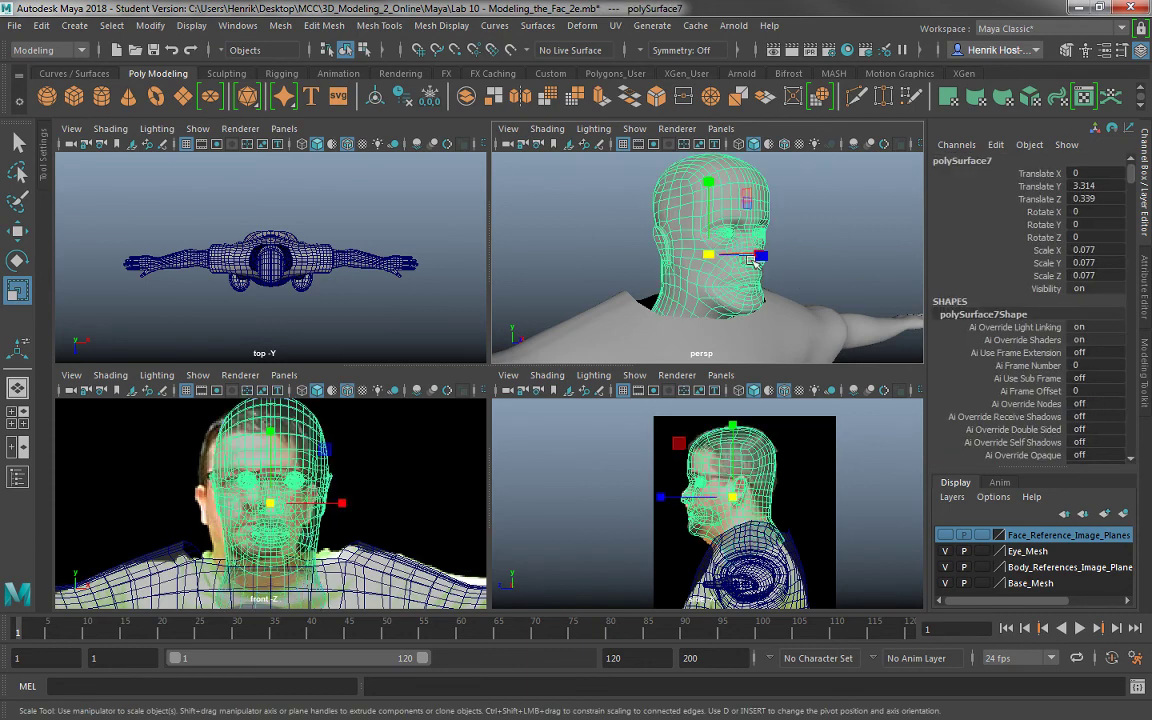